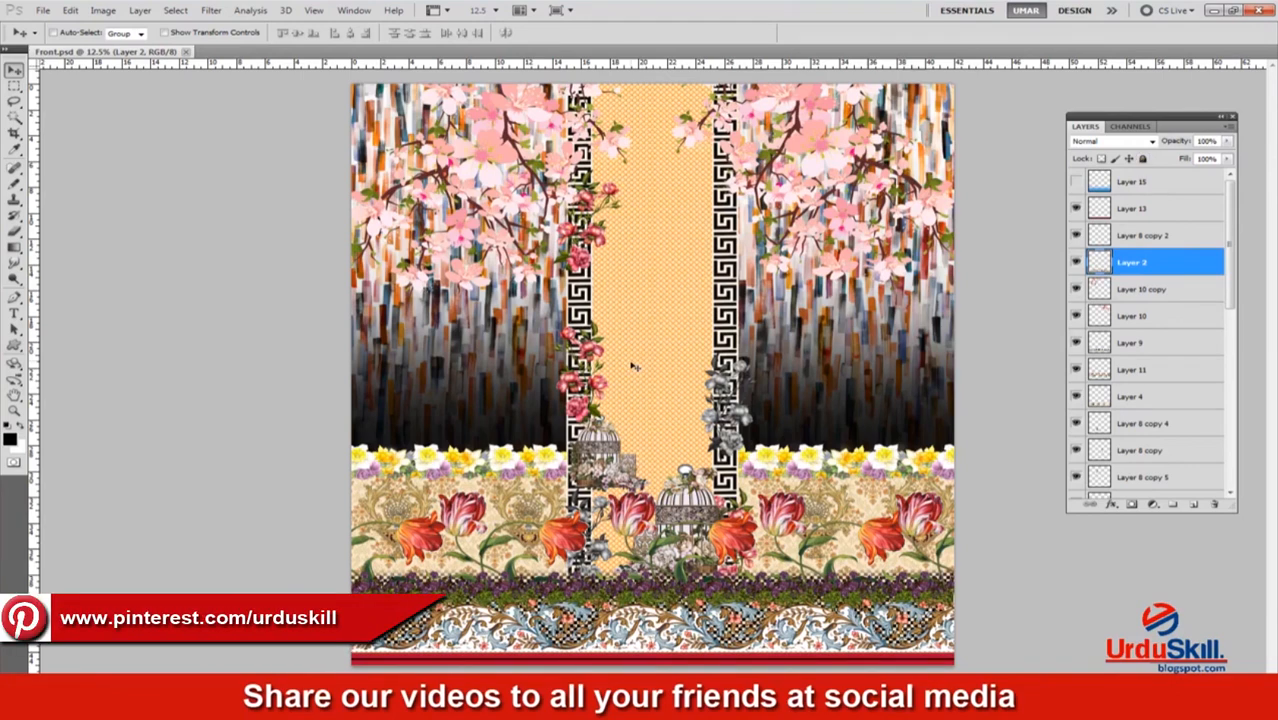
pyautogui.keyDown('alt'); pyautogui.click(664, 435); pyautogui.keyUp('alt')
pyautogui.moveTo(676, 436); pyautogui.dragTo(770, 437)
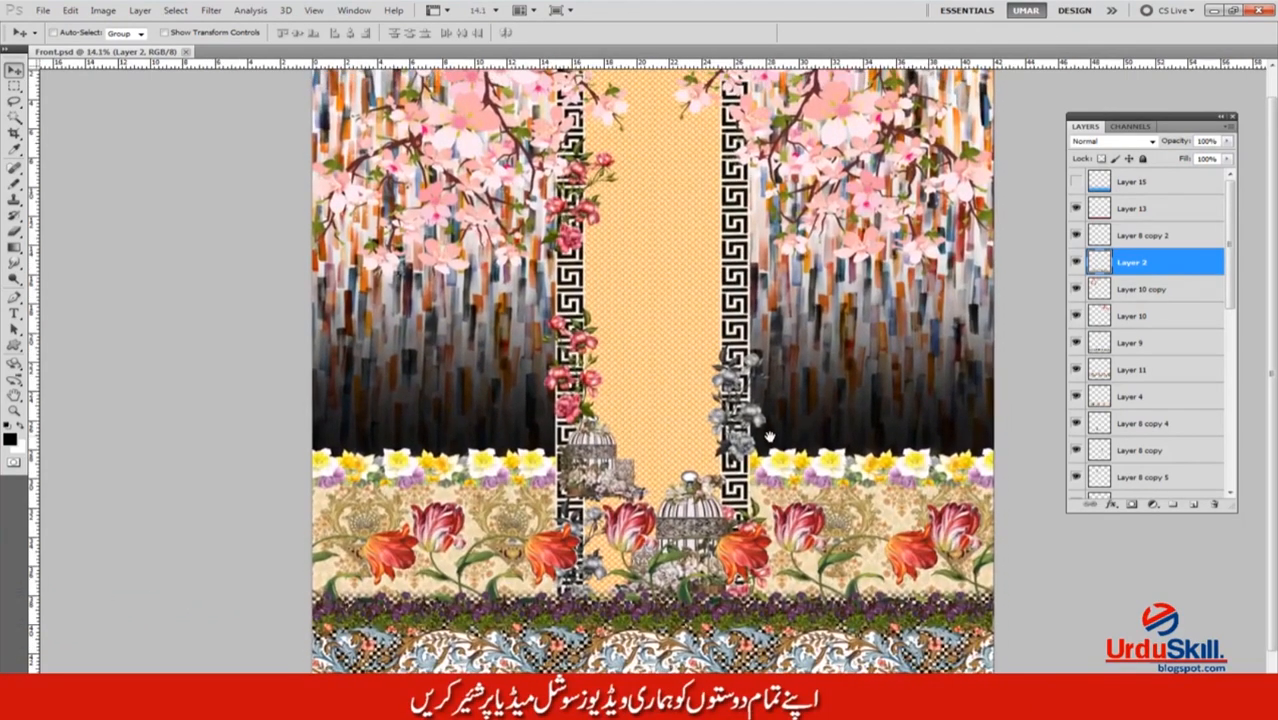
pyautogui.moveTo(712, 350); pyautogui.dragTo(681, 350)
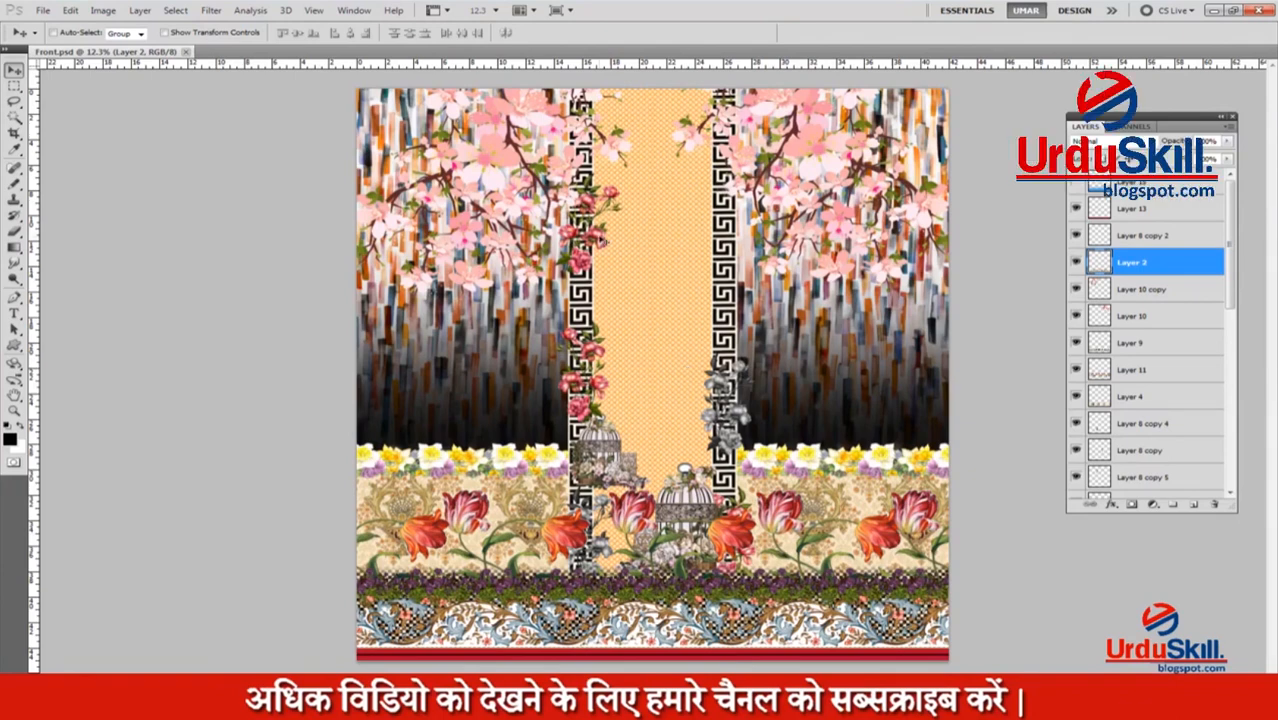
pyautogui.scroll(-2, 668, 306)
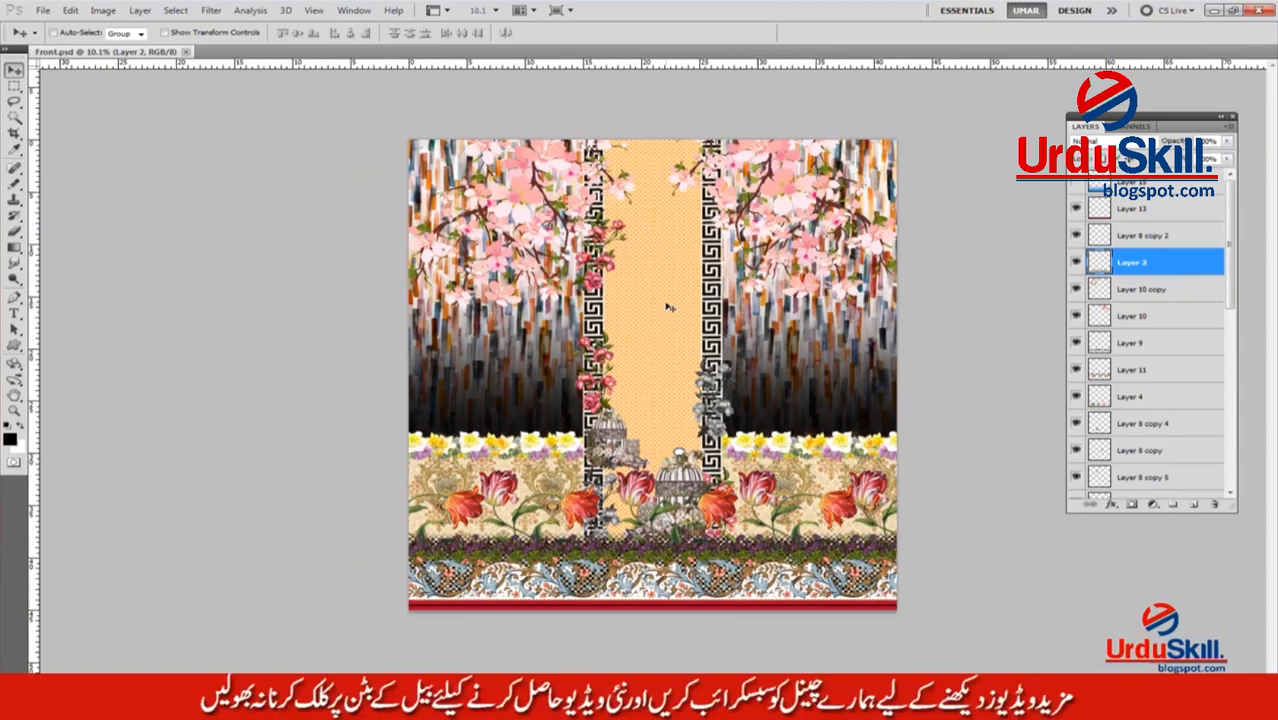
# Save the front design as a new Photoshop file named Back in the Front folder.
pyautogui.hotkey('ctrl', 'shift', 's')
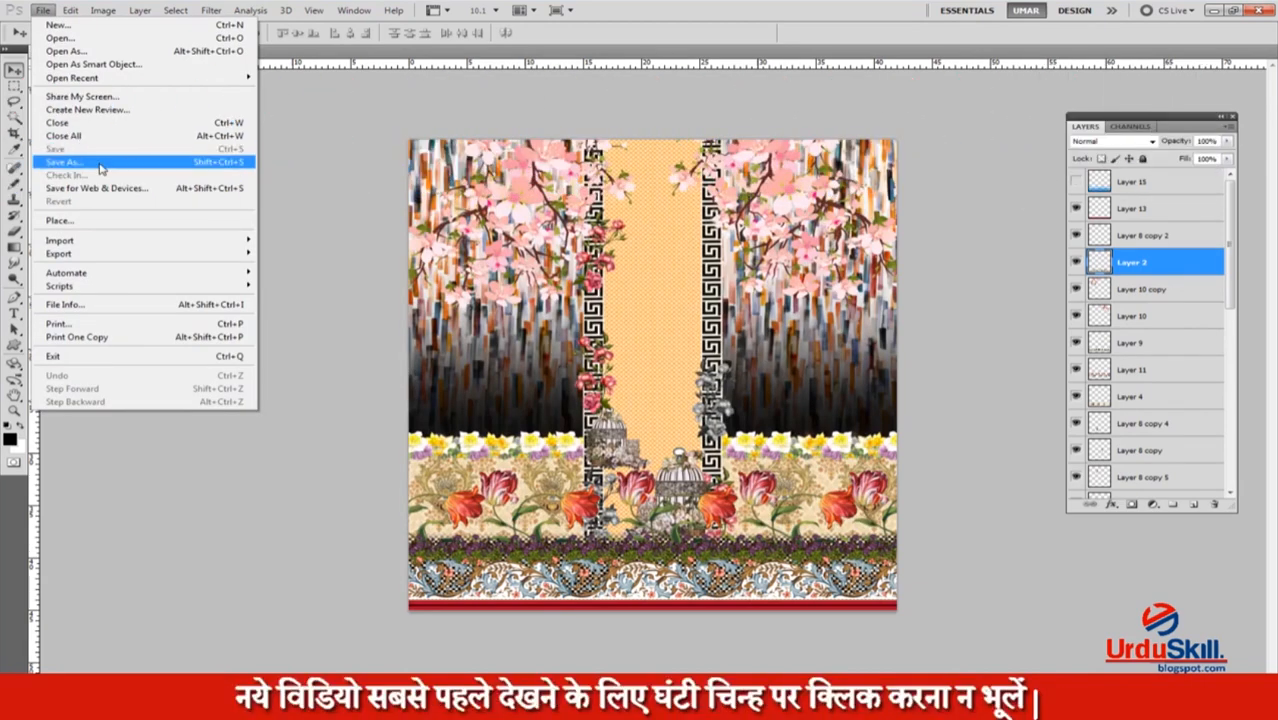
pyautogui.click(99, 163)
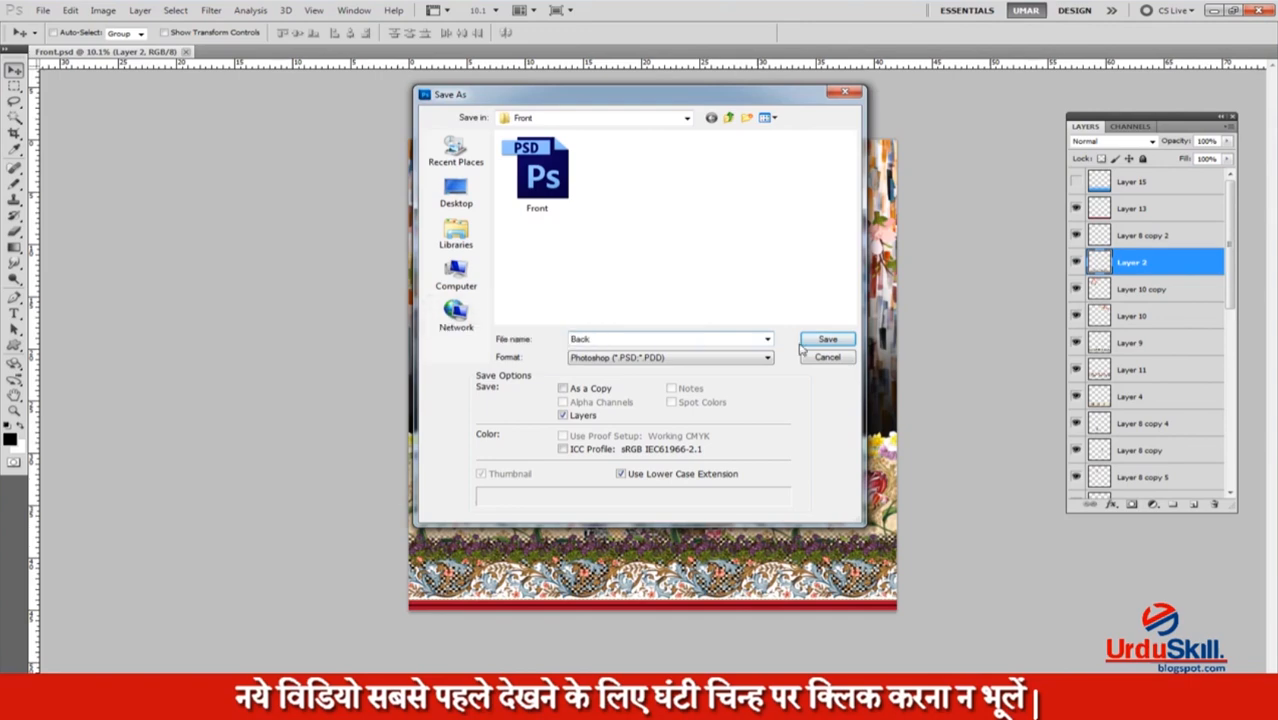
pyautogui.click(843, 341)
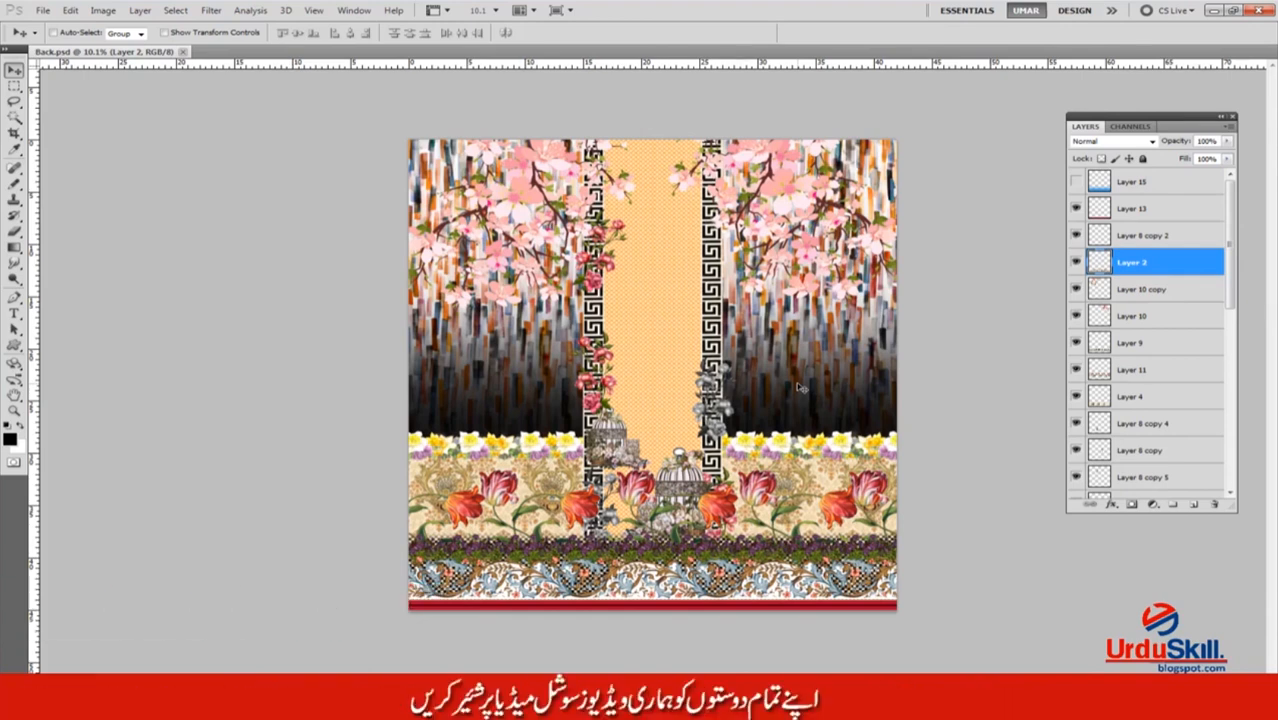
# Delete the pink blossom branch on the left half of the design.
pyautogui.hotkey('ctrl', '+')
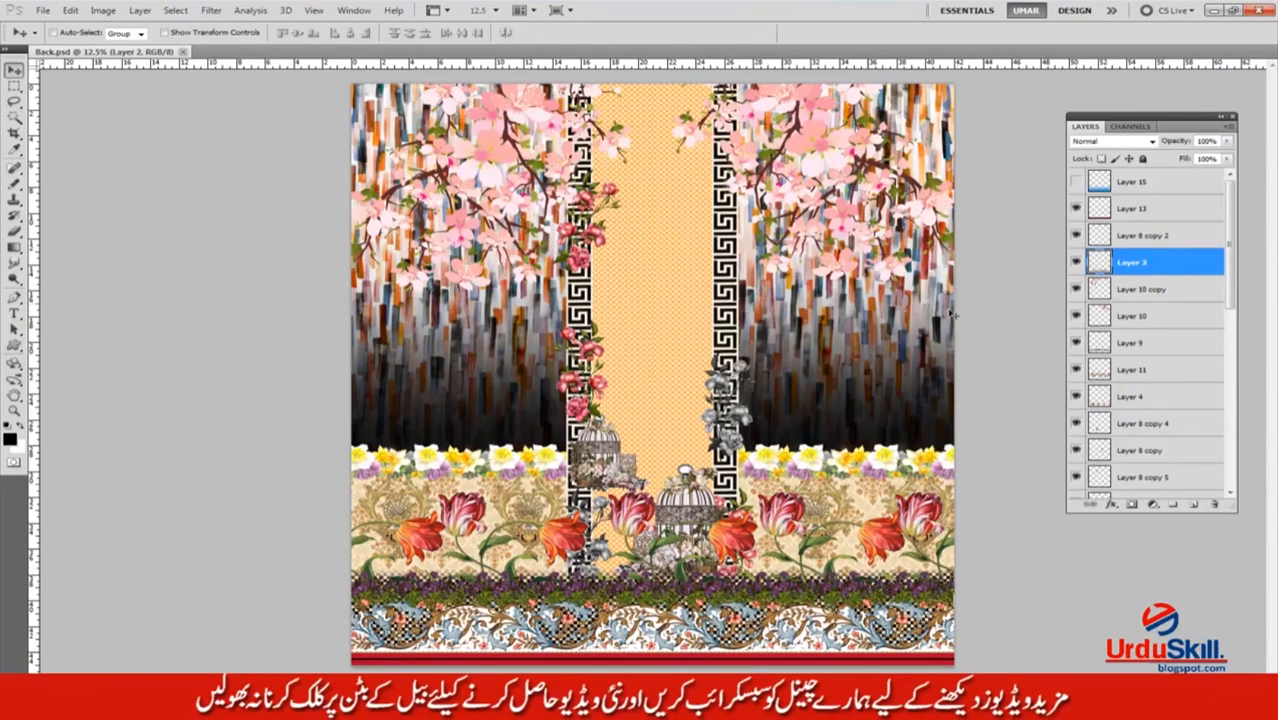
pyautogui.hotkey('ctrl', '-')
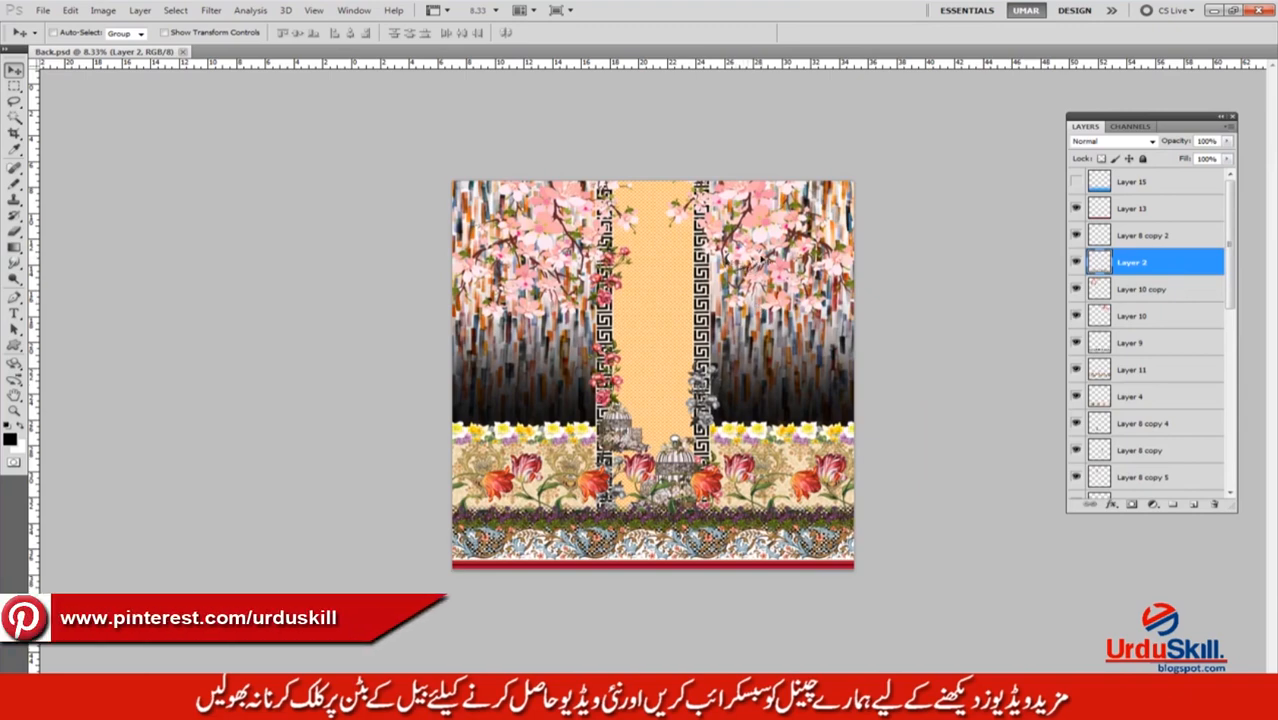
pyautogui.keyDown('ctrl'); pyautogui.click(557, 230); pyautogui.keyUp('ctrl')
pyautogui.moveTo(557, 229); pyautogui.dragTo(551, 231)
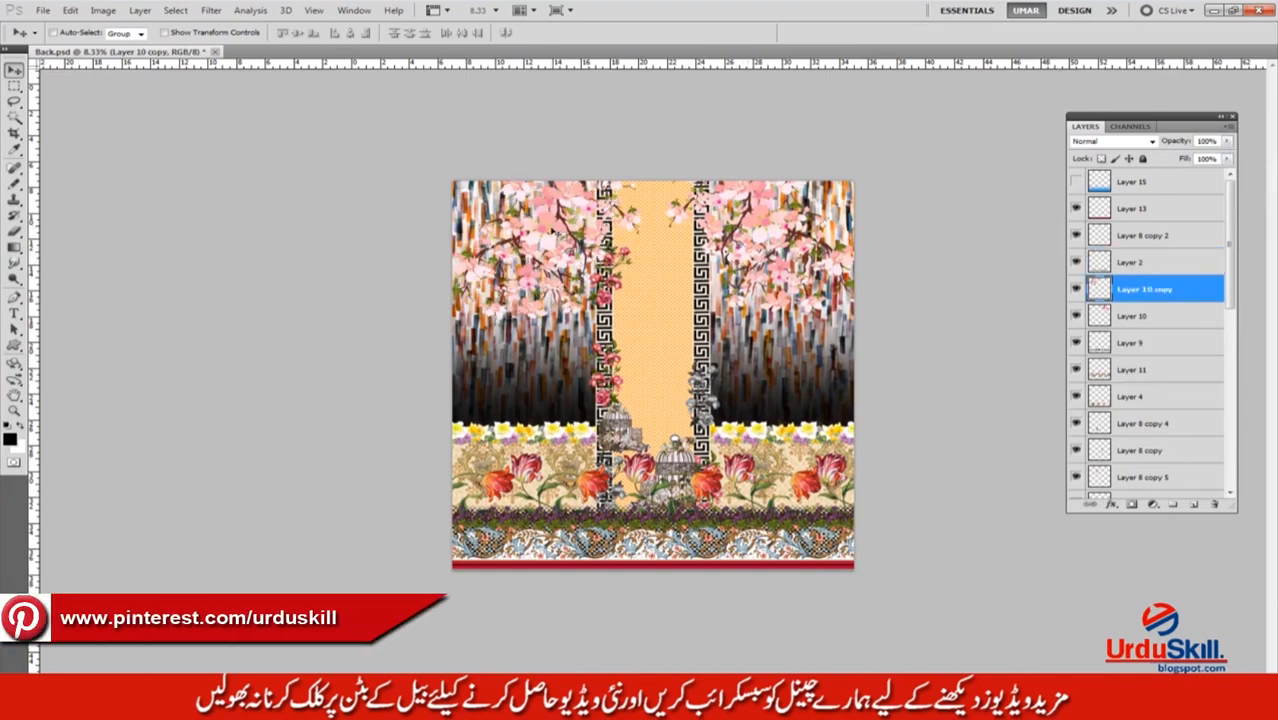
pyautogui.press('Delete')
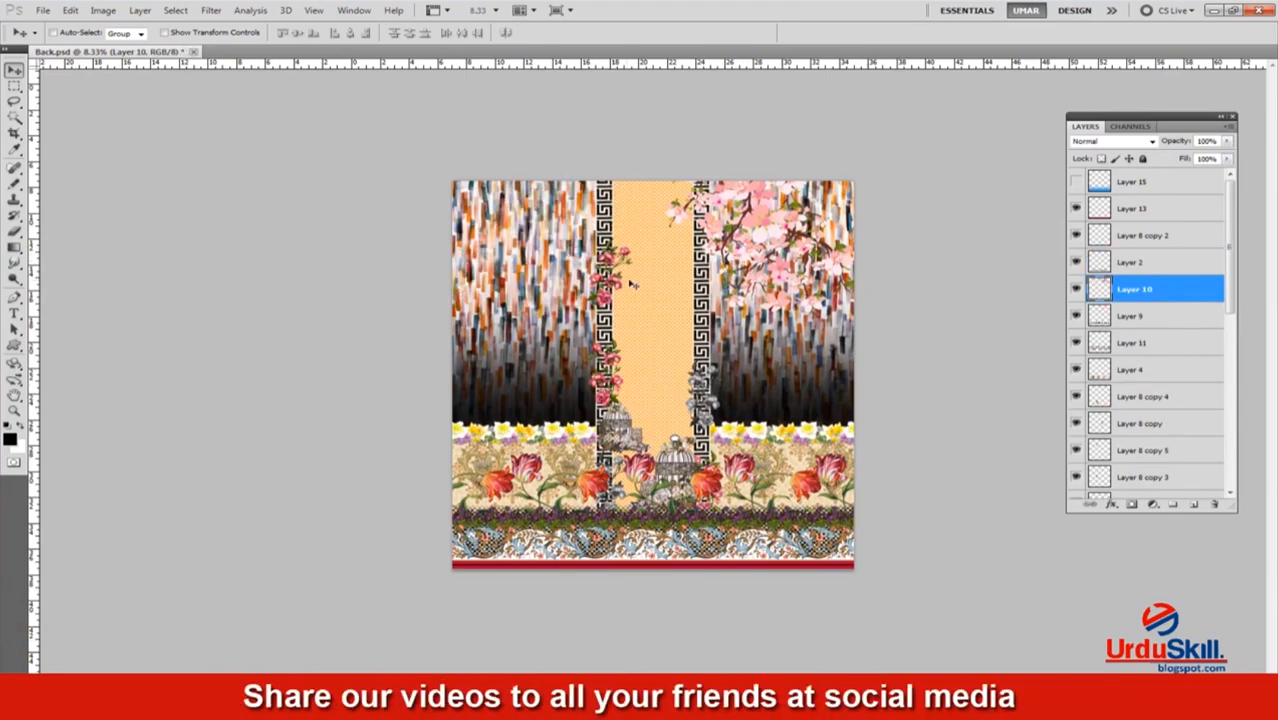
# Move the upper red rose cluster onto the left striped panel and delete the lower rose cluster beside the central strip.
pyautogui.keyDown('ctrl'); pyautogui.click(611, 285); pyautogui.keyUp('ctrl')
pyautogui.moveTo(611, 285); pyautogui.dragTo(523, 277)
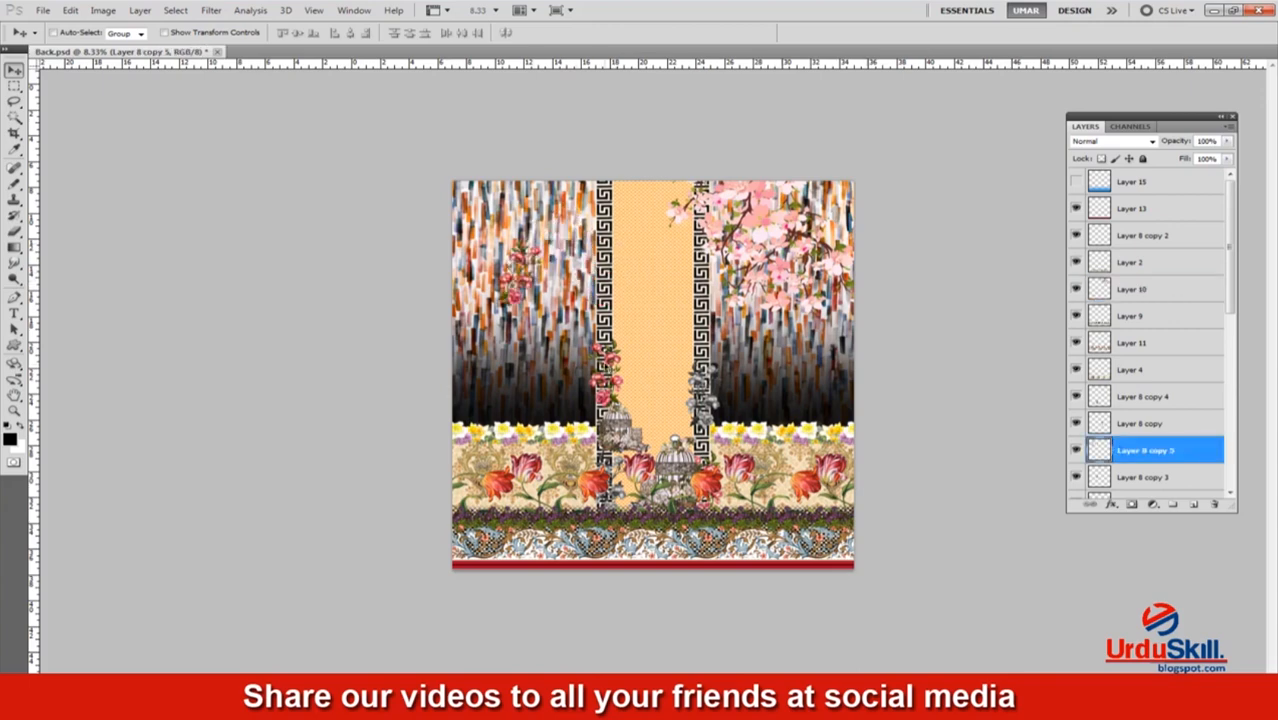
pyautogui.keyDown('ctrl'); pyautogui.click(605, 367); pyautogui.keyUp('ctrl')
pyautogui.moveTo(605, 367); pyautogui.dragTo(661, 296)
pyautogui.press('Delete')
# Delete the peach patterned central panel and the orange fill beneath it to expose the brush-stroke base.
pyautogui.keyDown('ctrl'); pyautogui.click(654, 350); pyautogui.keyUp('ctrl')
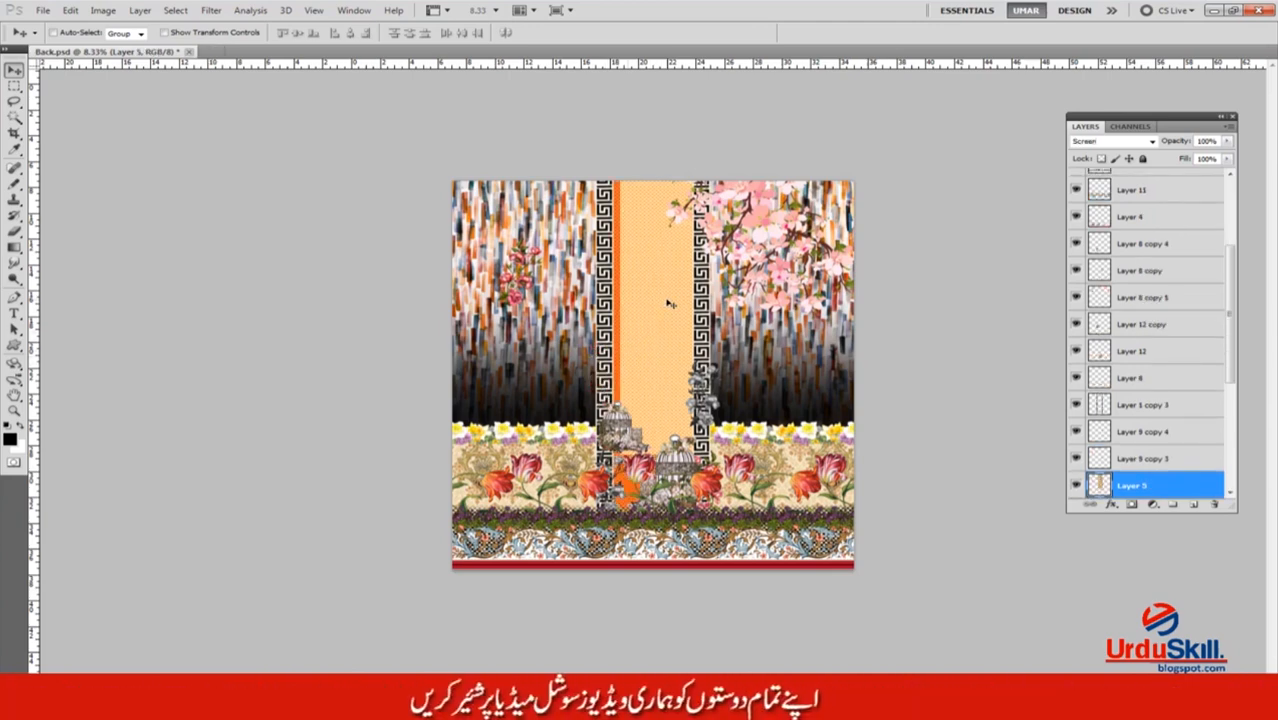
pyautogui.press('Delete')
pyautogui.keyDown('ctrl'); pyautogui.click(614, 332); pyautogui.keyUp('ctrl')
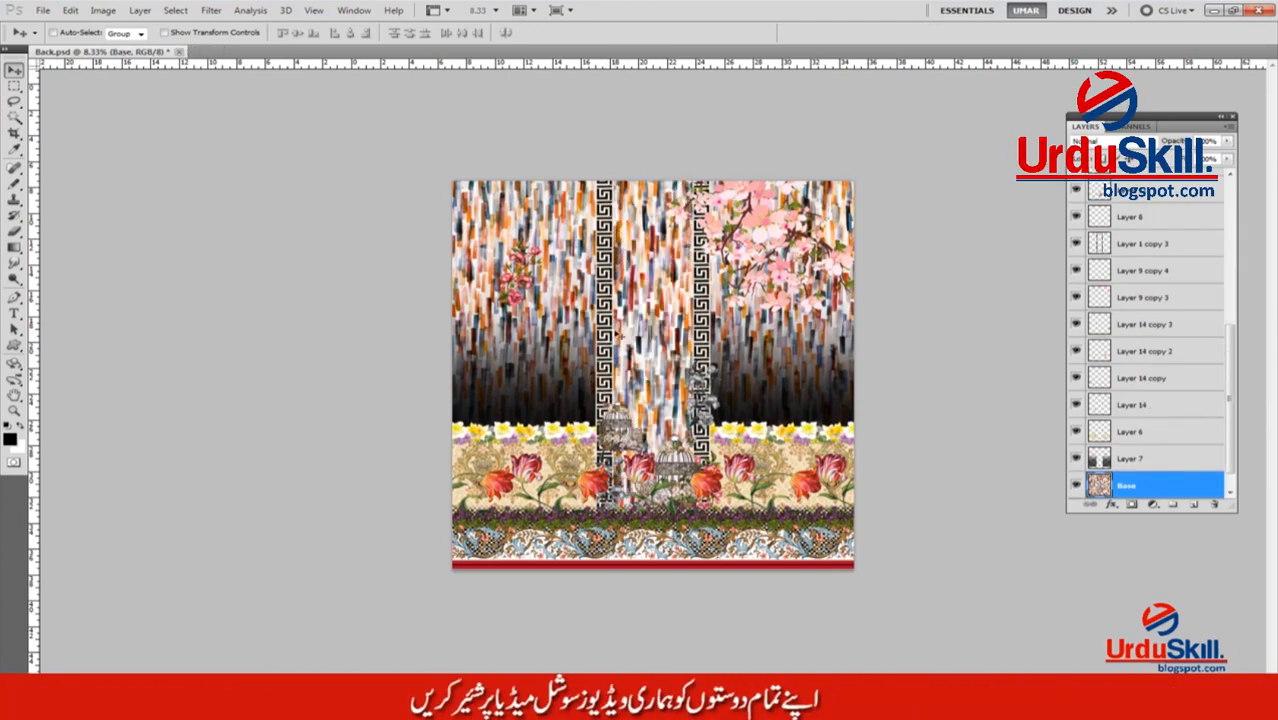
# Rotate the Greek key borders to horizontal, place them across the daffodil band, then hide them and the remaining rose cluster on the striped panel.
pyautogui.keyDown('ctrl'); pyautogui.click(607, 343); pyautogui.keyUp('ctrl')
pyautogui.moveTo(607, 343); pyautogui.dragTo(688, 280)
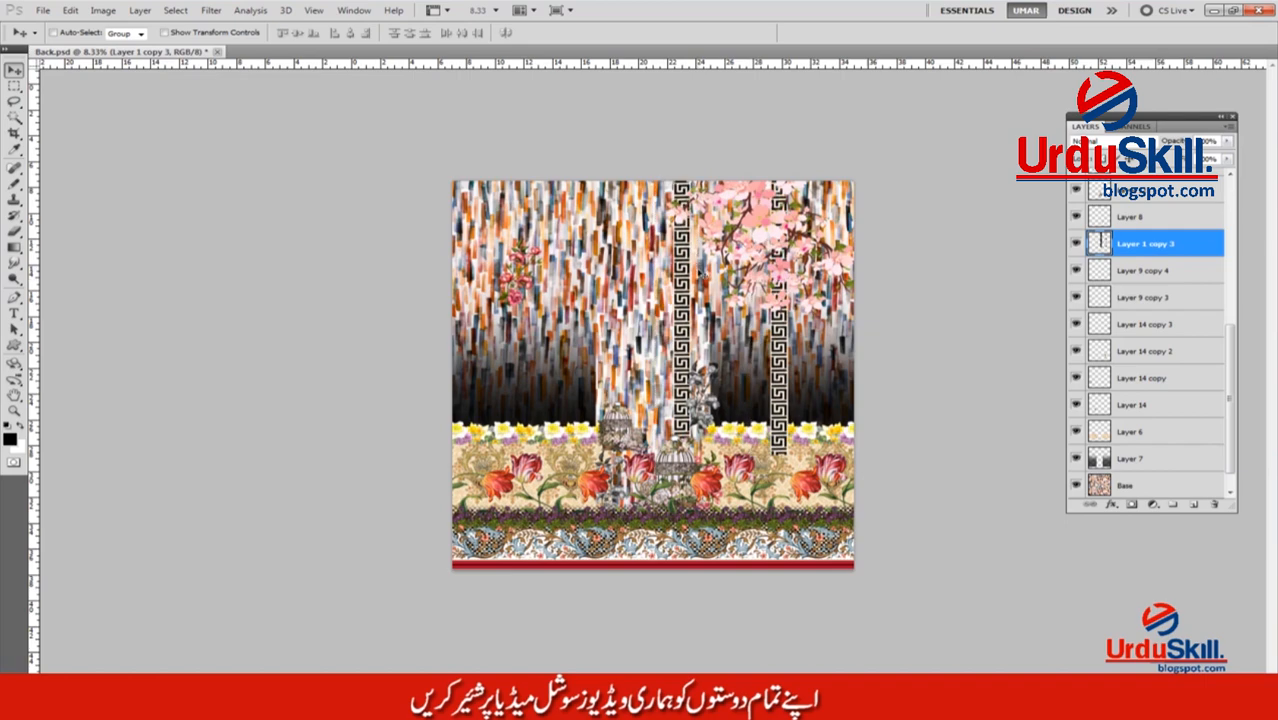
pyautogui.hotkey('ctrl', 'alt', 'z')
pyautogui.hotkey('ctrl', 'alt', 'z')
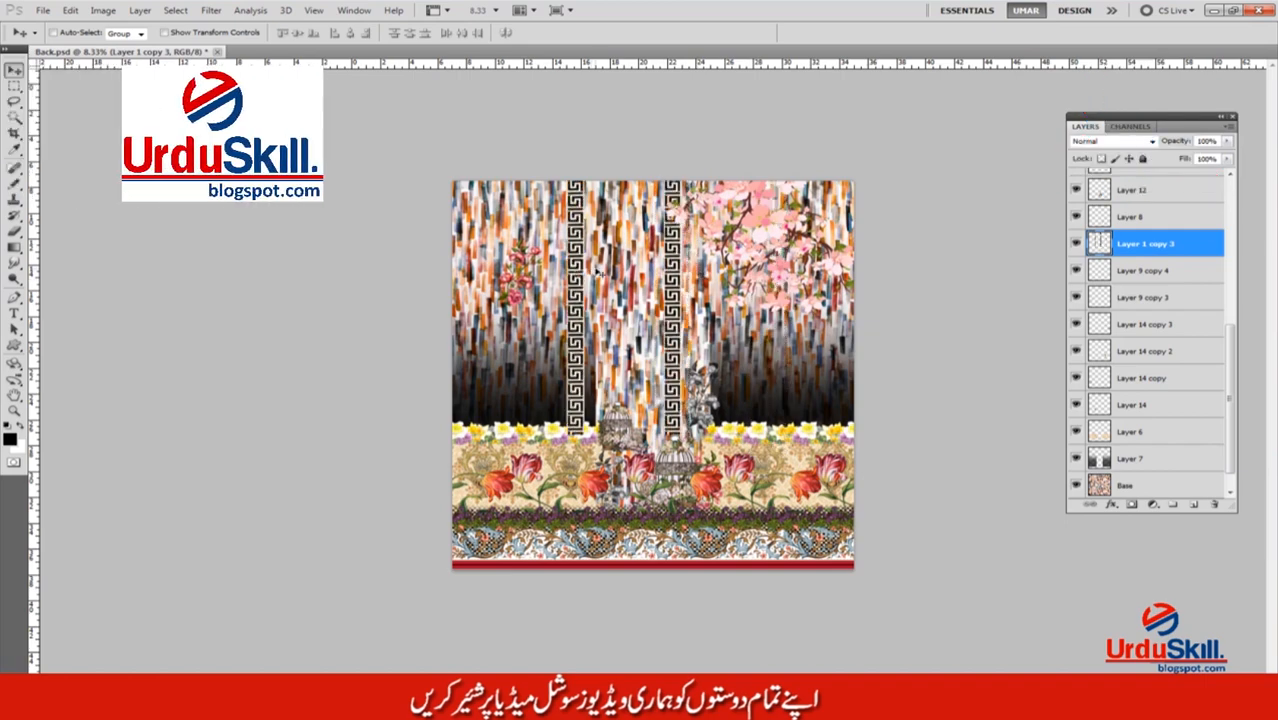
pyautogui.moveTo(621, 298); pyautogui.dragTo(637, 570)
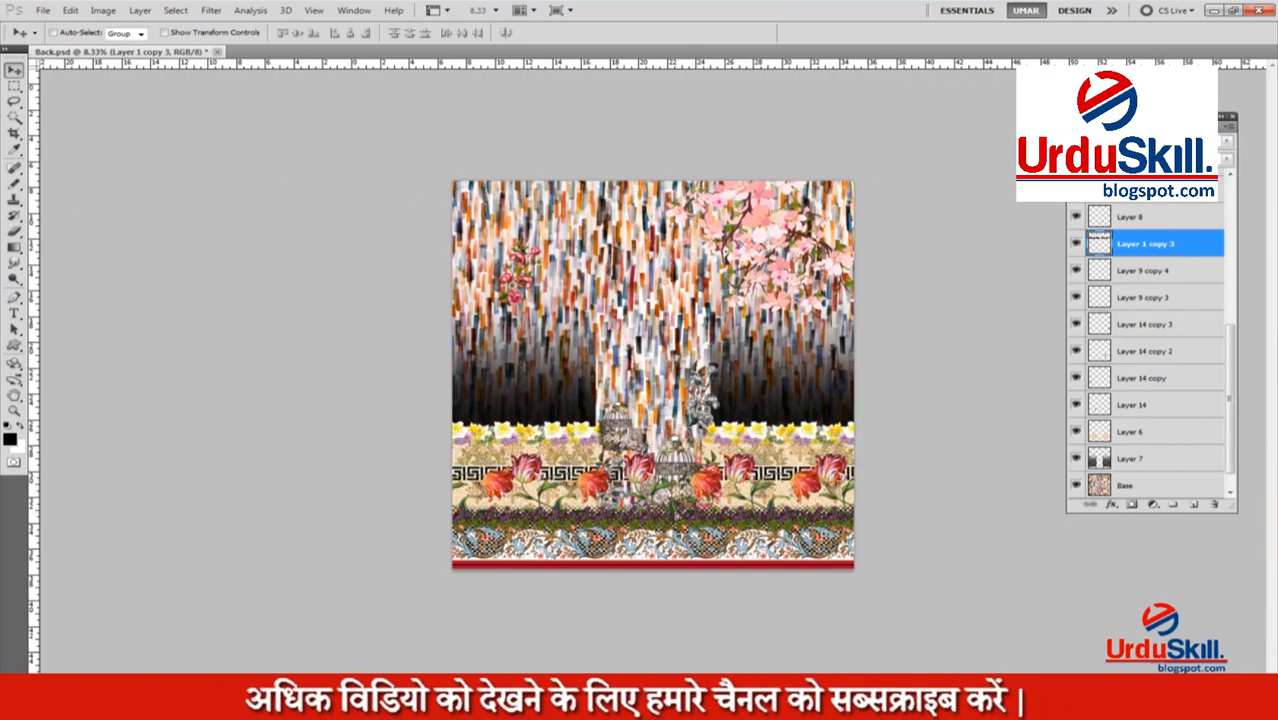
pyautogui.moveTo(676, 516); pyautogui.dragTo(676, 483)
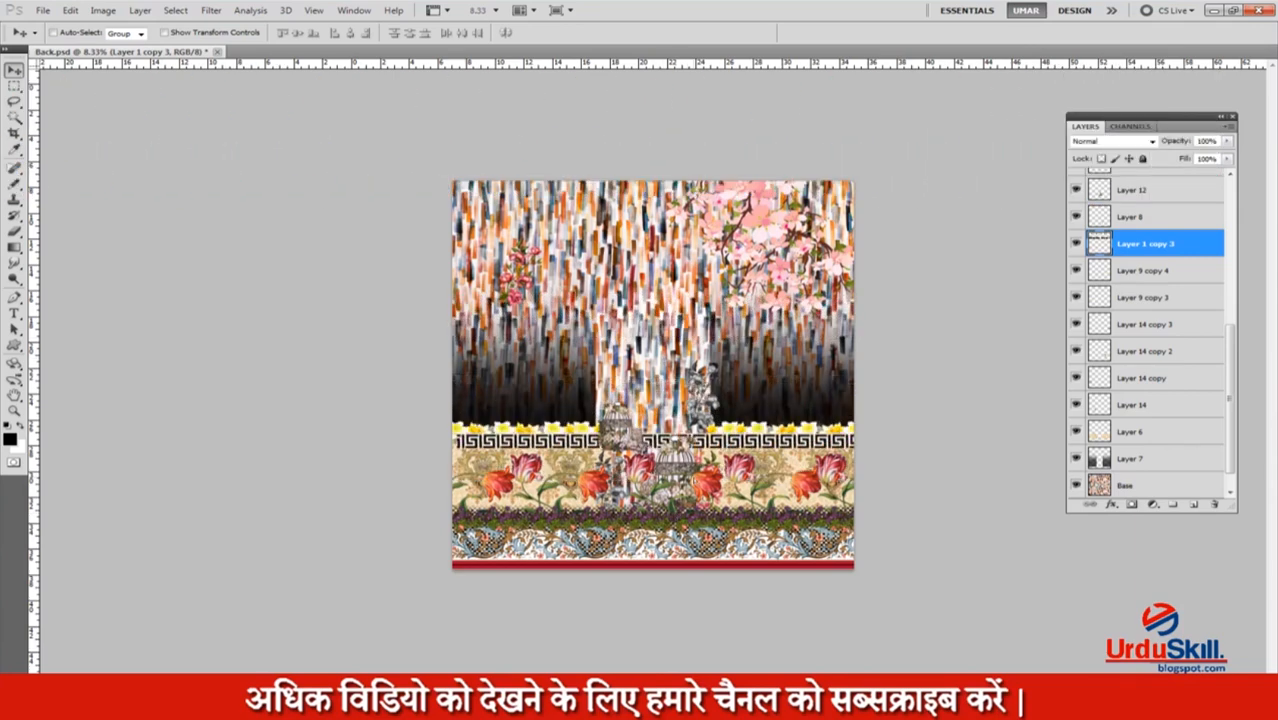
pyautogui.click(1076, 244)
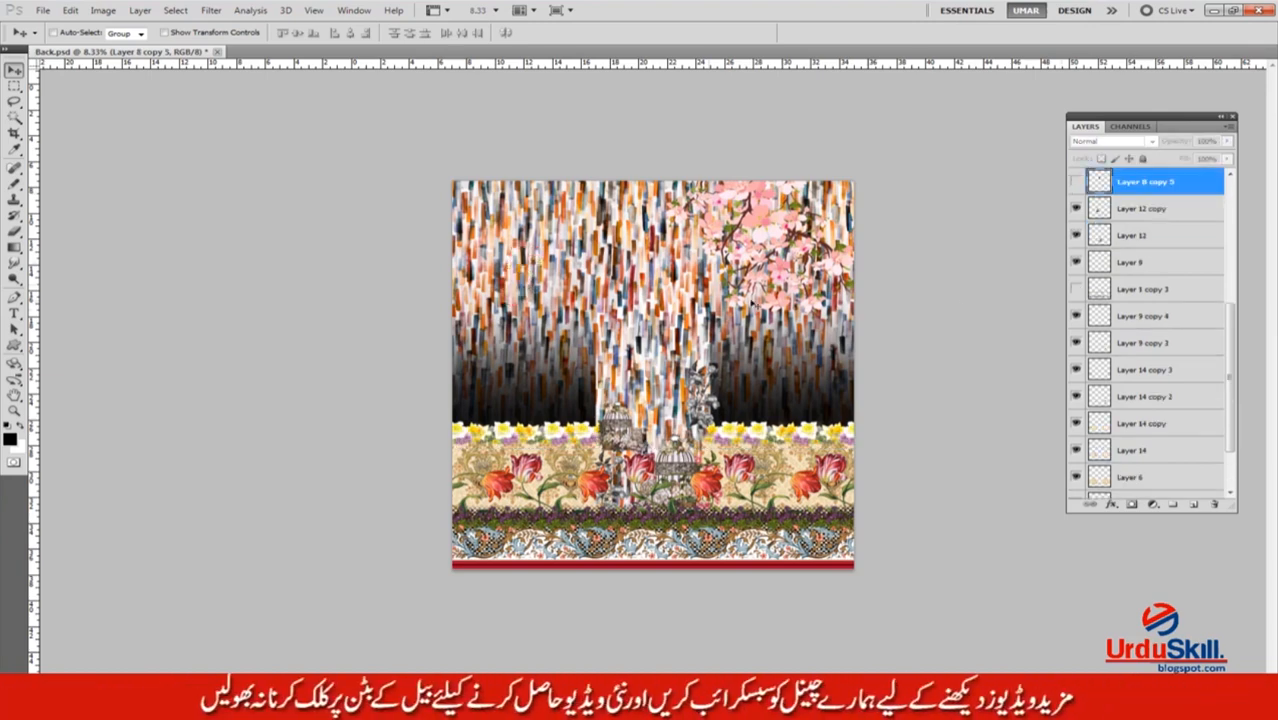
# Move the remaining blossom branch to the top centre and raise the large birdcage to the middle of the design.
pyautogui.moveTo(754, 228); pyautogui.dragTo(672, 236)
pyautogui.moveTo(815, 320); pyautogui.dragTo(720, 325)
pyautogui.hotkey('ctrl', '+')
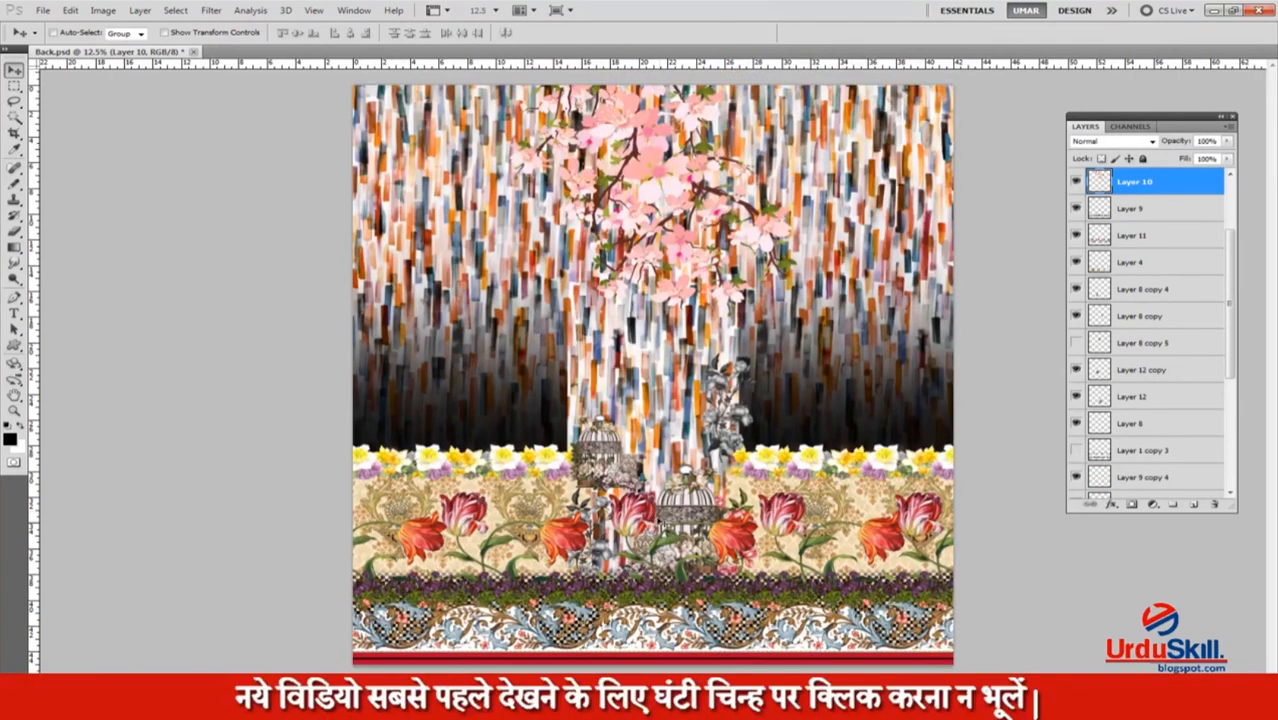
pyautogui.keyDown('ctrl'); pyautogui.click(682, 522); pyautogui.keyUp('ctrl')
pyautogui.moveTo(687, 520); pyautogui.dragTo(663, 341)
# Move the blossom branch toward the upper left and duplicate it sideways to form a continuous row along the top edge.
pyautogui.keyDown('ctrl'); pyautogui.click(664, 190); pyautogui.keyUp('ctrl')
pyautogui.moveTo(664, 190); pyautogui.dragTo(584, 100)
pyautogui.moveTo(586, 150); pyautogui.dragTo(613, 193)
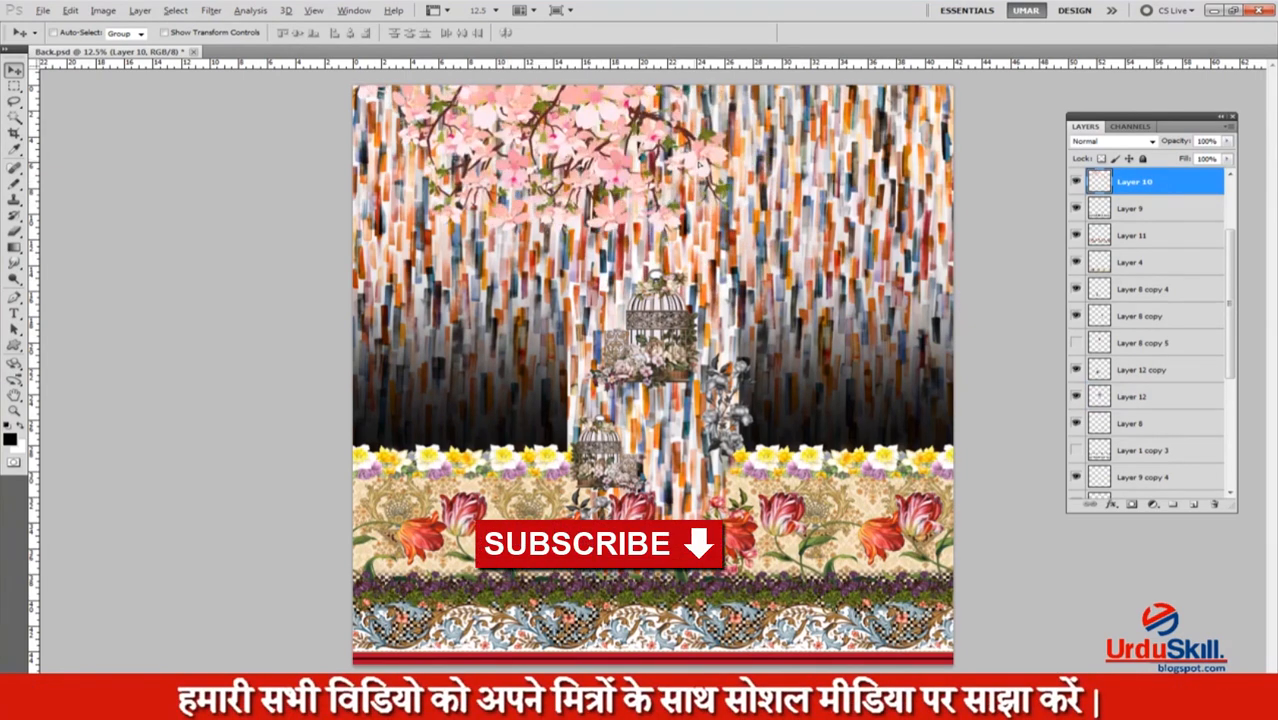
pyautogui.keyDown('alt'); pyautogui.moveTo(700, 164); pyautogui.dragTo(804, 172); pyautogui.keyUp('alt')
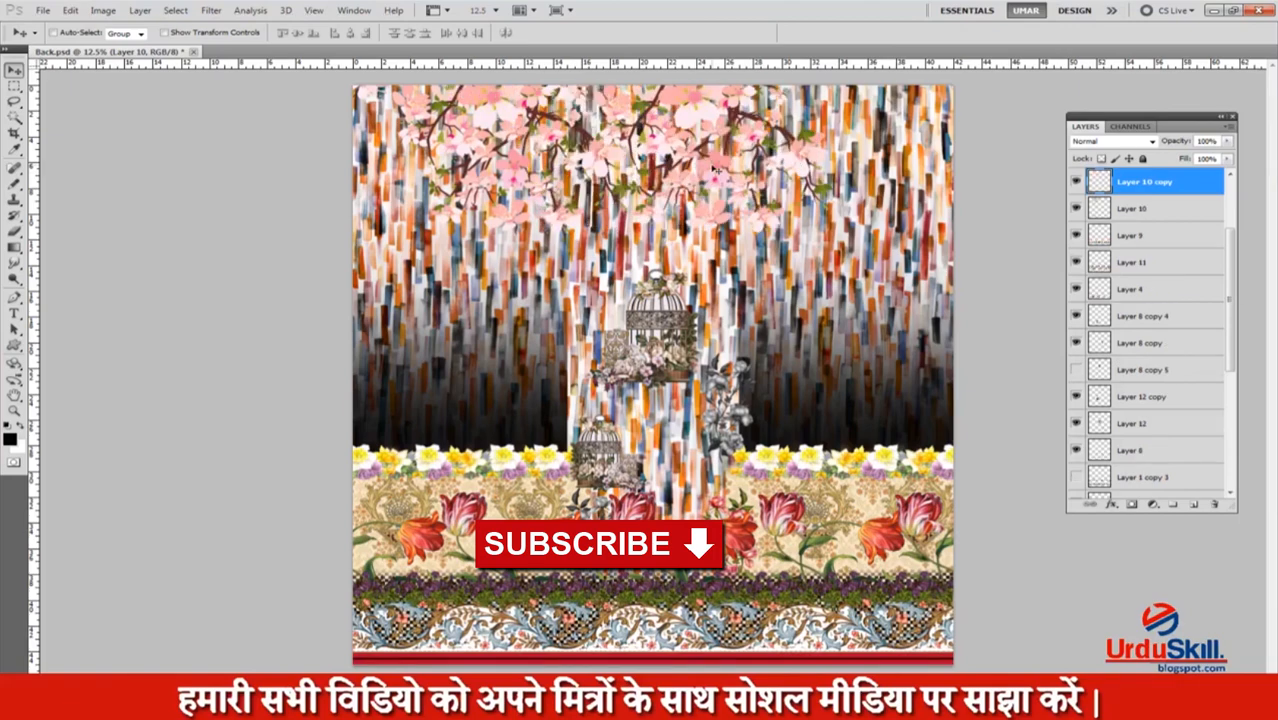
pyautogui.moveTo(644, 177); pyautogui.dragTo(860, 181)
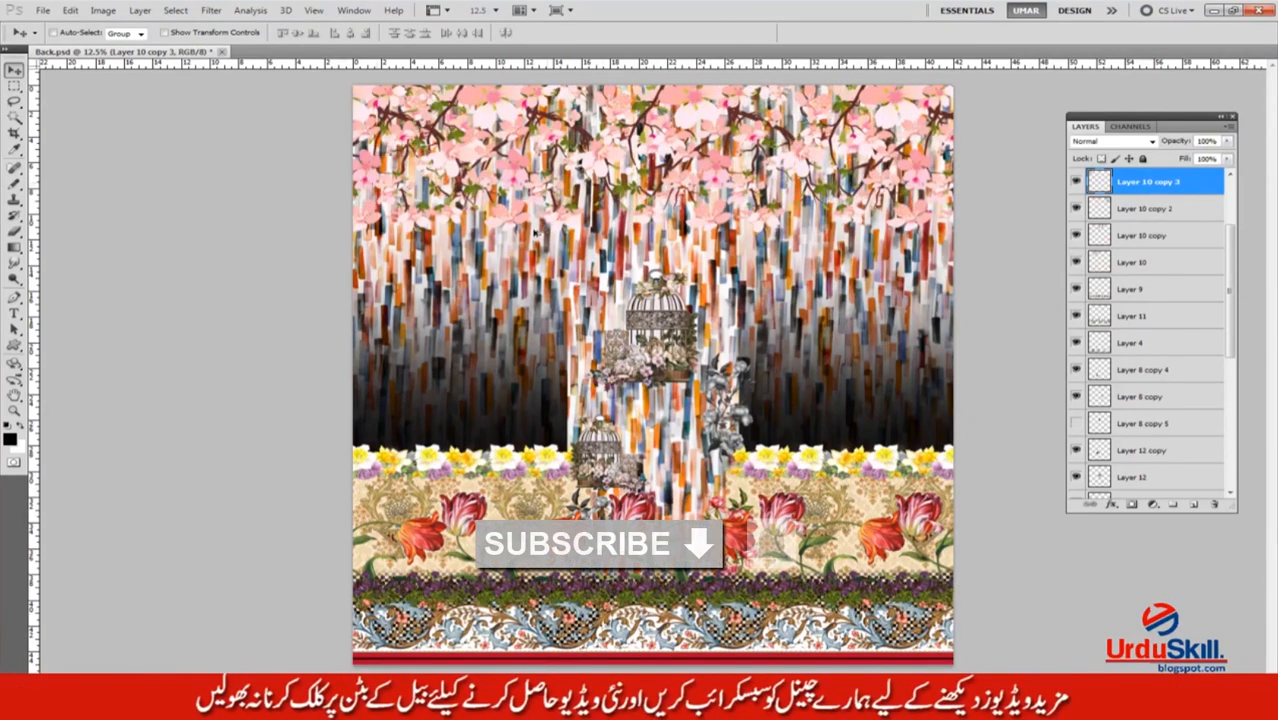
# Raise the large birdcage to just below the blossom row and delete the small birdcage and the grey flower clusters.
pyautogui.keyDown('ctrl'); pyautogui.moveTo(640, 296); pyautogui.dragTo(640, 257); pyautogui.keyUp('ctrl')
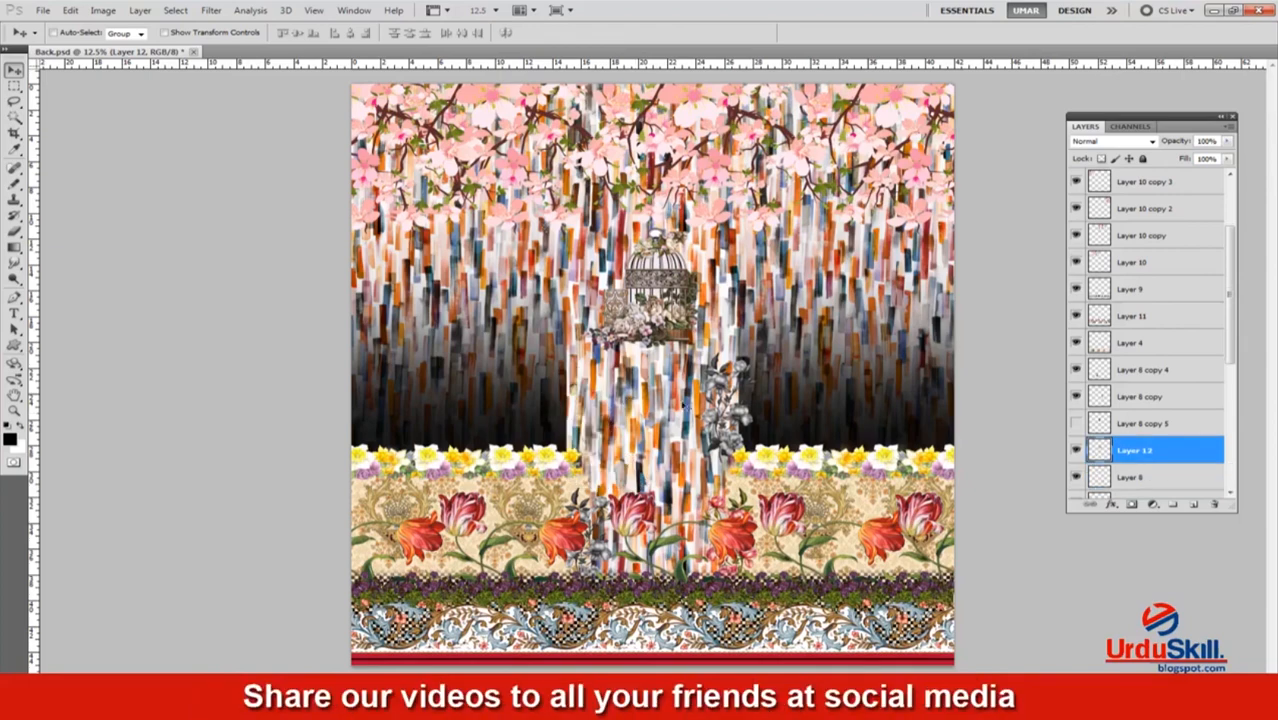
pyautogui.keyDown('ctrl'); pyautogui.click(719, 424); pyautogui.keyUp('ctrl')
pyautogui.moveTo(719, 424); pyautogui.dragTo(773, 366)
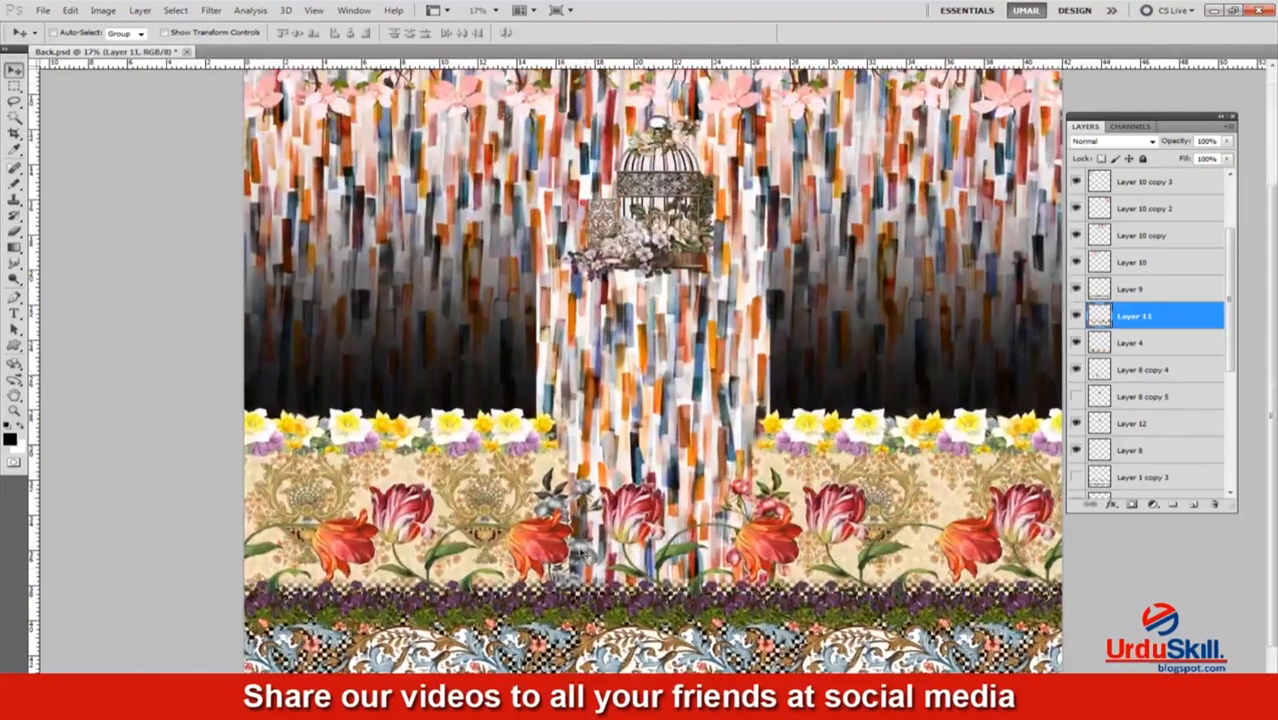
pyautogui.keyDown('ctrl'); pyautogui.click(652, 414); pyautogui.keyUp('ctrl')
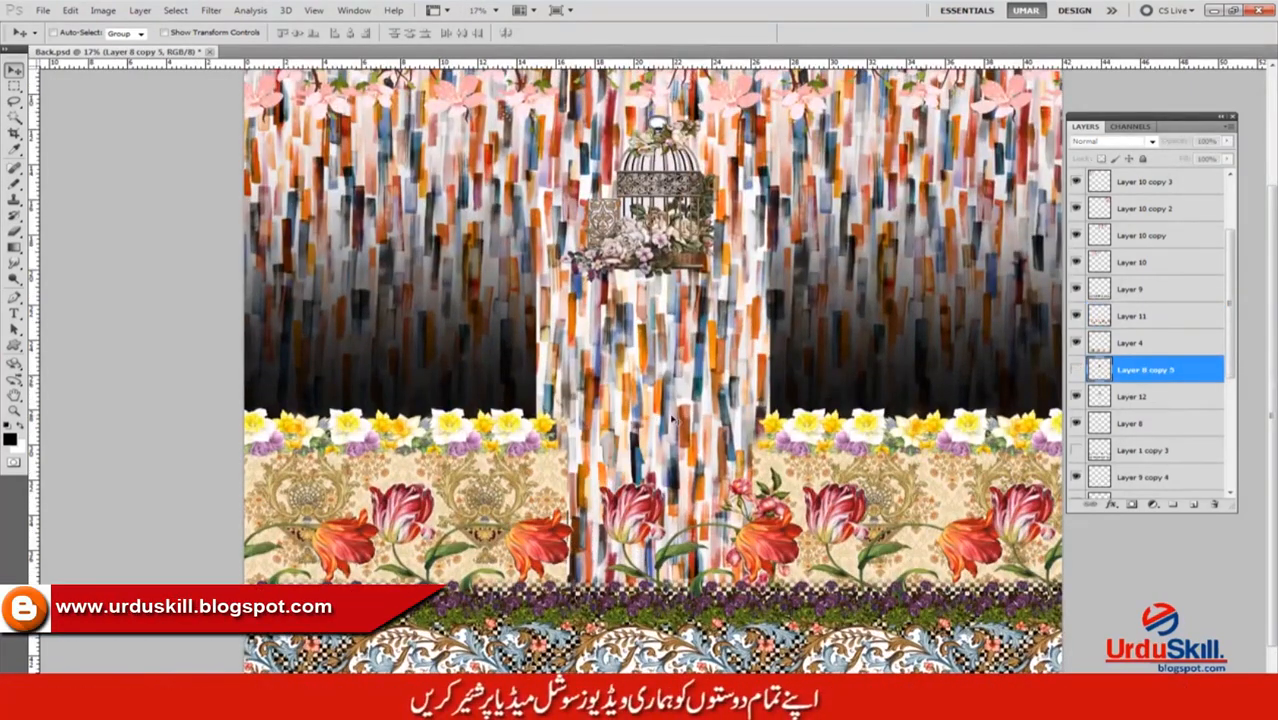
# Duplicate the daffodil border to close its central gap and delete the black gradient layer above the brush-stroke base.
pyautogui.moveTo(813, 434); pyautogui.dragTo(541, 434)
pyautogui.hotkey('ctrl', 'j')
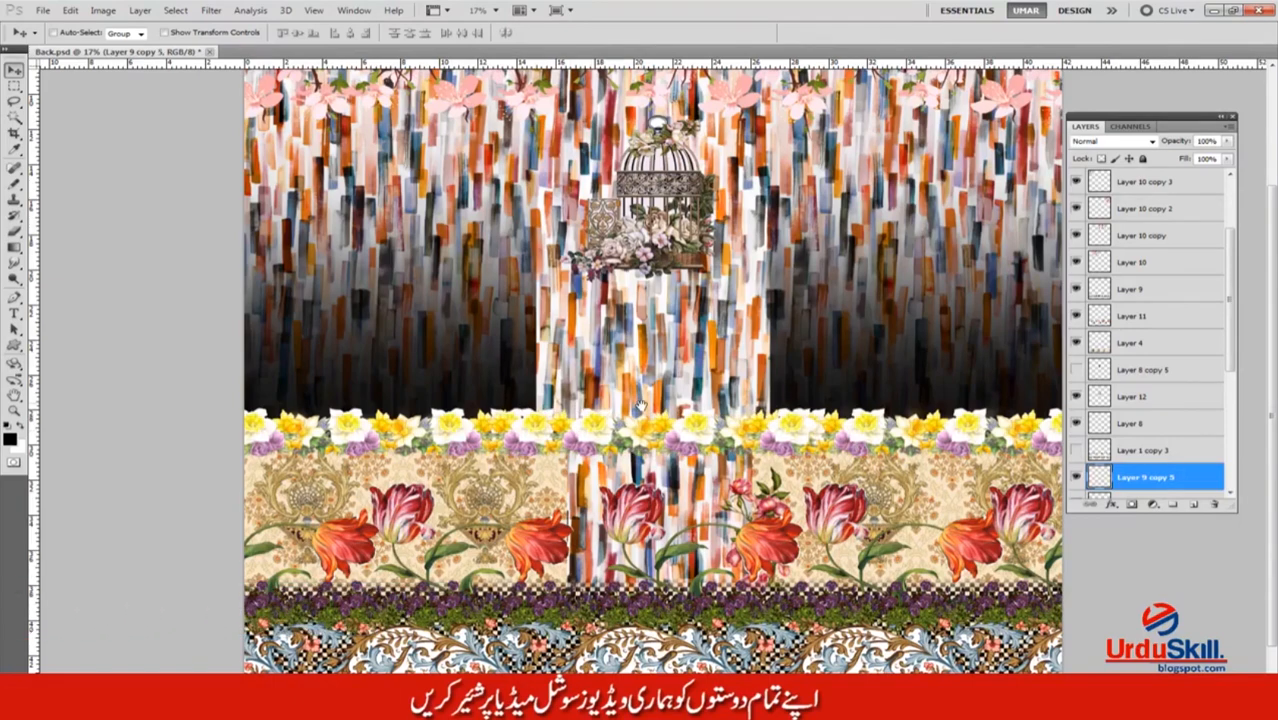
pyautogui.hotkey('ctrl', '-')
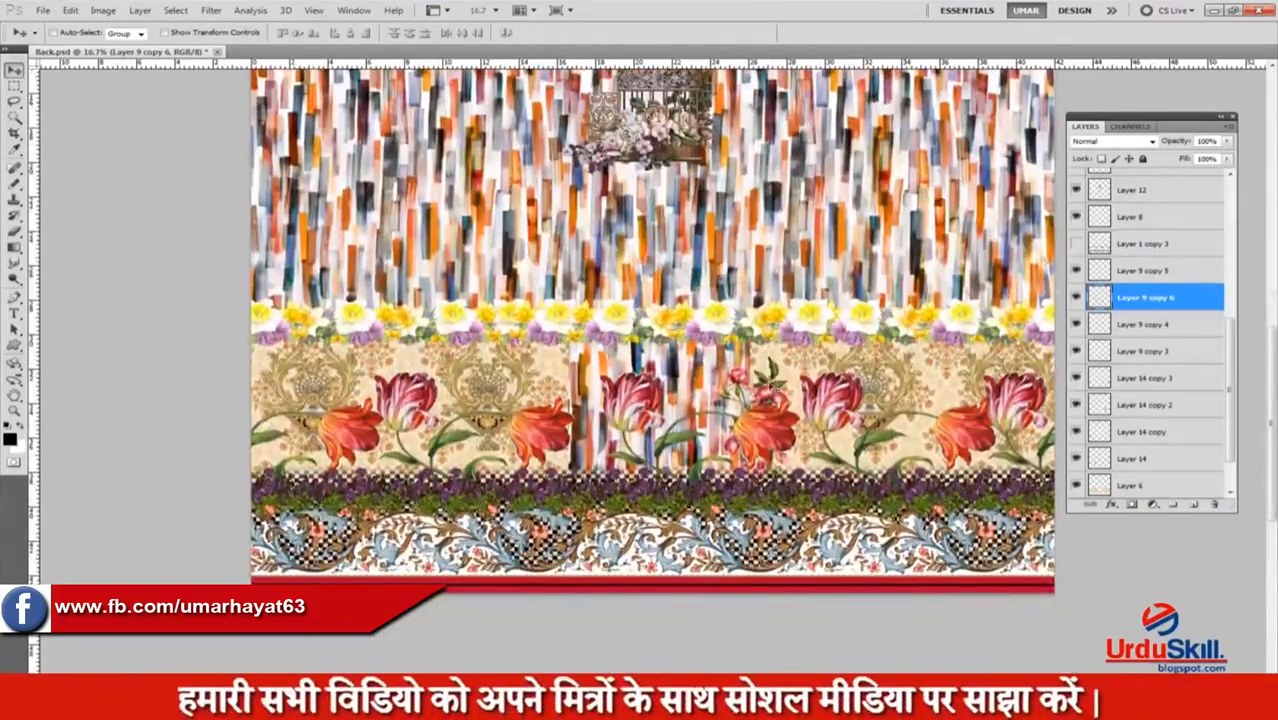
# Delete the red rose cluster over the tulip band and duplicate the beige damask background to fill the band's central gap.
pyautogui.moveTo(770, 392); pyautogui.dragTo(735, 358)
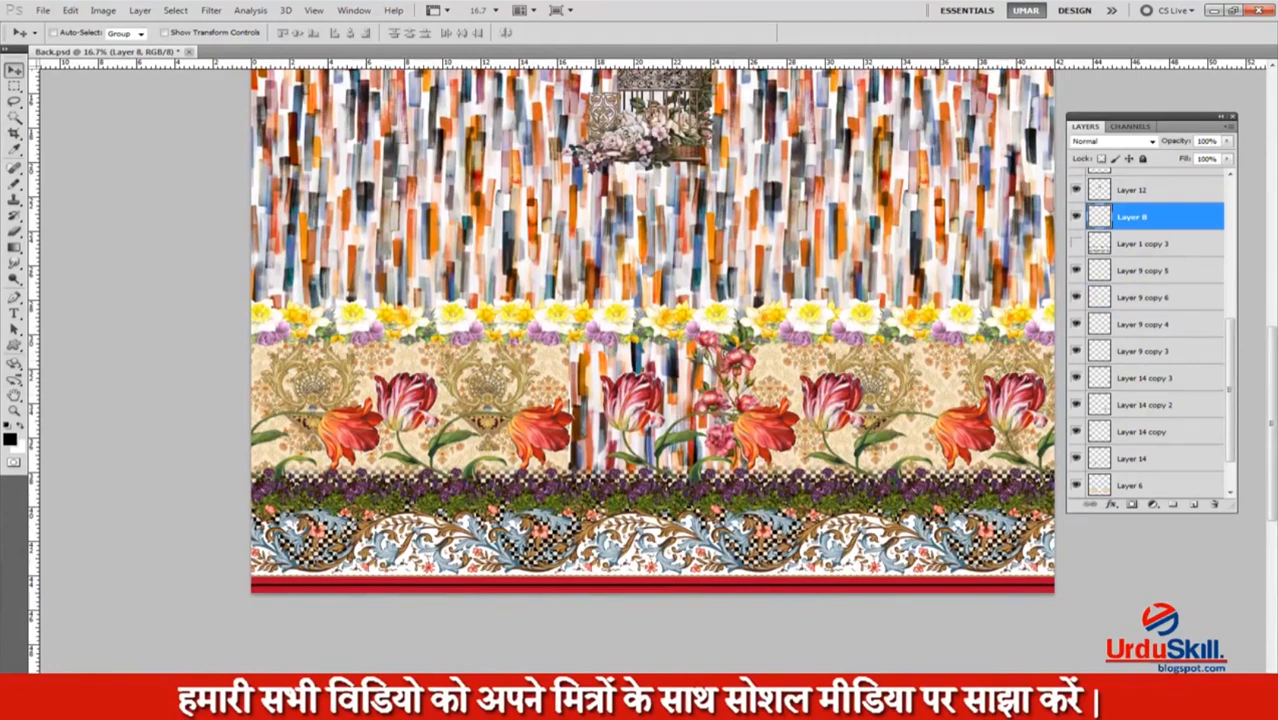
pyautogui.press('Delete')
pyautogui.keyDown('ctrl'); pyautogui.click(783, 388); pyautogui.keyUp('ctrl')
pyautogui.moveTo(783, 388); pyautogui.dragTo(548, 390)
pyautogui.hotkey('ctrl', 'j')
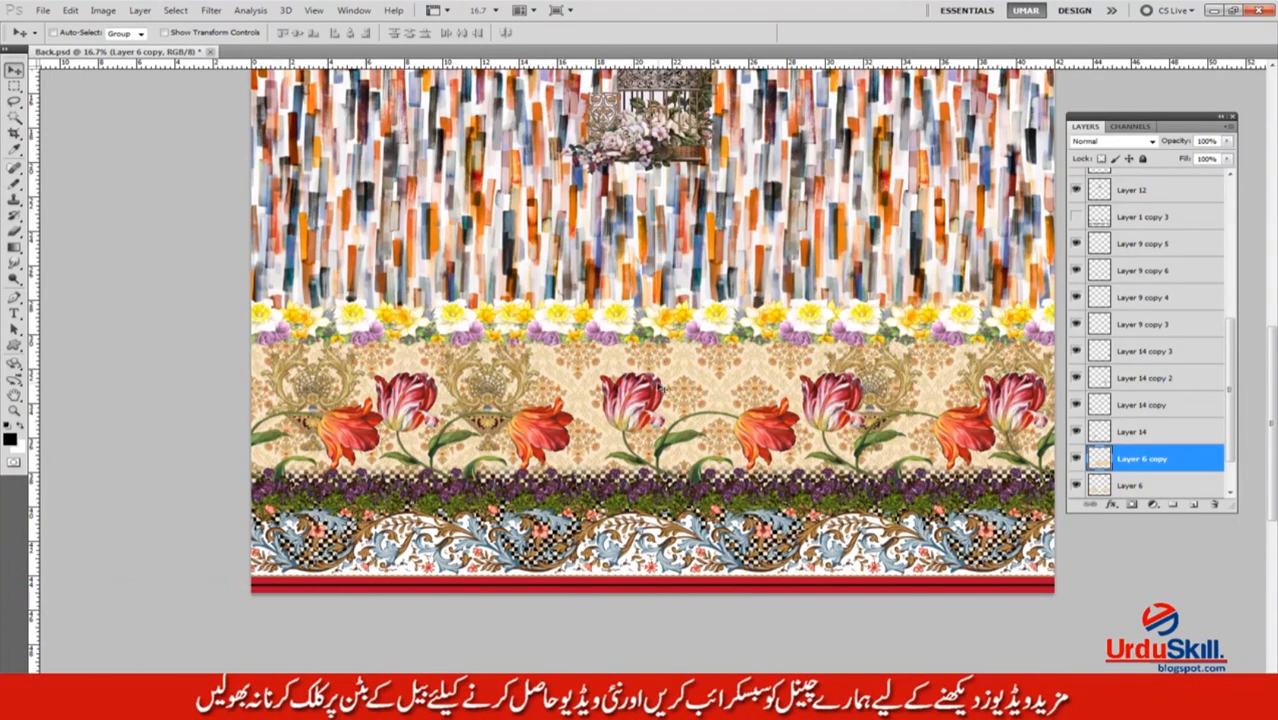
# Merge the duplicated damask background layer down into Layer 6.
pyautogui.scroll(3, 660, 385)
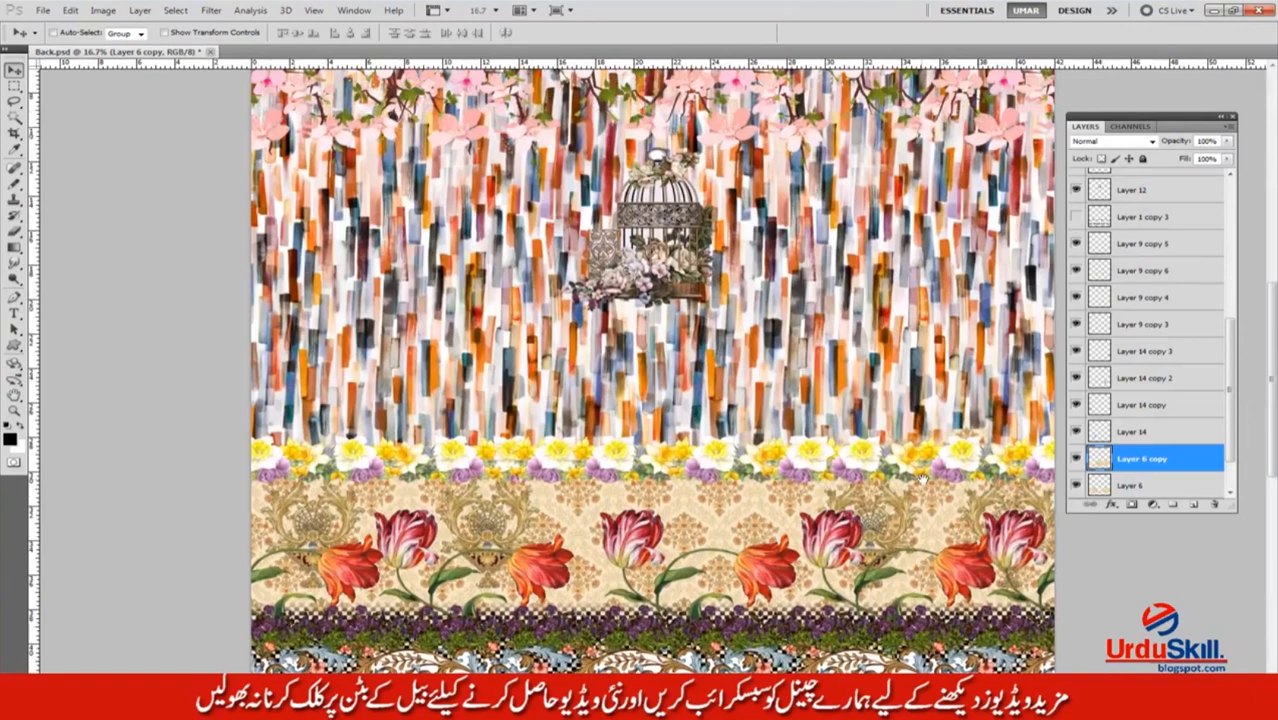
pyautogui.scroll(-1, 922, 480)
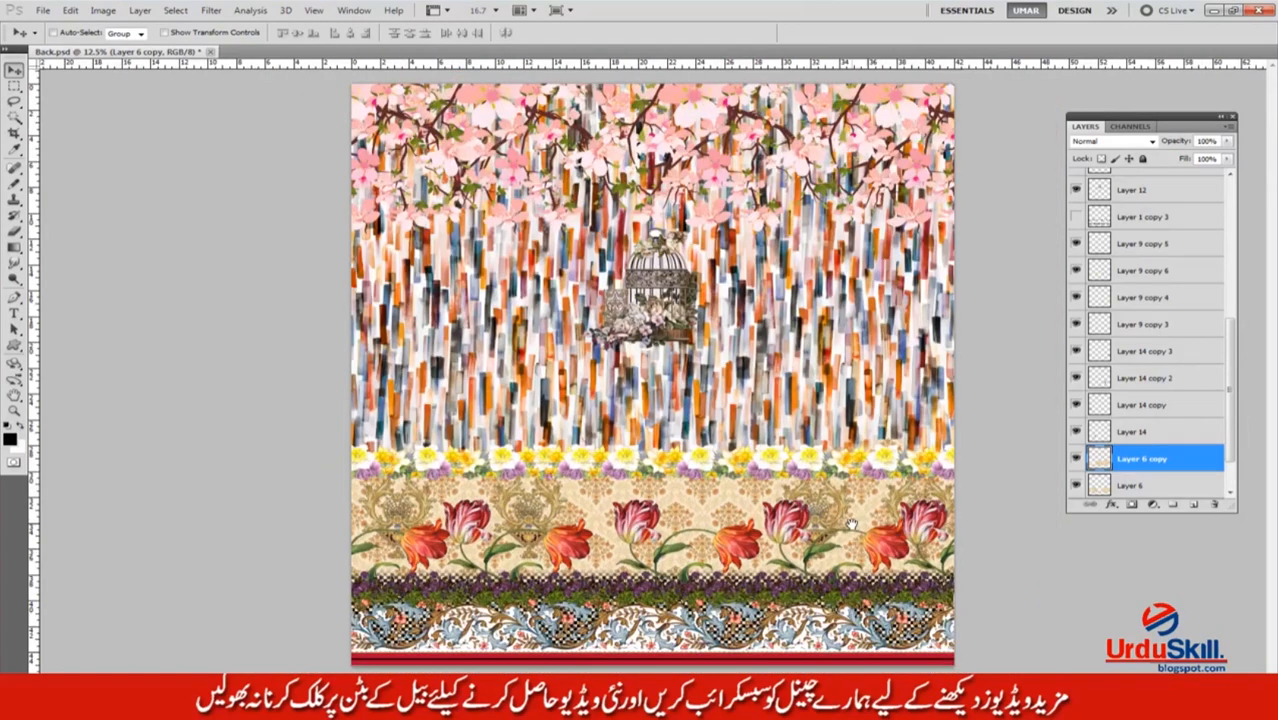
pyautogui.hotkey('ctrl', 'e')
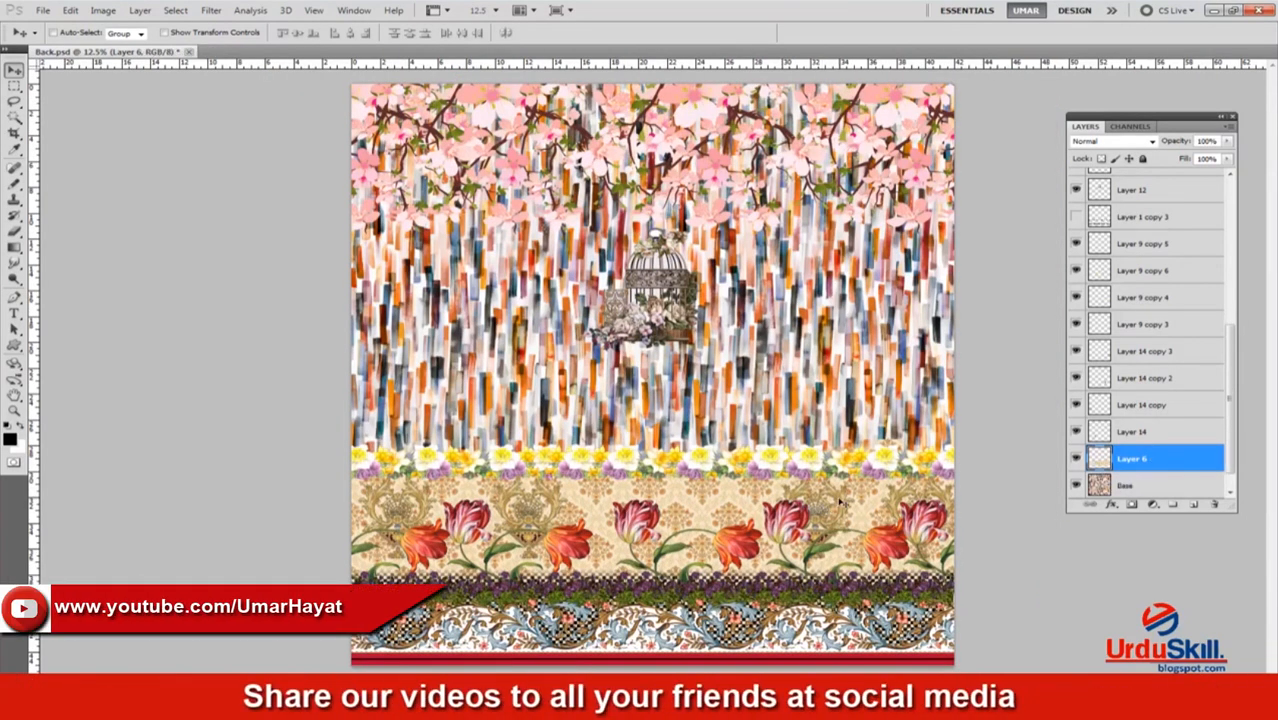
# Try to duplicate the gold damask ornament in the tulip band.
pyautogui.press('e')
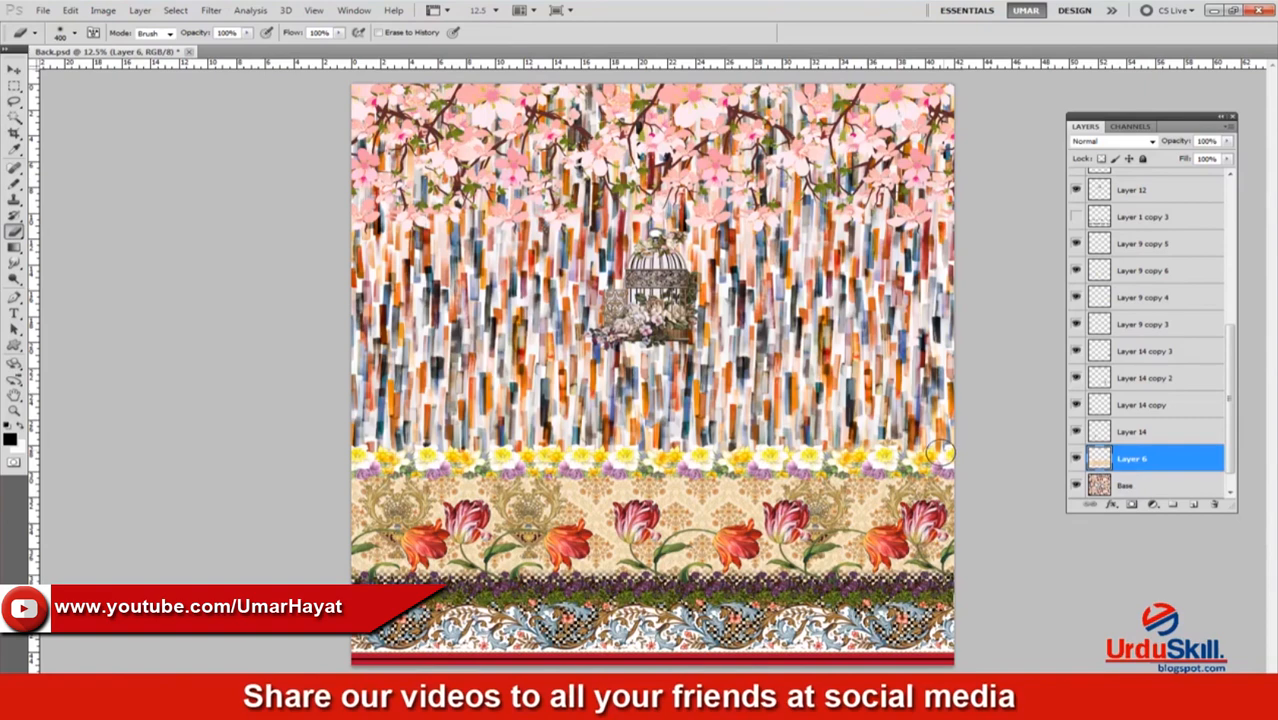
pyautogui.hotkey('ctrl', '+')
pyautogui.moveTo(477, 564); pyautogui.dragTo(516, 464)
pyautogui.press('v')
pyautogui.keyDown('ctrl'); pyautogui.click(464, 462); pyautogui.keyUp('ctrl')
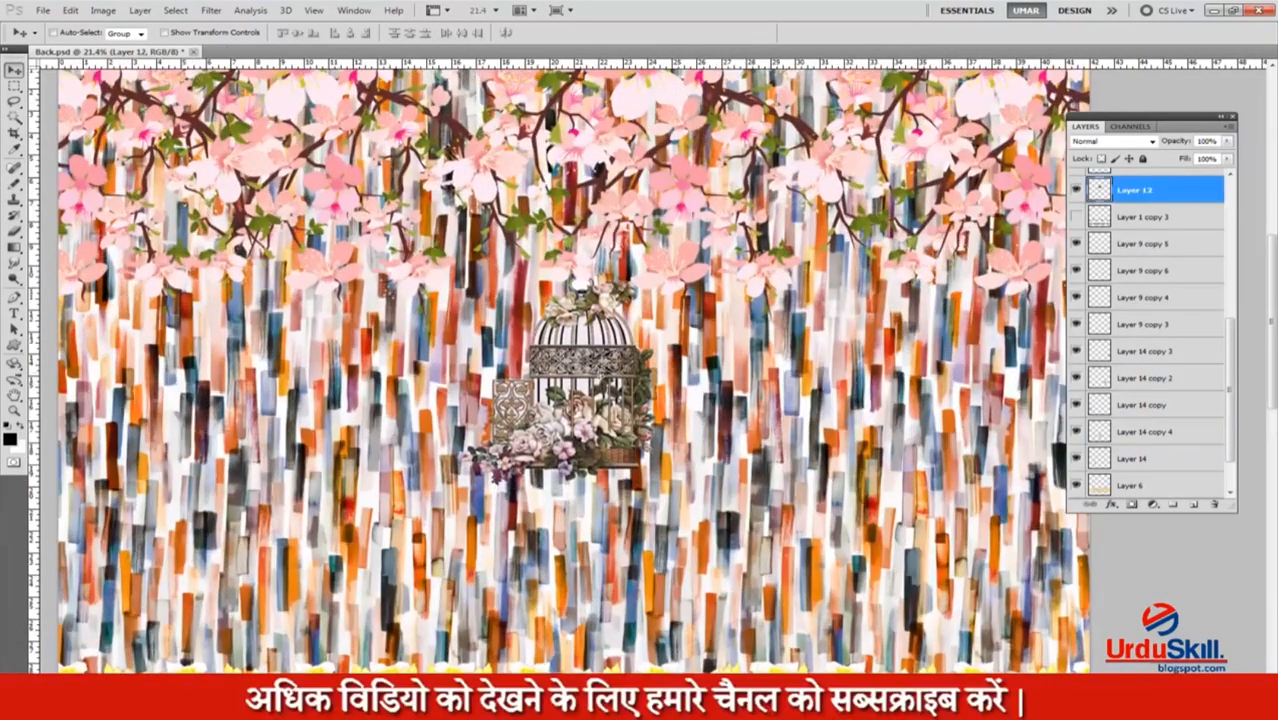
# Try to nudge the birdcage slightly higher towards the blossom row.
pyautogui.keyDown('alt'); pyautogui.click(632, 228); pyautogui.keyUp('alt')
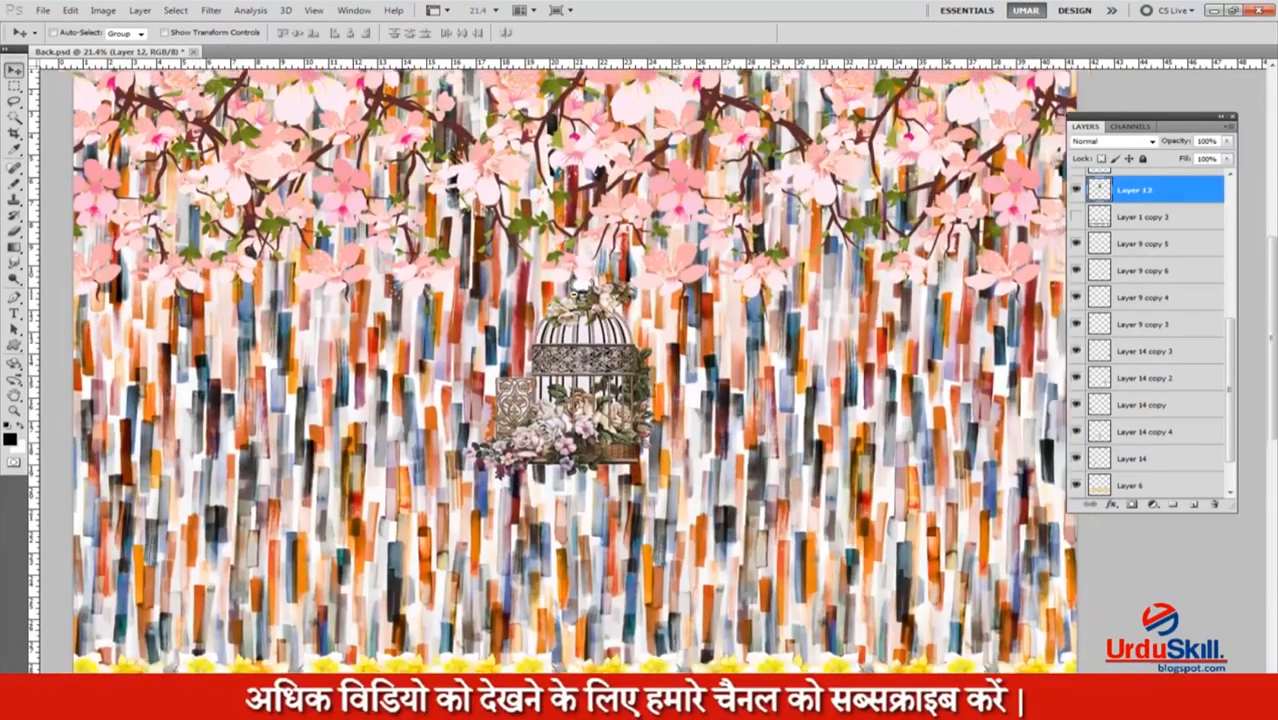
pyautogui.moveTo(663, 205)
pyautogui.mouseDown()
pyautogui.moveTo(755, 208)
pyautogui.moveTo(645, 210)
pyautogui.mouseUp()
pyautogui.moveTo(556, 512); pyautogui.dragTo(612, 522)
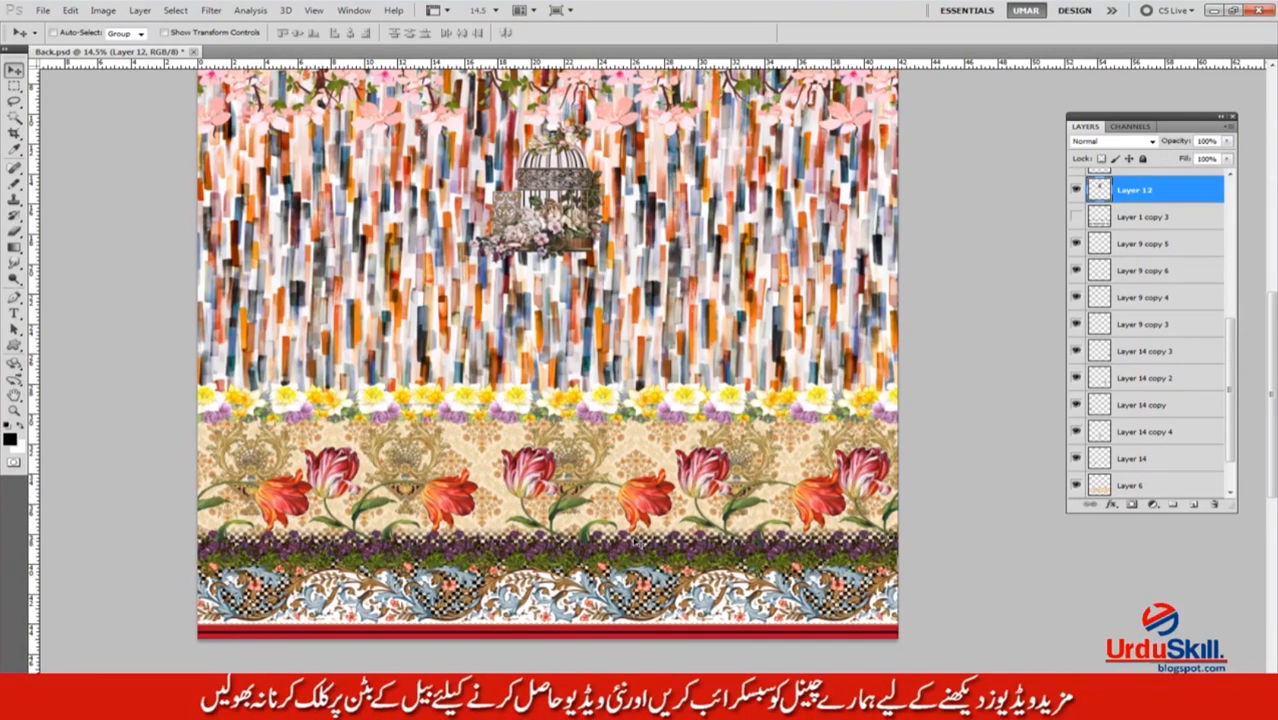
pyautogui.hotkey('ctrl', '-')
pyautogui.hotkey('ctrl', '-')
pyautogui.hotkey('ctrl', '-')
pyautogui.hotkey('ctrl', '+')
pyautogui.hotkey('ctrl', '+')
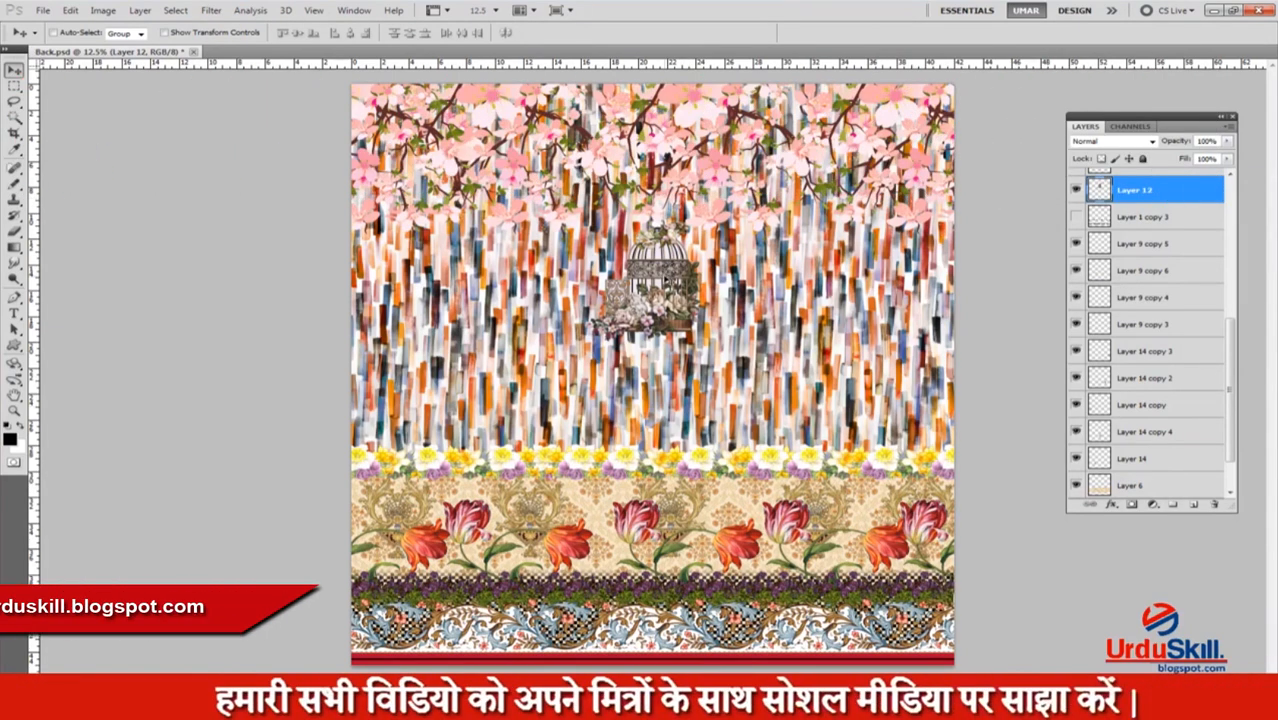
pyautogui.moveTo(665, 276); pyautogui.dragTo(658, 270)
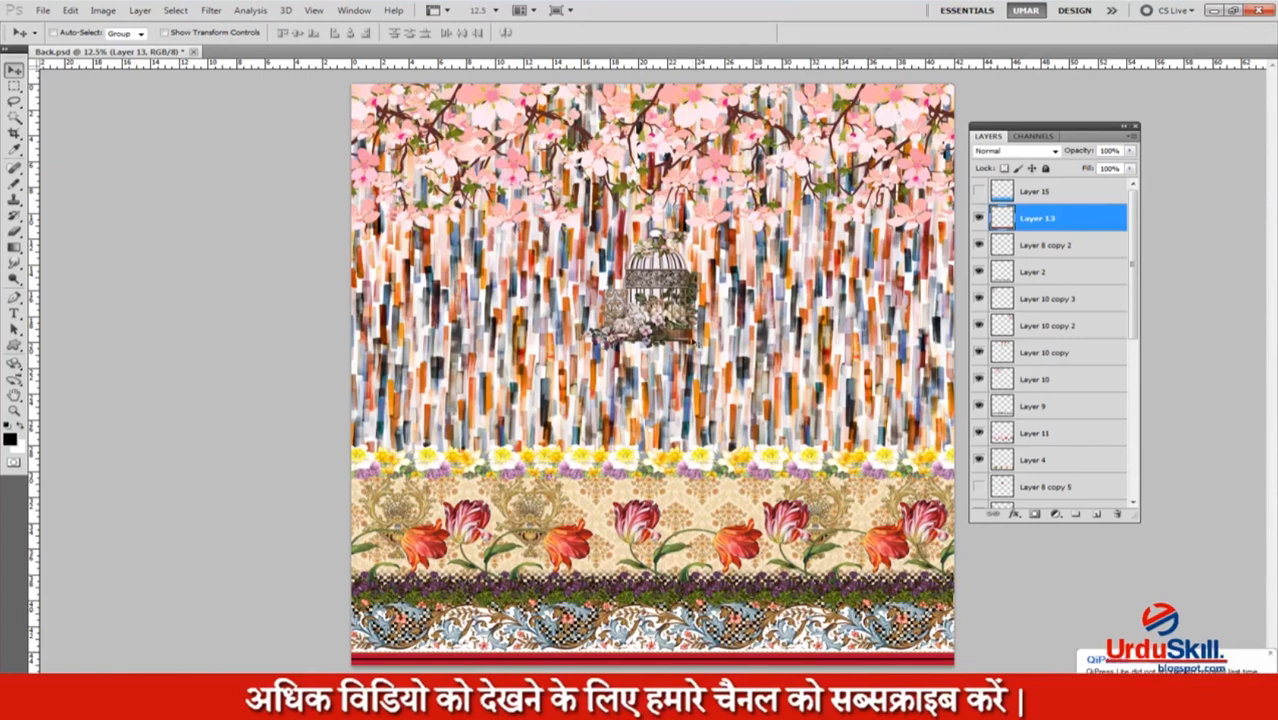
# Delete all hidden layers from the document.
pyautogui.click(660, 383)
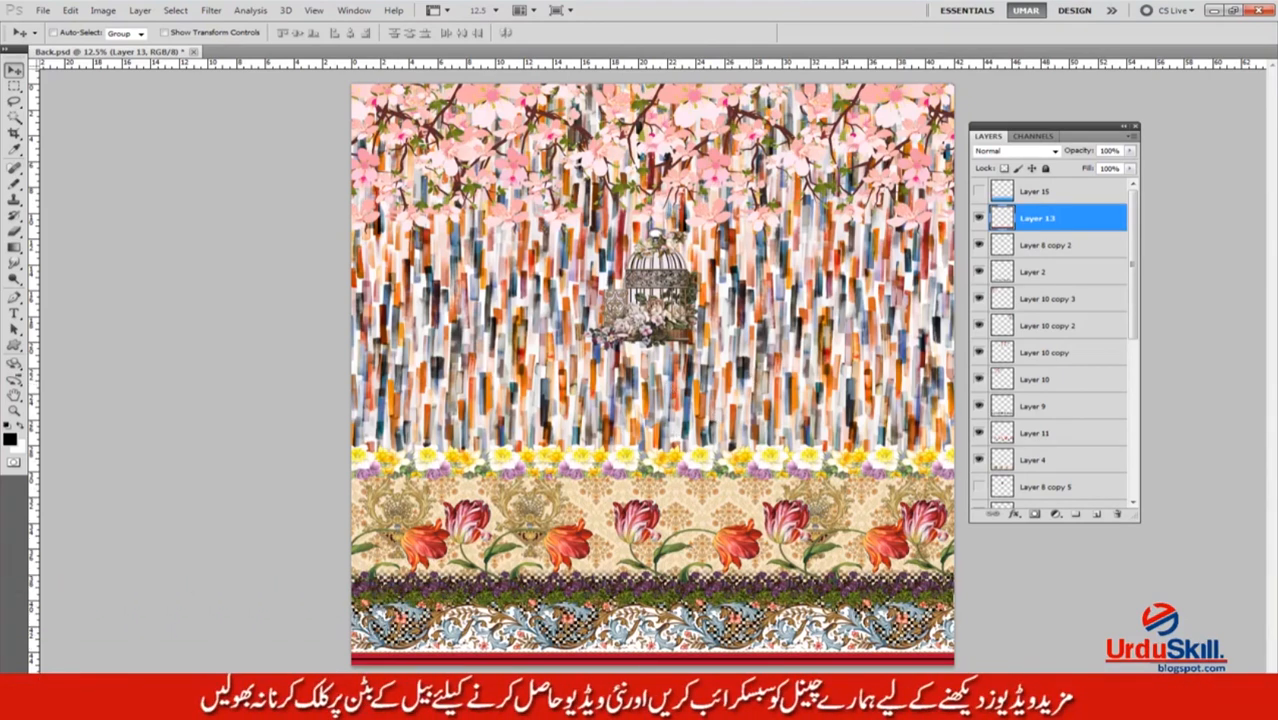
pyautogui.hotkey('ctrl', '4')
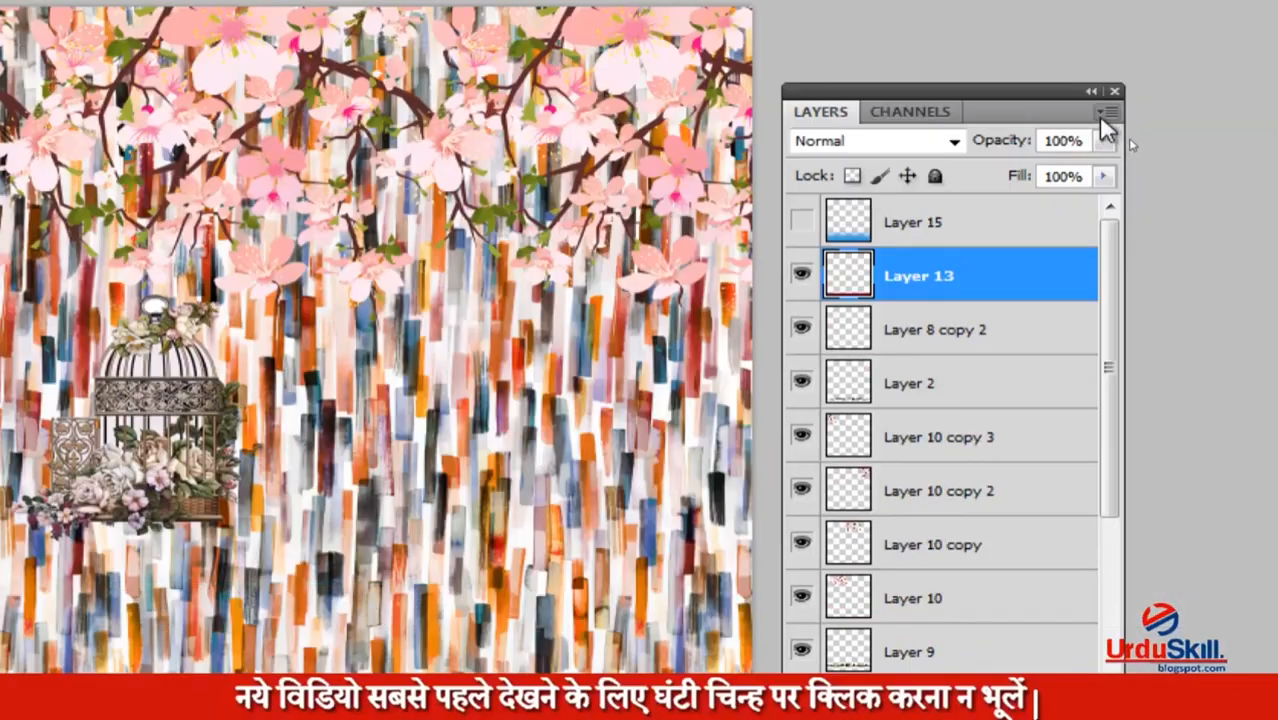
pyautogui.click(1225, 8)
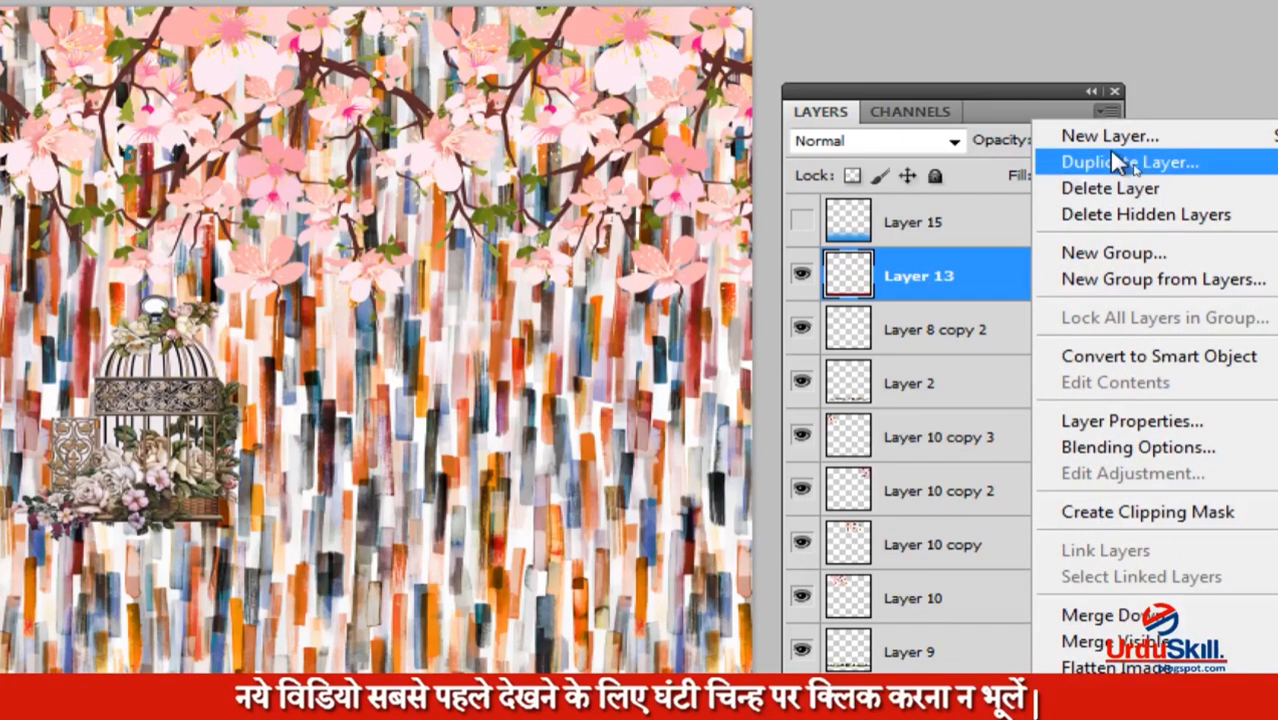
pyautogui.click(1105, 214)
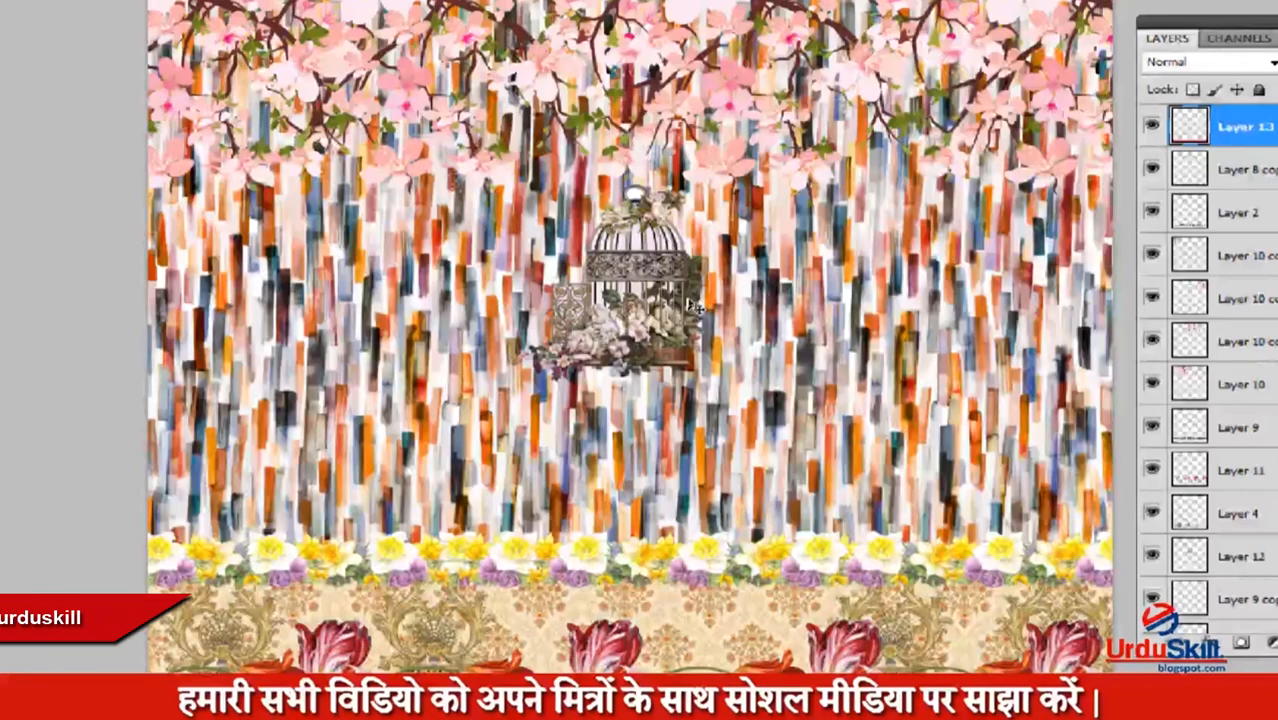
# Add a new empty layer directly above the Base layer.
pyautogui.keyDown('alt'); pyautogui.click(740, 539); pyautogui.keyUp('alt')
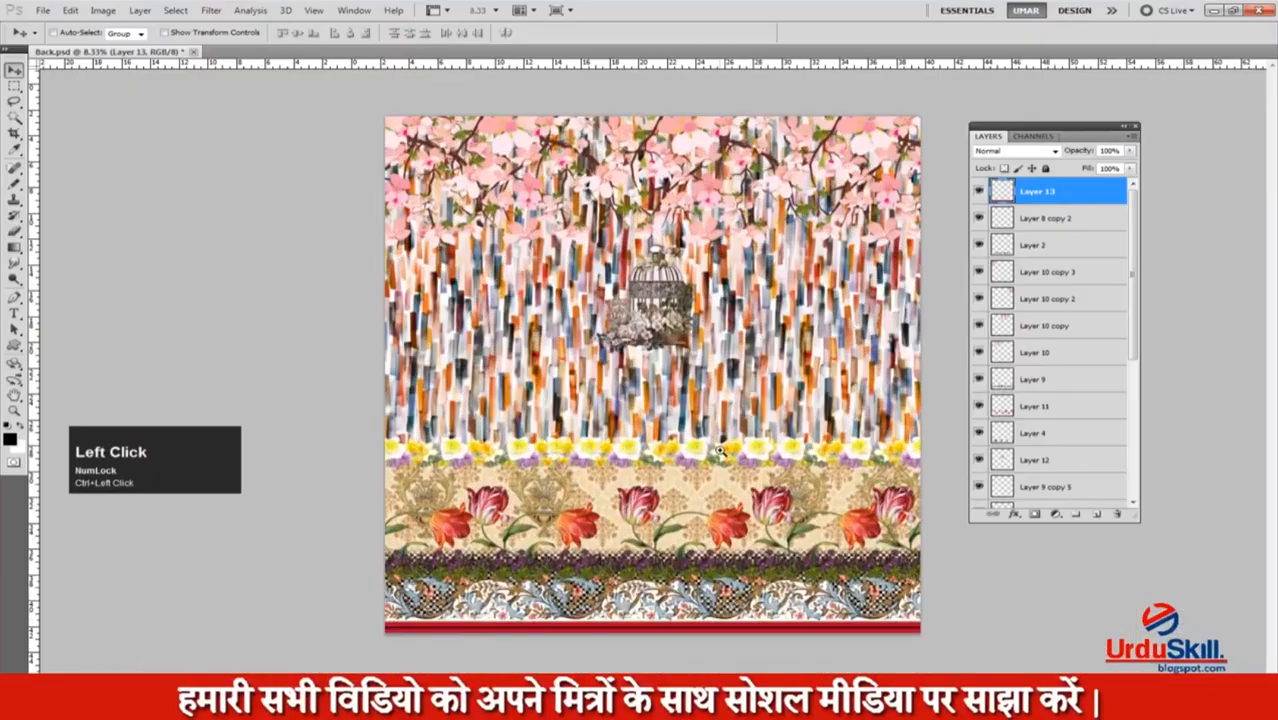
pyautogui.click(720, 452)
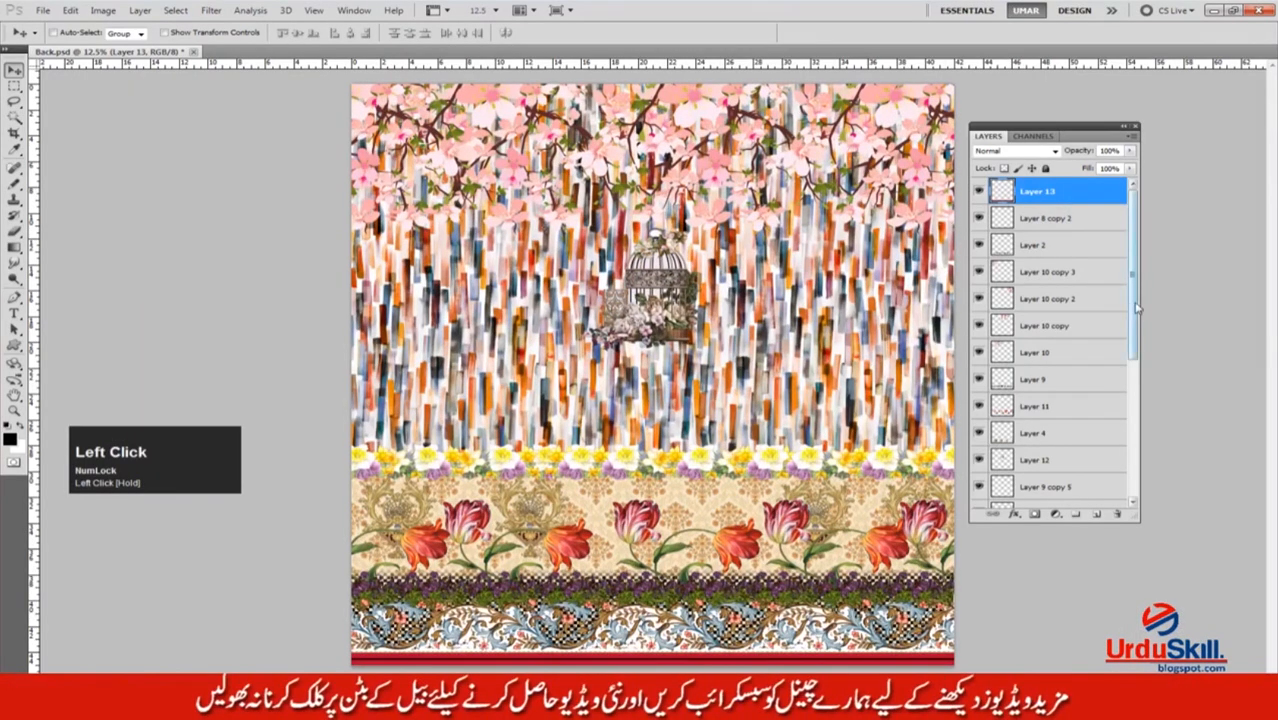
pyautogui.scroll(-10, 1060, 400)
pyautogui.click(1047, 476)
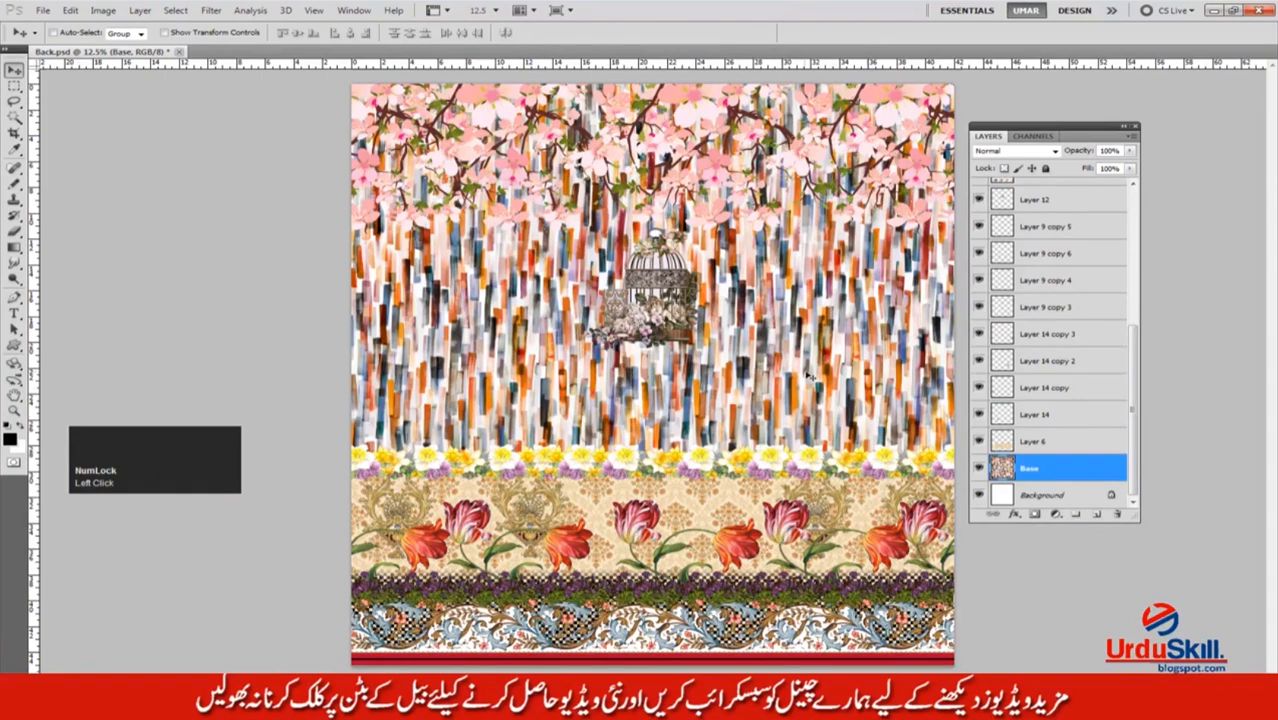
pyautogui.click(1096, 514)
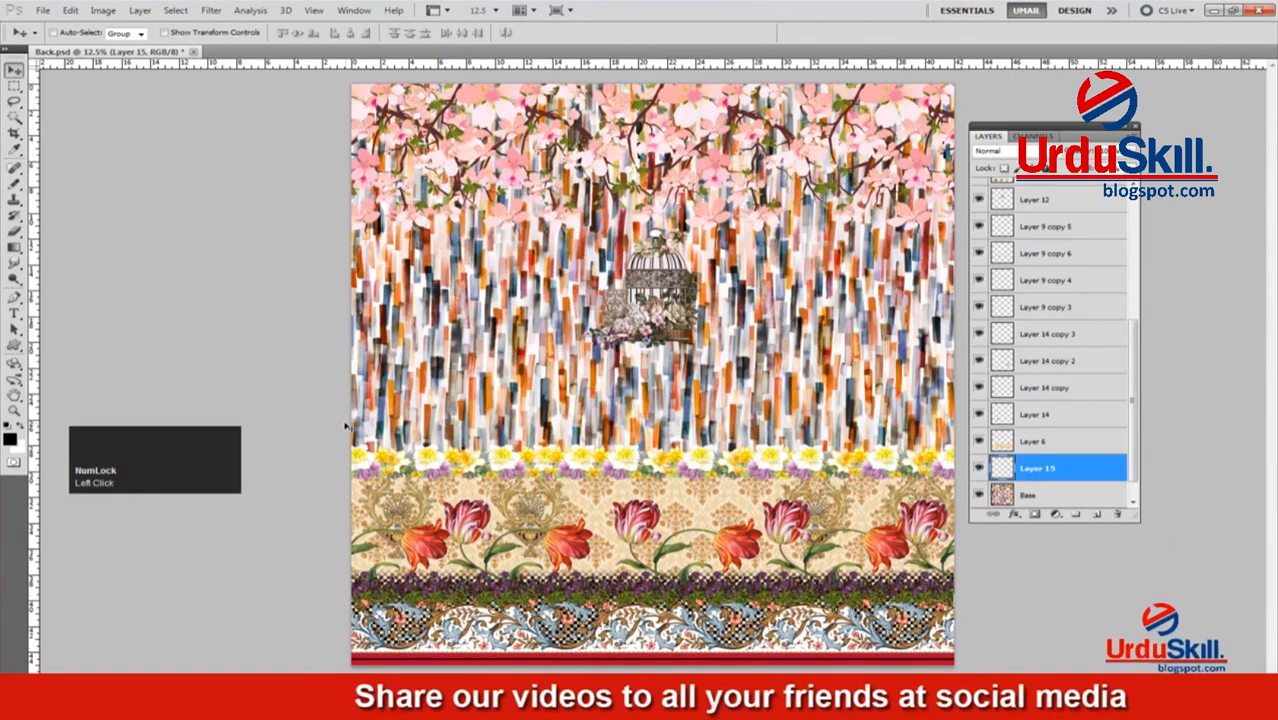
# Draw a black-to-transparent linear gradient rising from the daffodil border to the birdcage's foot, and undo the second, darker pass.
pyautogui.press('g')
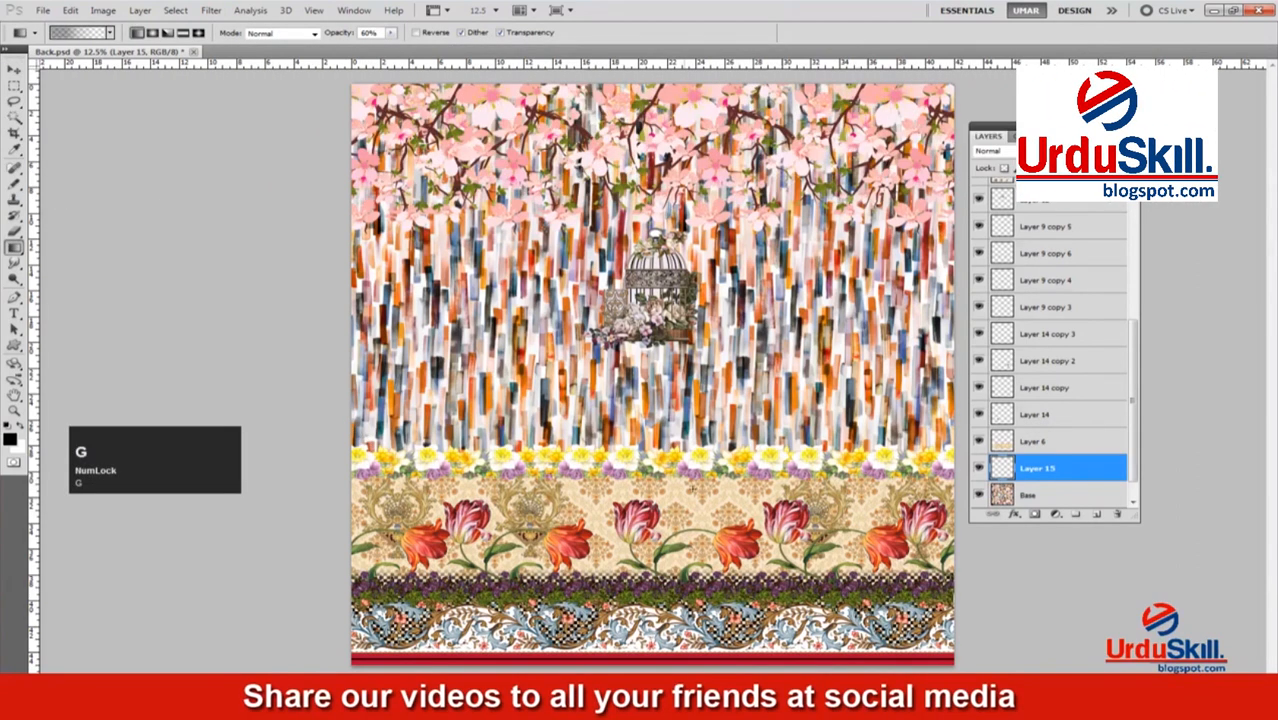
pyautogui.moveTo(672, 503); pyautogui.dragTo(672, 478)
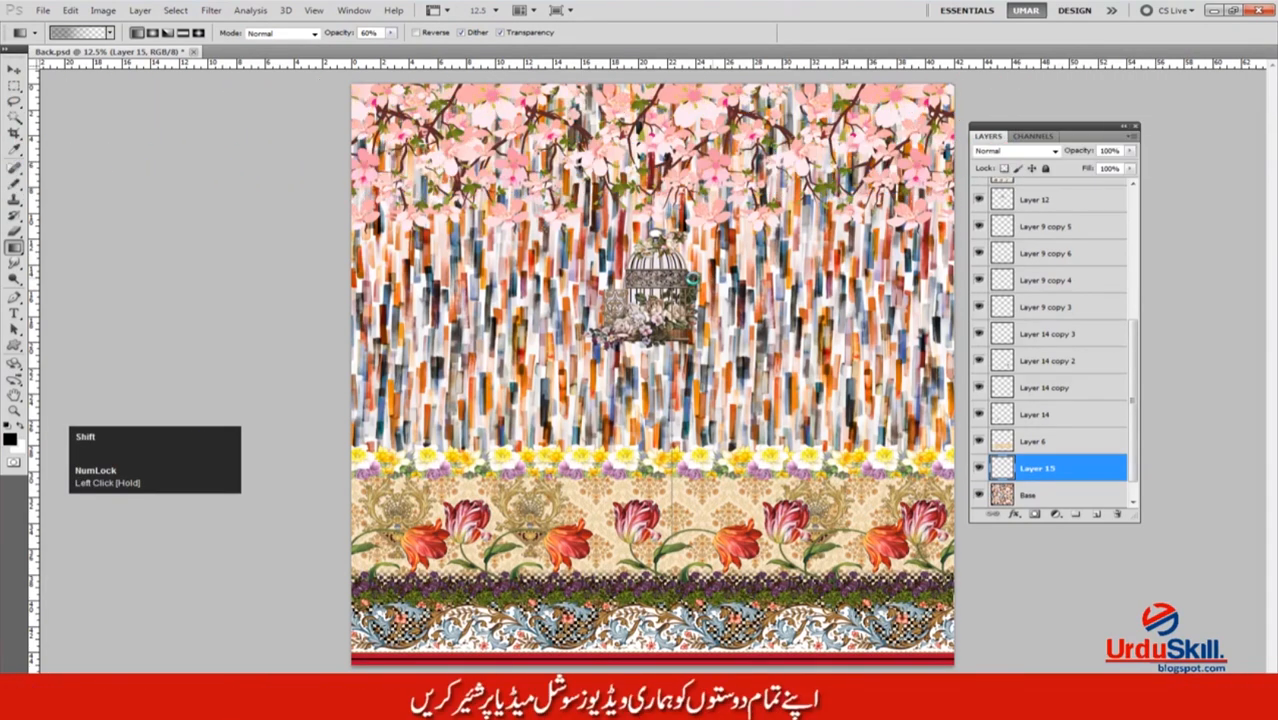
pyautogui.moveTo(672, 472); pyautogui.dragTo(662, 344)
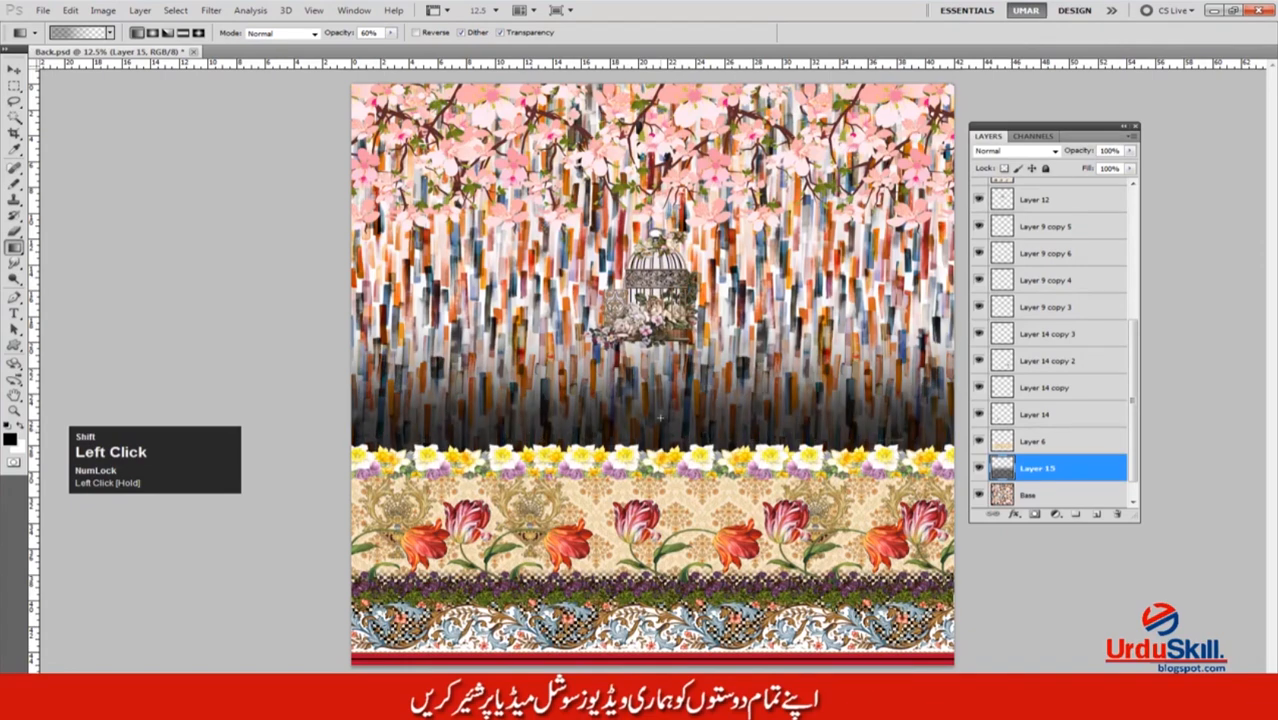
pyautogui.moveTo(660, 418); pyautogui.dragTo(660, 326)
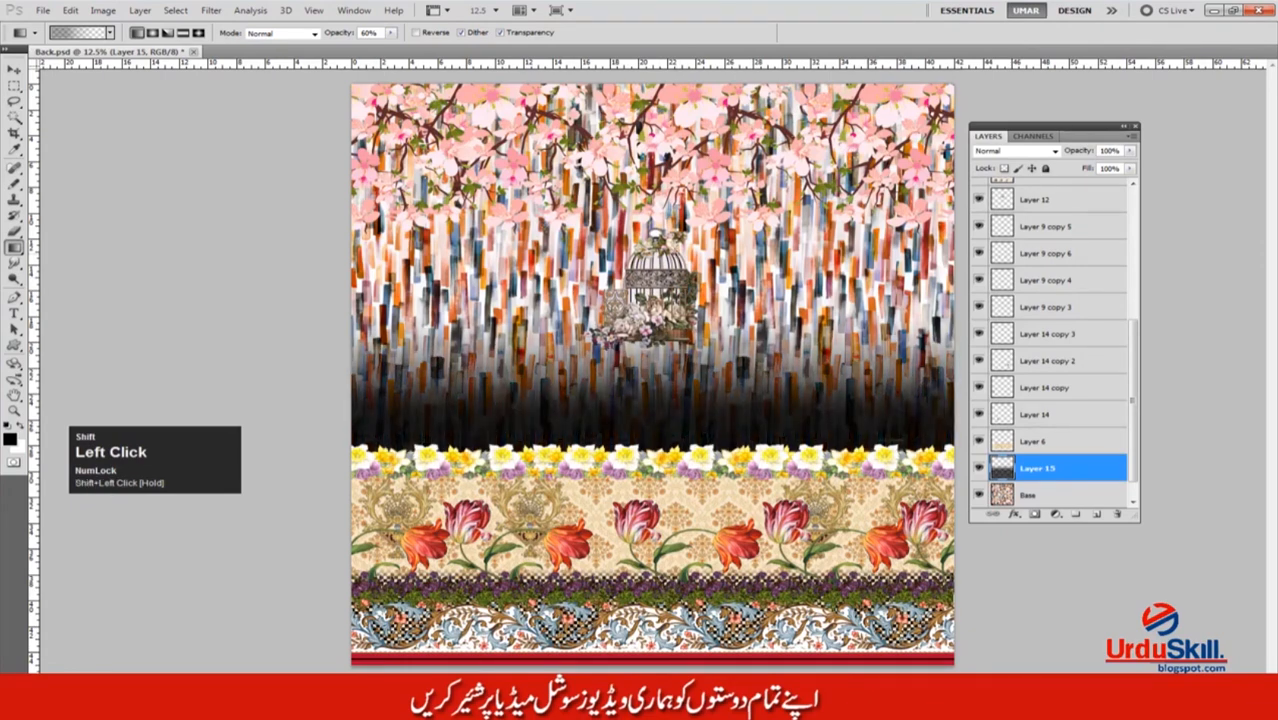
pyautogui.hotkey('ctrl', 'z')
pyautogui.keyDown('alt'); pyautogui.click(634, 421); pyautogui.keyUp('alt')
pyautogui.keyDown('alt'); pyautogui.click(634, 421); pyautogui.keyUp('alt')
pyautogui.keyDown('alt'); pyautogui.click(634, 421); pyautogui.keyUp('alt')
pyautogui.keyDown('ctrl'); pyautogui.click(750, 403); pyautogui.keyUp('ctrl')
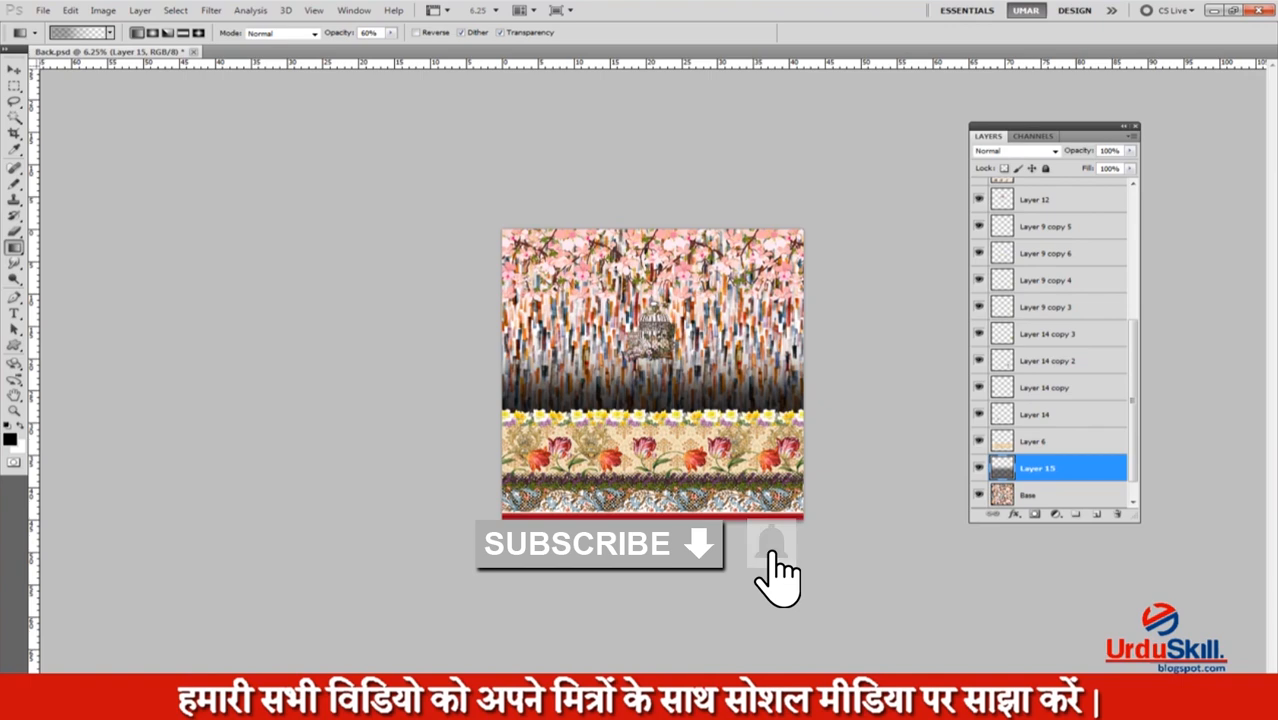
pyautogui.click(745, 700)
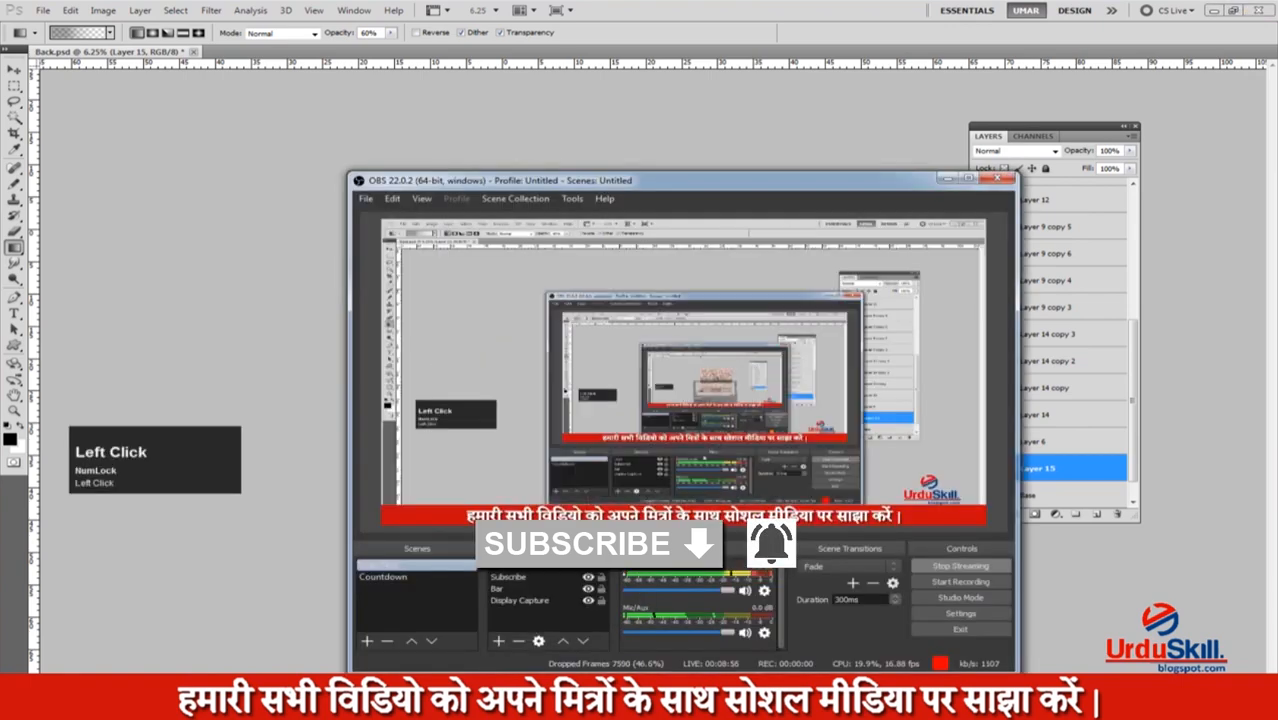
pyautogui.click(745, 594)
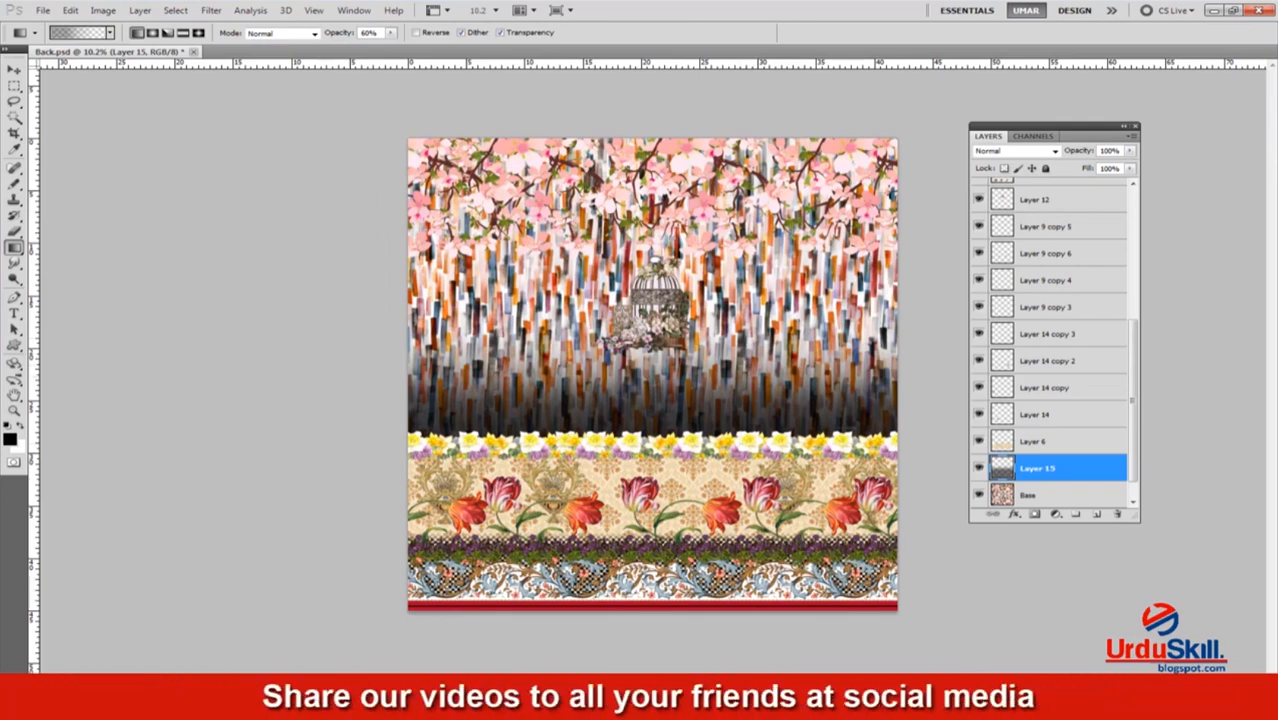
pyautogui.keyDown('ctrl'); pyautogui.click(727, 348); pyautogui.keyUp('ctrl')
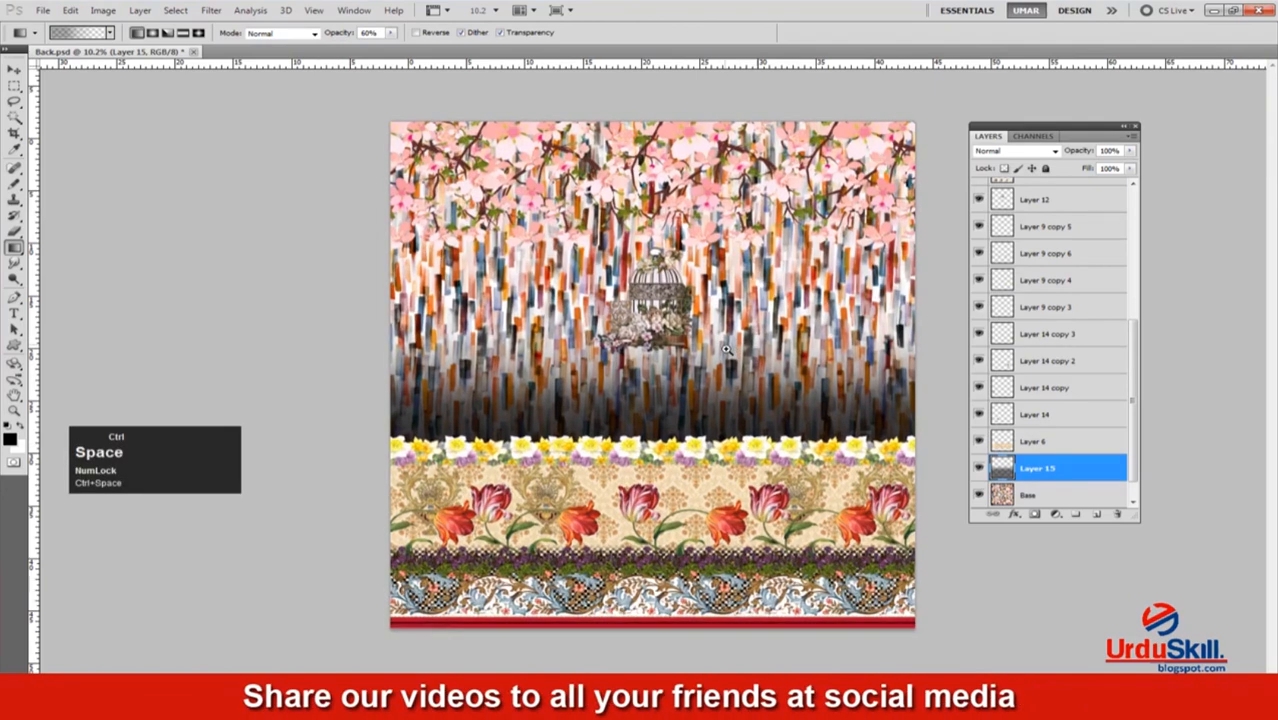
pyautogui.keyDown('alt'); pyautogui.click(727, 348); pyautogui.keyUp('alt')
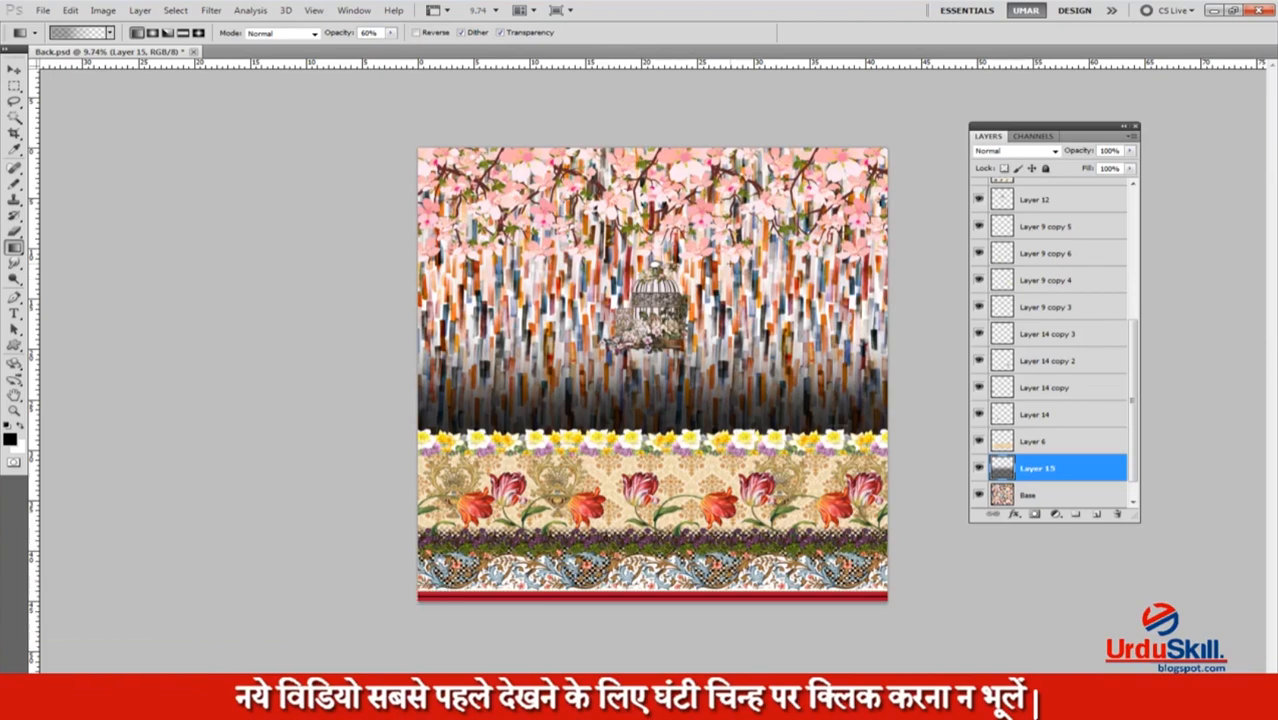
# Try a different position for the blossom branch above the birdcage and undo the move.
pyautogui.press('space')
pyautogui.keyDown('ctrl'); pyautogui.click(689, 285); pyautogui.keyUp('ctrl')
pyautogui.moveTo(689, 285); pyautogui.dragTo(708, 127)
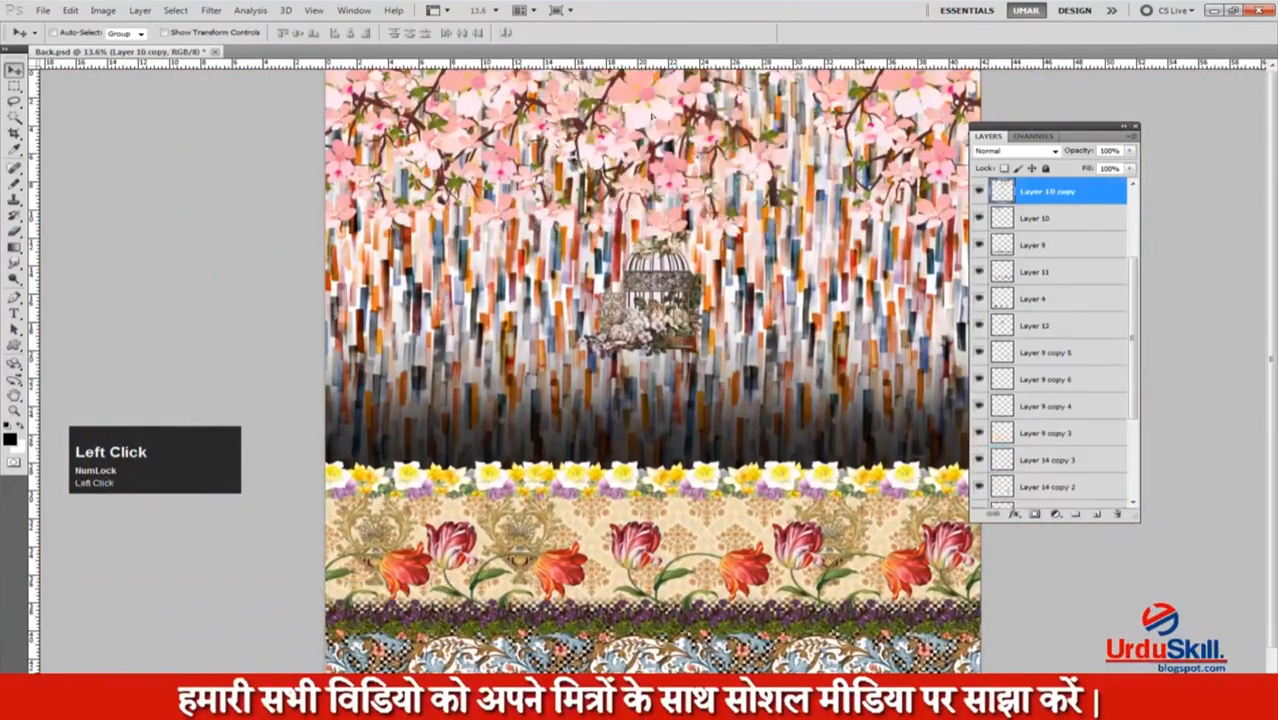
pyautogui.hotkey('ctrl', 'z')
pyautogui.hotkey('alt', 'space')
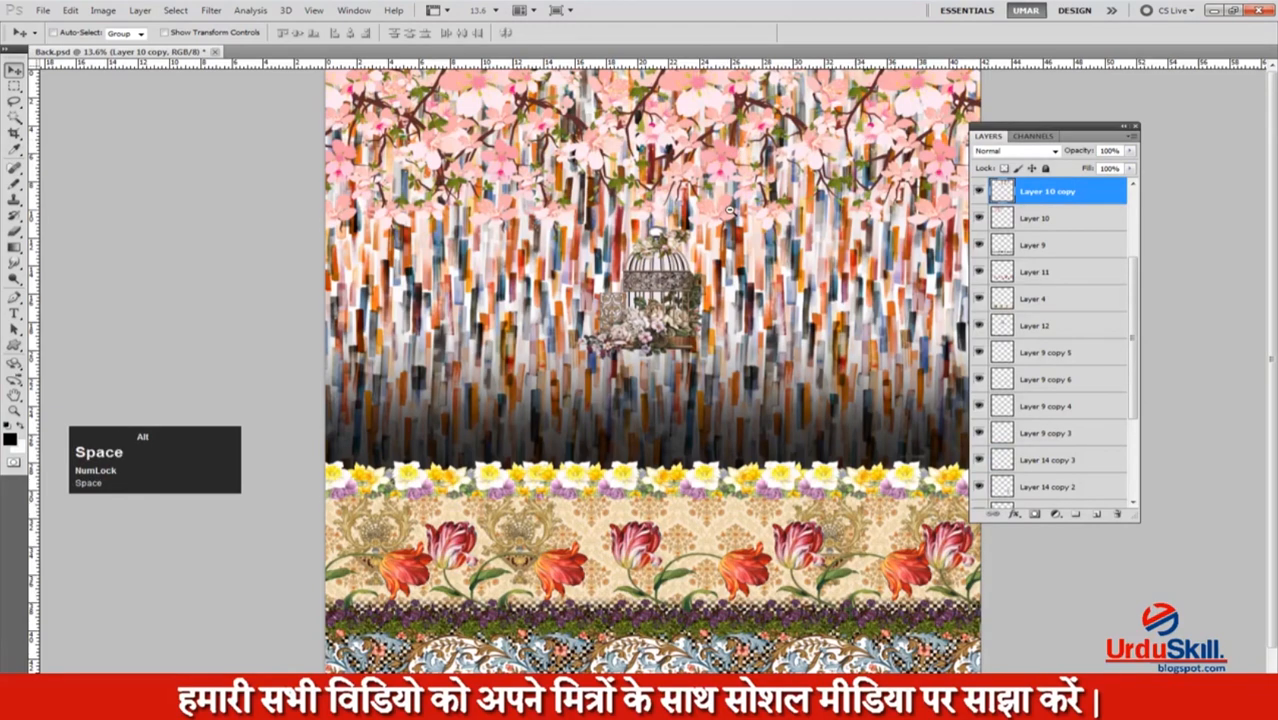
pyautogui.keyDown('alt'); pyautogui.click(730, 210); pyautogui.keyUp('alt')
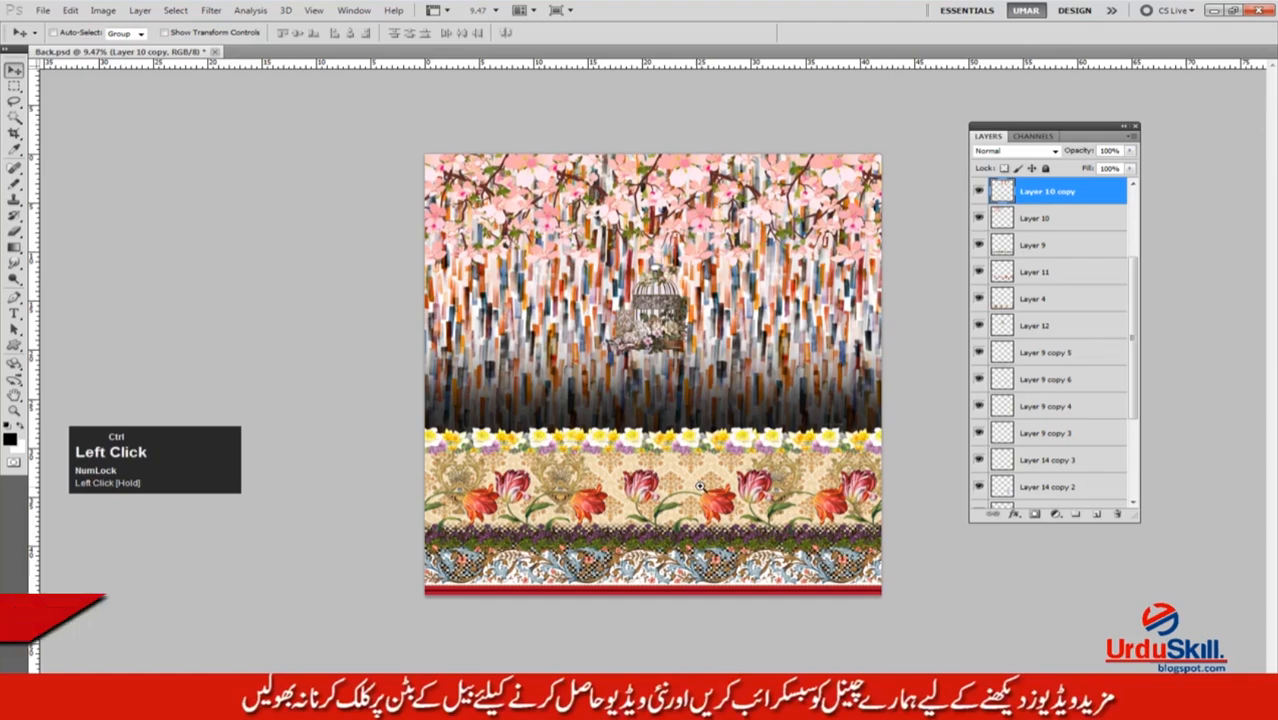
# Duplicate the gold damask ornament beside the tulips into the central gap of the beige band.
pyautogui.keyDown('ctrl'); pyautogui.click(698, 521); pyautogui.keyUp('ctrl')
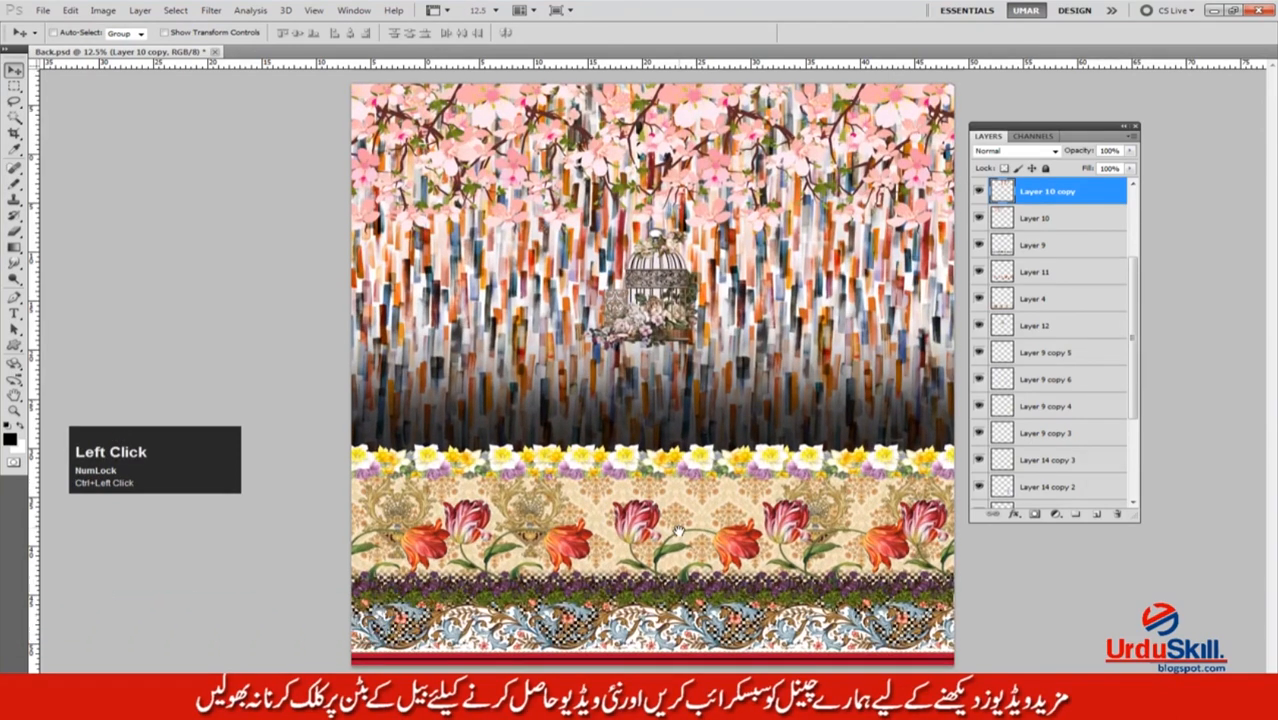
pyautogui.keyDown('ctrl'); pyautogui.click(814, 521); pyautogui.keyUp('ctrl')
pyautogui.moveTo(814, 521); pyautogui.dragTo(688, 521)
# Save Back.psd and close the document.
pyautogui.hotkey('ctrl', '-')
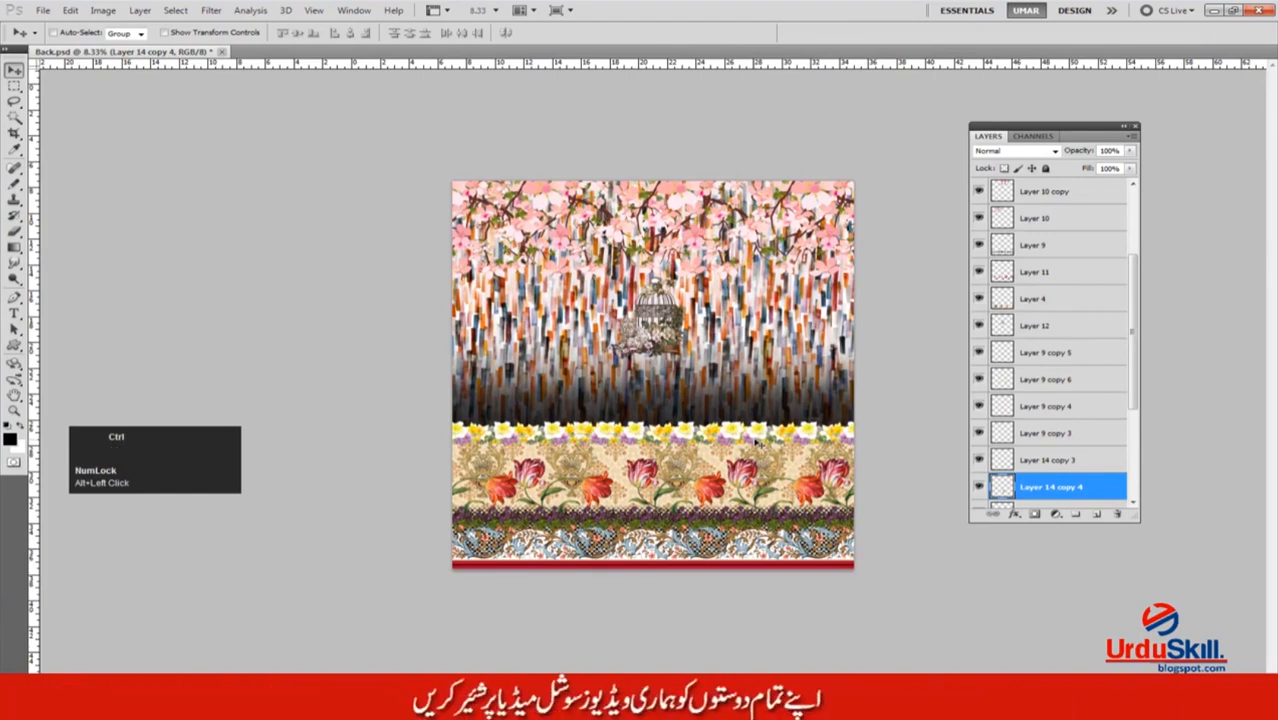
pyautogui.hotkey('ctrl', 's')
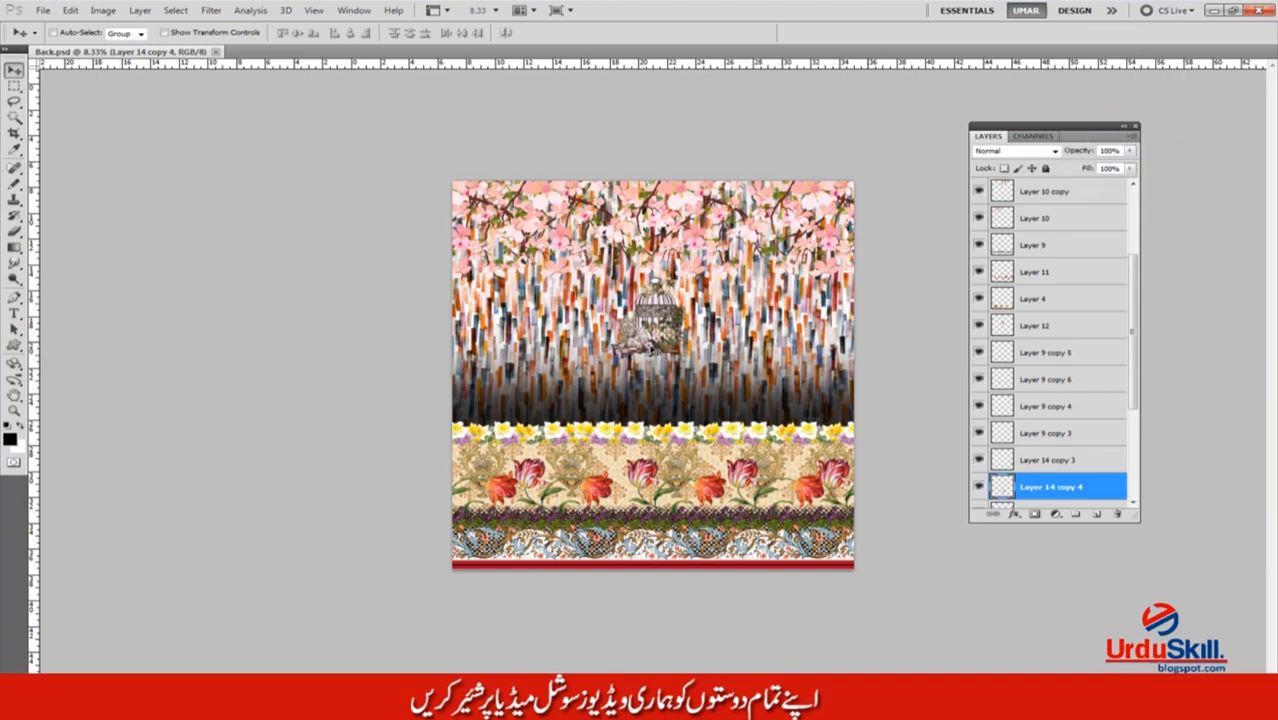
pyautogui.click(215, 51)
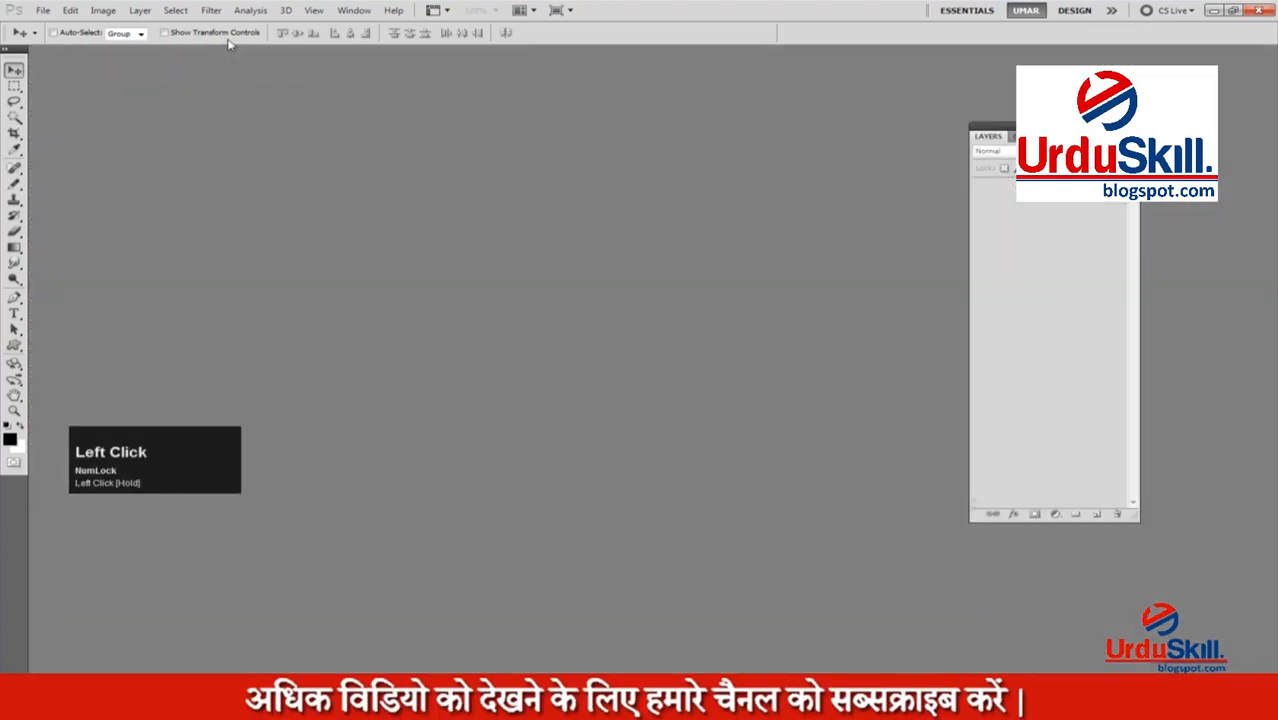
# Open Front.psd and view the whole shirt front.
pyautogui.doubleClick(642, 197)
pyautogui.click(640, 205)
pyautogui.click(818, 360)
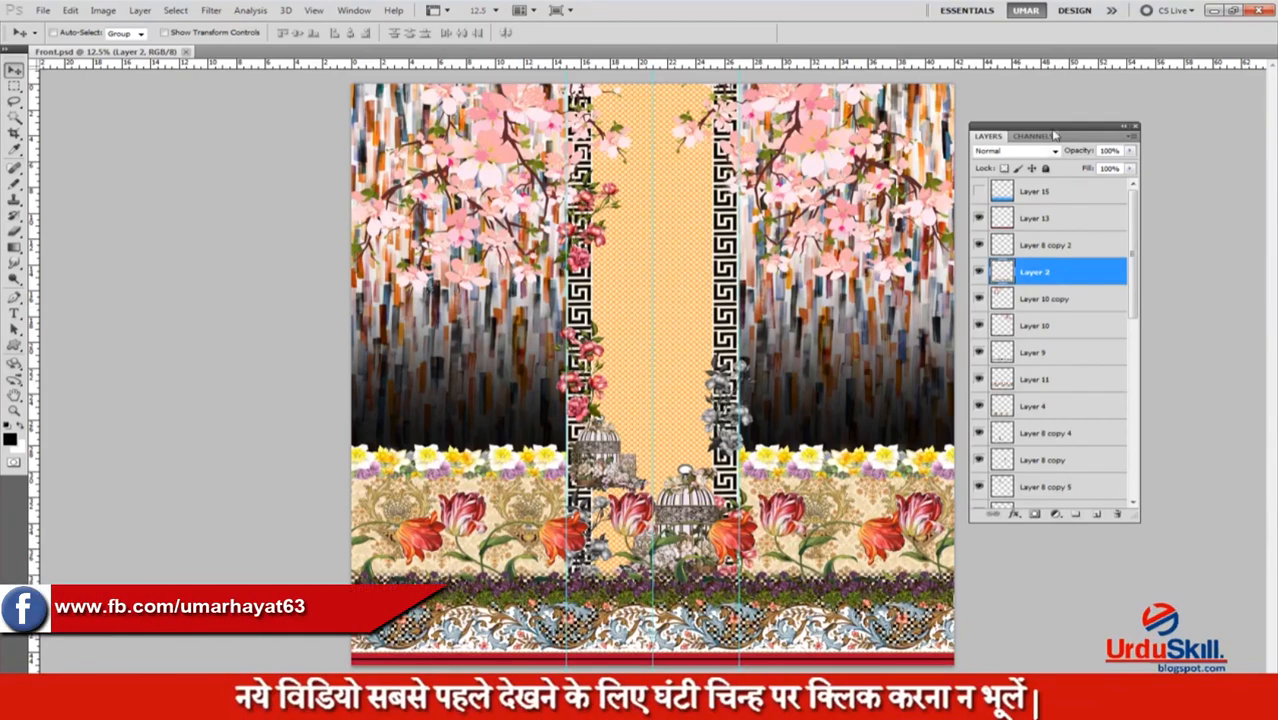
pyautogui.keyDown('alt'); pyautogui.click(764, 374); pyautogui.keyUp('alt')
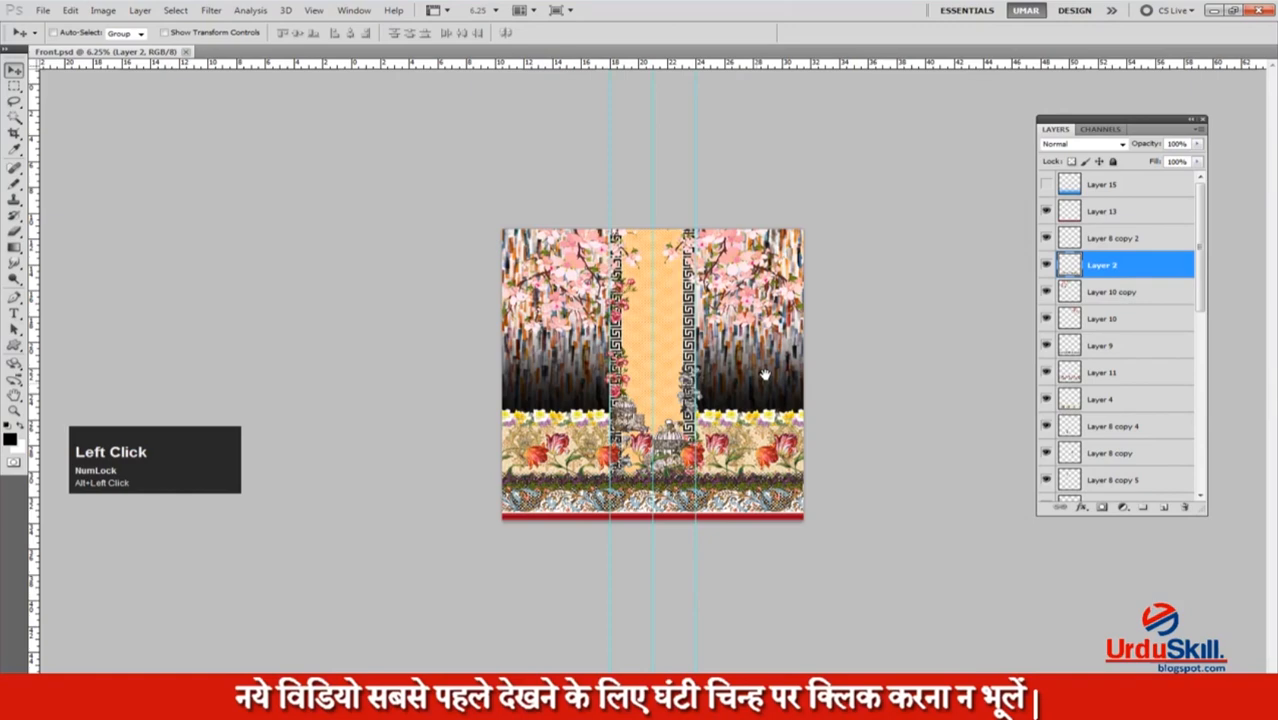
pyautogui.click(764, 374)
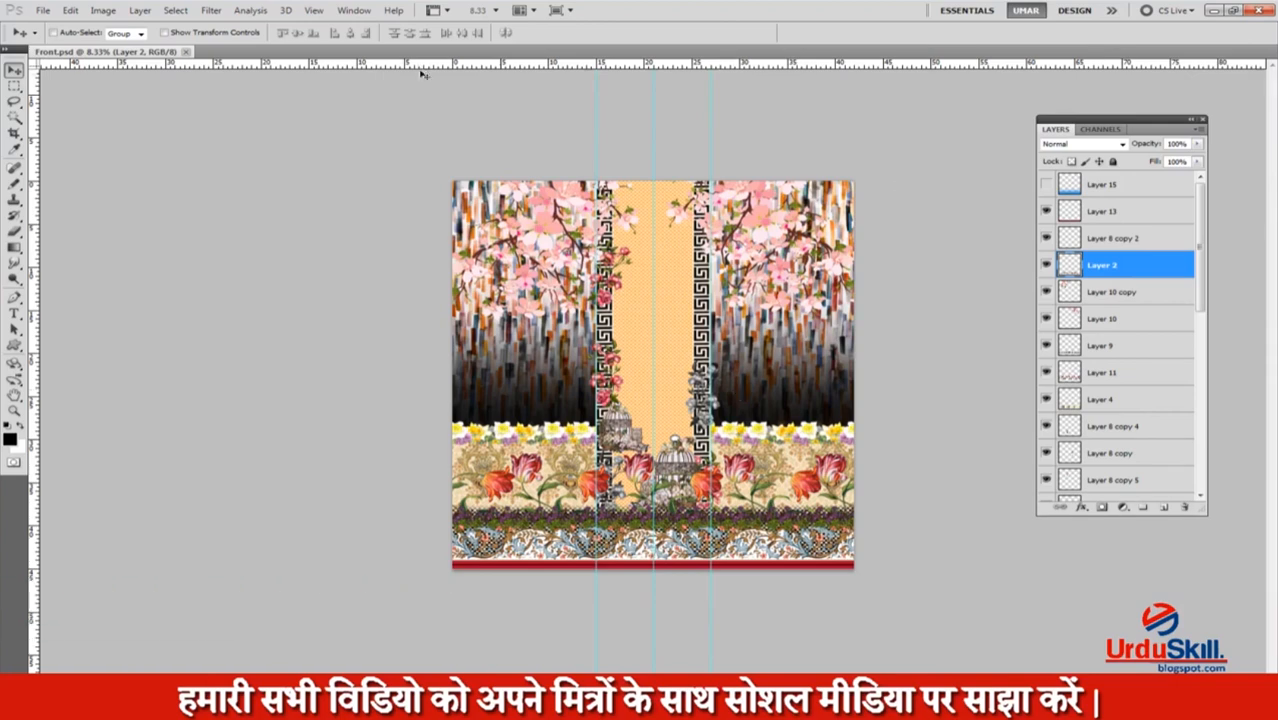
# Configure the Rectangular Marquee with the Fixed Size style, 20 in wide and 25 in high.
pyautogui.press('m')
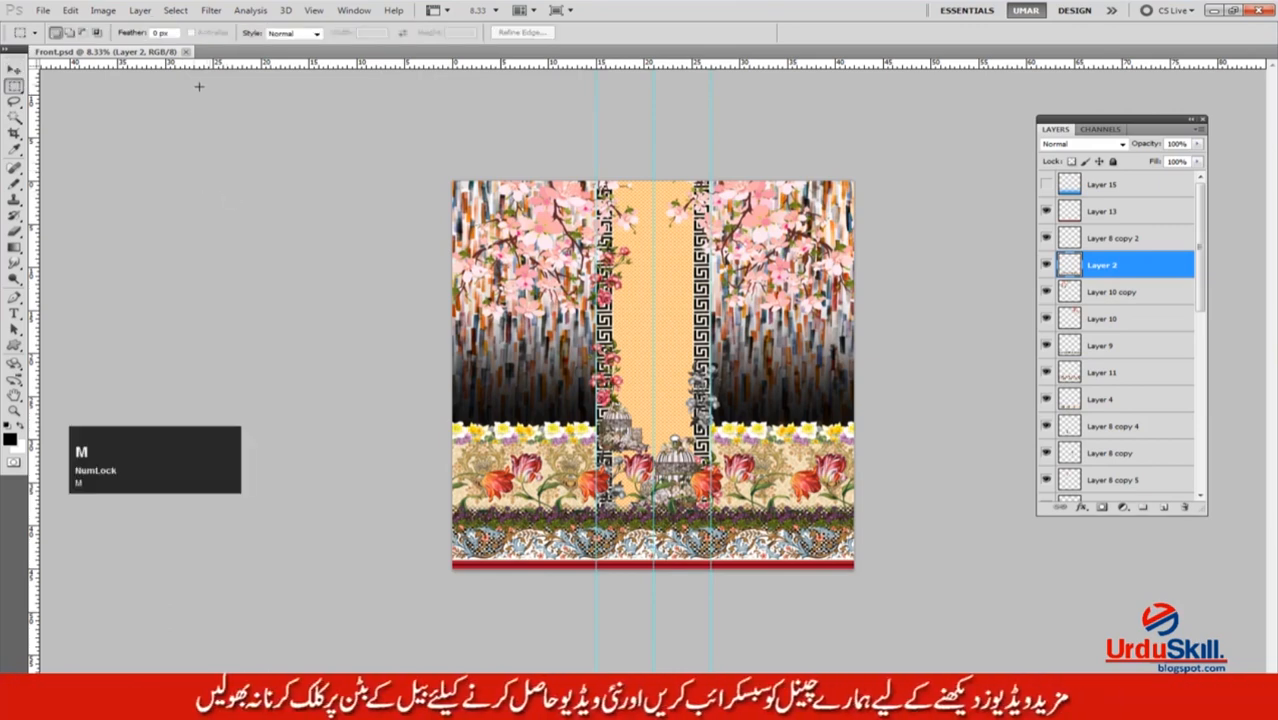
pyautogui.click(294, 33)
pyautogui.click(288, 66)
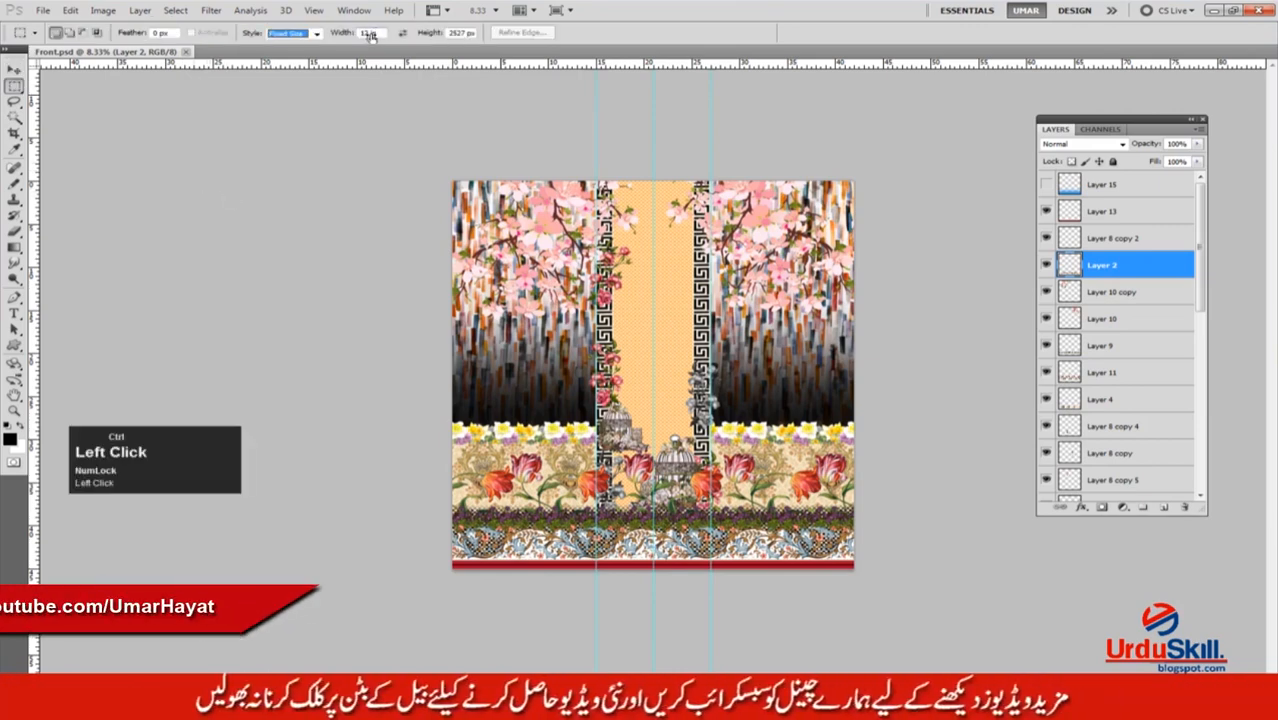
pyautogui.click(15, 87)
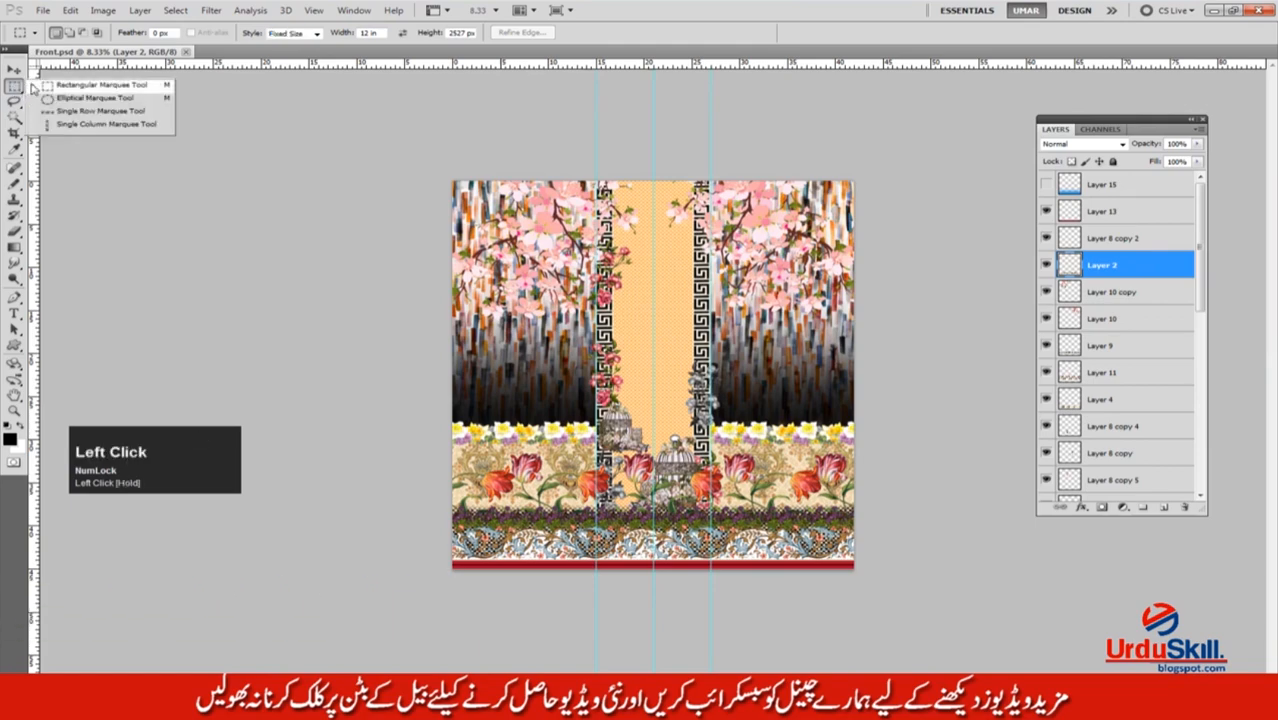
pyautogui.click(60, 85)
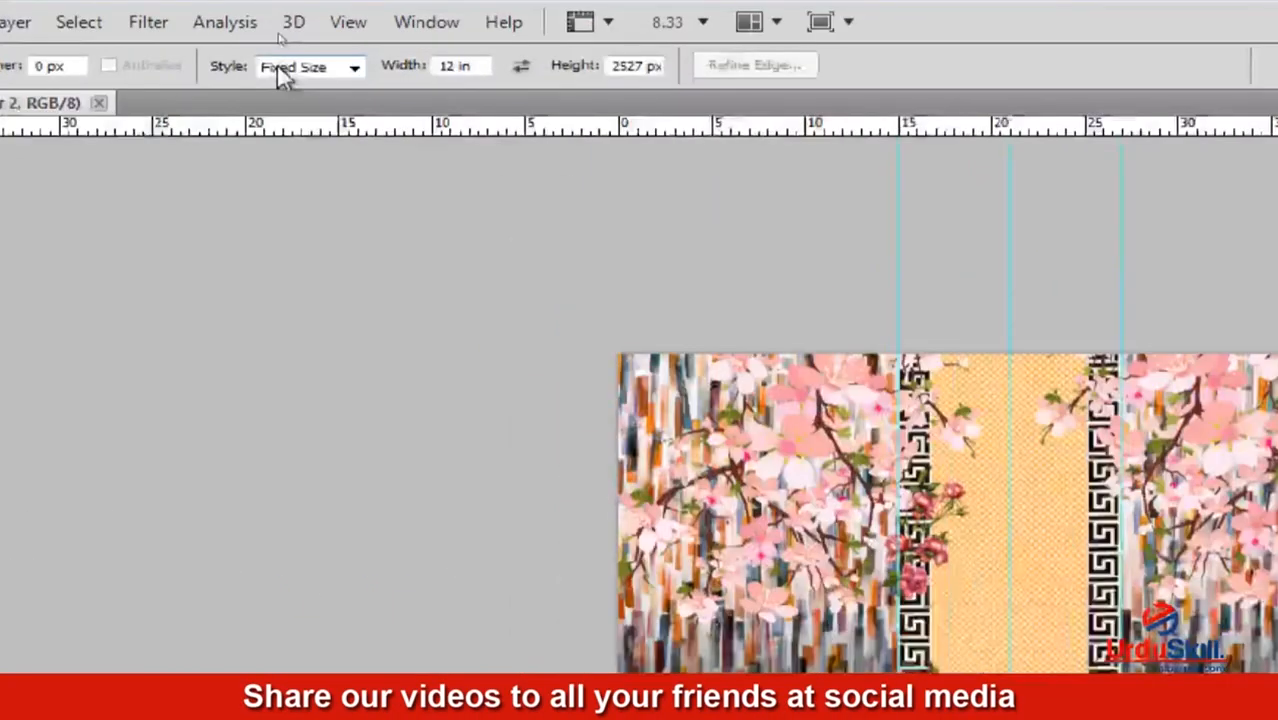
pyautogui.click(285, 68)
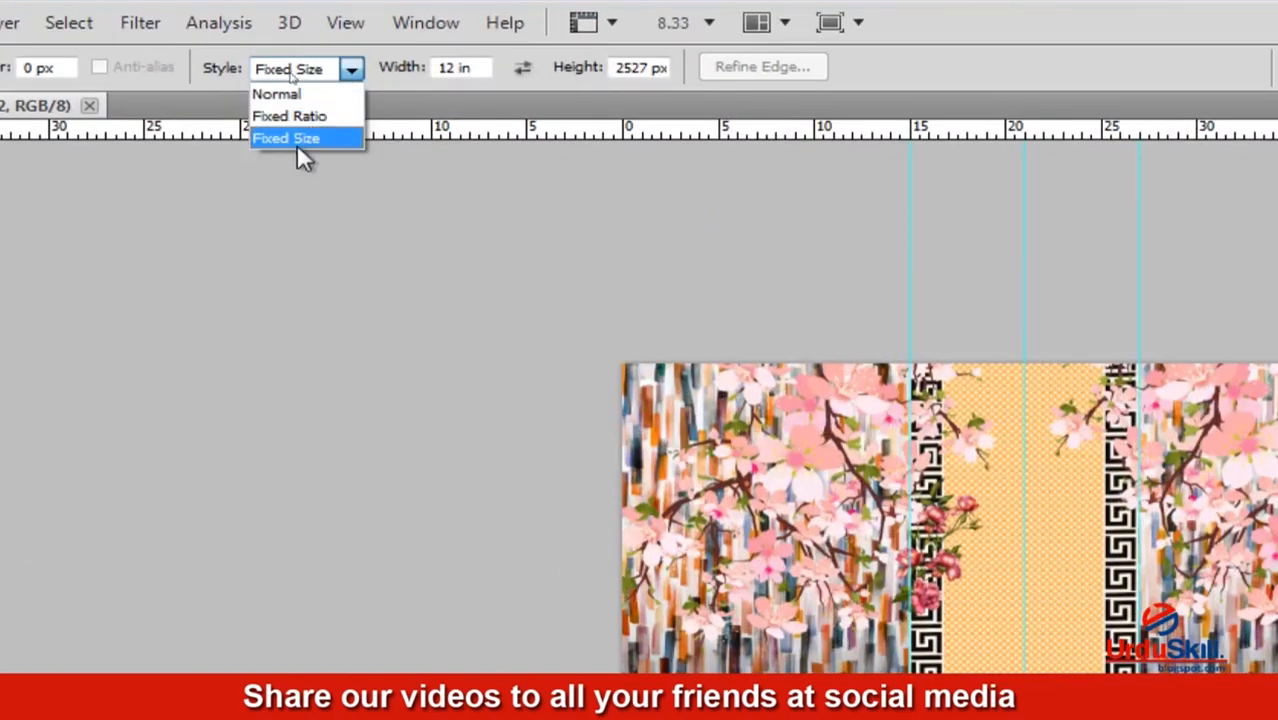
pyautogui.click(302, 136)
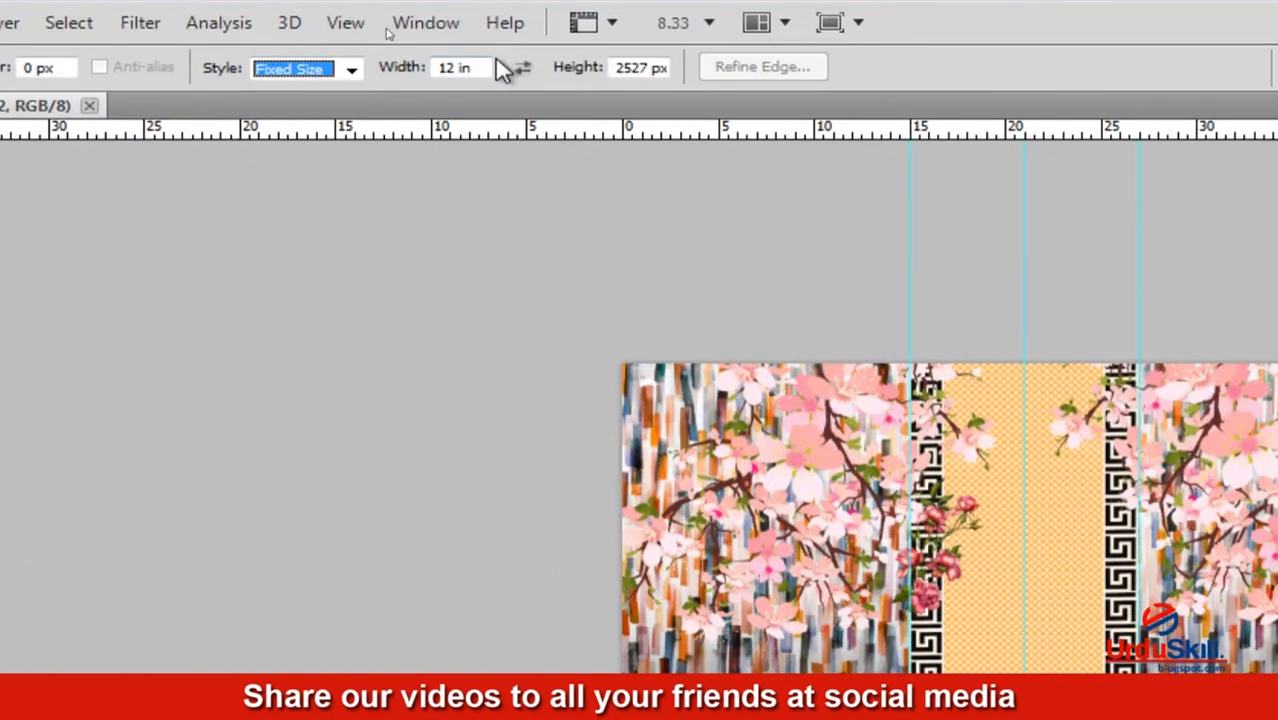
pyautogui.press('Tab')
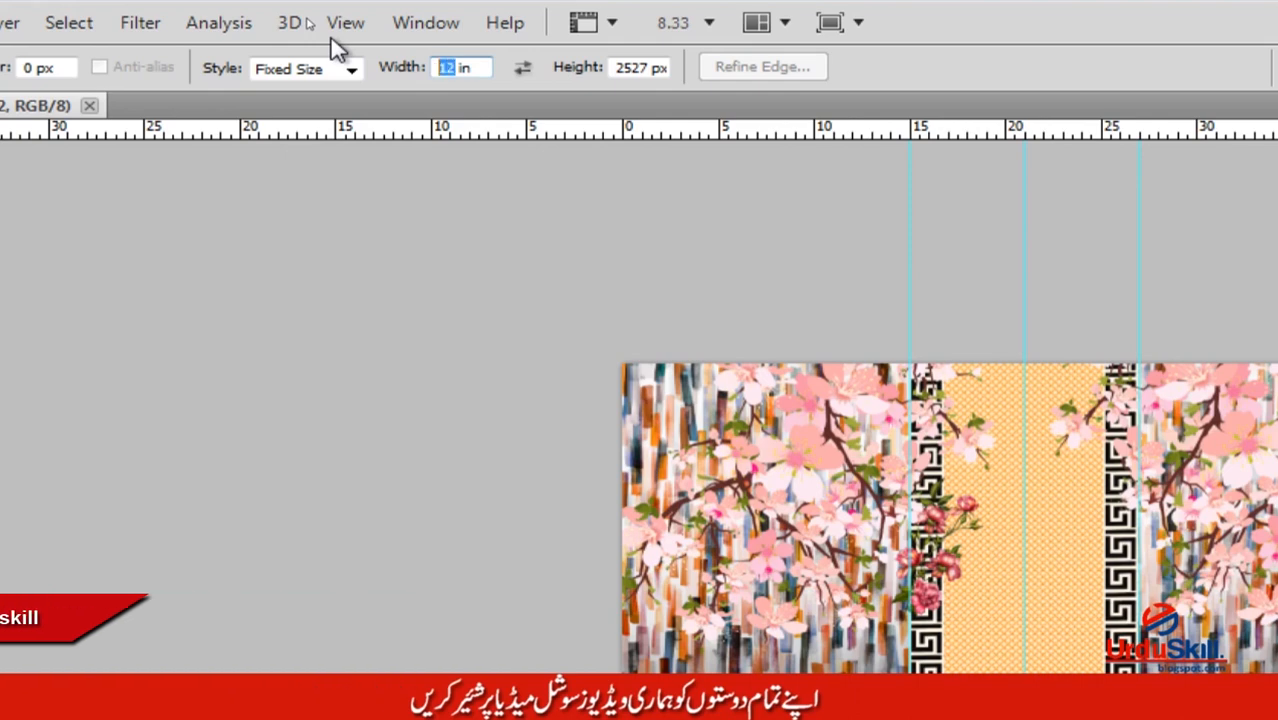
pyautogui.write('20')
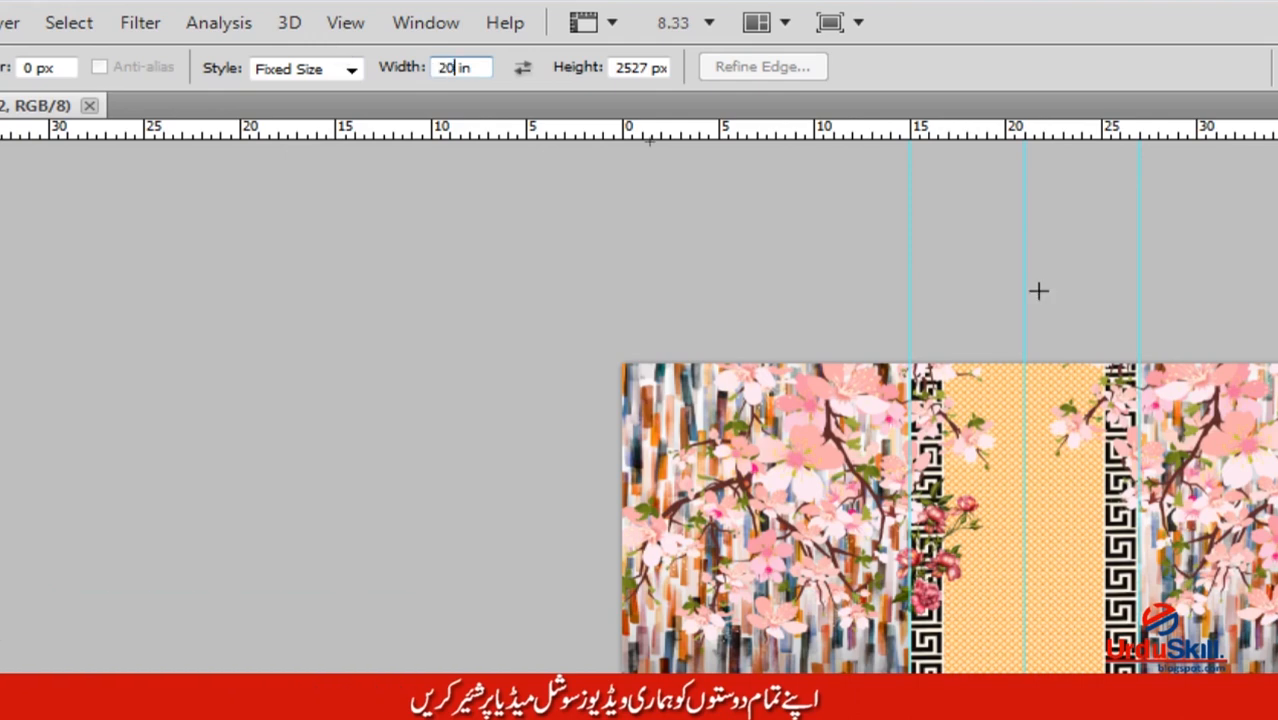
pyautogui.click(614, 66)
pyautogui.moveTo(612, 66); pyautogui.dragTo(696, 66)
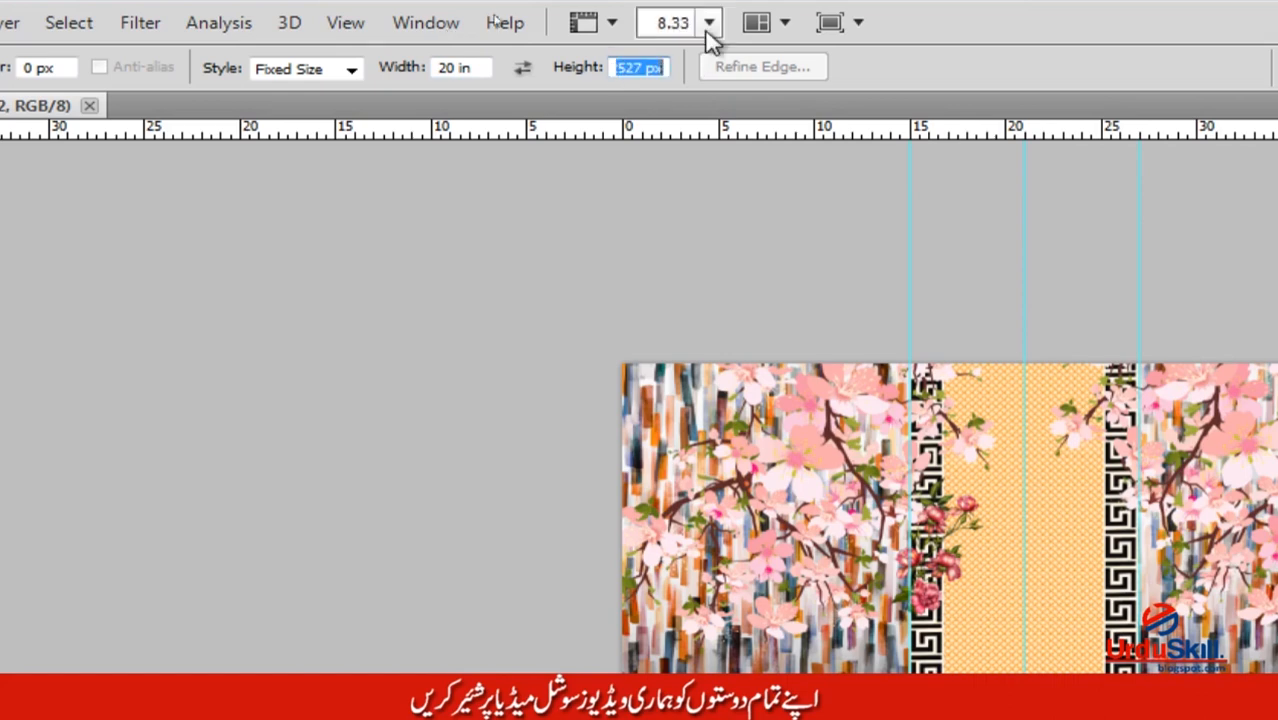
pyautogui.write('25 in')
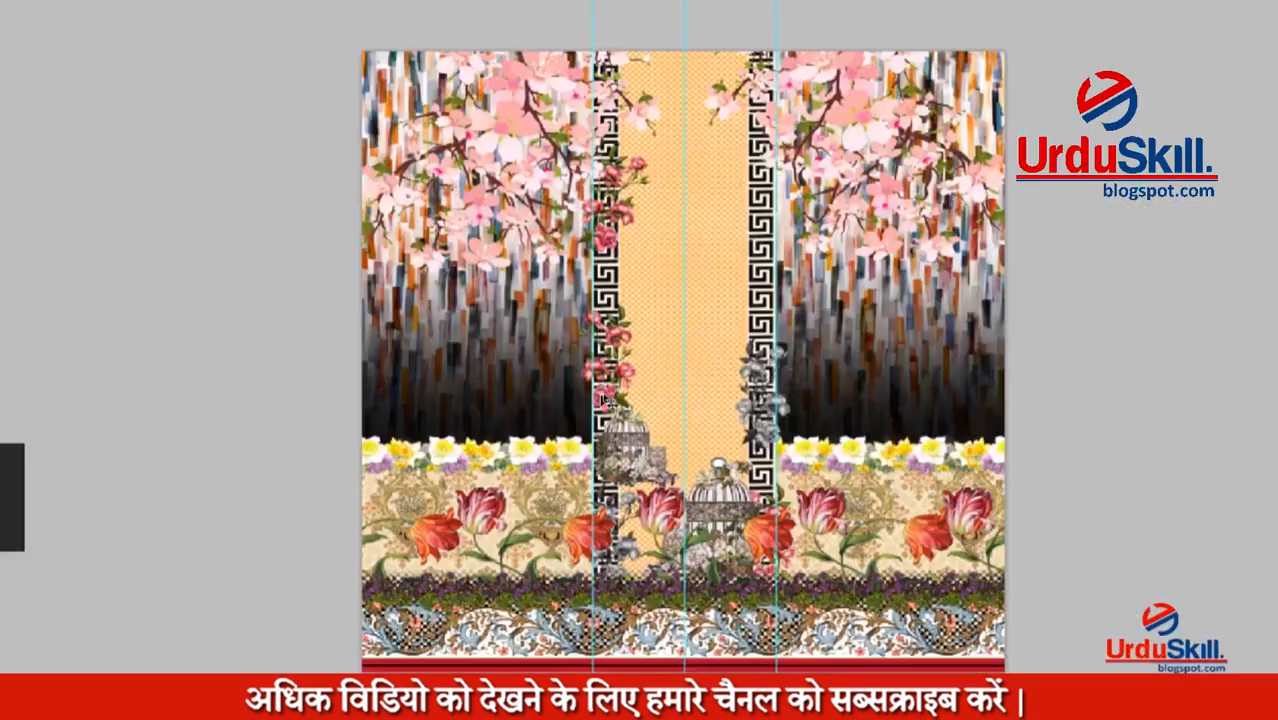
# Place the fixed-size selection over the lower-right part of the shirt front, flush with its right and bottom edges.
pyautogui.click(508, 316)
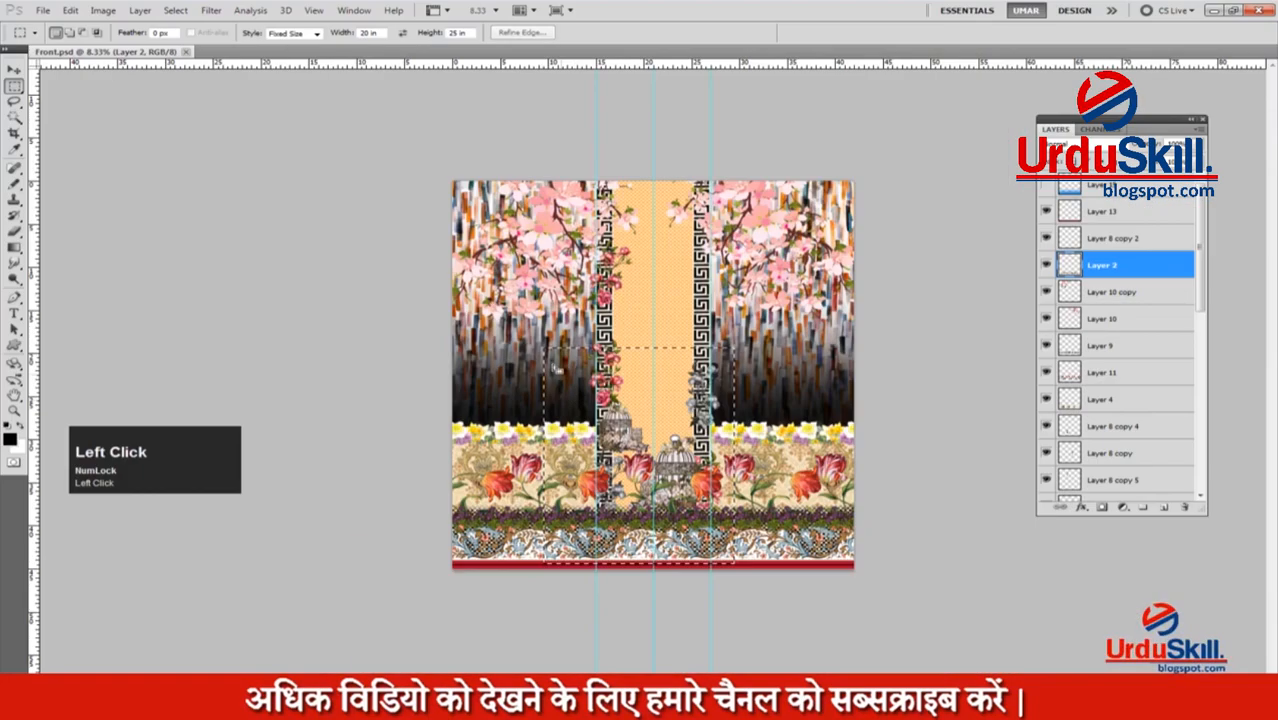
pyautogui.moveTo(589, 439); pyautogui.dragTo(703, 426)
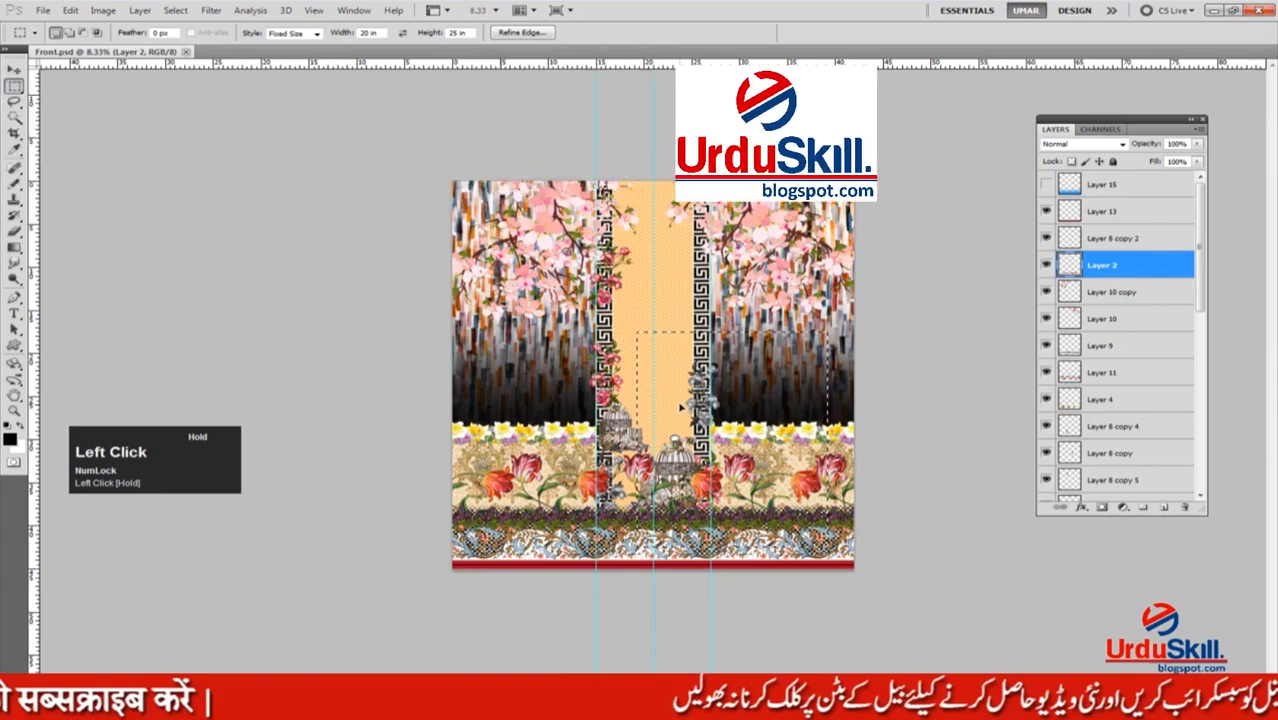
pyautogui.keyDown('ctrl'); pyautogui.click(792, 449); pyautogui.keyUp('ctrl')
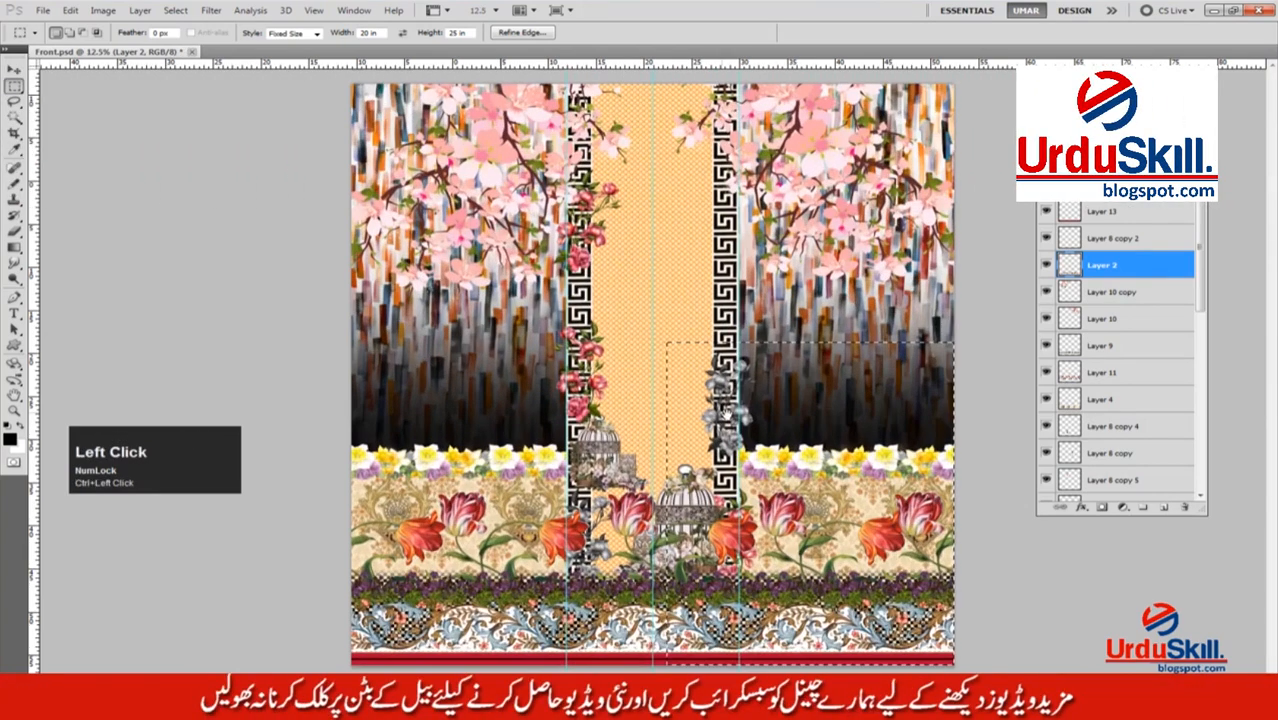
# Align vertical guides with the selection's left and right edges and horizontal guides with its top and bottom edges.
pyautogui.press('v')
pyautogui.moveTo(653, 418); pyautogui.dragTo(667, 418)
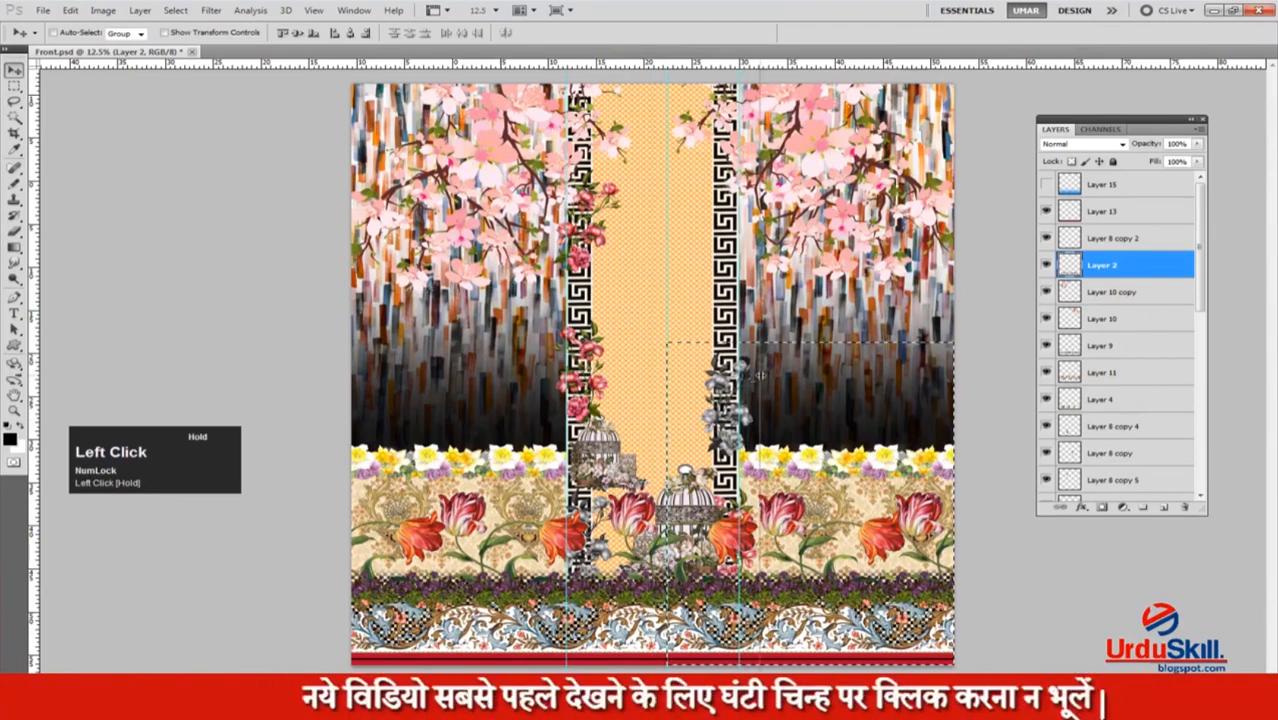
pyautogui.moveTo(760, 376); pyautogui.dragTo(760, 342)
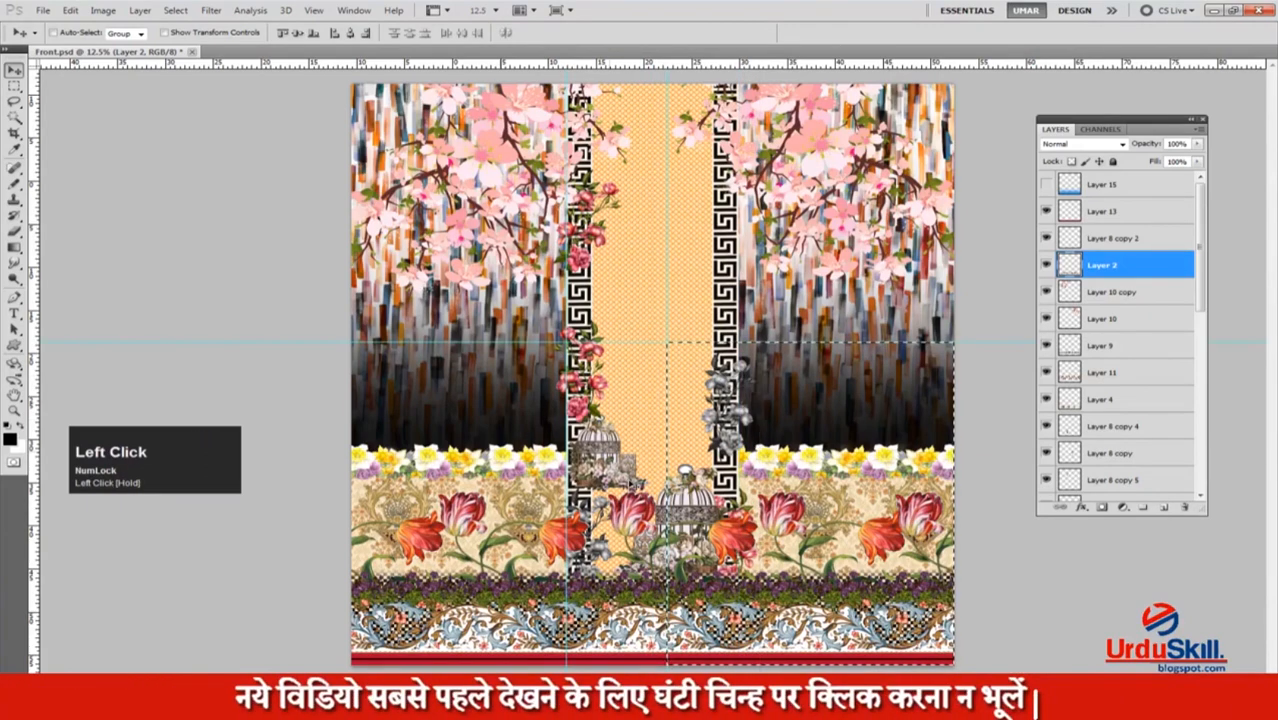
pyautogui.moveTo(630, 483); pyautogui.dragTo(851, 710)
pyautogui.hotkey('ctrl', 'z')
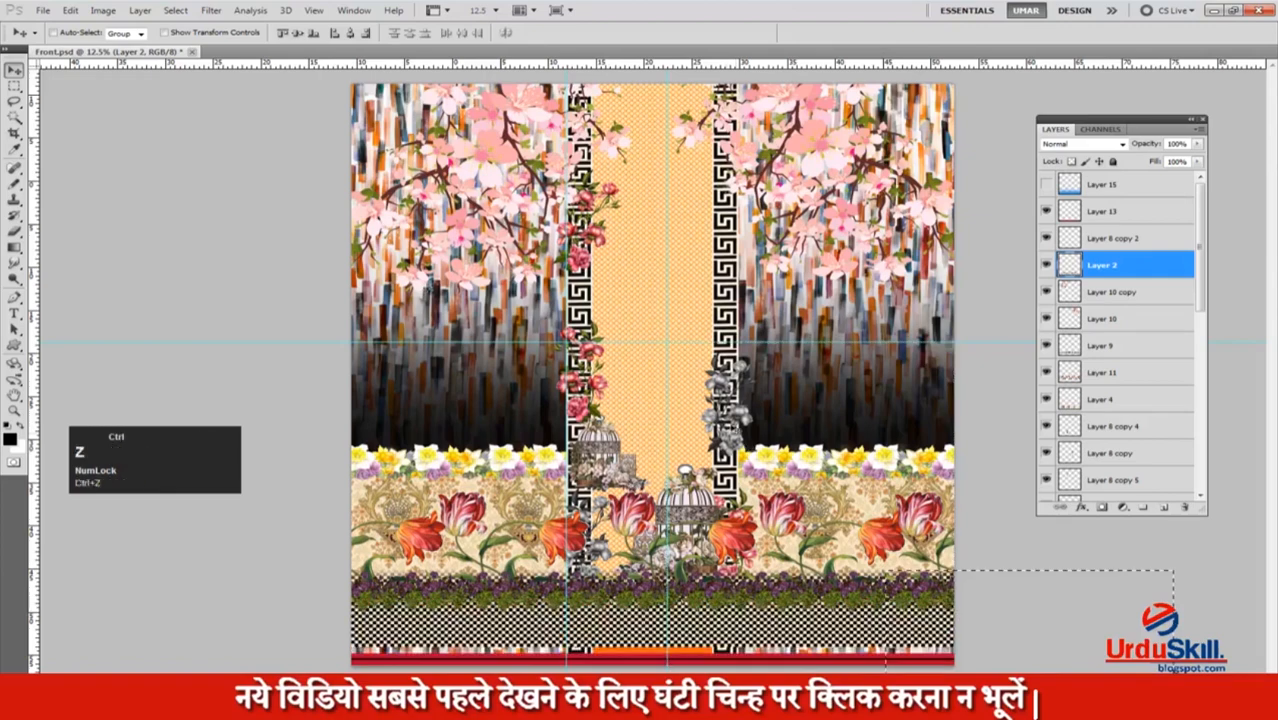
pyautogui.click(922, 335)
pyautogui.moveTo(566, 470); pyautogui.dragTo(834, 665)
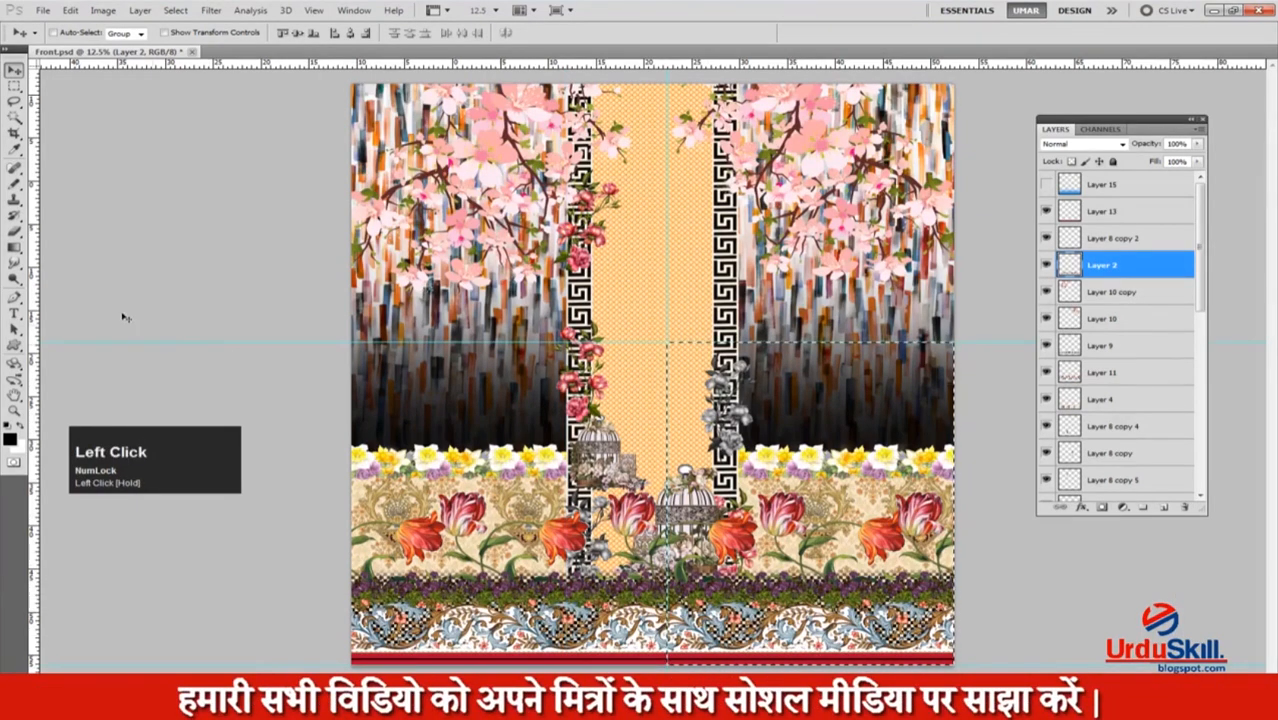
pyautogui.moveTo(36, 308); pyautogui.dragTo(958, 542)
# Duplicate the image as Slv and close the original Front.psd.
pyautogui.hotkey('ctrl', 'space')
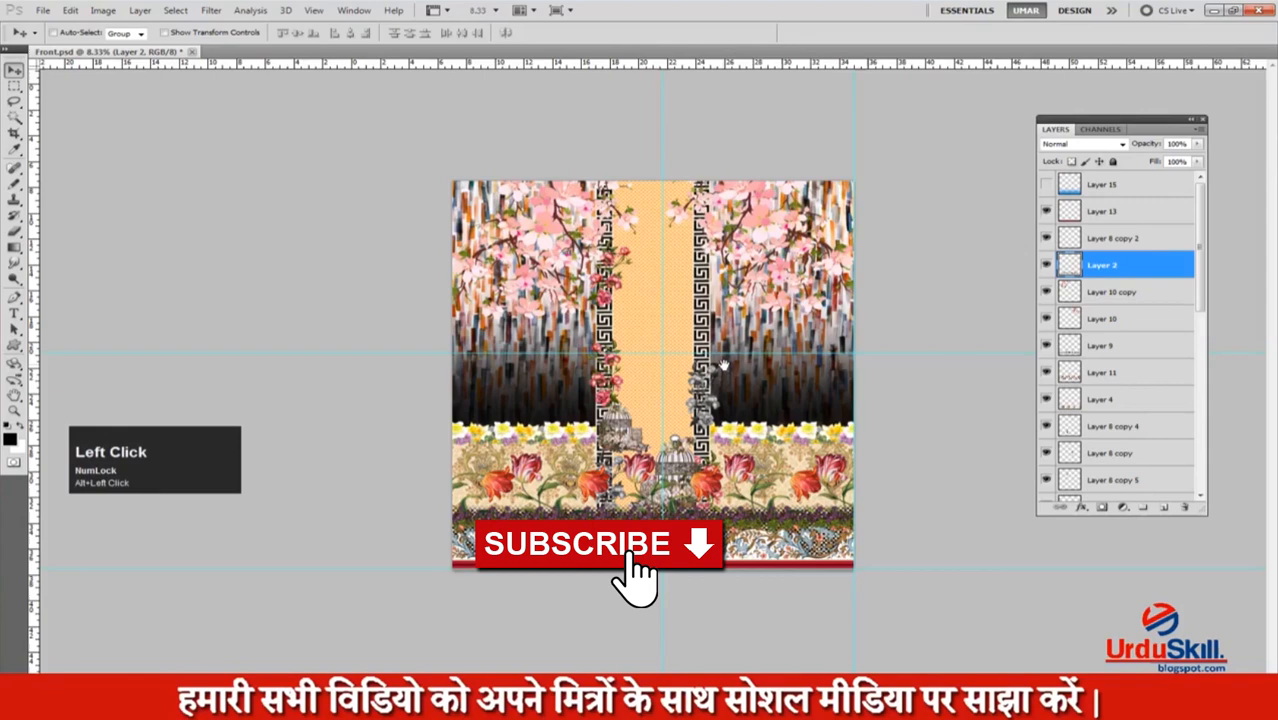
pyautogui.keyDown('alt'); pyautogui.click(724, 365); pyautogui.keyUp('alt')
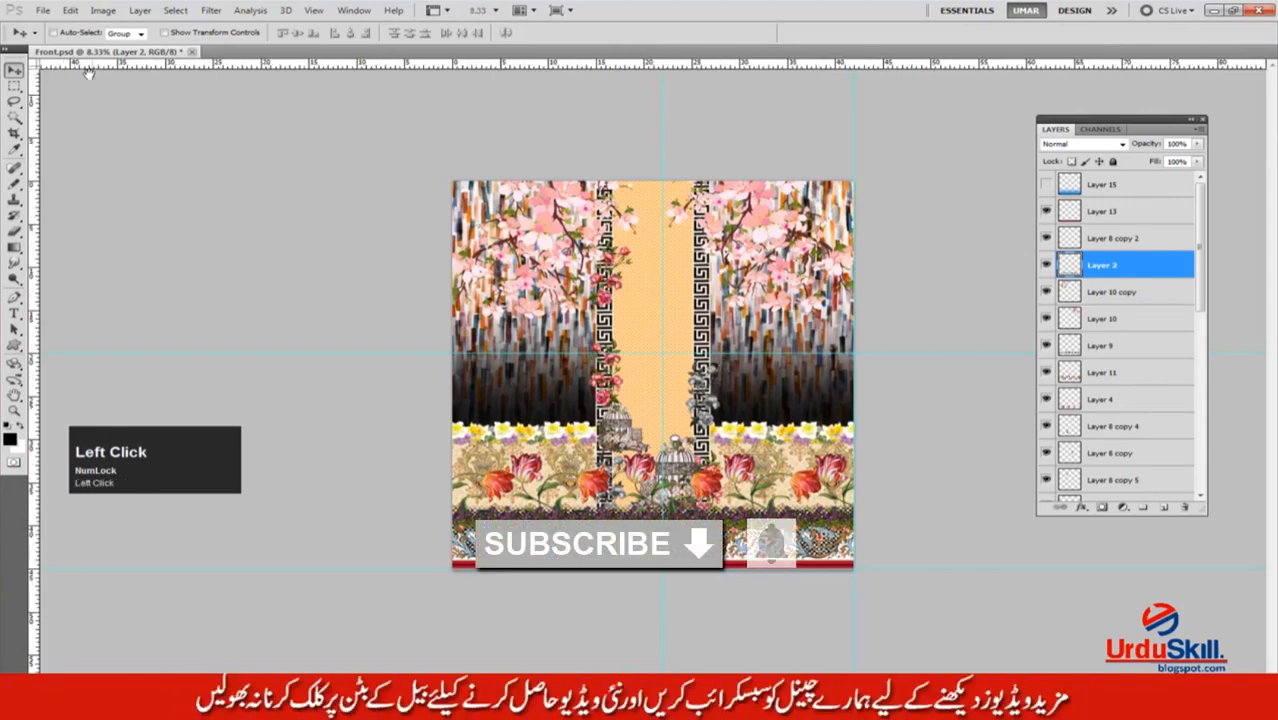
pyautogui.keyDown('alt'); pyautogui.click(458, 347); pyautogui.keyUp('alt')
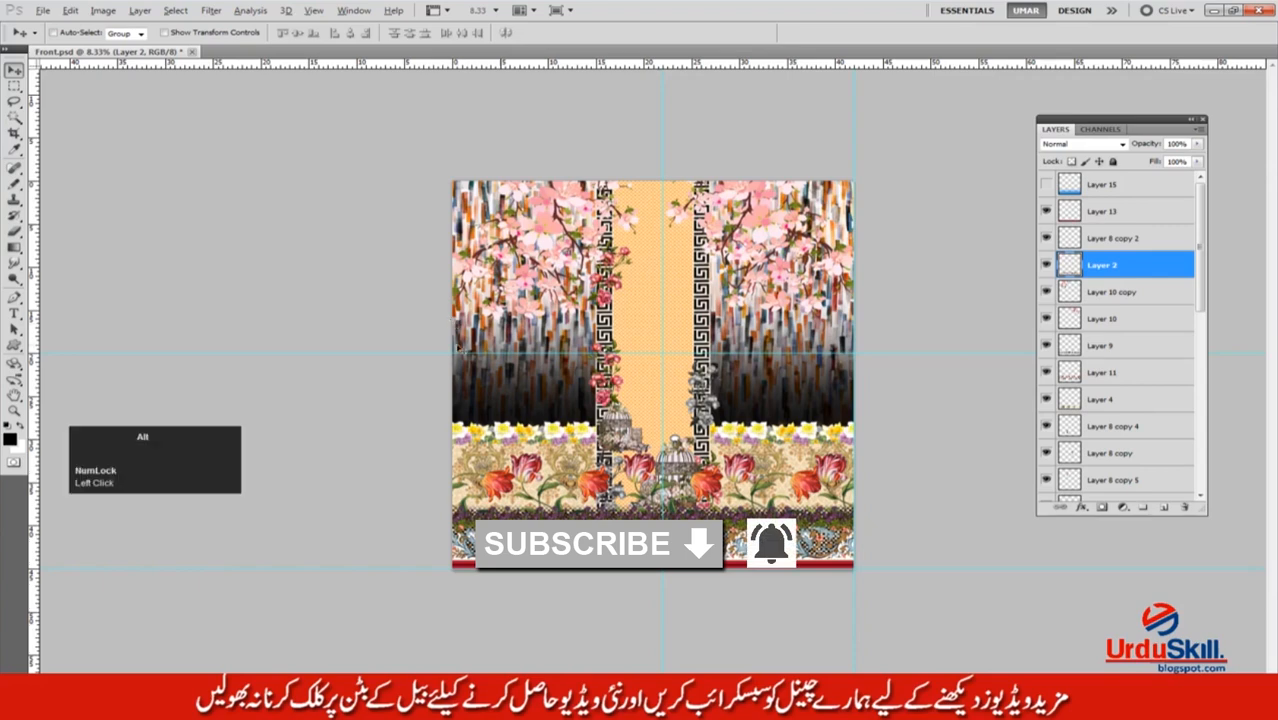
pyautogui.hotkey('alt', 'i')
pyautogui.press('d')
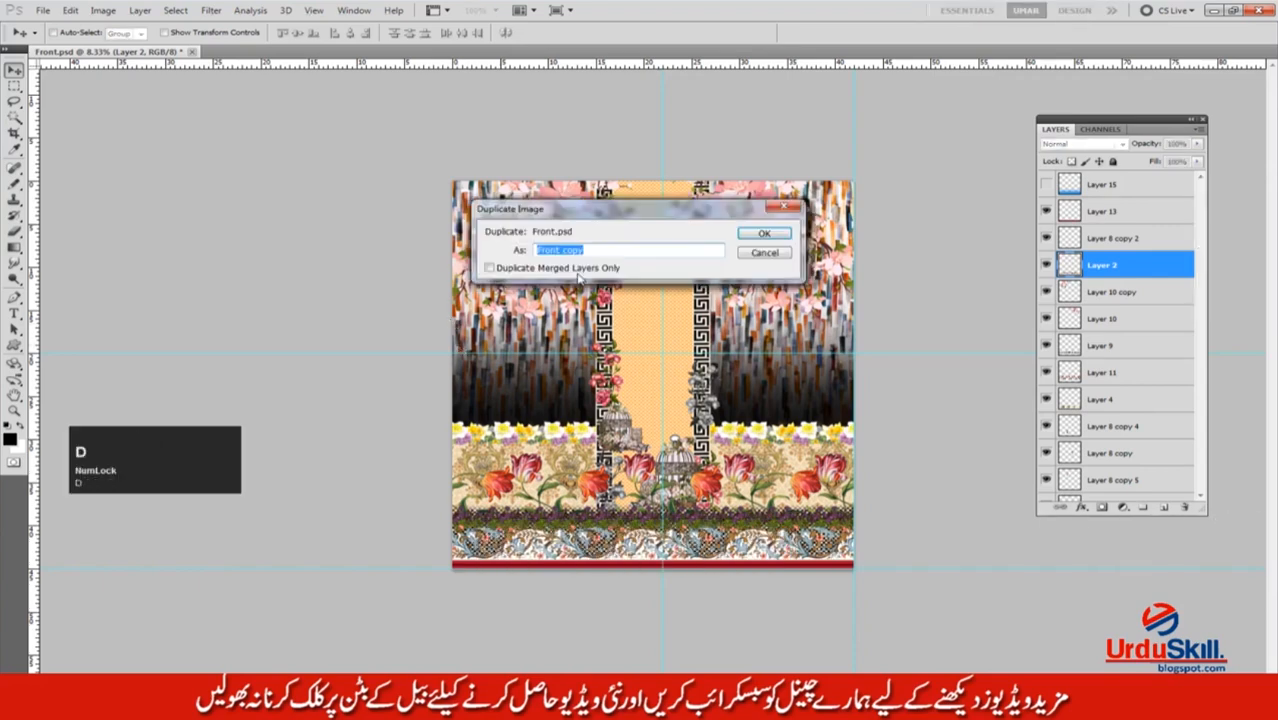
pyautogui.write('SLV')
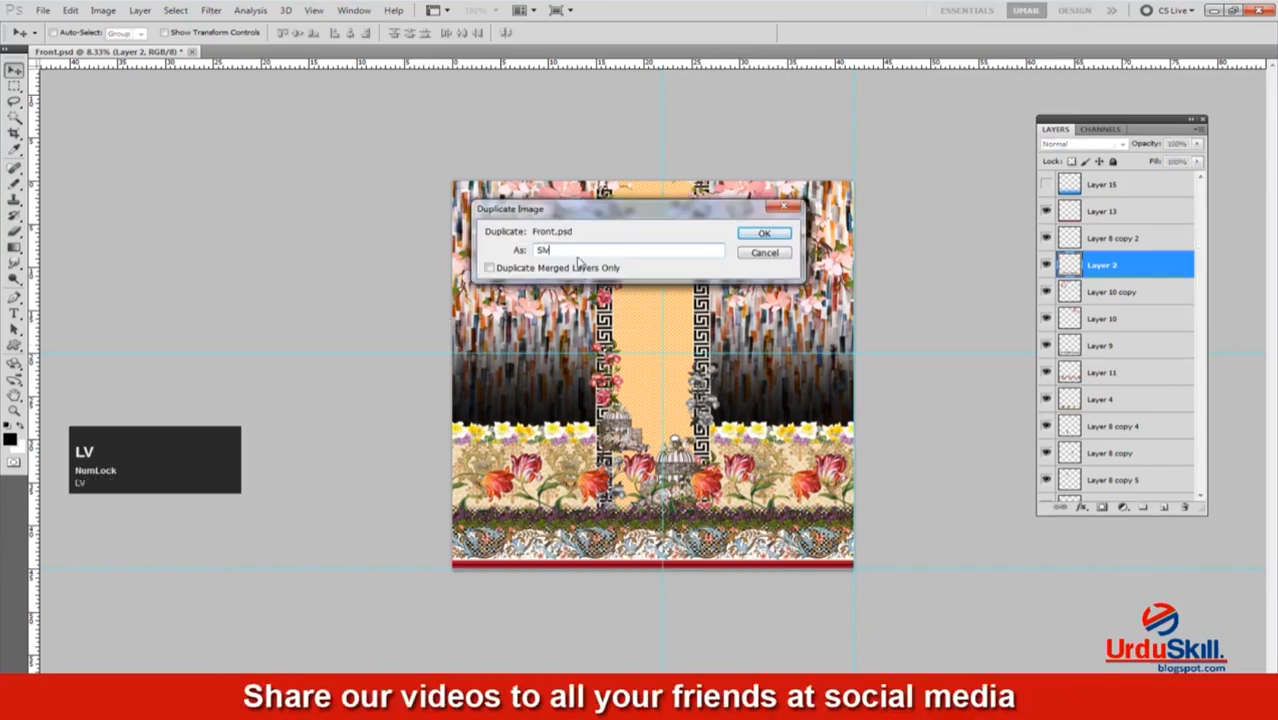
pyautogui.click(764, 232)
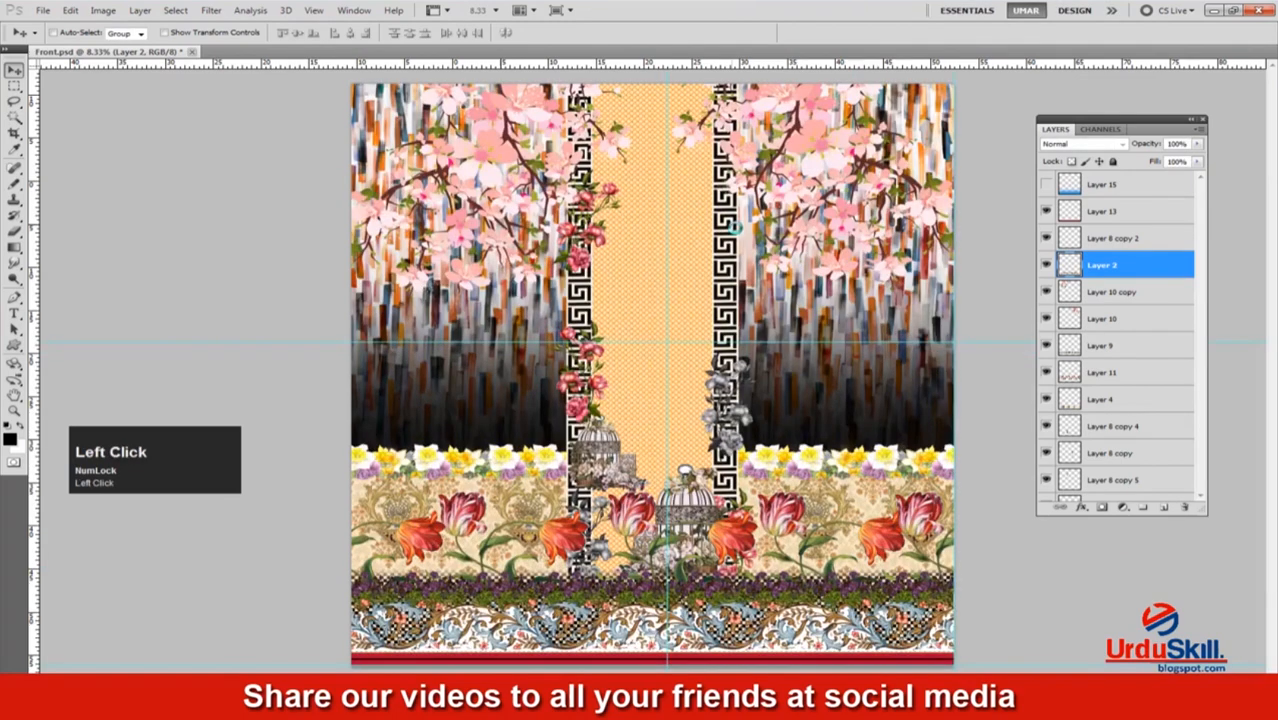
pyautogui.click(181, 51)
pyautogui.click(648, 263)
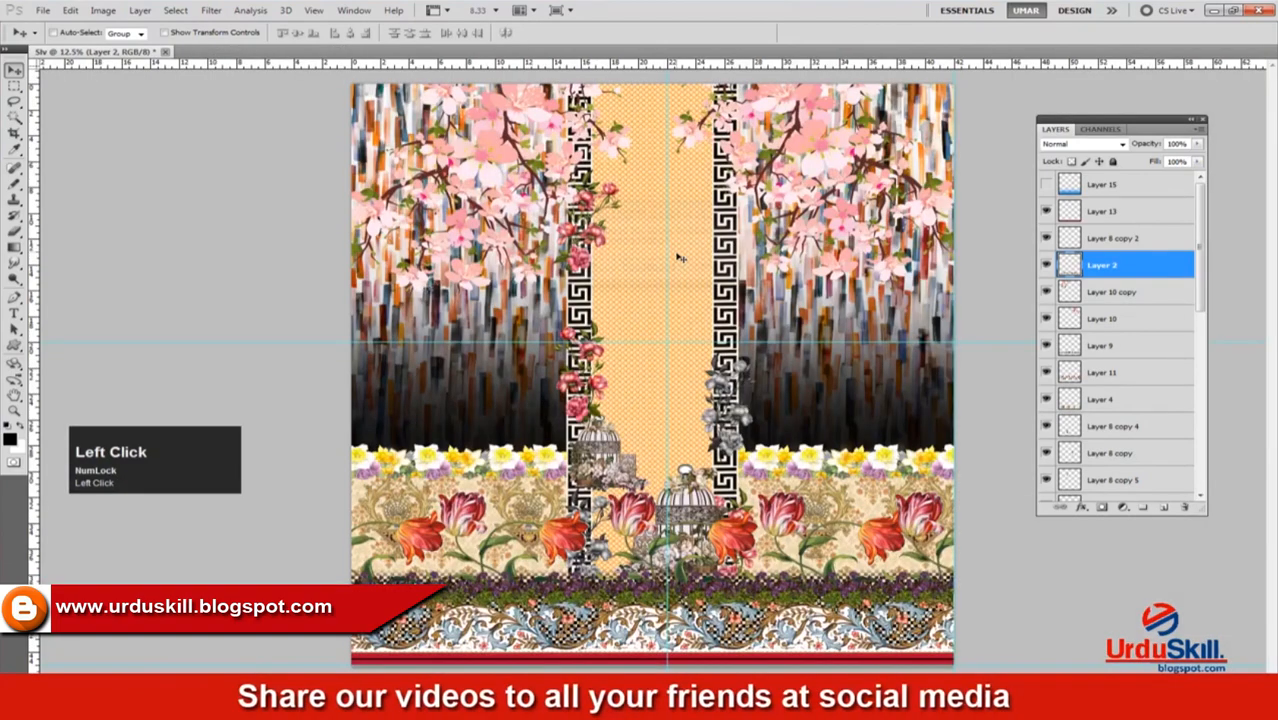
# Place the fixed-size selection inside the guides, return the marquee style to Normal and clear the selection.
pyautogui.keyDown('ctrl'); pyautogui.click(769, 487); pyautogui.keyUp('ctrl')
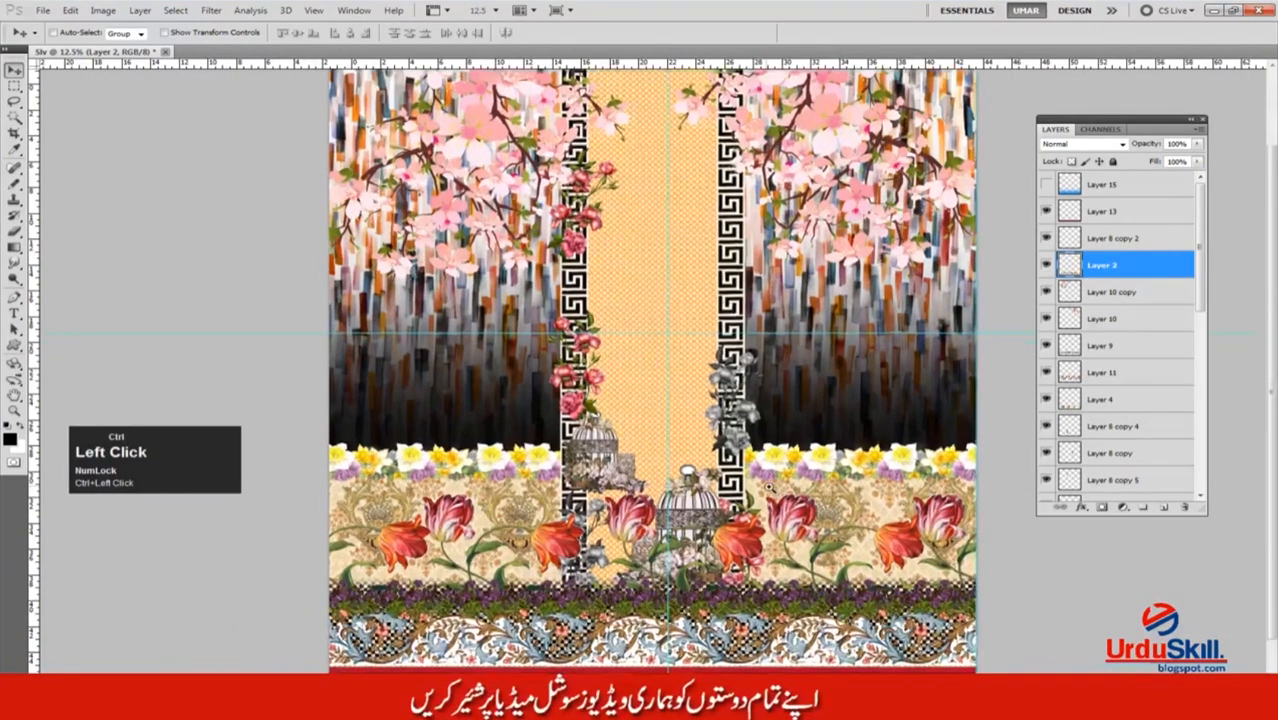
pyautogui.keyDown('ctrl'); pyautogui.click(769, 487); pyautogui.keyUp('ctrl')
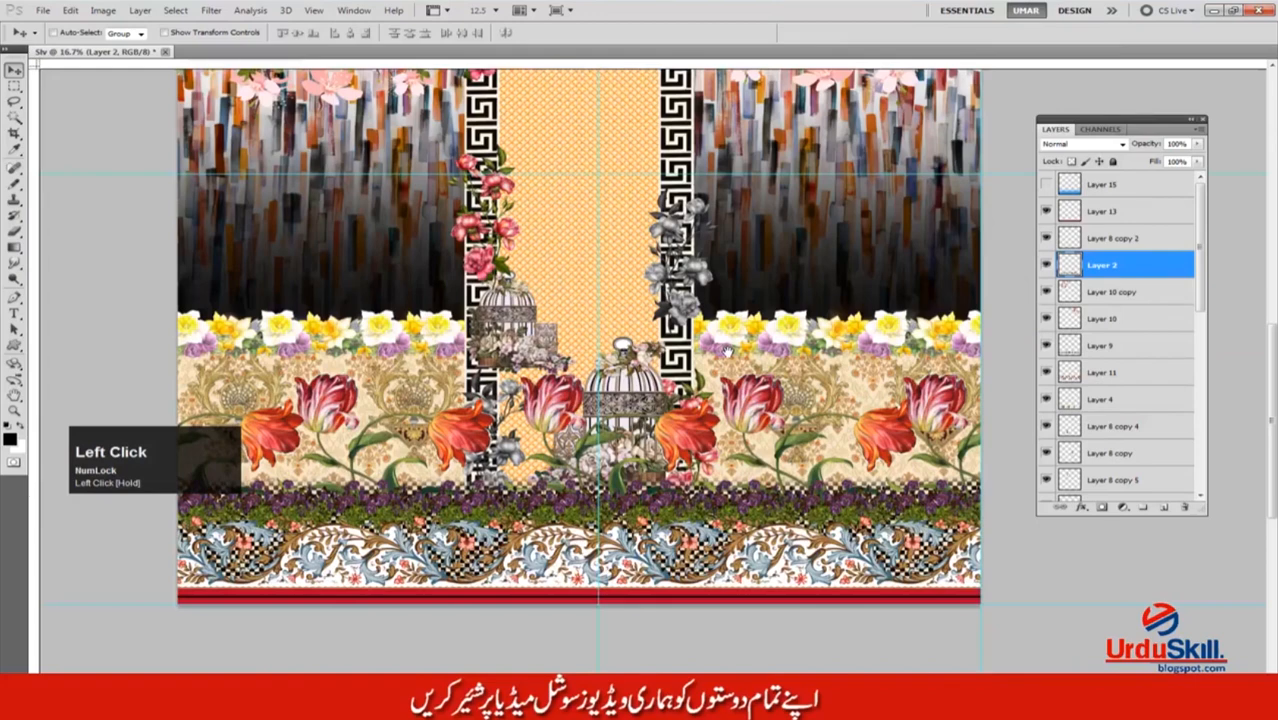
pyautogui.moveTo(725, 351); pyautogui.dragTo(643, 409)
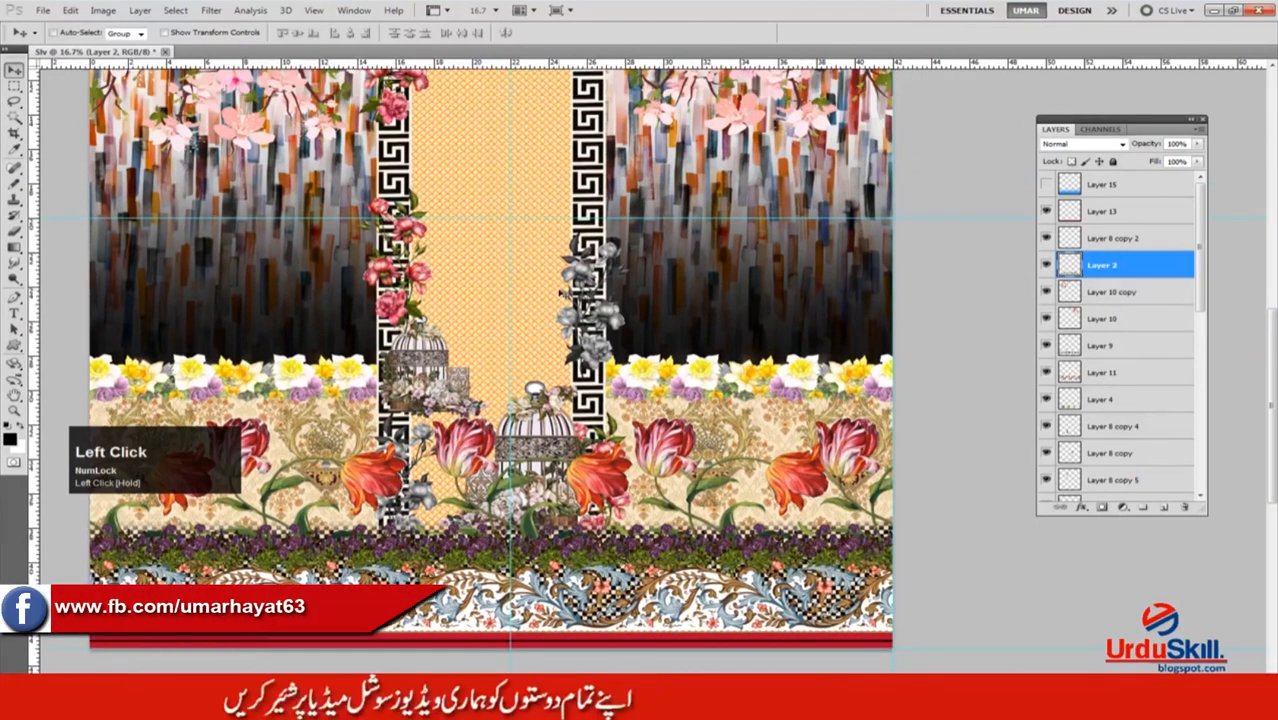
pyautogui.press('m')
pyautogui.click(511, 218)
pyautogui.click(316, 33)
pyautogui.click(294, 46)
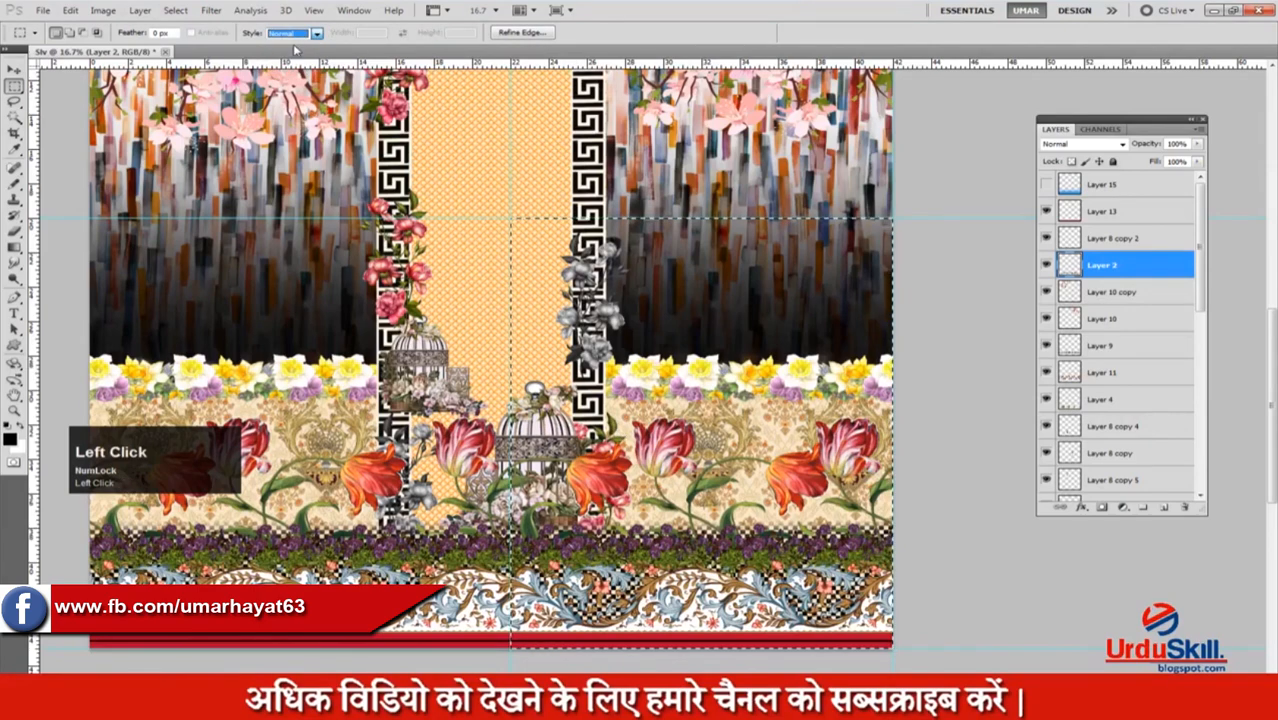
pyautogui.press('space')
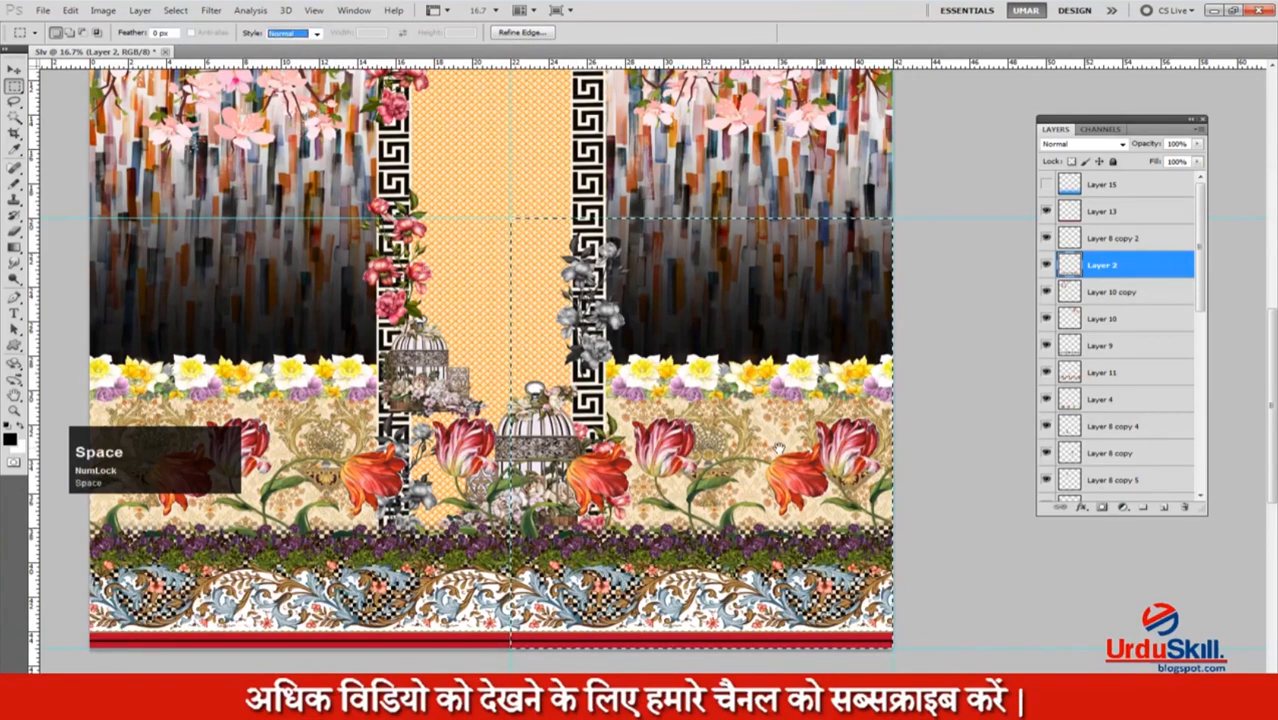
pyautogui.moveTo(779, 448); pyautogui.dragTo(777, 434)
pyautogui.click(843, 352)
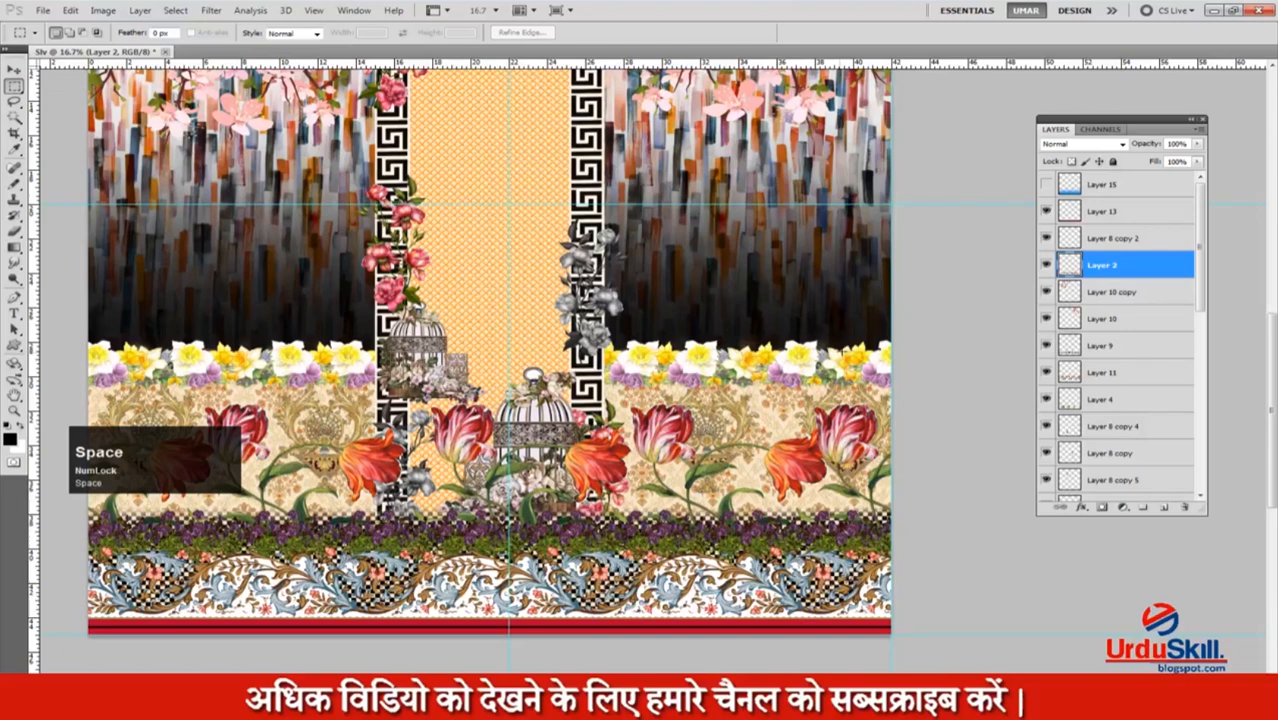
# Move the tulip border layer straight down so it overlaps the purple flower strip.
pyautogui.press('b')
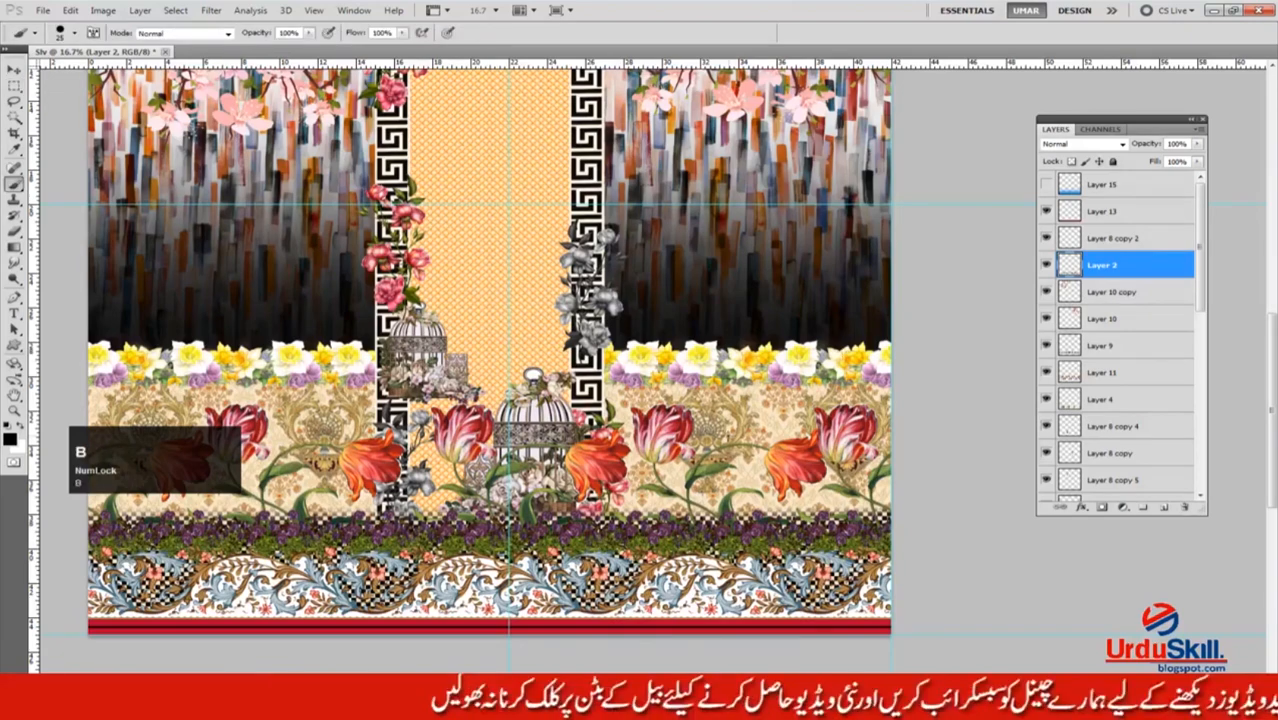
pyautogui.press('v')
pyautogui.keyDown('ctrl'); pyautogui.click(795, 468); pyautogui.keyUp('ctrl')
pyautogui.moveTo(795, 468); pyautogui.dragTo(798, 520)
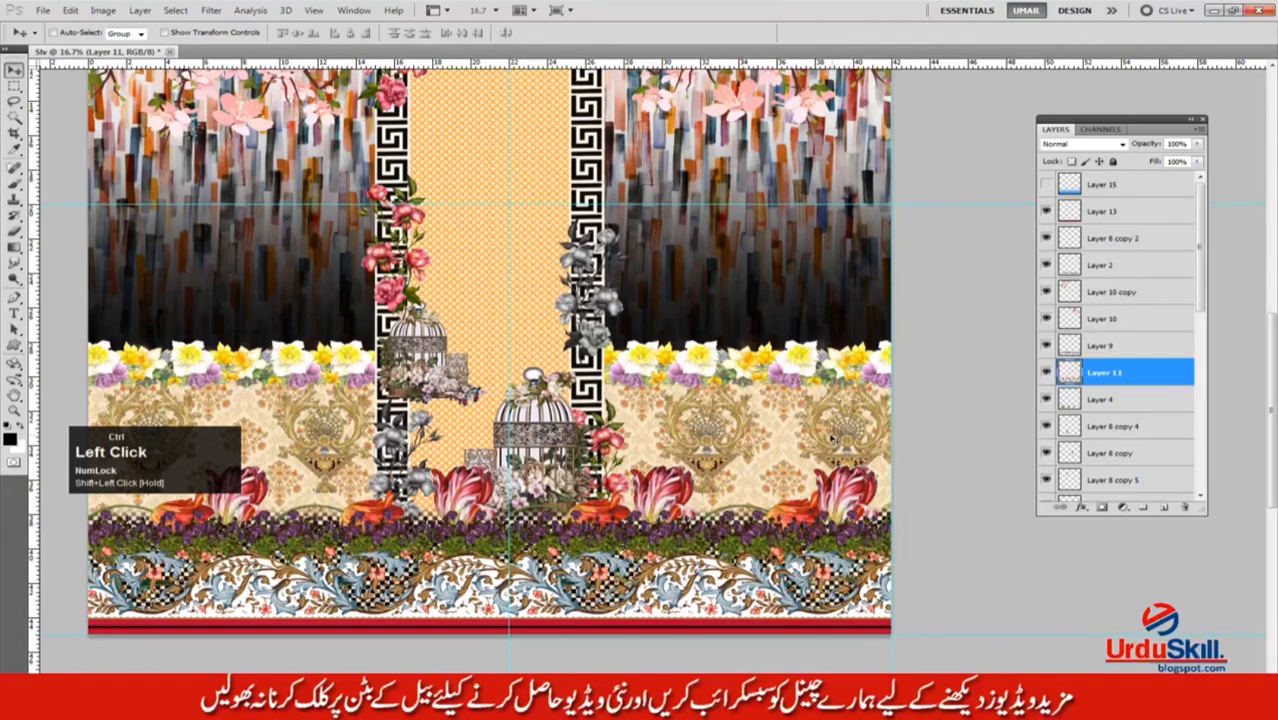
# Remove the gold damask ornaments from the right-hand beige band and lower its daffodil border behind the tulips.
pyautogui.keyDown('ctrl'); pyautogui.click(831, 438); pyautogui.keyUp('ctrl')
pyautogui.keyDown('ctrl'); pyautogui.keyDown('shift'); pyautogui.click(716, 470); pyautogui.keyUp('shift'); pyautogui.keyUp('ctrl')
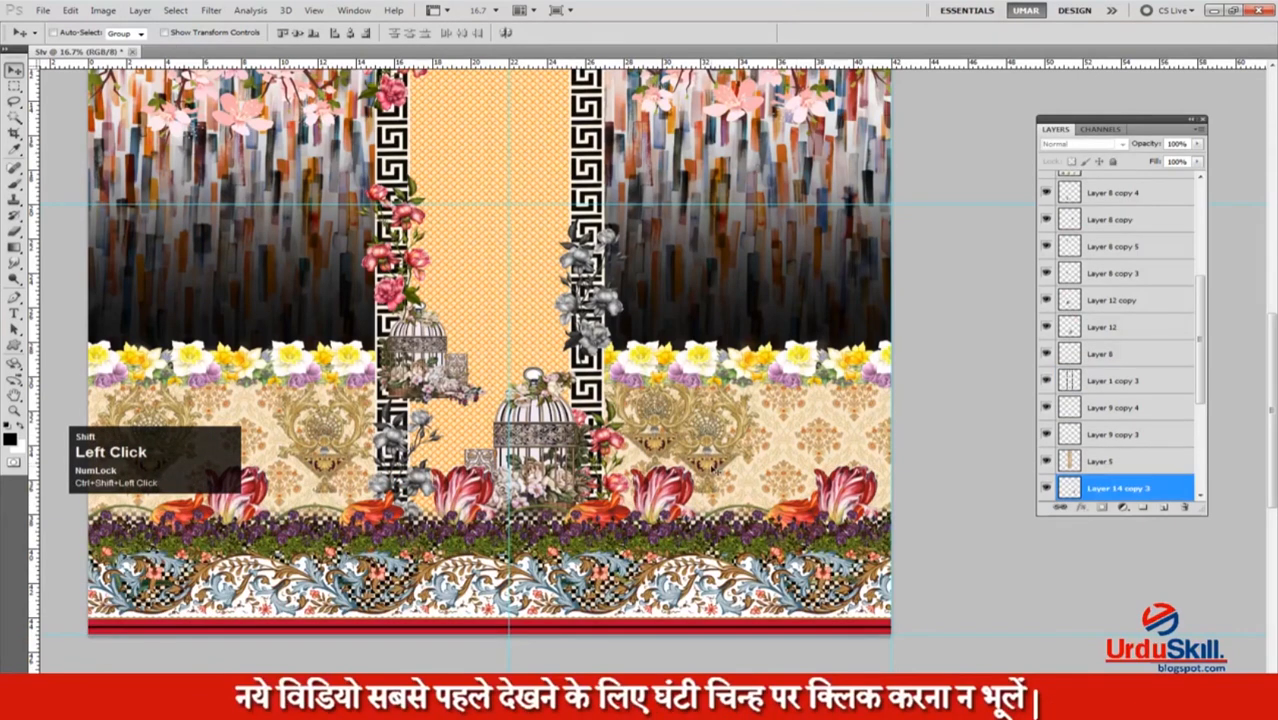
pyautogui.keyDown('ctrl'); pyautogui.click(697, 372); pyautogui.keyUp('ctrl')
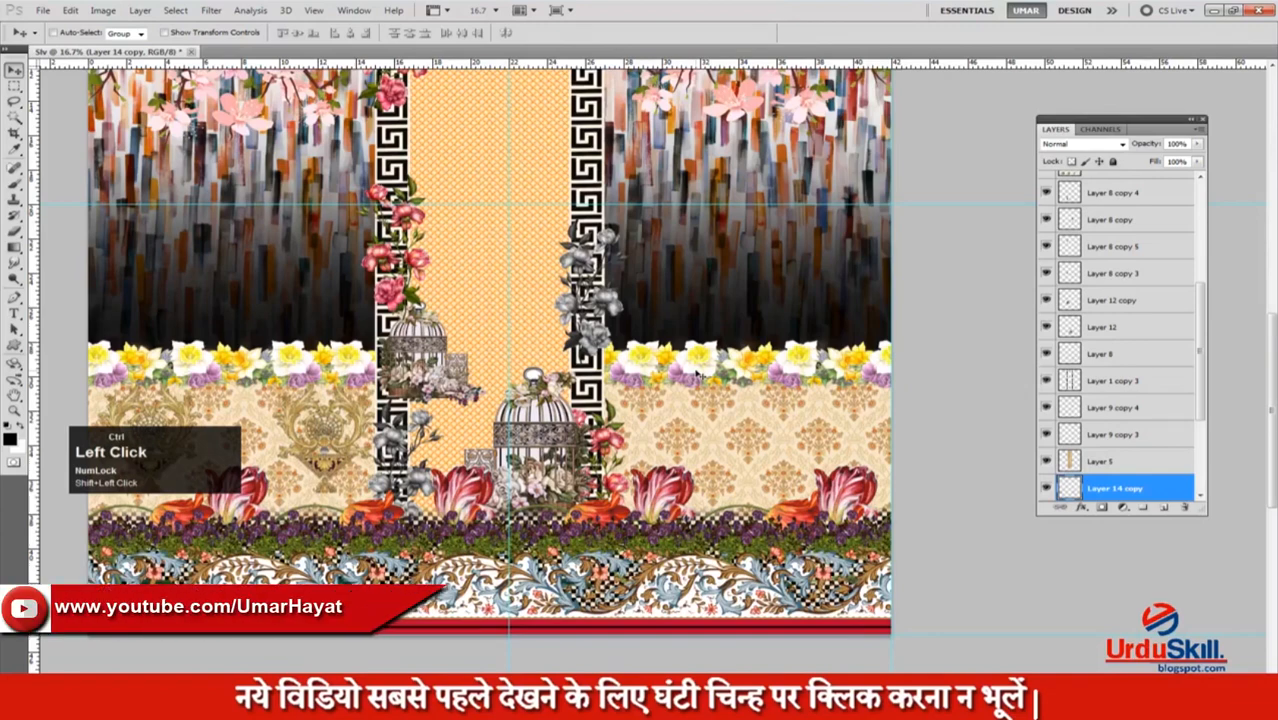
pyautogui.moveTo(697, 373); pyautogui.dragTo(714, 488)
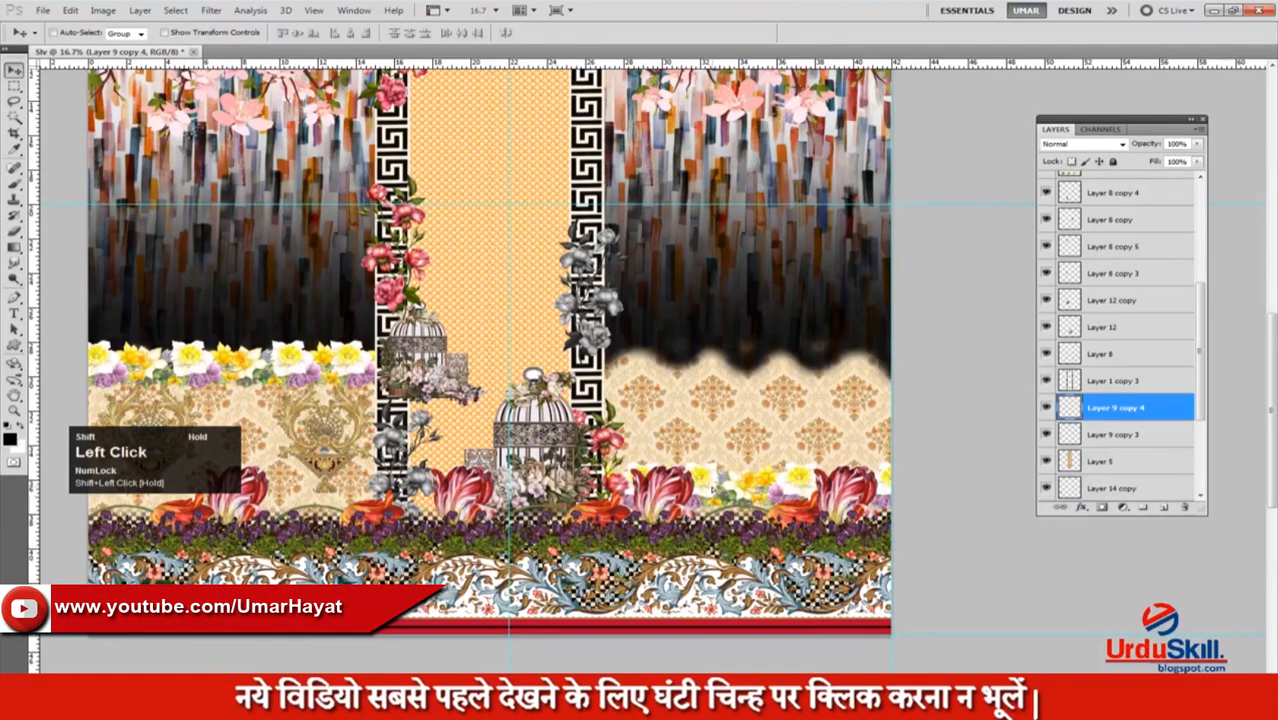
# Move the large birdcage onto the right-hand striped area and delete the pink rose spray that stood below it.
pyautogui.moveTo(534, 440); pyautogui.dragTo(728, 326)
pyautogui.moveTo(605, 445); pyautogui.dragTo(855, 318)
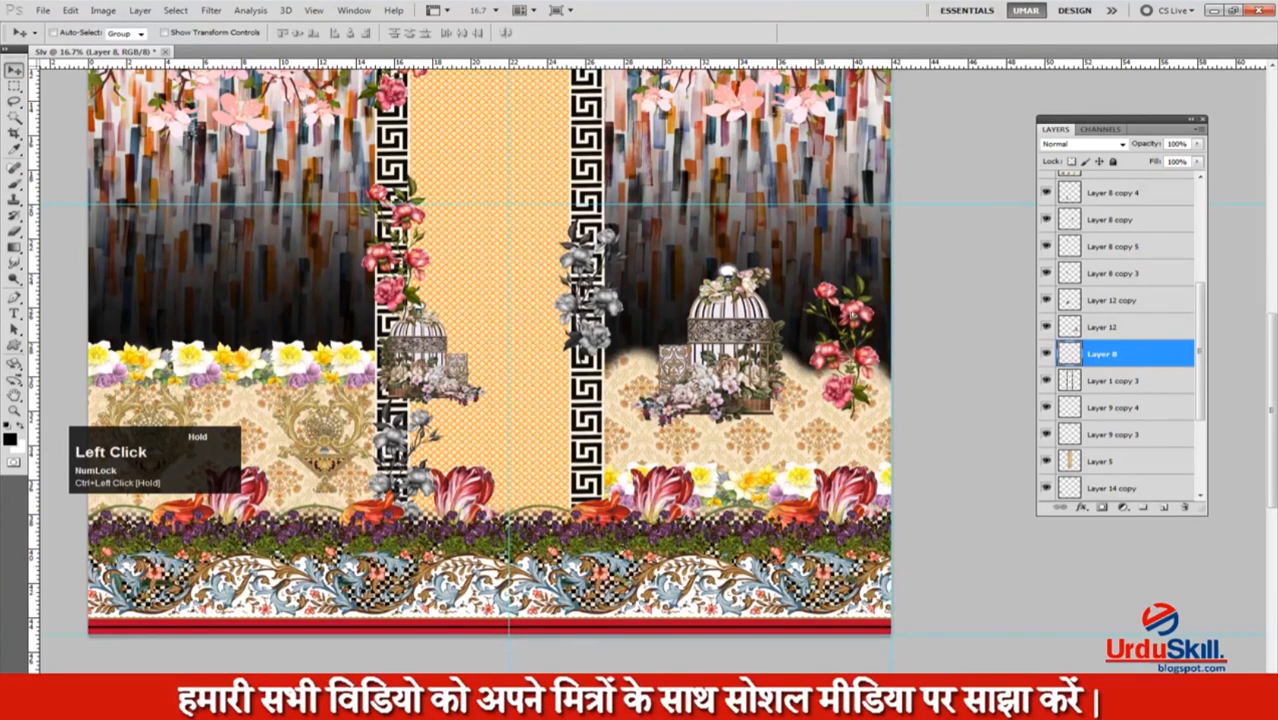
pyautogui.press('F4')
pyautogui.moveTo(846, 388); pyautogui.dragTo(858, 276)
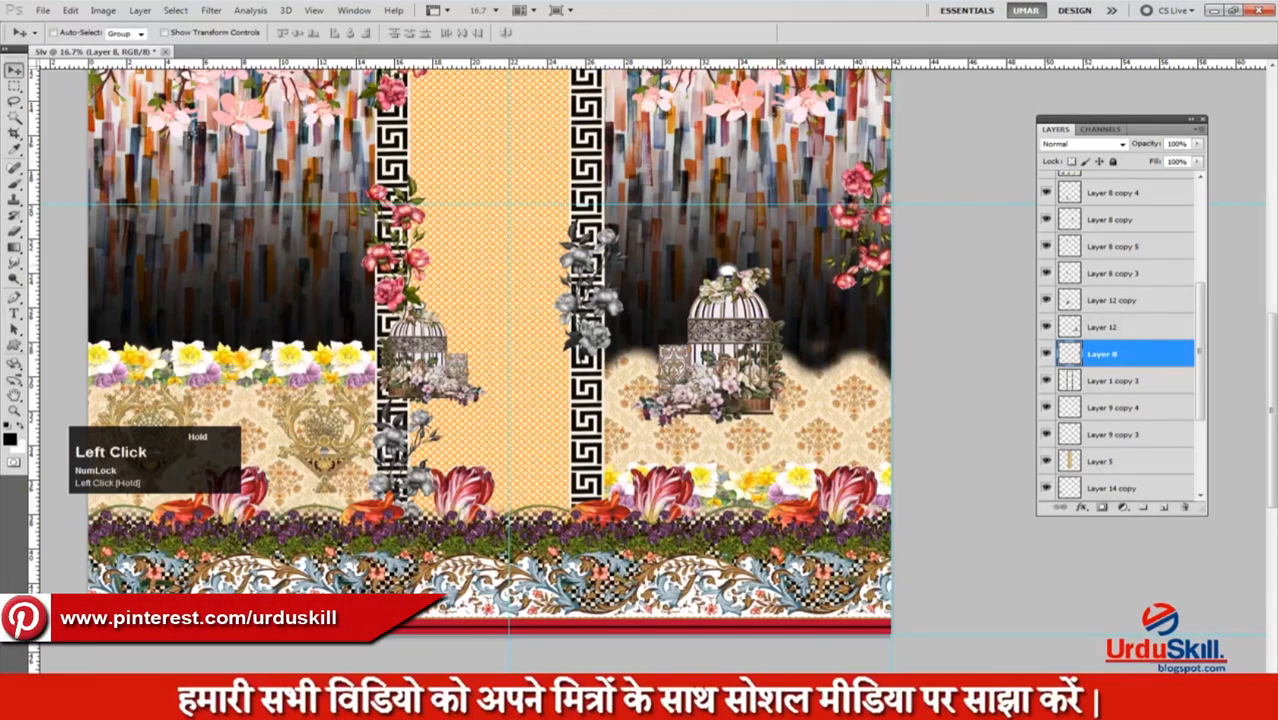
pyautogui.press('Delete')
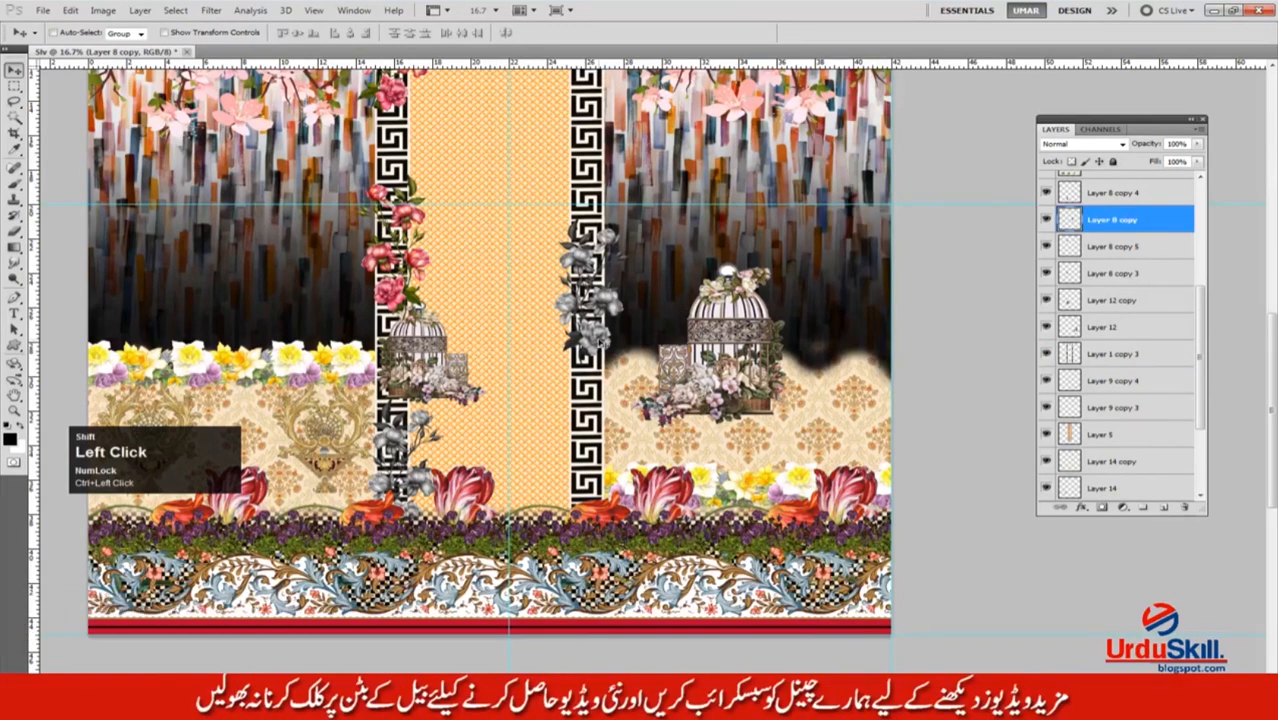
# Delete the grey rose spray on the right-hand stripe and the black-and-white Greek key borders.
pyautogui.press('Delete')
pyautogui.moveTo(598, 336); pyautogui.dragTo(419, 304)
pyautogui.press('Delete')
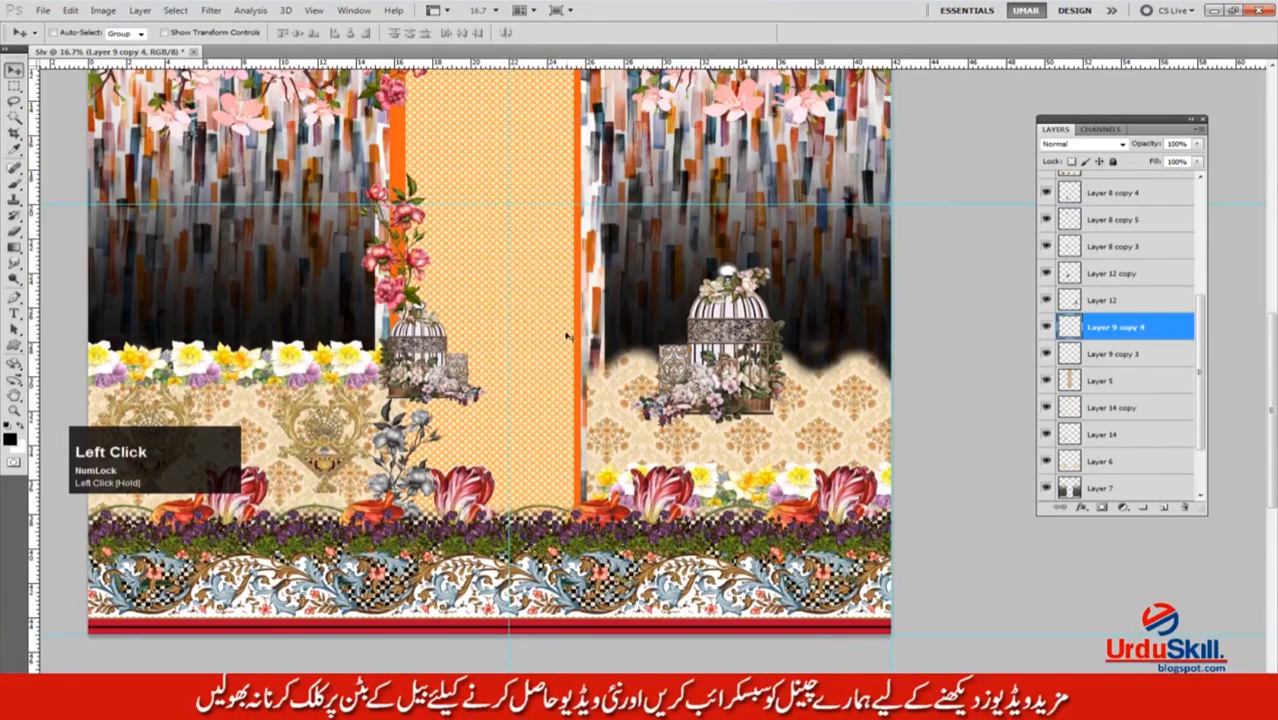
# Delete the dotted central panel together with the orange layer behind it.
pyautogui.keyDown('ctrl'); pyautogui.click(577, 363); pyautogui.keyUp('ctrl')
pyautogui.keyDown('ctrl'); pyautogui.keyDown('shift'); pyautogui.click(566, 364); pyautogui.keyUp('shift'); pyautogui.keyUp('ctrl')
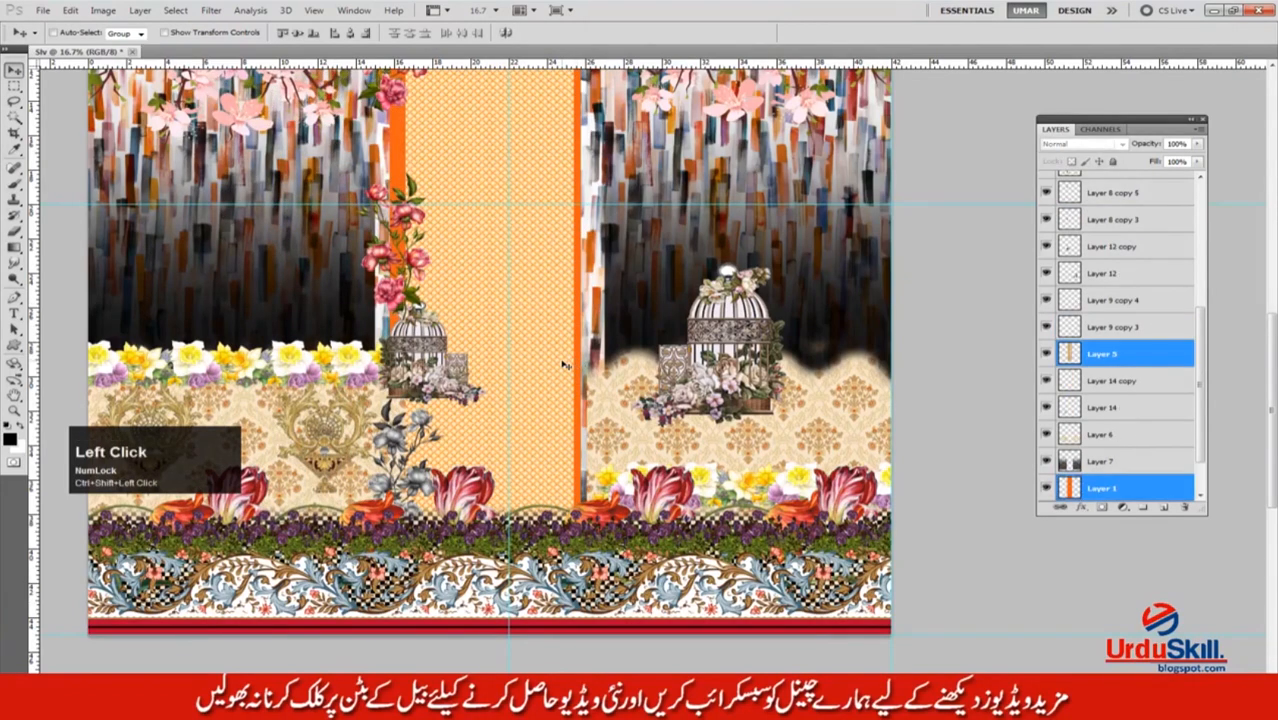
pyautogui.press('Delete')
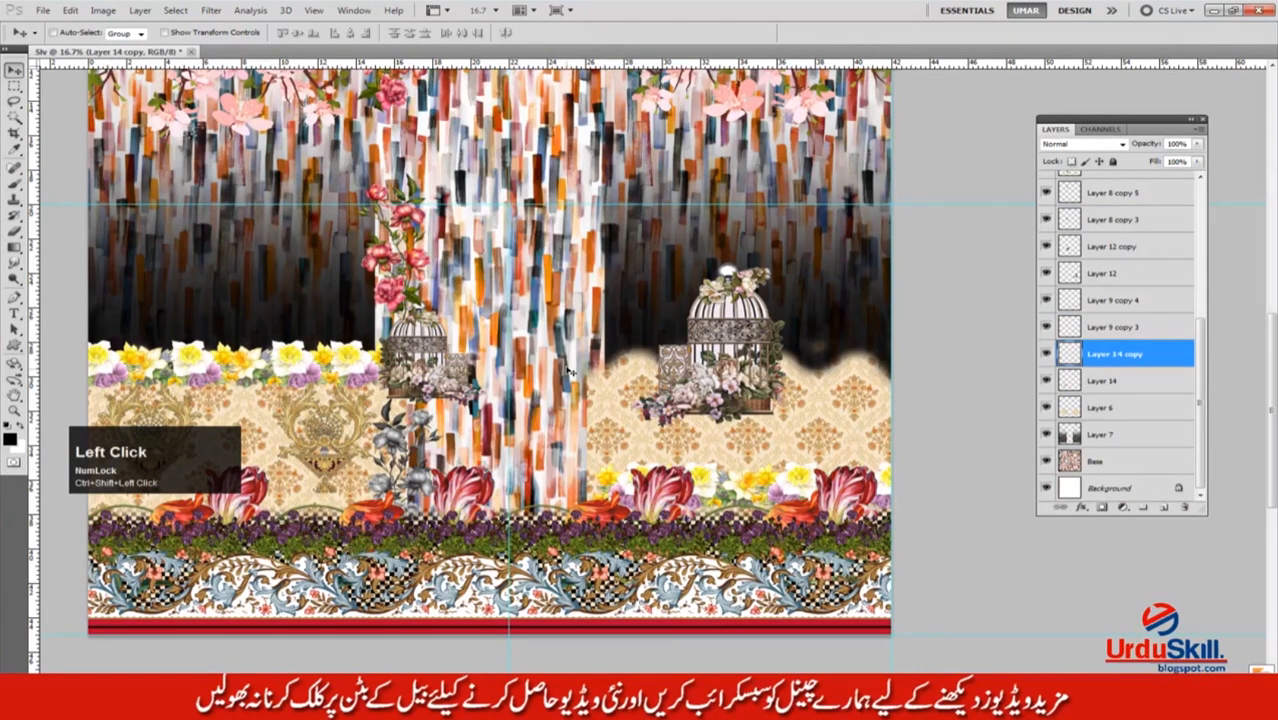
# Clear the dark shading on Layer 7 from the brush-stroke background and remove the selection.
pyautogui.keyDown('ctrl'); pyautogui.click(652, 338); pyautogui.keyUp('ctrl')
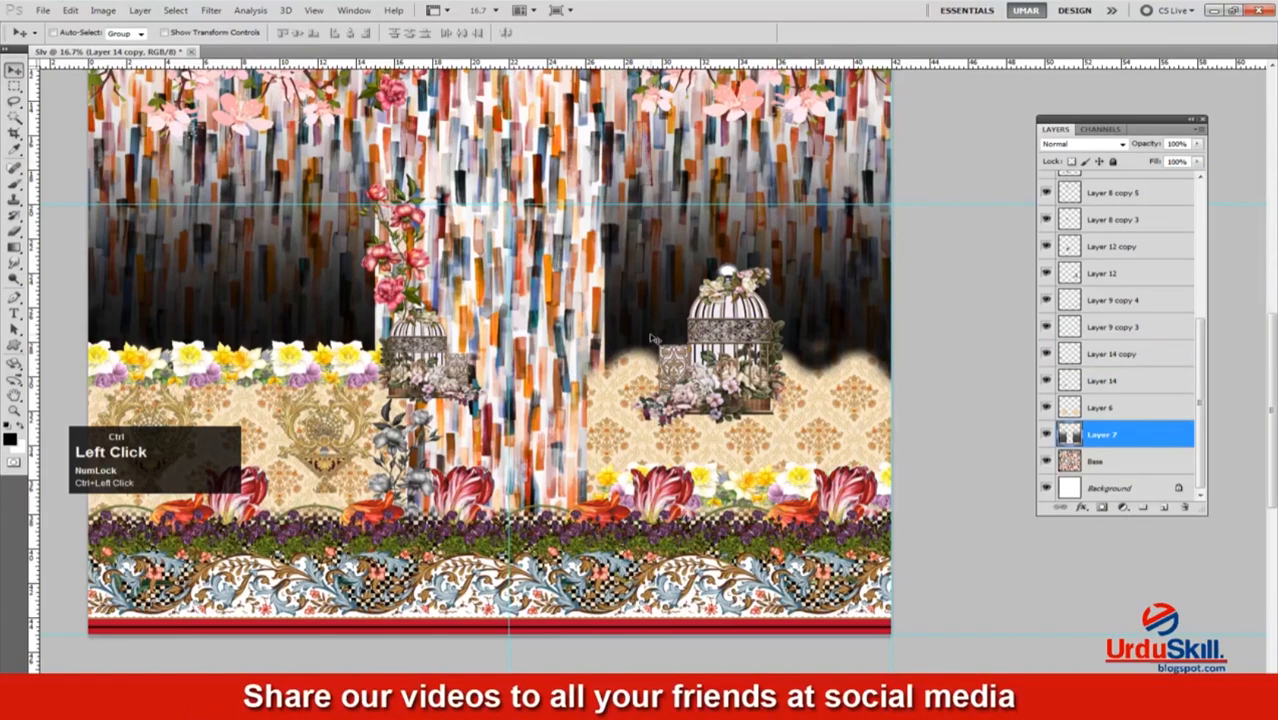
pyautogui.moveTo(652, 338)
pyautogui.mouseDown()
pyautogui.moveTo(565, 334)
pyautogui.moveTo(583, 333)
pyautogui.mouseUp()
pyautogui.hotkey('ctrl', 'a')
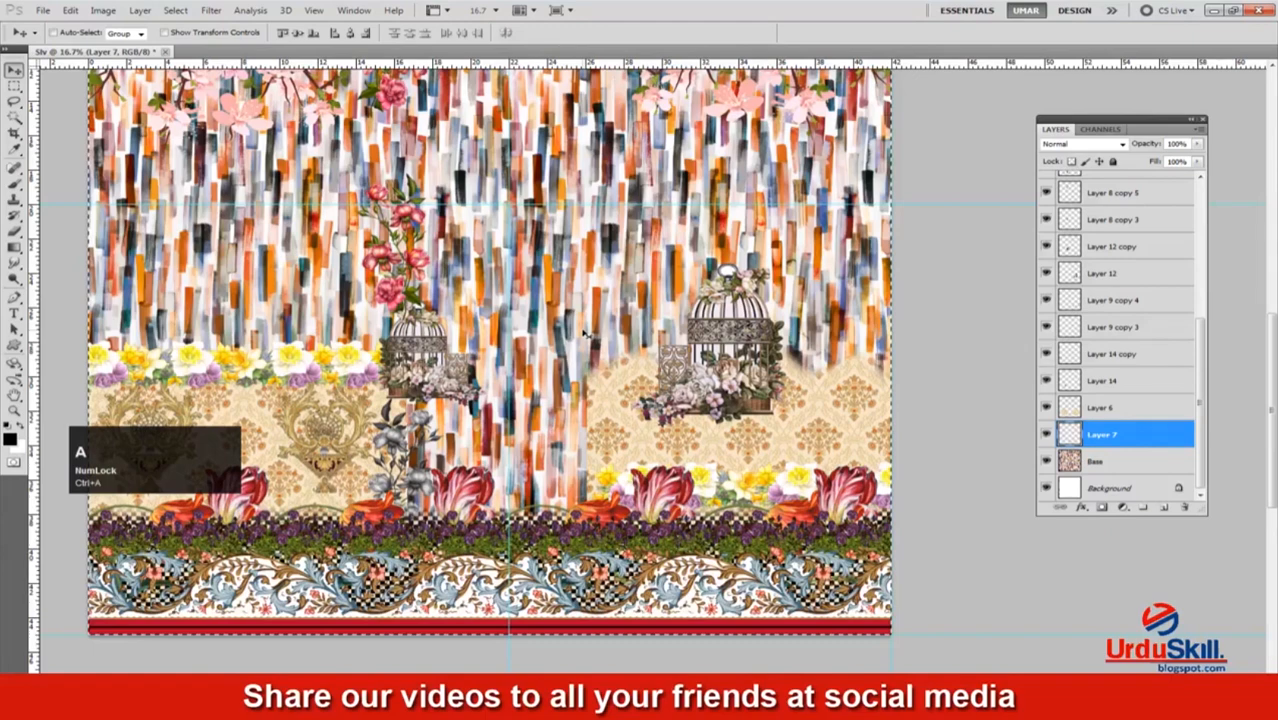
pyautogui.hotkey('ctrl', 'd')
# Shift the beige damask band across the centre and duplicate it to extend the pattern beside the large birdcage.
pyautogui.keyDown('ctrl'); pyautogui.click(622, 442); pyautogui.keyUp('ctrl')
pyautogui.moveTo(830, 431); pyautogui.dragTo(670, 444)
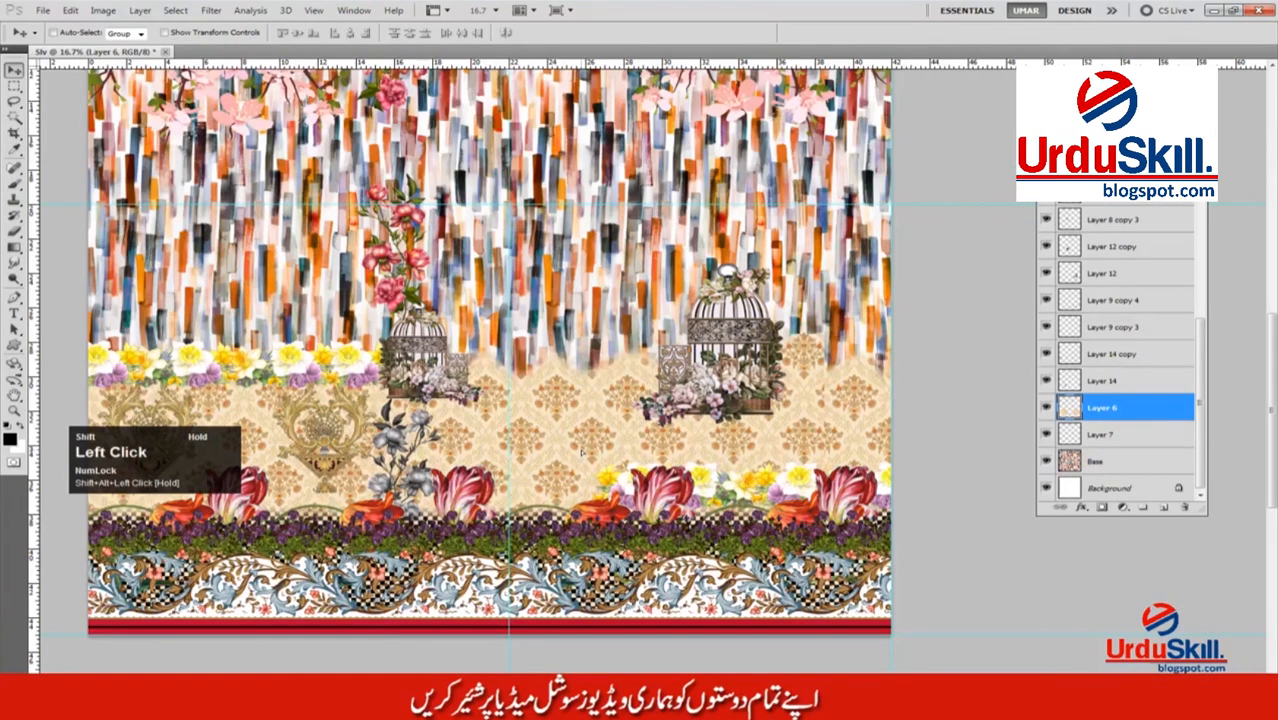
pyautogui.moveTo(581, 453)
pyautogui.mouseDown()
pyautogui.moveTo(570, 452)
pyautogui.moveTo(791, 384)
pyautogui.moveTo(660, 375)
pyautogui.moveTo(678, 378)
pyautogui.mouseUp()
pyautogui.moveTo(785, 394); pyautogui.dragTo(718, 415)
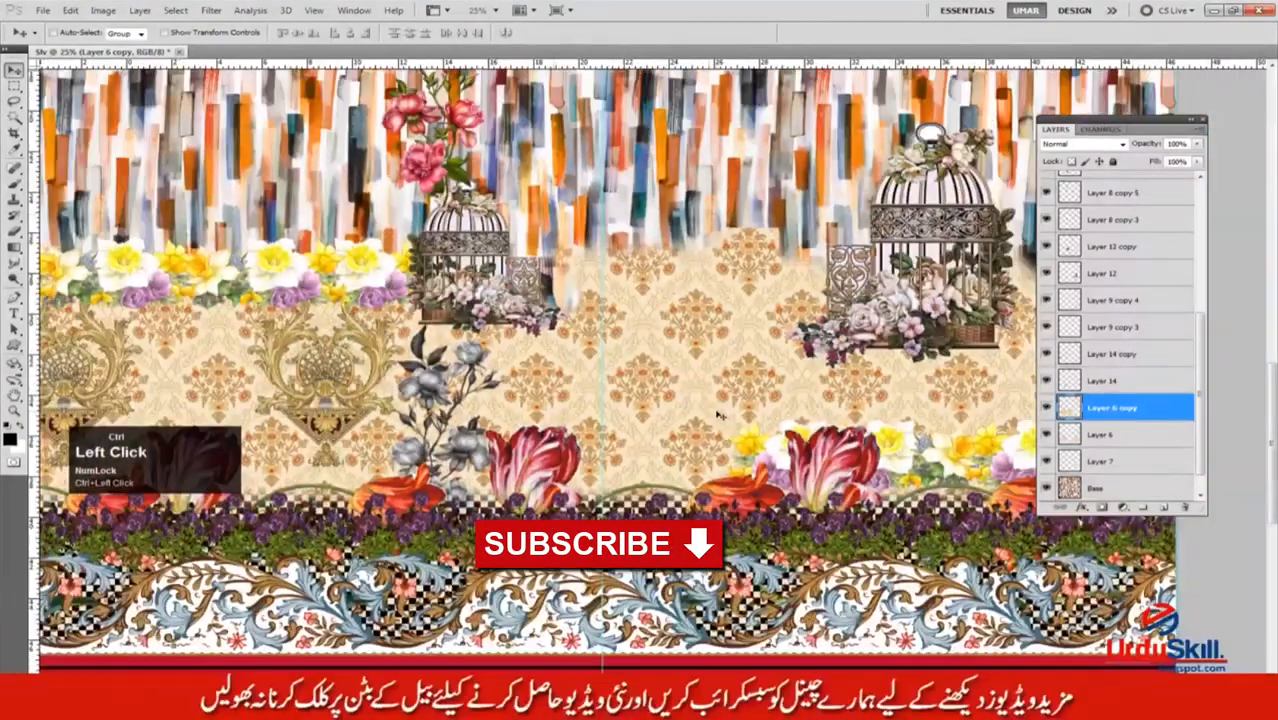
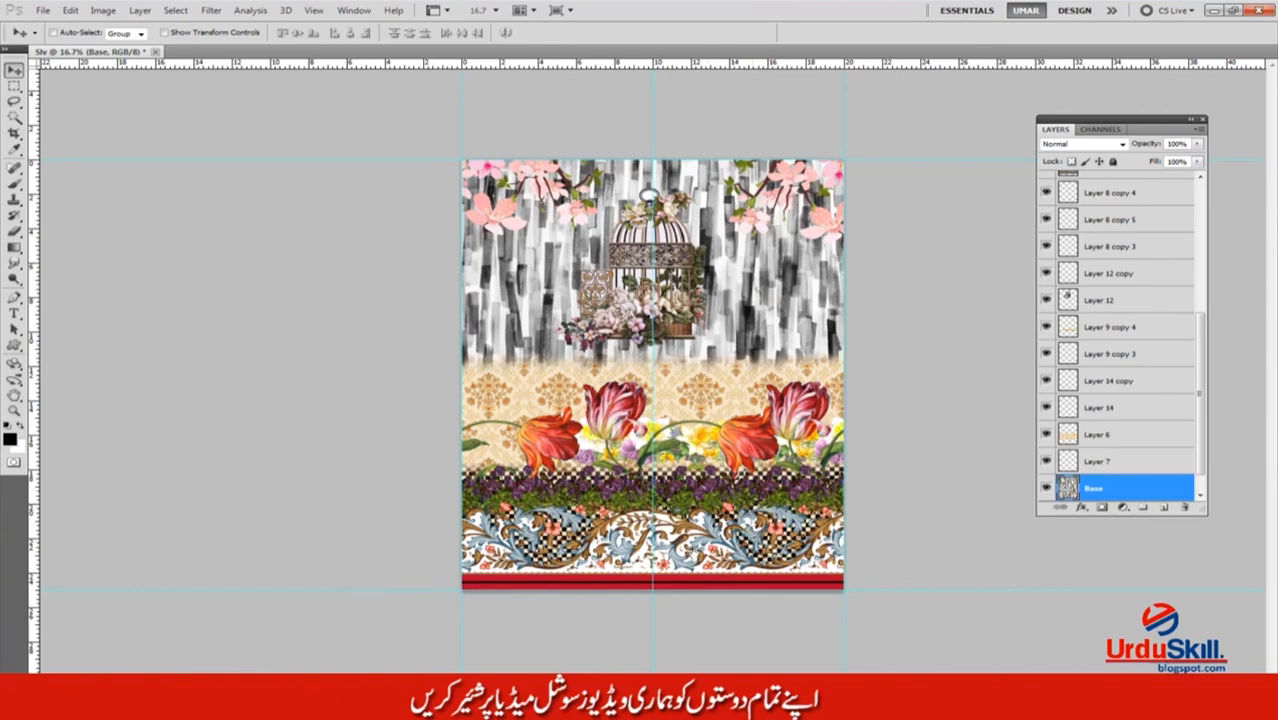
# Save the sleeve panel as Slv in Photoshop format, with layers, in the Front folder.
pyautogui.click(710, 381)
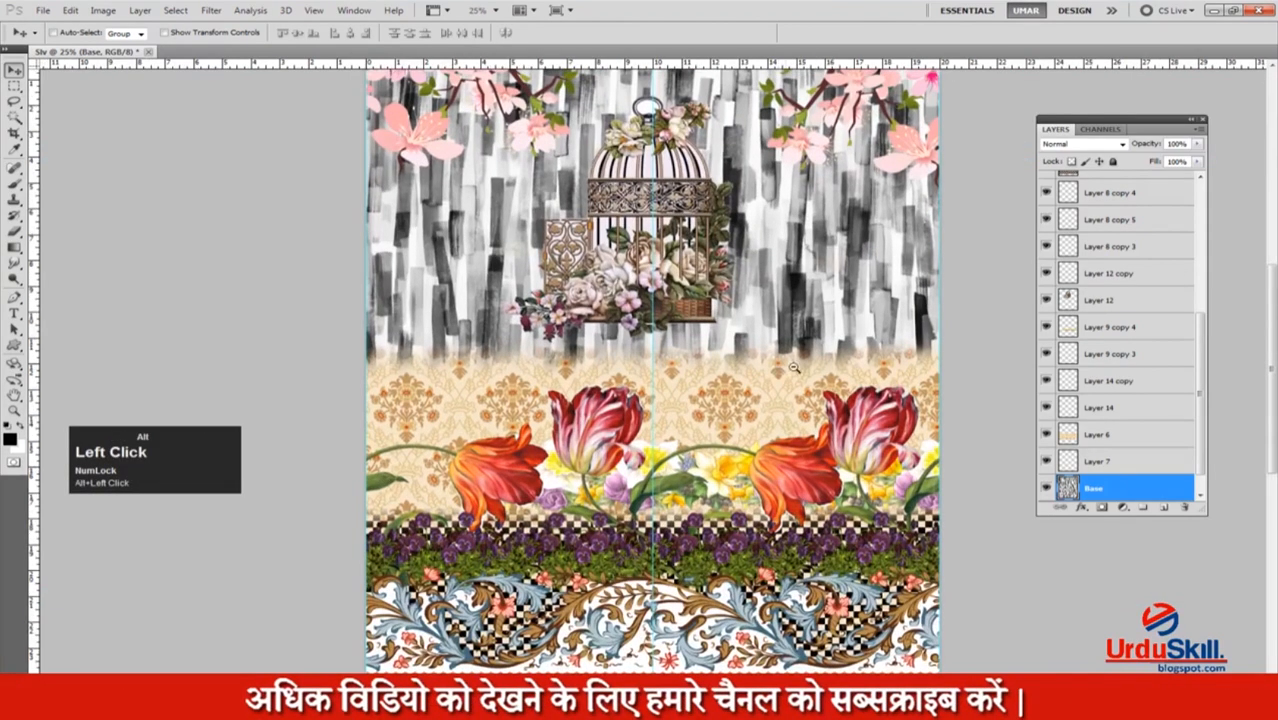
pyautogui.keyDown('alt'); pyautogui.click(793, 367); pyautogui.keyUp('alt')
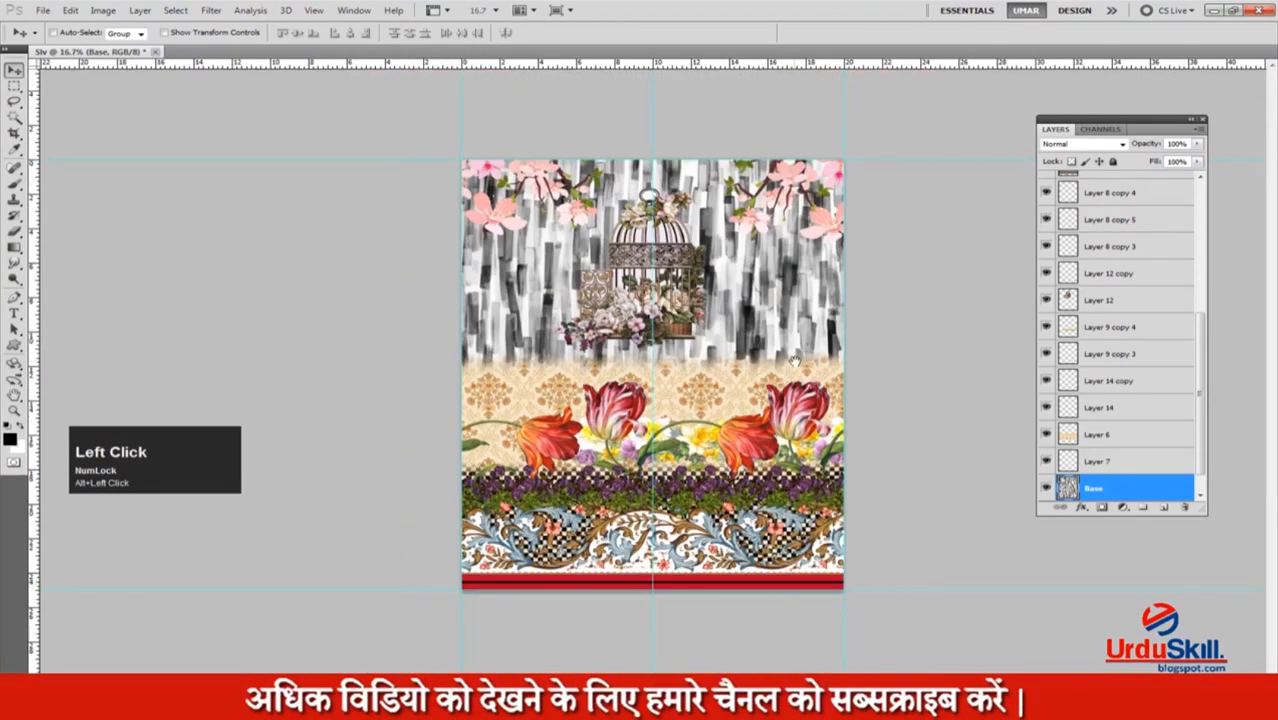
pyautogui.hotkey('ctrl', 's')
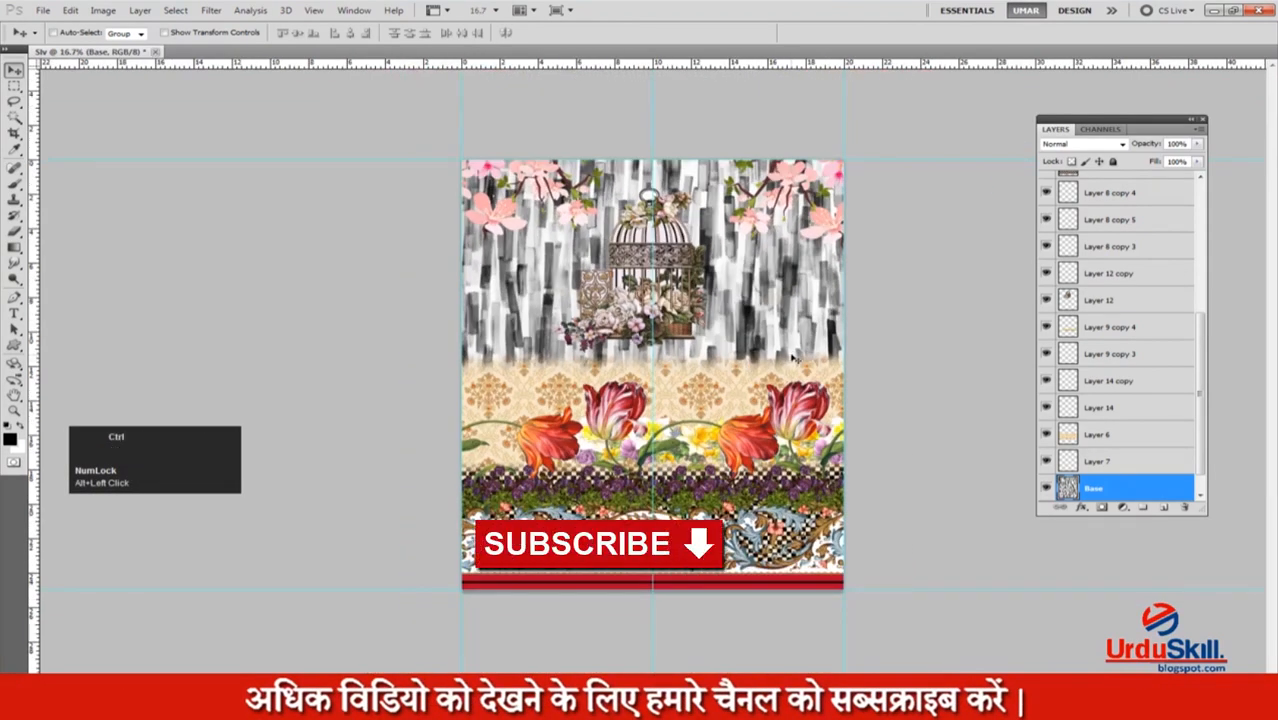
pyautogui.click(818, 341)
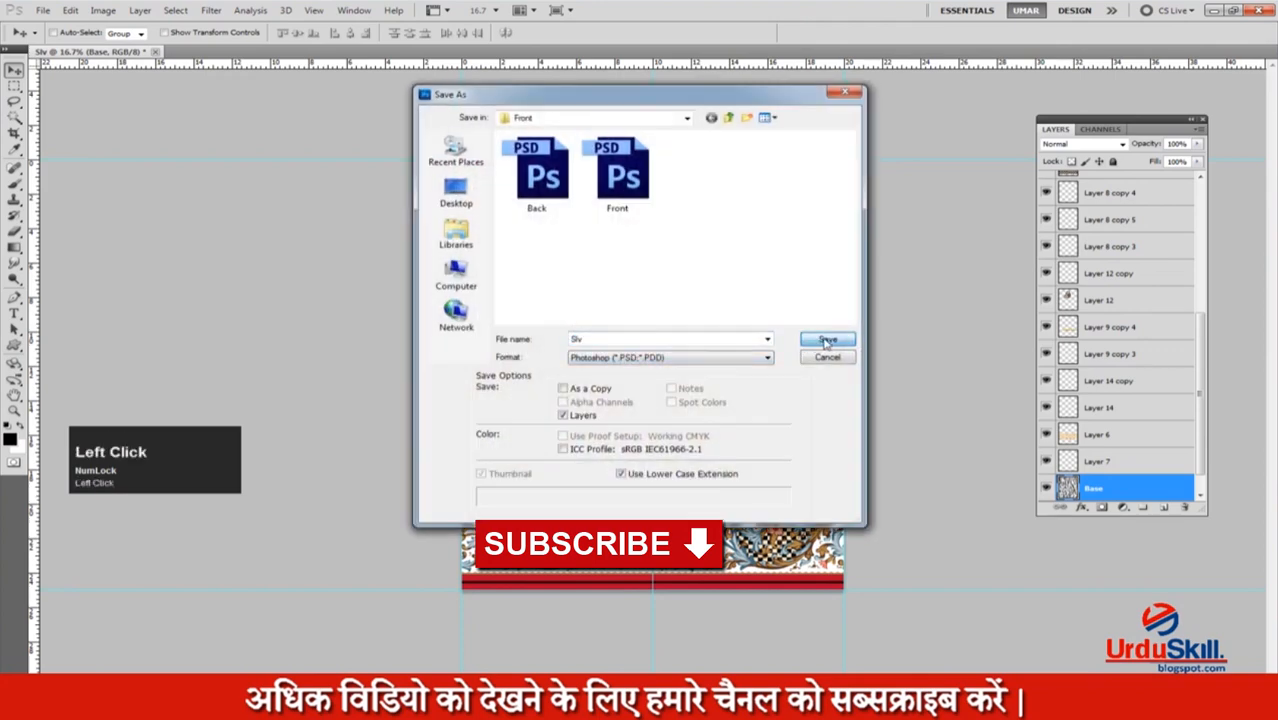
# Examine the sleeve panel as a whole and close up, checking the tulip border, damask band and birdcage.
pyautogui.hotkey('alt', 'space')
pyautogui.keyDown('alt'); pyautogui.click(703, 383); pyautogui.keyUp('alt')
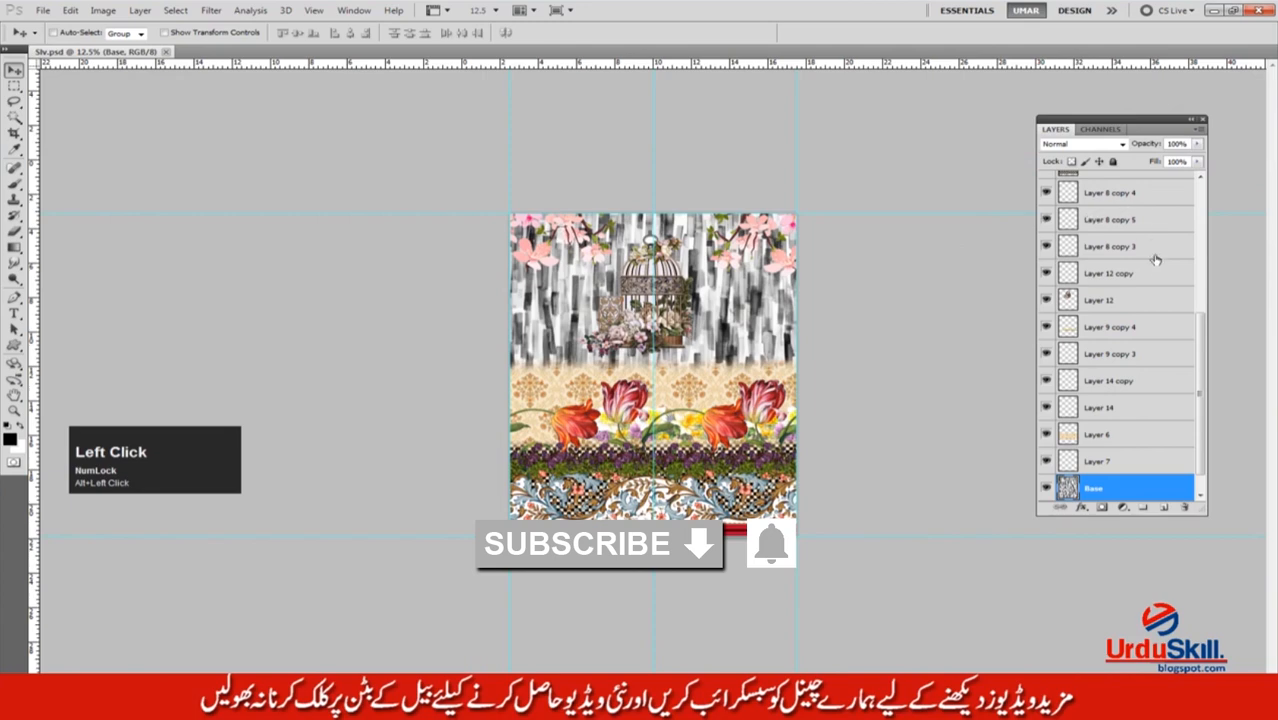
pyautogui.moveTo(1199, 320); pyautogui.dragTo(1187, 176)
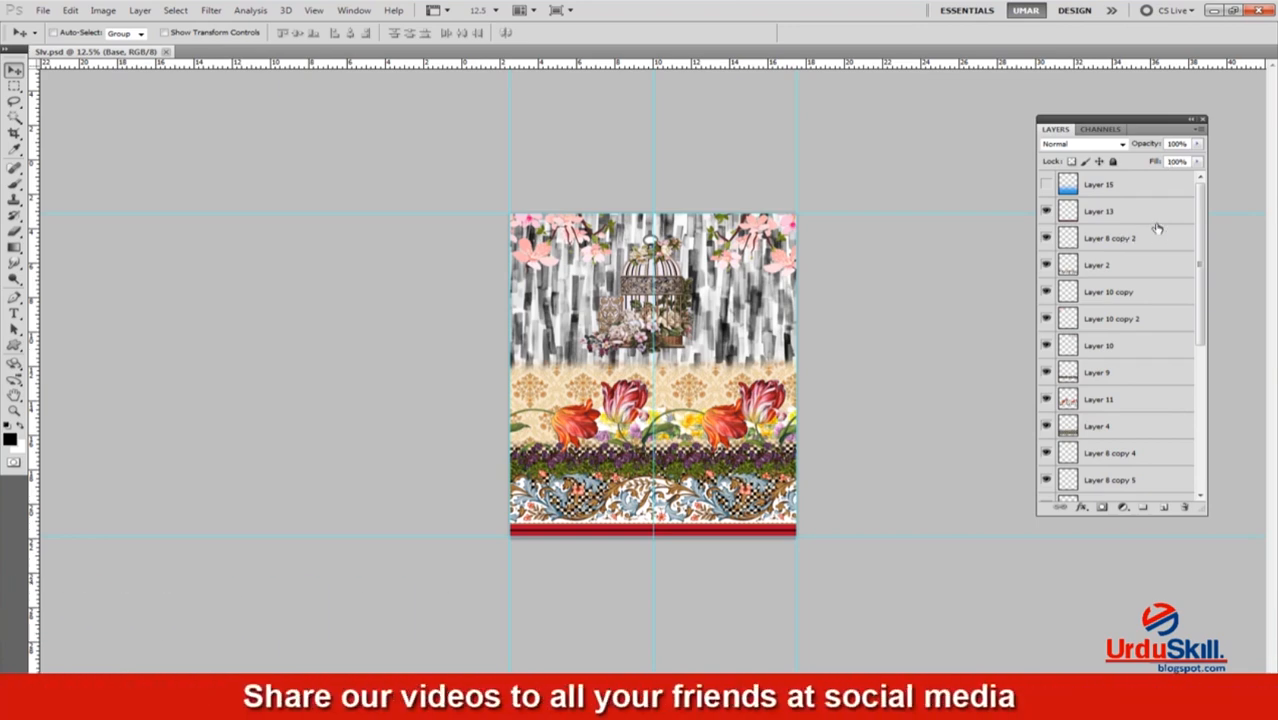
pyautogui.press('space')
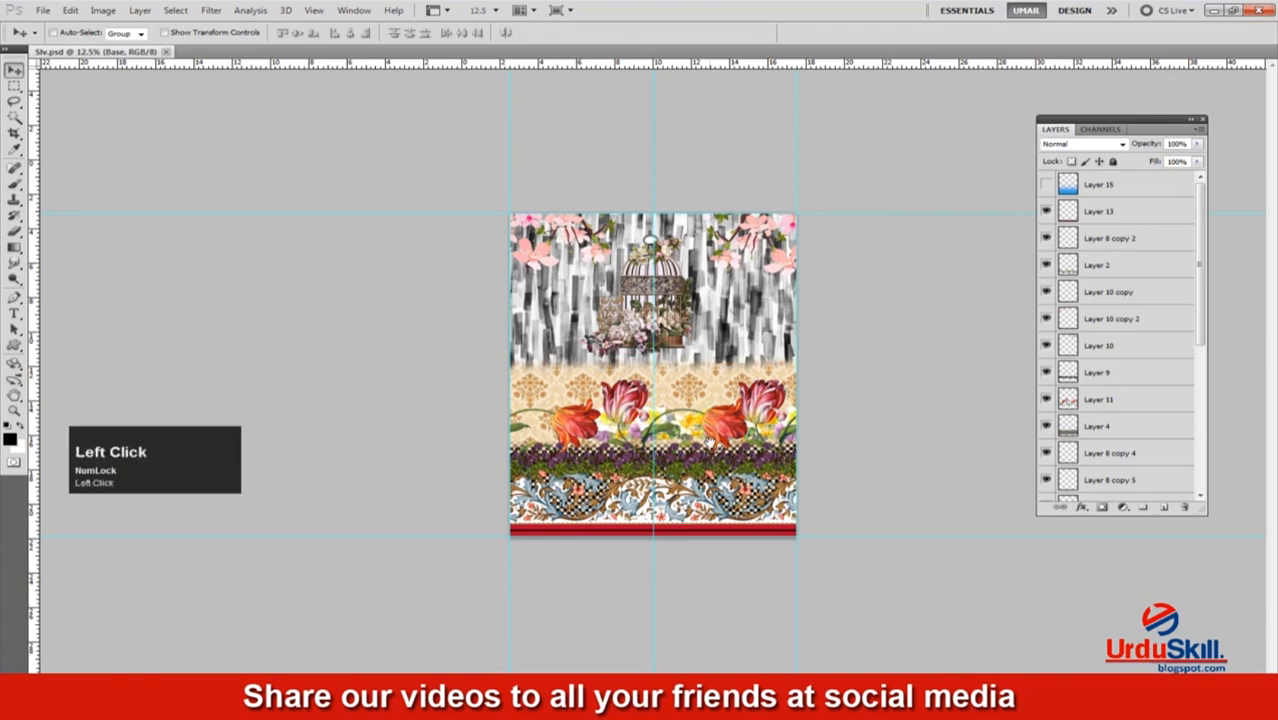
pyautogui.keyDown('ctrl'); pyautogui.click(718, 456); pyautogui.keyUp('ctrl')
pyautogui.keyDown('ctrl'); pyautogui.click(718, 456); pyautogui.keyUp('ctrl')
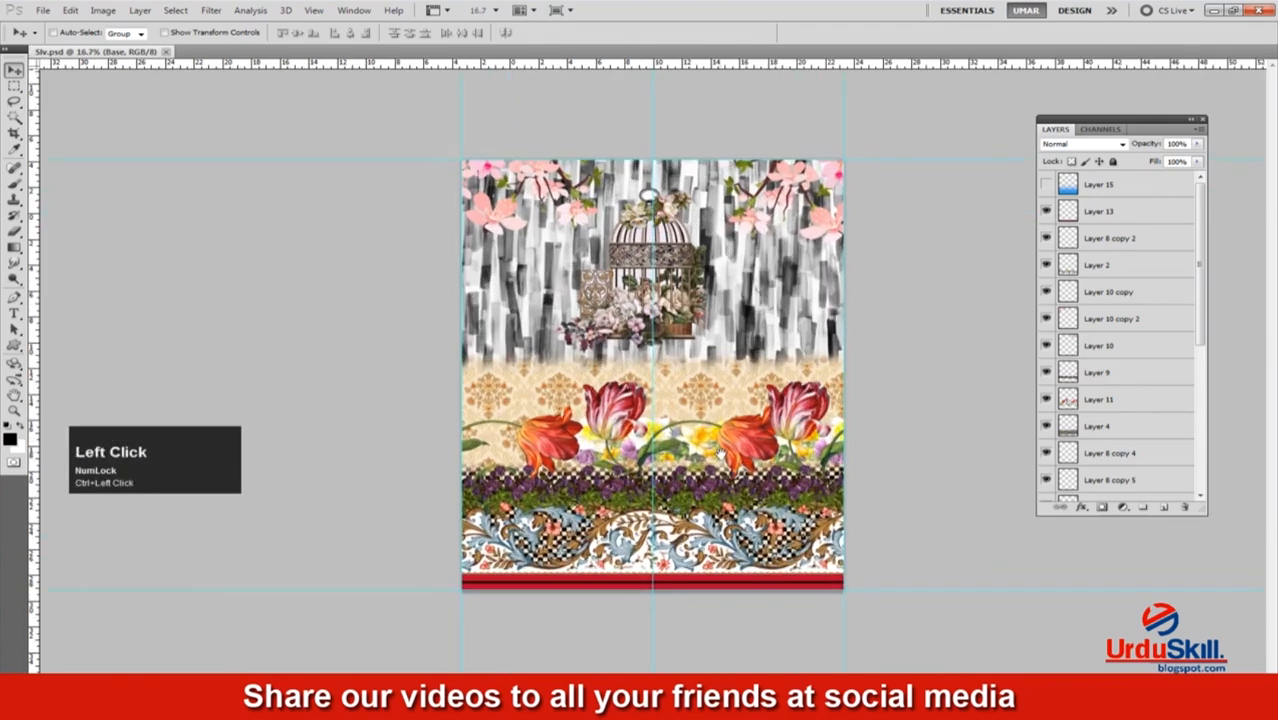
pyautogui.click(688, 466)
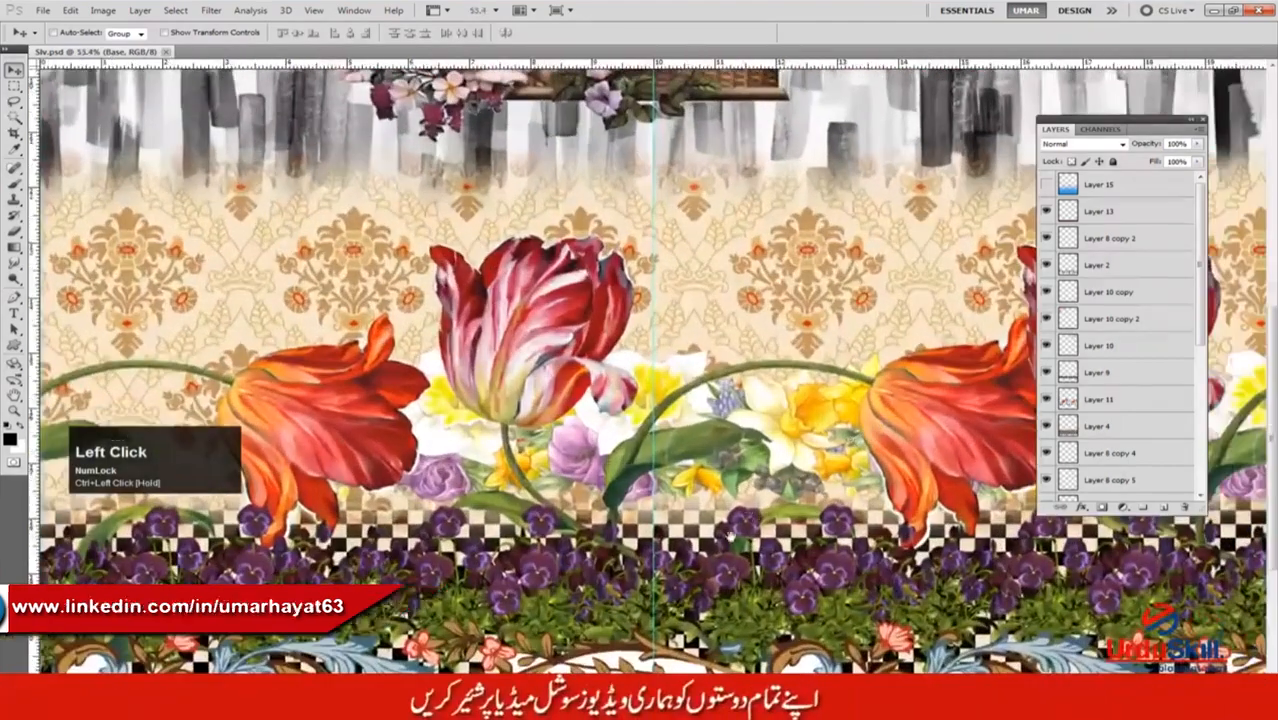
pyautogui.moveTo(586, 588); pyautogui.dragTo(586, 473)
pyautogui.moveTo(545, 197); pyautogui.dragTo(500, 186)
pyautogui.moveTo(676, 233); pyautogui.dragTo(679, 352)
pyautogui.keyDown('ctrl'); pyautogui.click(781, 325); pyautogui.keyUp('ctrl')
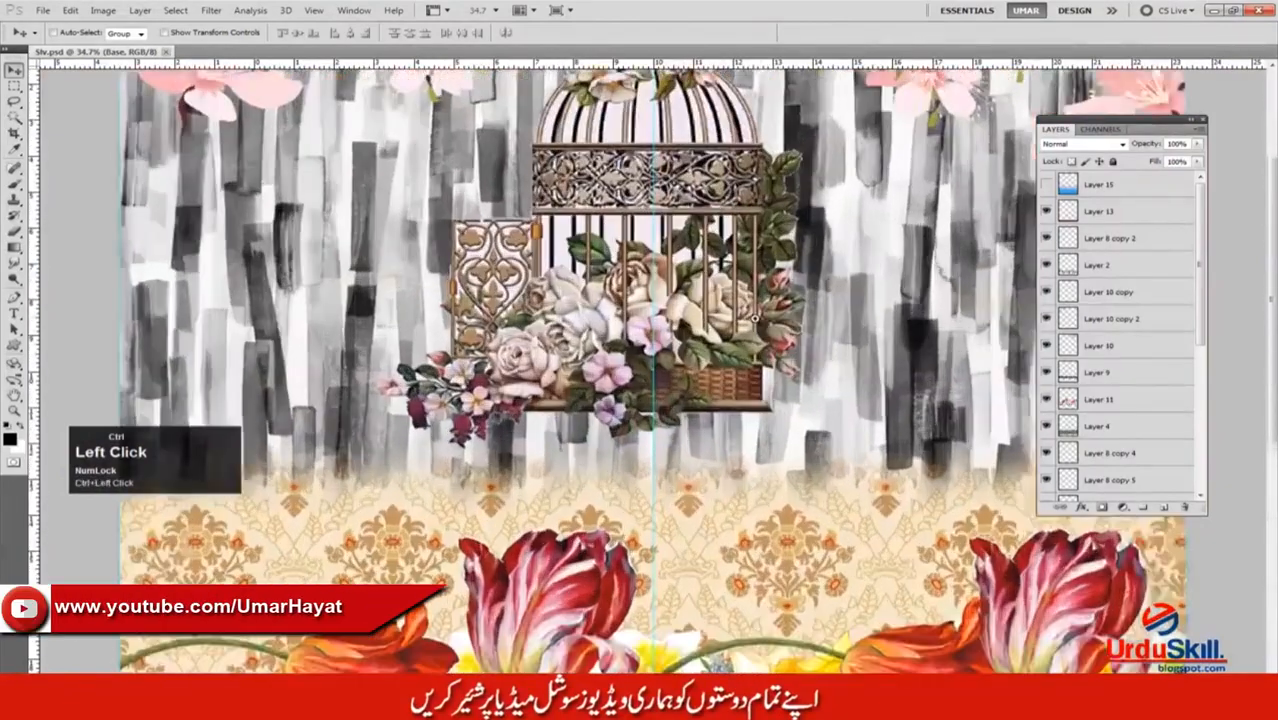
pyautogui.moveTo(781, 325); pyautogui.dragTo(692, 213)
pyautogui.click(653, 415)
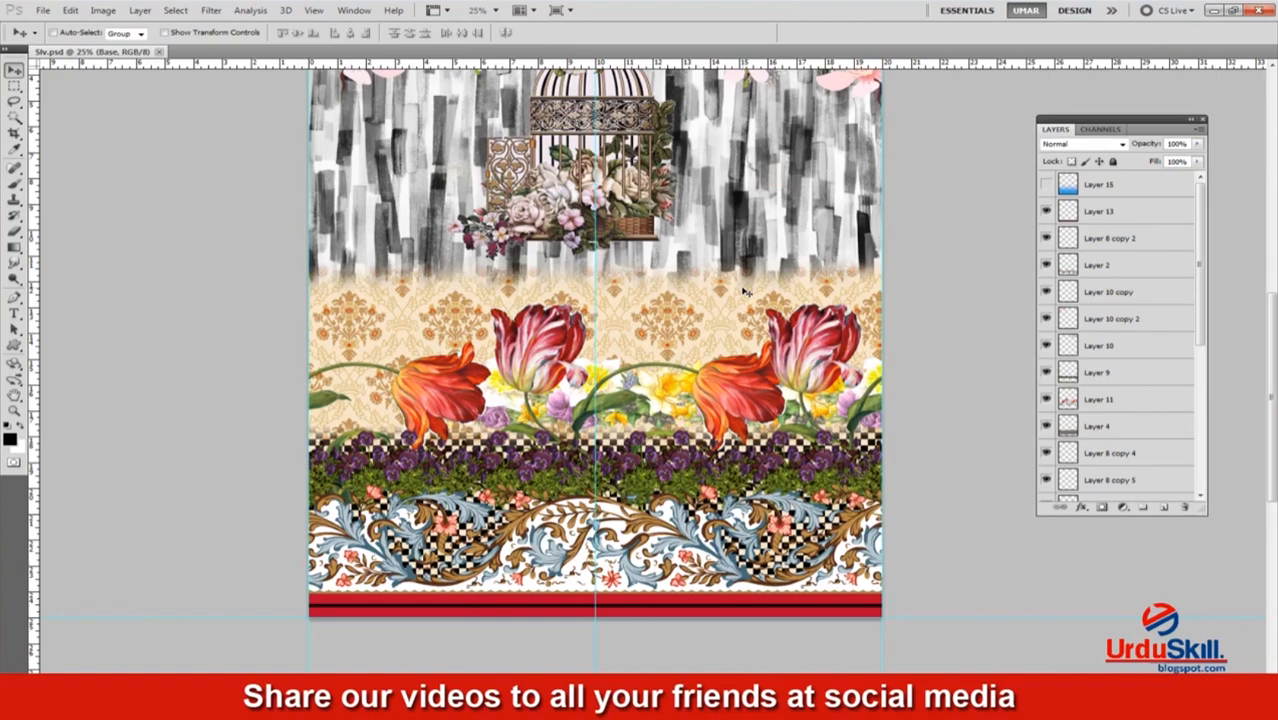
pyautogui.keyDown('alt'); pyautogui.click(660, 352); pyautogui.keyUp('alt')
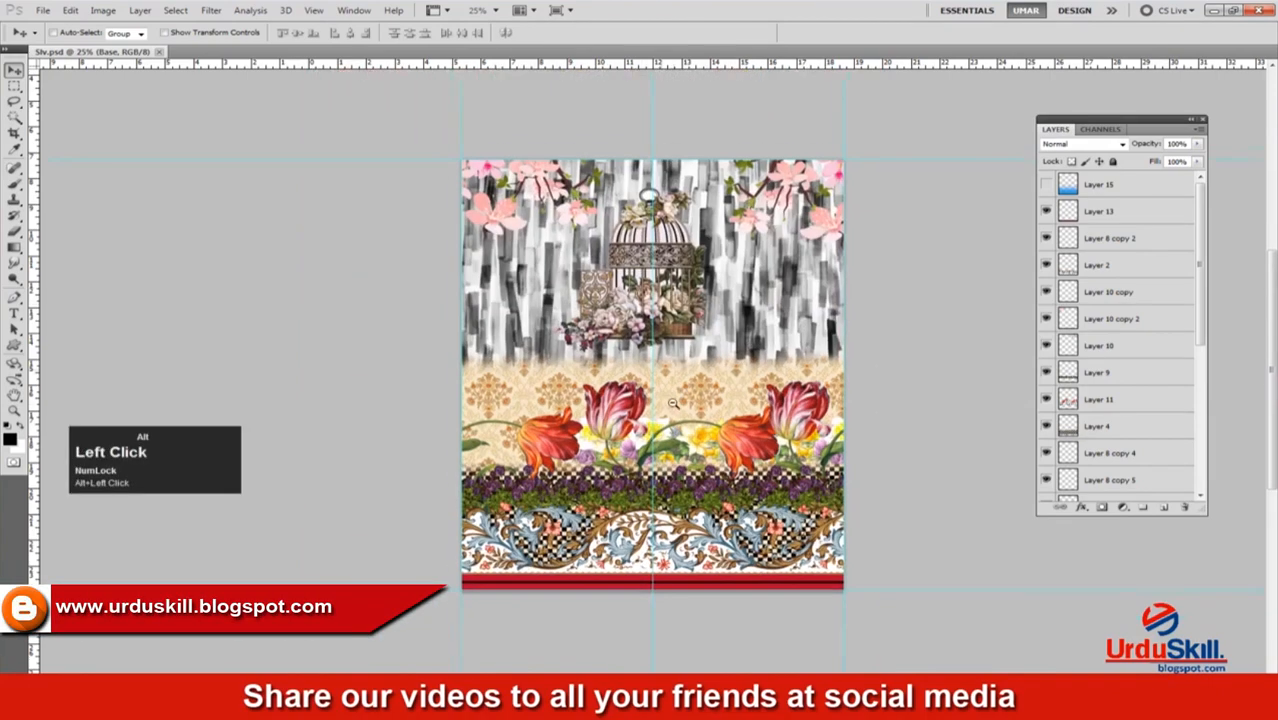
pyautogui.keyDown('ctrl'); pyautogui.click(745, 395); pyautogui.keyUp('ctrl')
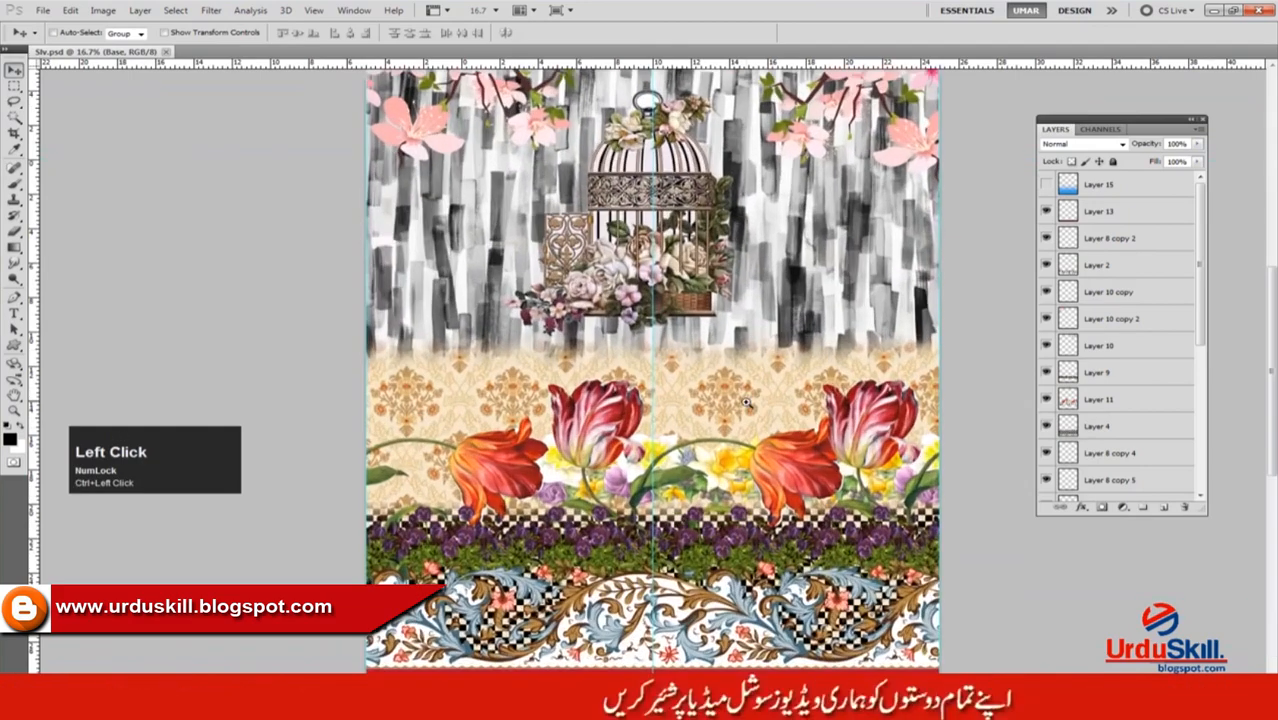
pyautogui.keyDown('alt'); pyautogui.click(699, 435); pyautogui.keyUp('alt')
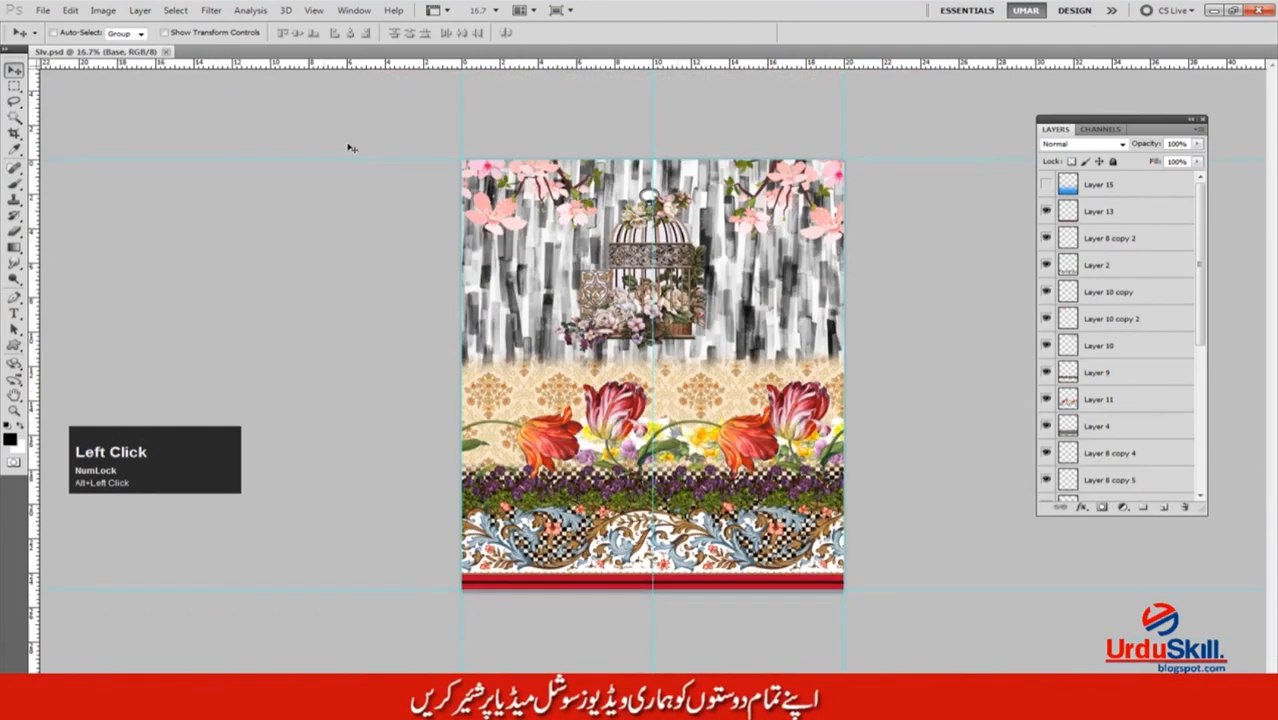
# Close Slv.psd and browse the files to open, going up to the D # 001 folder and highlighting Motif.
pyautogui.click(166, 52)
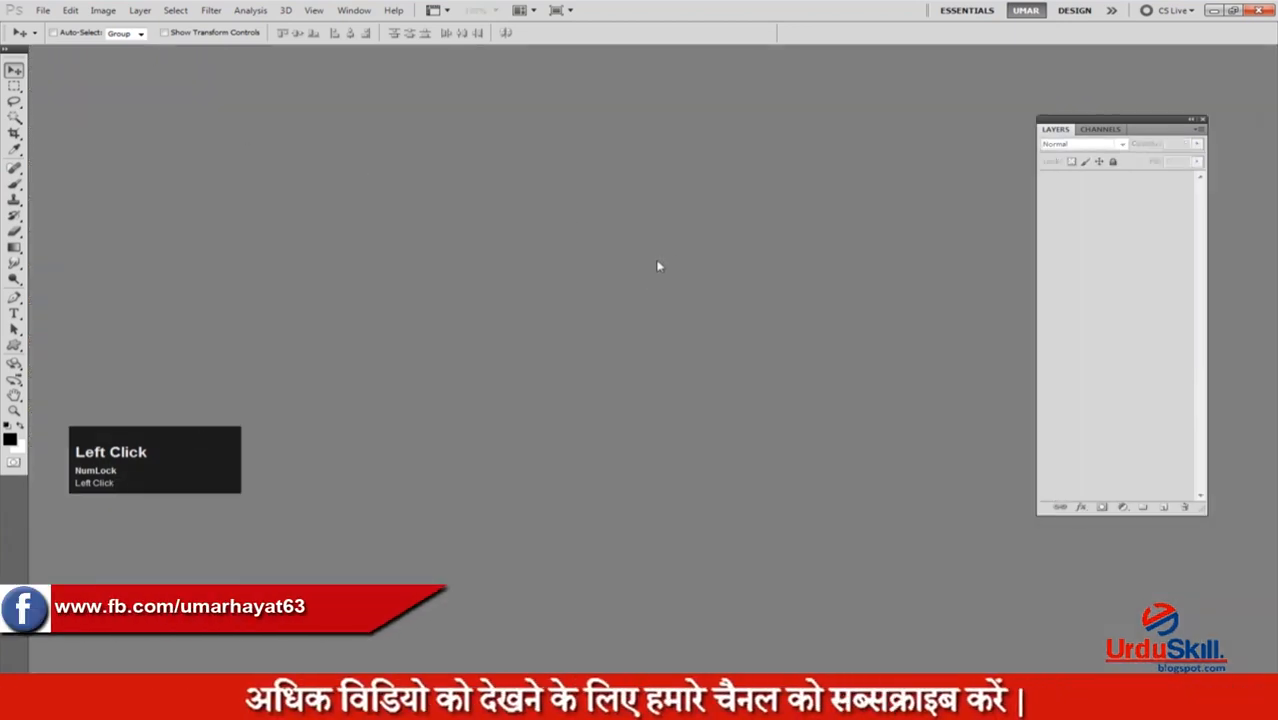
pyautogui.doubleClick(658, 266)
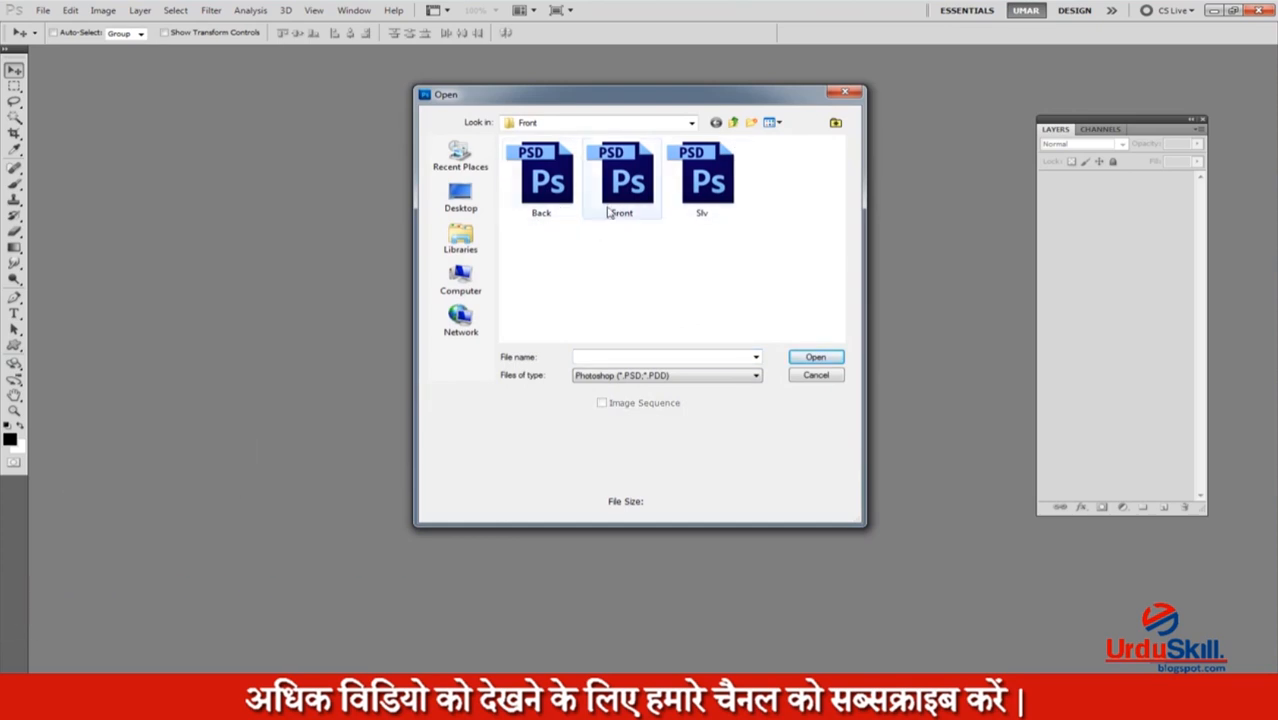
pyautogui.click(729, 266)
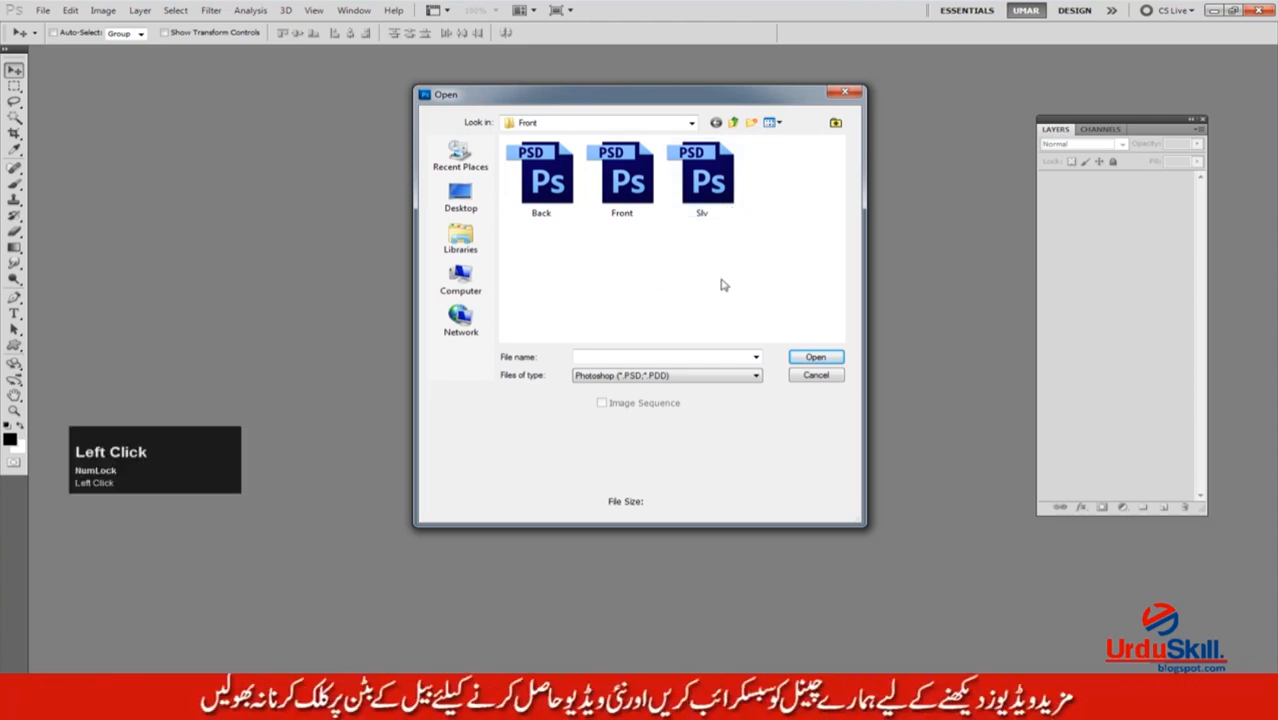
pyautogui.press('BackSpace')
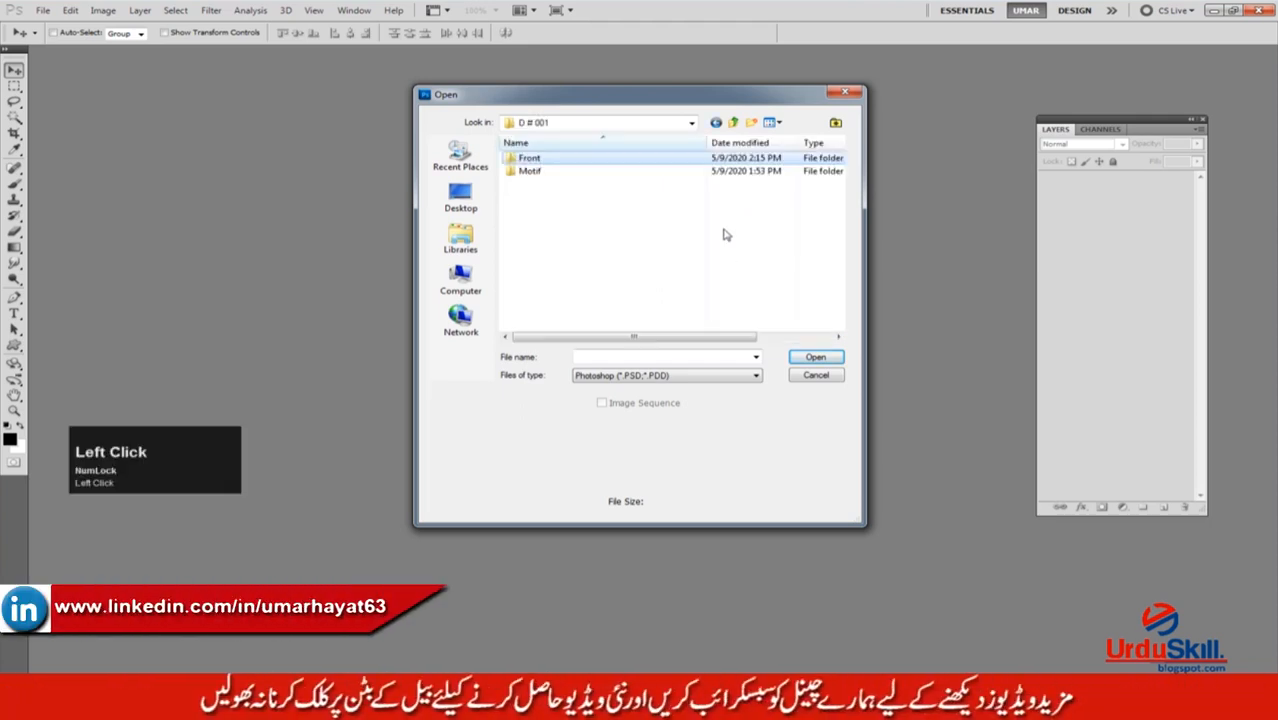
pyautogui.press('Down')
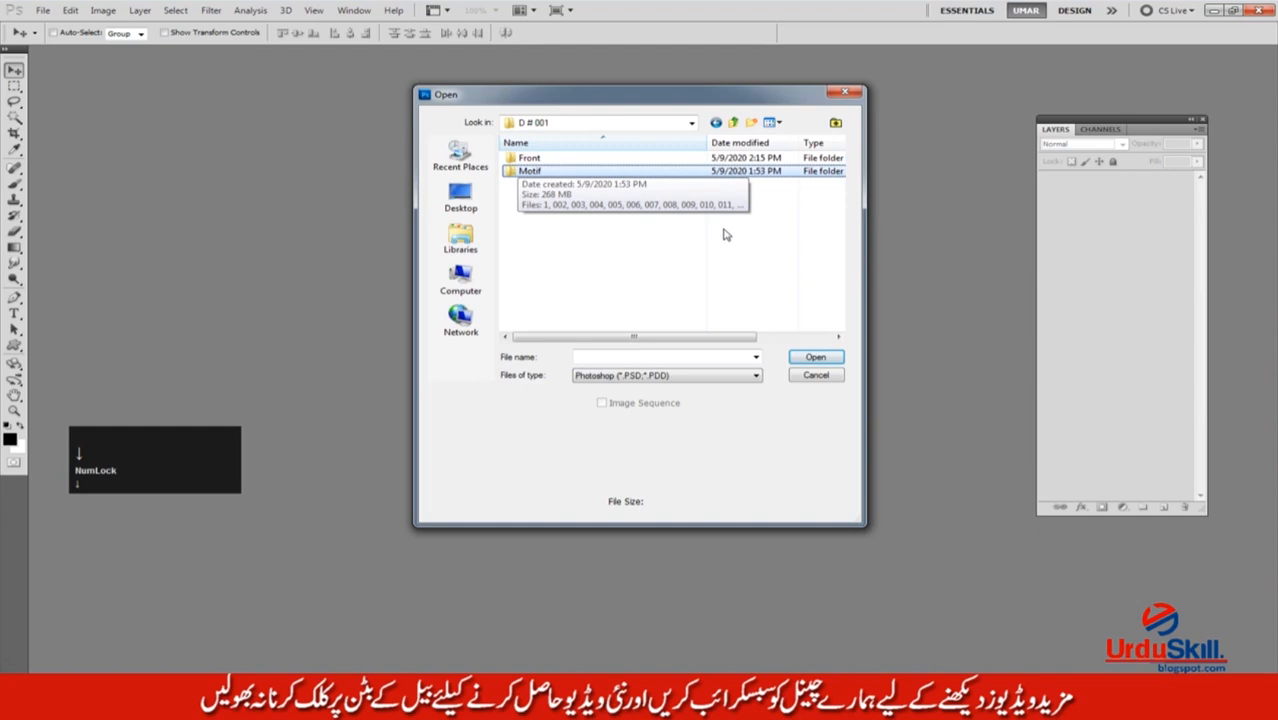
pyautogui.press('Up')
pyautogui.press('Down')
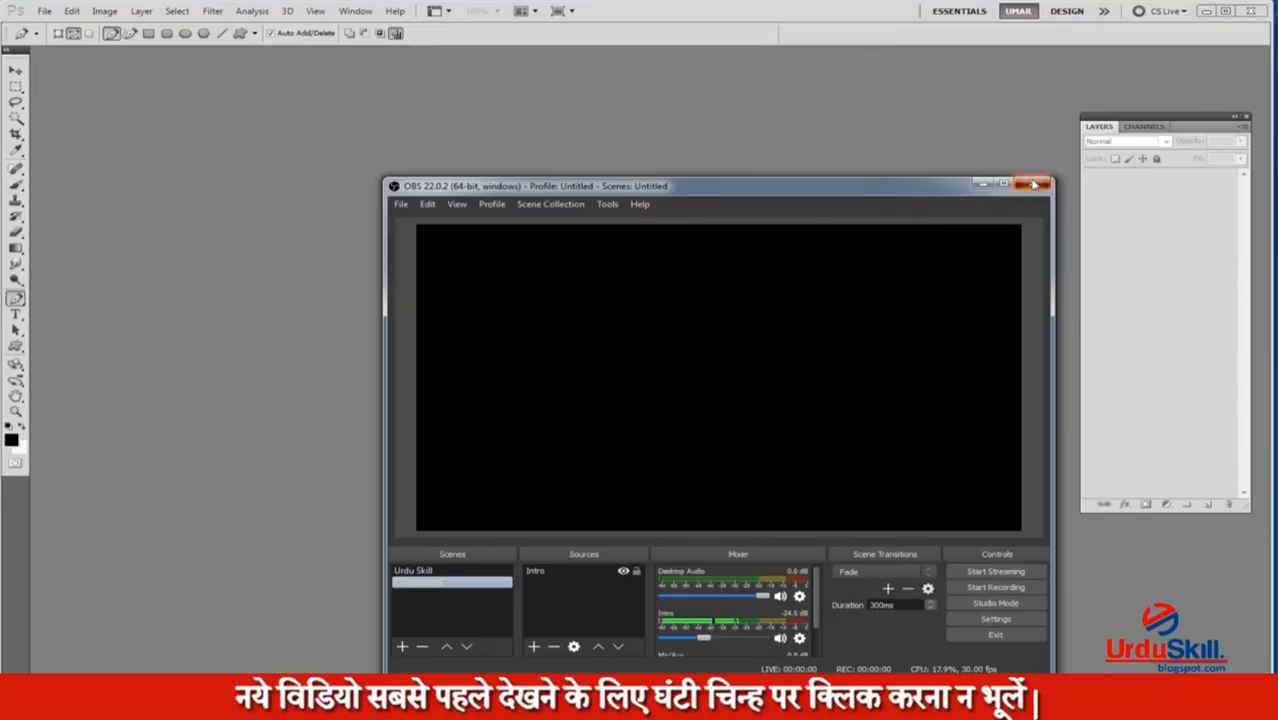
# Switch to the browser, check the live stream dashboard in YouTube Studio at full size and minimise its window.
pyautogui.hotkey('alt', 'Tab')
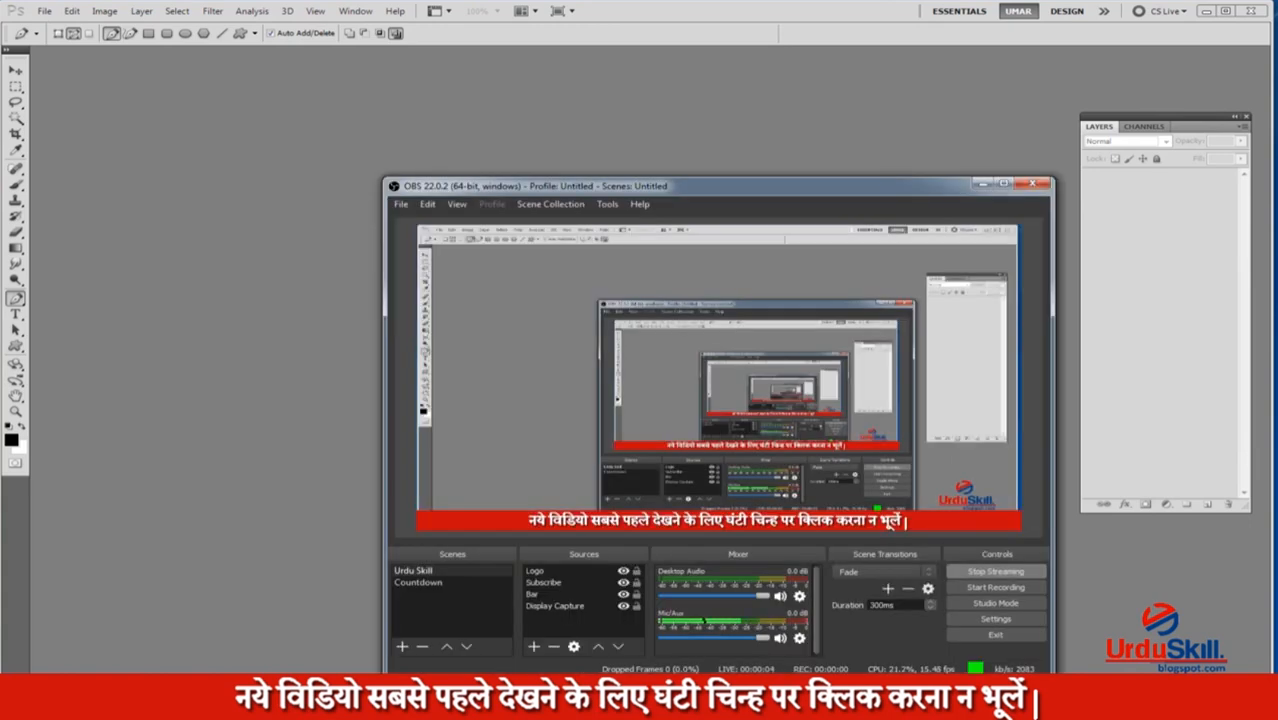
pyautogui.click(340, 700)
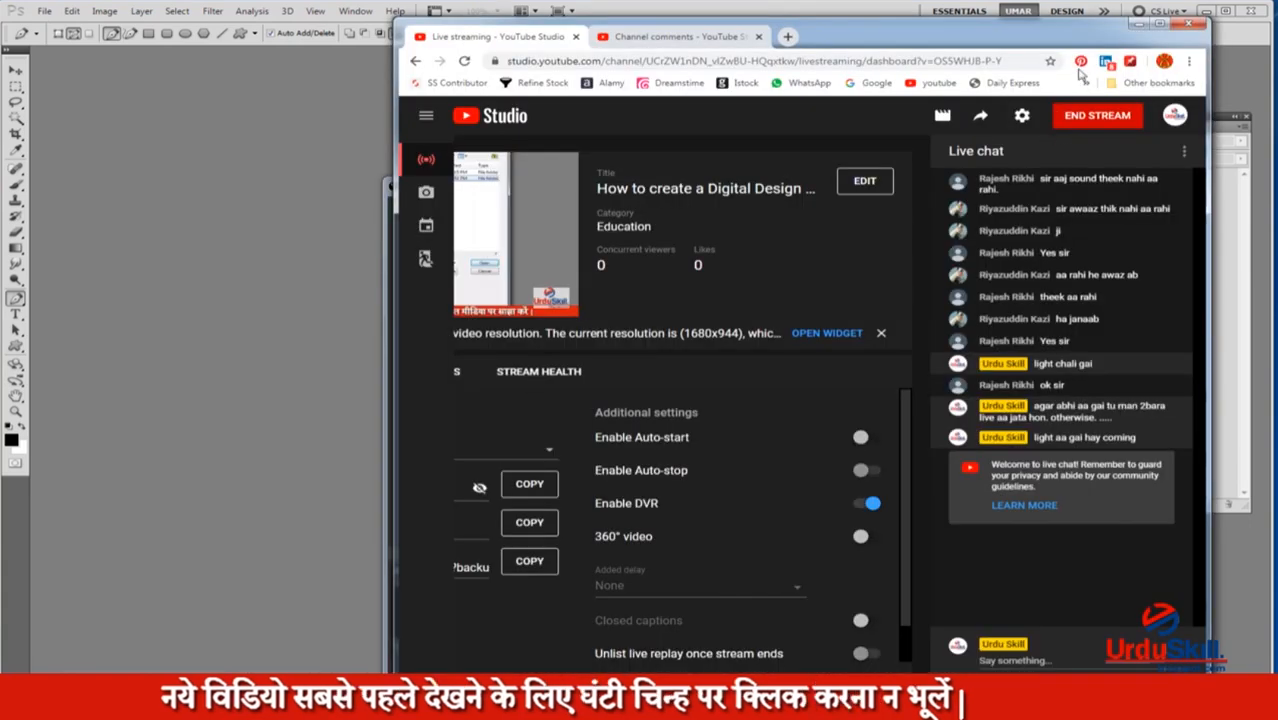
pyautogui.click(1163, 22)
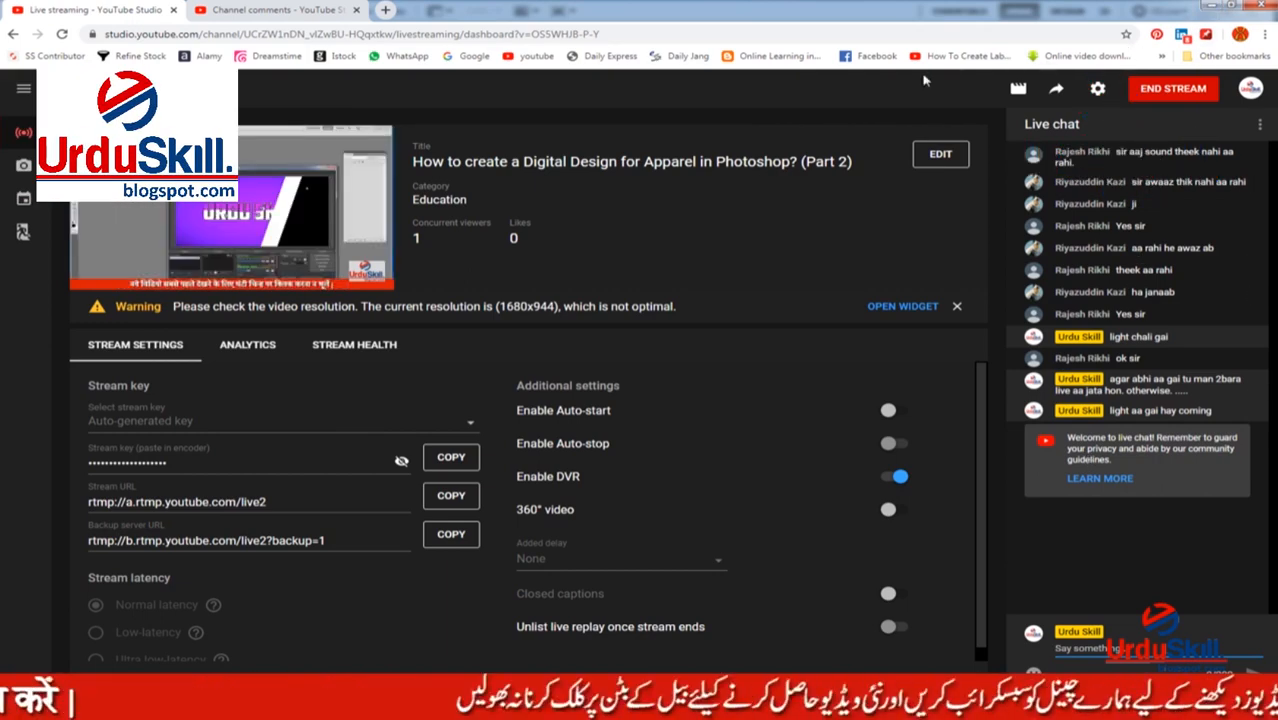
pyautogui.click(1212, 7)
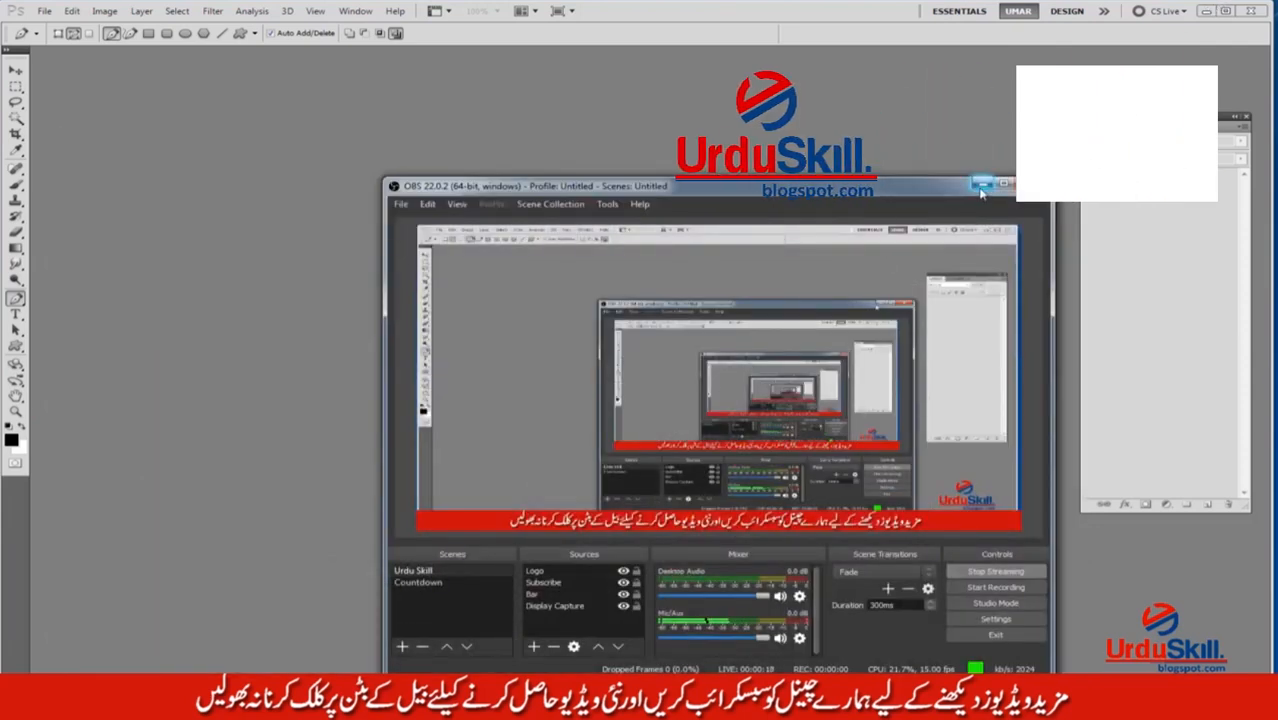
# Minimise the OBS window, browse the files to open in Photoshop and go into Digital and its D # 001 folder.
pyautogui.click(982, 186)
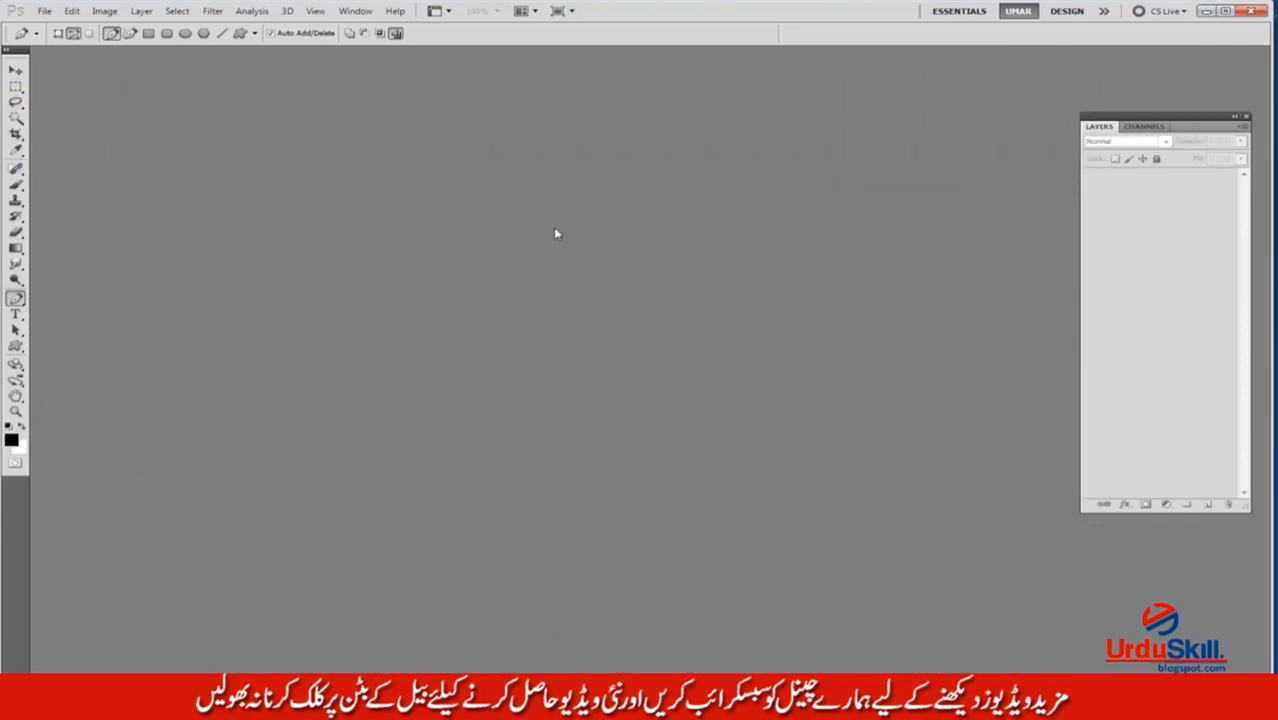
pyautogui.doubleClick(555, 230)
pyautogui.doubleClick(699, 180)
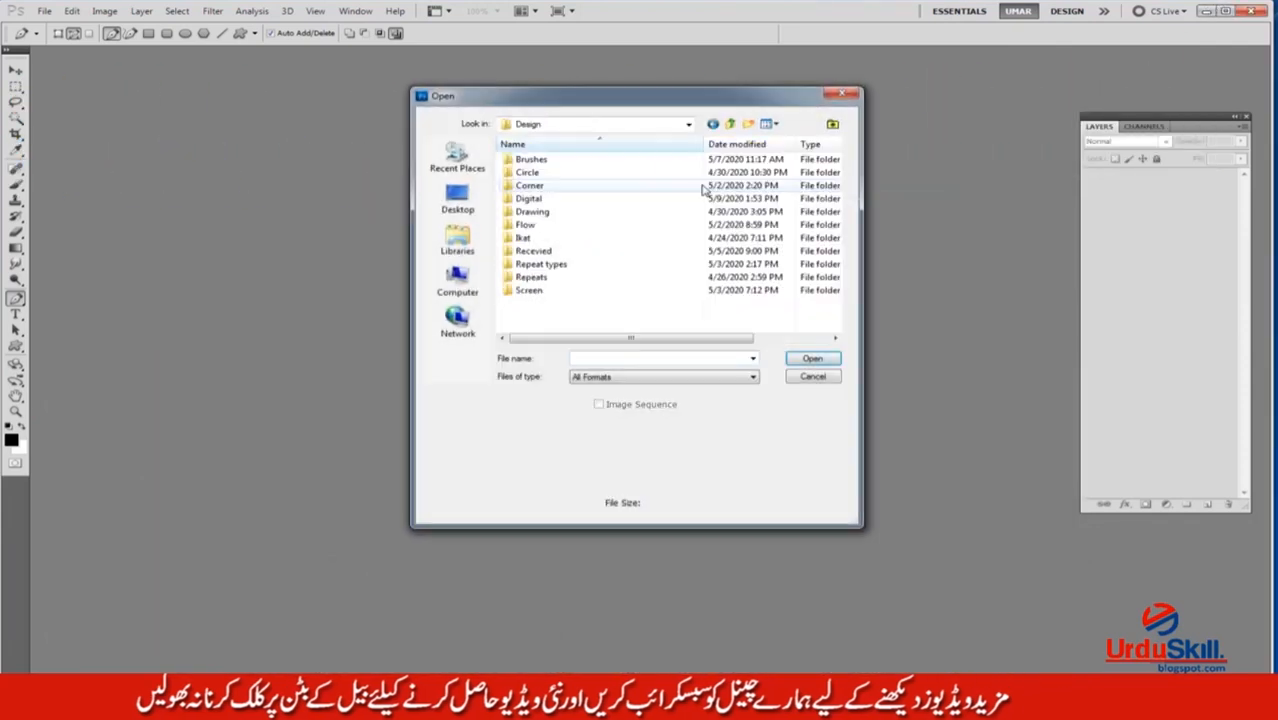
pyautogui.doubleClick(529, 199)
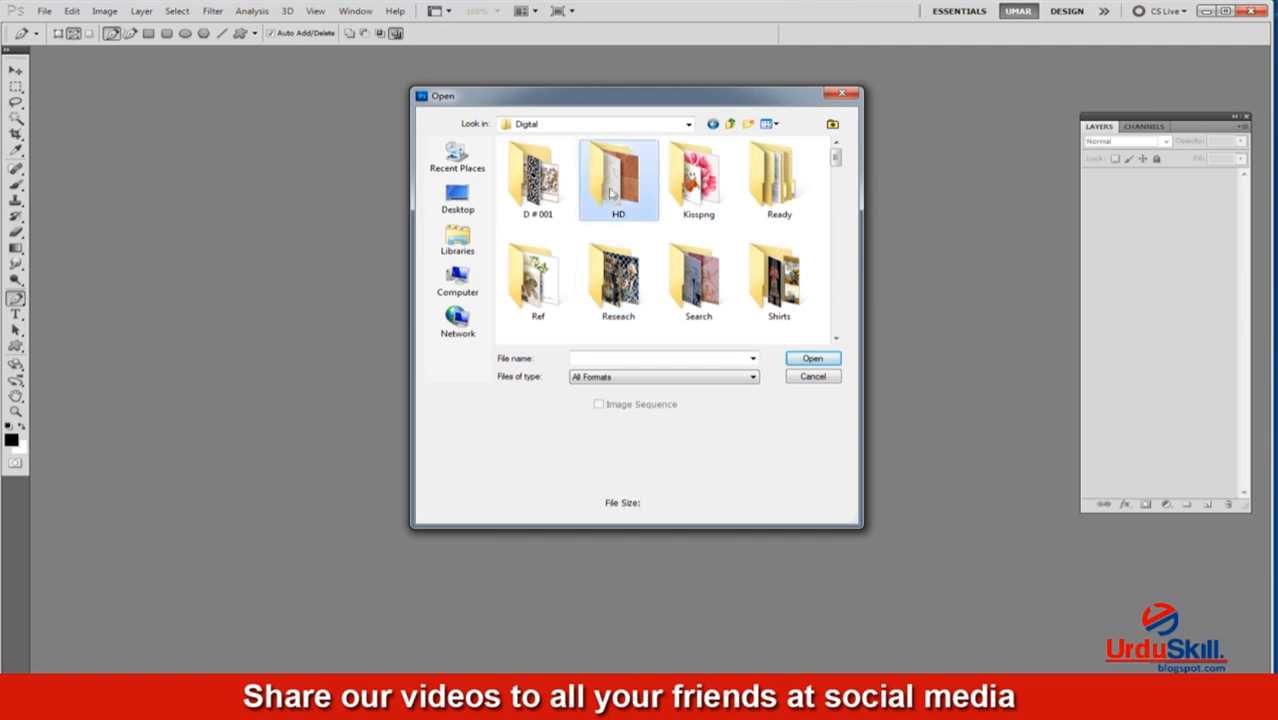
pyautogui.doubleClick(535, 195)
pyautogui.hotkey('alt', 'Tab')
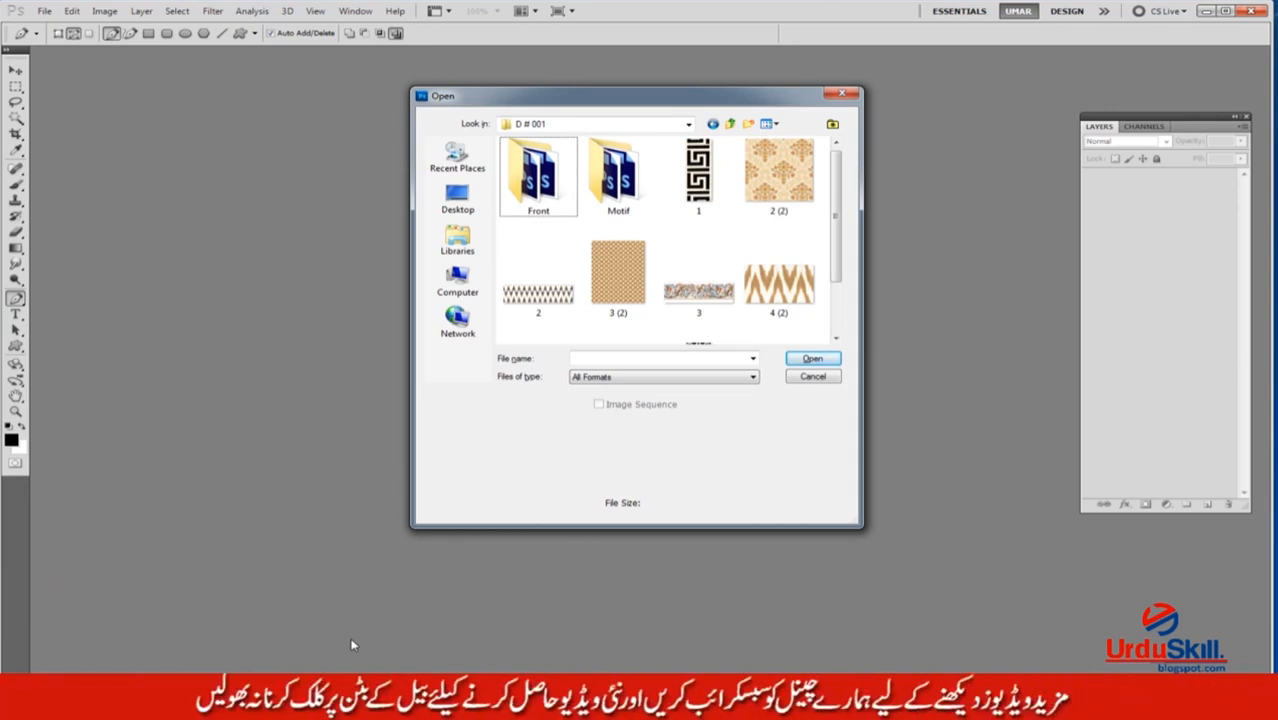
# Go up to the Digital folder, highlight D # 001 to check its contents and enter it again.
pyautogui.click(643, 196)
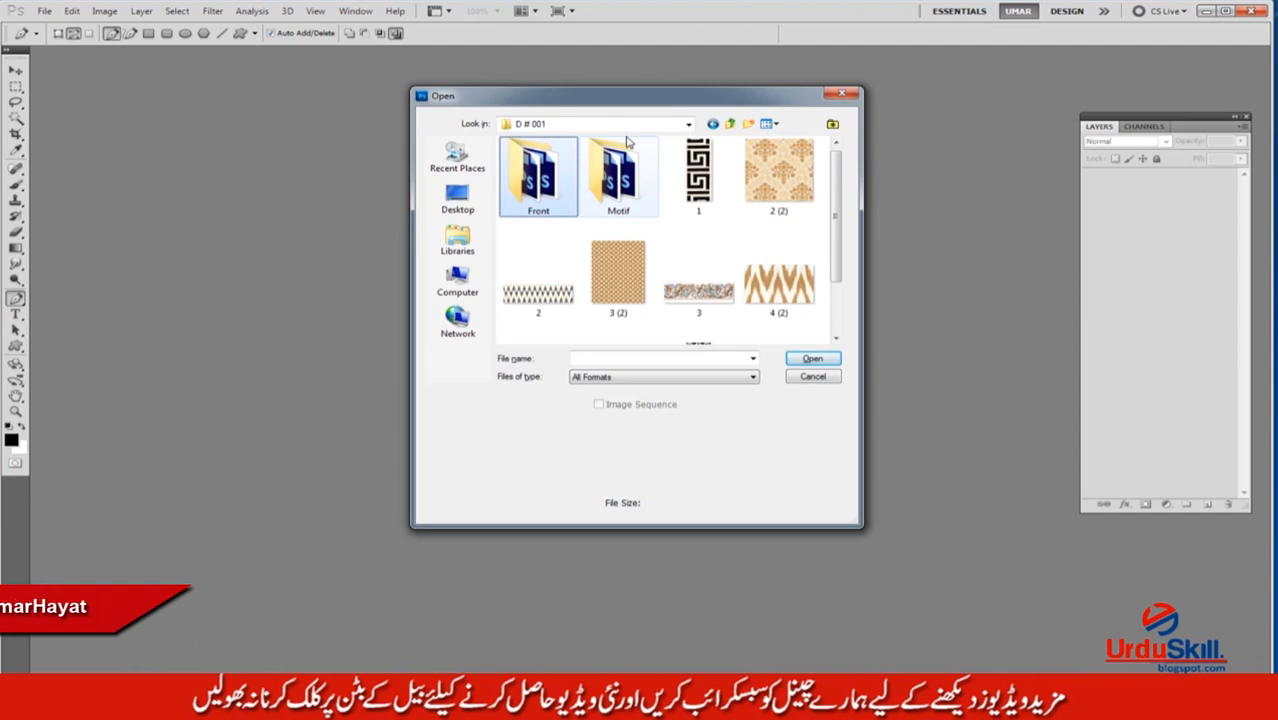
pyautogui.press('BackSpace')
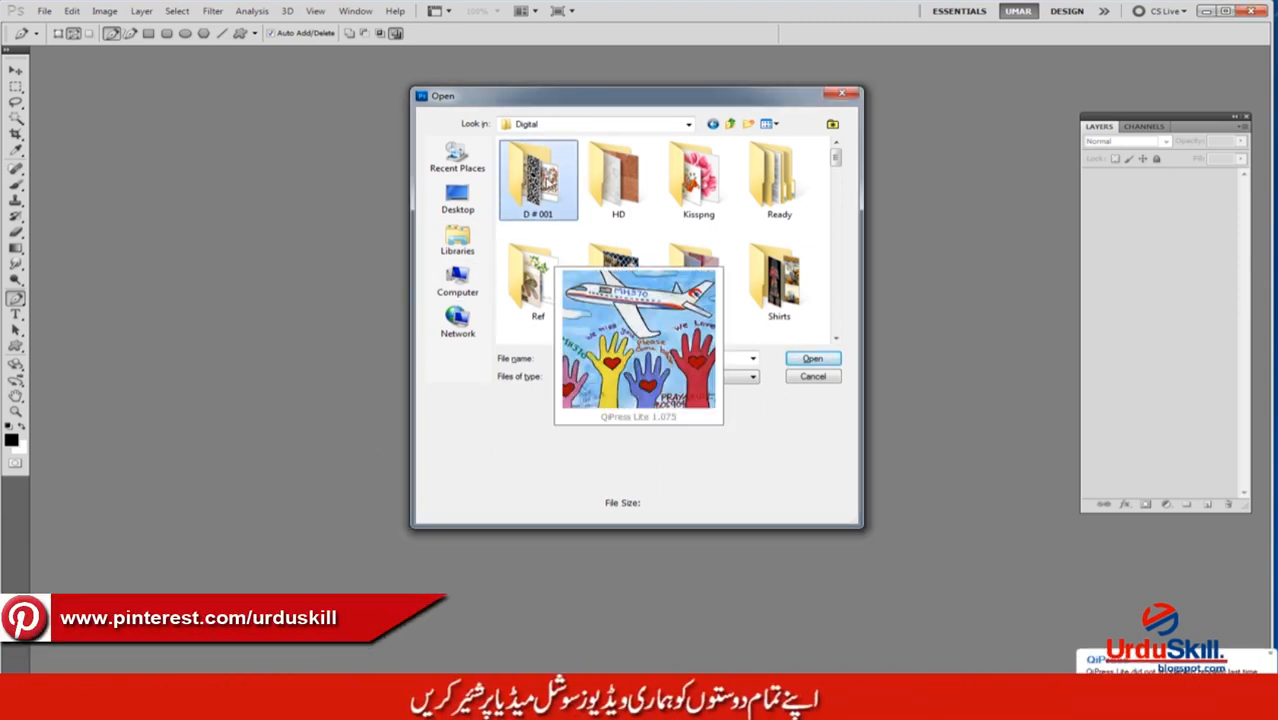
pyautogui.click(676, 106)
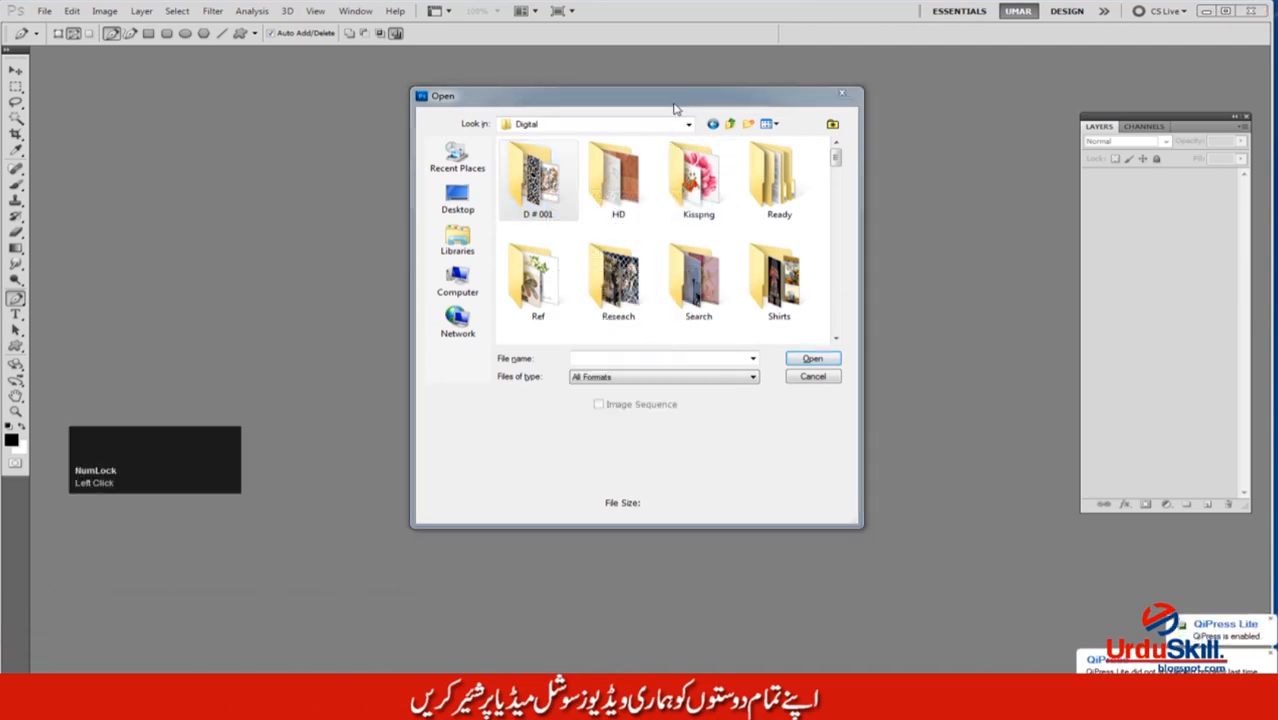
pyautogui.click(540, 185)
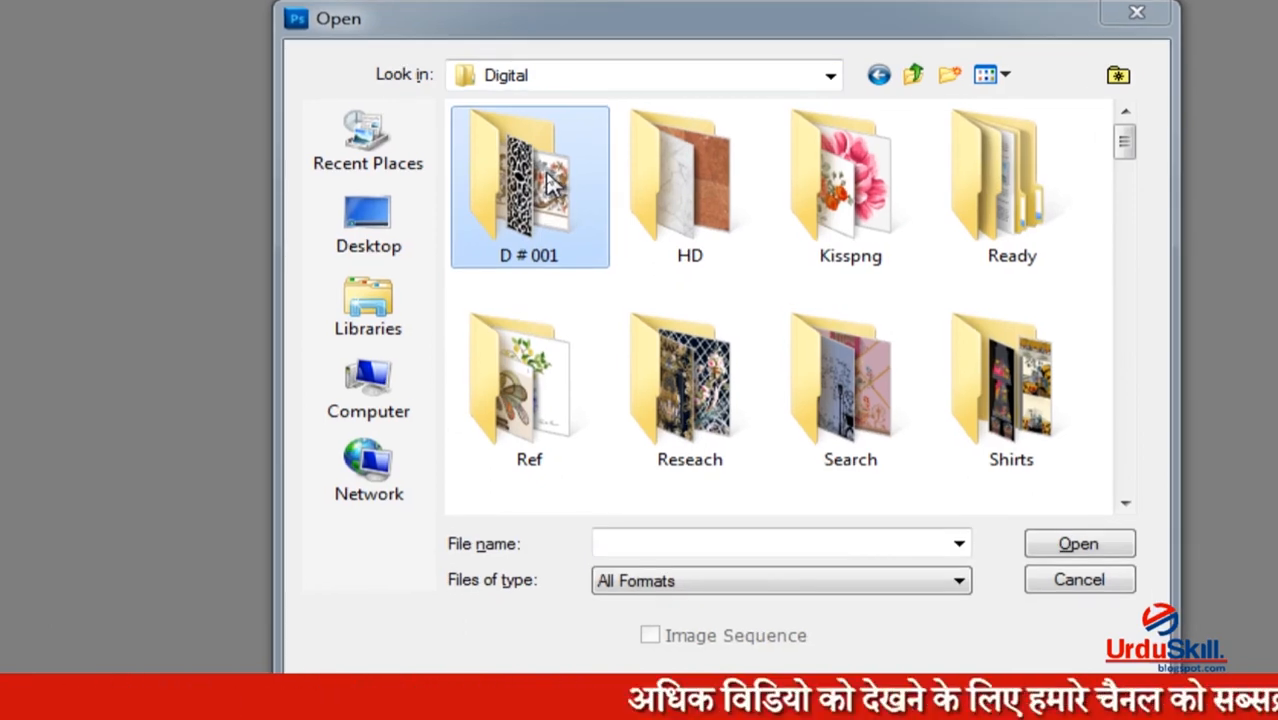
pyautogui.click(558, 266)
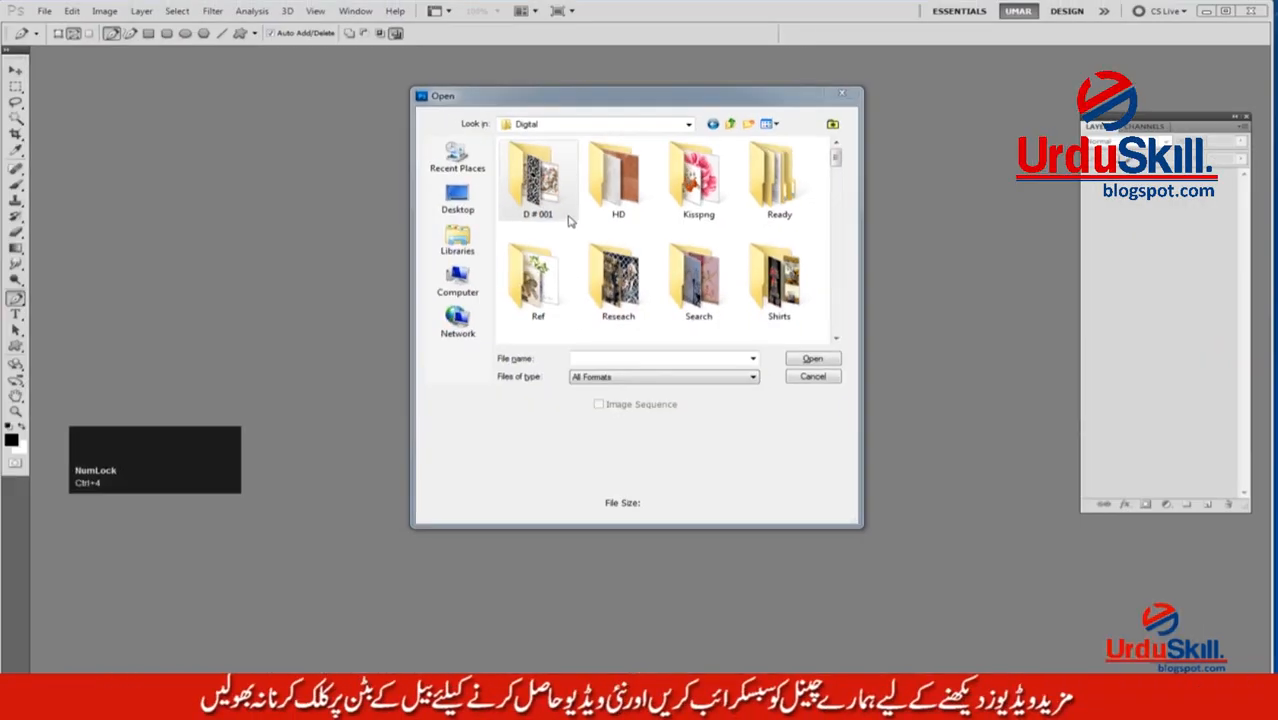
pyautogui.click(569, 221)
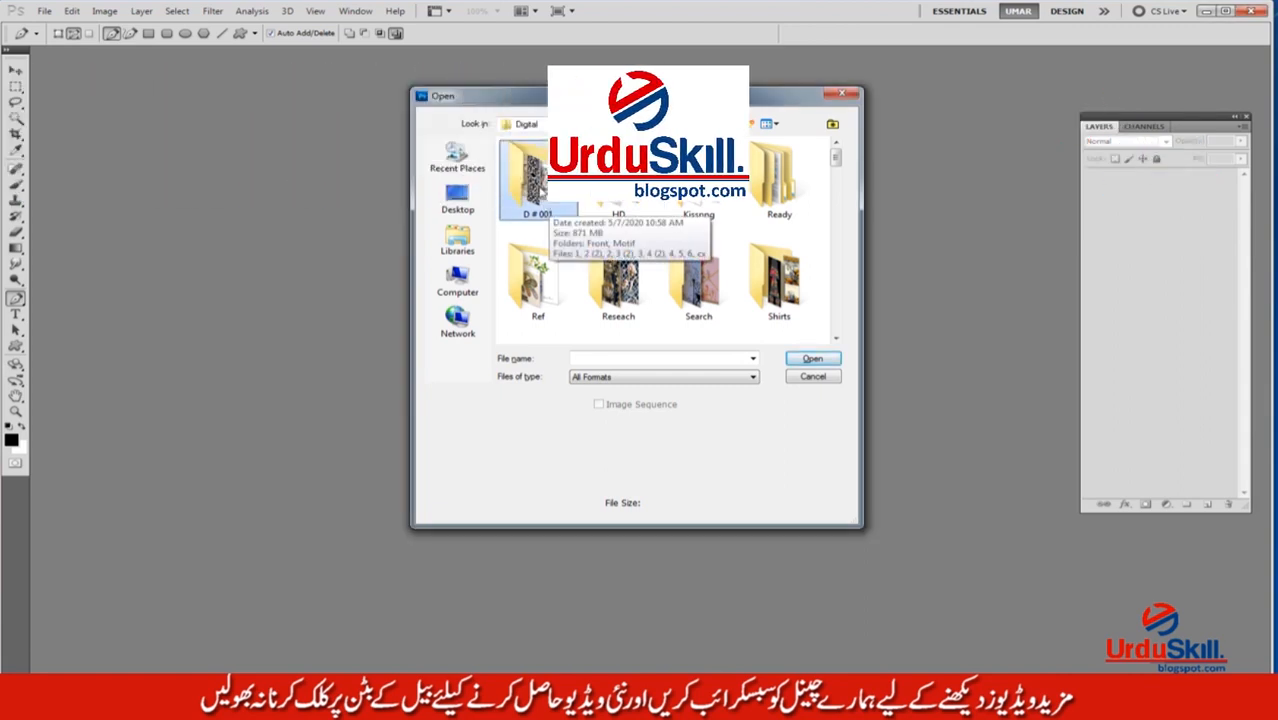
pyautogui.press('Return')
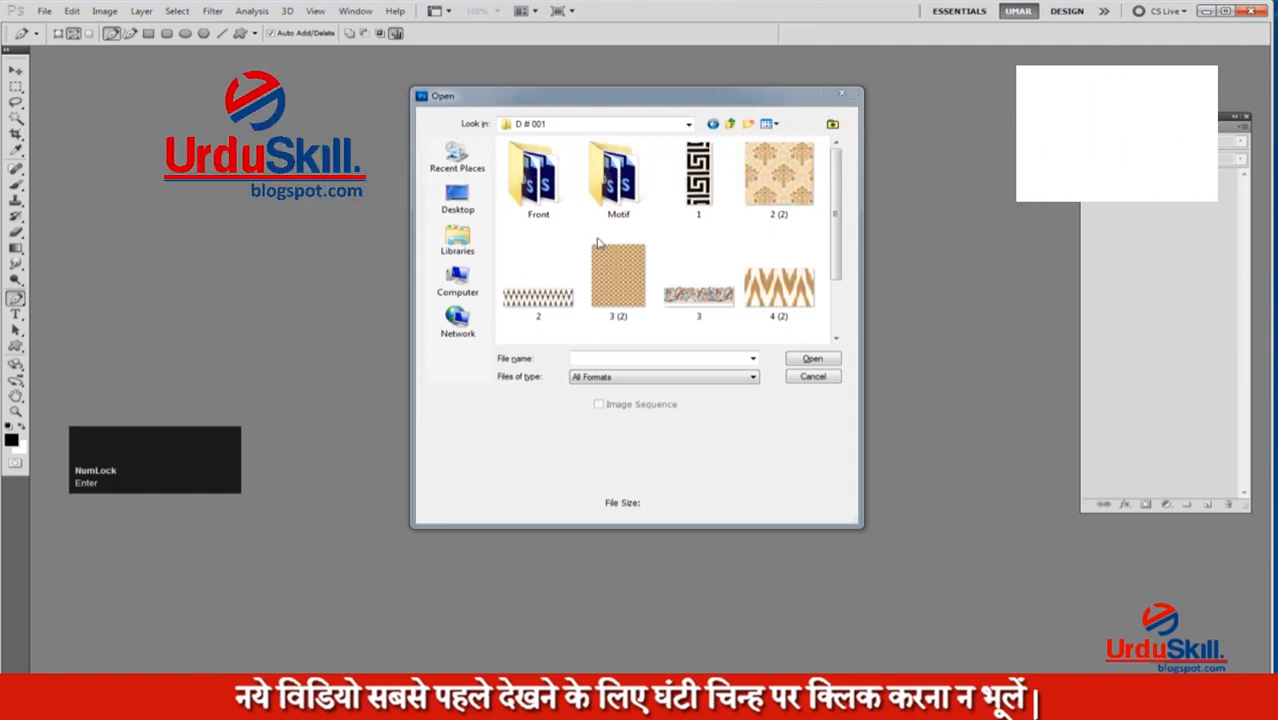
# Open the Motif folder, highlight file 002 and return to the D # 001 folder.
pyautogui.click(623, 187)
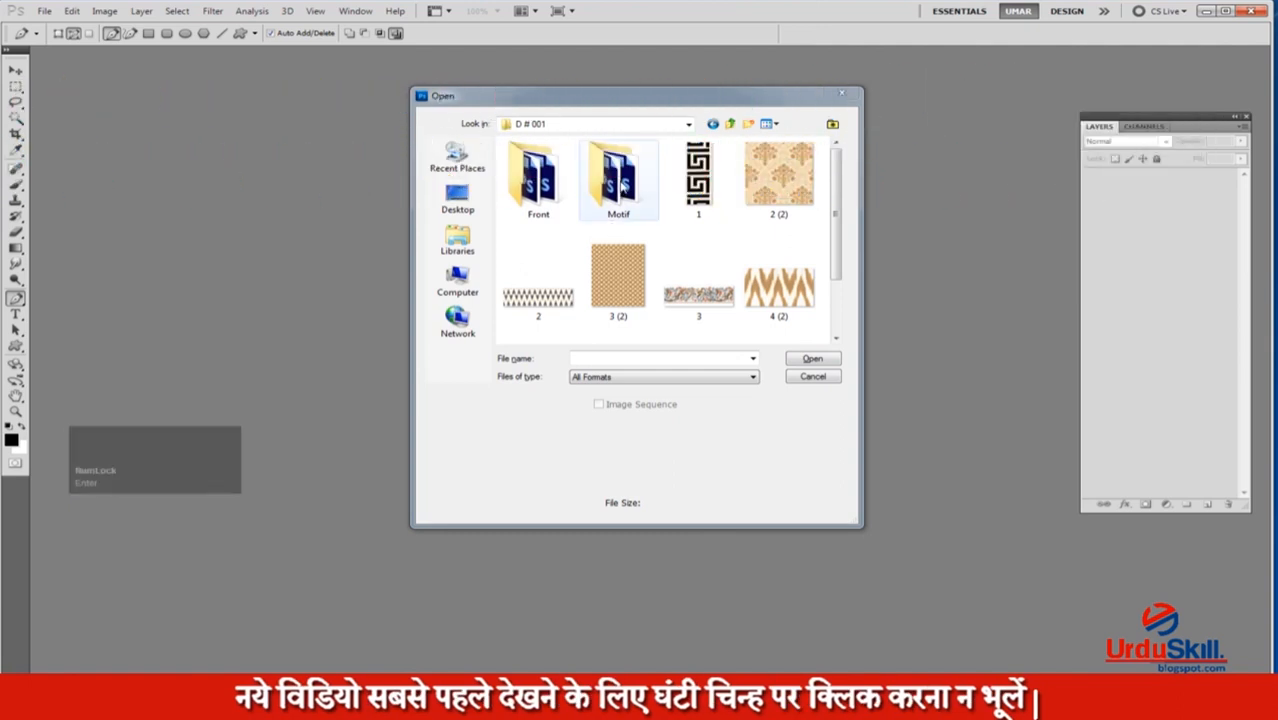
pyautogui.press('Return')
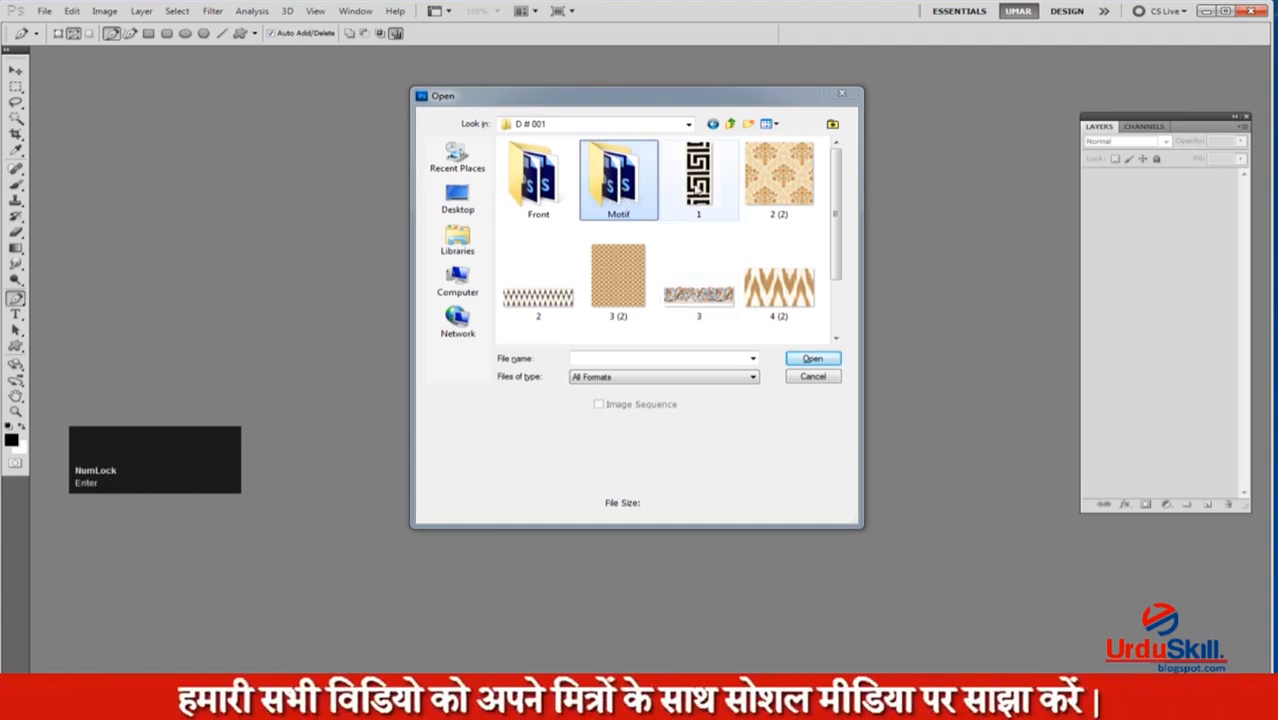
pyautogui.click(698, 180)
pyautogui.click(618, 190)
pyautogui.press('Return')
pyautogui.click(632, 188)
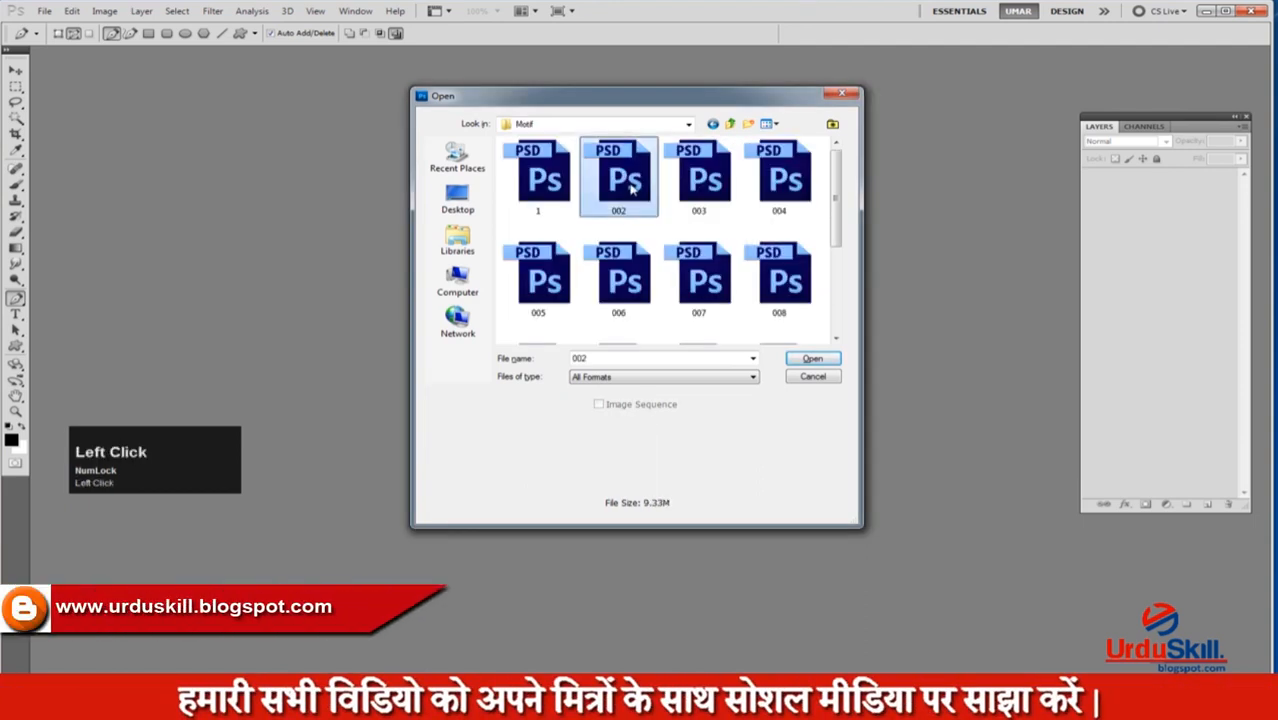
pyautogui.press('BackSpace')
# Remove the loose TIFF files, such as cx, 1, 2 (2) and 3, from D # 001, keeping the Front and Motif folders.
pyautogui.moveTo(838, 252); pyautogui.dragTo(832, 170)
pyautogui.click(718, 182)
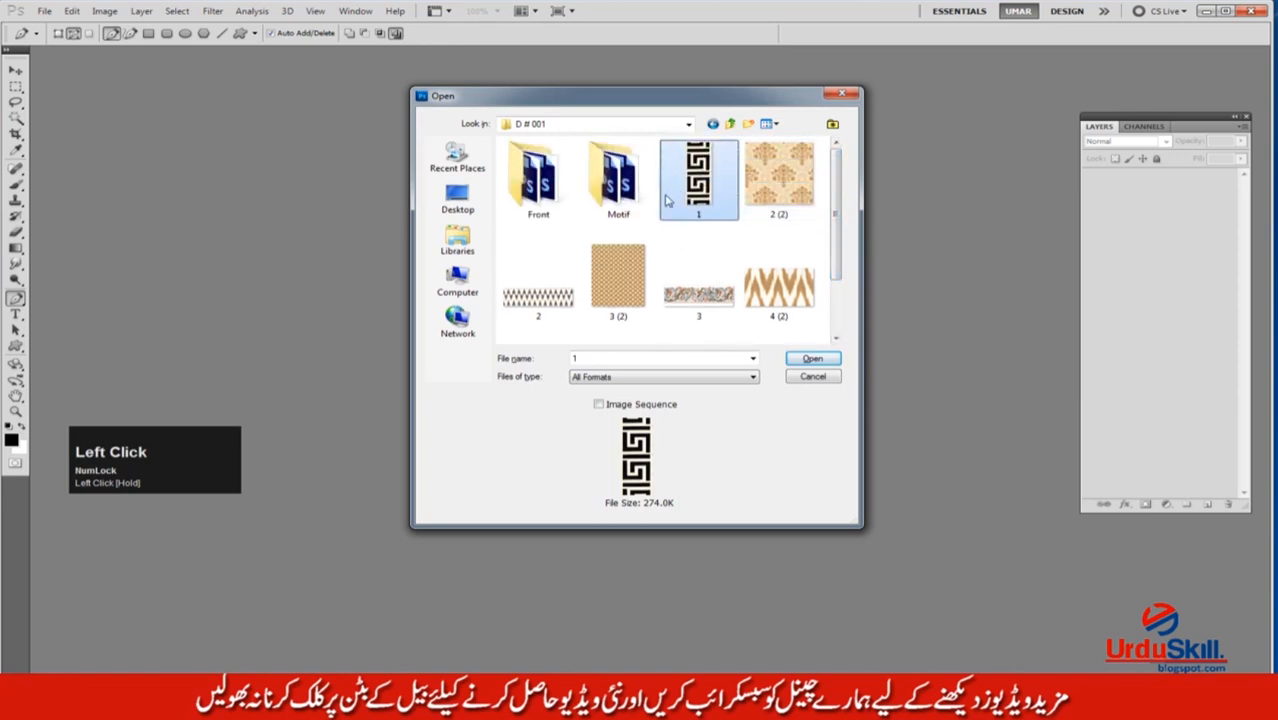
pyautogui.click(622, 195)
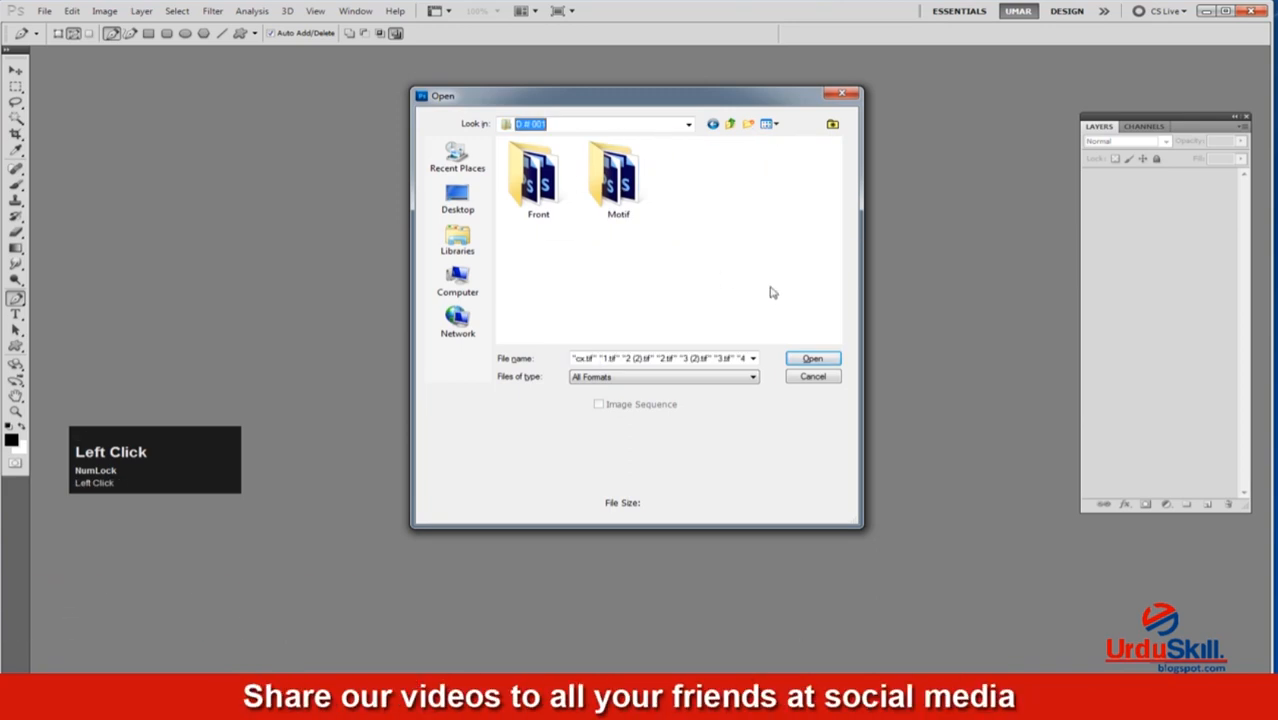
pyautogui.click(625, 190)
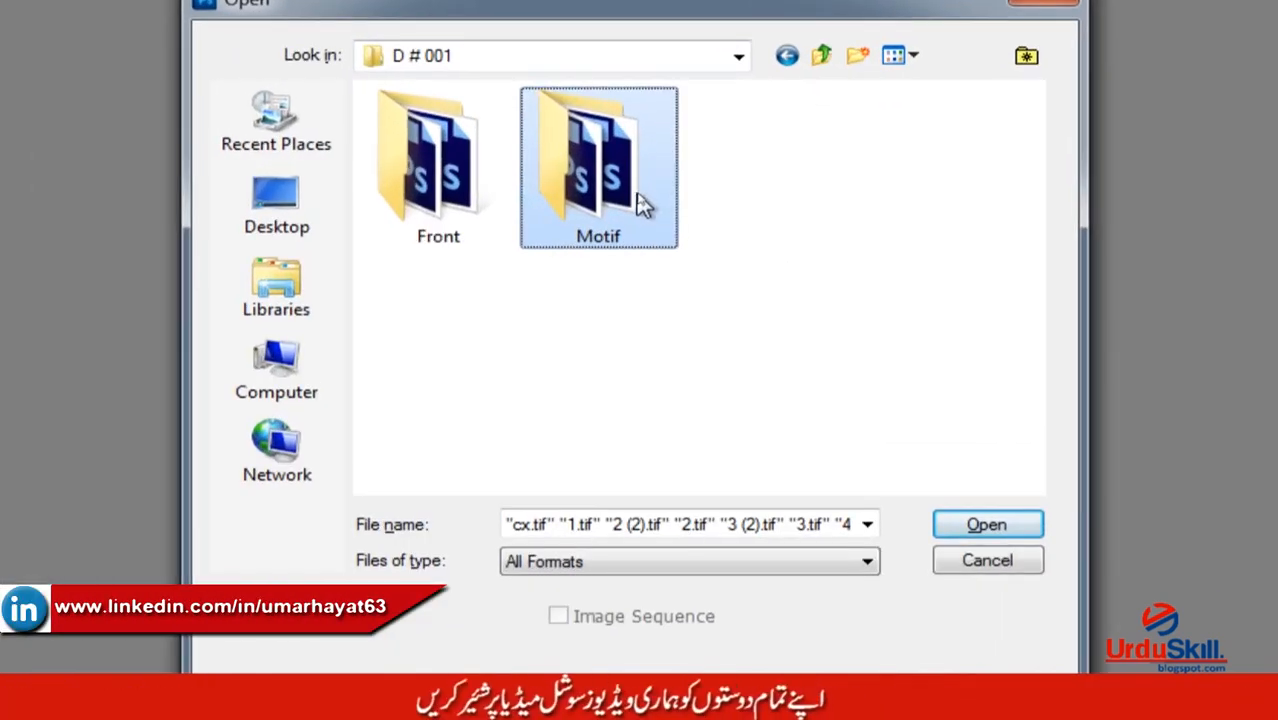
# Rename the Front folder as Shirt and check the files inside it.
pyautogui.click(432, 212)
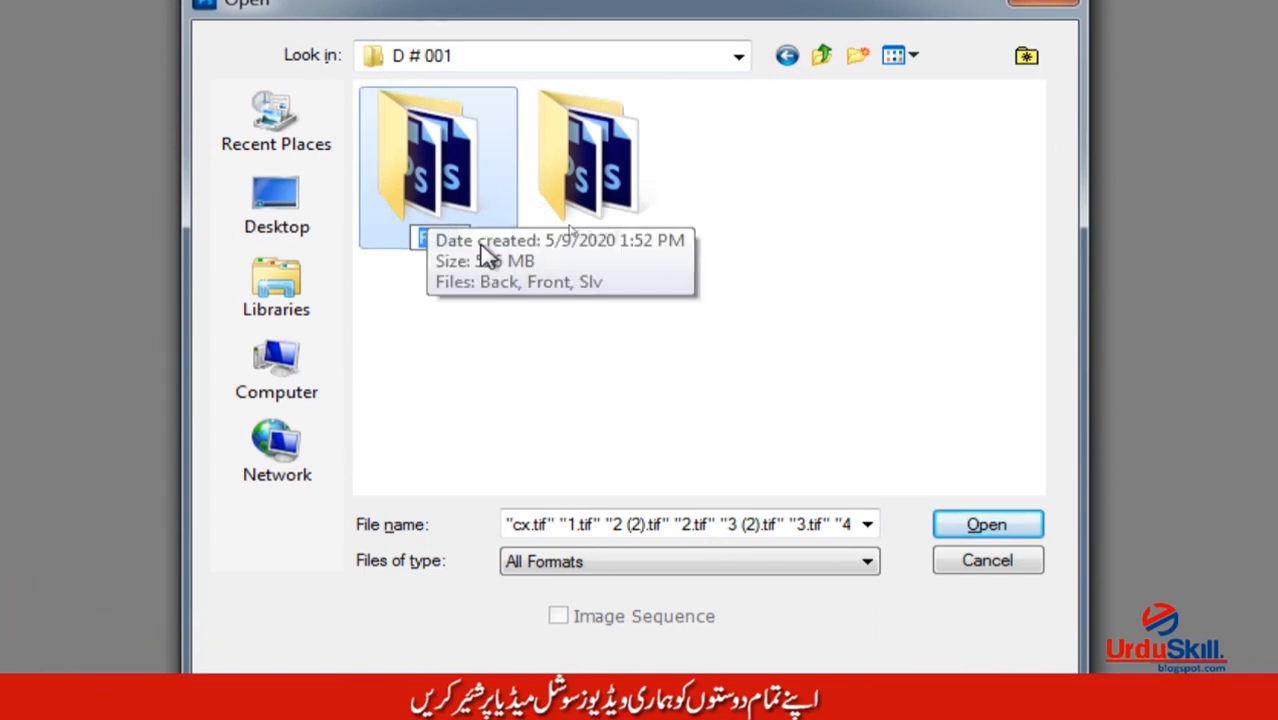
pyautogui.press('F2')
pyautogui.write('Shi')
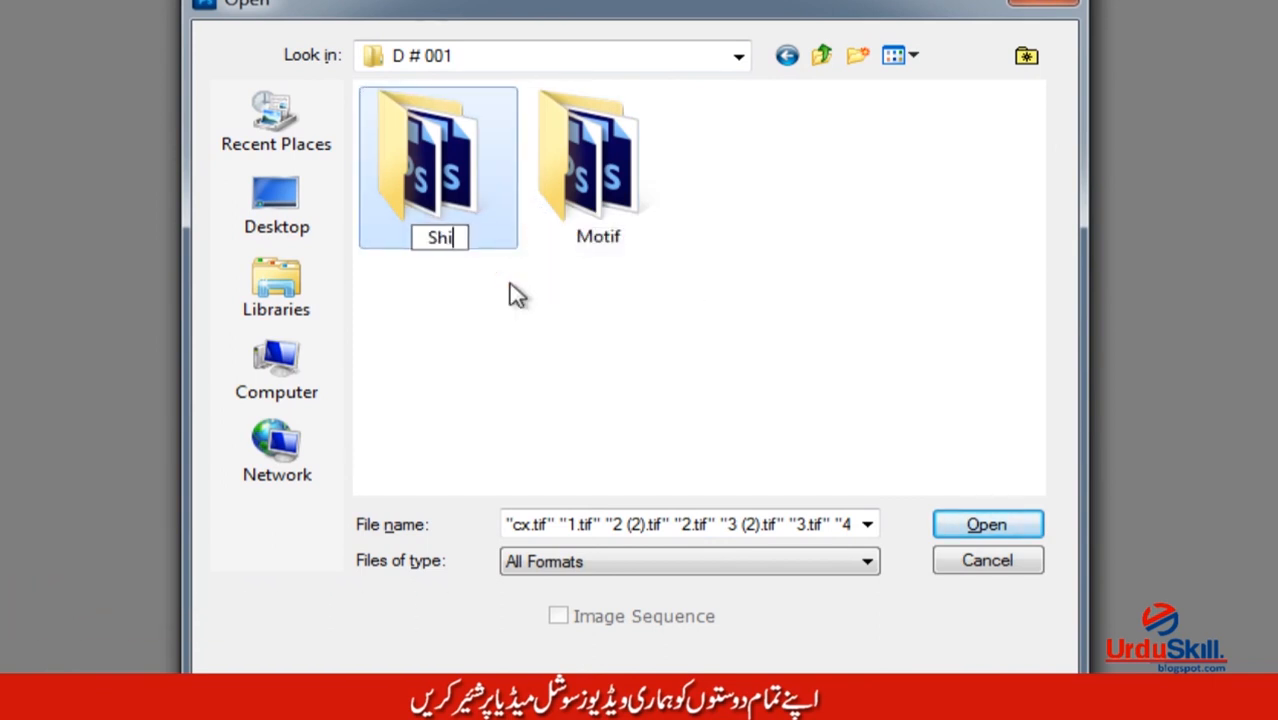
pyautogui.write('r')
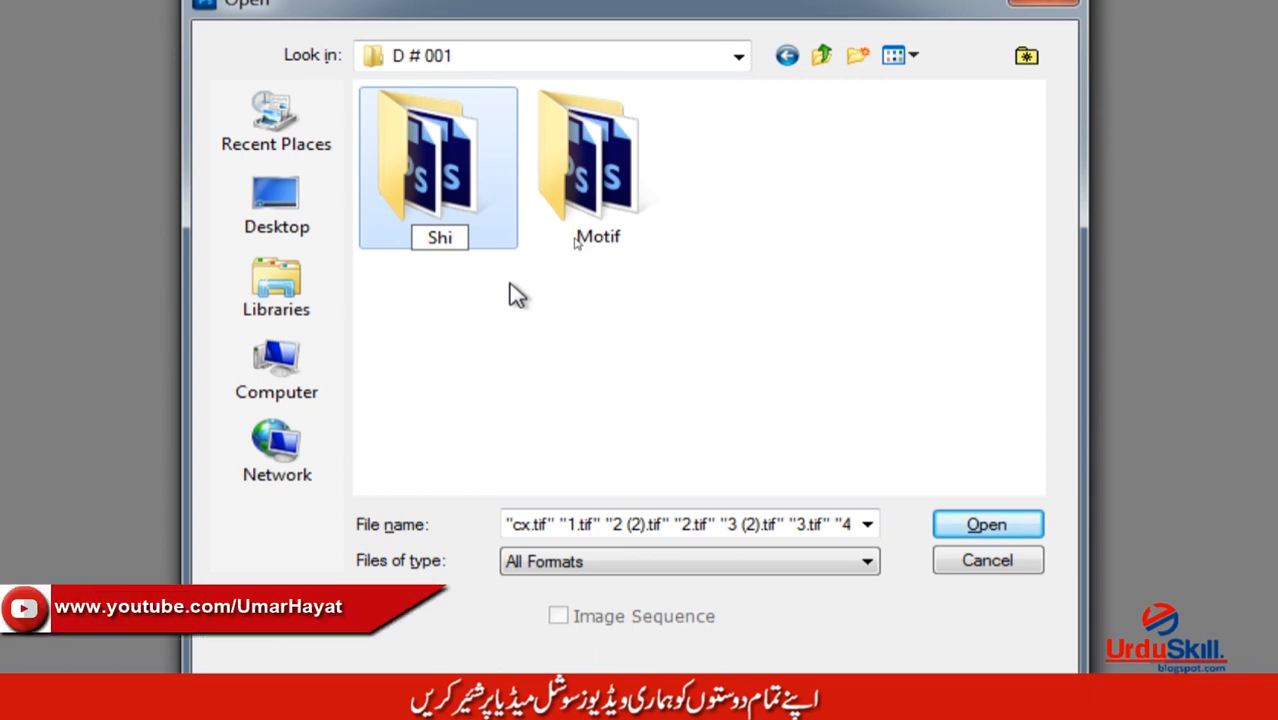
pyautogui.write('t')
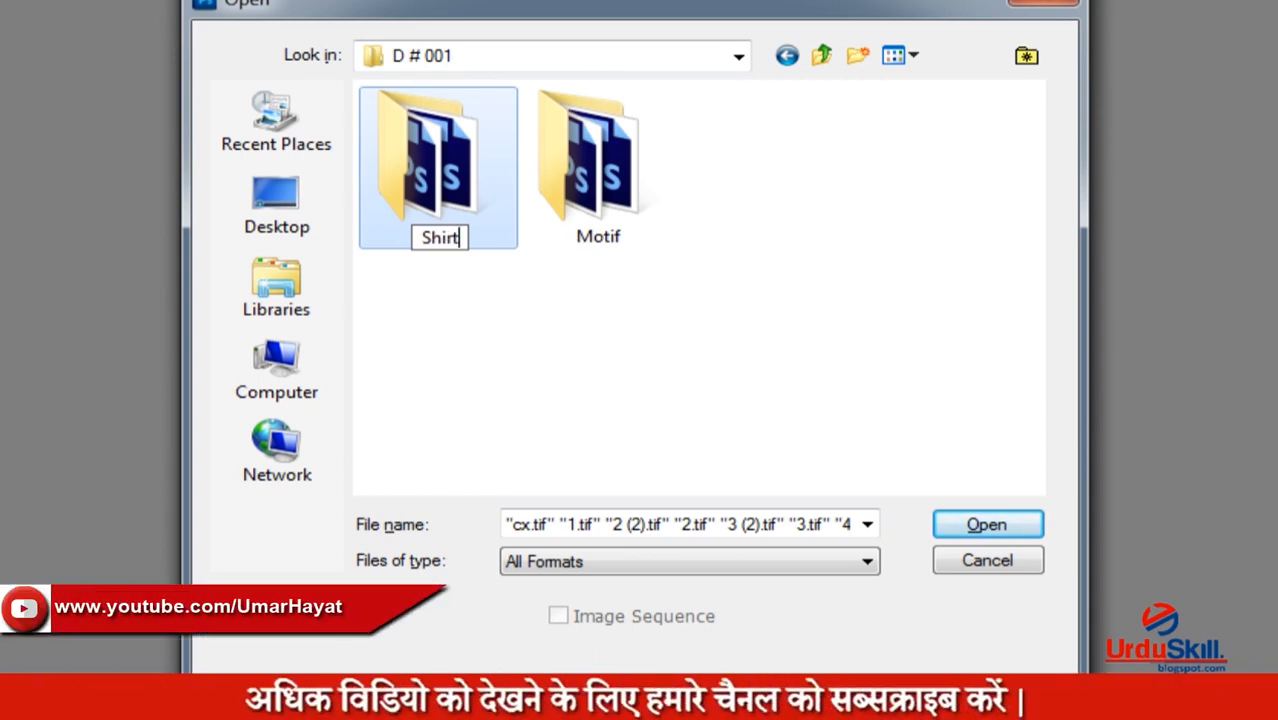
pyautogui.click(576, 368)
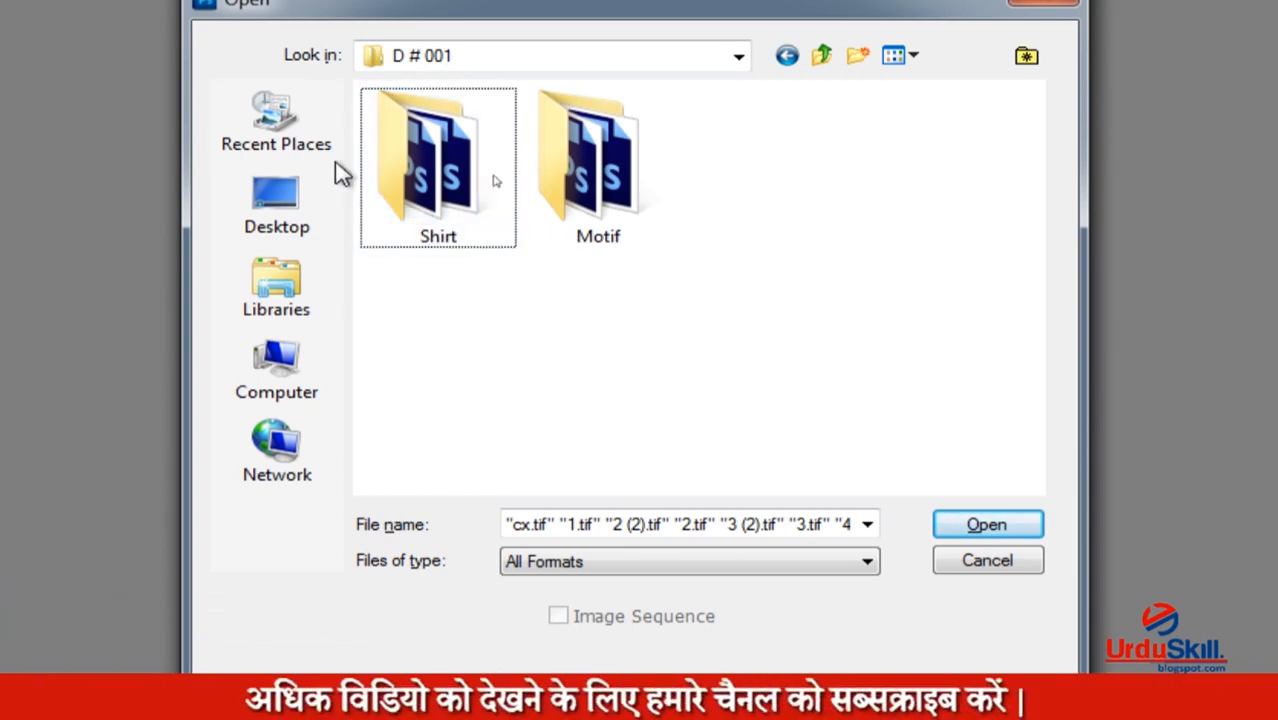
pyautogui.doubleClick(453, 170)
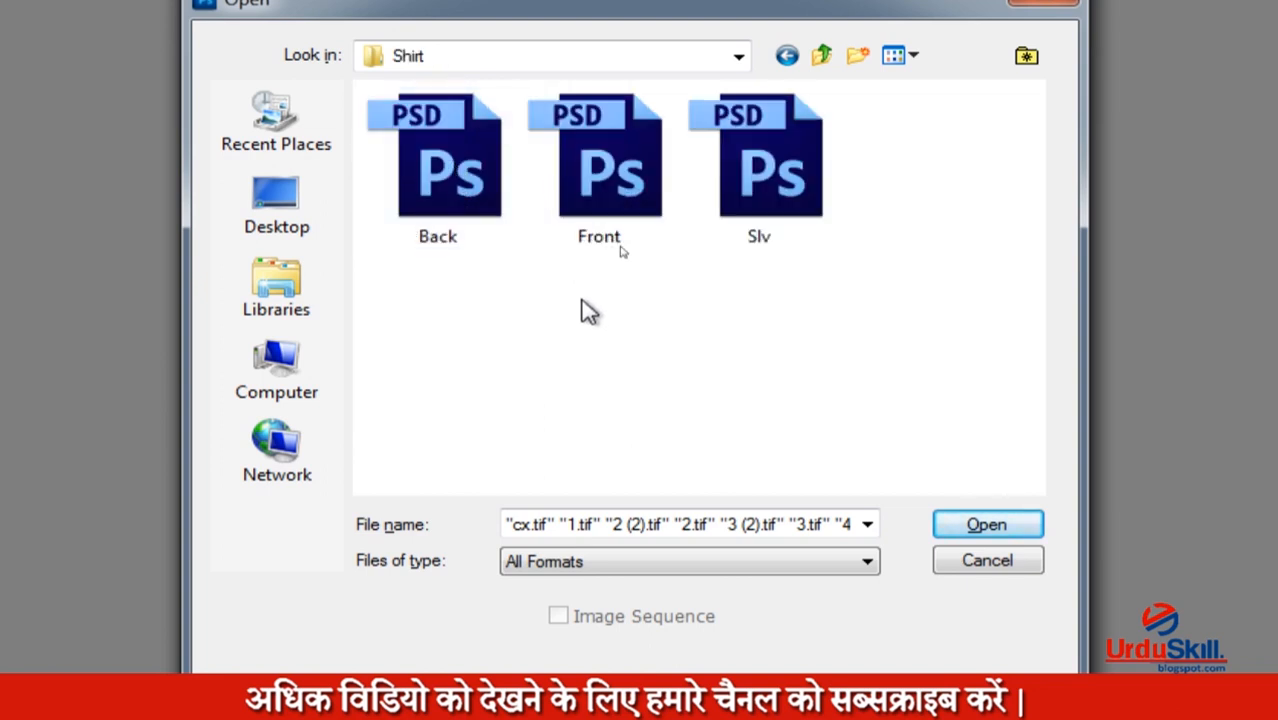
pyautogui.press('BackSpace')
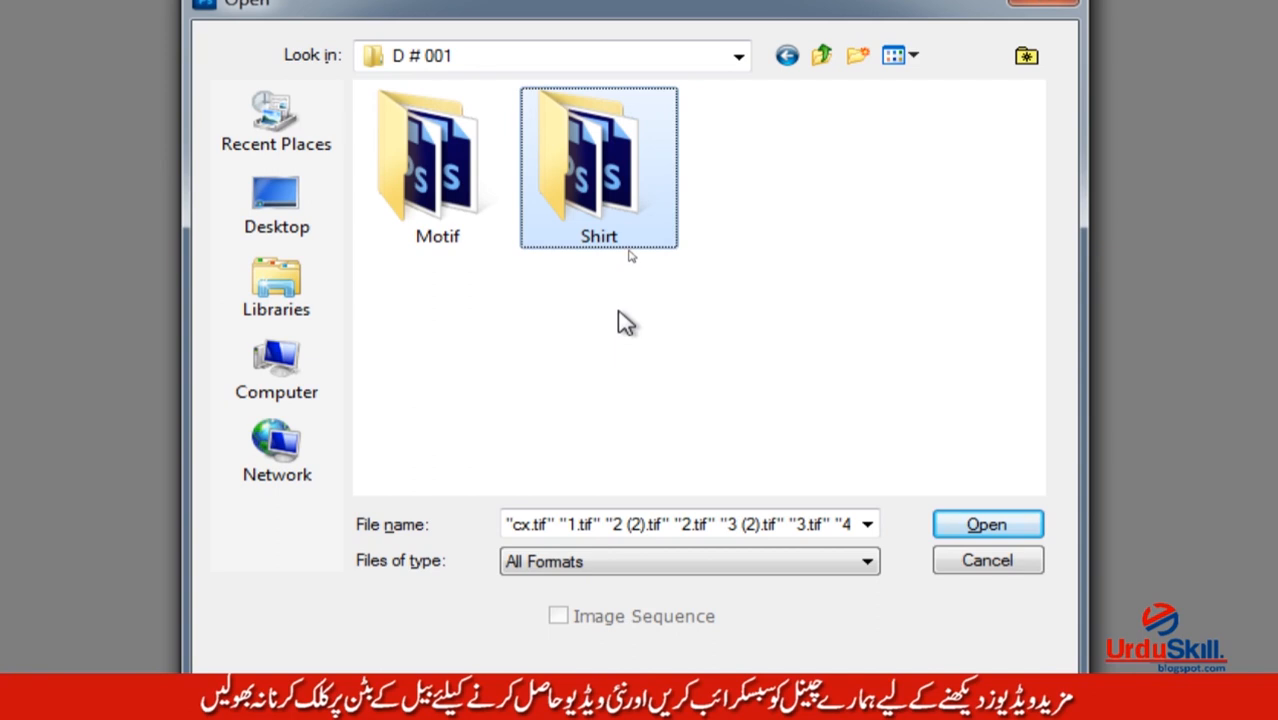
# Open the Motif folder and examine the previews of its PSD motifs, from 004 and 012 back through 005.
pyautogui.doubleClick(435, 175)
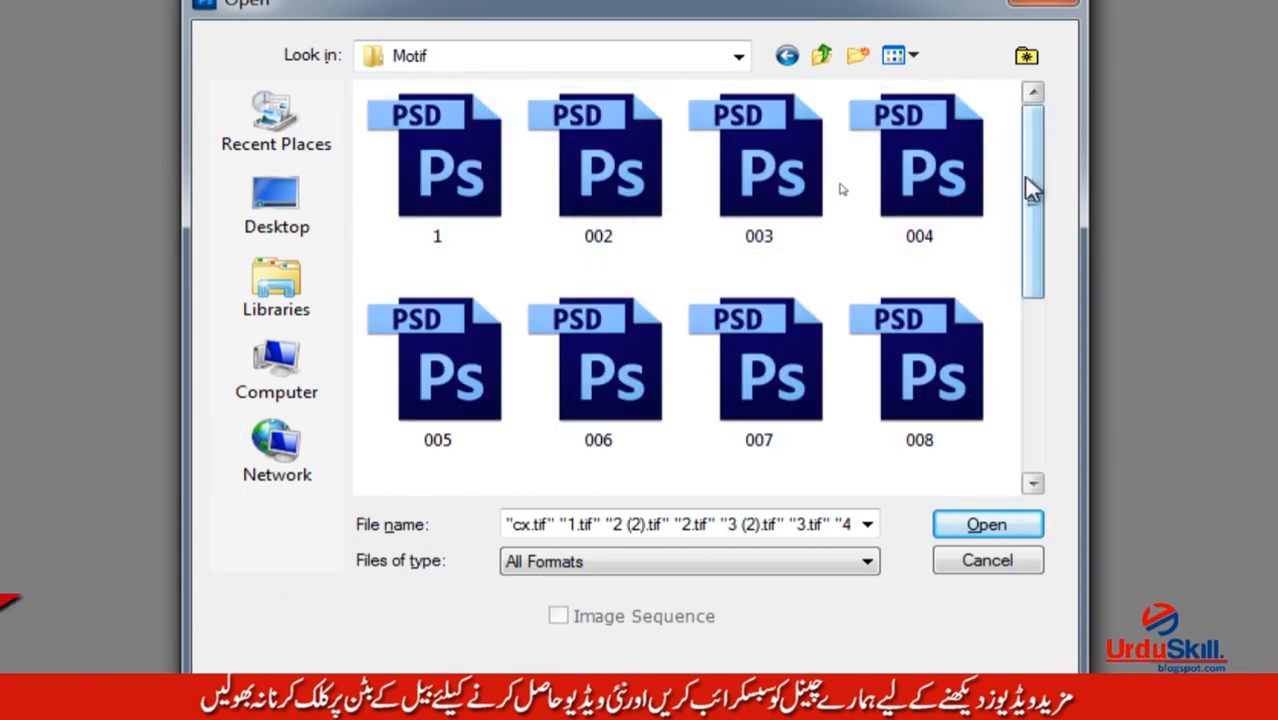
pyautogui.click(950, 190)
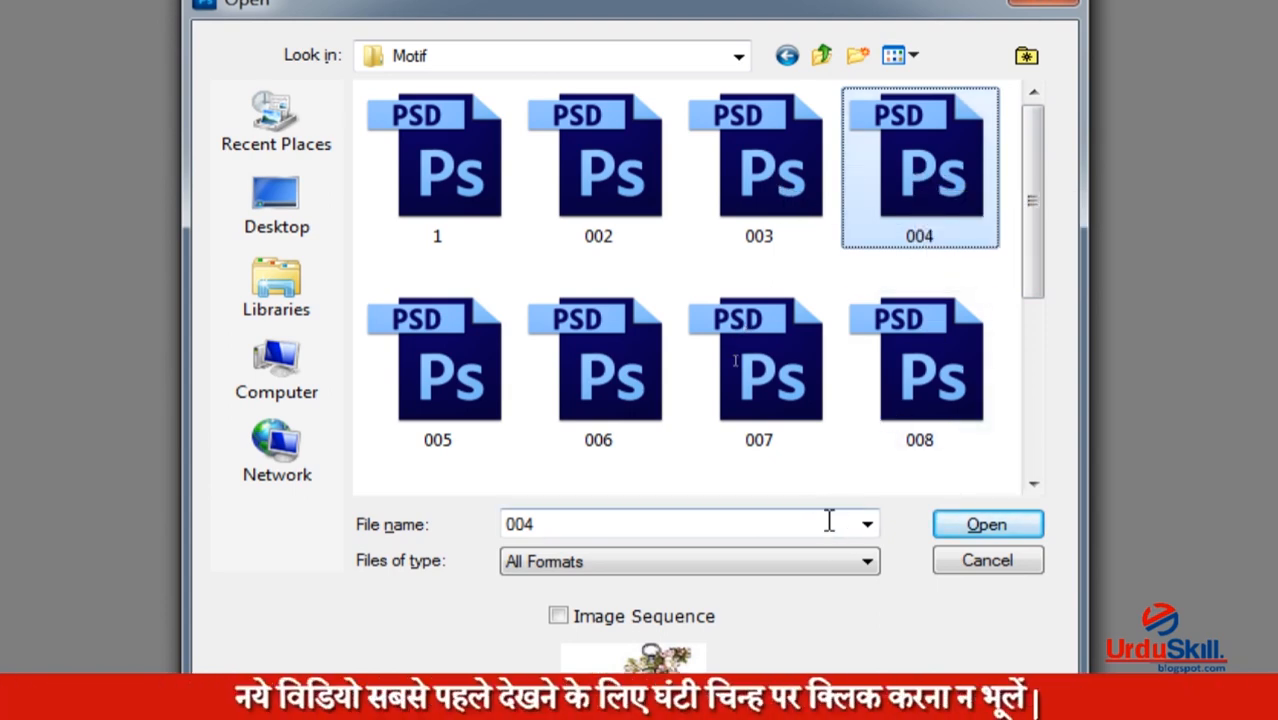
pyautogui.press('Down')
pyautogui.press('Down')
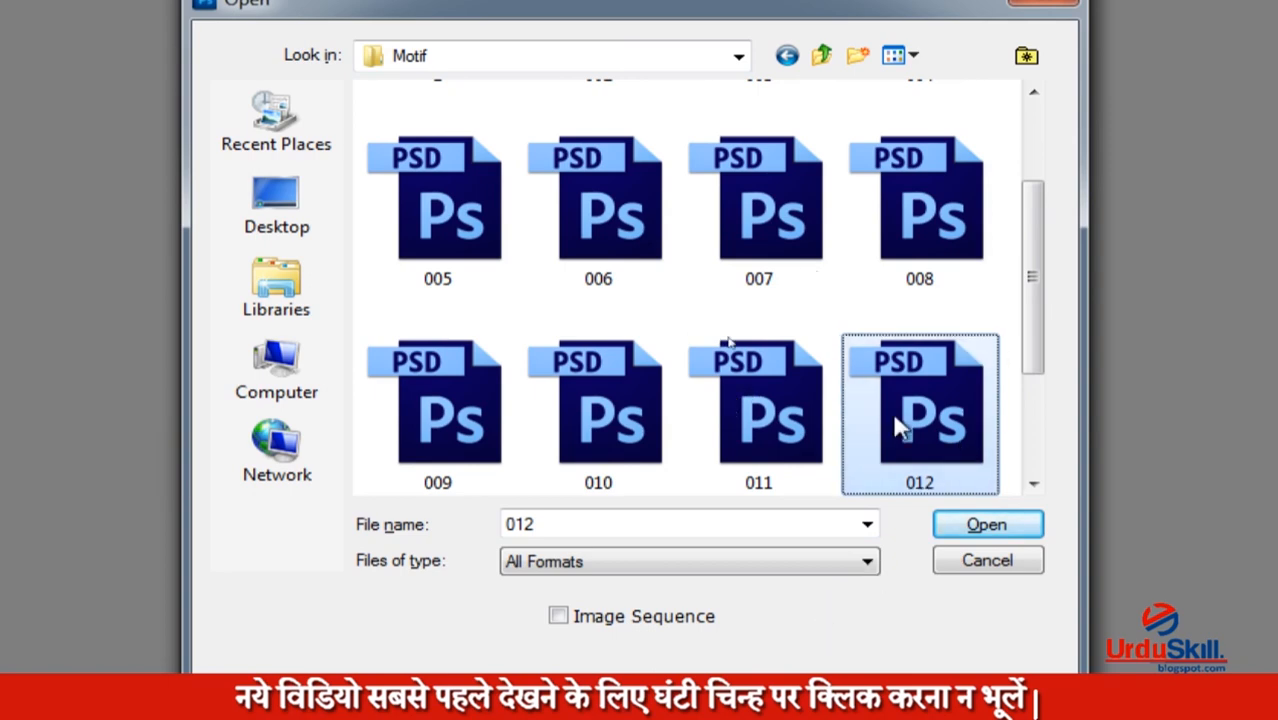
pyautogui.press('Left')
pyautogui.press('Left')
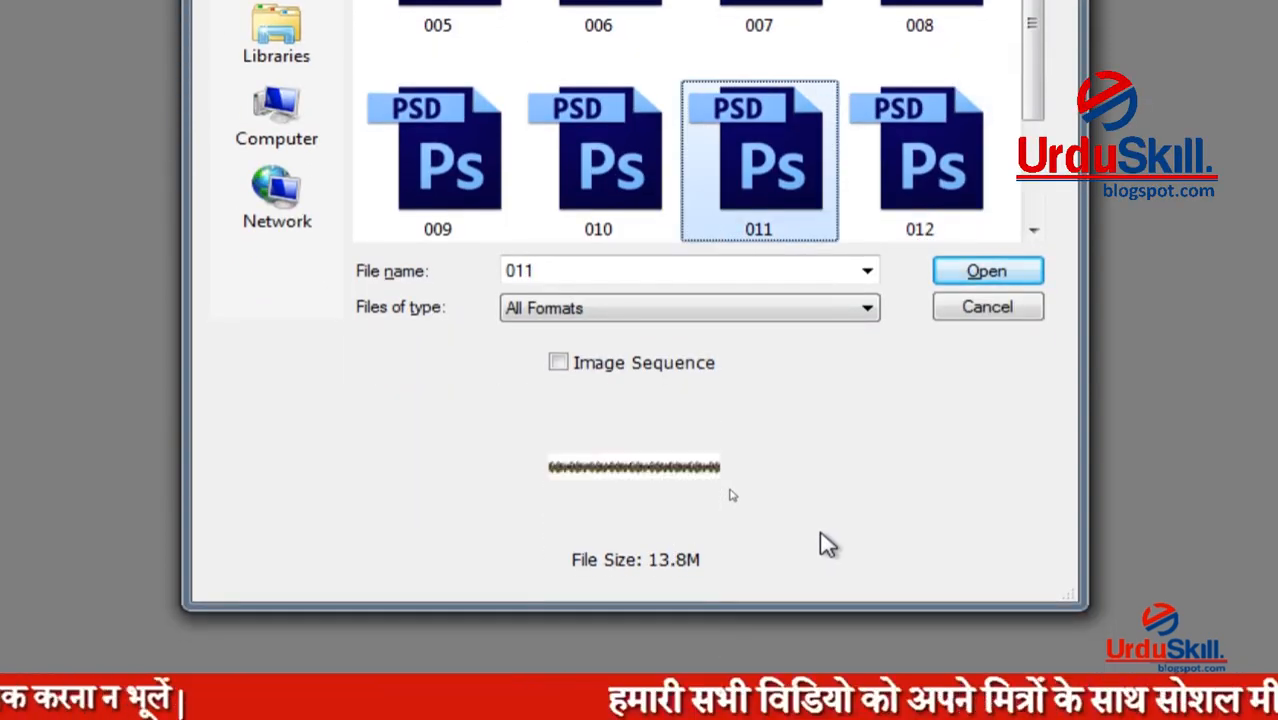
pyautogui.press('Left')
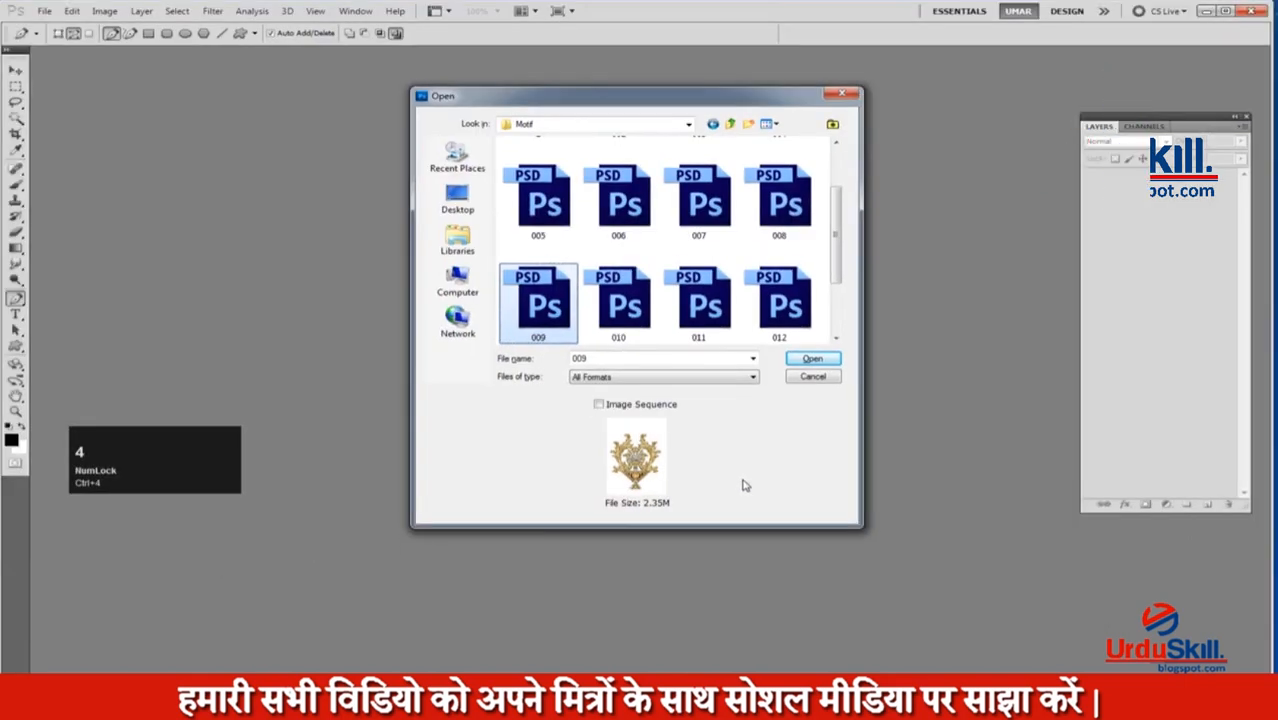
pyautogui.click(826, 43)
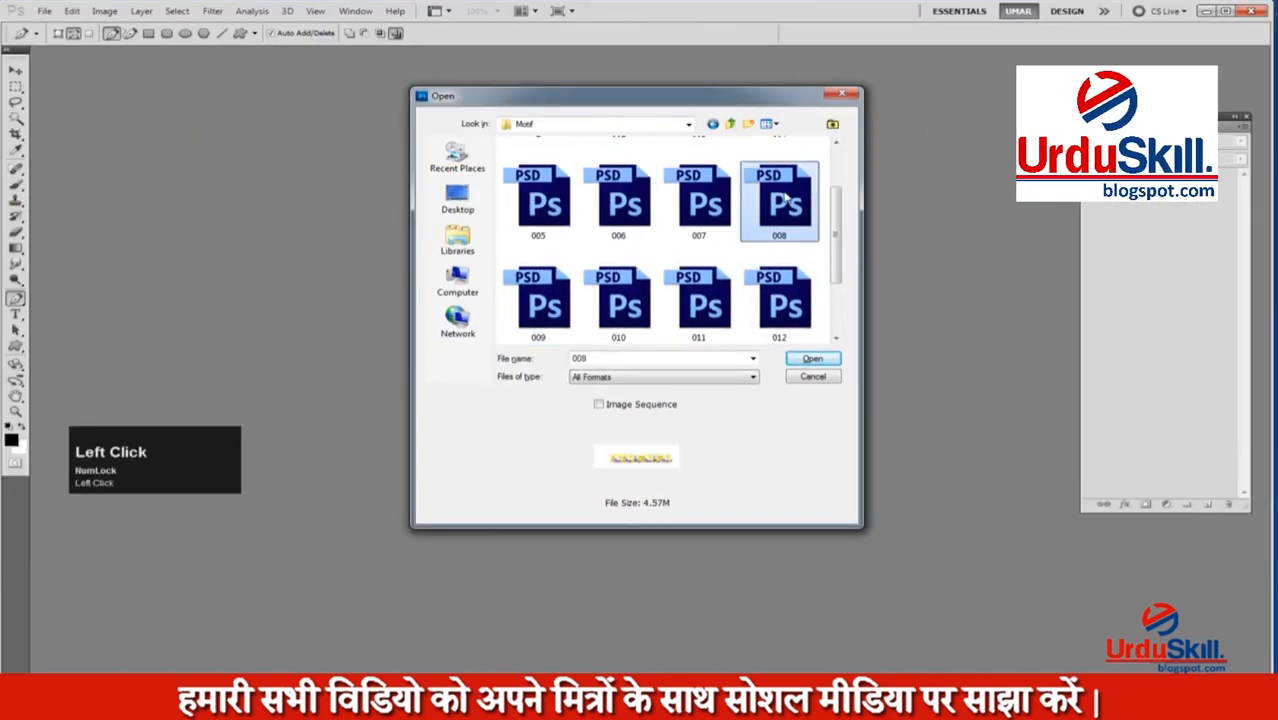
pyautogui.press('Left')
pyautogui.press('Left')
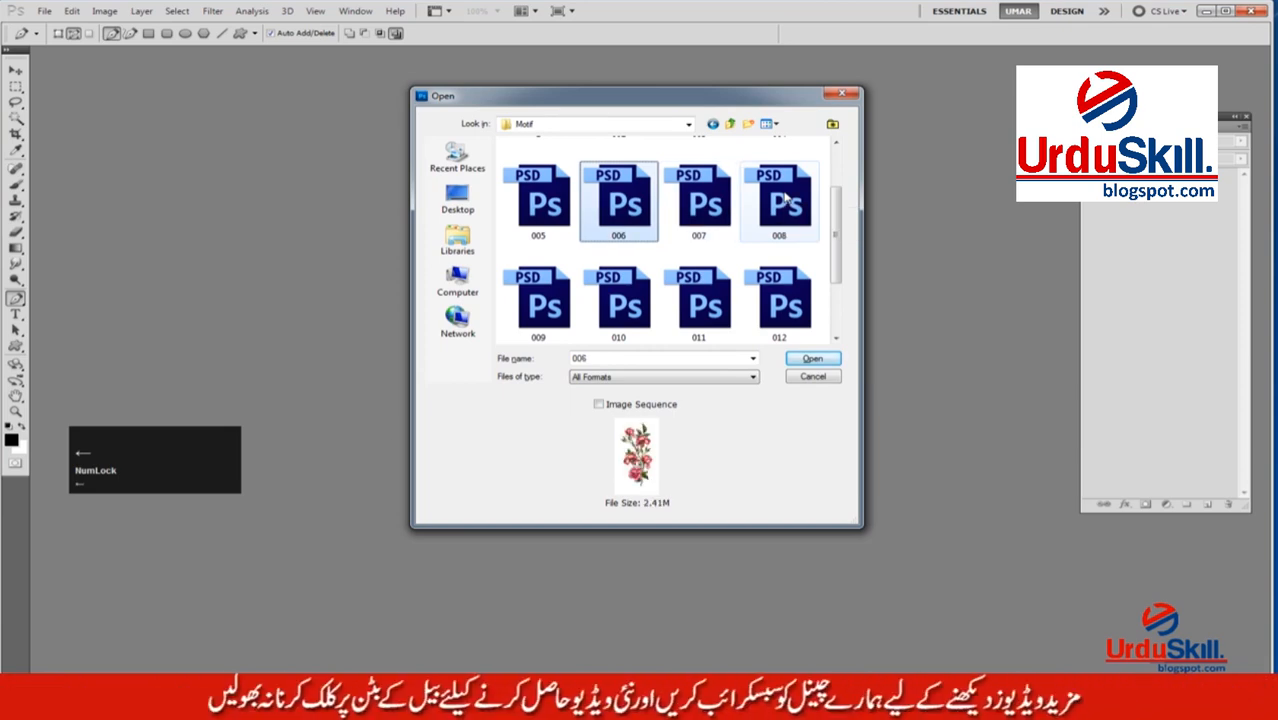
pyautogui.press('Left')
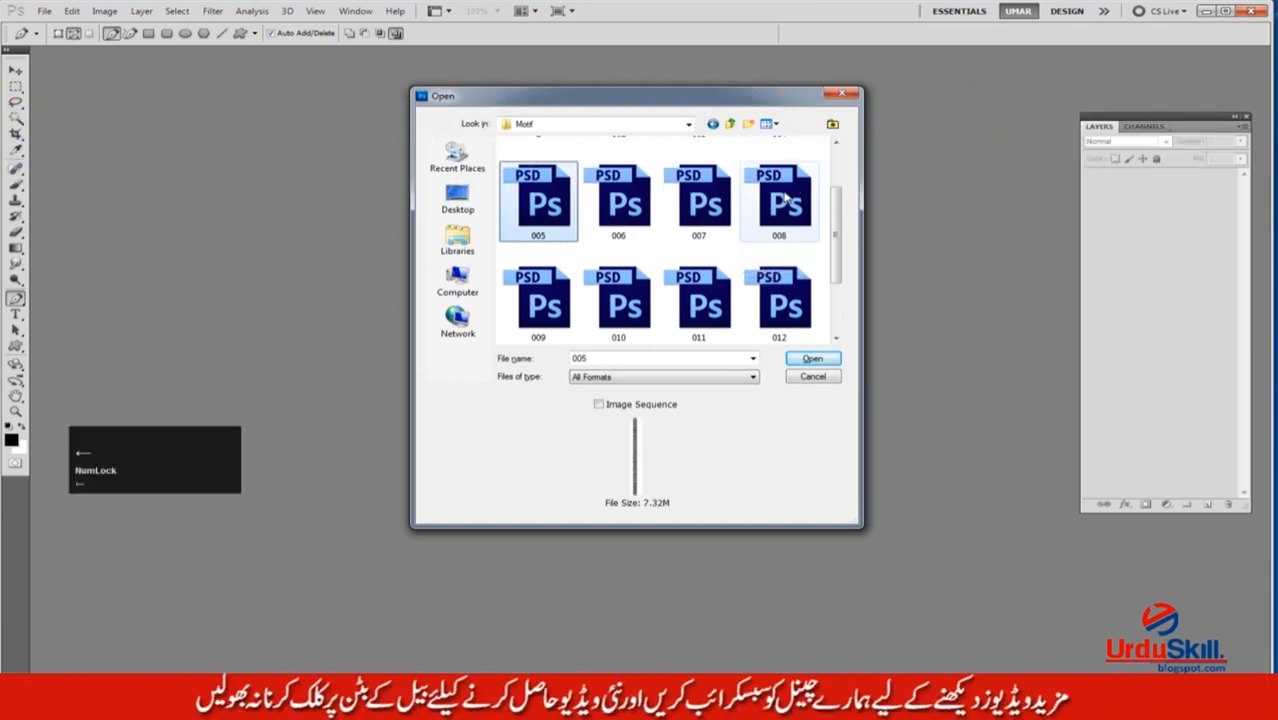
pyautogui.press('Up')
# Return to the D # 001 folder and highlight Shirt and Motif to check each folder's details.
pyautogui.press('BackSpace')
pyautogui.press('Right')
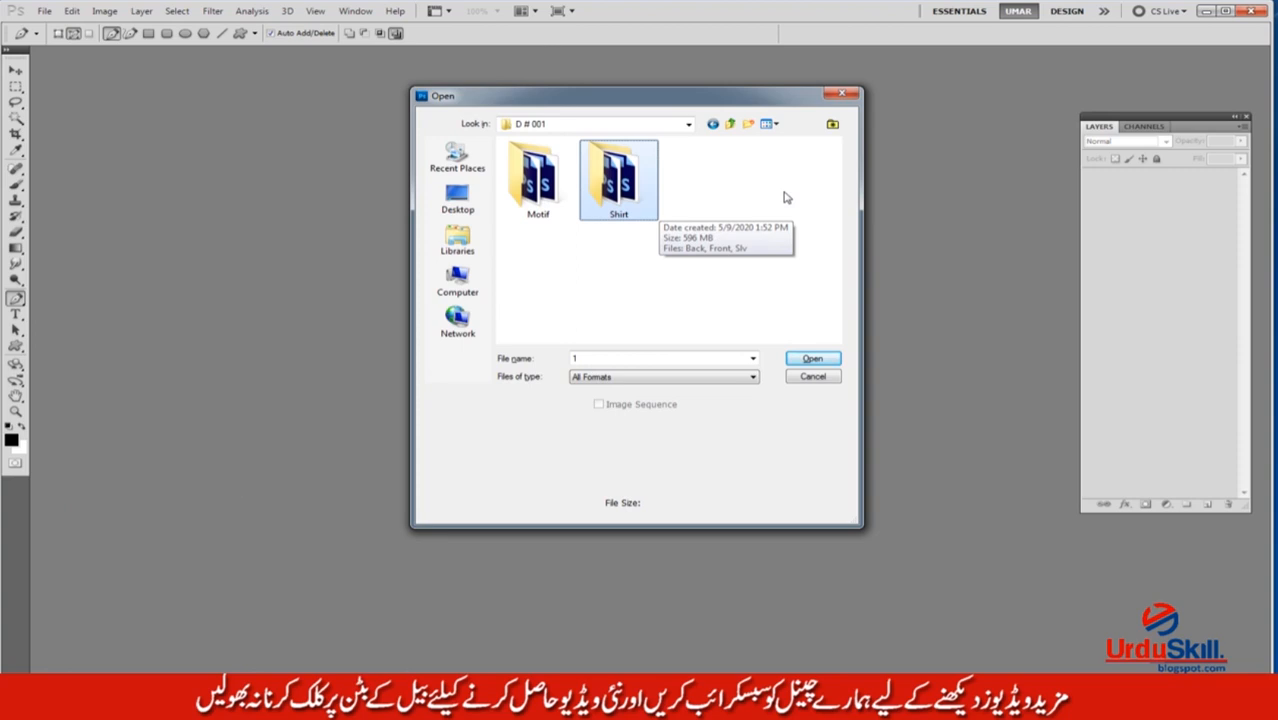
pyautogui.press('Left')
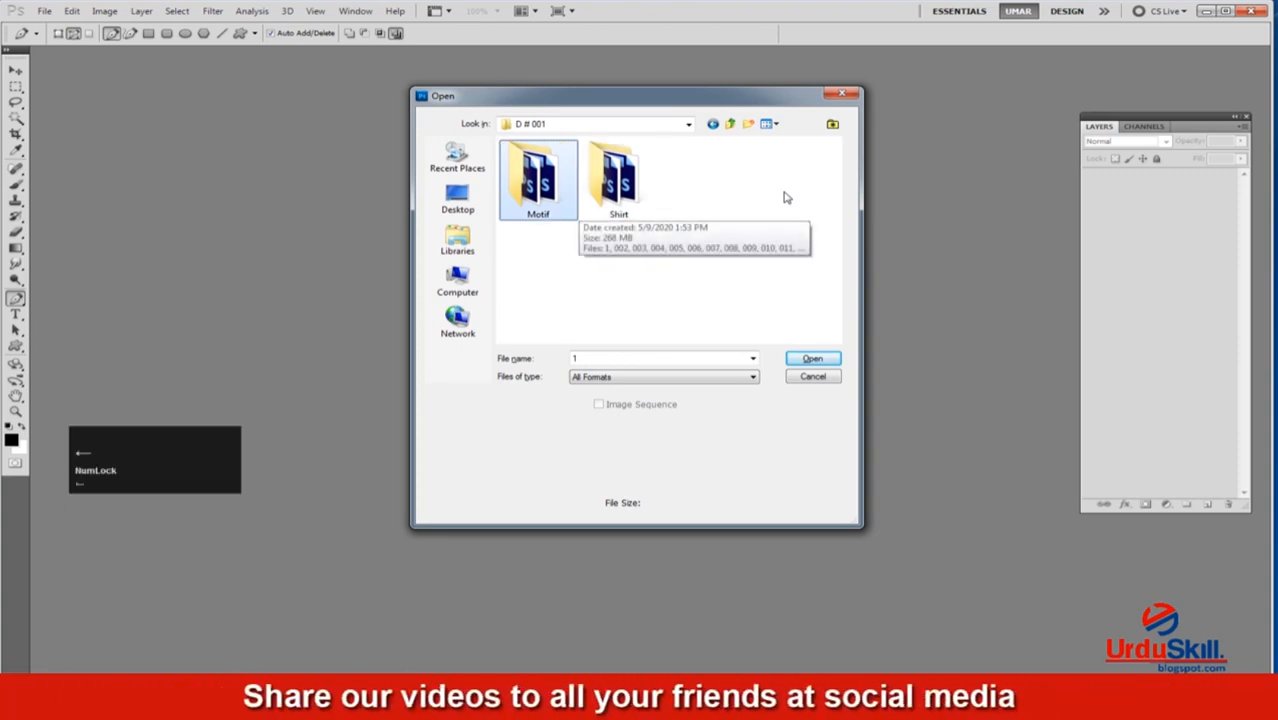
pyautogui.press('Left')
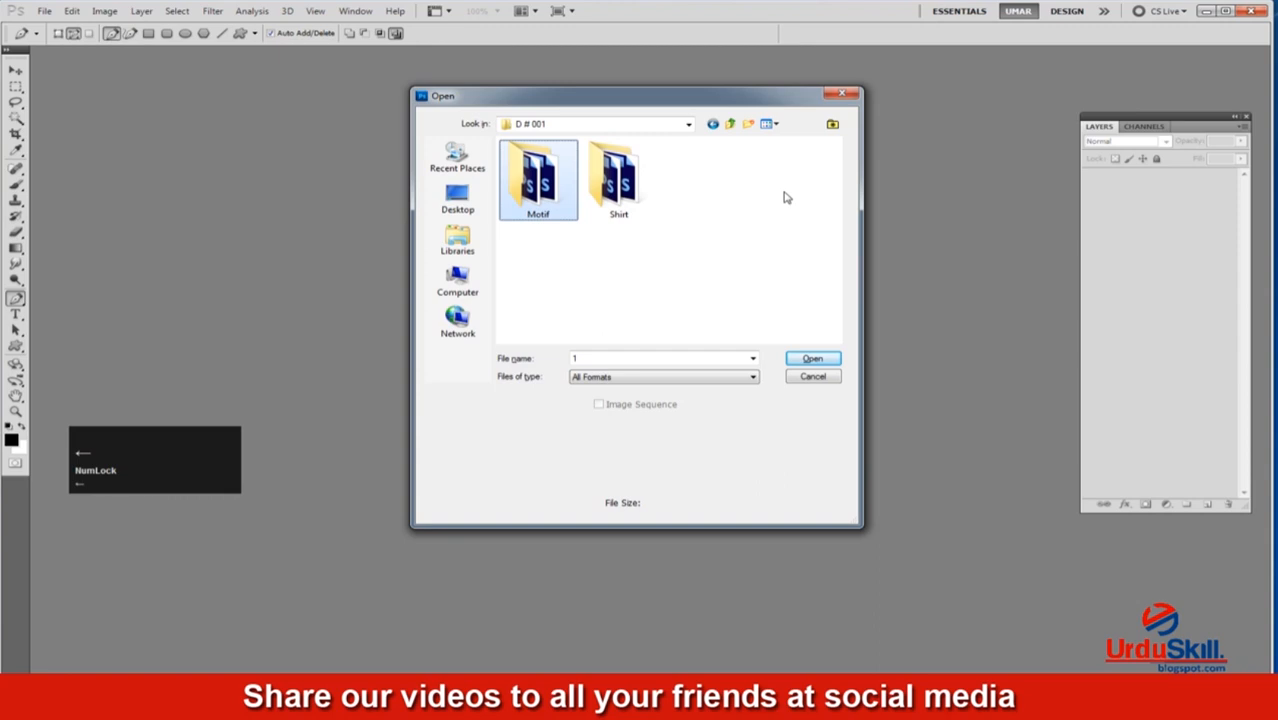
# Compare the details of the Motif and Shirt folders, including their dates, sizes and contained files.
pyautogui.press('Right')
pyautogui.press('Left')
pyautogui.press('Right')
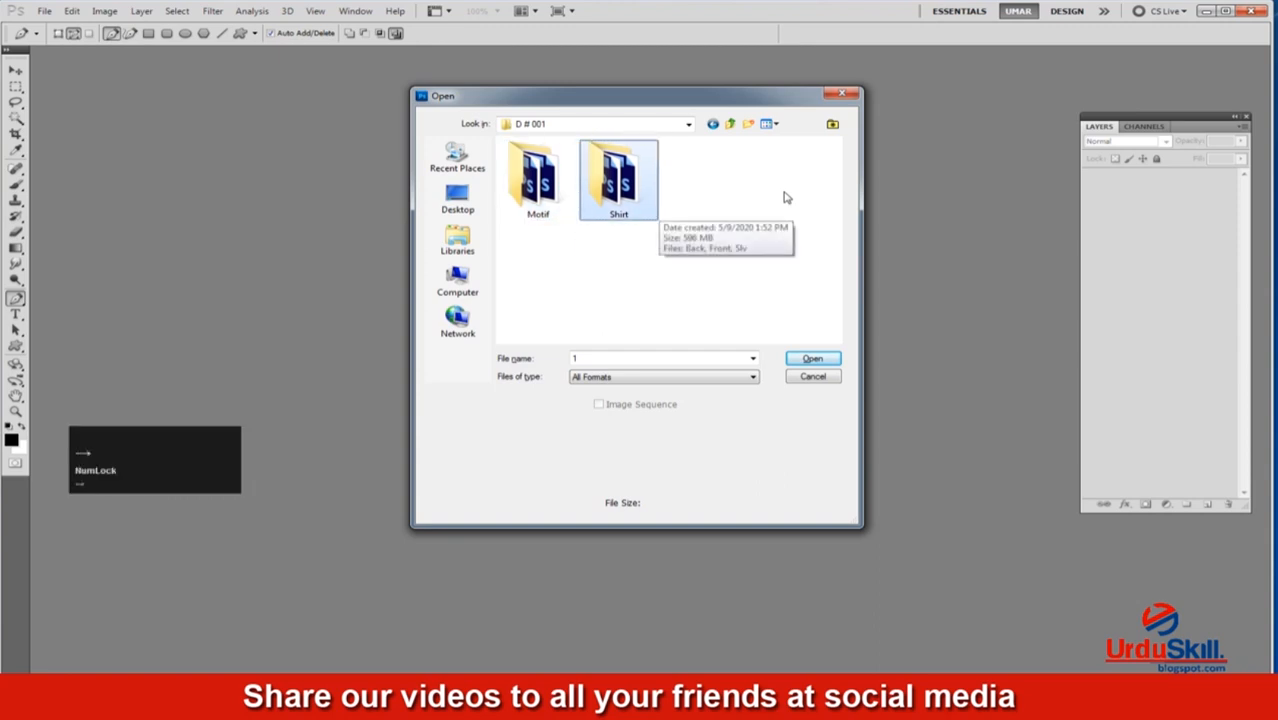
pyautogui.press('Left')
pyautogui.press('Right')
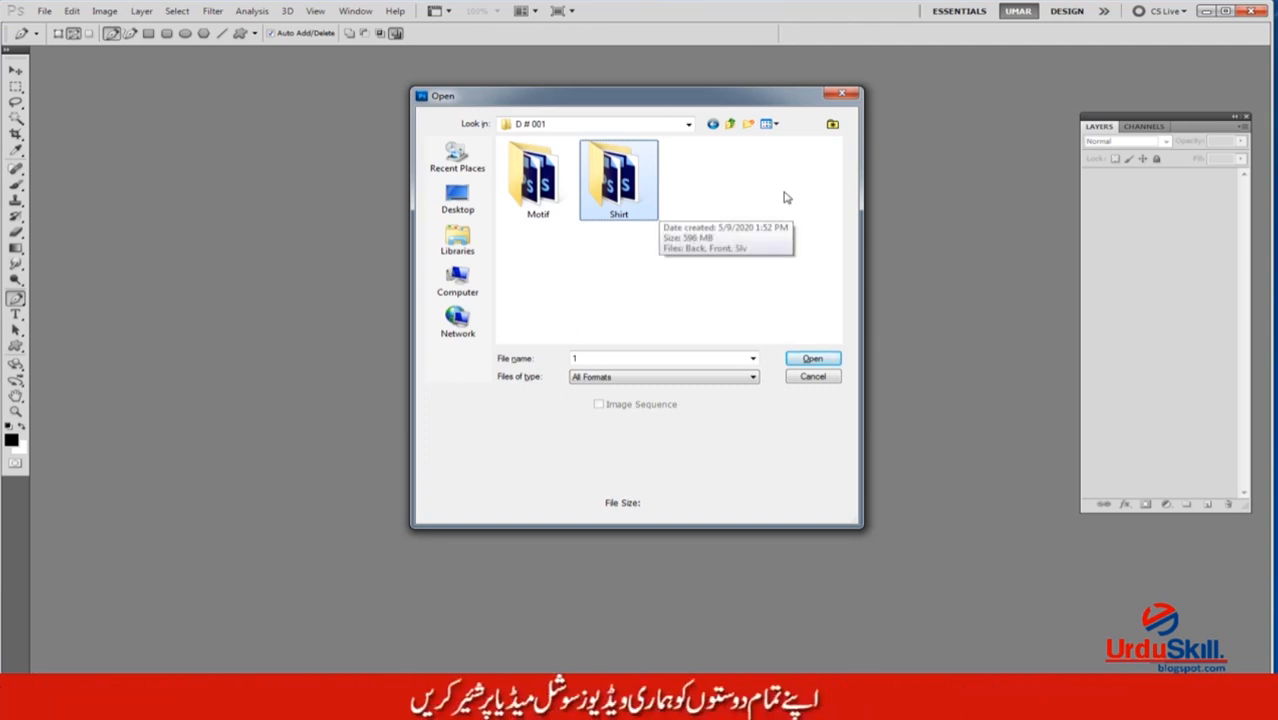
pyautogui.press('Left')
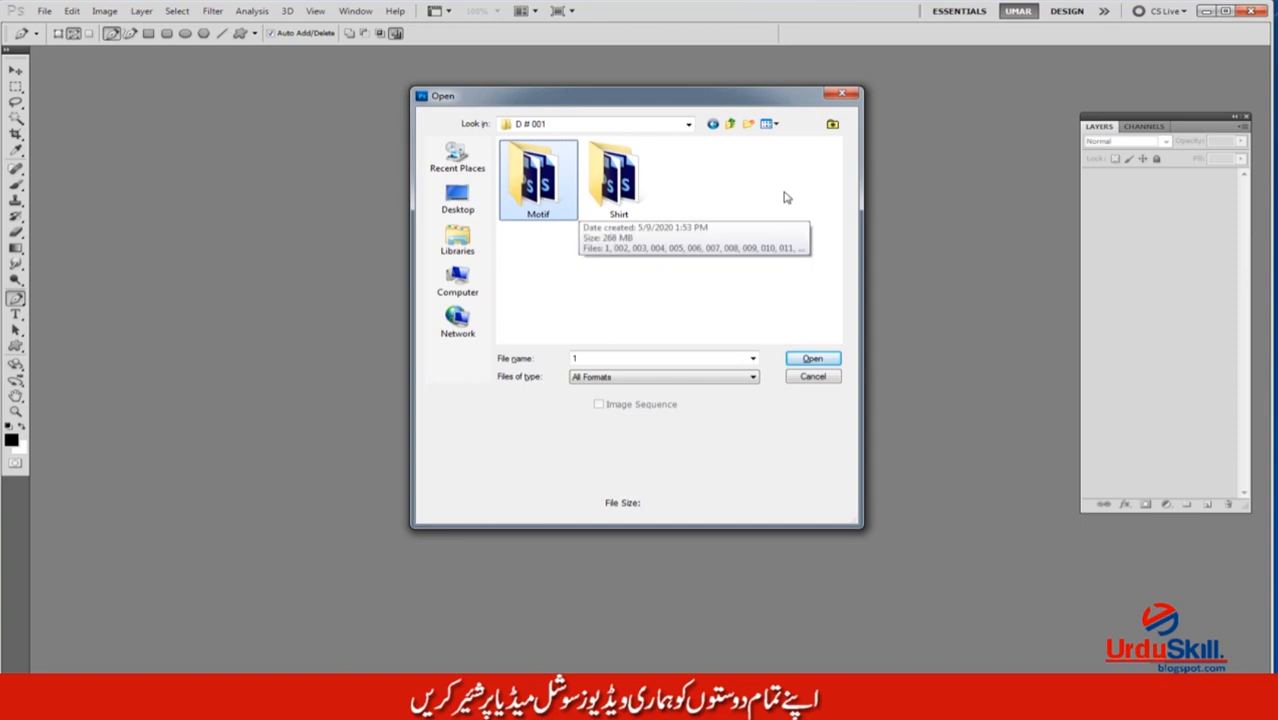
pyautogui.press('Right')
pyautogui.press('Left')
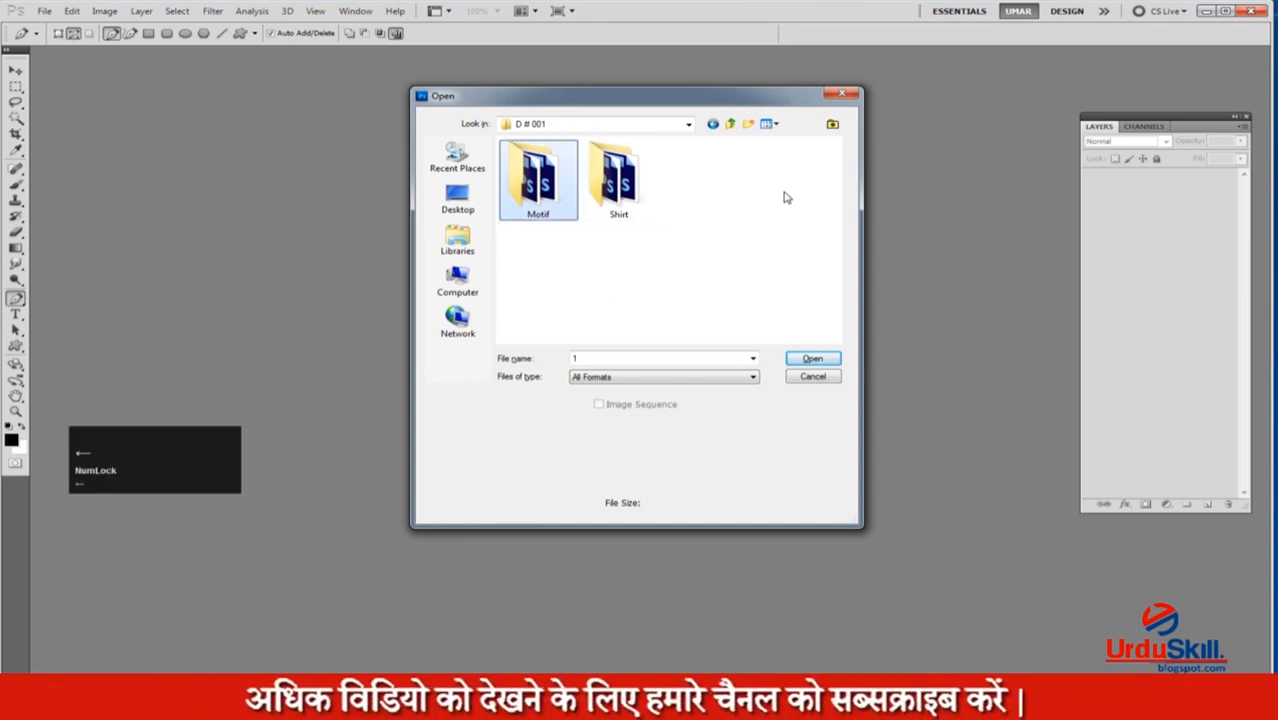
pyautogui.press('Right')
pyautogui.press('Left')
# Open the Shirt folder and check the previews of its Slv, Front and Back files.
pyautogui.press('Right')
pyautogui.press('Return')
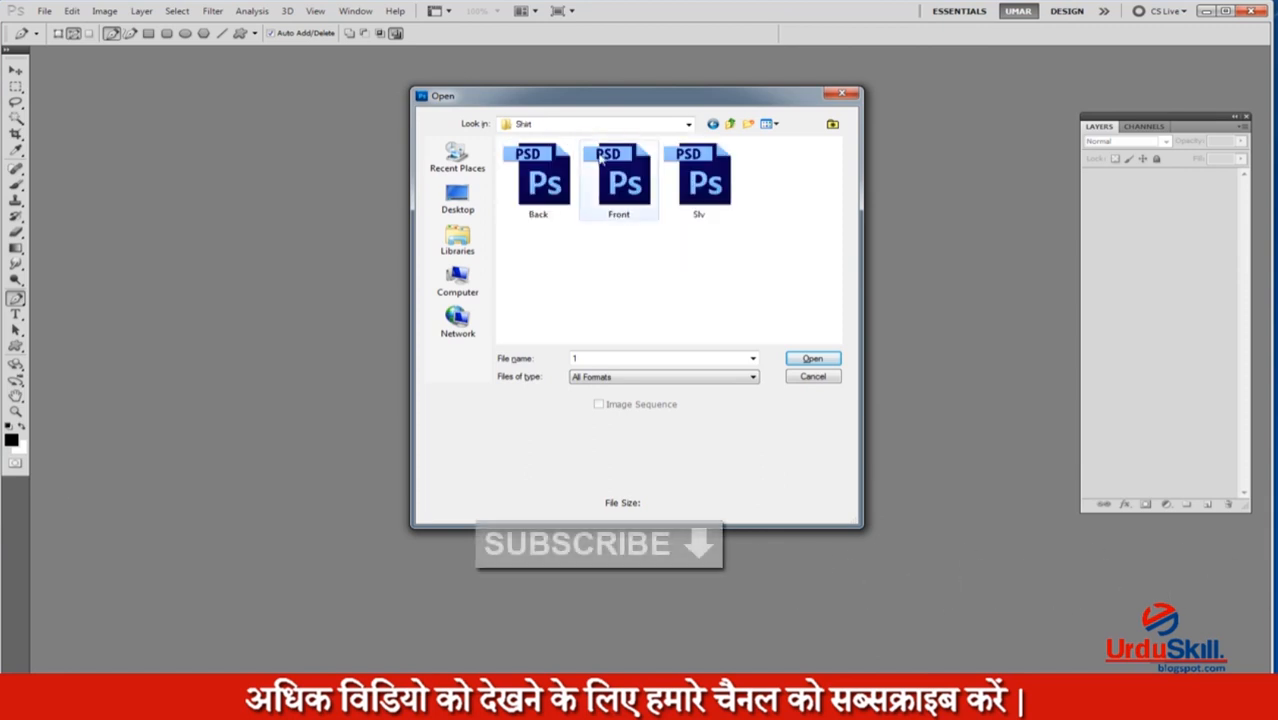
pyautogui.click(701, 202)
pyautogui.click(602, 204)
pyautogui.click(558, 204)
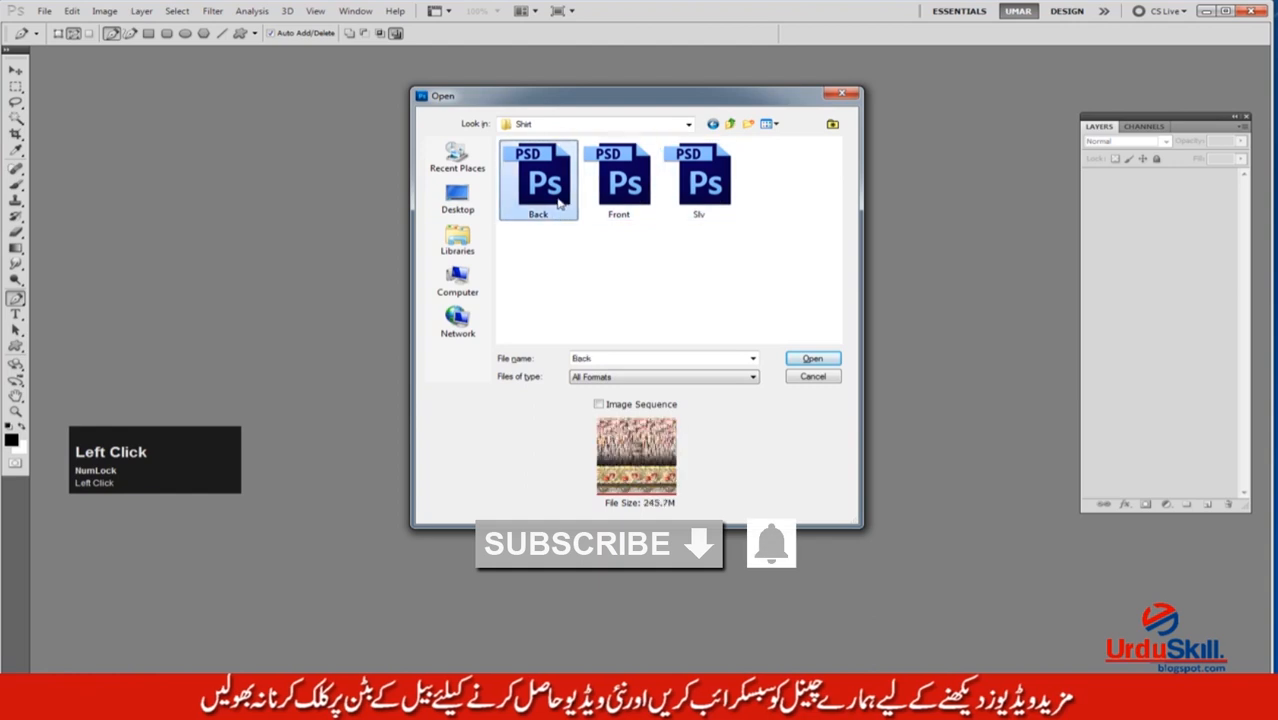
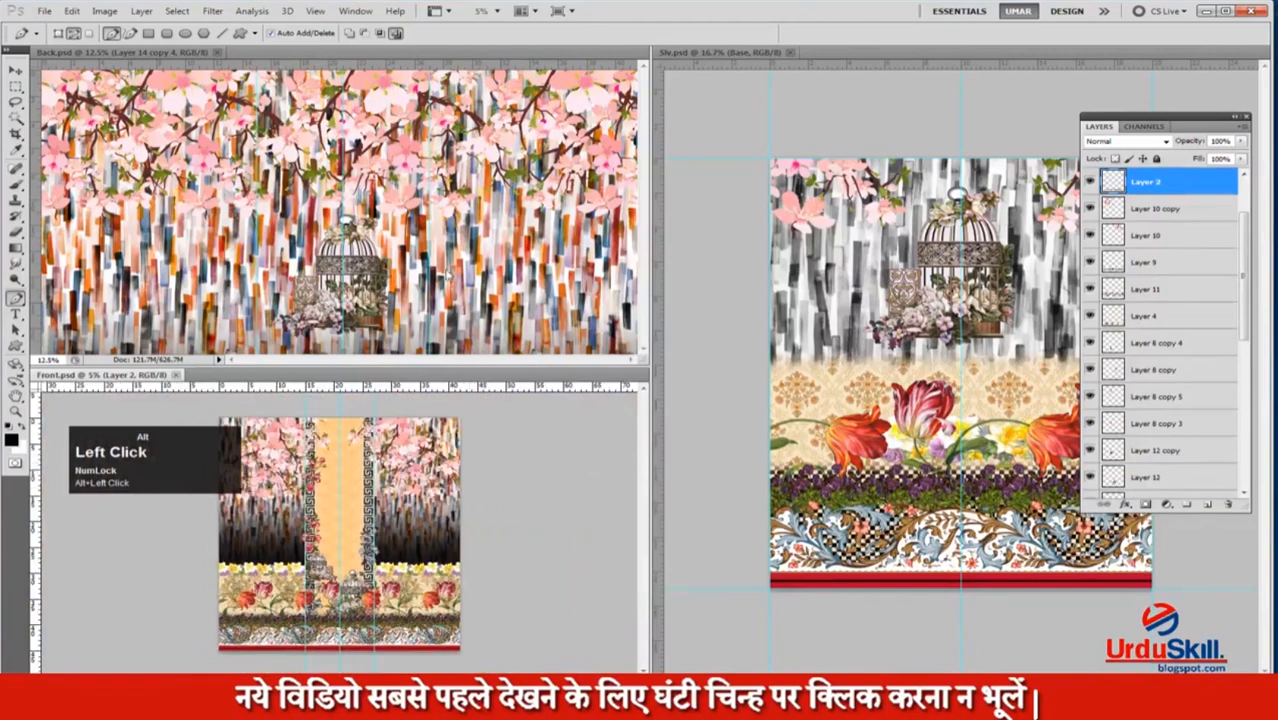
# Examine Back.psd up close, covering the flower strip, ornamental tulip band and scroll-leaf border, and return to the whole design.
pyautogui.keyDown('alt'); pyautogui.click(498, 297); pyautogui.keyUp('alt')
pyautogui.keyDown('alt'); pyautogui.click(498, 297); pyautogui.keyUp('alt')
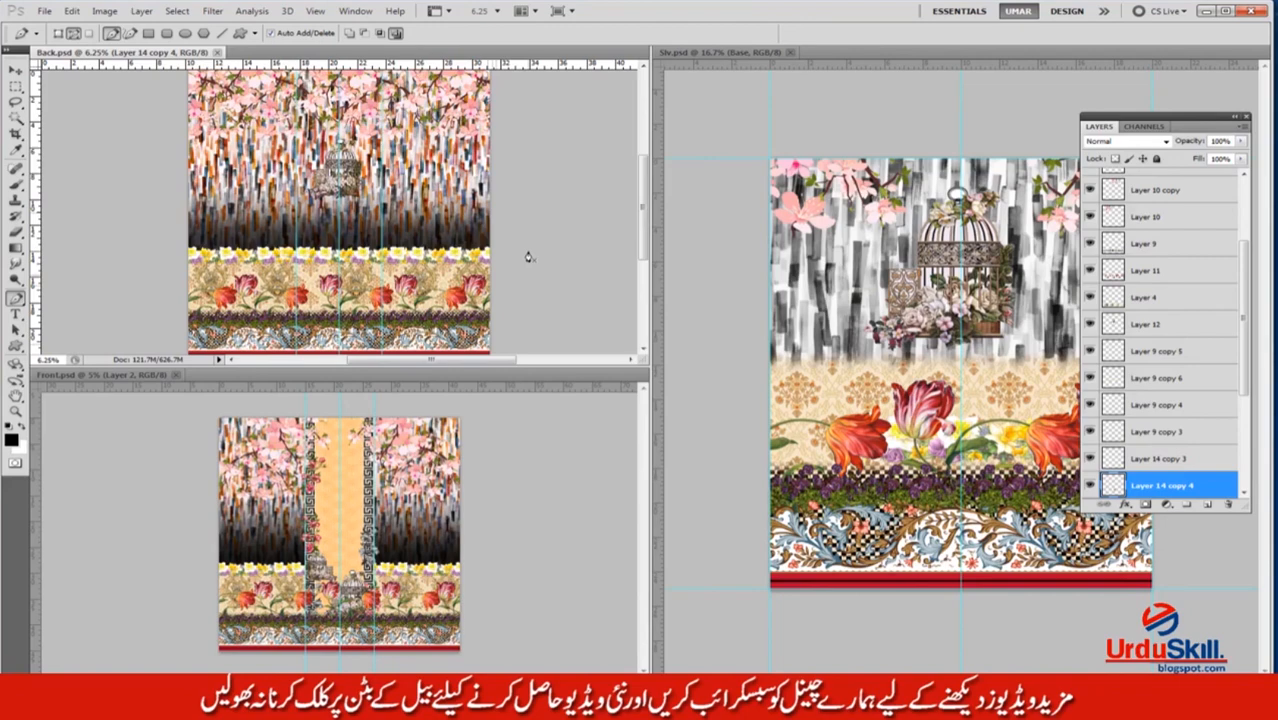
pyautogui.moveTo(381, 312); pyautogui.dragTo(490, 312)
pyautogui.moveTo(334, 193); pyautogui.dragTo(496, 280)
pyautogui.moveTo(115, 179); pyautogui.dragTo(225, 184)
pyautogui.moveTo(355, 210); pyautogui.dragTo(279, 262)
pyautogui.moveTo(363, 211)
pyautogui.mouseDown()
pyautogui.moveTo(329, 248)
pyautogui.moveTo(364, 227)
pyautogui.mouseUp()
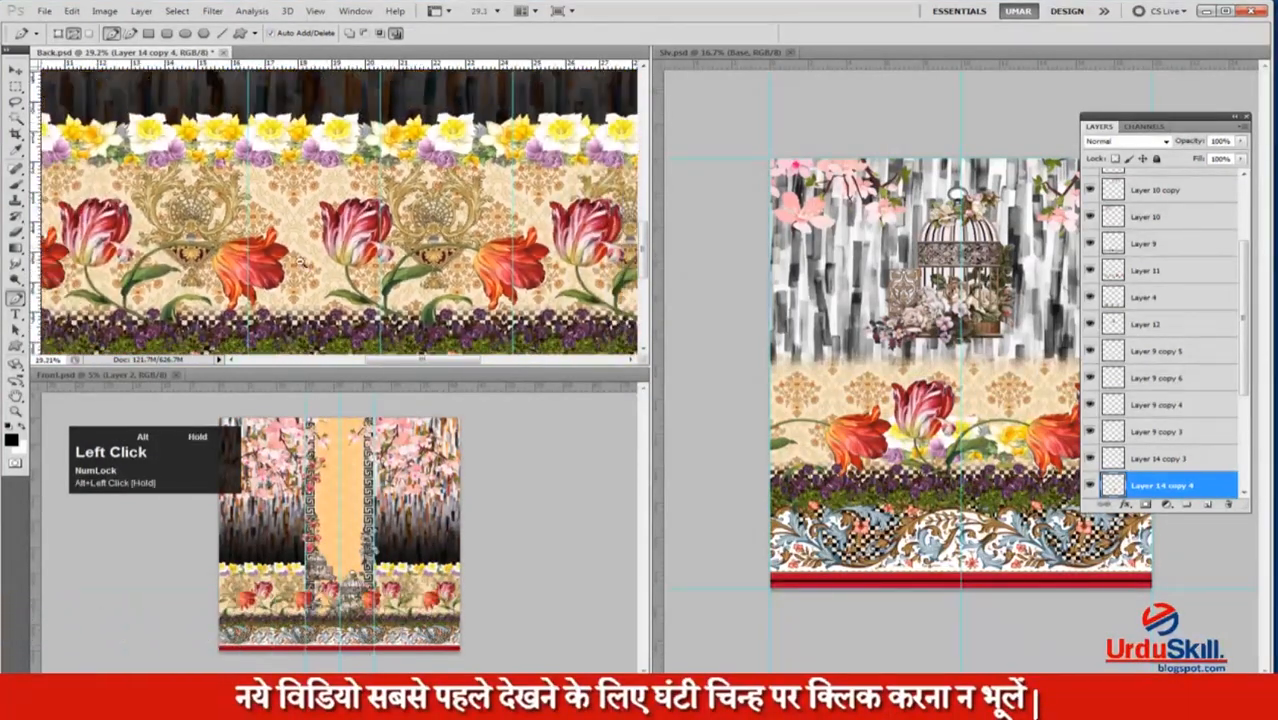
pyautogui.moveTo(363, 271); pyautogui.dragTo(489, 244)
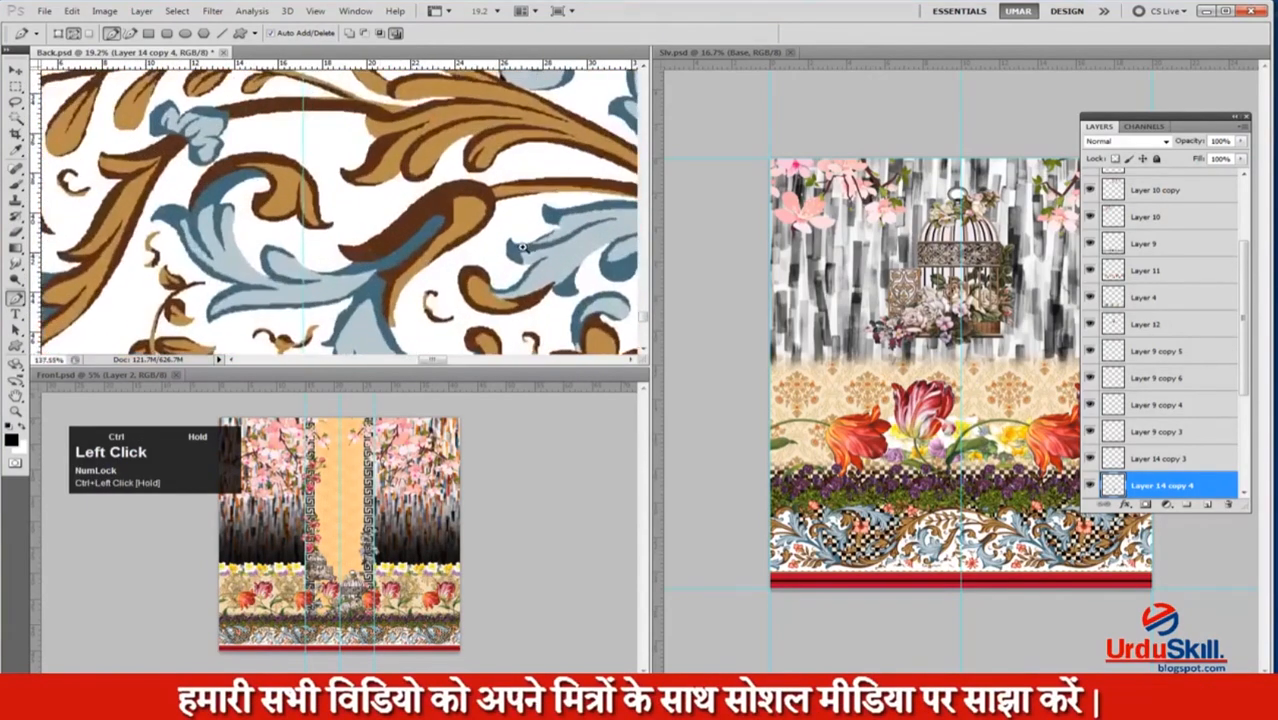
pyautogui.moveTo(380, 188); pyautogui.dragTo(493, 187)
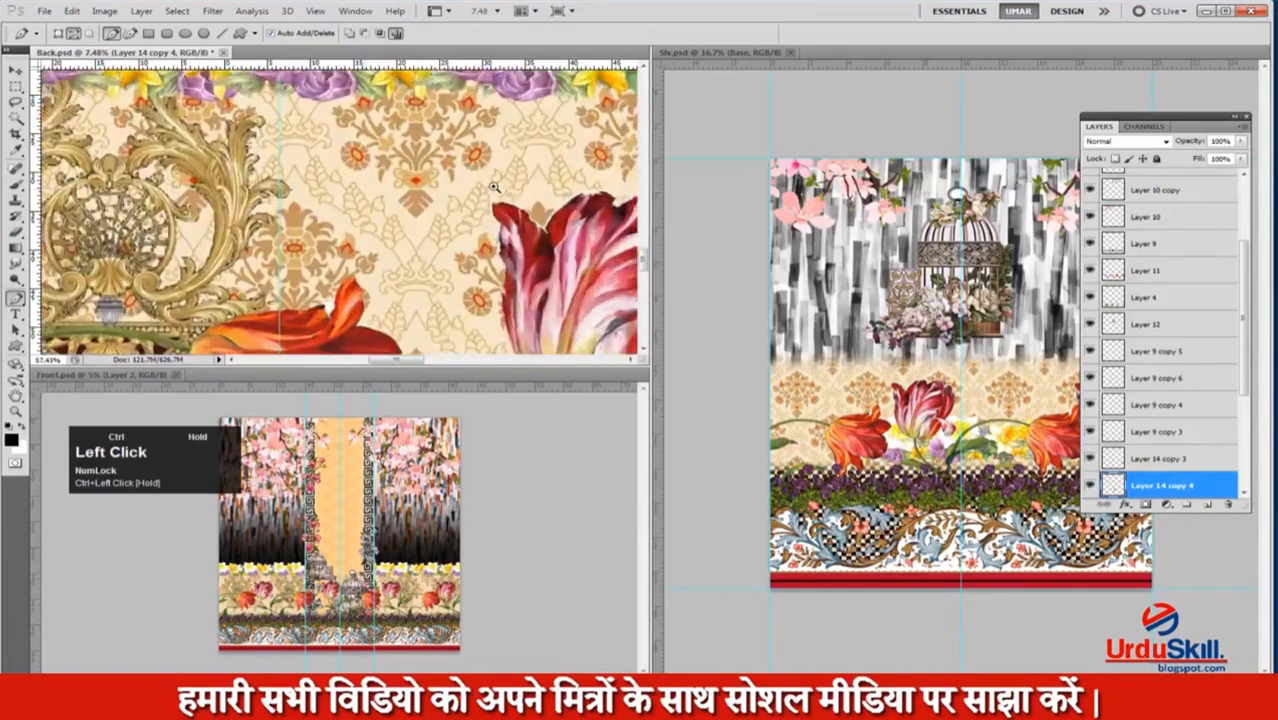
pyautogui.moveTo(462, 143); pyautogui.dragTo(399, 229)
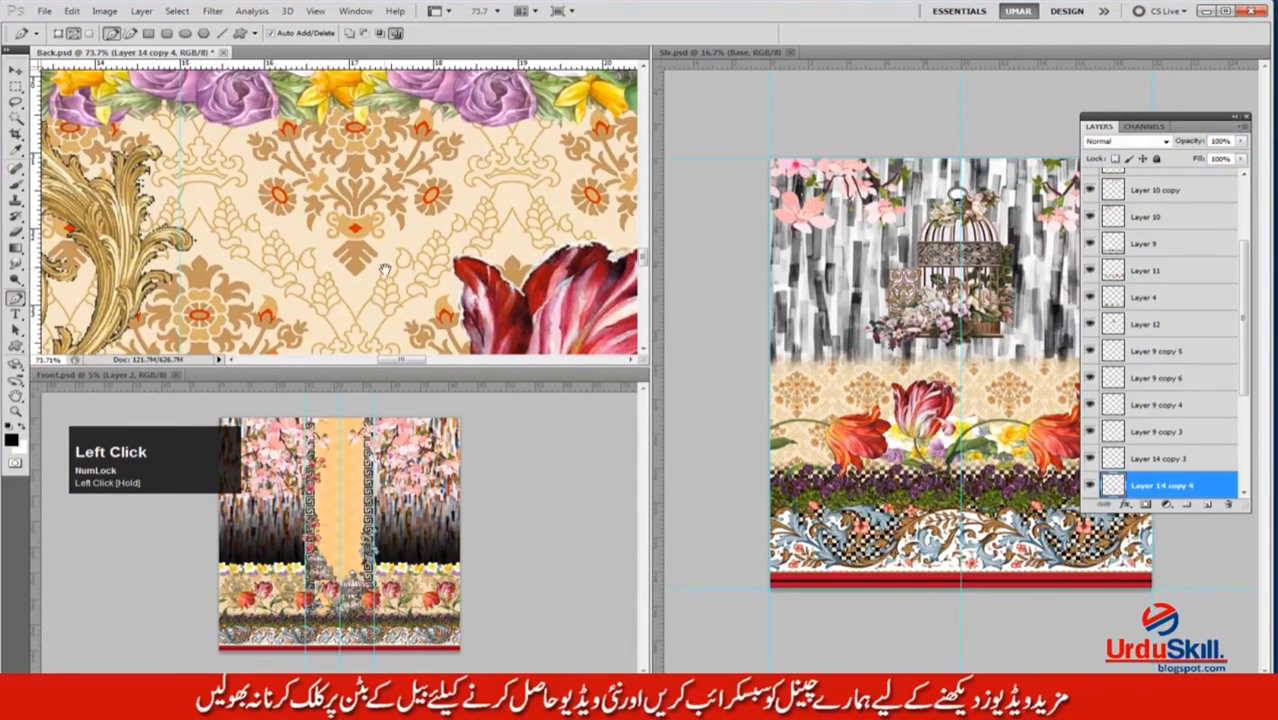
pyautogui.moveTo(328, 173); pyautogui.dragTo(300, 180)
pyautogui.moveTo(232, 216); pyautogui.dragTo(484, 214)
pyautogui.moveTo(368, 248); pyautogui.dragTo(232, 258)
pyautogui.moveTo(420, 229); pyautogui.dragTo(340, 199)
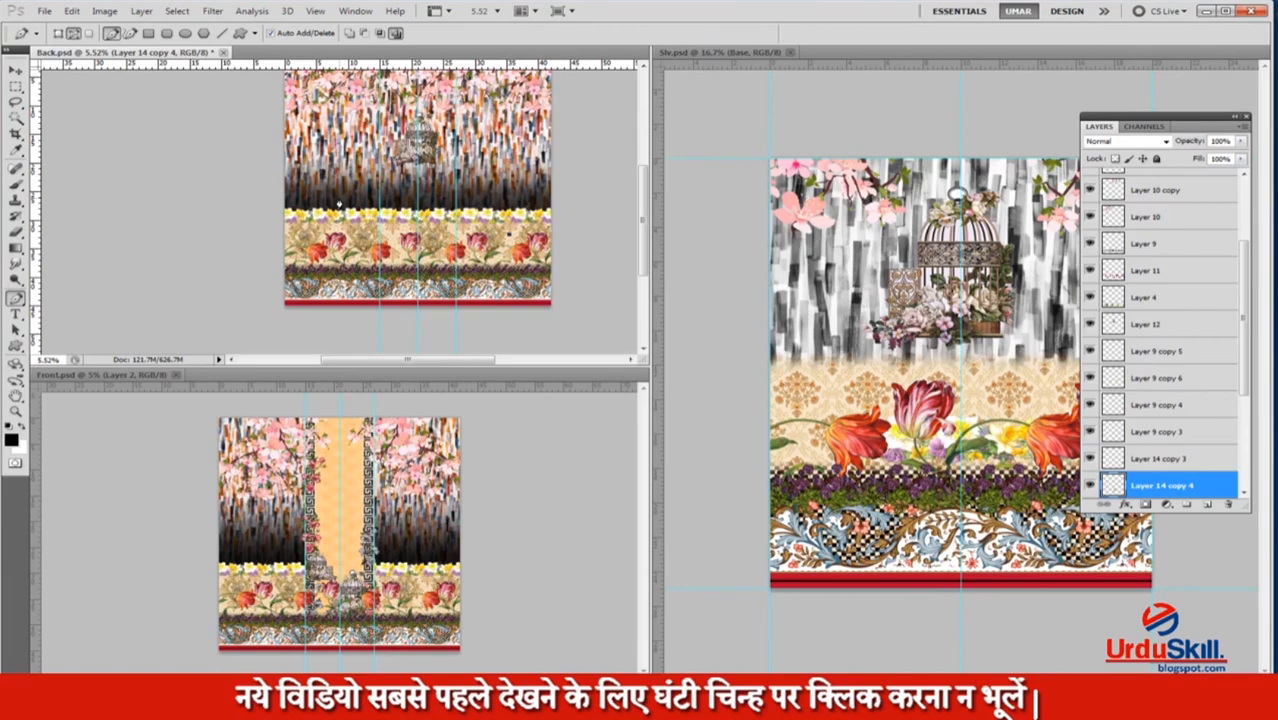
pyautogui.press('space')
pyautogui.moveTo(470, 268); pyautogui.dragTo(444, 272)
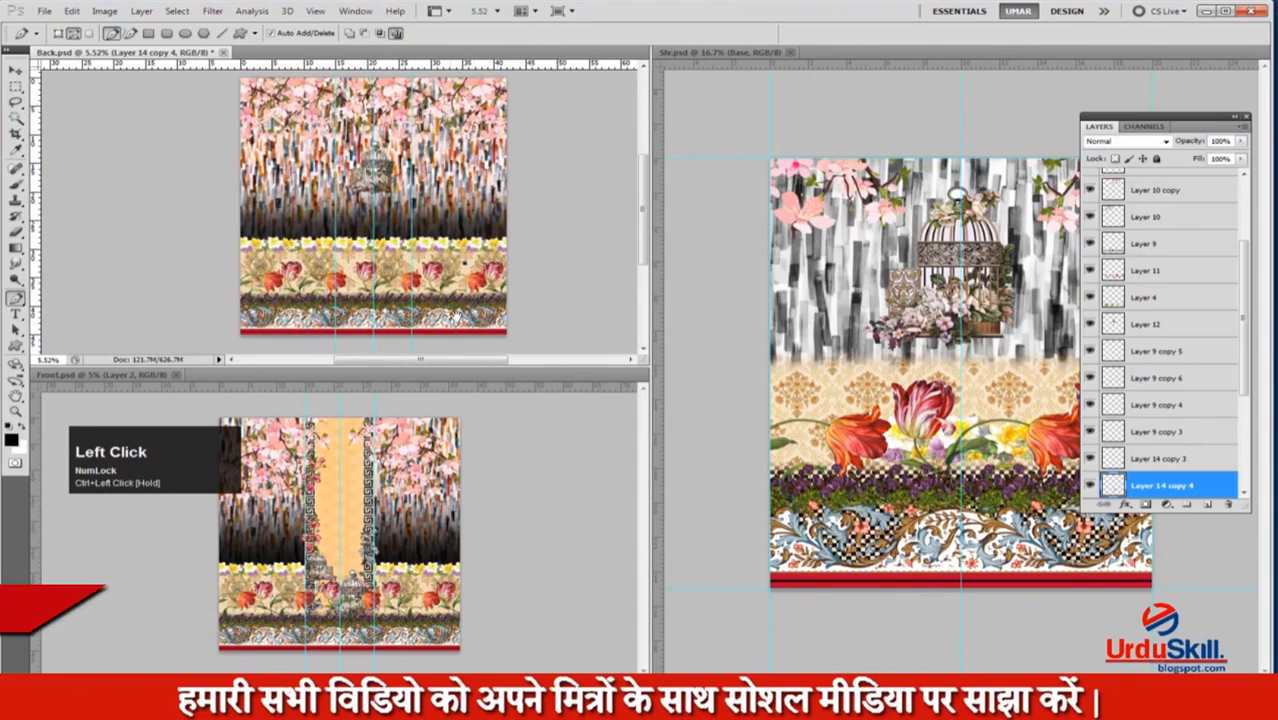
# Make Front.psd the active document at 4% zoom, show its topmost layers, and move the Layers panel over the sleeve design.
pyautogui.click(402, 478)
pyautogui.keyDown('alt'); pyautogui.click(432, 438); pyautogui.keyUp('alt')
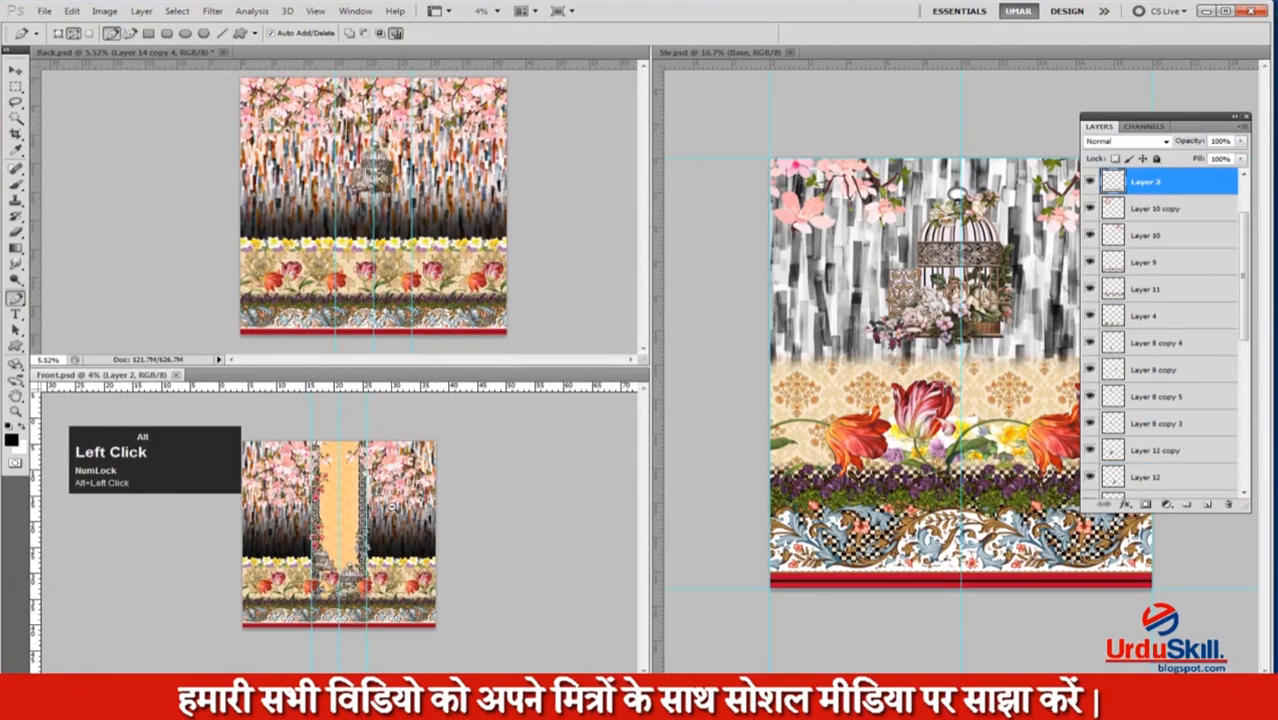
pyautogui.moveTo(1243, 228); pyautogui.dragTo(1238, 178)
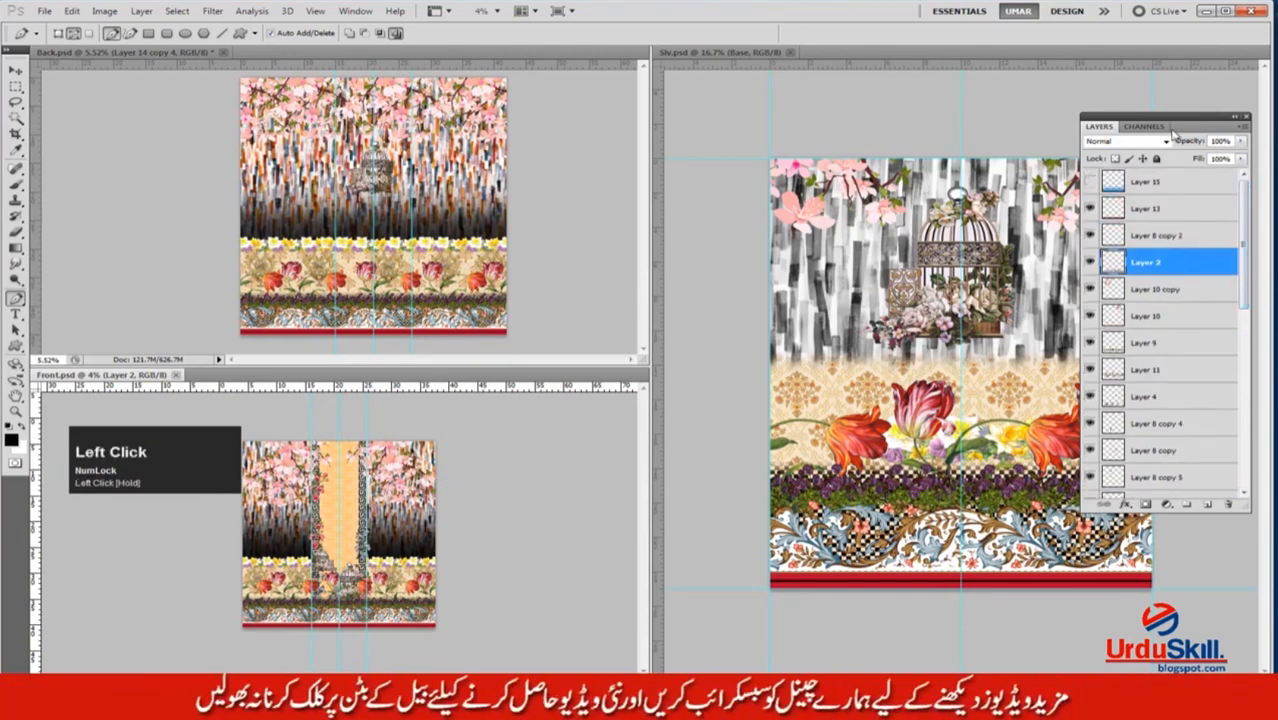
pyautogui.moveTo(1188, 122); pyautogui.dragTo(1018, 140)
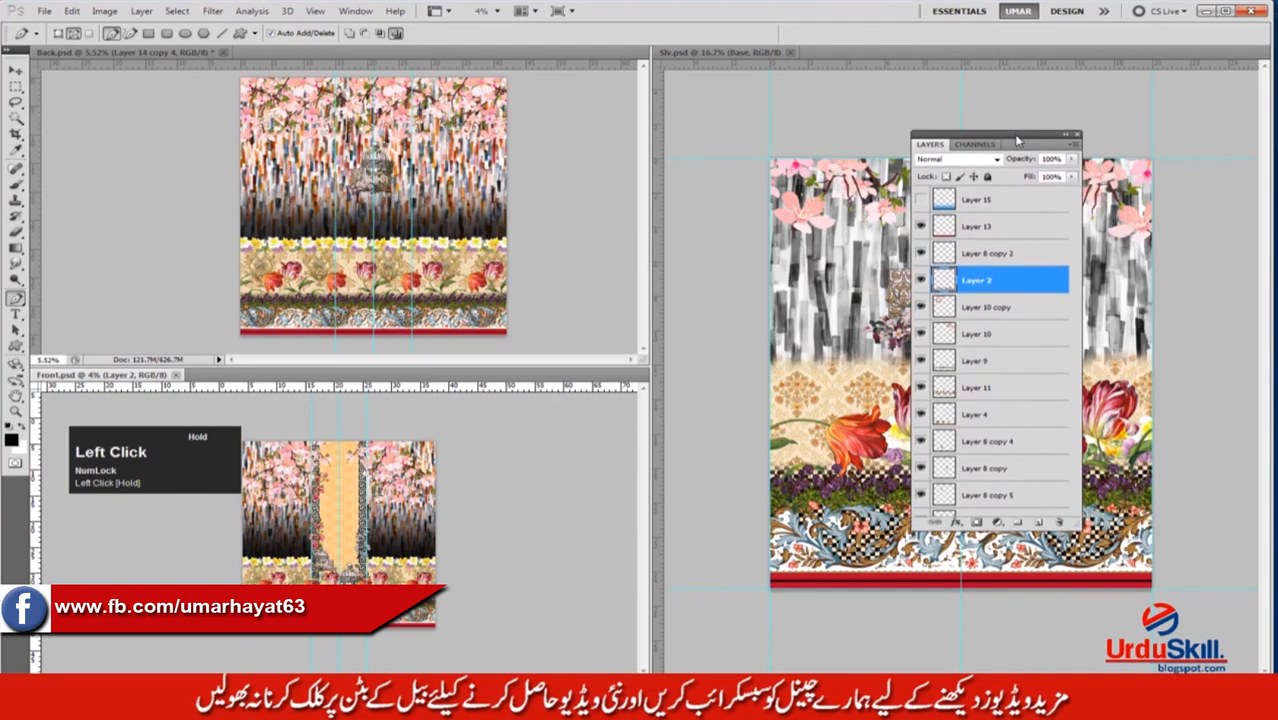
pyautogui.moveTo(1016, 137); pyautogui.dragTo(1014, 134)
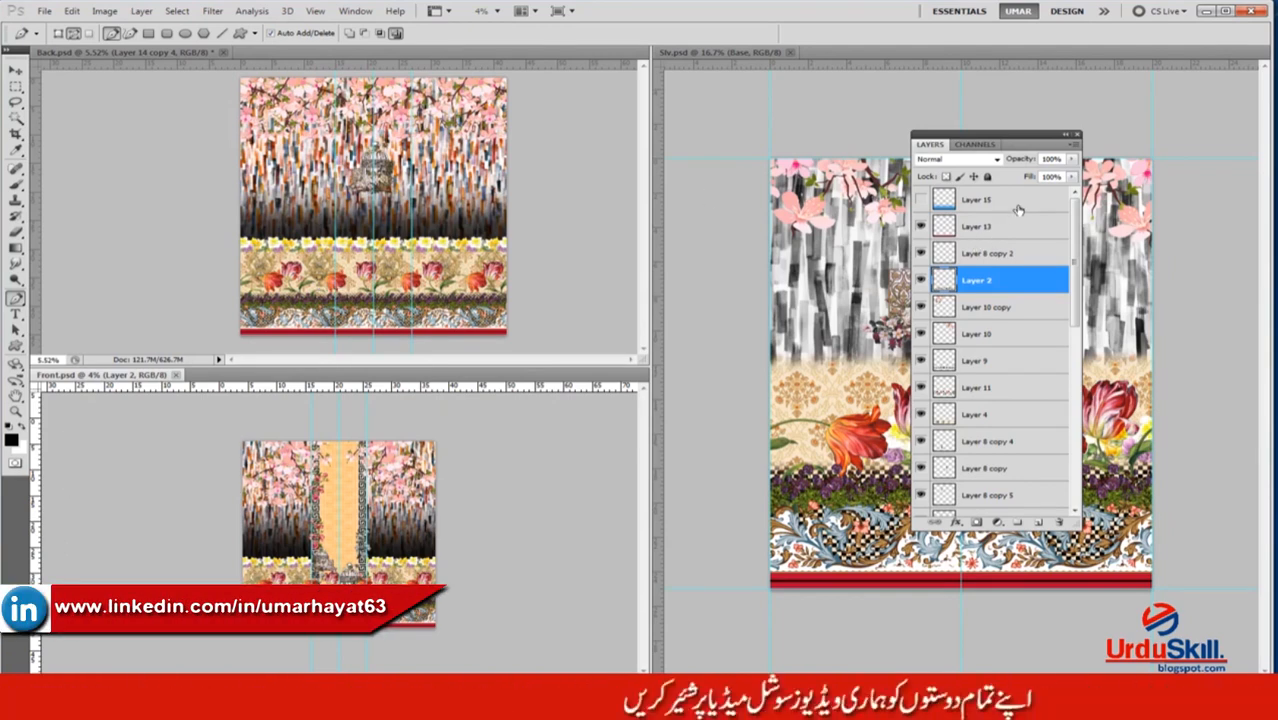
# Flatten Front.psd into a single background layer, discarding its hidden layers.
pyautogui.click(1052, 198)
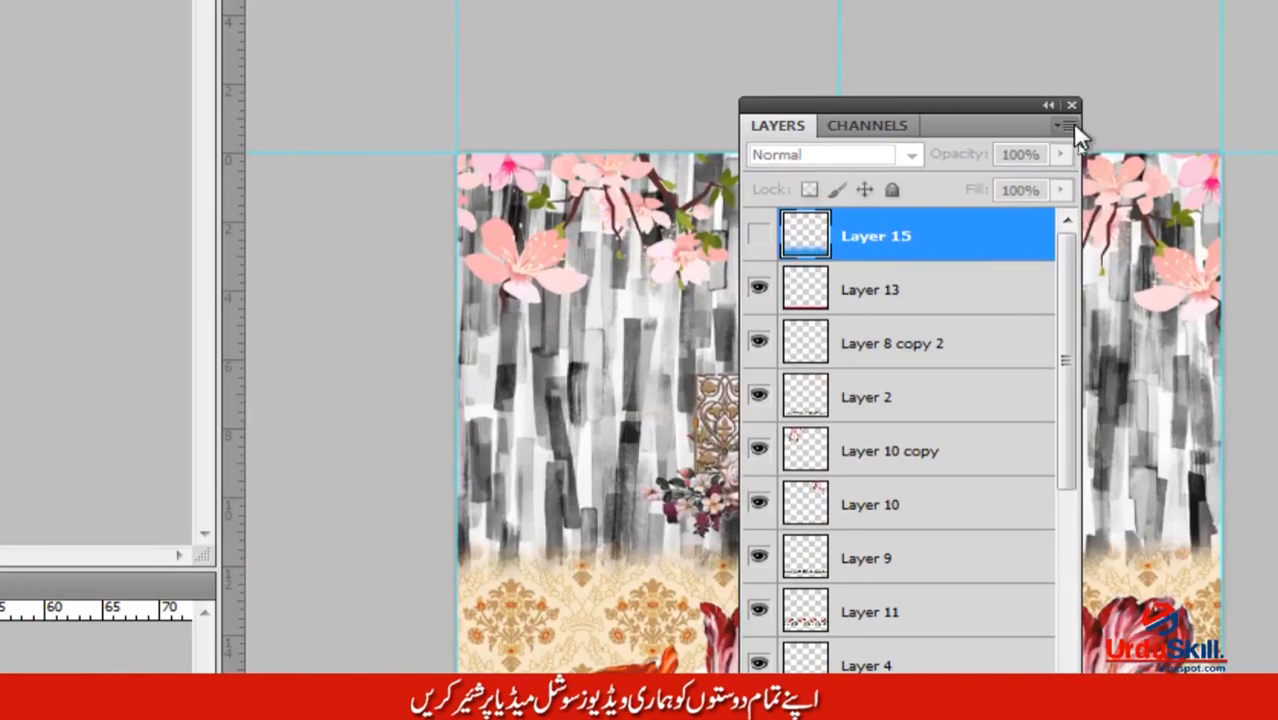
pyautogui.click(912, 319)
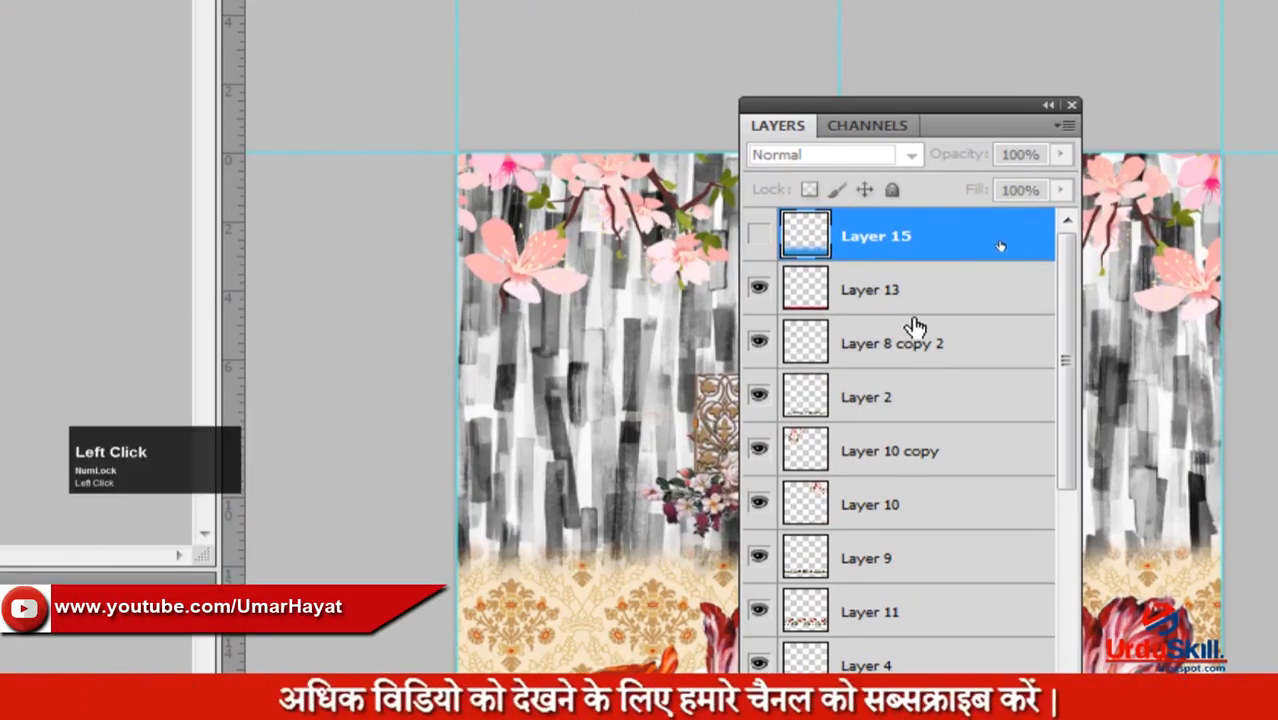
pyautogui.click(1063, 126)
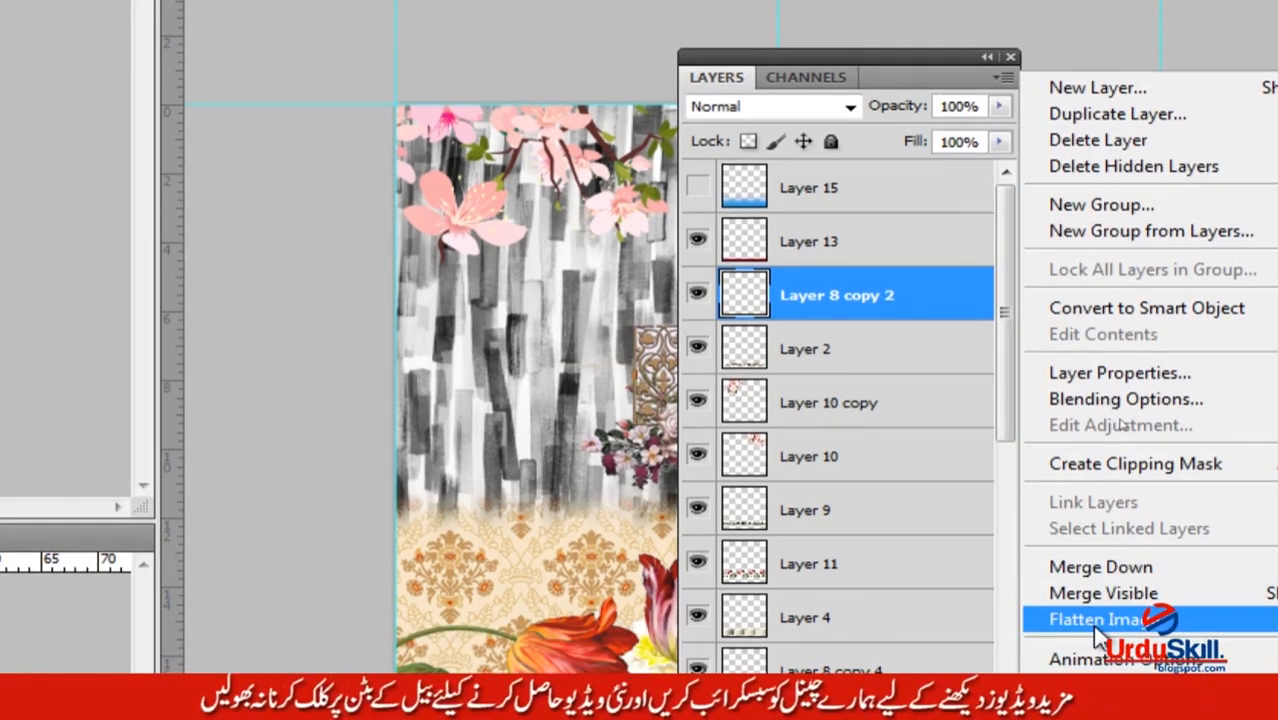
pyautogui.click(1095, 621)
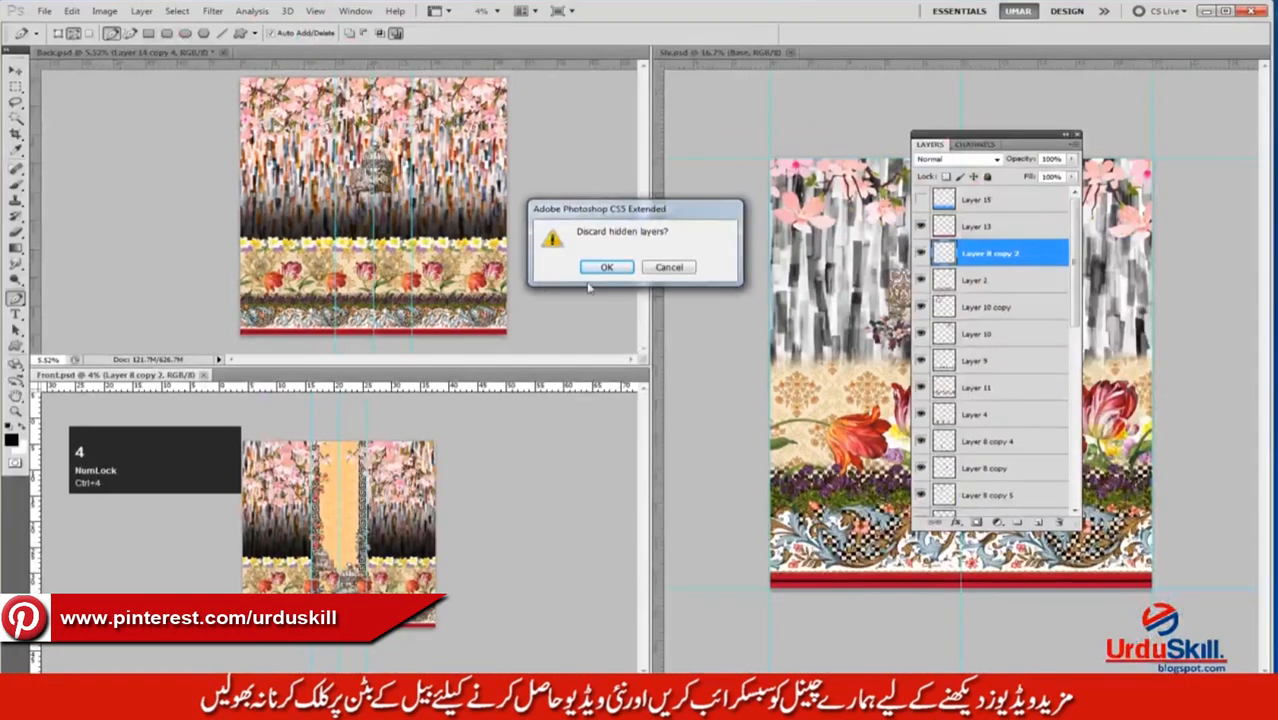
pyautogui.click(632, 260)
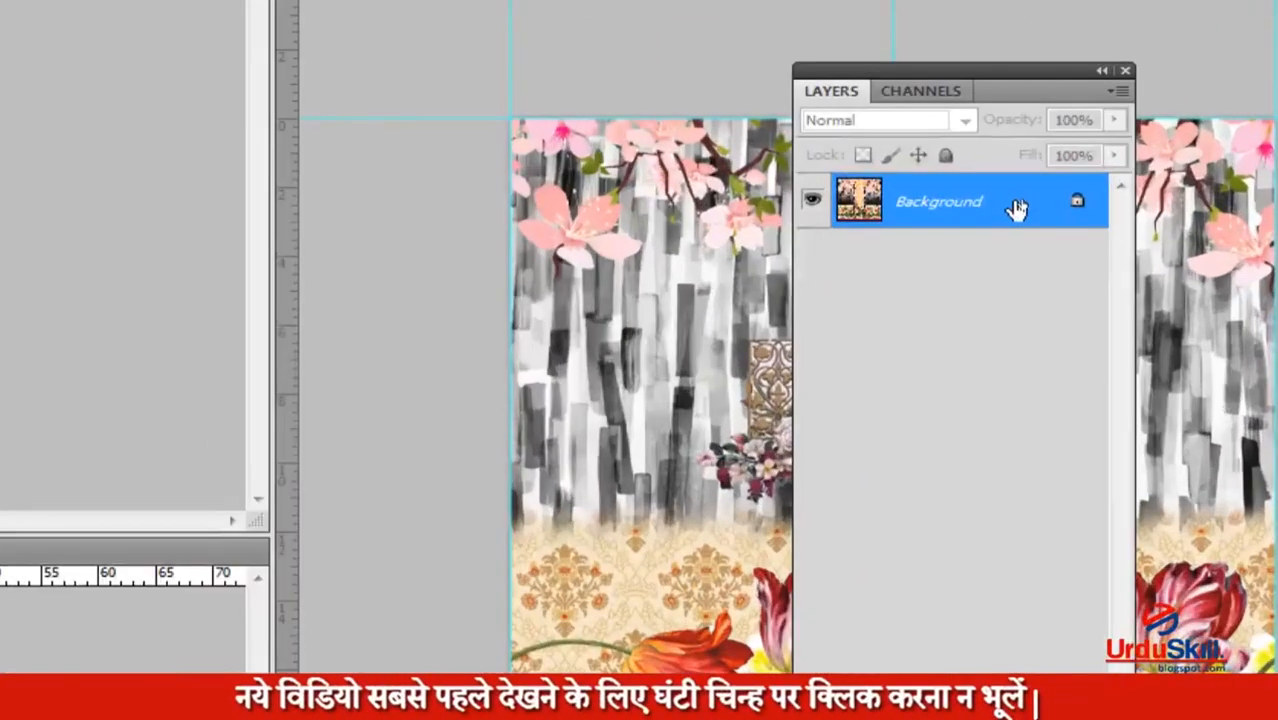
pyautogui.hotkey('ctrl', '4')
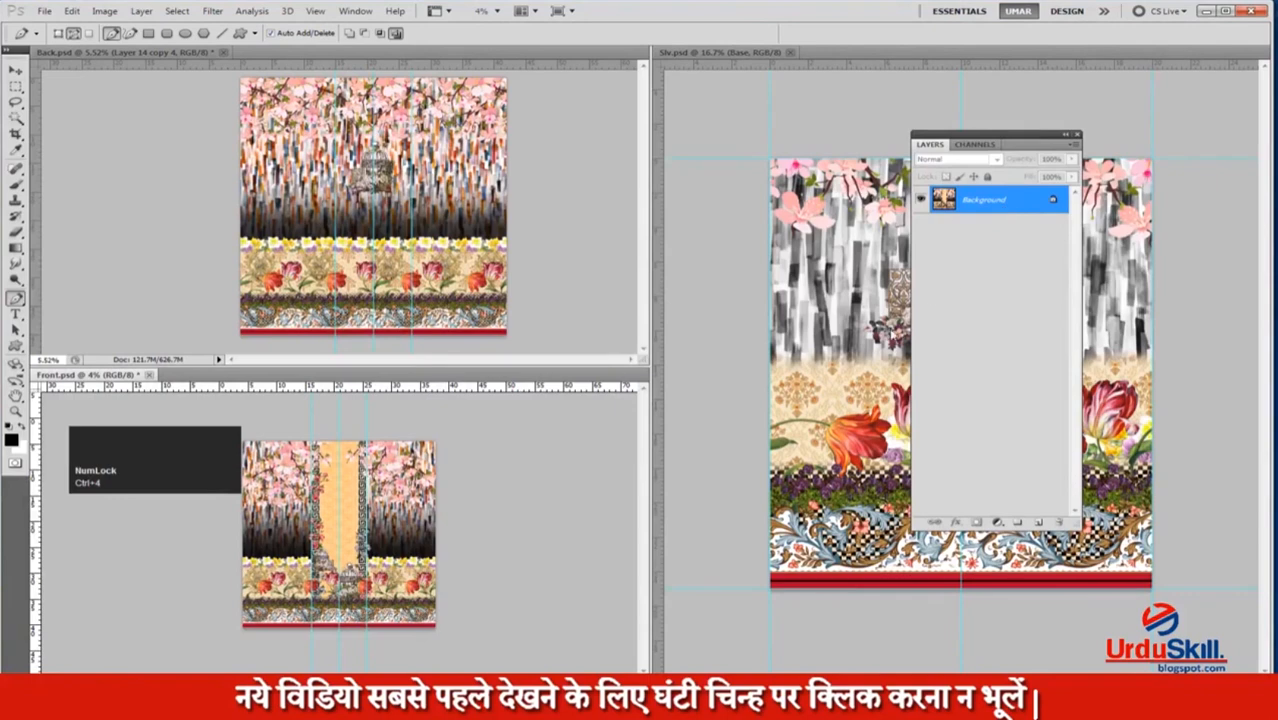
# Reposition the Layers panel to uncover more of the sleeve design, and activate the Move tool.
pyautogui.moveTo(1006, 140); pyautogui.dragTo(1052, 179)
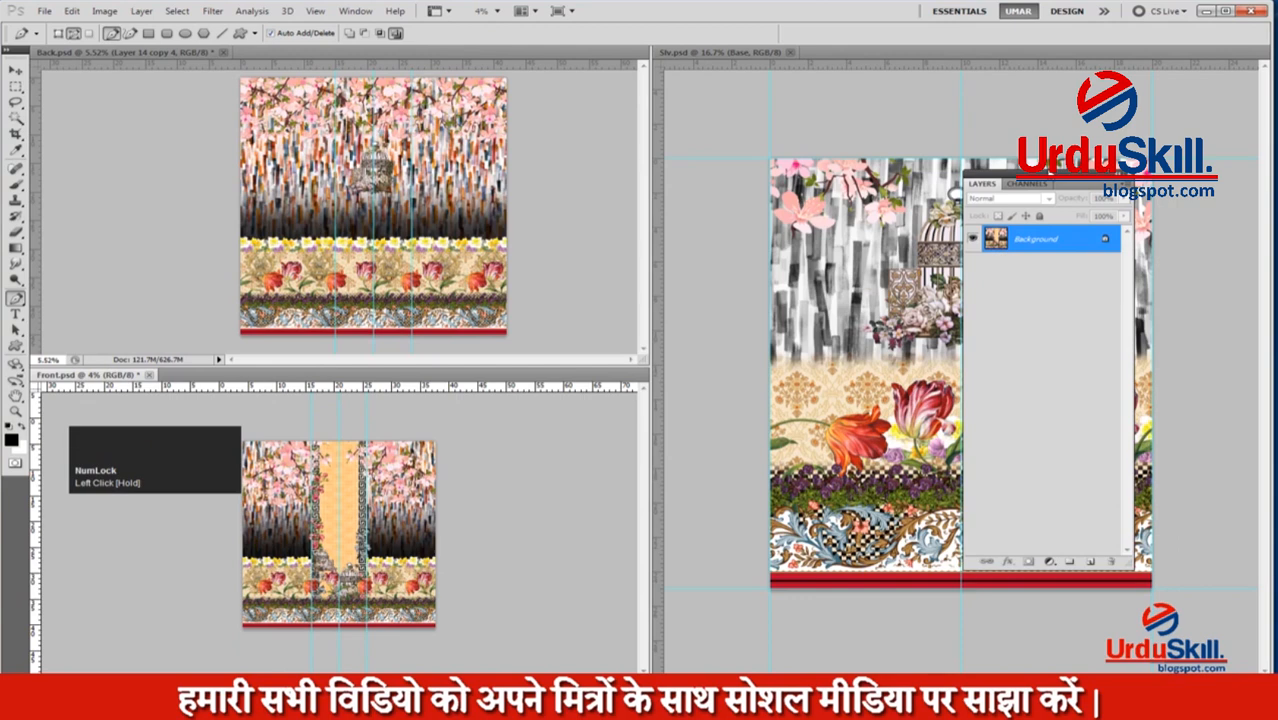
pyautogui.moveTo(1059, 177); pyautogui.dragTo(1033, 167)
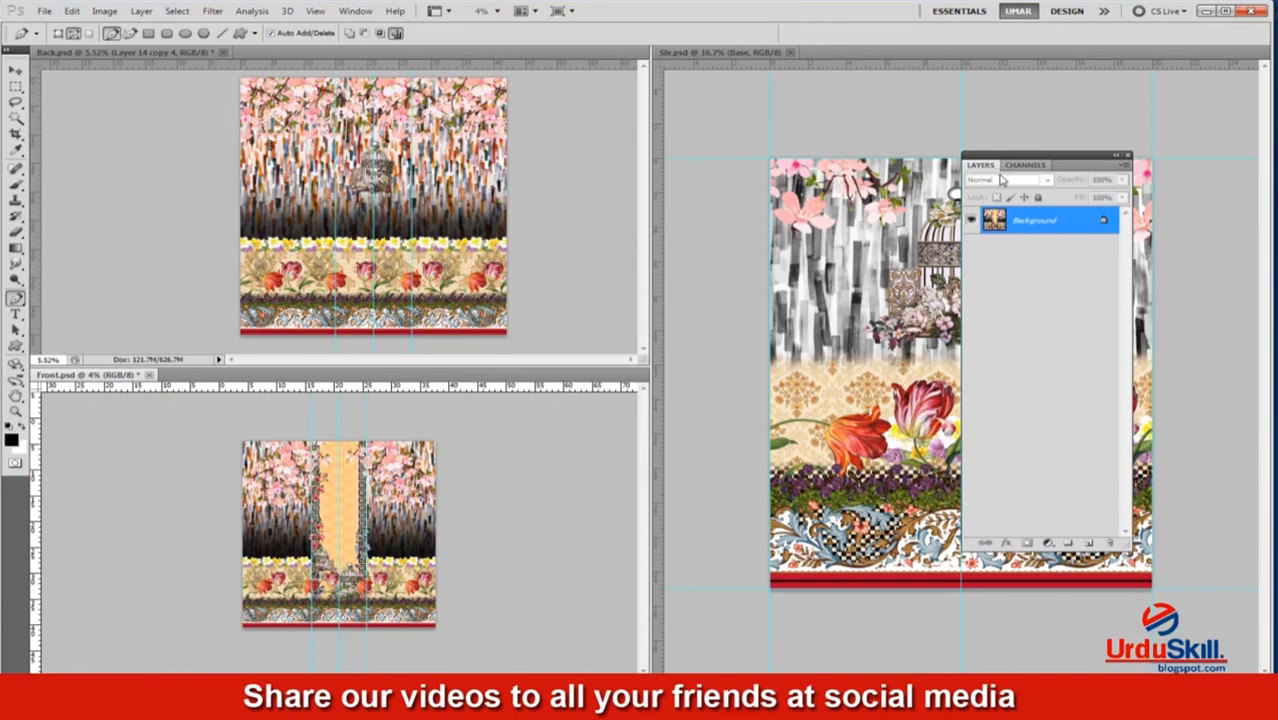
pyautogui.moveTo(1024, 159); pyautogui.dragTo(1060, 164)
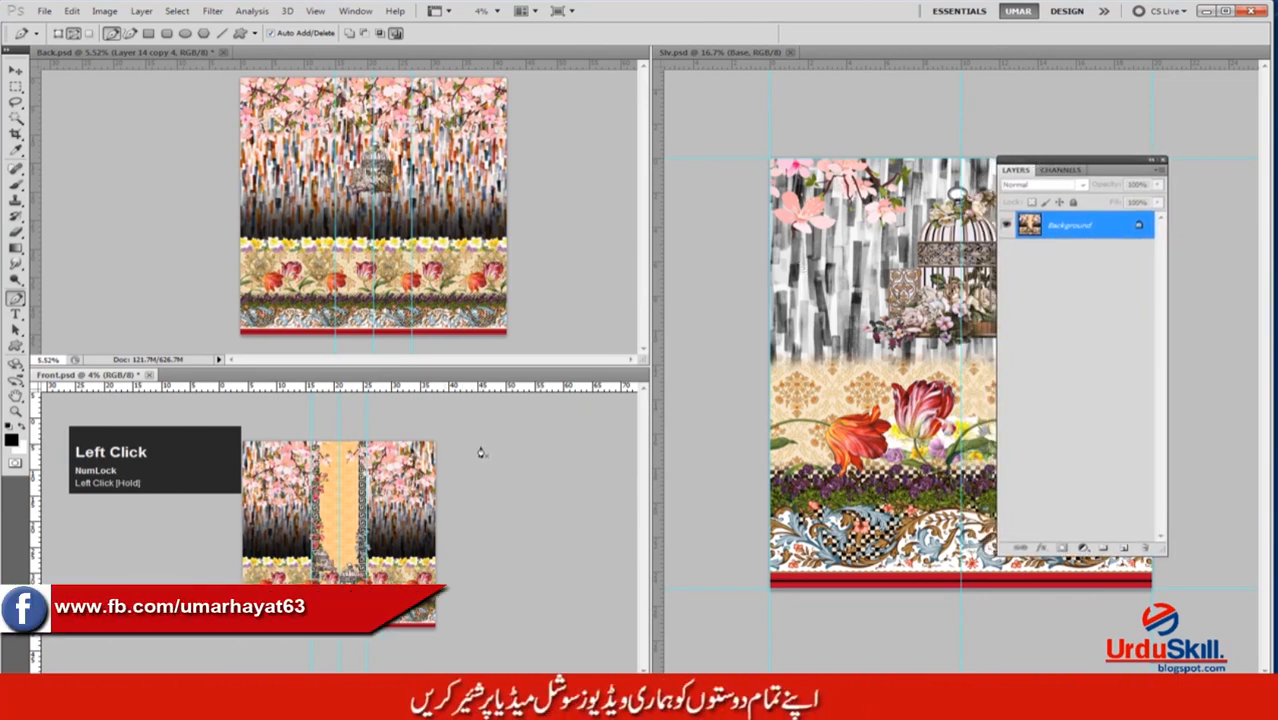
pyautogui.click(512, 454)
pyautogui.press('v')
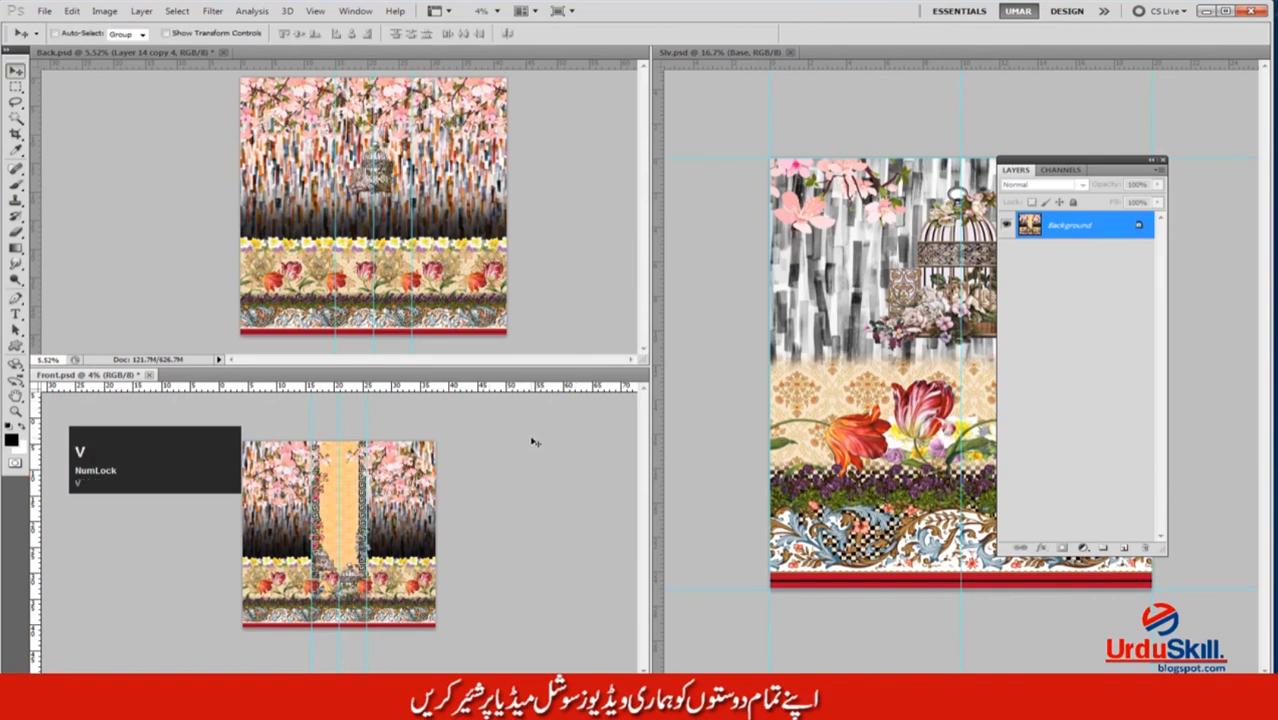
pyautogui.keyDown('ctrl'); pyautogui.click(536, 440); pyautogui.keyUp('ctrl')
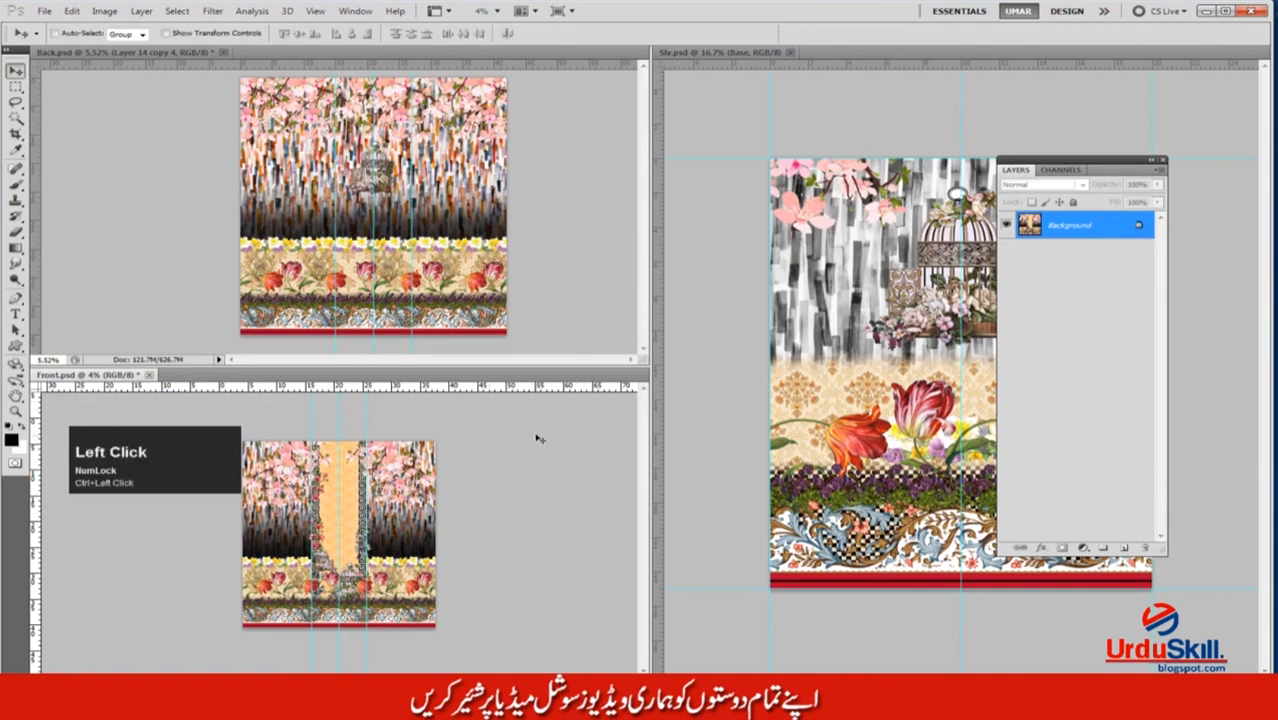
# Flatten all layers of Back.psd into a single background layer.
pyautogui.click(579, 288)
pyautogui.click(1155, 182)
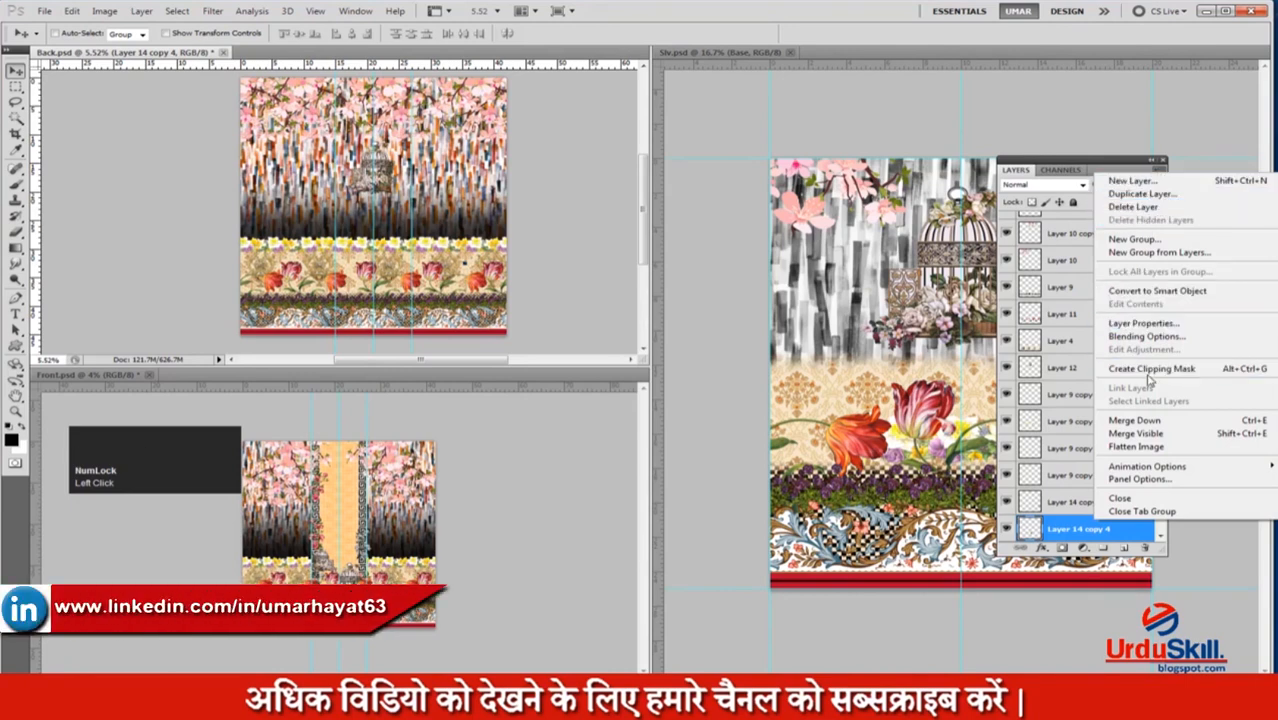
pyautogui.click(1143, 450)
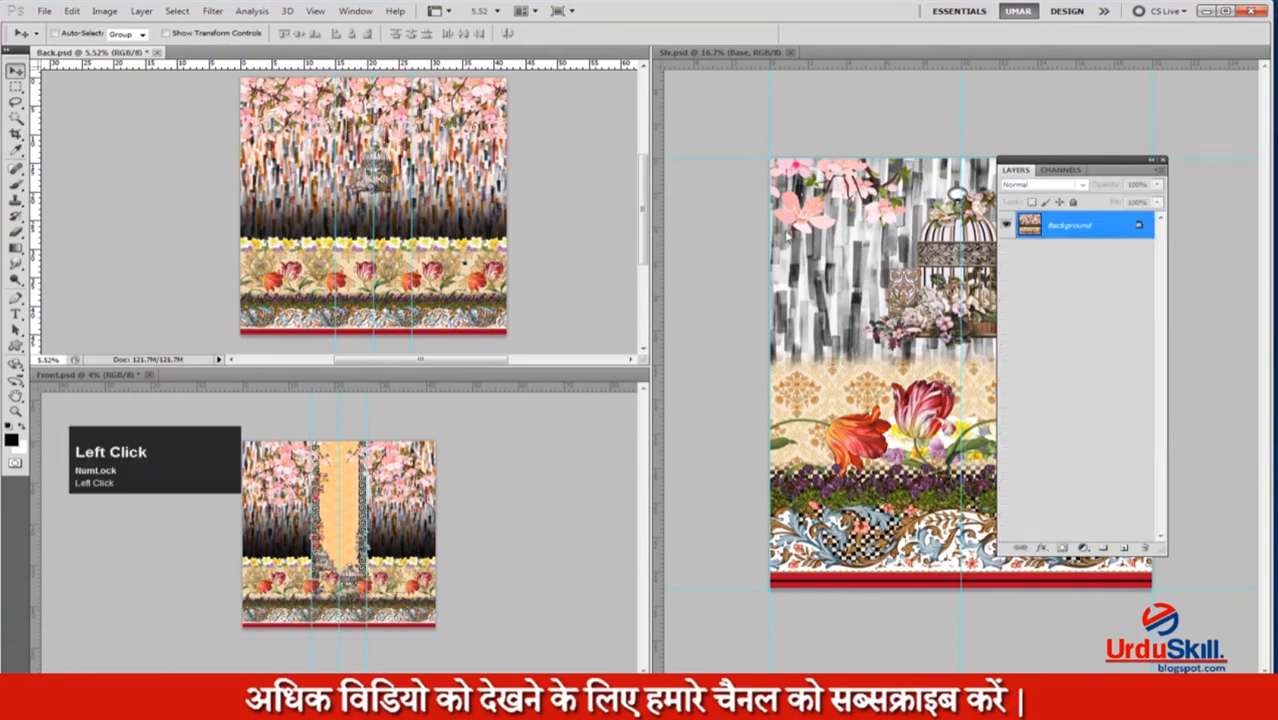
# Try flattening Slv.psd with its hidden layers discarded, and undo the flattening.
pyautogui.click(910, 140)
pyautogui.click(1156, 176)
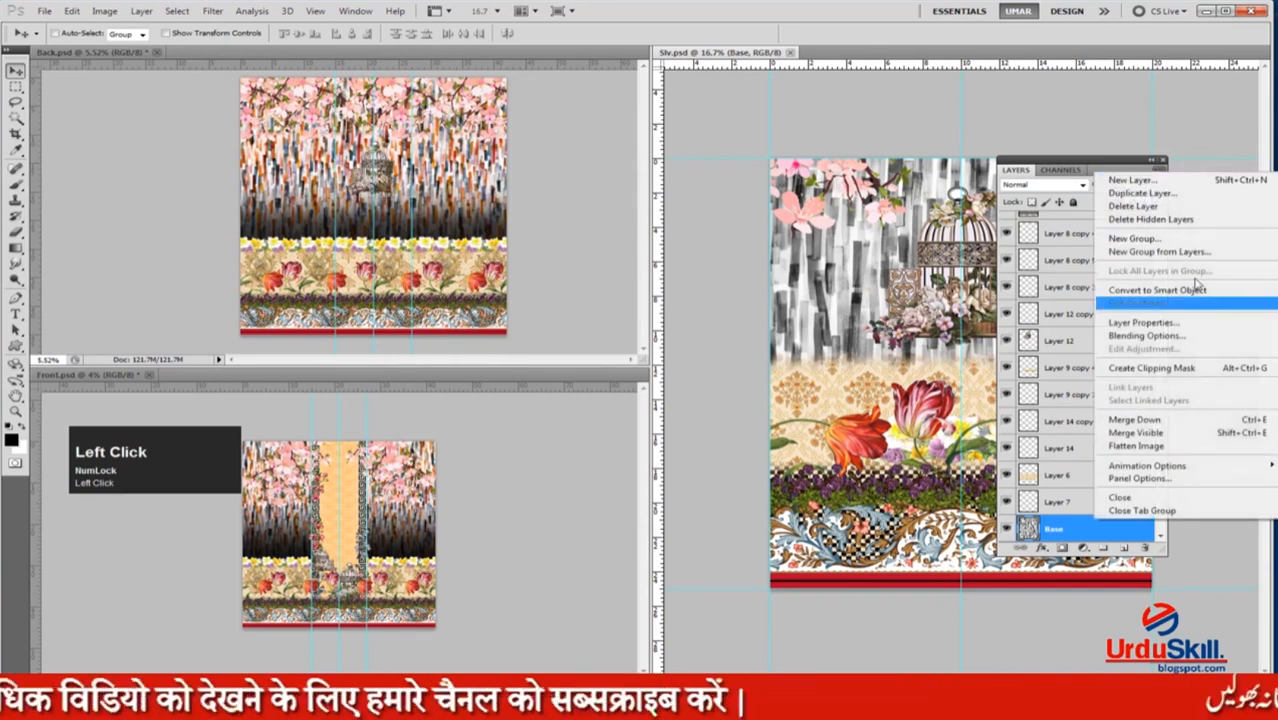
pyautogui.click(1153, 446)
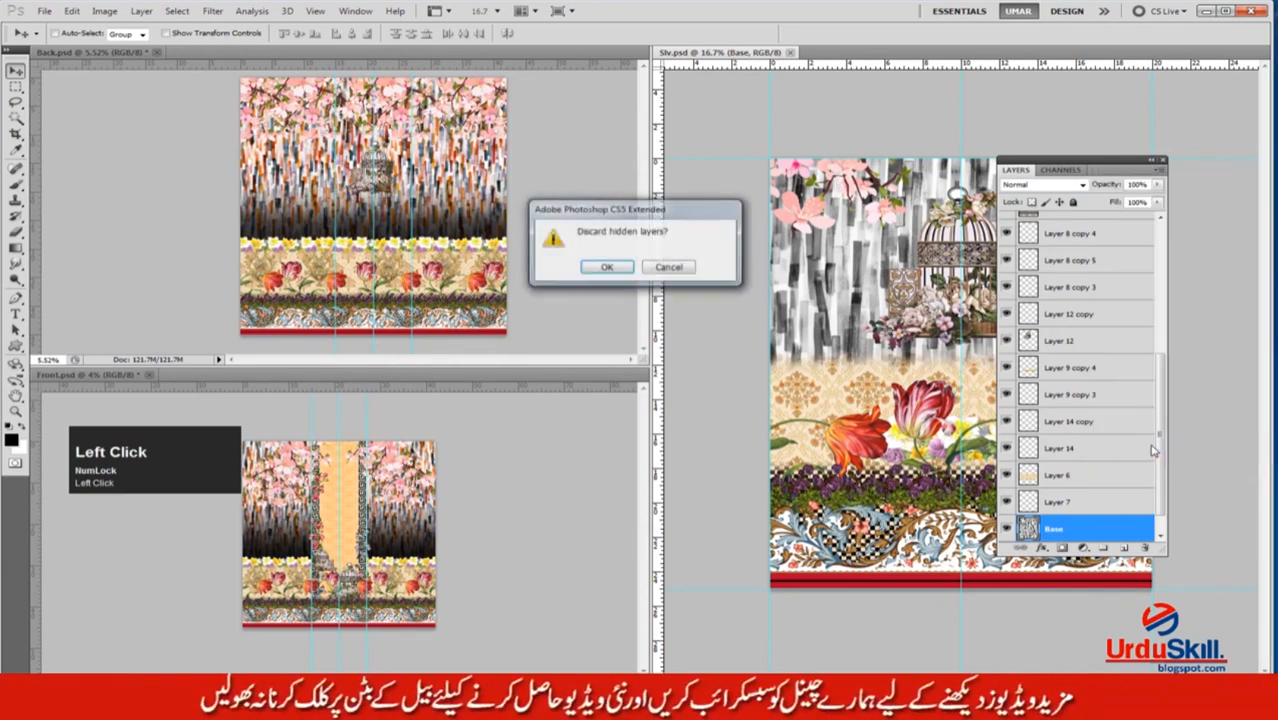
pyautogui.click(618, 268)
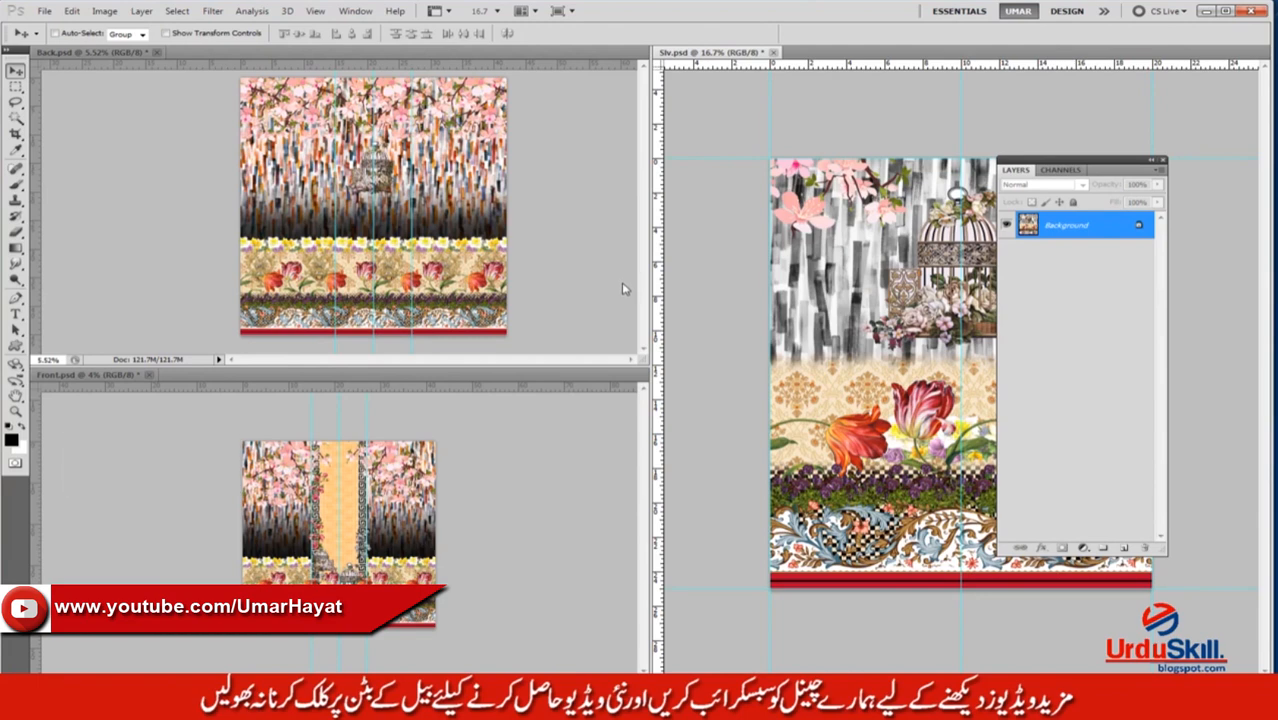
pyautogui.hotkey('ctrl', 'z')
# Select all Slv.psd layers from the topmost one down to Background and merge them into a single background layer.
pyautogui.click(1096, 226)
pyautogui.moveTo(1159, 250); pyautogui.dragTo(1176, 500)
pyautogui.keyDown('shift'); pyautogui.click(1069, 525); pyautogui.keyUp('shift')
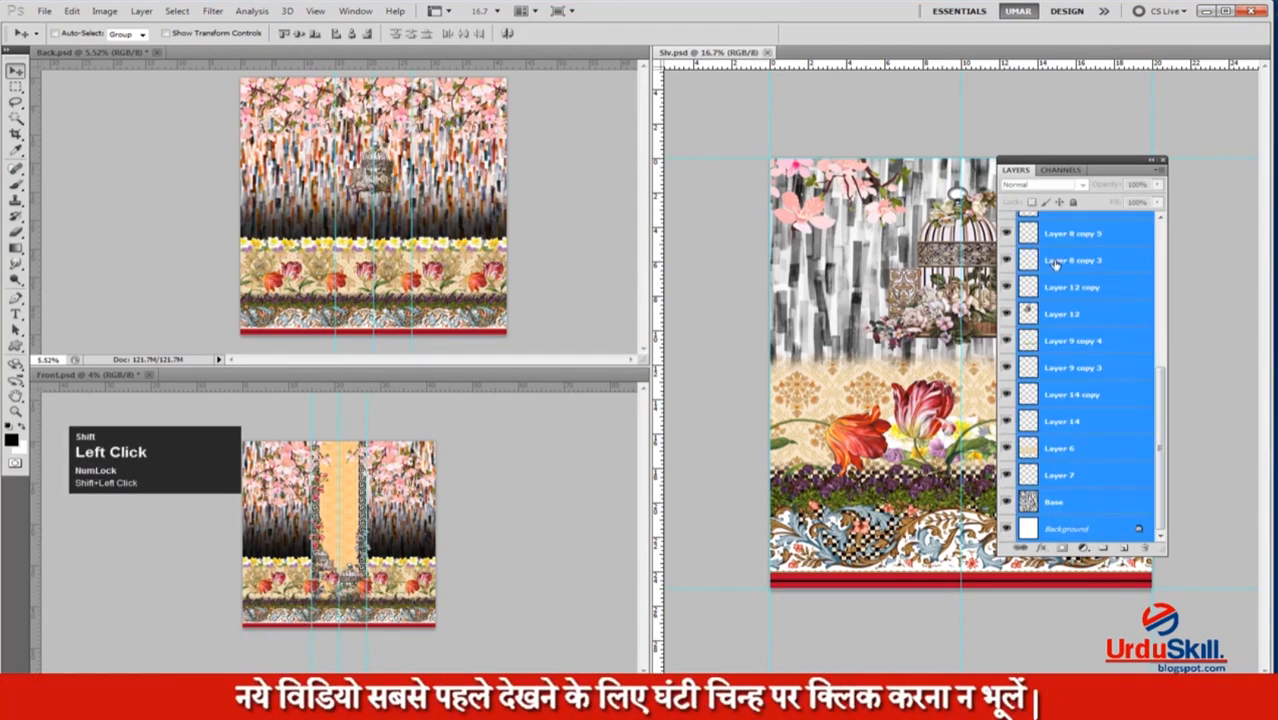
pyautogui.moveTo(1162, 380); pyautogui.dragTo(1157, 230)
pyautogui.click(1090, 228)
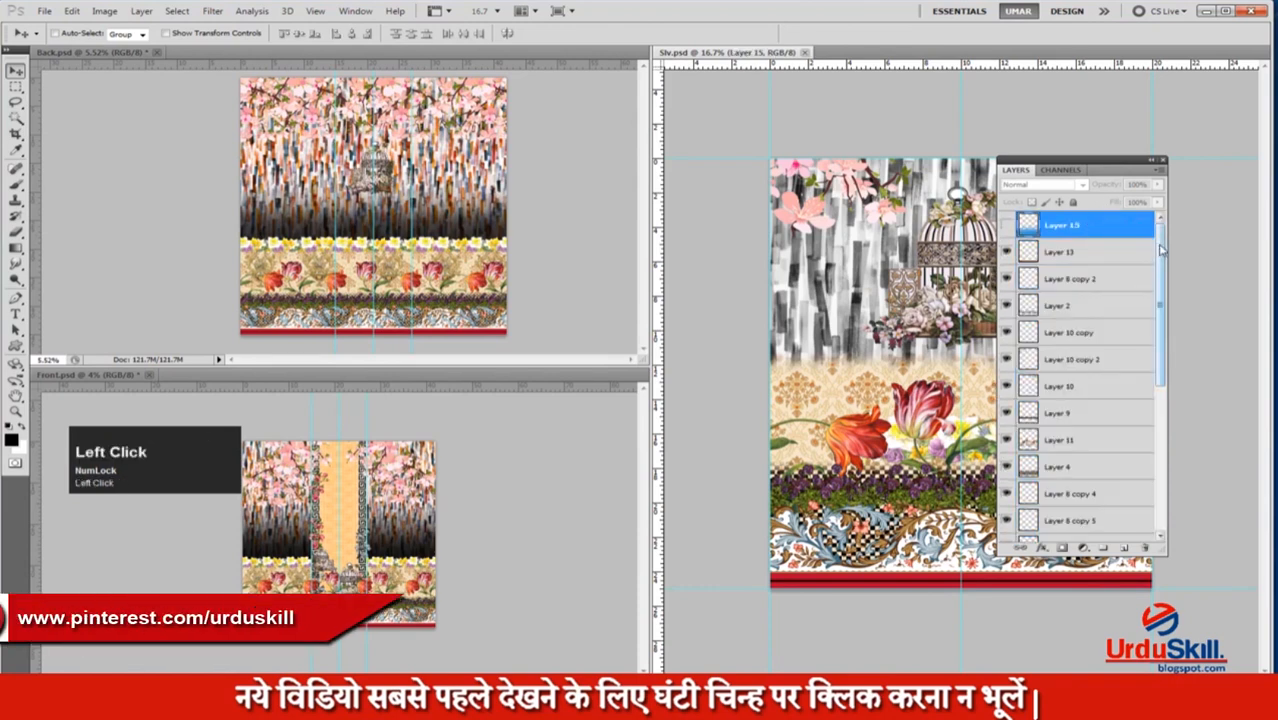
pyautogui.moveTo(1160, 275); pyautogui.dragTo(1166, 385)
pyautogui.keyDown('shift'); pyautogui.click(1083, 535); pyautogui.keyUp('shift')
pyautogui.keyDown('shift'); pyautogui.click(1092, 529); pyautogui.keyUp('shift')
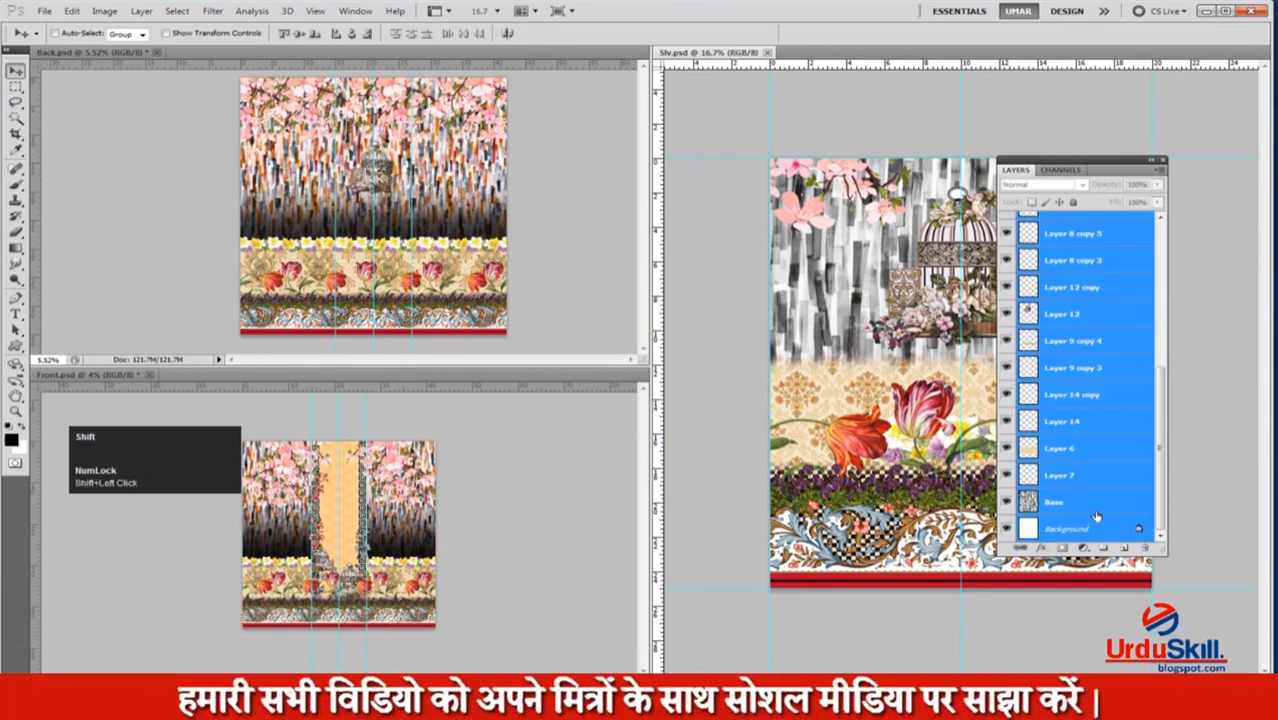
pyautogui.press('ctrl')
pyautogui.hotkey('ctrl', 'e')
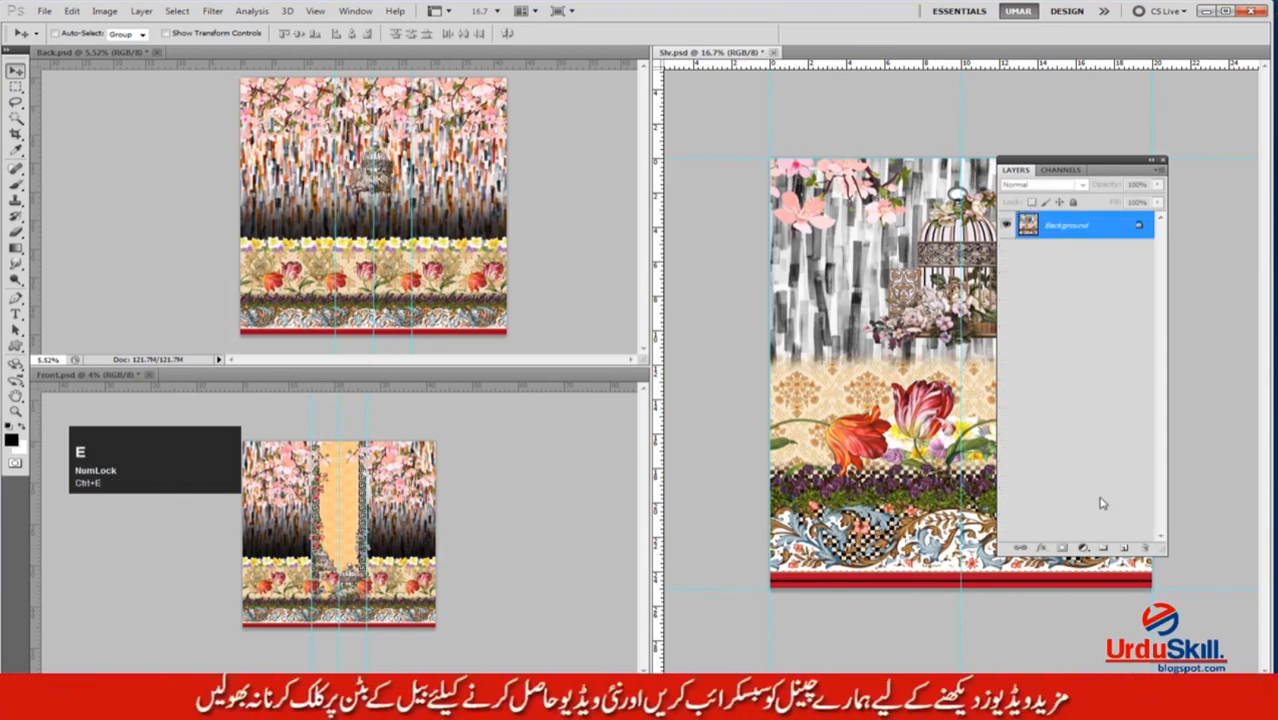
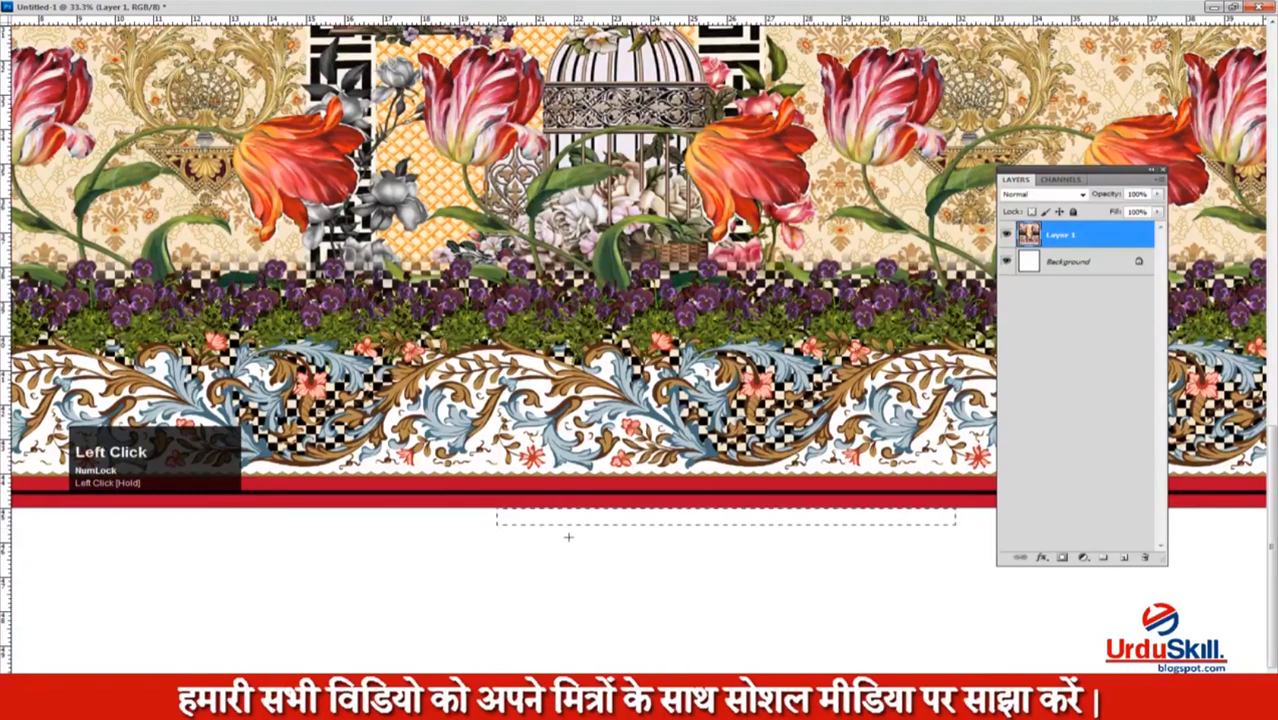
# Mark a 0.5 in gap directly beneath the front panel's red border in Untitled-1, using the 12 × 0.5 in selection and guides.
pyautogui.moveTo(716, 500); pyautogui.dragTo(711, 522)
pyautogui.keyDown('alt'); pyautogui.click(471, 531); pyautogui.keyUp('alt')
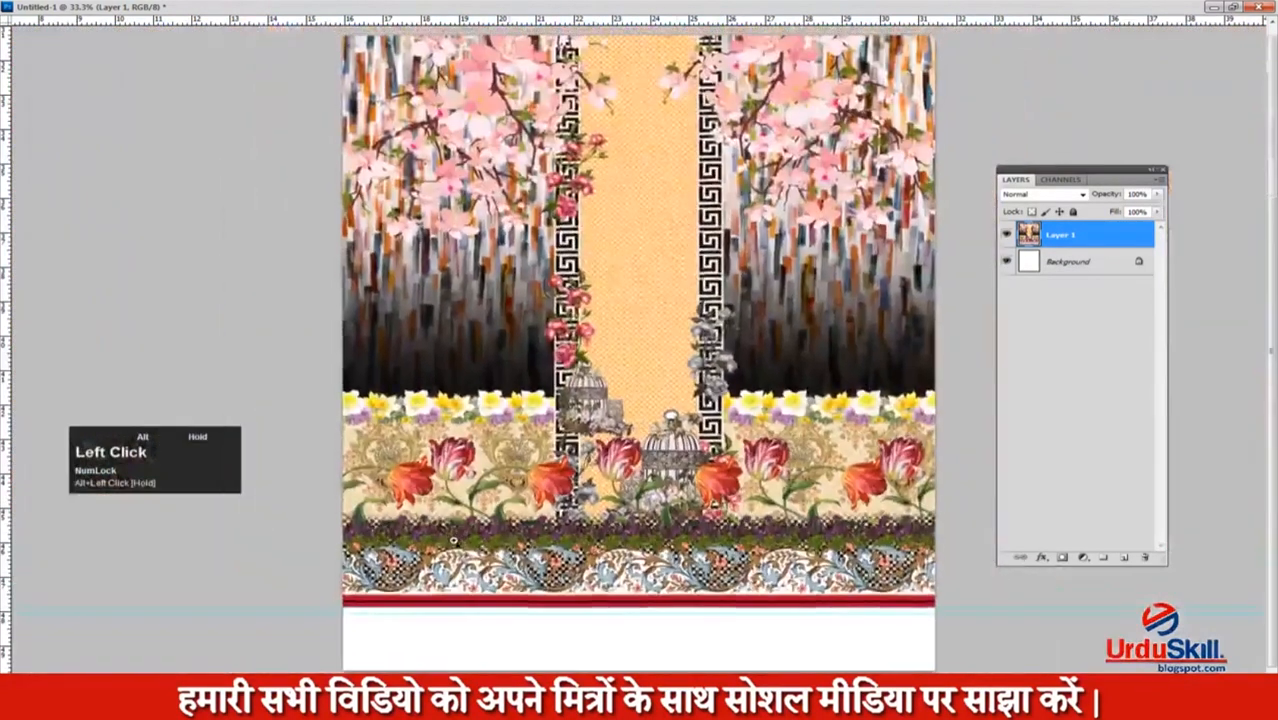
pyautogui.keyDown('ctrl'); pyautogui.click(378, 625); pyautogui.keyUp('ctrl')
pyautogui.moveTo(191, 597); pyautogui.dragTo(232, 525)
pyautogui.keyDown('ctrl'); pyautogui.click(199, 556); pyautogui.keyUp('ctrl')
pyautogui.press('f')
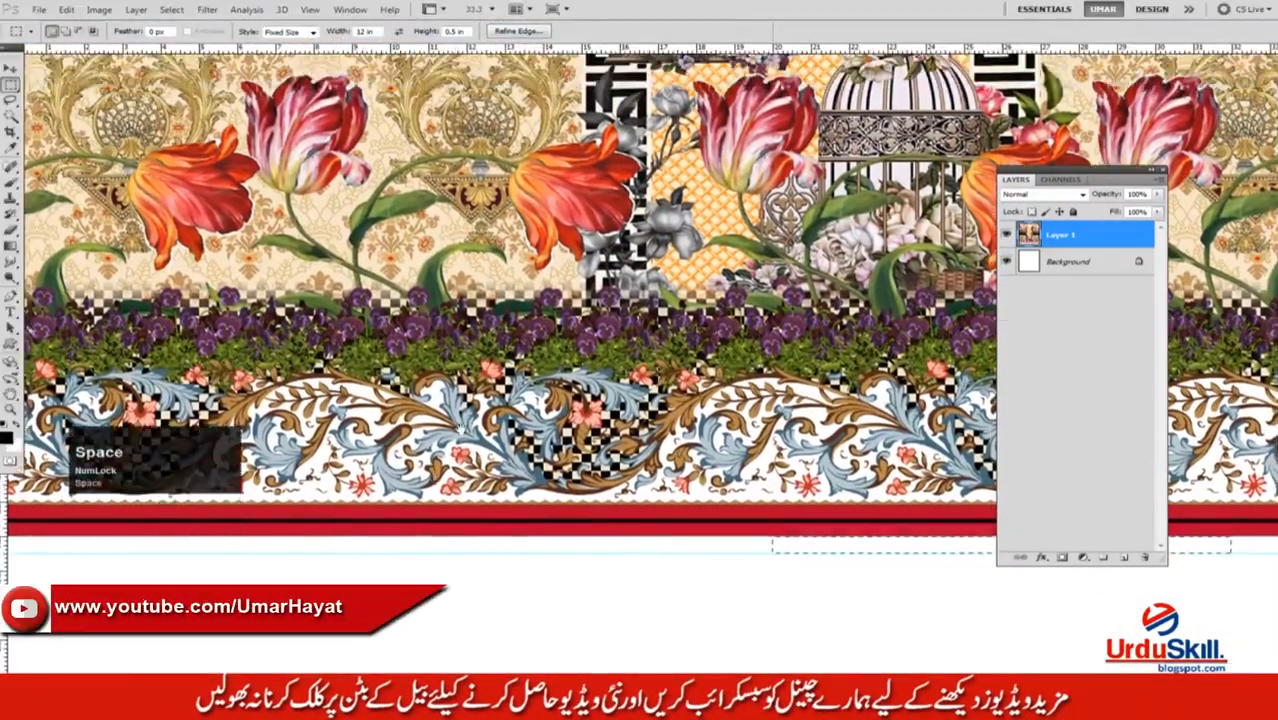
pyautogui.moveTo(173, 531); pyautogui.dragTo(482, 415)
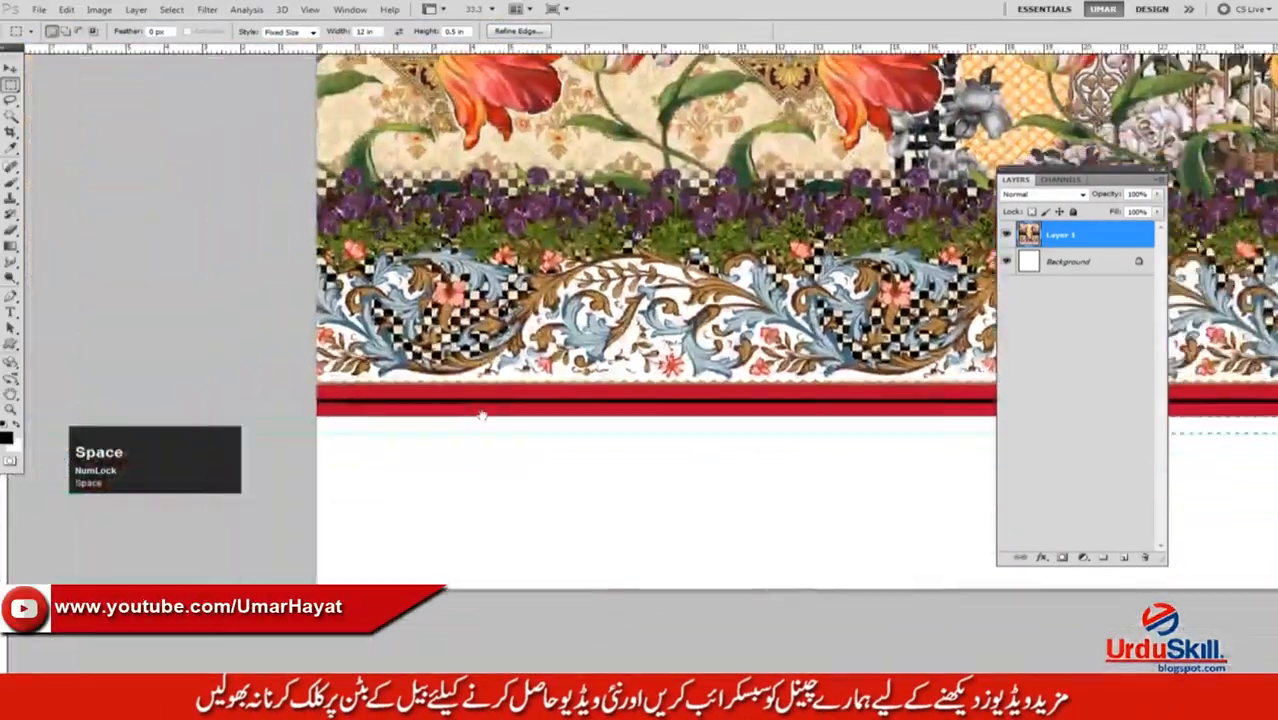
pyautogui.keyDown('ctrl'); pyautogui.click(393, 413); pyautogui.keyUp('ctrl')
pyautogui.moveTo(425, 421); pyautogui.dragTo(422, 416)
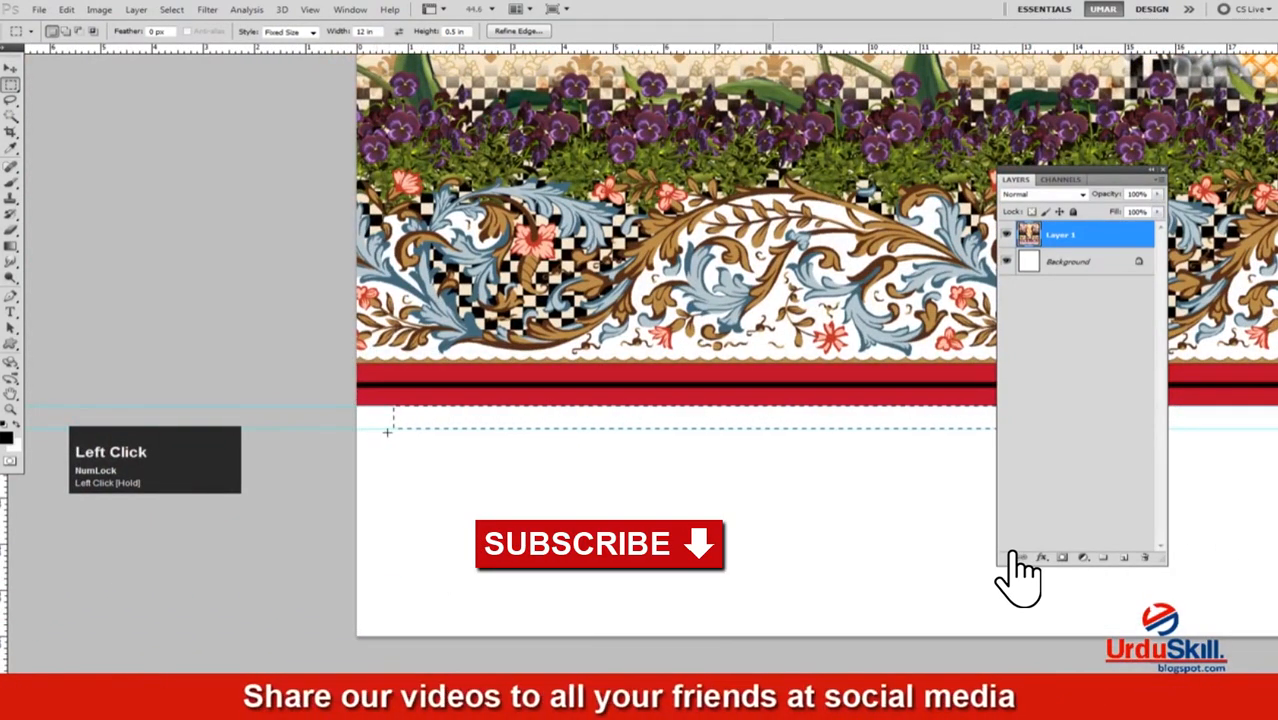
# Return Untitled-1 to a floating window showing the whole front panel, and clear the selection.
pyautogui.keyDown('alt'); pyautogui.click(437, 419); pyautogui.keyUp('alt')
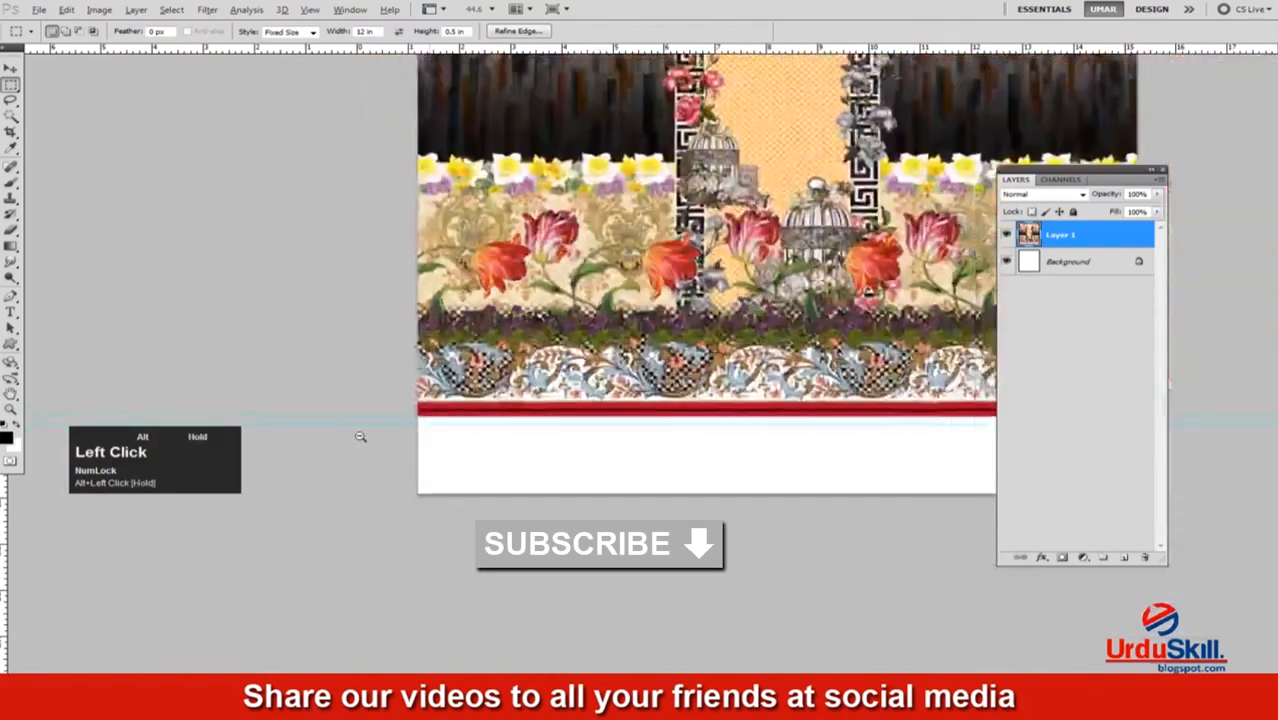
pyautogui.keyDown('alt'); pyautogui.click(584, 338); pyautogui.keyUp('alt')
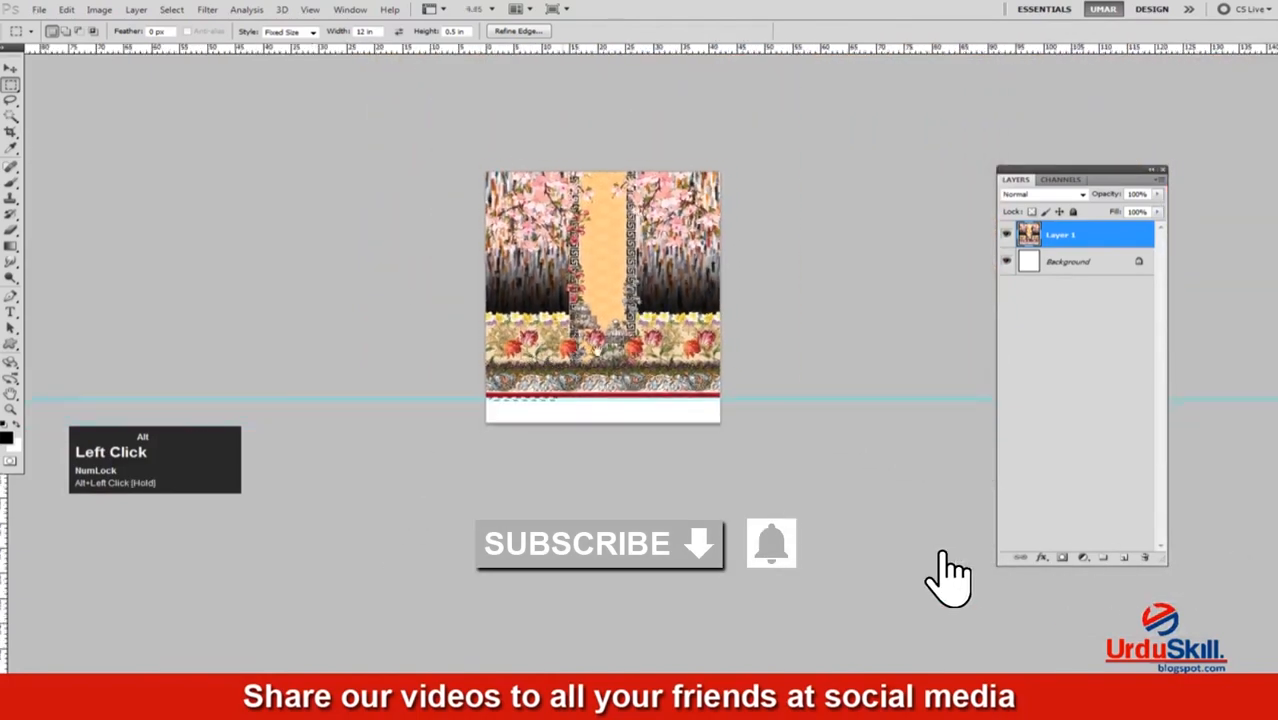
pyautogui.keyDown('ctrl'); pyautogui.click(618, 330); pyautogui.keyUp('ctrl')
pyautogui.keyDown('ctrl'); pyautogui.click(618, 330); pyautogui.keyUp('ctrl')
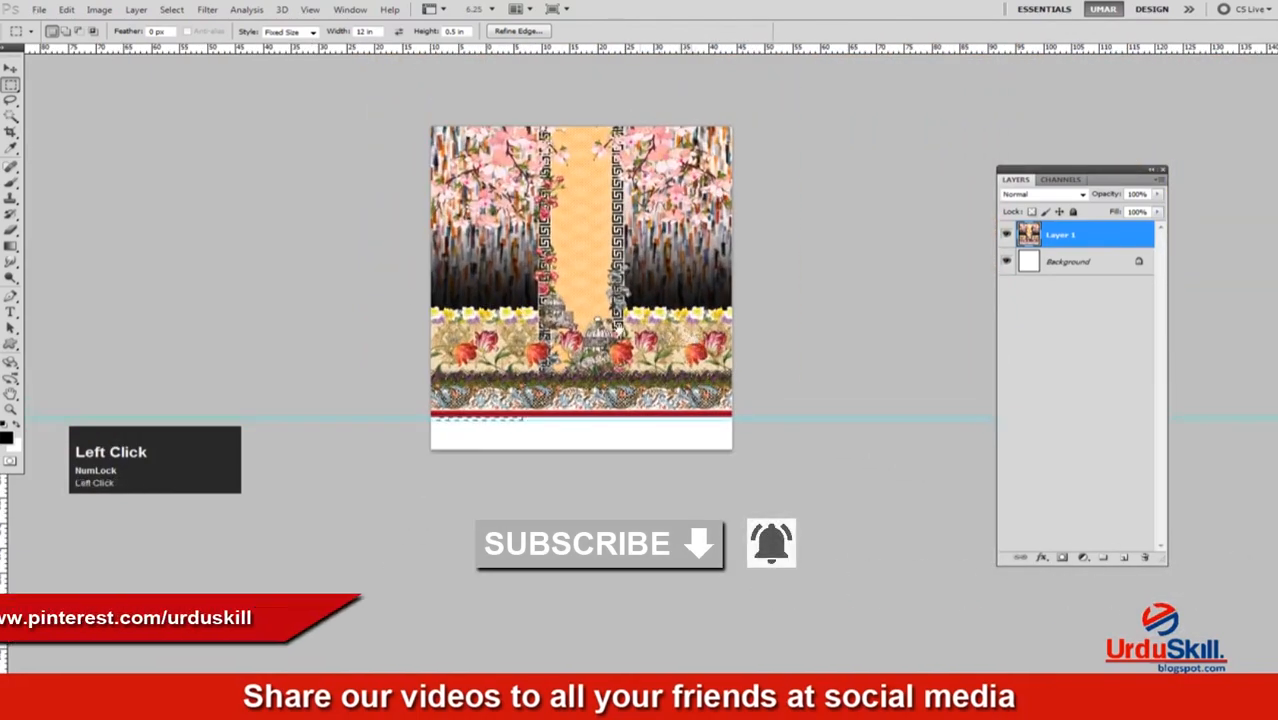
pyautogui.moveTo(618, 328); pyautogui.dragTo(544, 326)
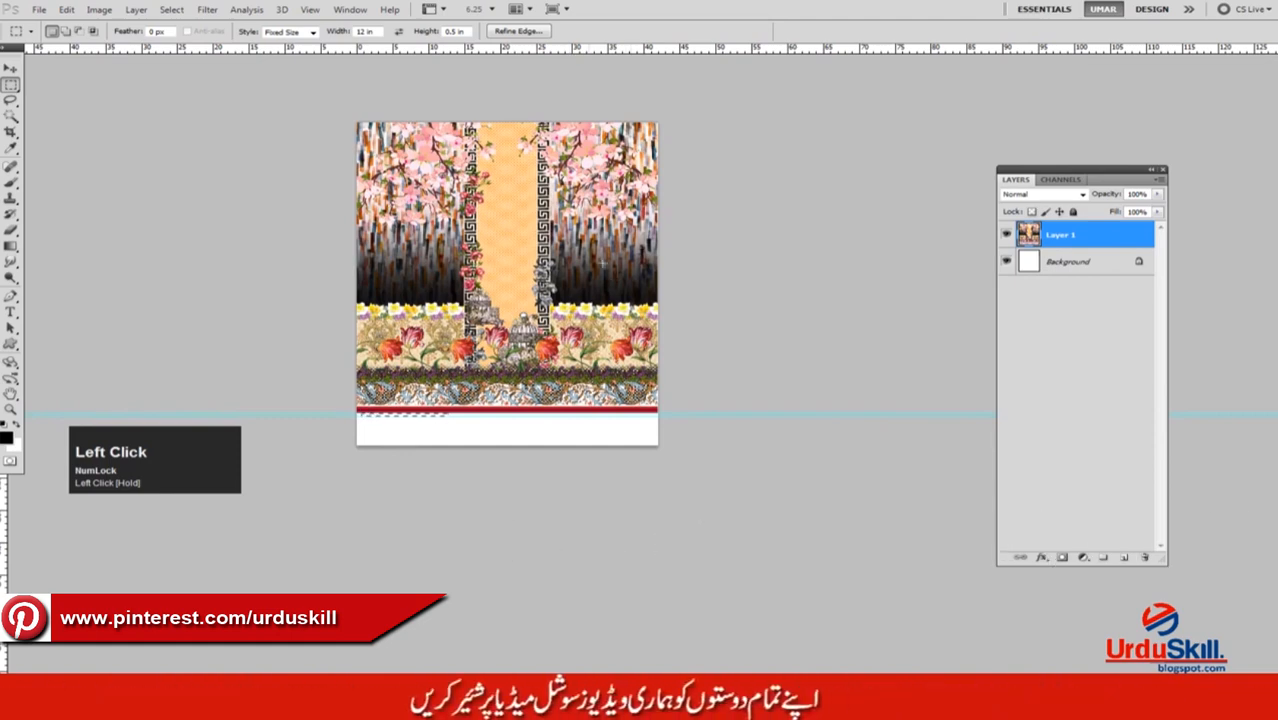
pyautogui.press('f')
pyautogui.press('f')
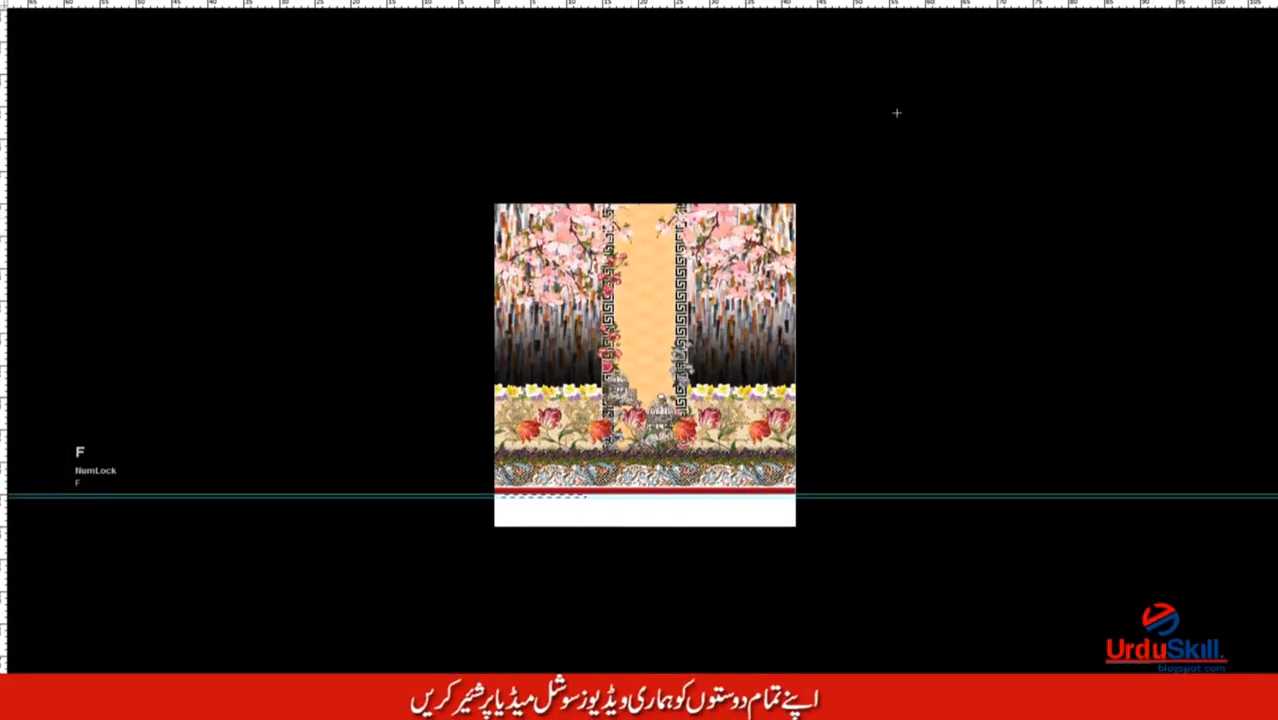
pyautogui.press('f')
pyautogui.click(1235, 7)
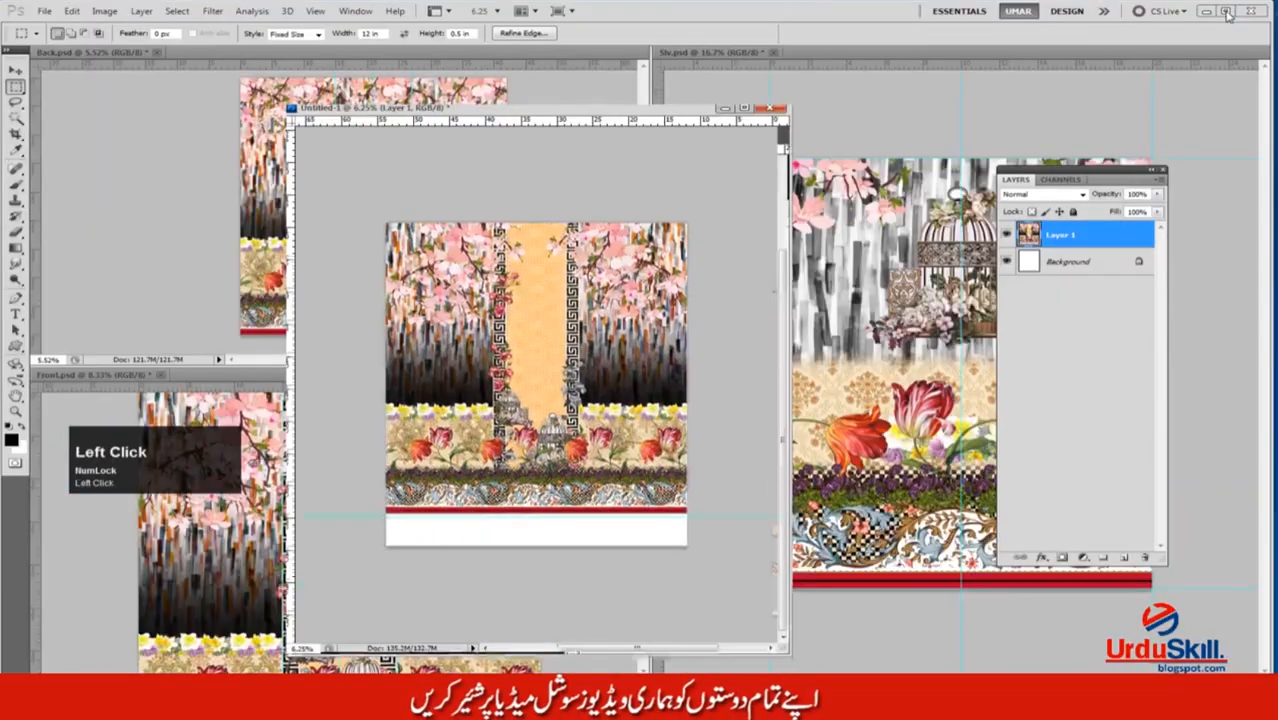
pyautogui.moveTo(568, 116); pyautogui.dragTo(541, 116)
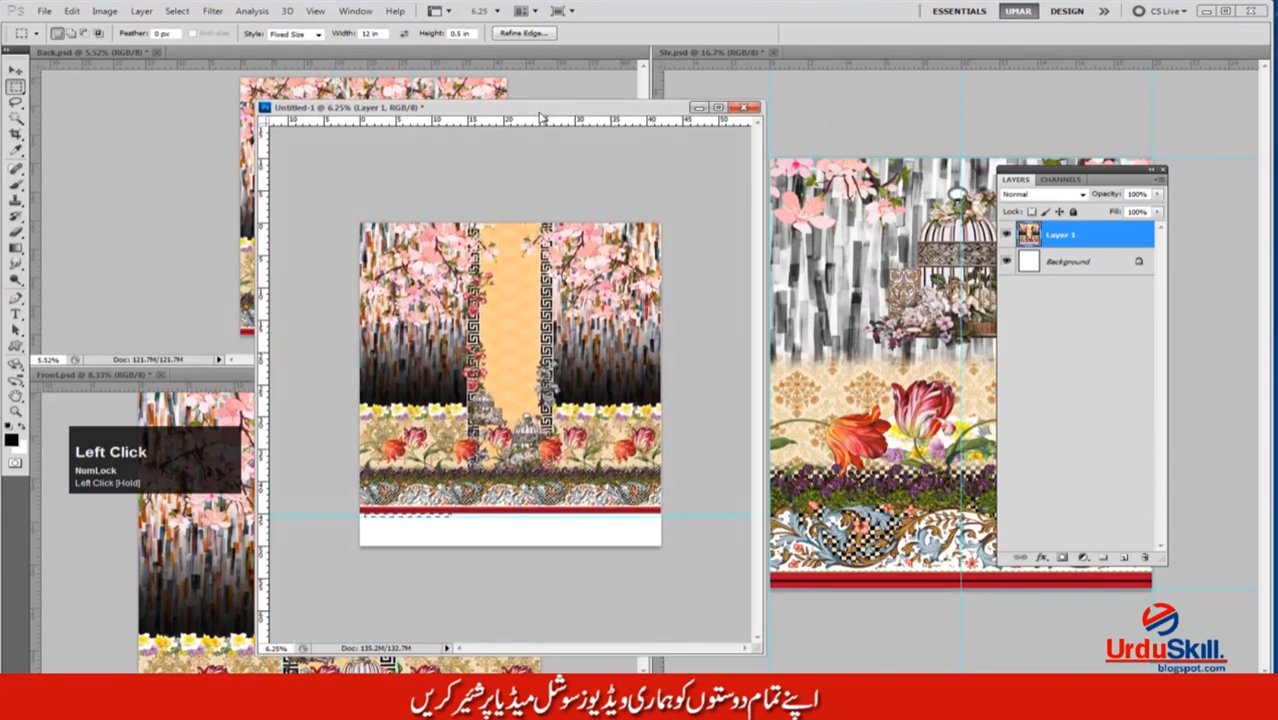
pyautogui.hotkey('ctrl', 'd')
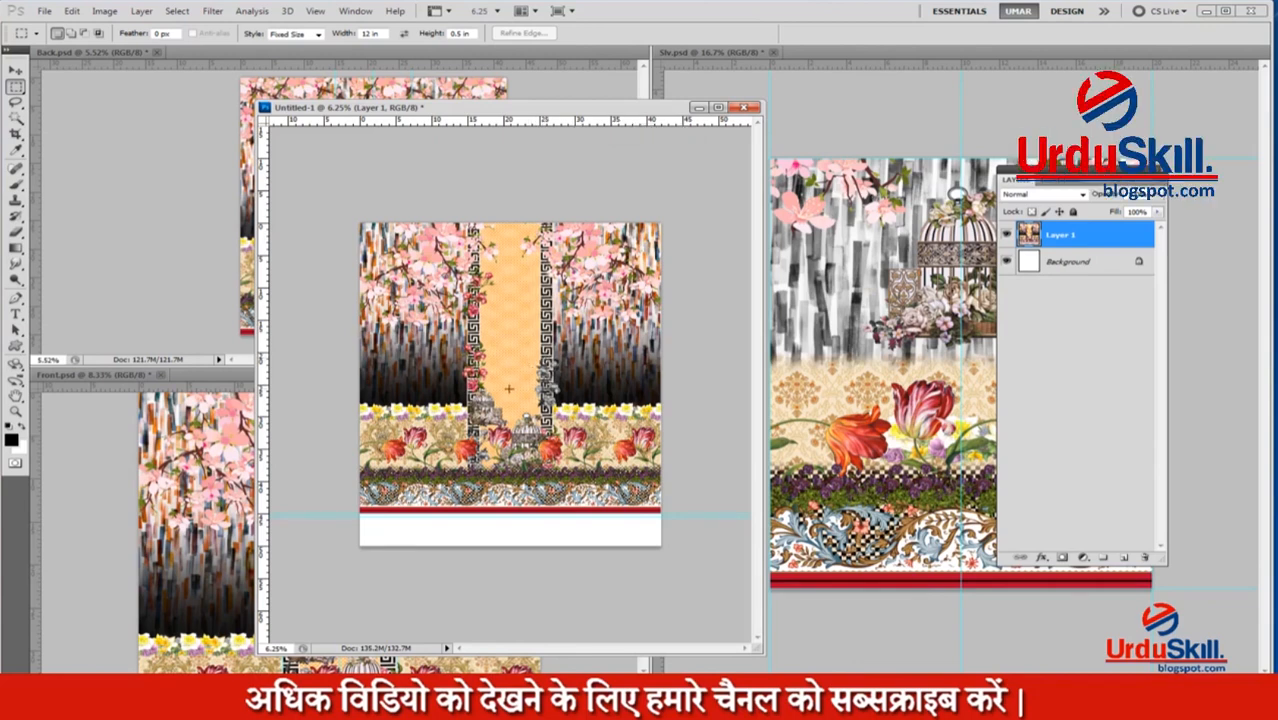
# Copy the Back.psd design into Untitled-1 with the Move tool and place it under the front panel at the lower guide.
pyautogui.moveTo(519, 111); pyautogui.dragTo(557, 105)
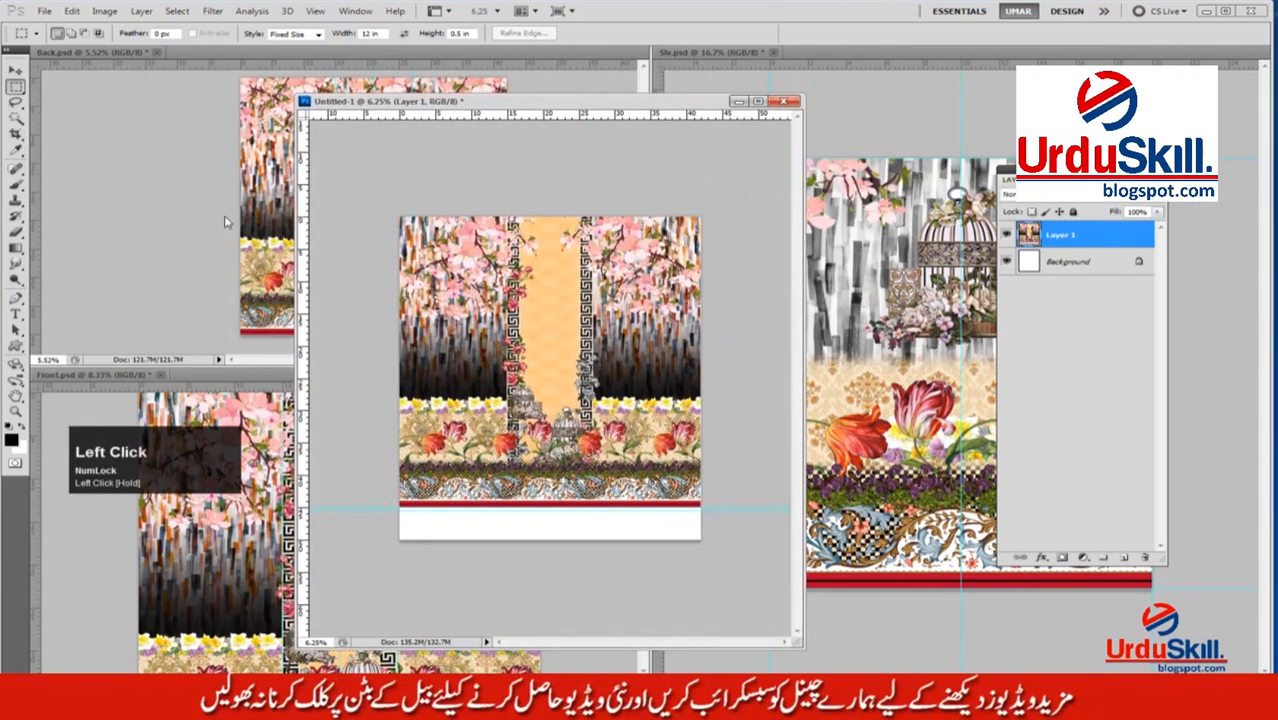
pyautogui.click(226, 221)
pyautogui.press('v')
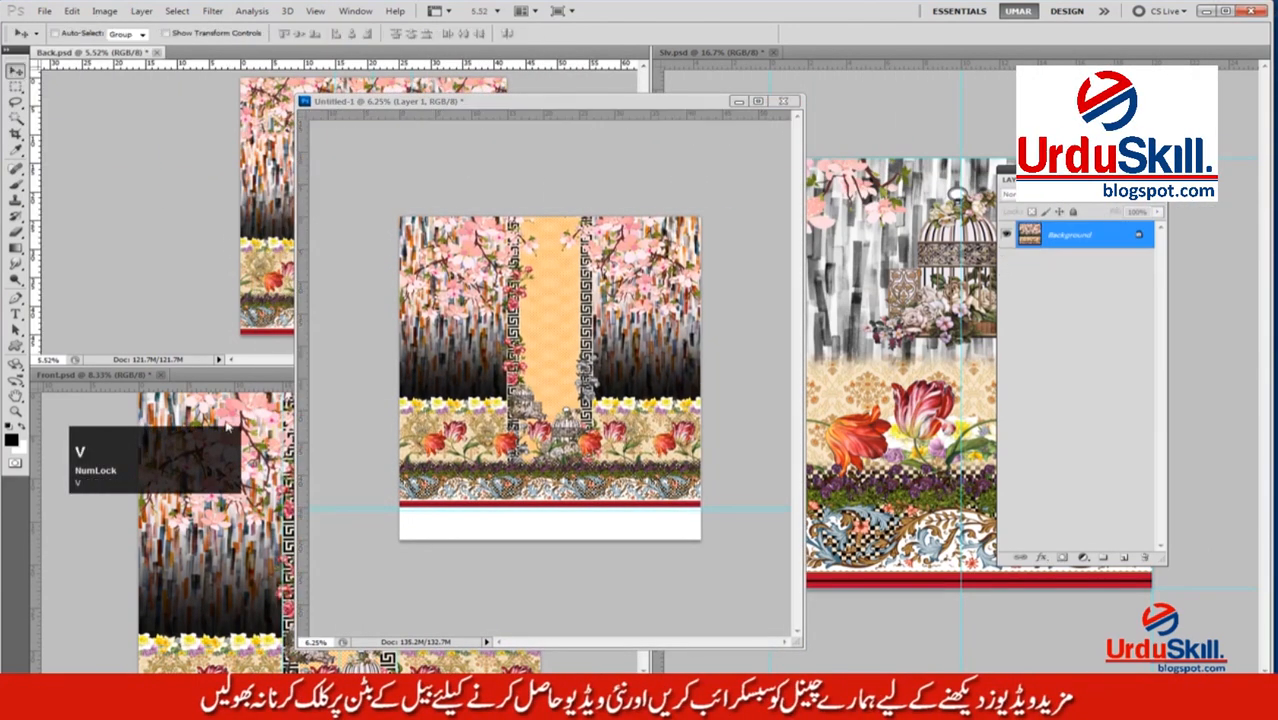
pyautogui.click(210, 563)
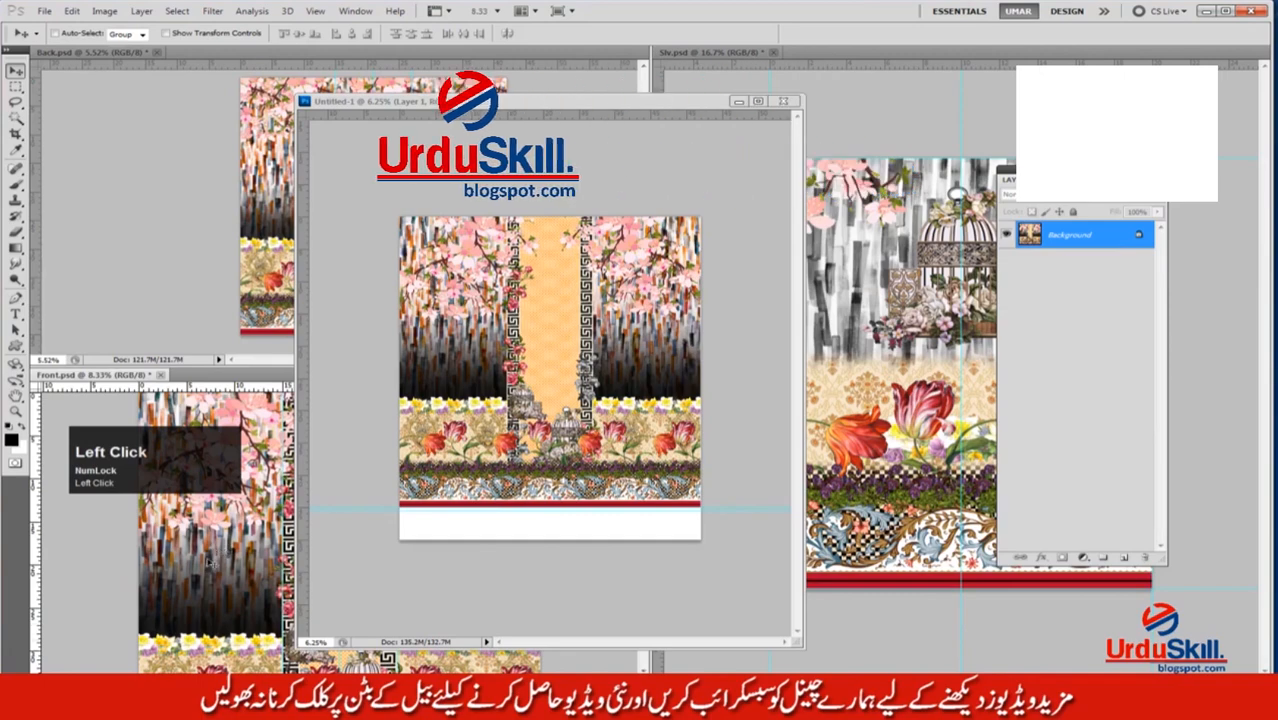
pyautogui.click(232, 240)
pyautogui.moveTo(343, 104); pyautogui.dragTo(543, 94)
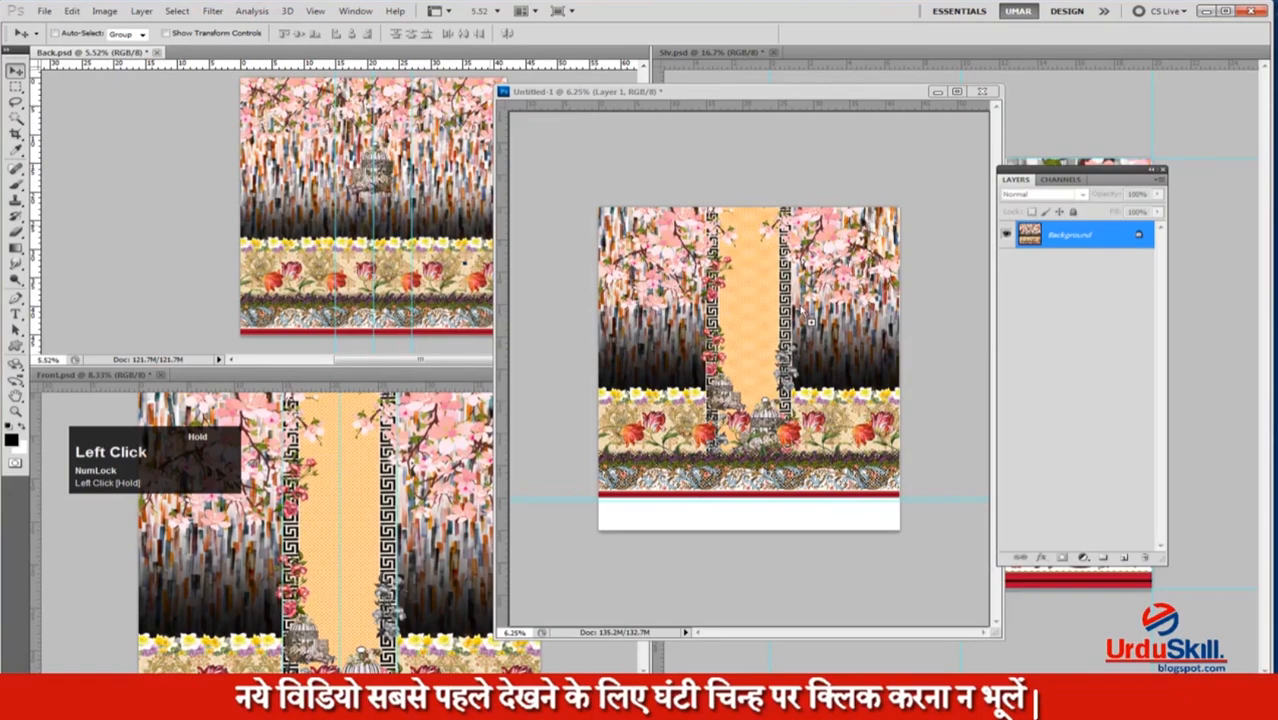
pyautogui.moveTo(811, 322); pyautogui.dragTo(911, 293)
pyautogui.moveTo(795, 272); pyautogui.dragTo(703, 530)
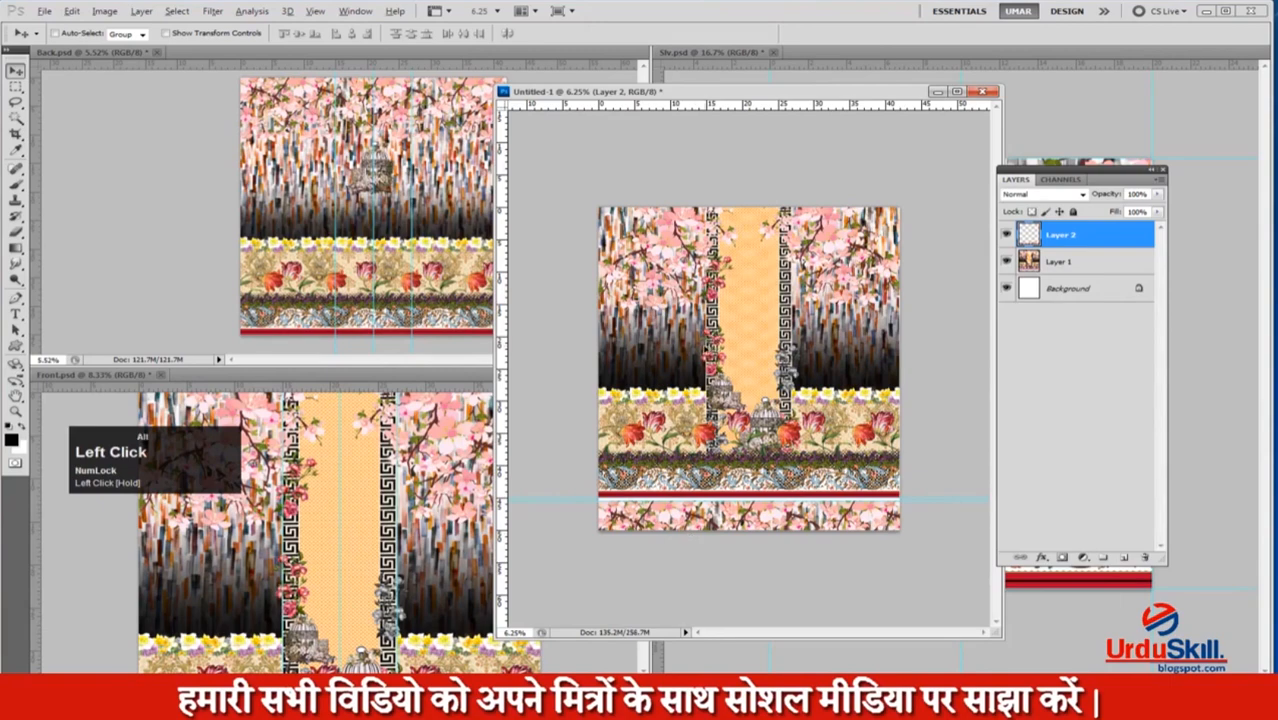
# Expand the Untitled-1 canvas with Reveal All to fit the entire back panel, and maximize the document to show both panels.
pyautogui.hotkey('alt', 'i')
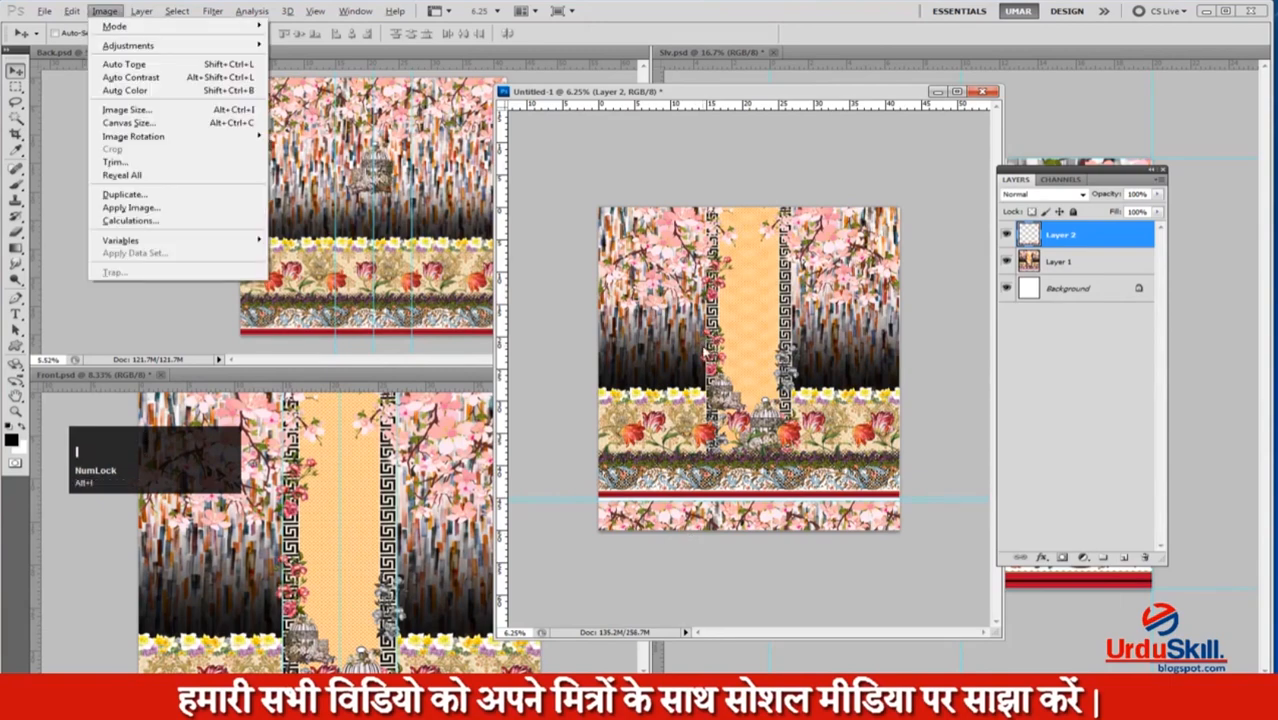
pyautogui.press('v')
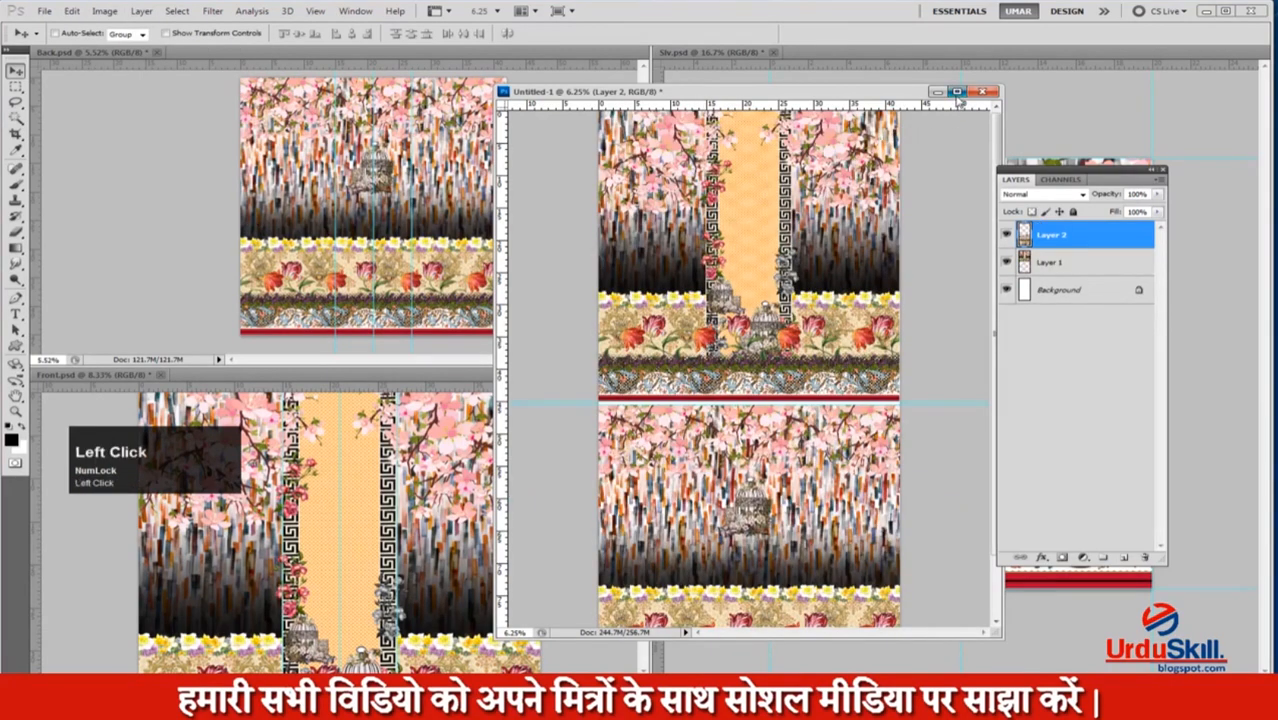
pyautogui.click(957, 93)
pyautogui.press('space')
pyautogui.keyDown('alt'); pyautogui.click(658, 303); pyautogui.keyUp('alt')
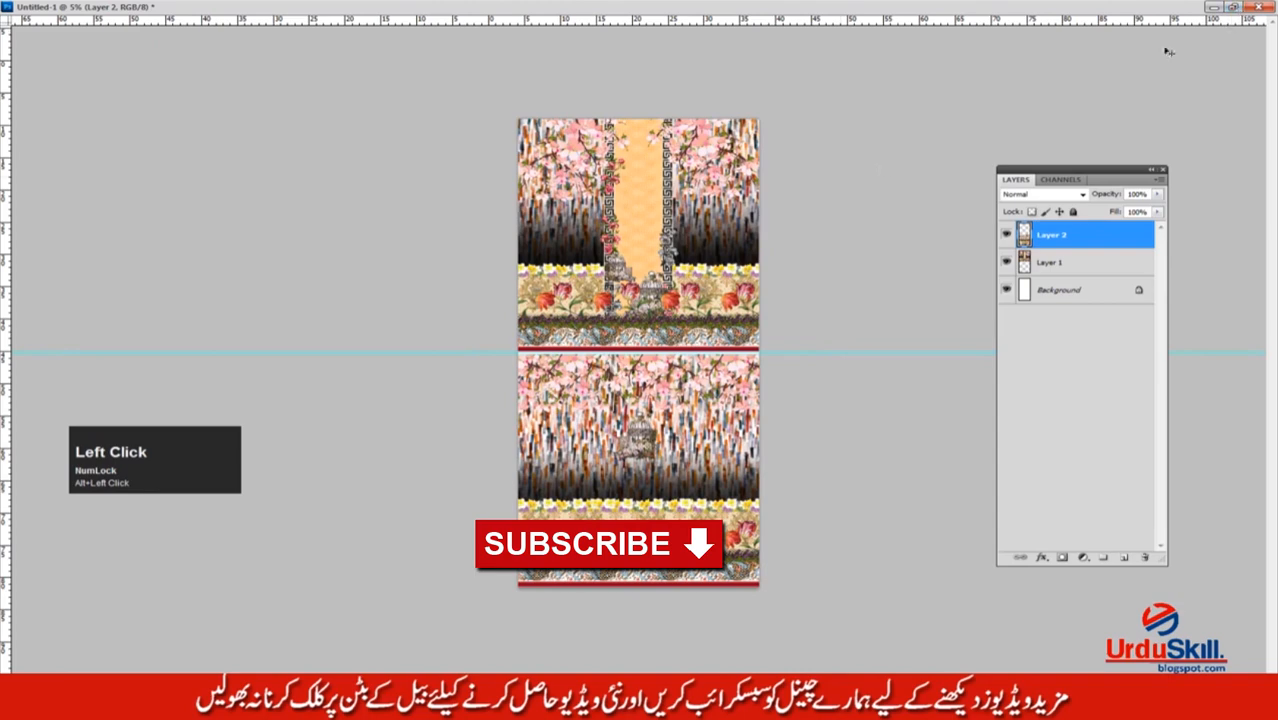
# Extend the canvas downward to a height of 115 inches, anchored at the top centre.
pyautogui.hotkey('ctrl', 'alt', 'c')
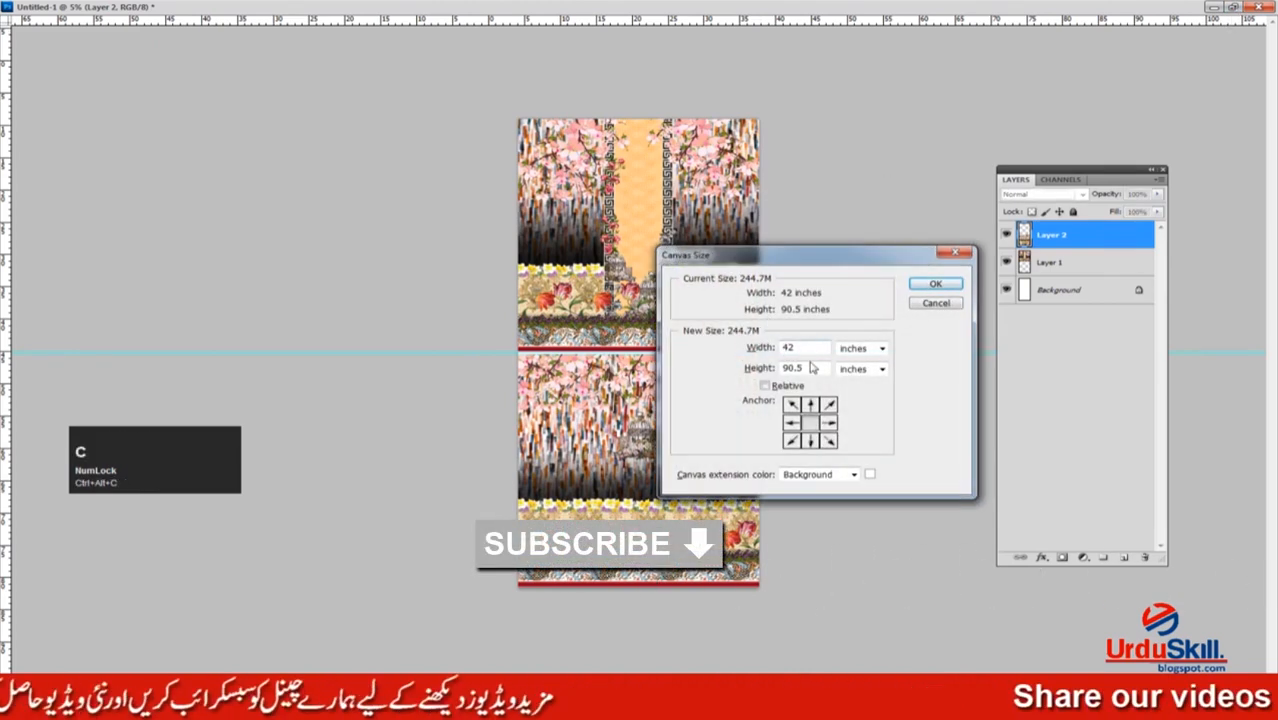
pyautogui.moveTo(788, 368); pyautogui.dragTo(801, 369)
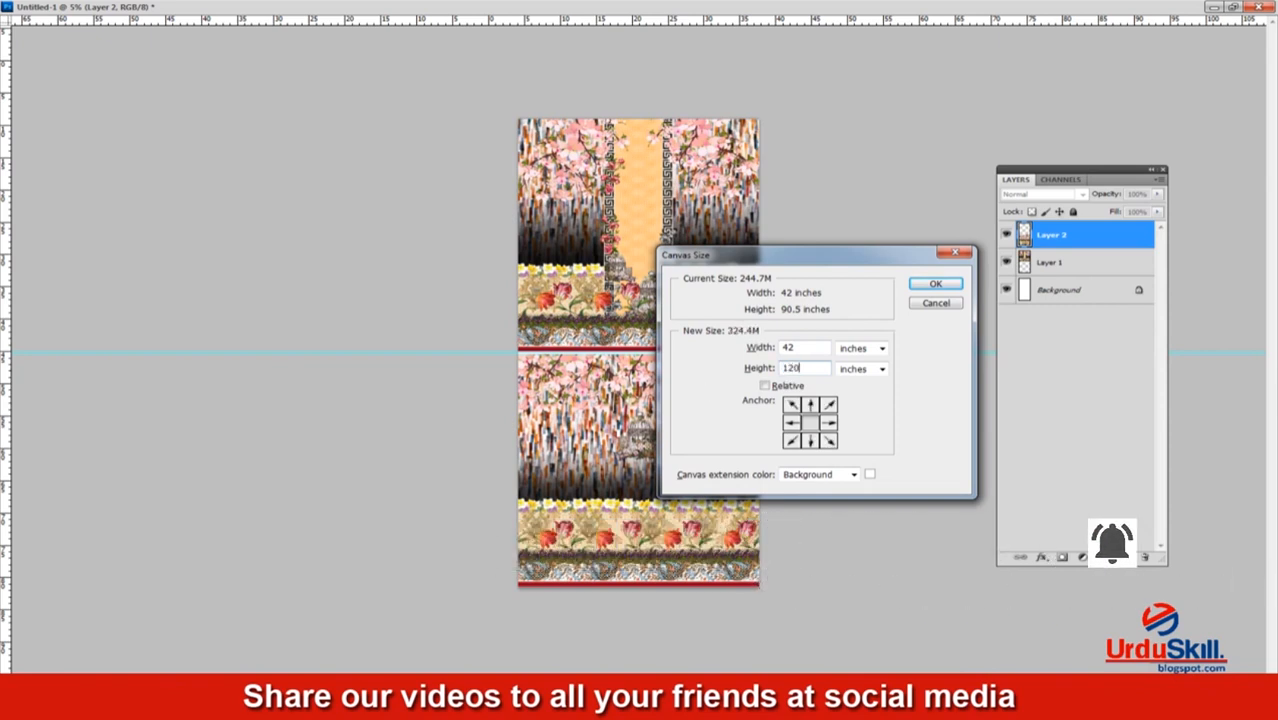
pyautogui.write('115')
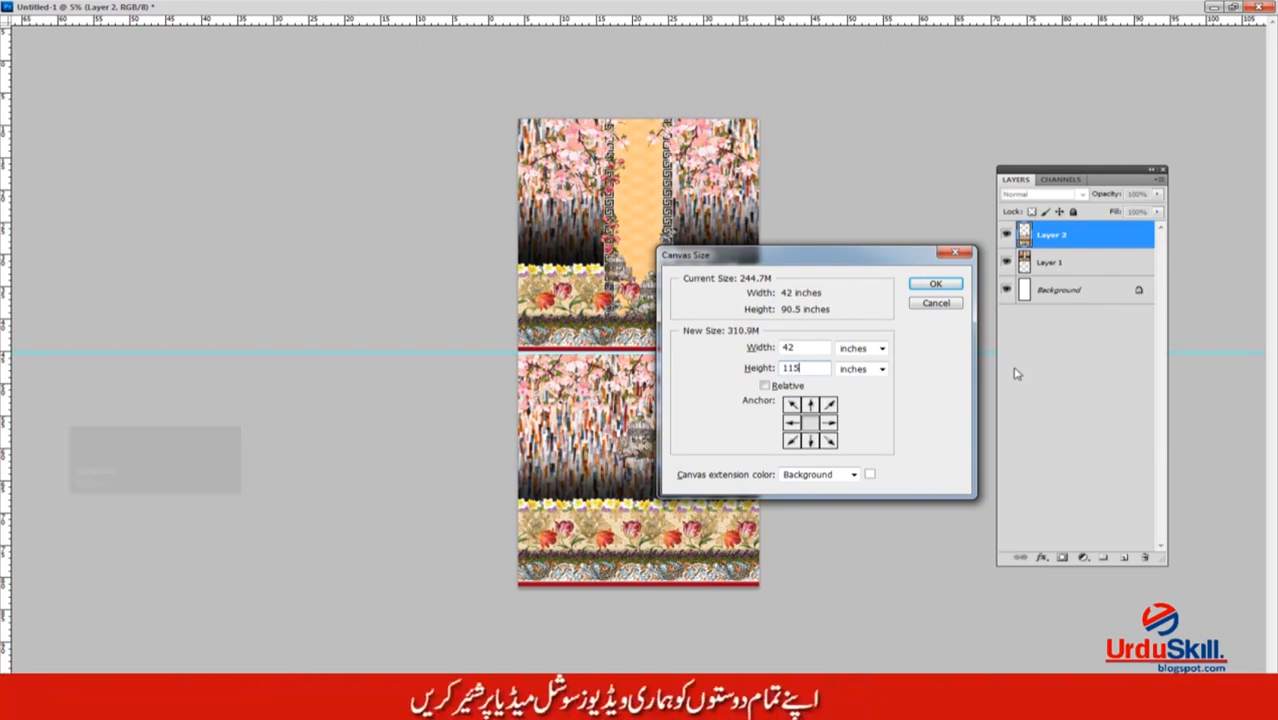
pyautogui.click(811, 404)
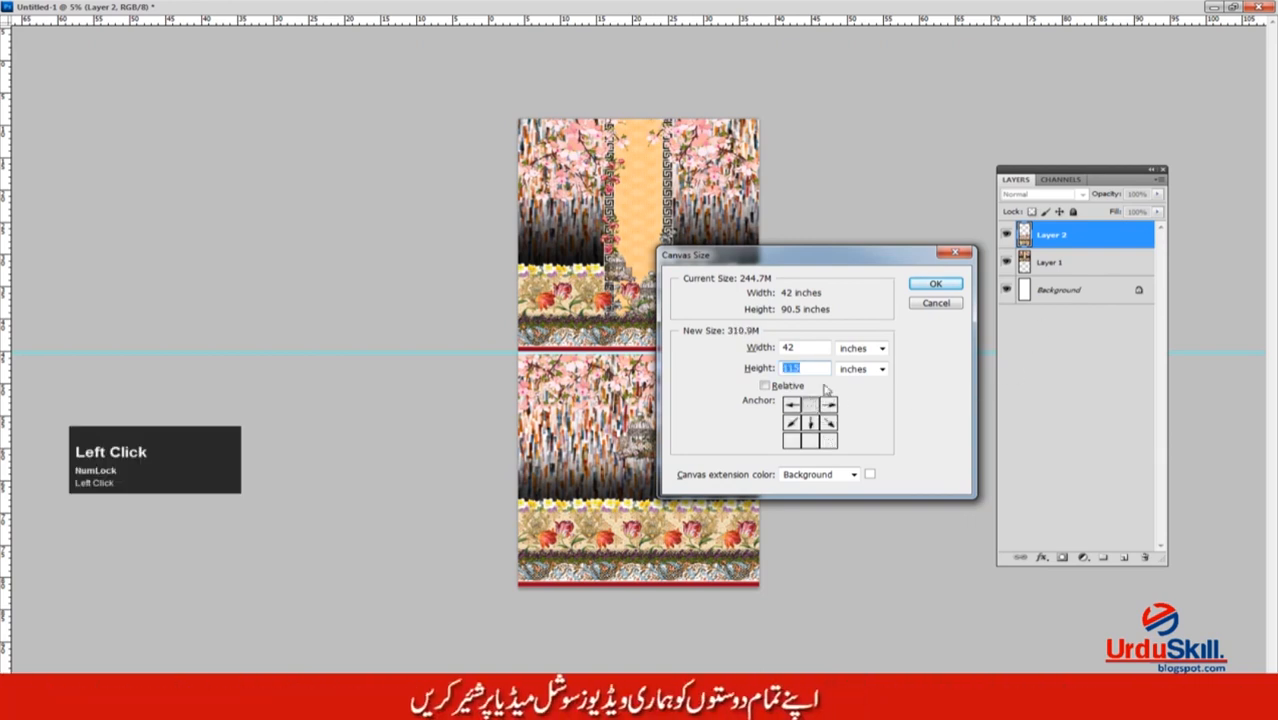
pyautogui.click(938, 285)
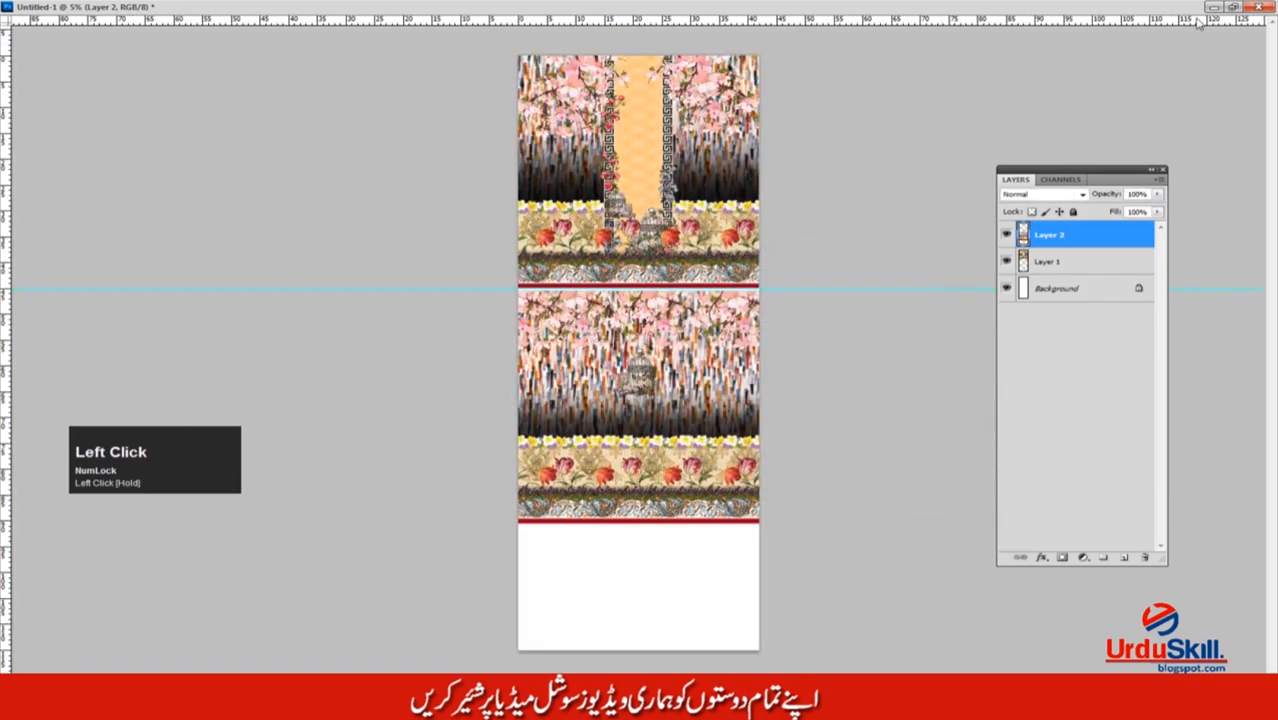
# Copy the Slv.psd design into Untitled-1 and place it in the lower-right corner of the canvas, beneath the back panel.
pyautogui.click(1236, 7)
pyautogui.keyDown('alt'); pyautogui.click(788, 443); pyautogui.keyUp('alt')
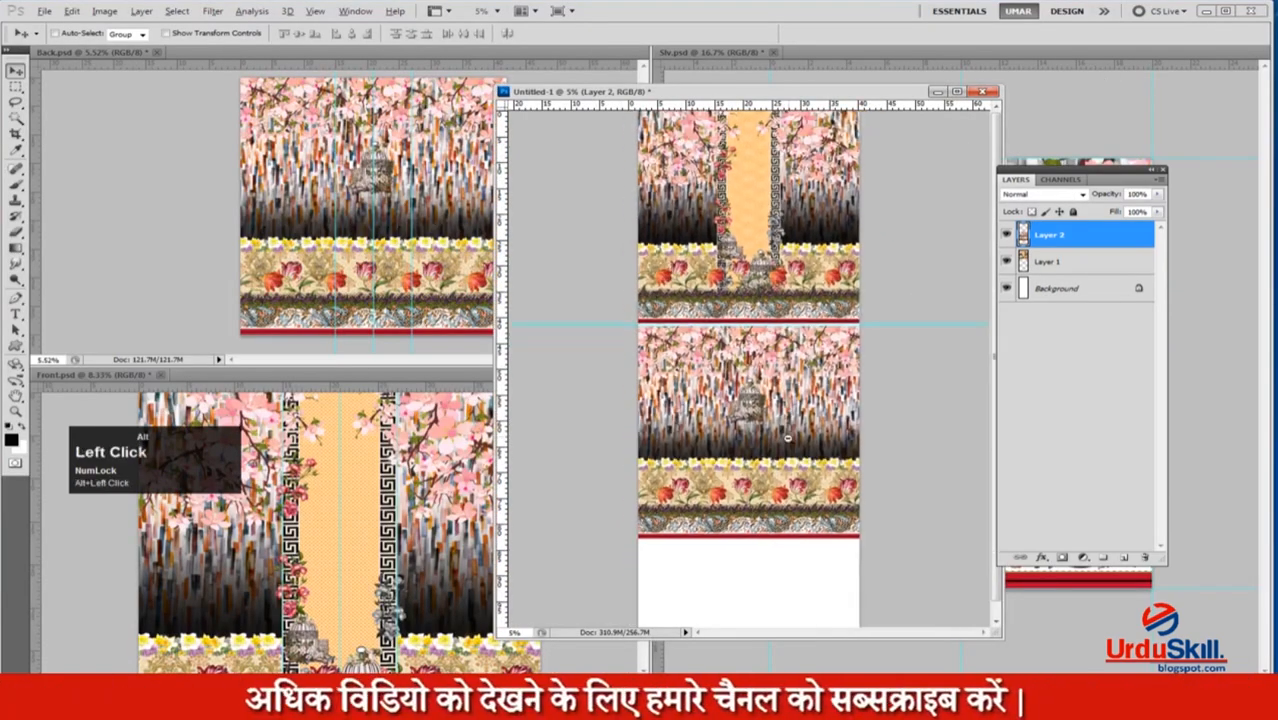
pyautogui.keyDown('alt'); pyautogui.click(788, 443); pyautogui.keyUp('alt')
pyautogui.moveTo(1040, 172); pyautogui.dragTo(247, 185)
pyautogui.click(1138, 268)
pyautogui.moveTo(1103, 257); pyautogui.dragTo(820, 505)
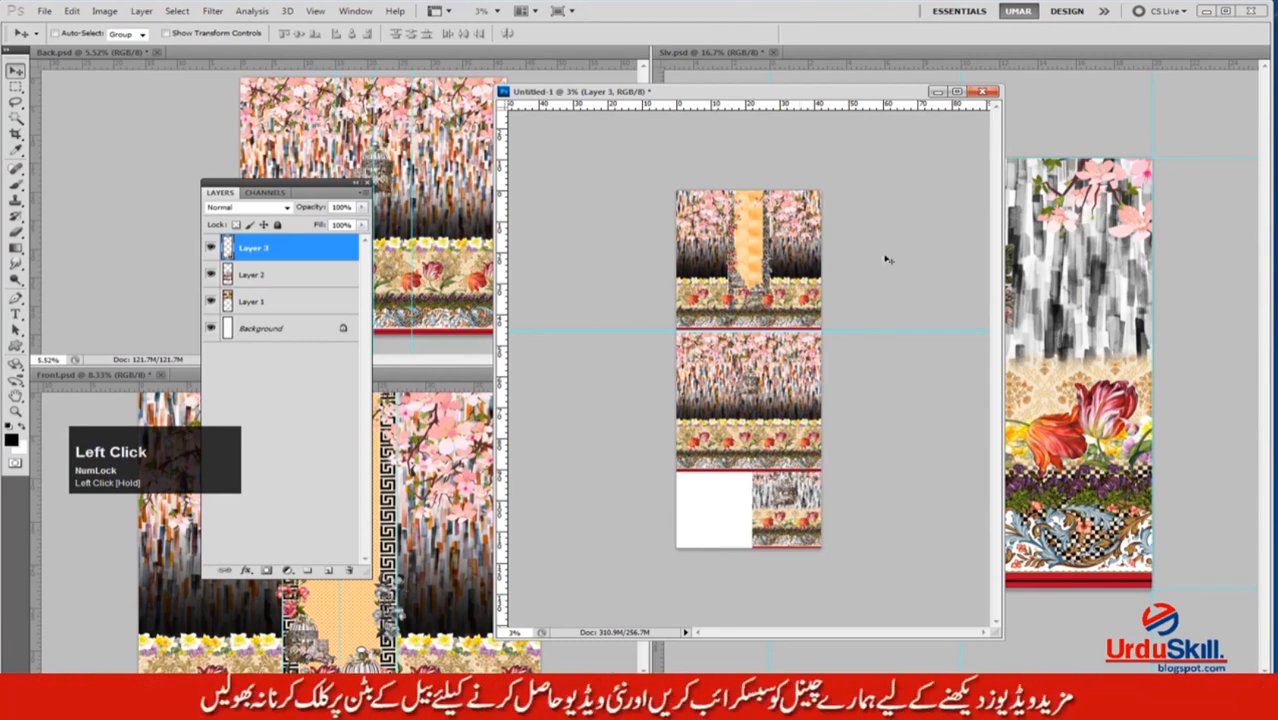
# Check the gap between the front and back panels up close with the 12 × 0.5 in fixed-size marquee.
pyautogui.click(956, 92)
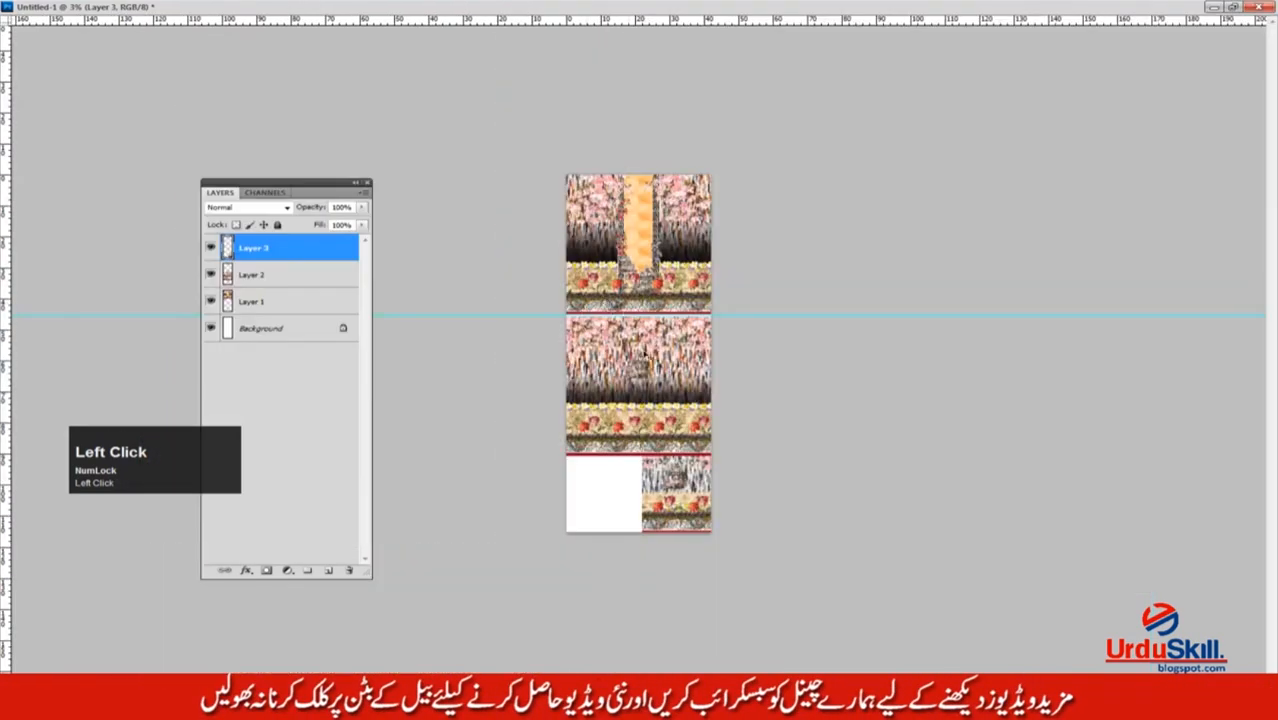
pyautogui.moveTo(656, 478); pyautogui.dragTo(819, 331)
pyautogui.moveTo(819, 285); pyautogui.dragTo(787, 294)
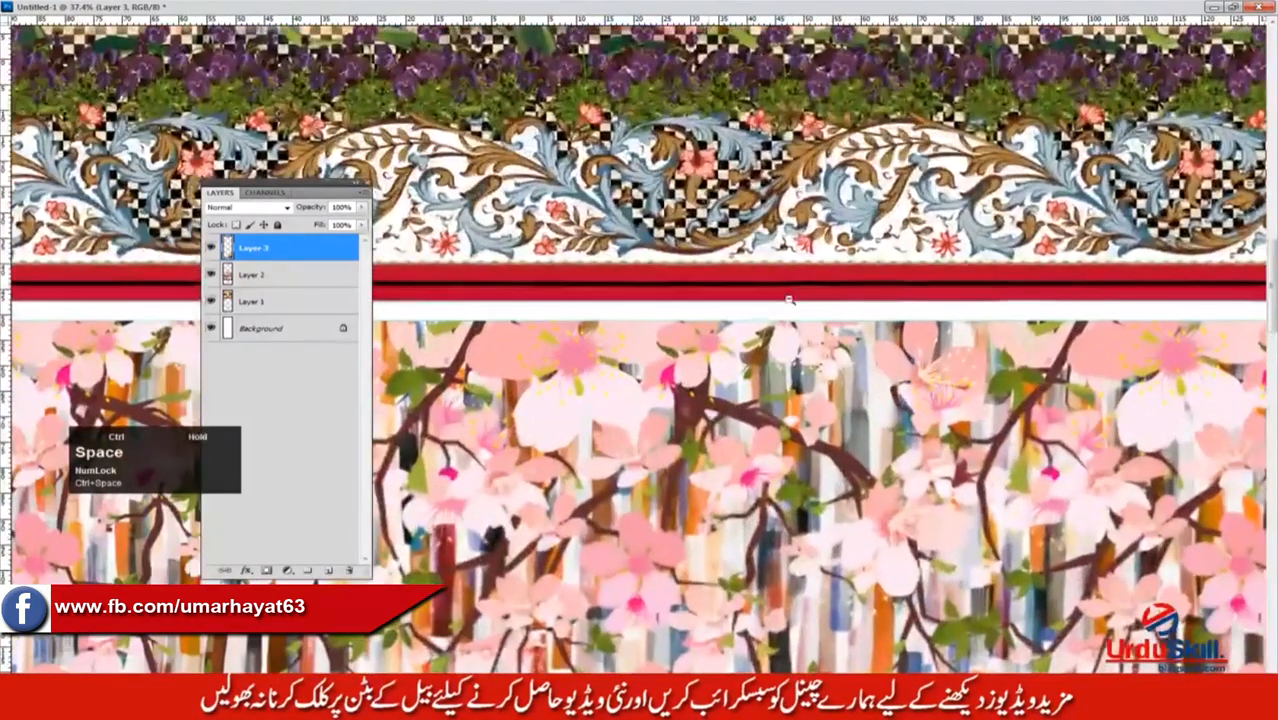
pyautogui.press('m')
pyautogui.click(781, 332)
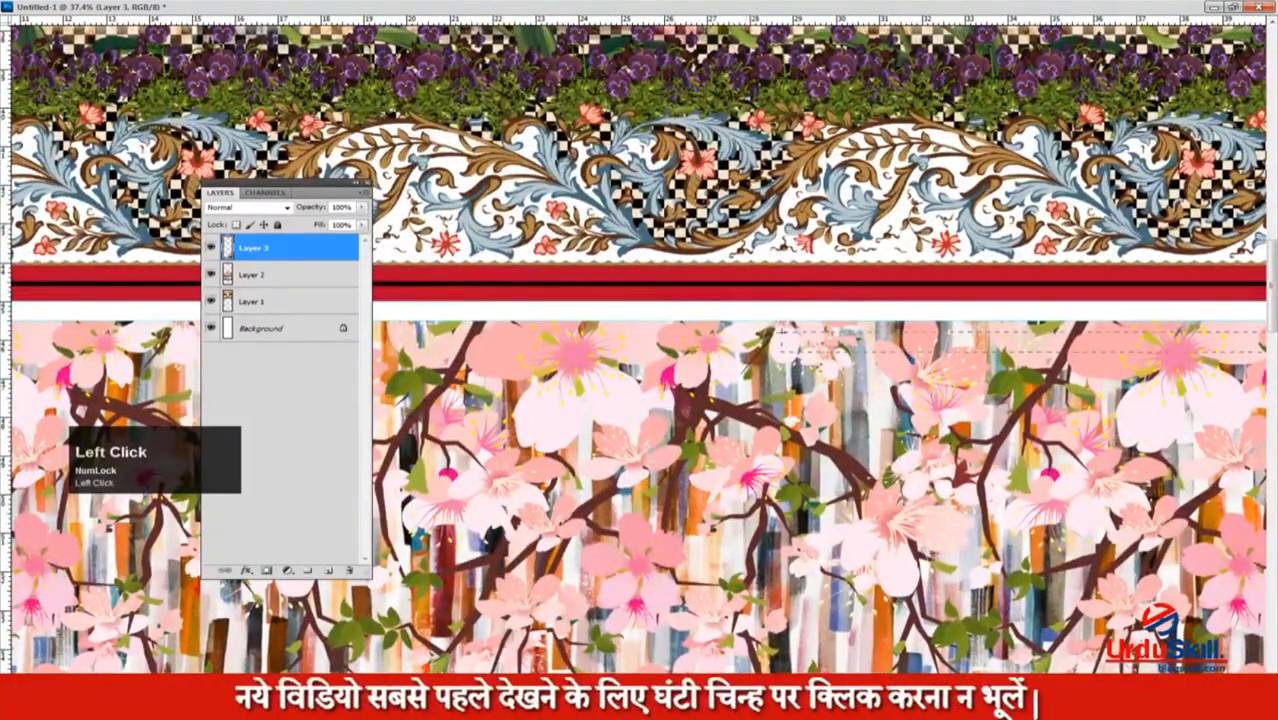
pyautogui.keyDown('ctrl'); pyautogui.keyDown('alt'); pyautogui.click(751, 306); pyautogui.keyUp('alt'); pyautogui.keyUp('ctrl')
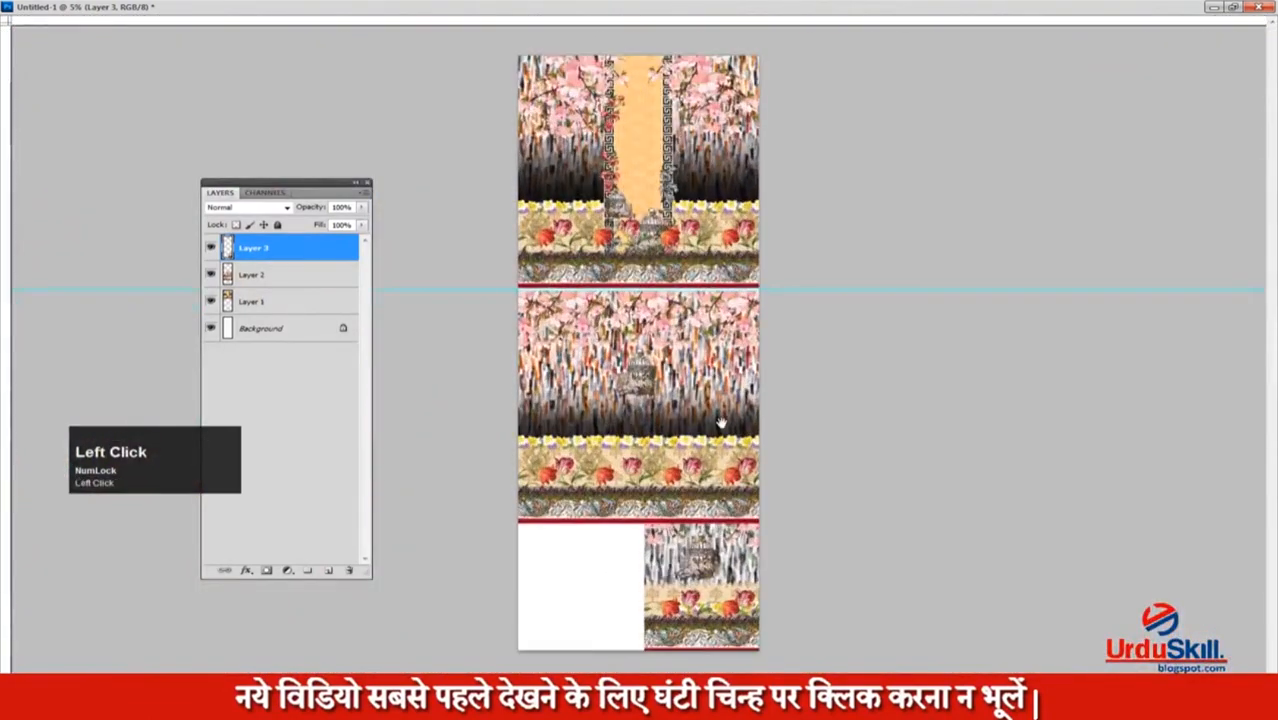
# Place a guide 0.5 in below the back panel's red border and align the sleeve's top edge to it.
pyautogui.keyDown('ctrl'); pyautogui.click(686, 584); pyautogui.keyUp('ctrl')
pyautogui.keyDown('ctrl'); pyautogui.click(686, 584); pyautogui.keyUp('ctrl')
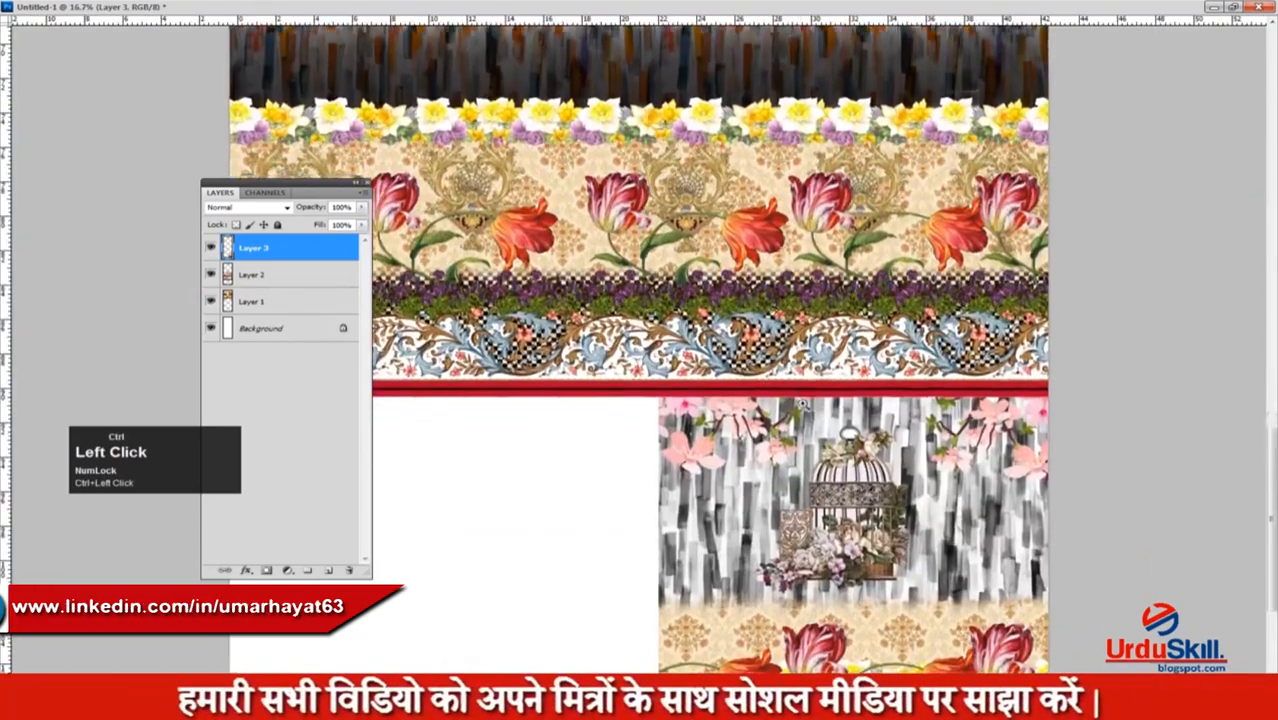
pyautogui.keyDown('ctrl'); pyautogui.click(691, 504); pyautogui.keyUp('ctrl')
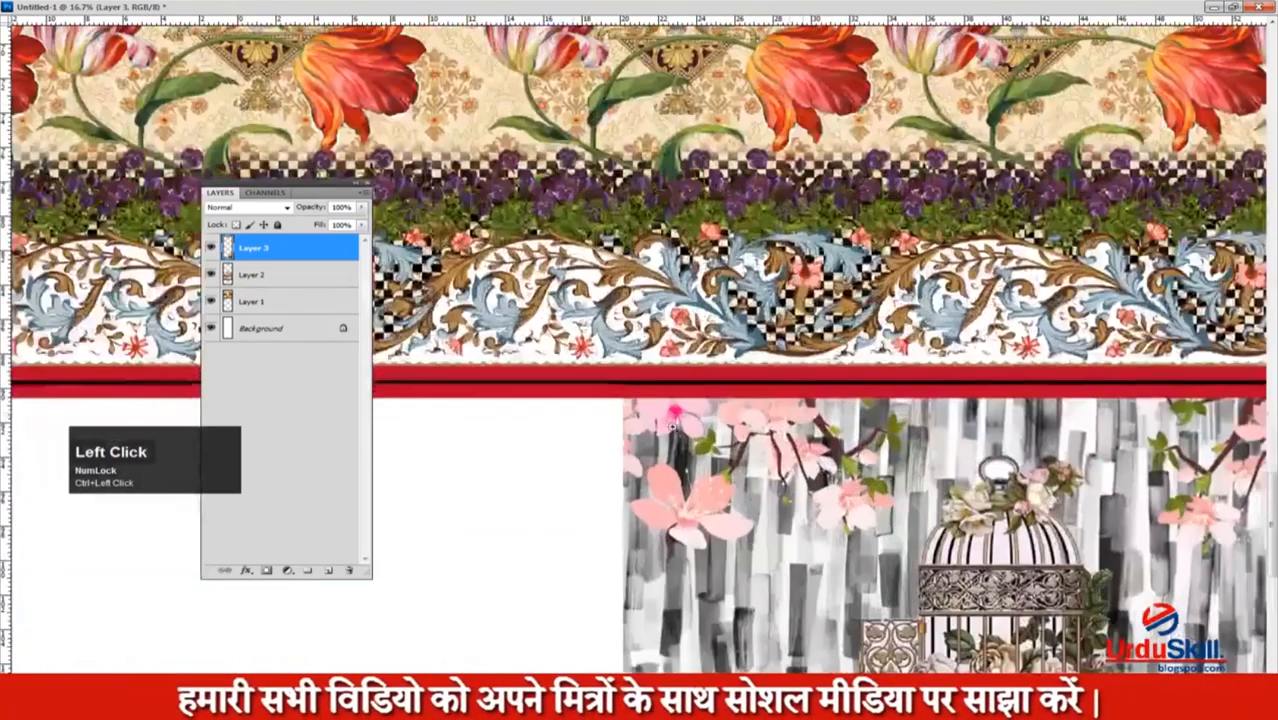
pyautogui.keyDown('ctrl'); pyautogui.click(604, 417); pyautogui.keyUp('ctrl')
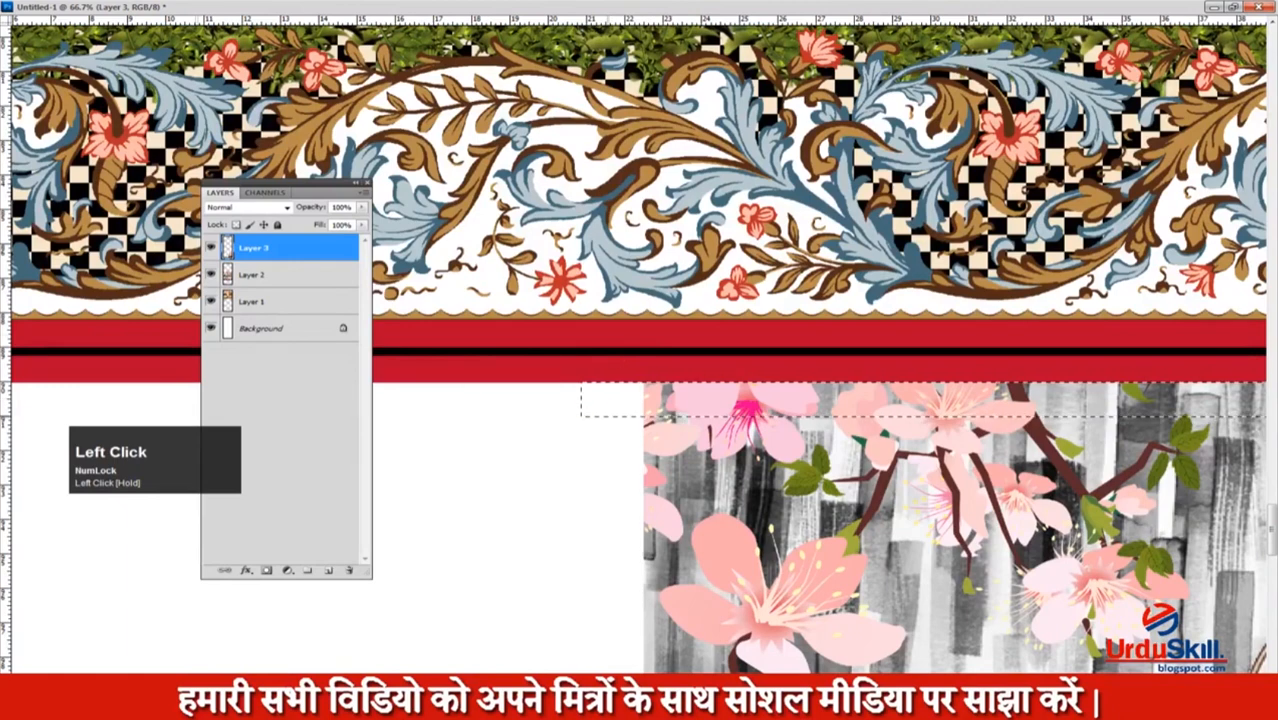
pyautogui.moveTo(693, 22); pyautogui.dragTo(652, 466)
pyautogui.press('v')
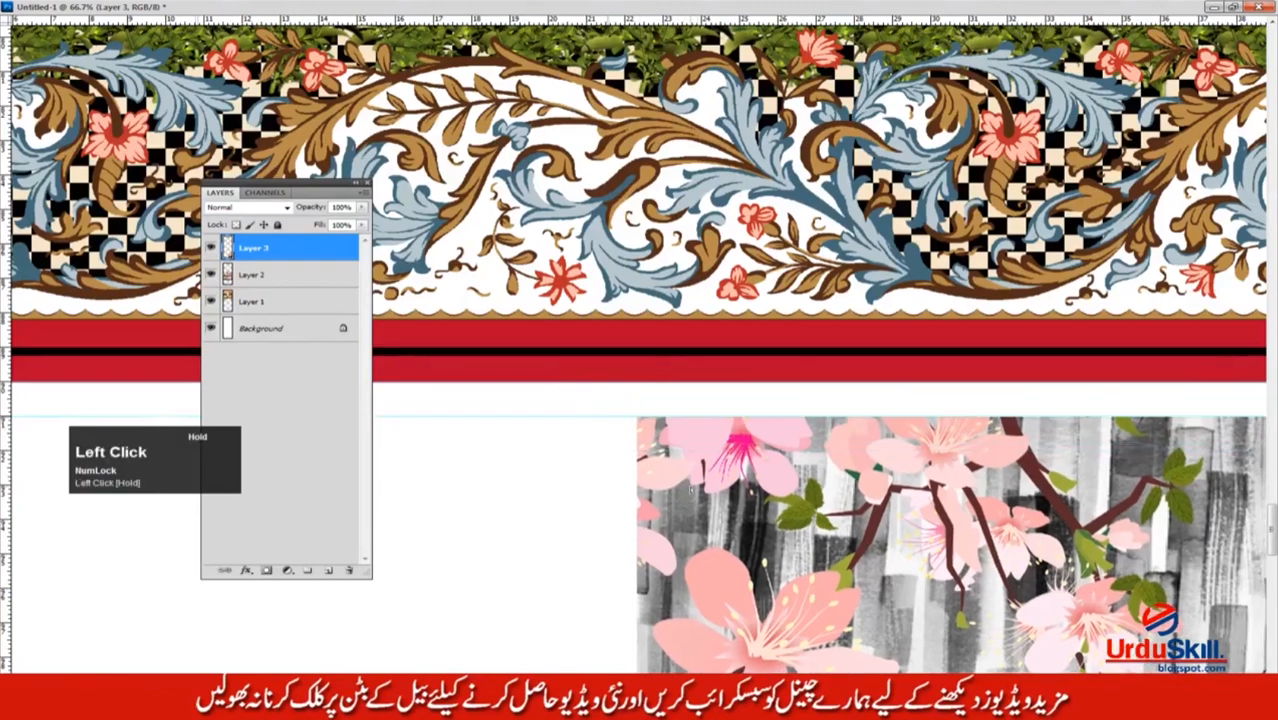
# Check Layer 3's extent against the bottom of the canvas using its transform bounds.
pyautogui.keyDown('alt'); pyautogui.click(583, 468); pyautogui.keyUp('alt')
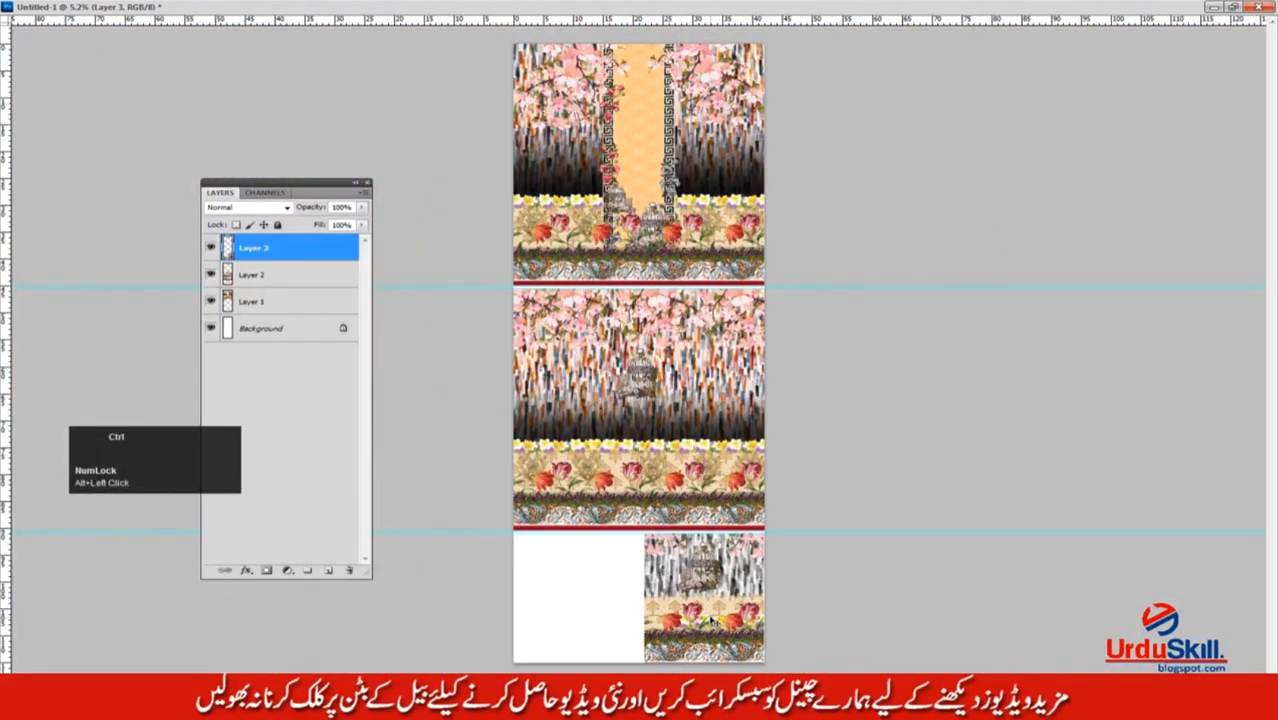
pyautogui.hotkey('ctrl', 't')
pyautogui.keyDown('ctrl'); pyautogui.click(716, 650); pyautogui.keyUp('ctrl')
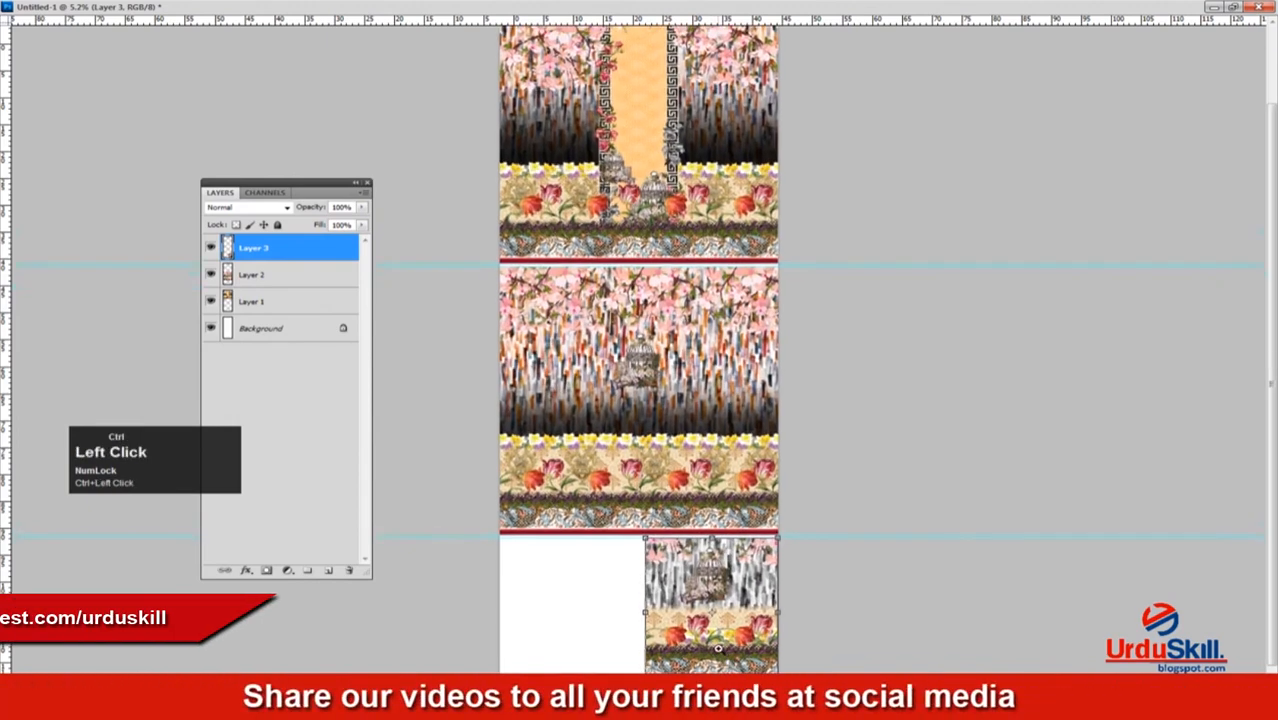
pyautogui.keyDown('ctrl'); pyautogui.click(716, 650); pyautogui.keyUp('ctrl')
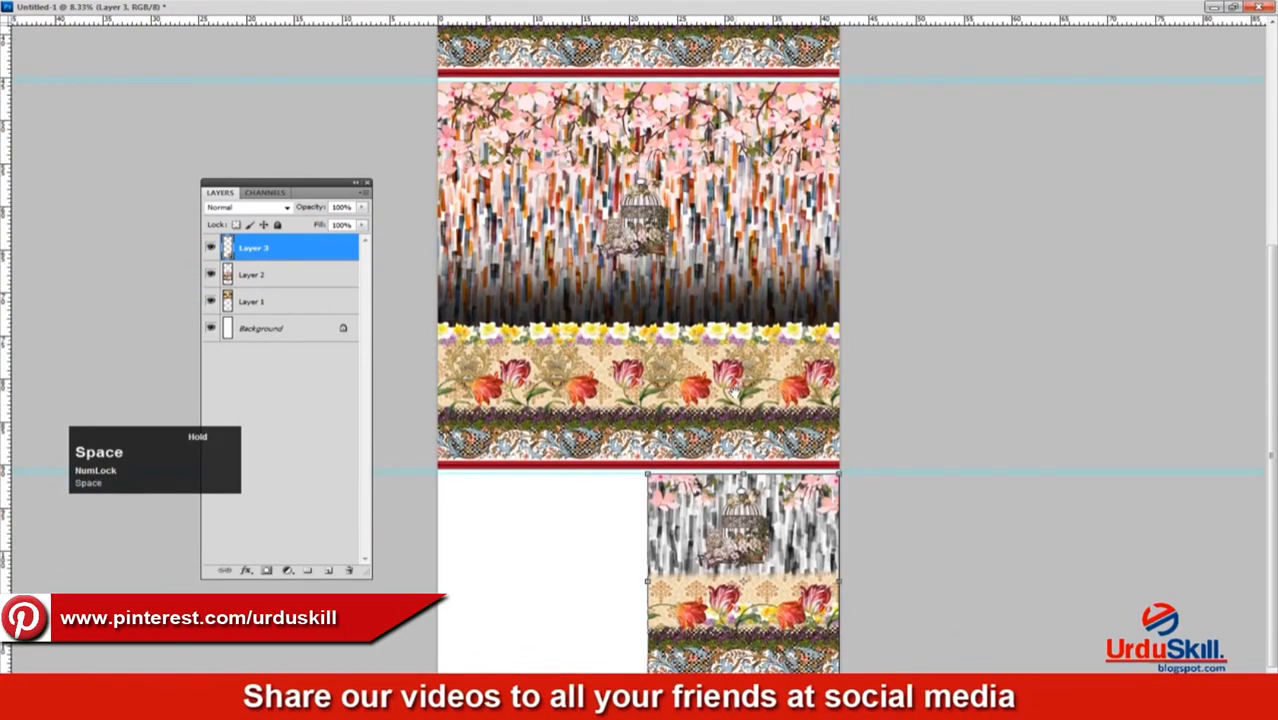
pyautogui.press('space')
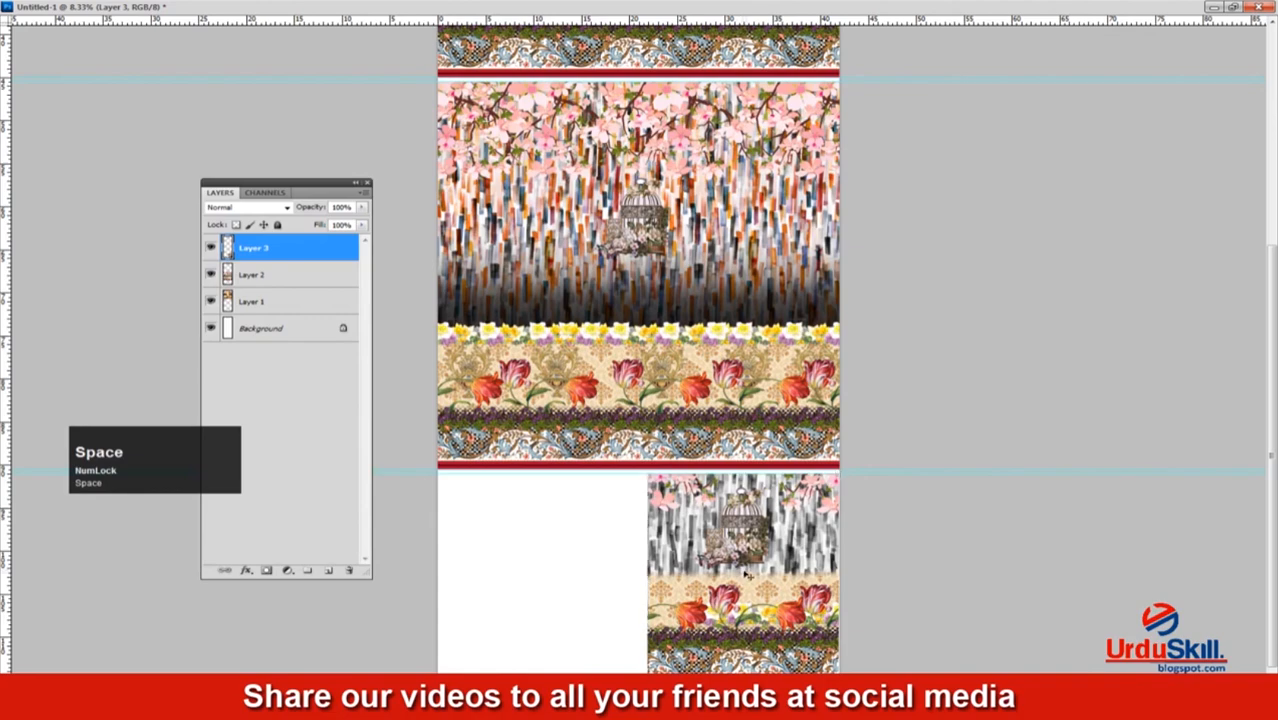
pyautogui.press('f')
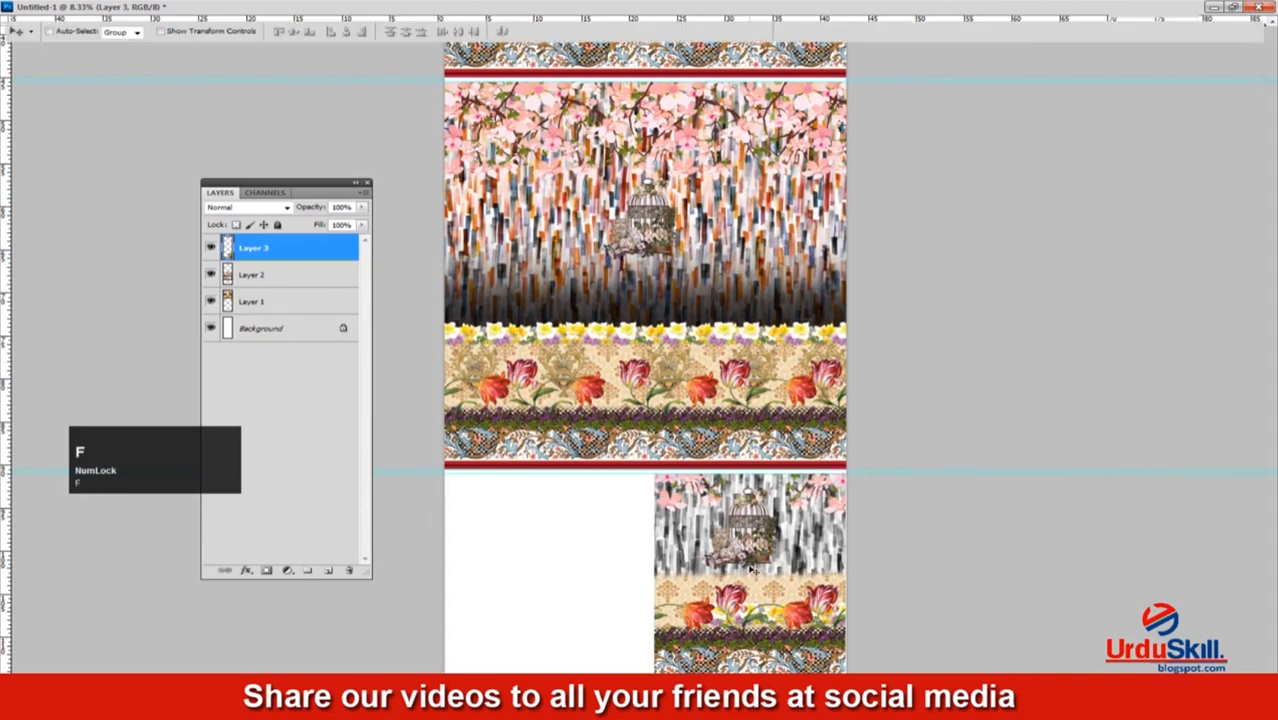
pyautogui.hotkey('ctrl', 't')
pyautogui.moveTo(774, 714); pyautogui.dragTo(768, 483)
pyautogui.moveTo(711, 452); pyautogui.dragTo(668, 449)
pyautogui.moveTo(724, 341); pyautogui.dragTo(727, 349)
pyautogui.press('Return')
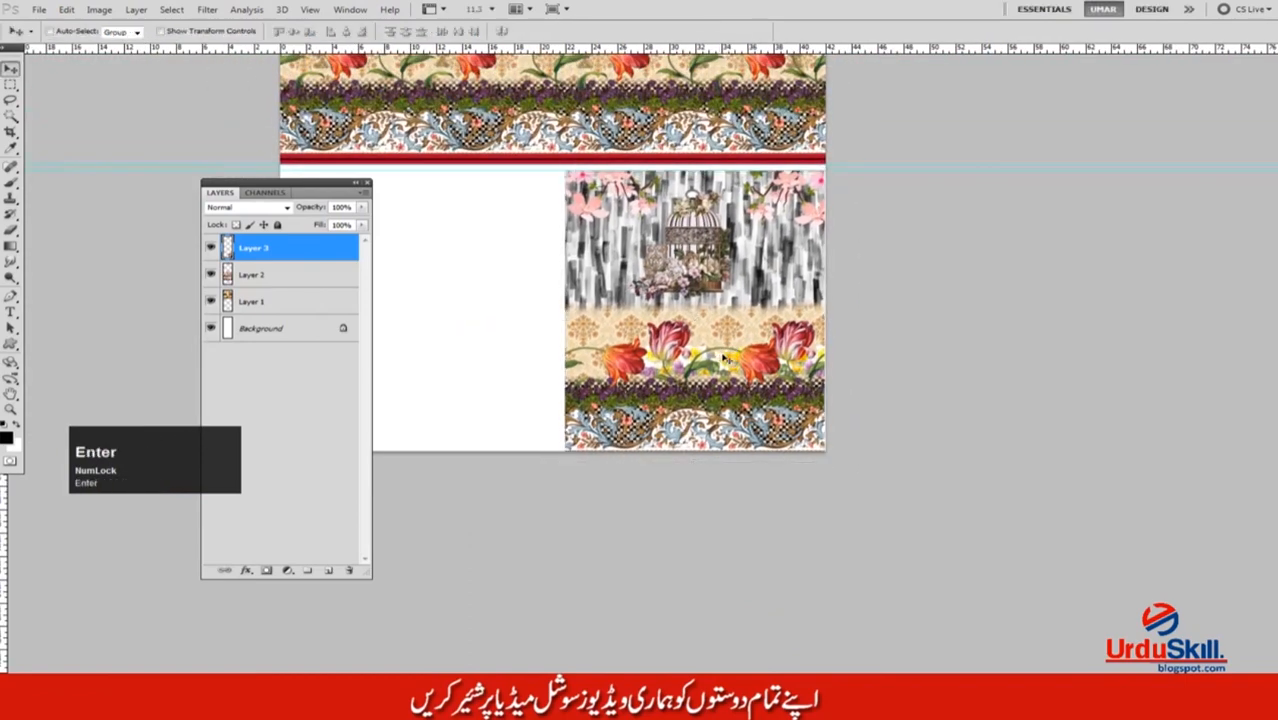
# Expand the canvas with Reveal All to include the artwork hidden beyond its edges.
pyautogui.hotkey('alt', 'i')
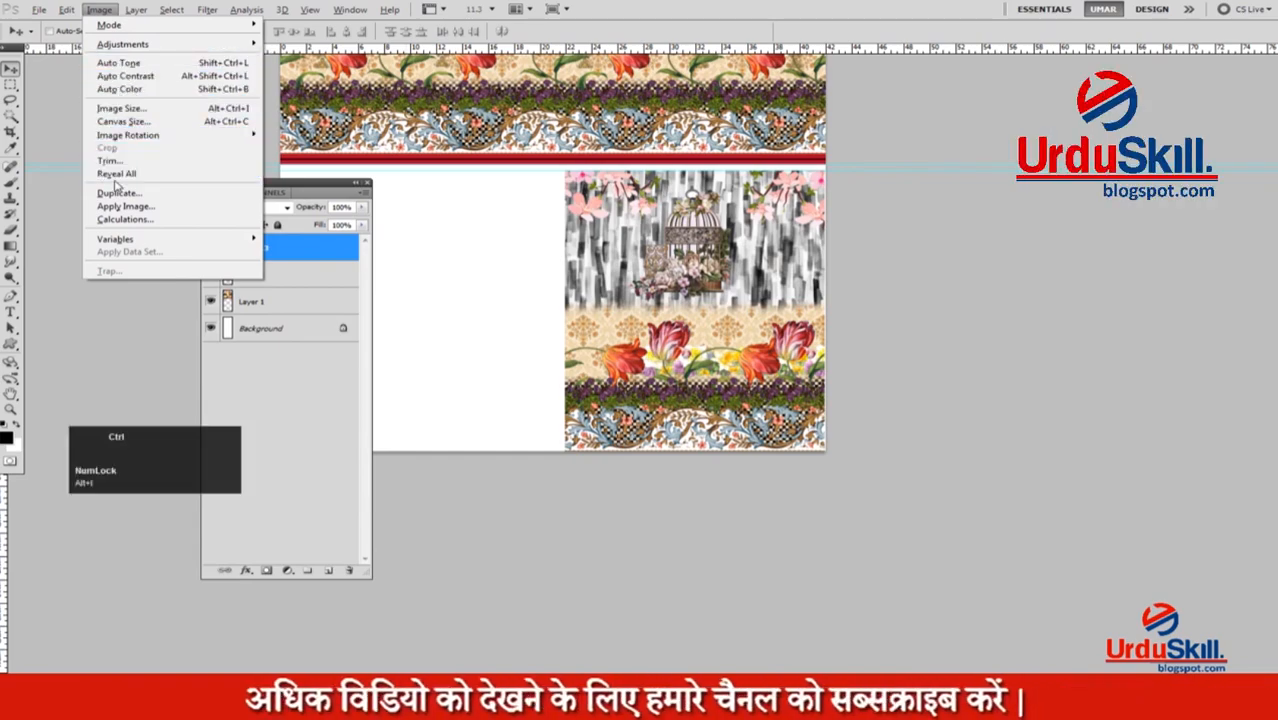
pyautogui.hotkey('ctrl', '4')
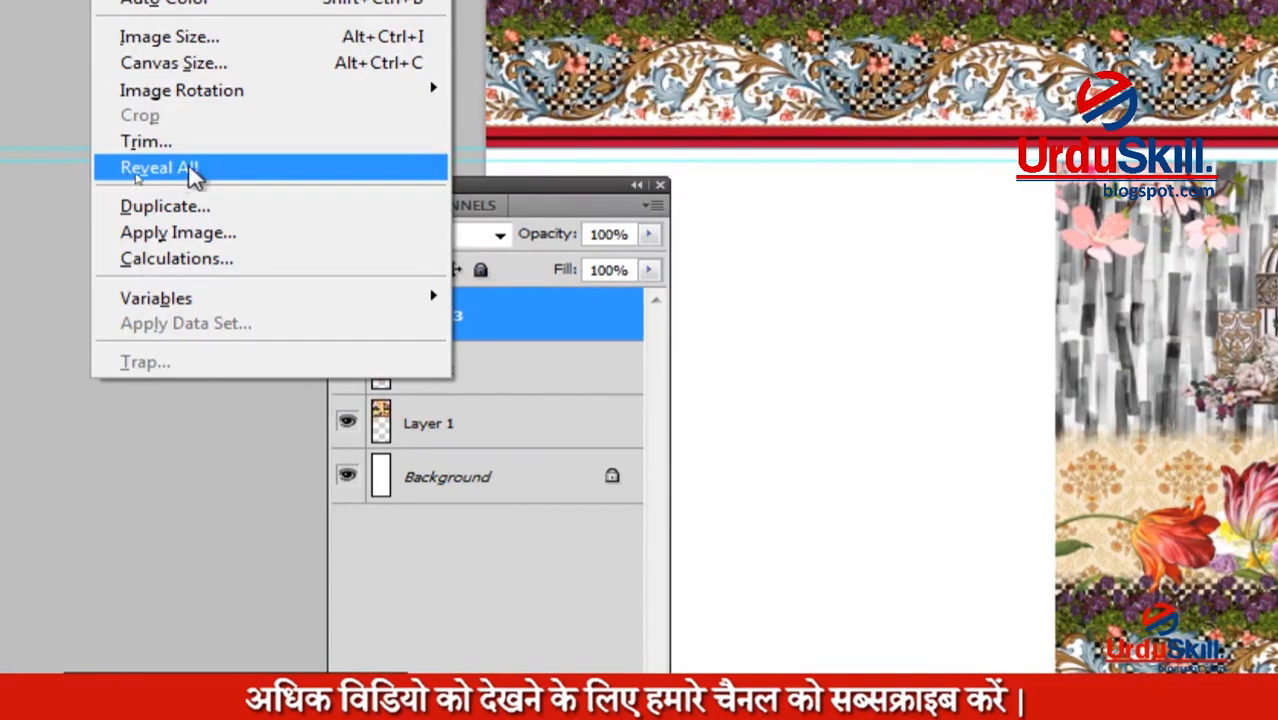
pyautogui.click(208, 168)
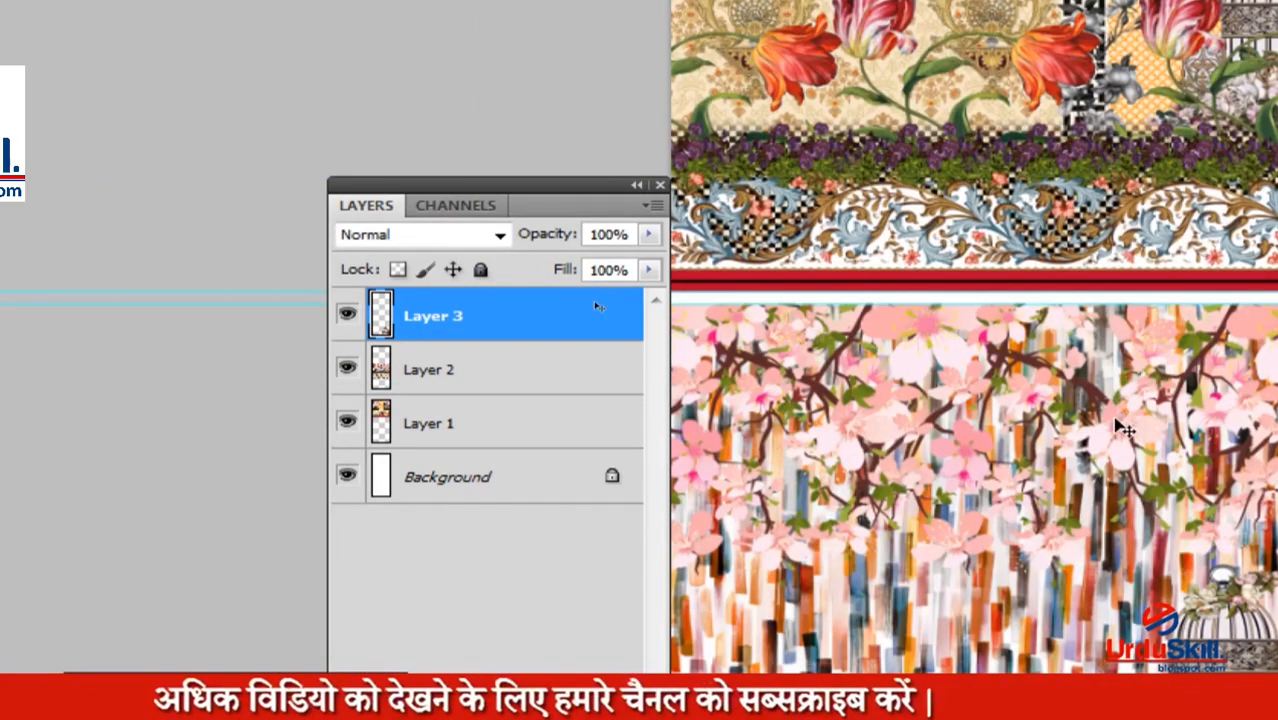
pyautogui.hotkey('ctrl', '4')
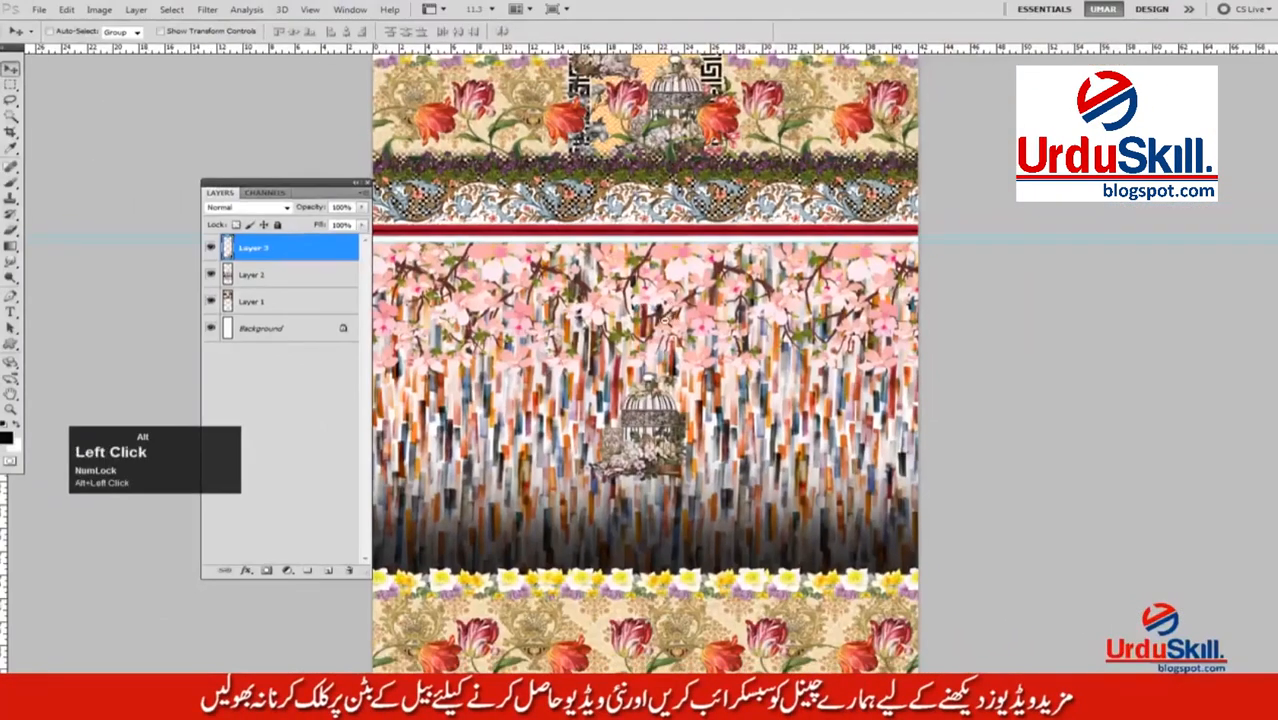
pyautogui.moveTo(1240, 450); pyautogui.dragTo(1124, 548)
pyautogui.moveTo(693, 440); pyautogui.dragTo(681, 252)
pyautogui.keyDown('ctrl'); pyautogui.click(673, 559); pyautogui.keyUp('ctrl')
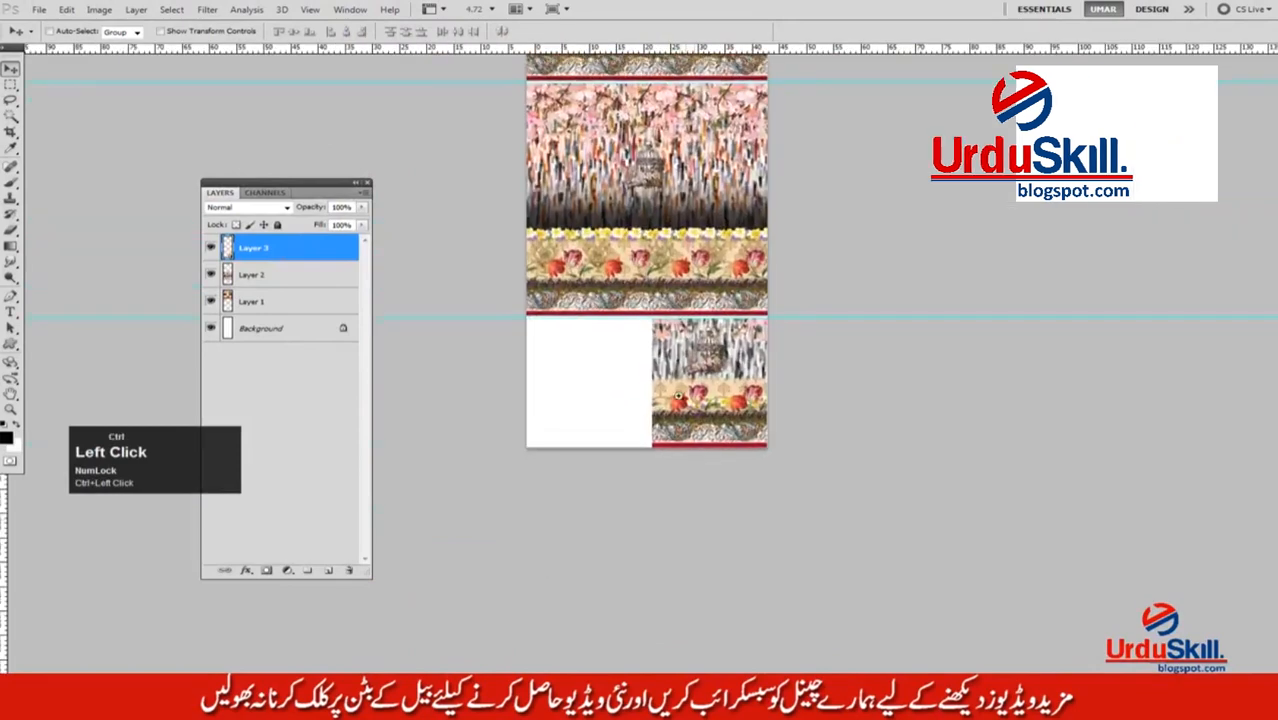
# With the rectangular marquee's style set to Normal, select a strip across the full canvas width and place a vertical guide at its centre.
pyautogui.moveTo(645, 297); pyautogui.dragTo(642, 294)
pyautogui.press('m')
pyautogui.moveTo(353, 277); pyautogui.dragTo(779, 300)
pyautogui.hotkey('ctrl', 'z')
pyautogui.click(679, 269)
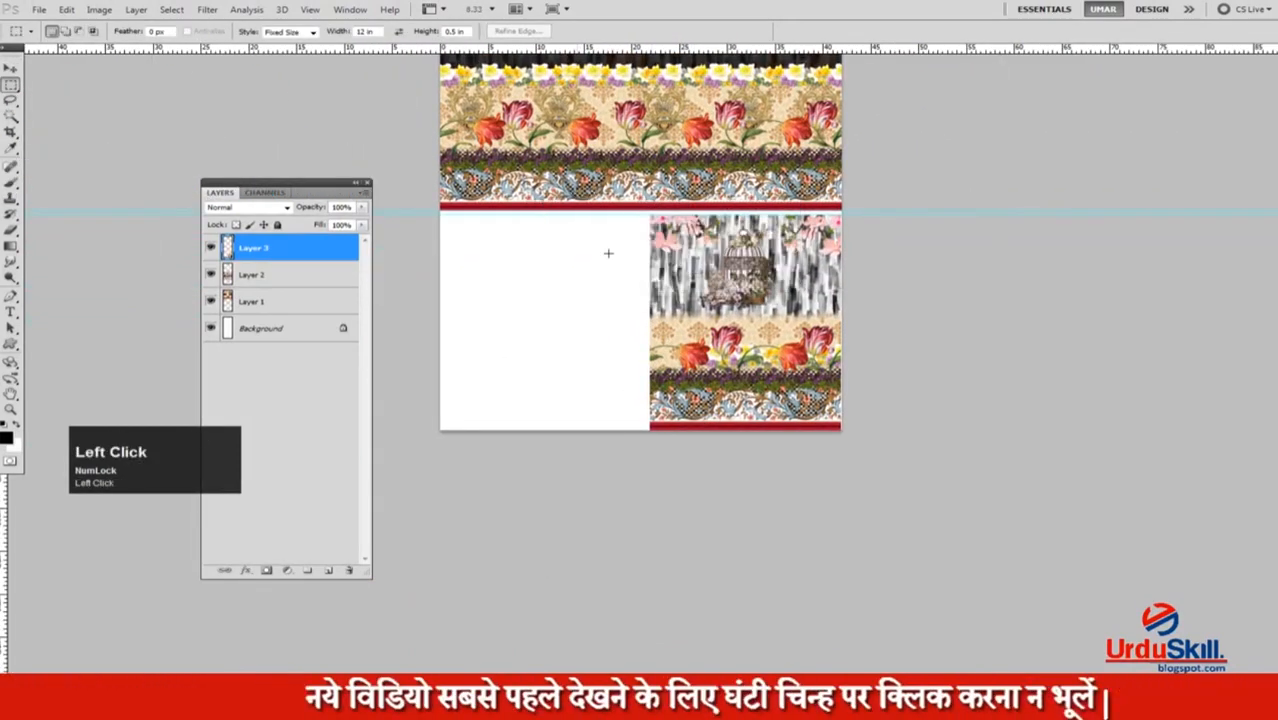
pyautogui.click(10, 86)
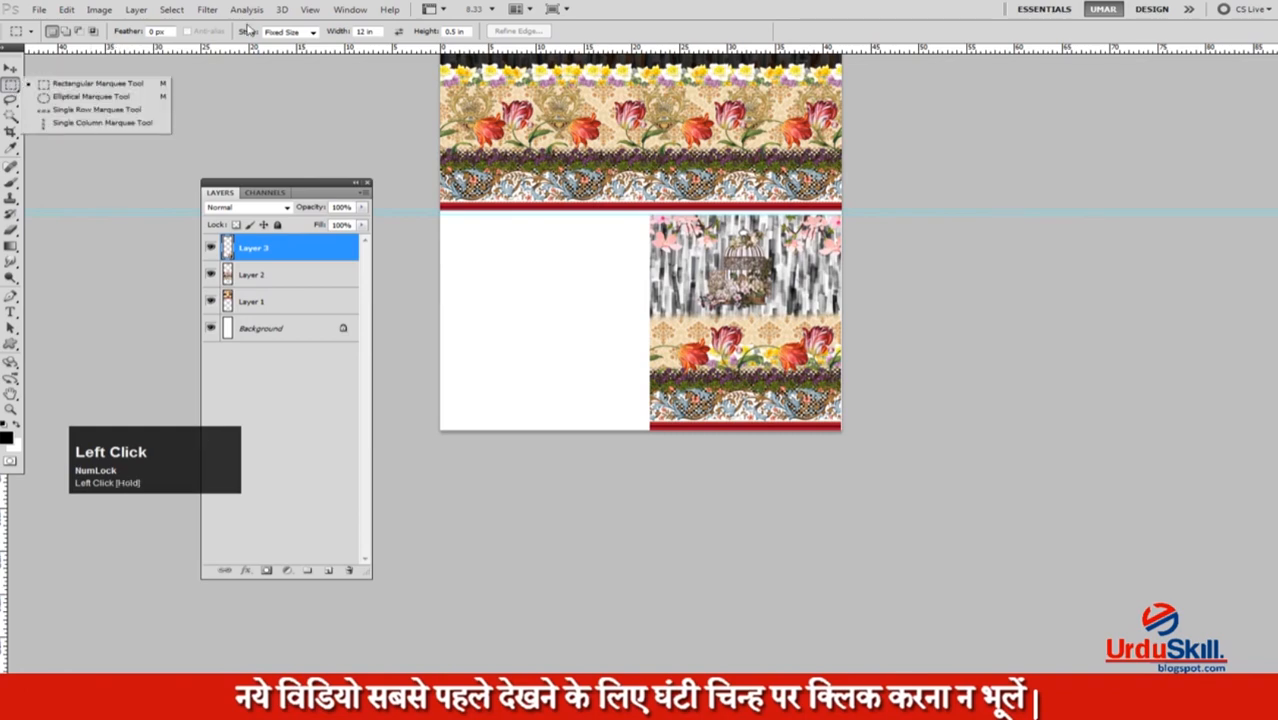
pyautogui.click(287, 33)
pyautogui.click(280, 46)
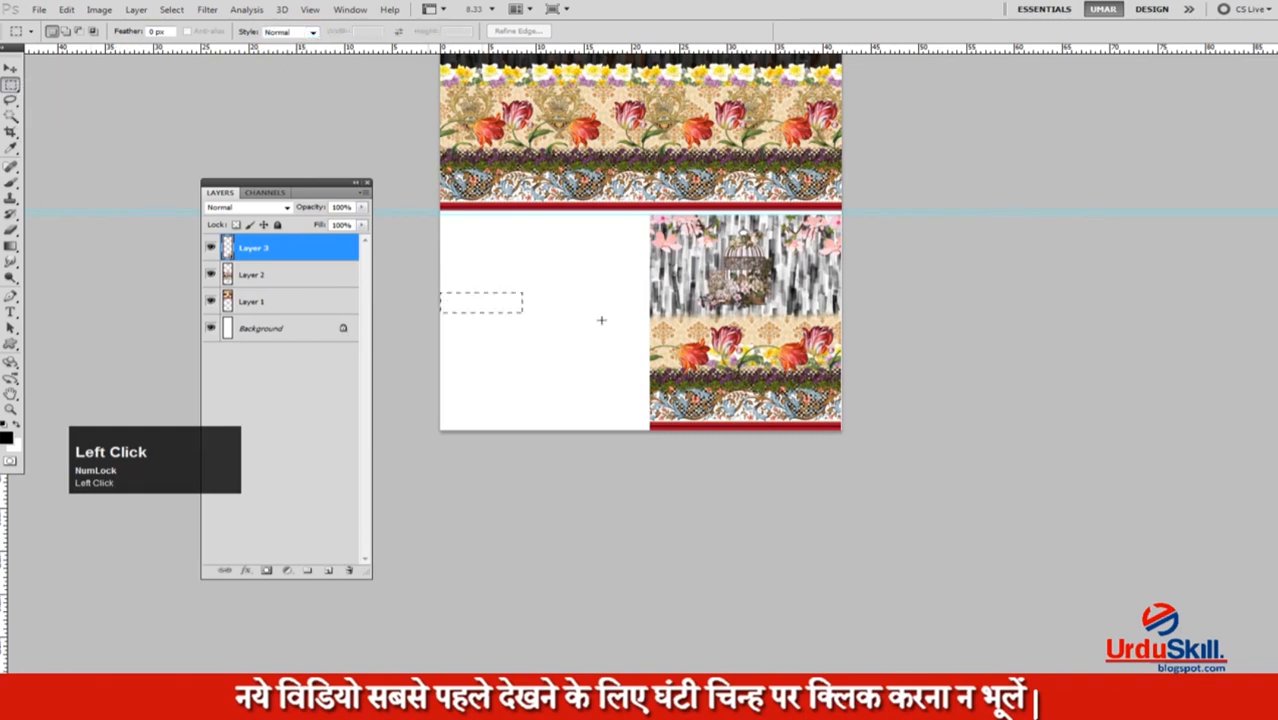
pyautogui.moveTo(601, 320); pyautogui.dragTo(980, 318)
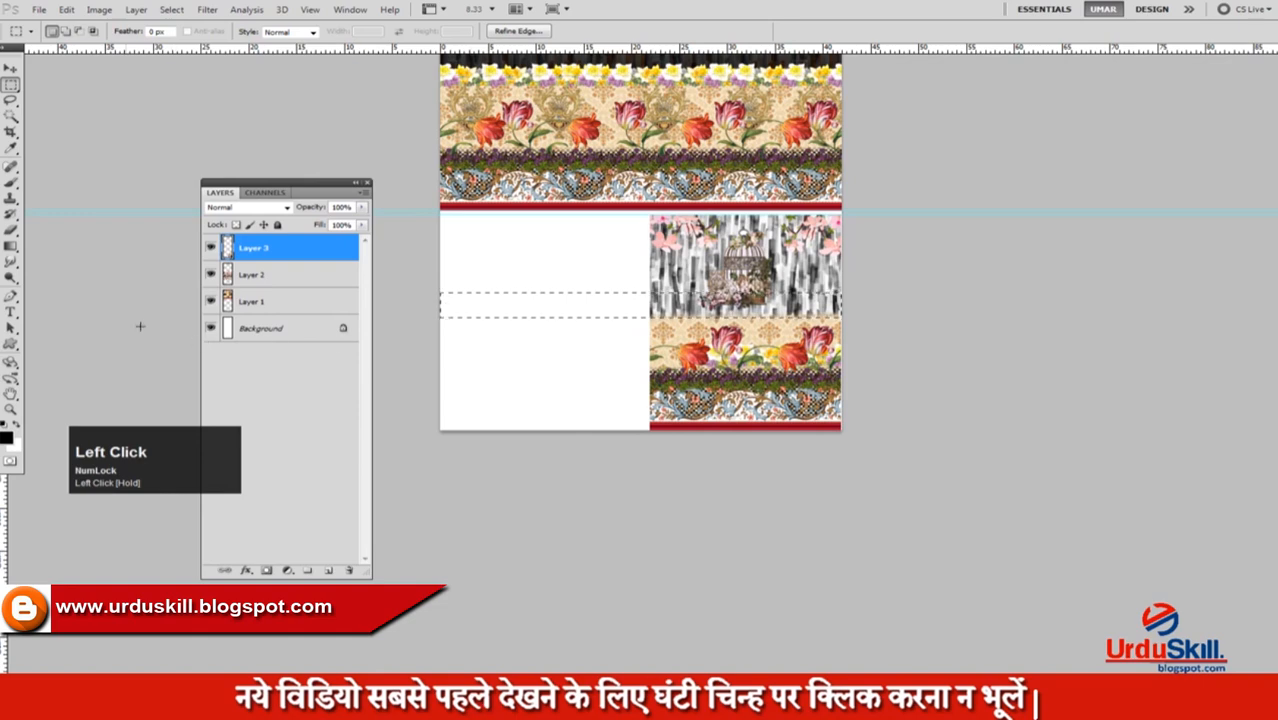
pyautogui.moveTo(5, 497); pyautogui.dragTo(641, 404)
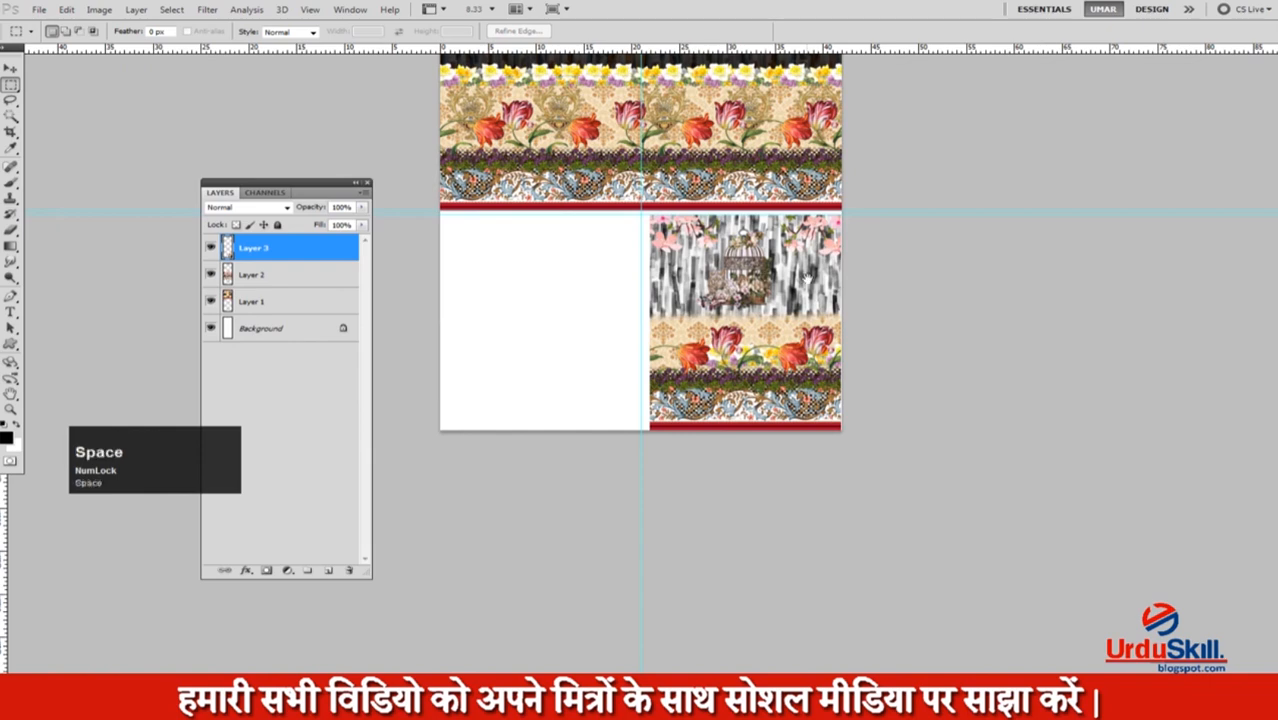
# Stretch Layer 3 horizontally so the grey birdcage panel spans from the vertical centre guide to the canvas's right edge.
pyautogui.keyDown('ctrl'); pyautogui.click(771, 328); pyautogui.keyUp('ctrl')
pyautogui.moveTo(774, 280); pyautogui.dragTo(874, 300)
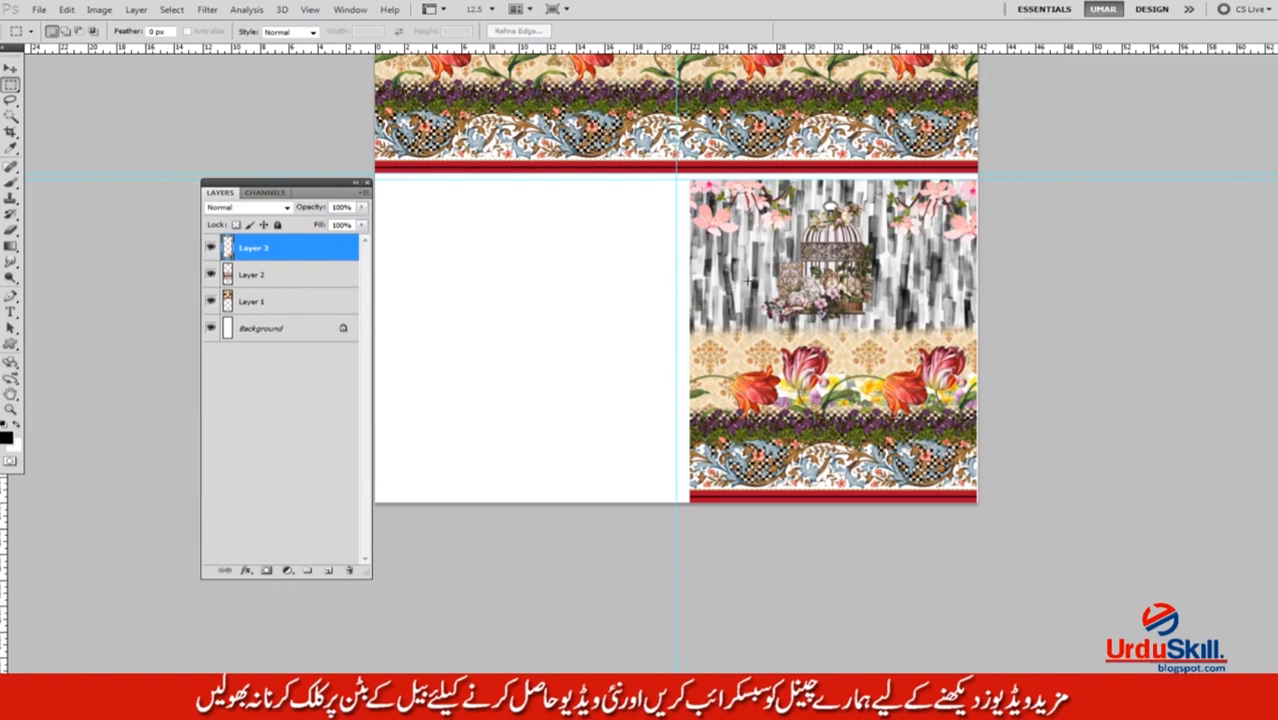
pyautogui.hotkey('ctrl', 't')
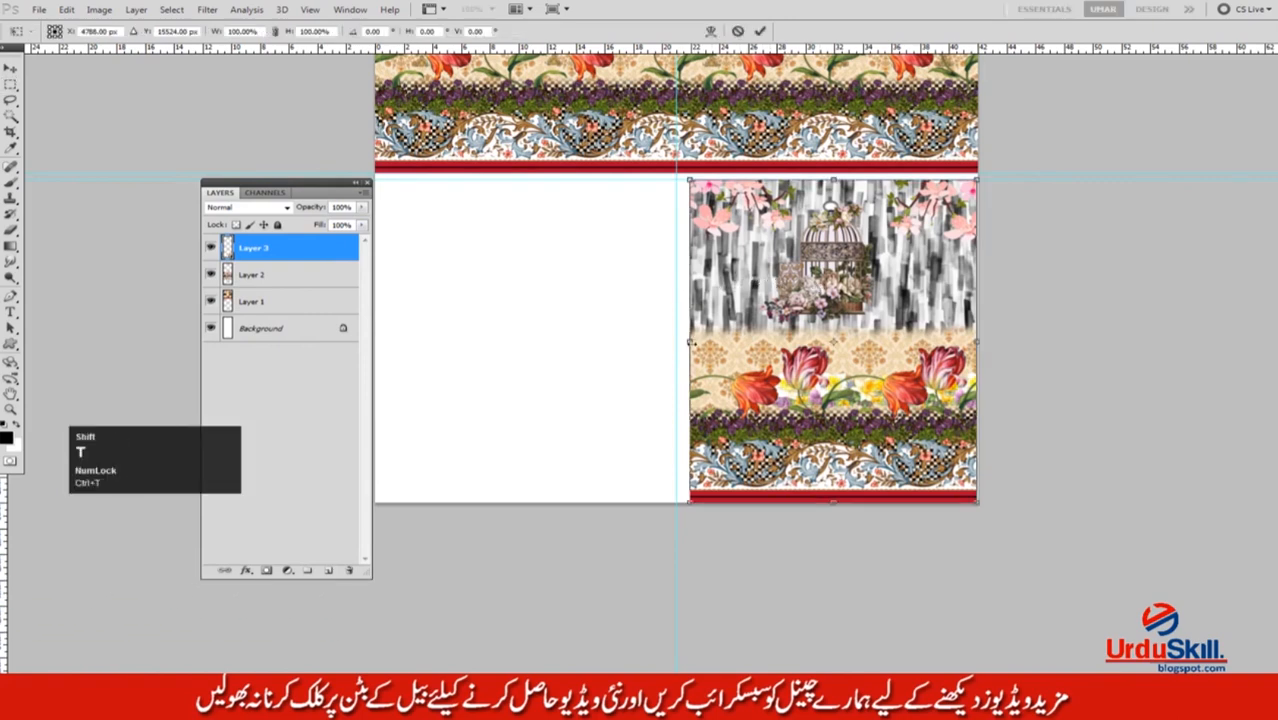
pyautogui.moveTo(689, 342); pyautogui.dragTo(676, 342)
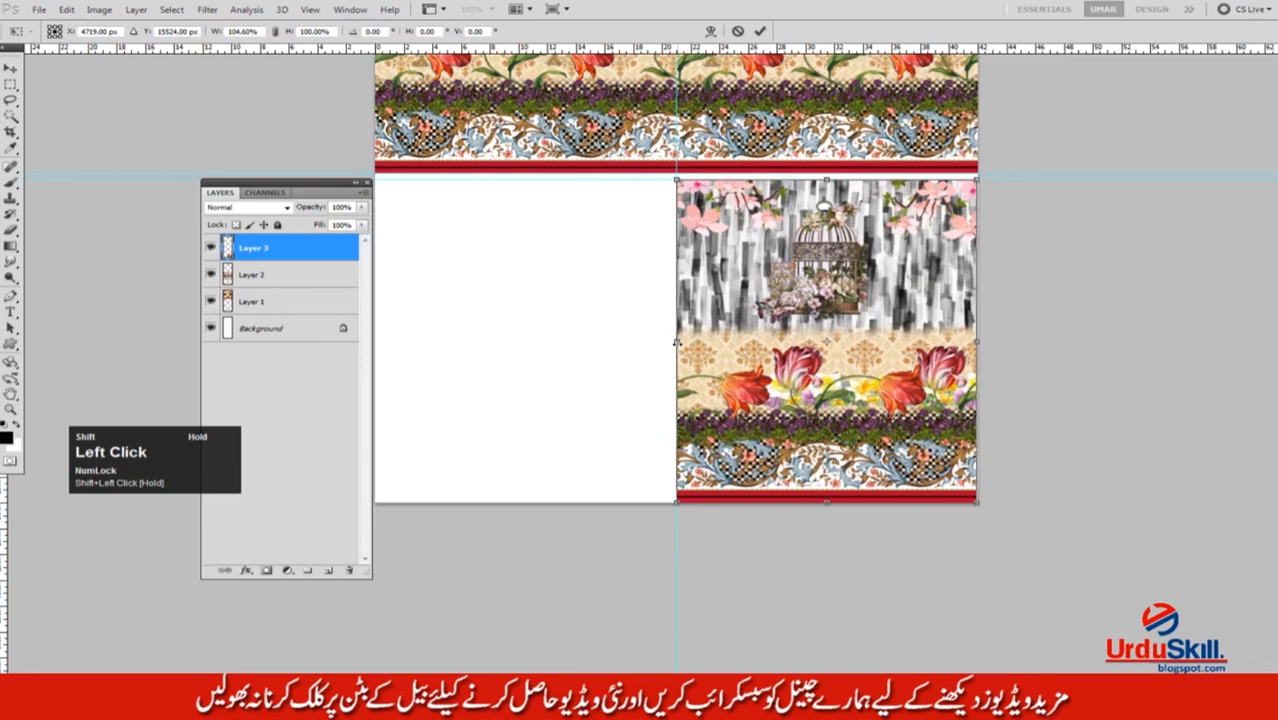
pyautogui.moveTo(976, 342); pyautogui.dragTo(981, 342)
pyautogui.press('Return')
pyautogui.press('v')
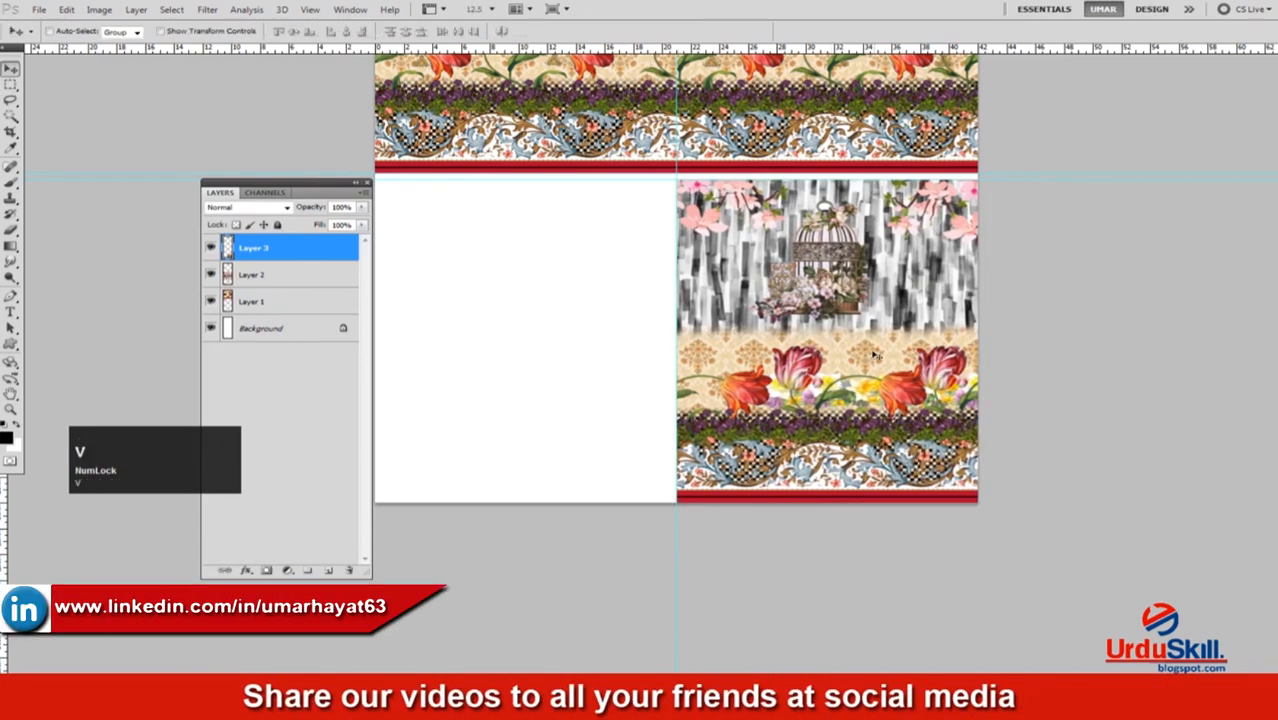
# Duplicate Layer 3 and place the copy over the empty left half of the bottom section, meeting the original at the centre guide.
pyautogui.moveTo(921, 355); pyautogui.dragTo(837, 350)
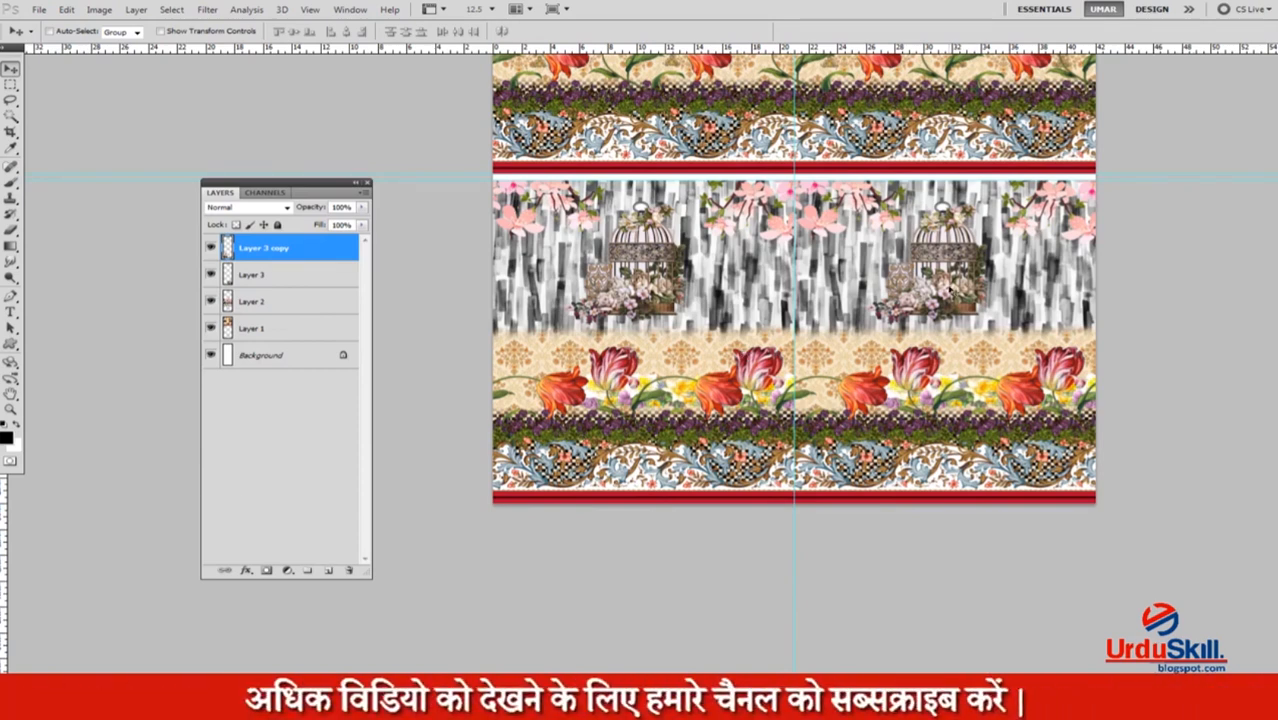
pyautogui.hotkey('ctrl', 'space')
pyautogui.click(847, 309)
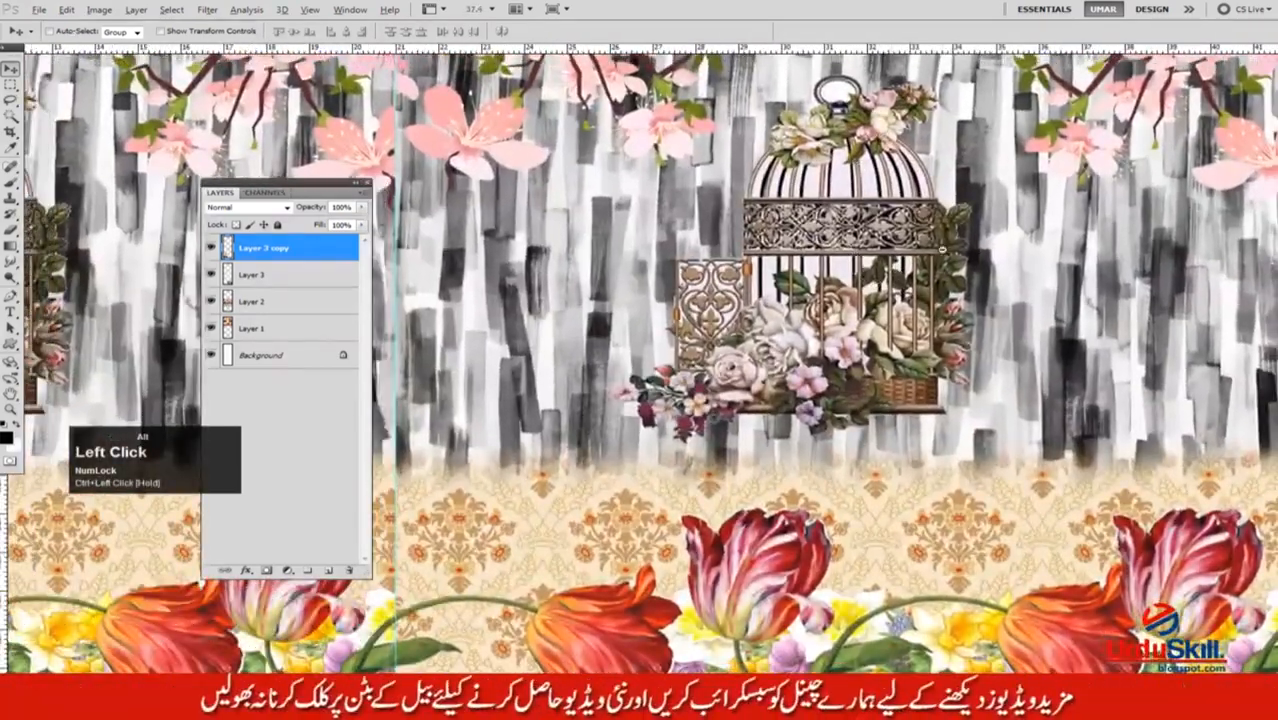
pyautogui.keyDown('alt'); pyautogui.click(946, 248); pyautogui.keyUp('alt')
pyautogui.moveTo(806, 372); pyautogui.dragTo(824, 324)
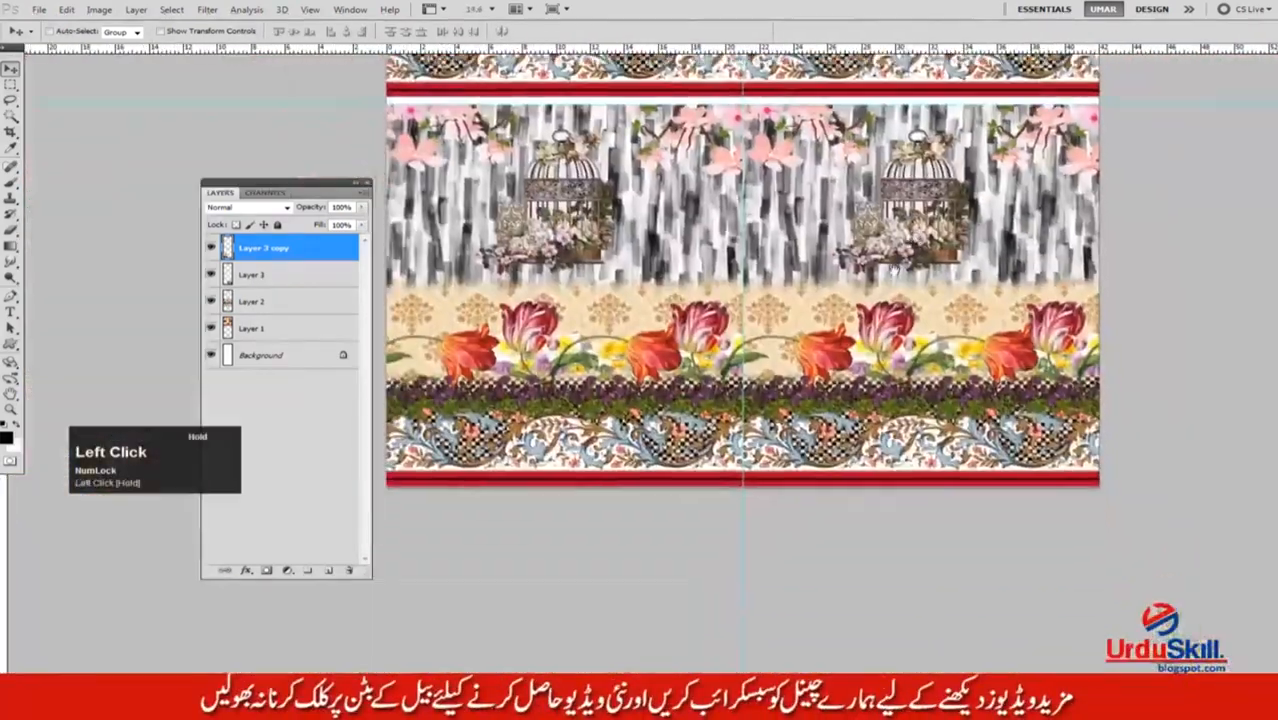
pyautogui.keyDown('ctrl'); pyautogui.click(826, 357); pyautogui.keyUp('ctrl')
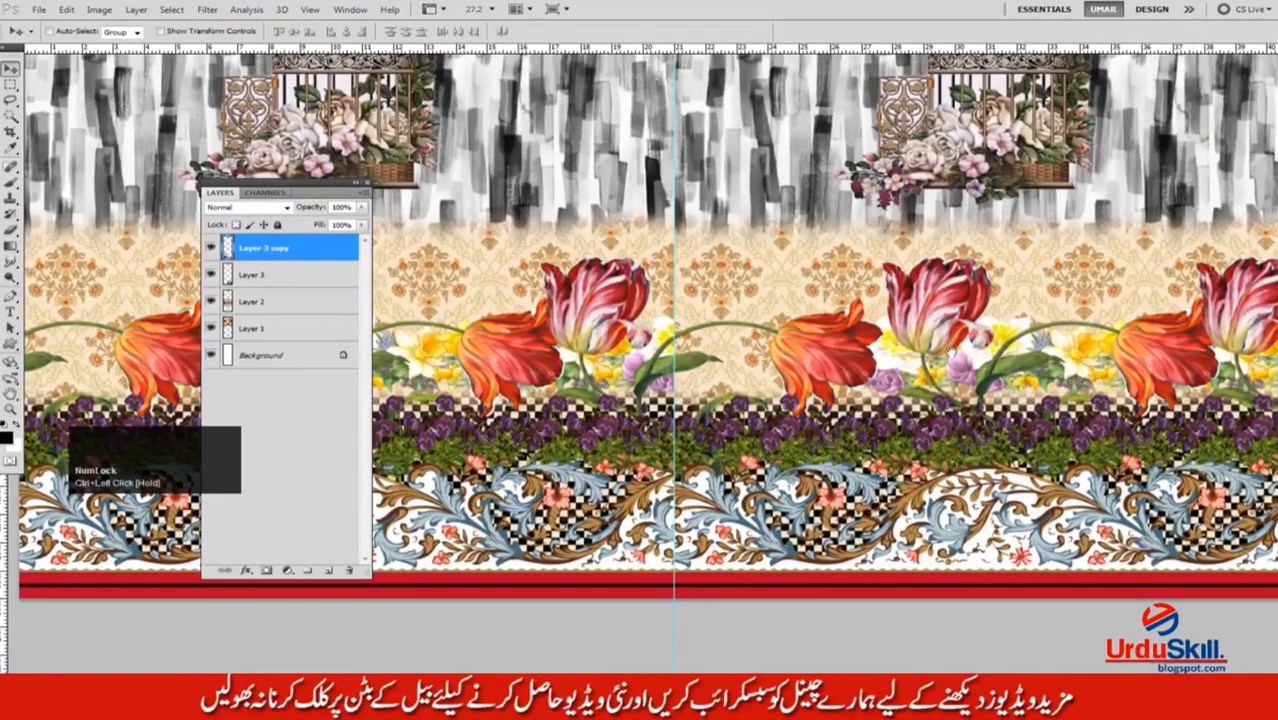
pyautogui.keyDown('alt'); pyautogui.click(824, 390); pyautogui.keyUp('alt')
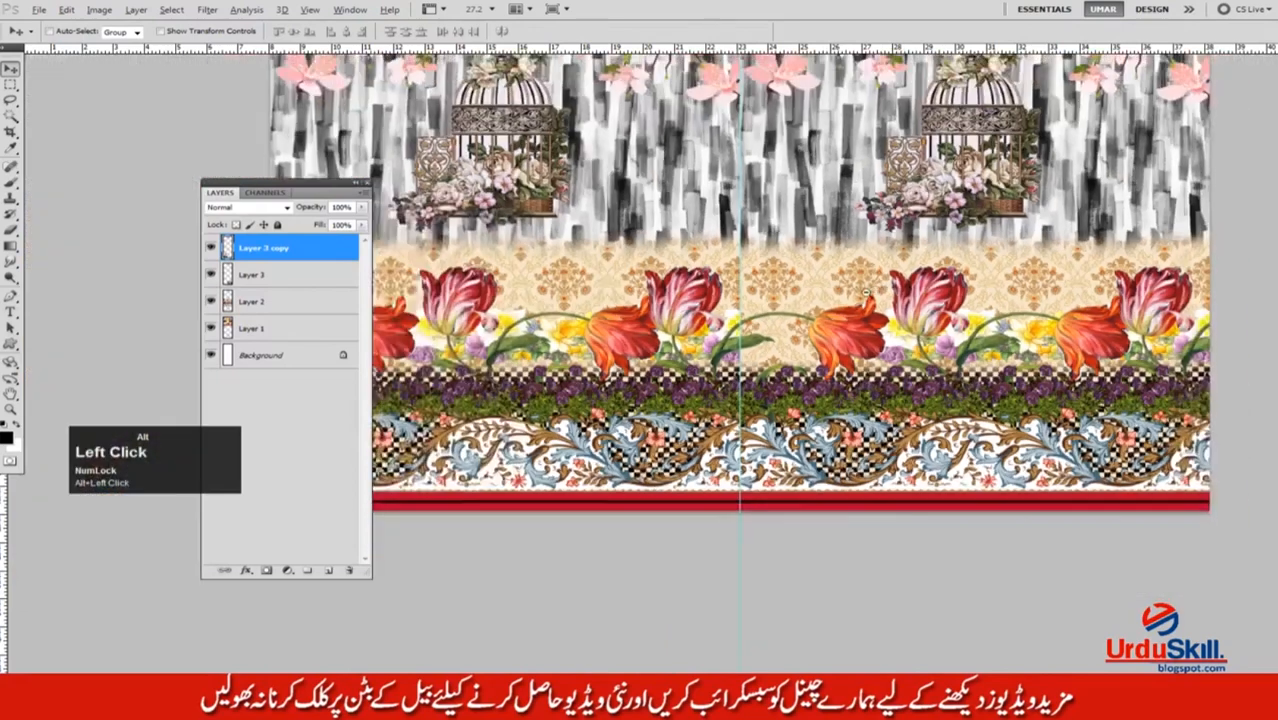
pyautogui.moveTo(714, 364); pyautogui.dragTo(773, 343)
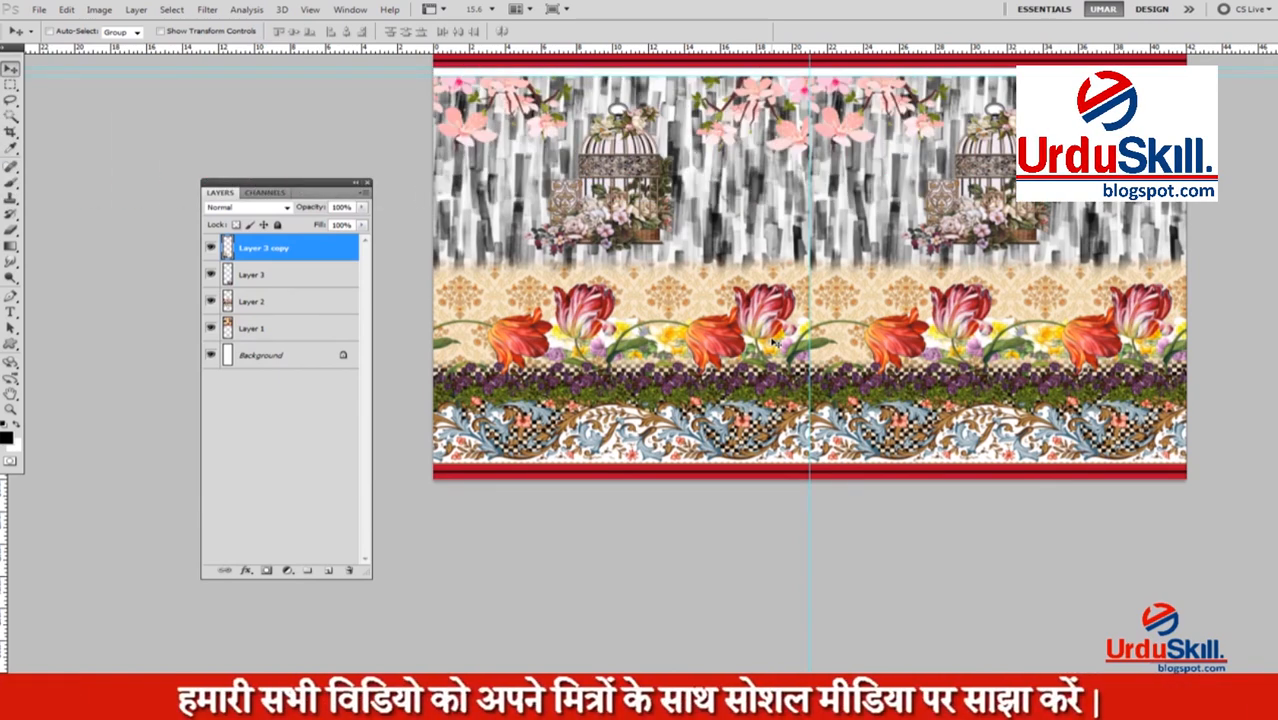
# Flip Layer 3 copy horizontally so the left birdcage panel mirrors the right one.
pyautogui.press('v')
pyautogui.press('space')
pyautogui.moveTo(680, 329); pyautogui.dragTo(699, 344)
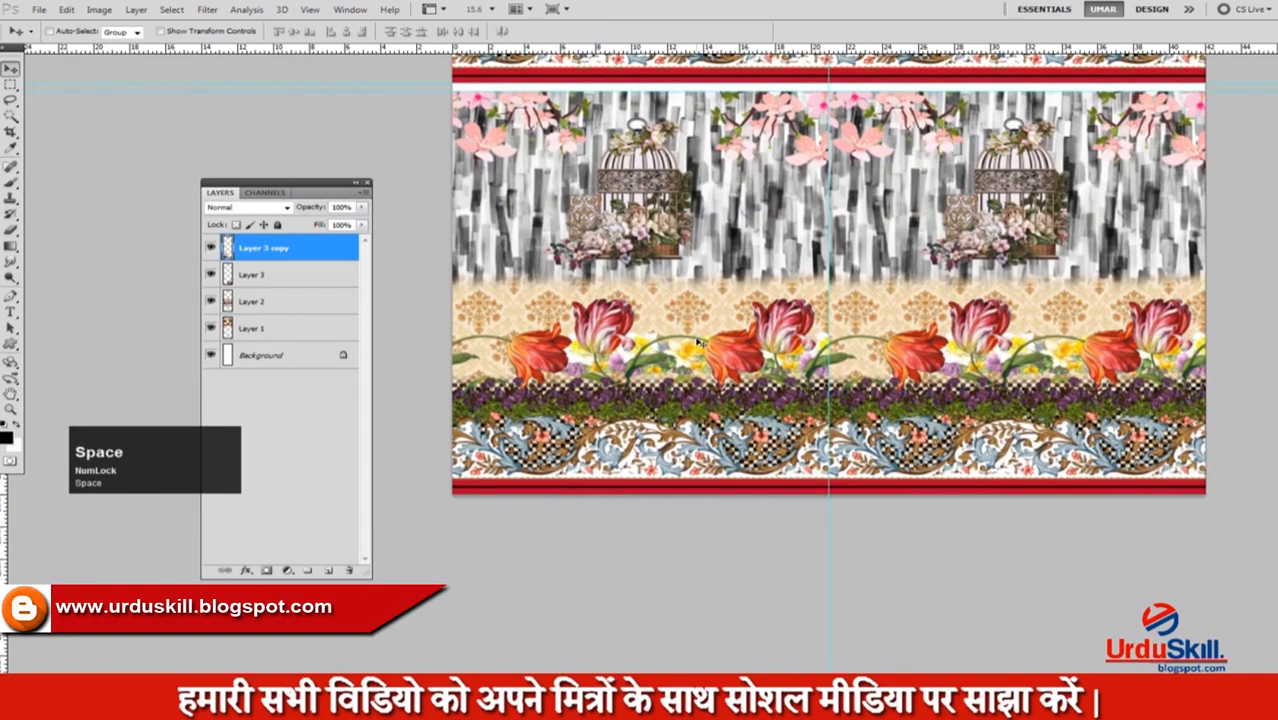
pyautogui.press('F3')
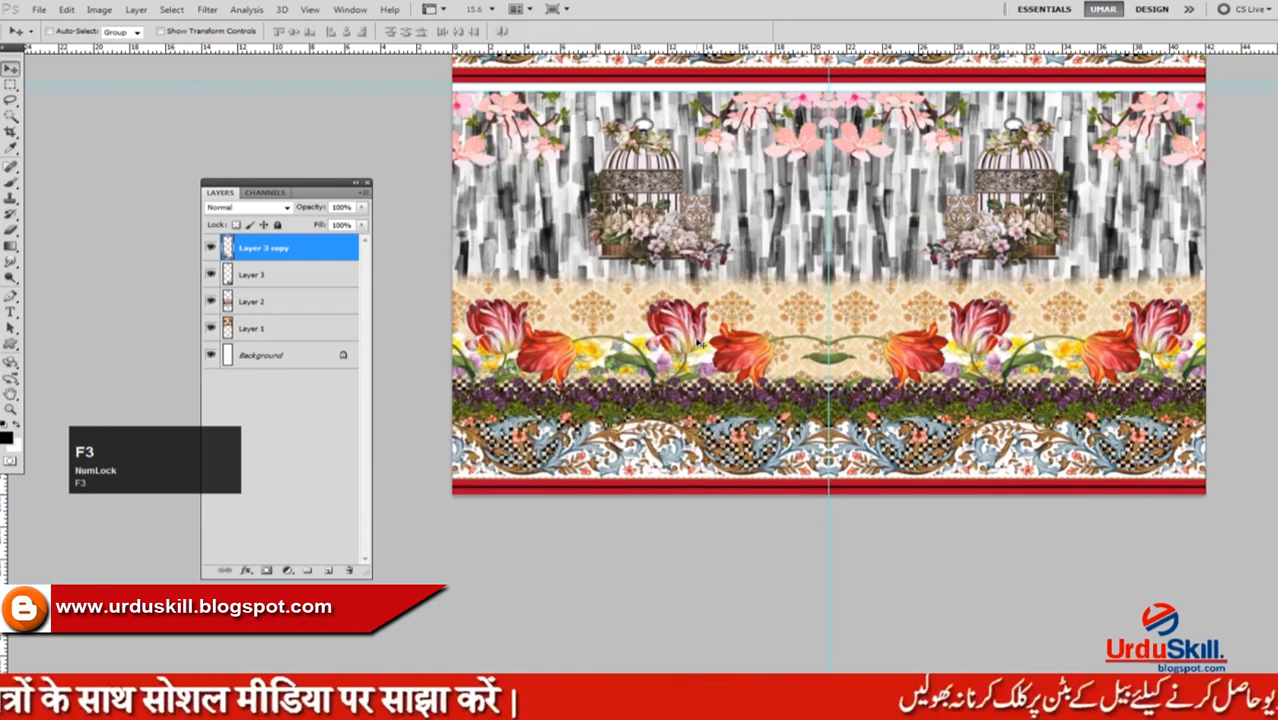
# Examine the seam at the centre guide and the birdcage and tulip details in both halves of the bottom section.
pyautogui.press('space')
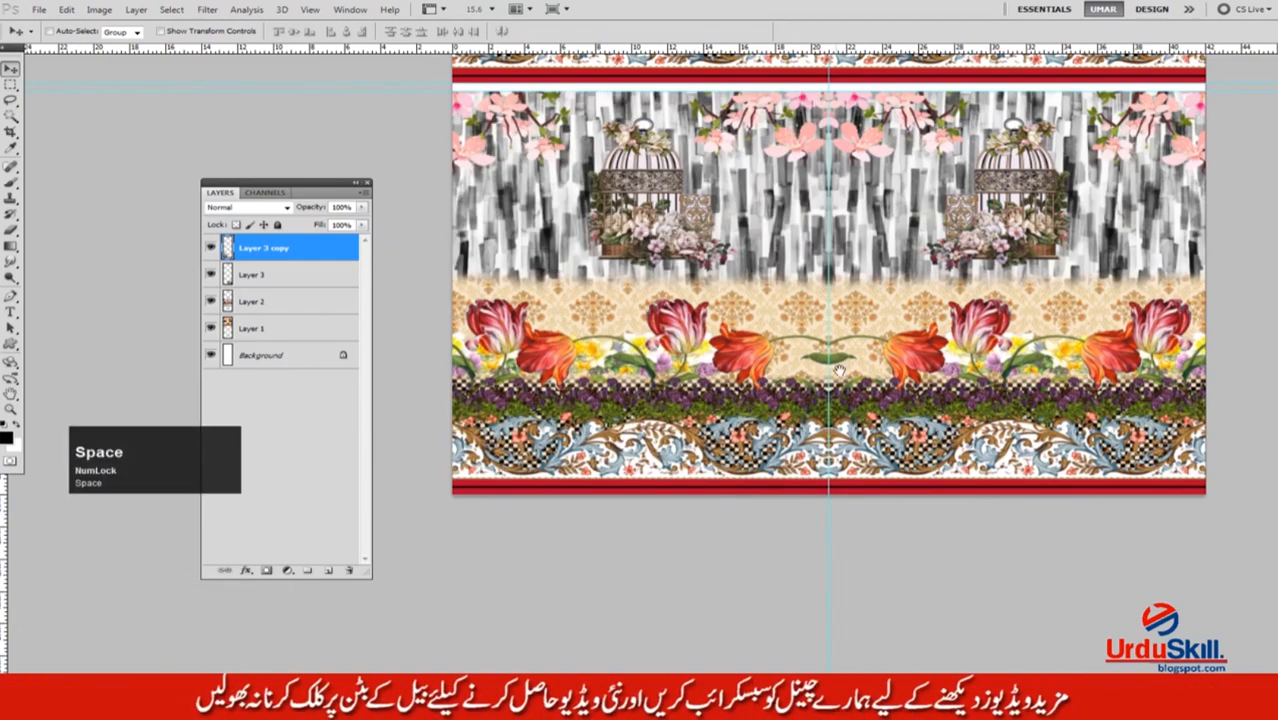
pyautogui.moveTo(818, 375); pyautogui.dragTo(847, 345)
pyautogui.keyDown('alt'); pyautogui.click(733, 371); pyautogui.keyUp('alt')
pyautogui.keyDown('ctrl'); pyautogui.click(962, 292); pyautogui.keyUp('ctrl')
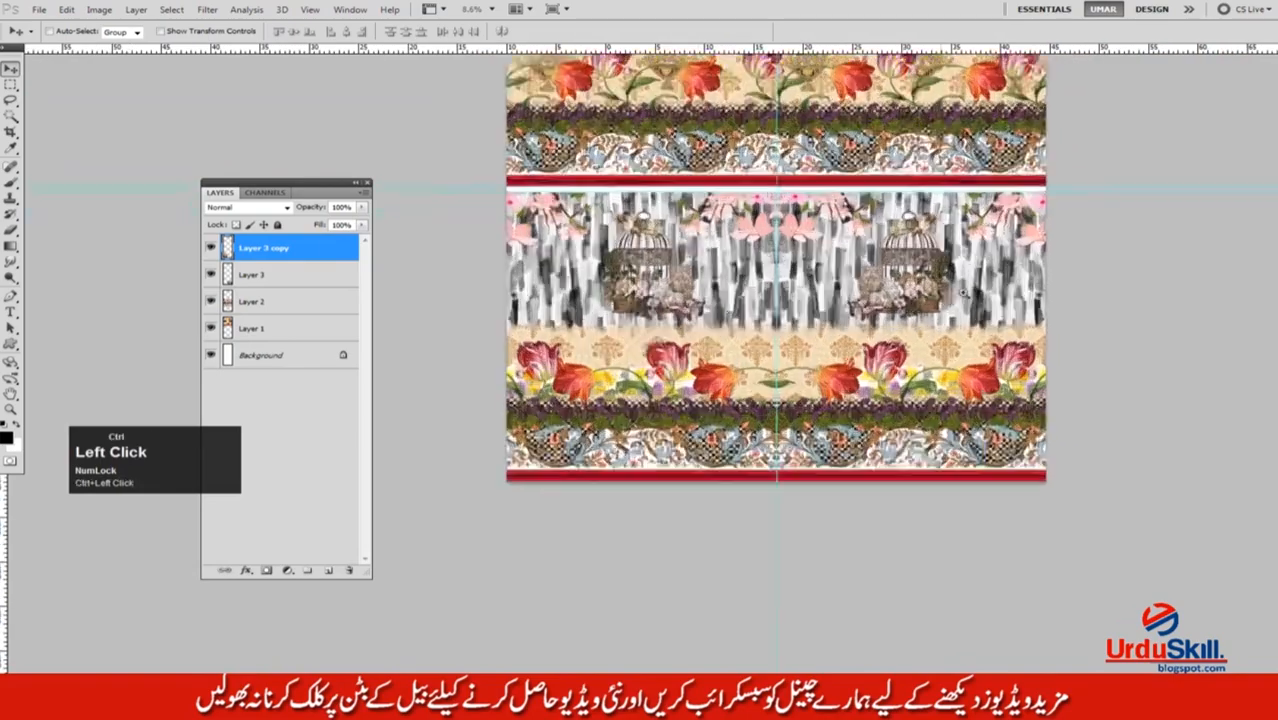
pyautogui.moveTo(962, 292); pyautogui.dragTo(1066, 292)
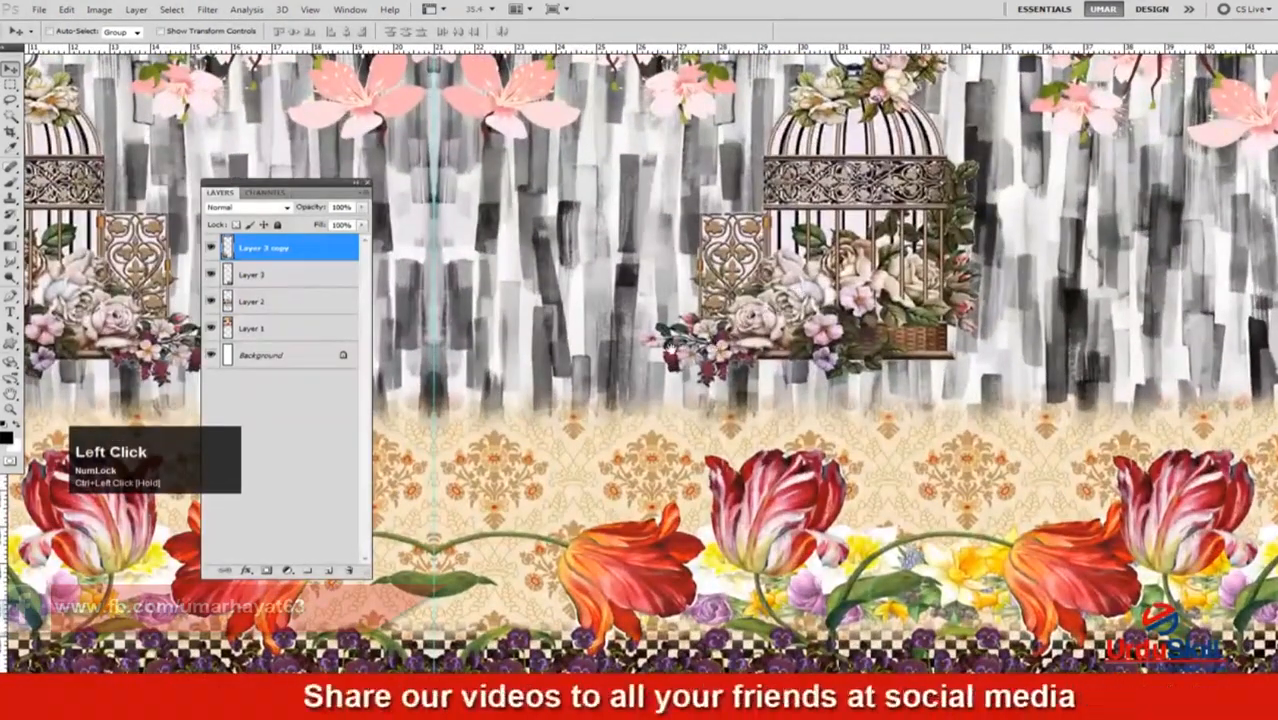
pyautogui.moveTo(778, 309); pyautogui.dragTo(962, 283)
pyautogui.moveTo(290, 302); pyautogui.dragTo(655, 287)
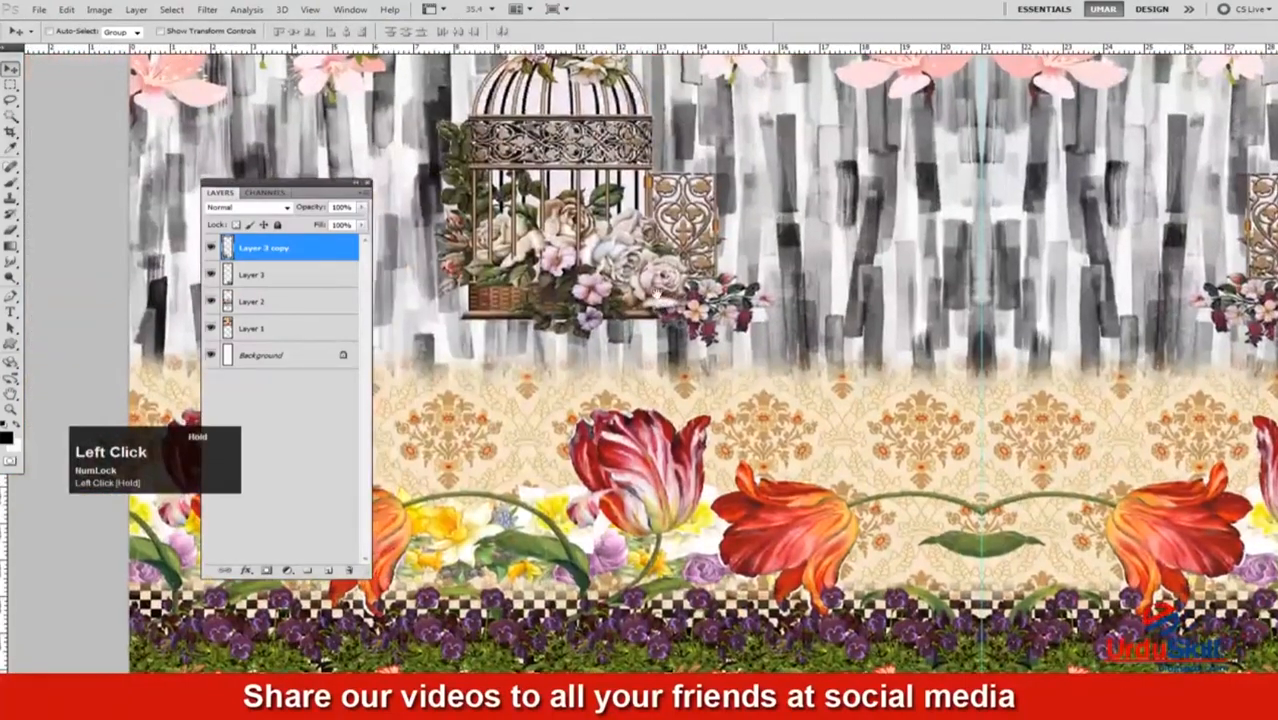
pyautogui.moveTo(785, 284); pyautogui.dragTo(828, 329)
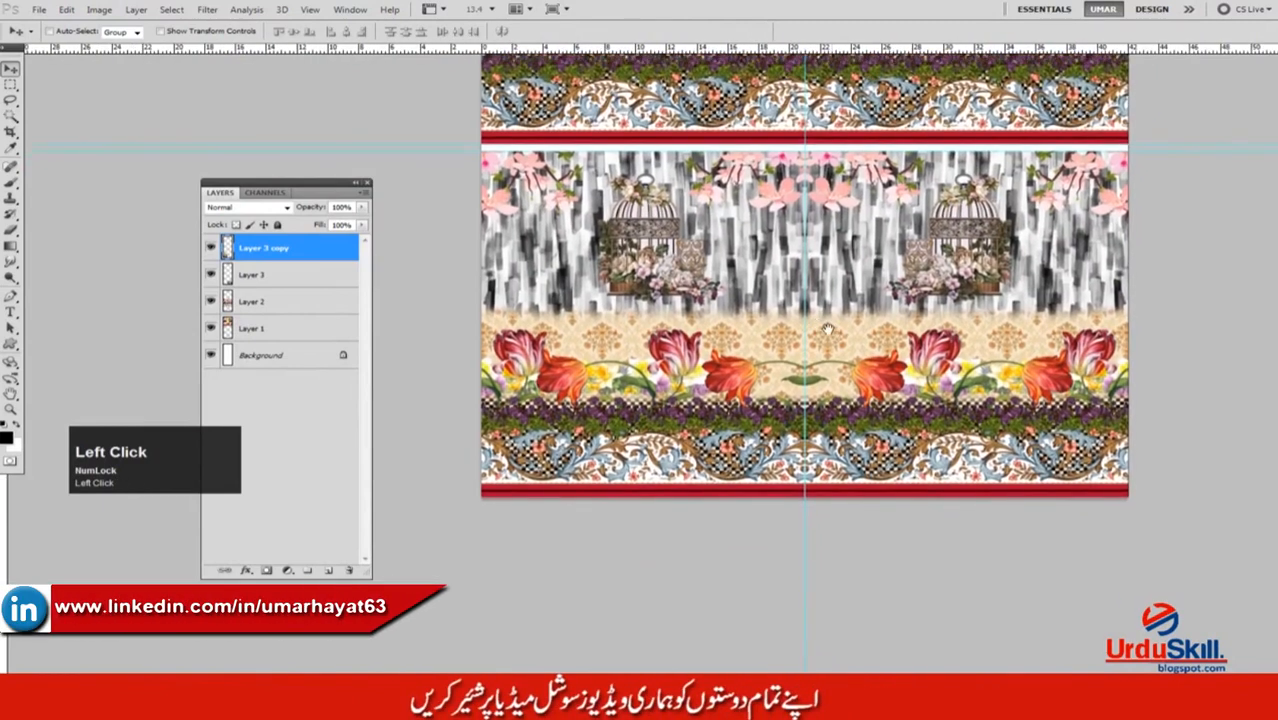
# Review the overall layout of all three stacked print sections from bottom to top.
pyautogui.scroll(-3, 828, 329)
pyautogui.moveTo(761, 251); pyautogui.dragTo(728, 314)
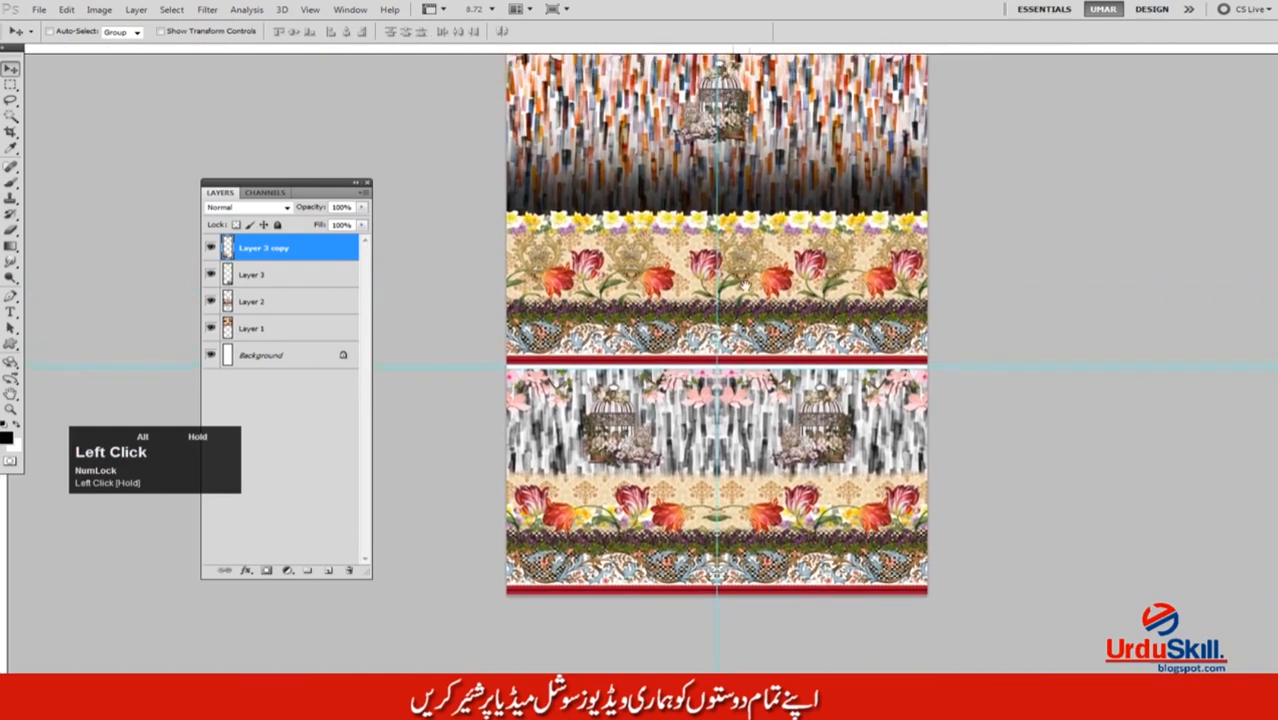
pyautogui.keyDown('alt'); pyautogui.click(736, 259); pyautogui.keyUp('alt')
pyautogui.moveTo(742, 237); pyautogui.dragTo(716, 427)
pyautogui.keyDown('alt'); pyautogui.click(764, 320); pyautogui.keyUp('alt')
pyautogui.moveTo(775, 273); pyautogui.dragTo(734, 307)
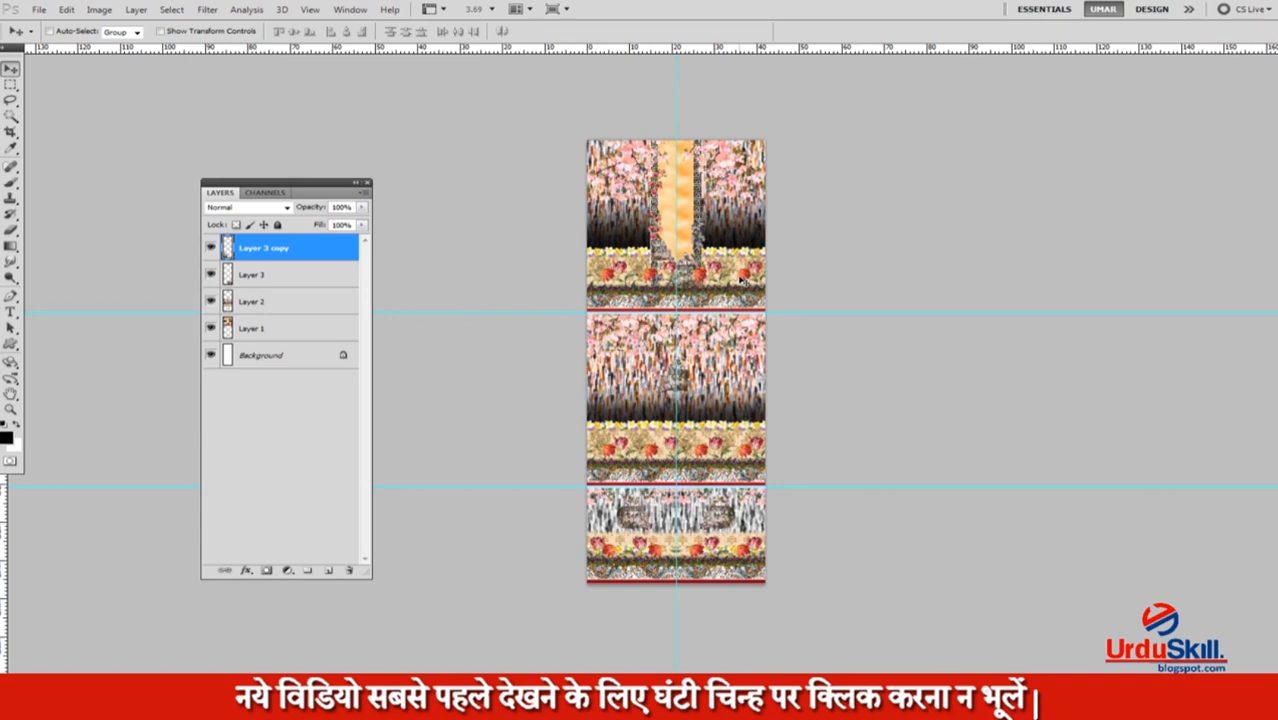
# Save the layered document as a Photoshop file named Shirt 1 in the folder holding Back, Front and Slv.
pyautogui.hotkey('ctrl', 's')
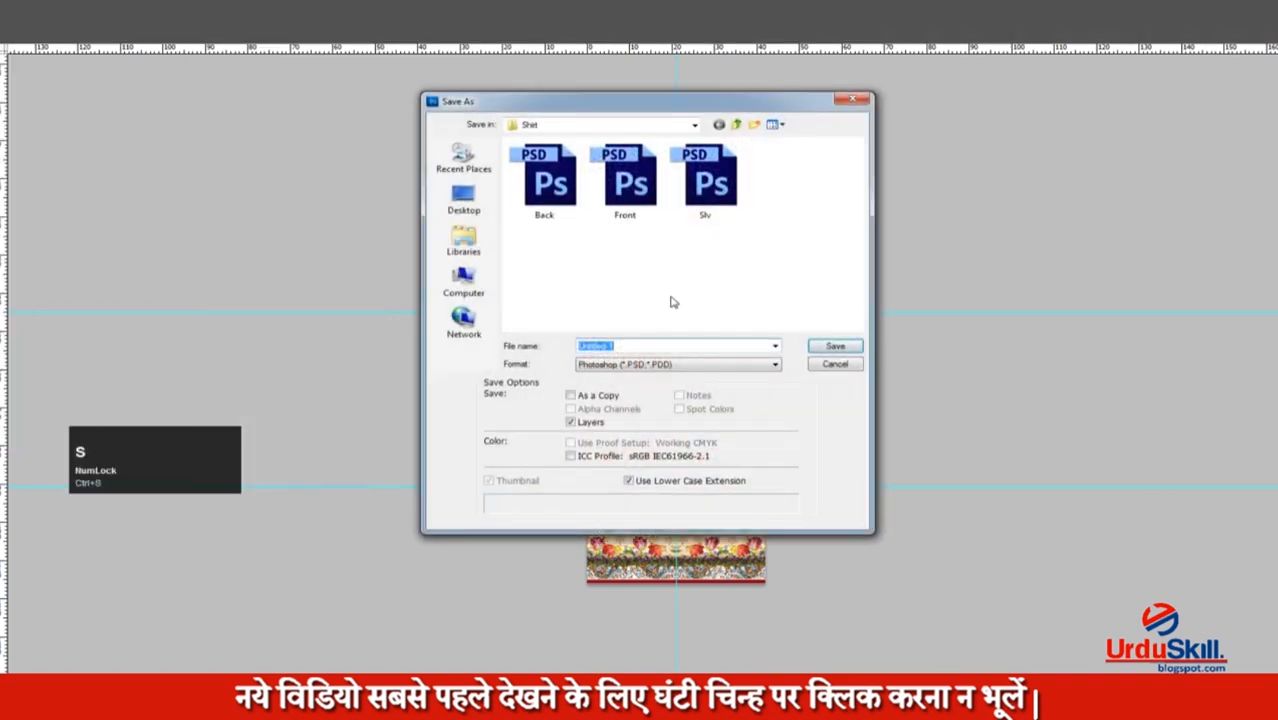
pyautogui.write('Shirt 1')
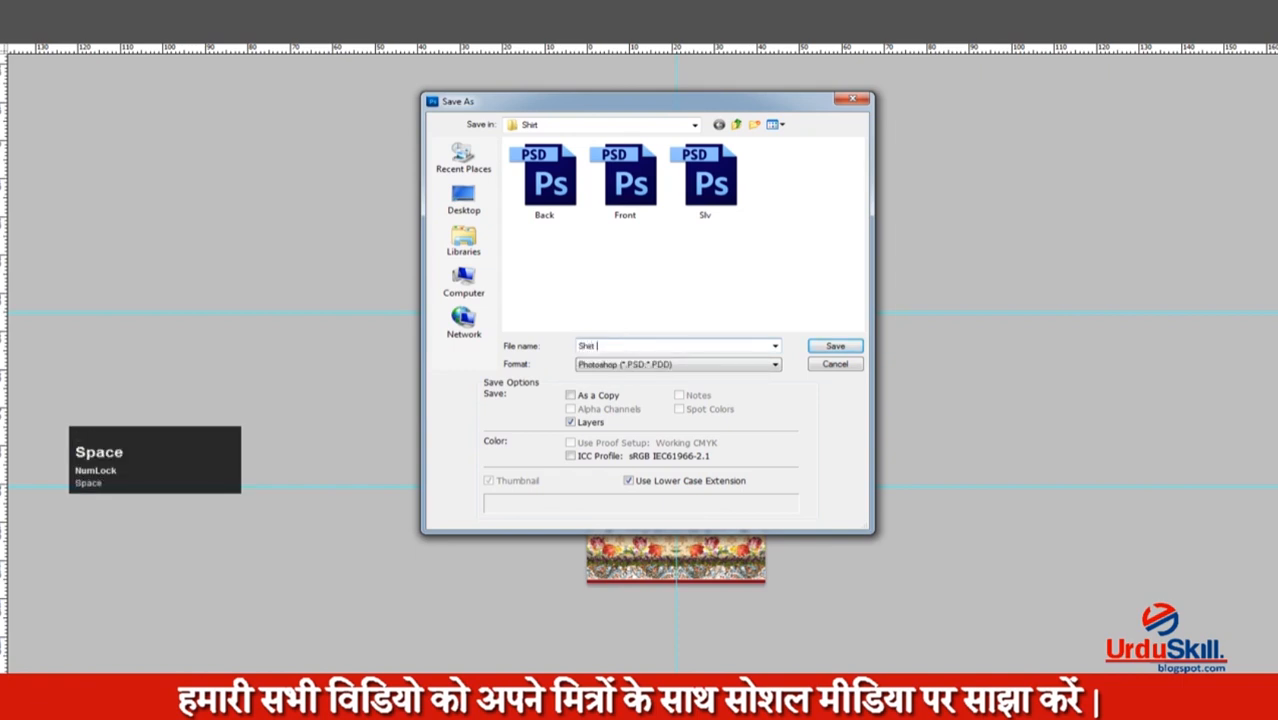
pyautogui.click(836, 346)
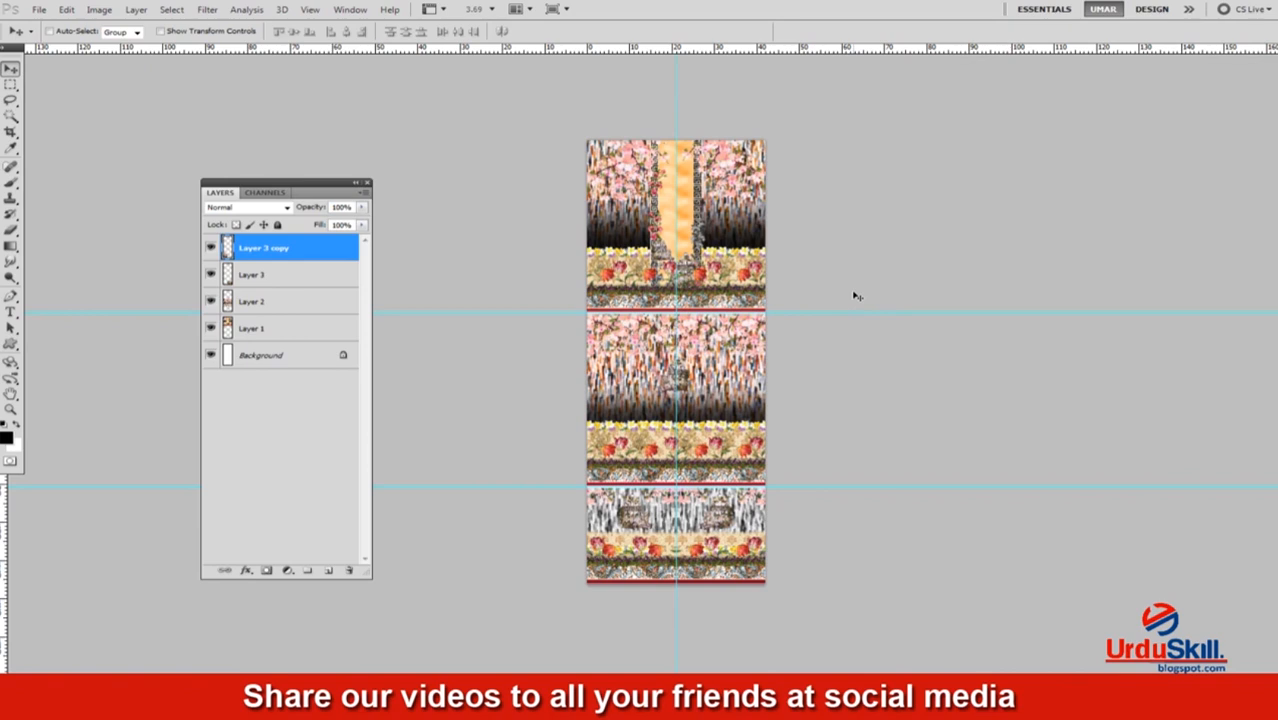
# Preview the three stacked sections in full-screen mode, return to the standard view and activate the Rectangular Marquee tool.
pyautogui.press('f')
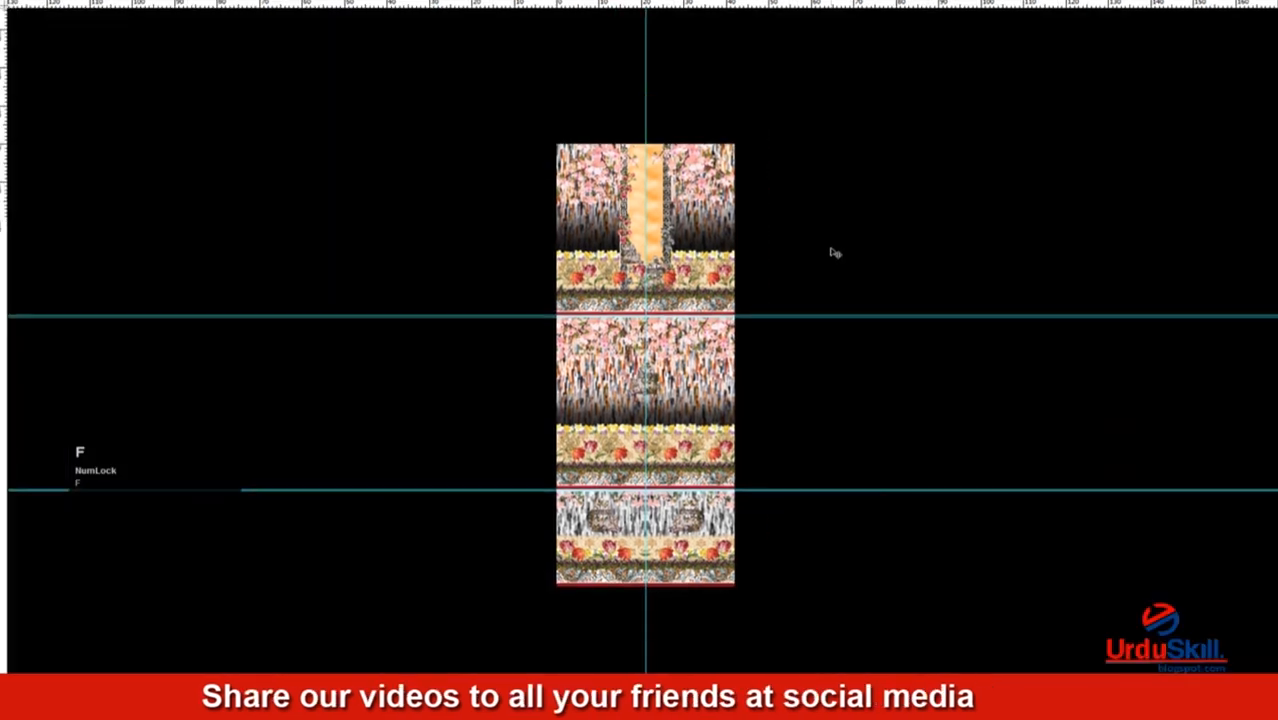
pyautogui.press('f')
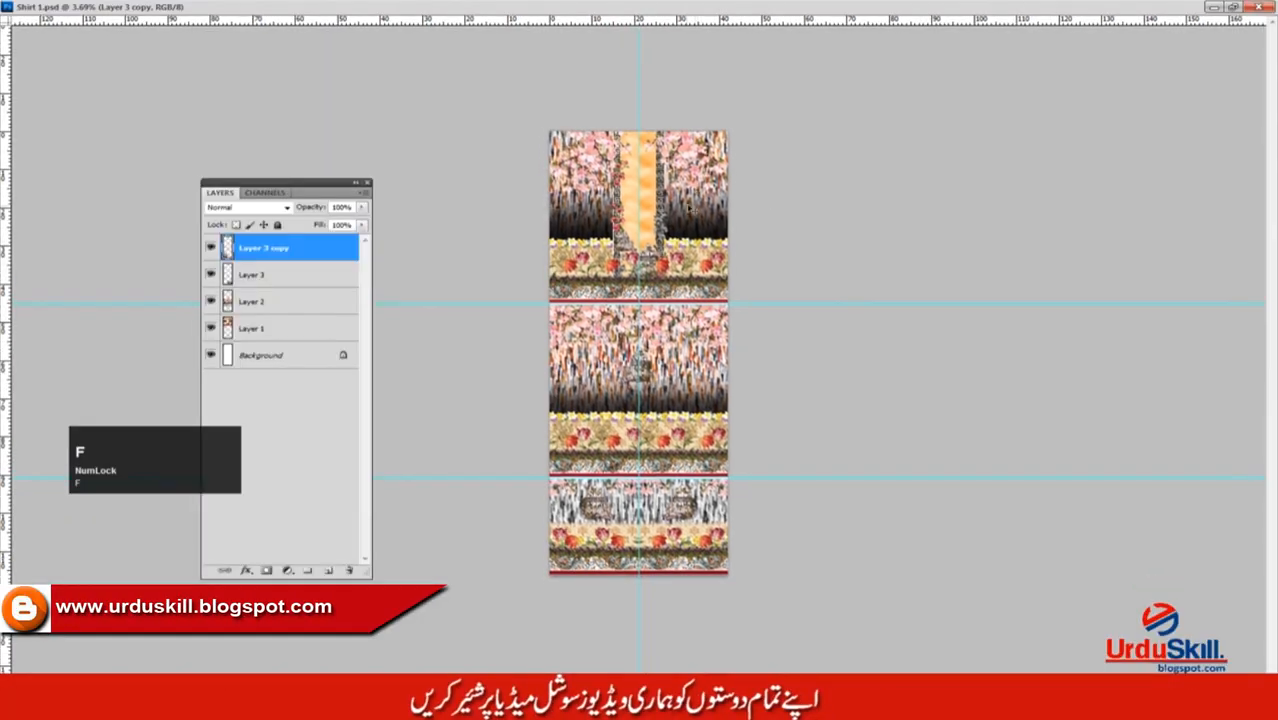
pyautogui.press('m')
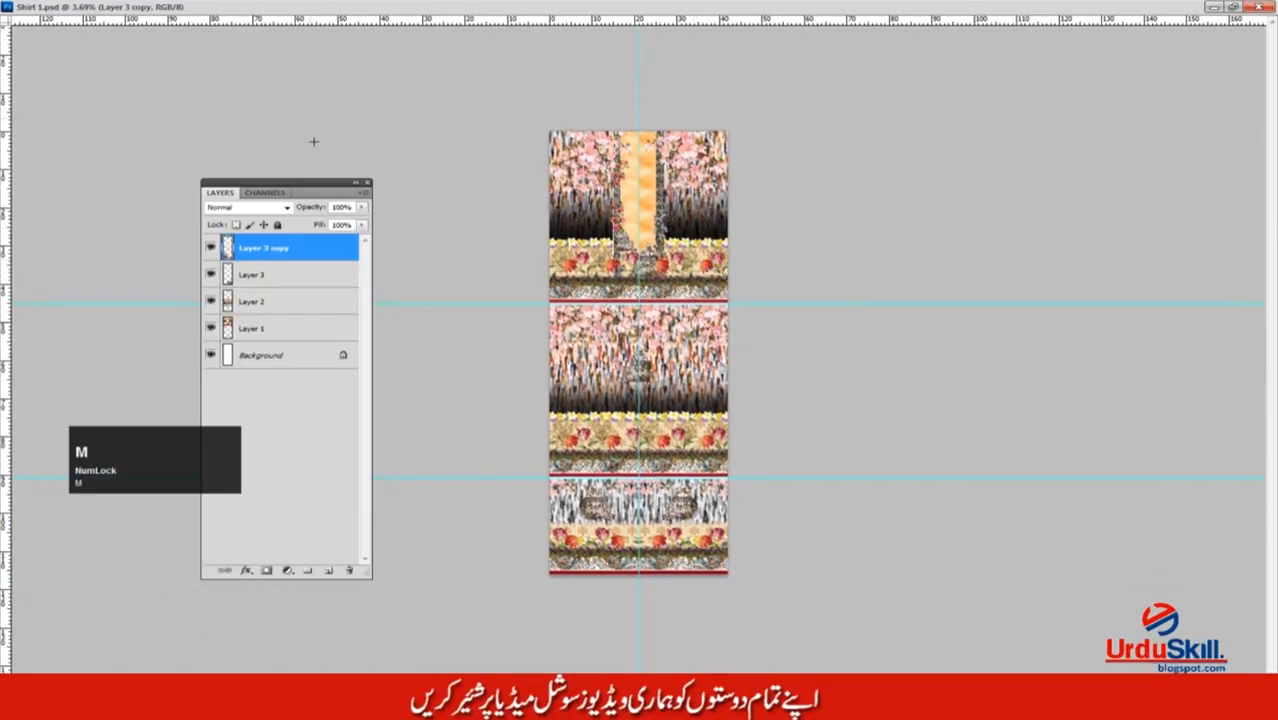
pyautogui.press('f')
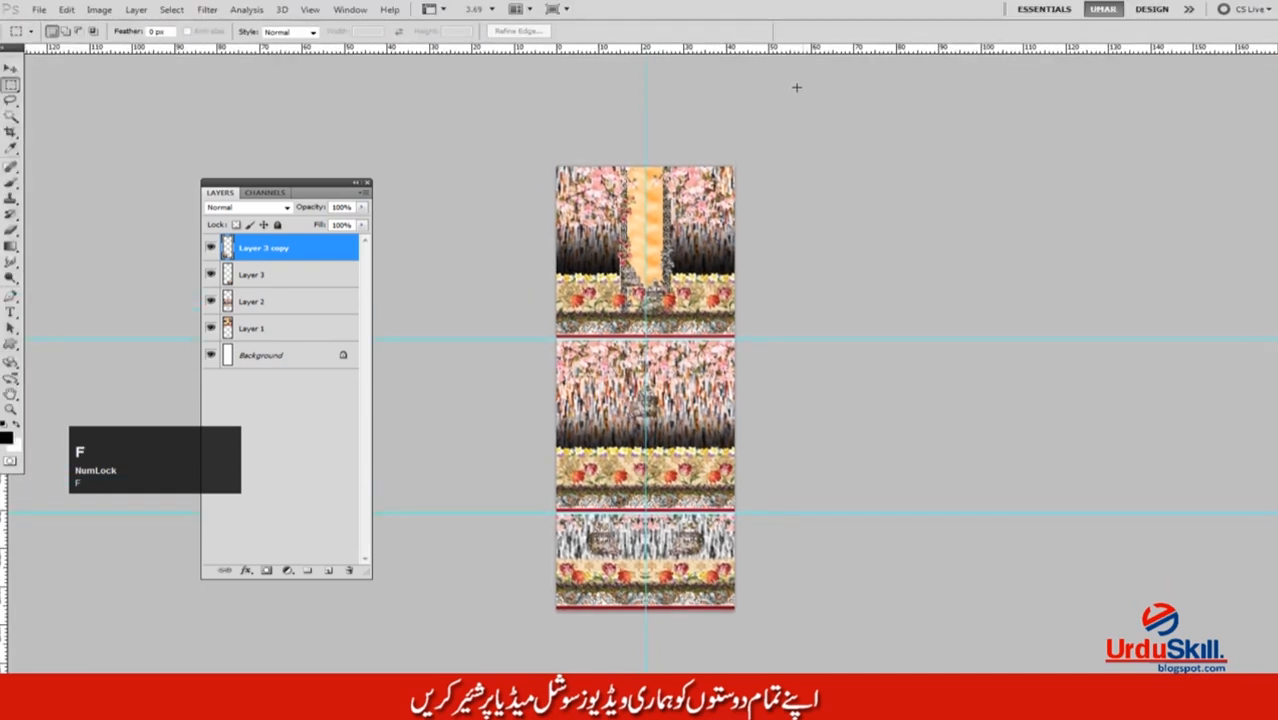
# Set the Rectangular Marquee to Fixed Size with a width of 8 in.
pyautogui.moveTo(10, 85); pyautogui.dragTo(68, 86)
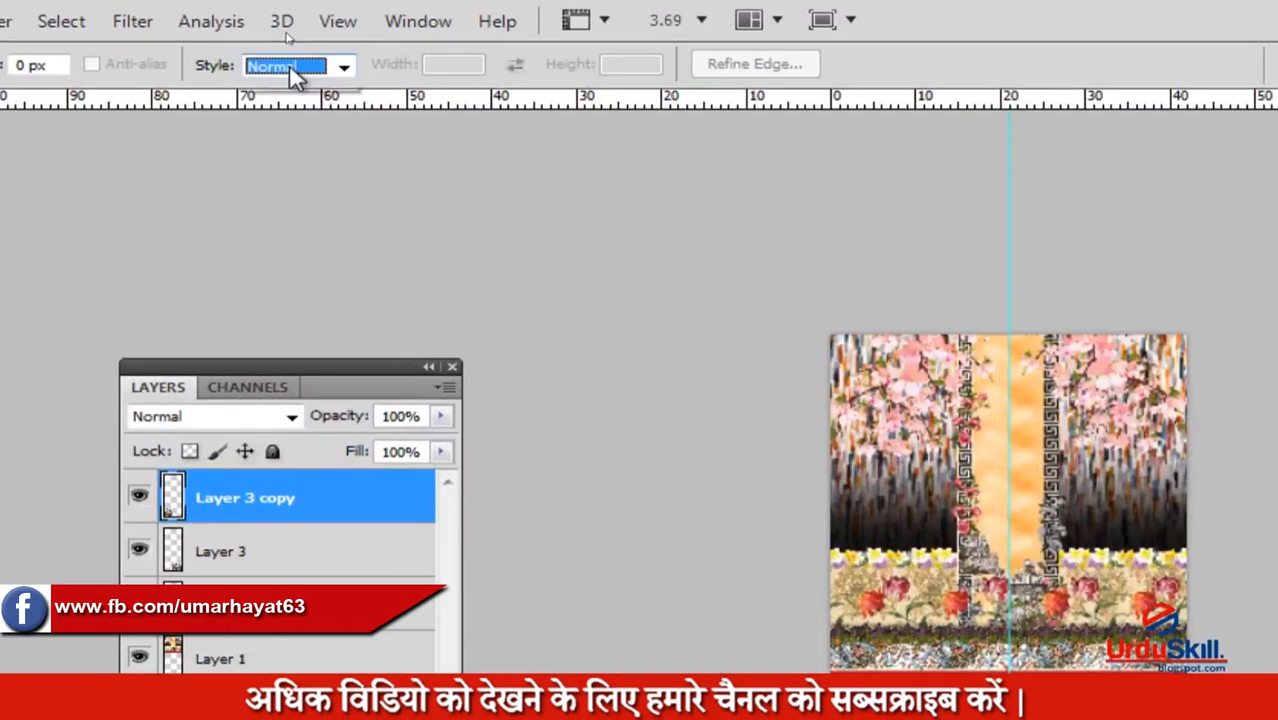
pyautogui.click(286, 31)
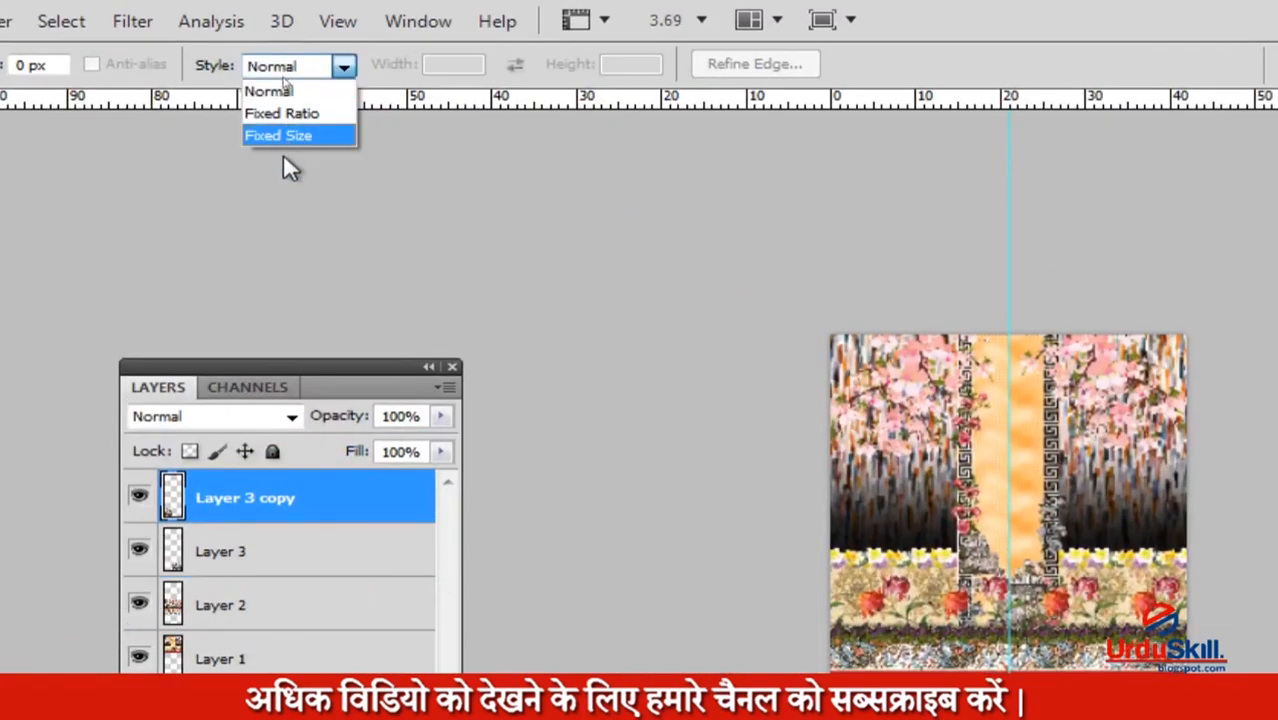
pyautogui.click(285, 138)
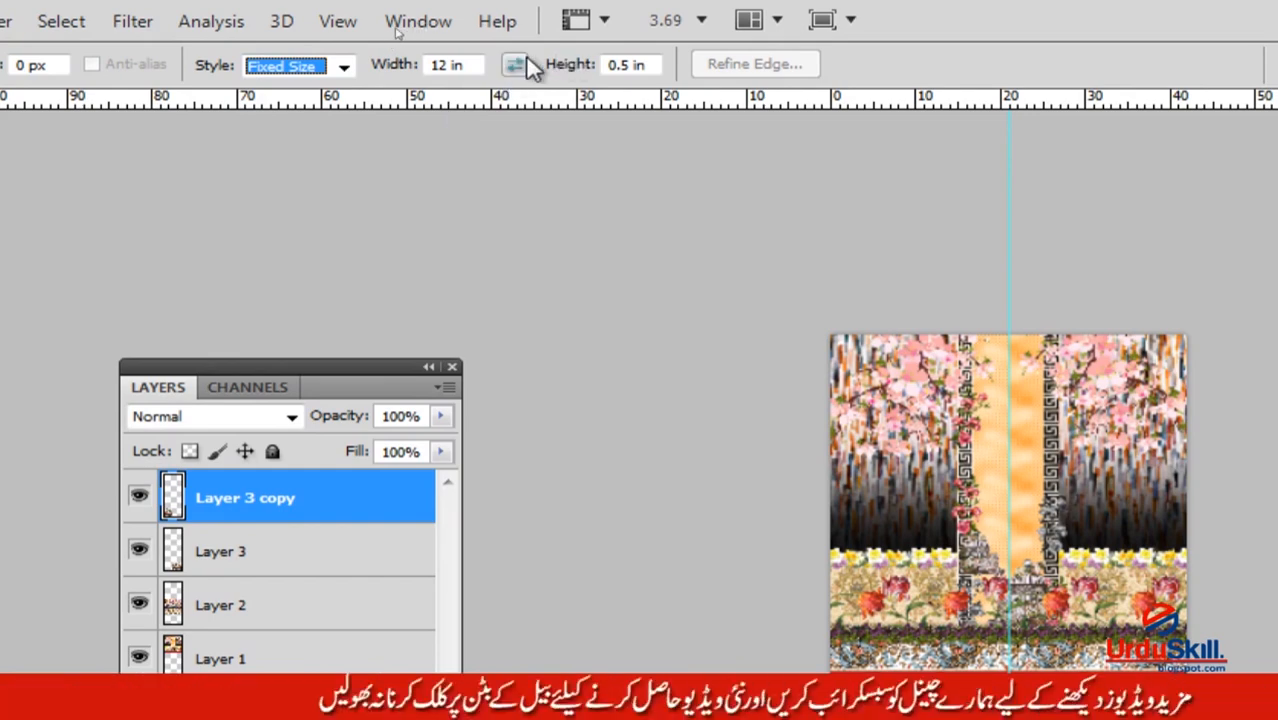
pyautogui.click(449, 64)
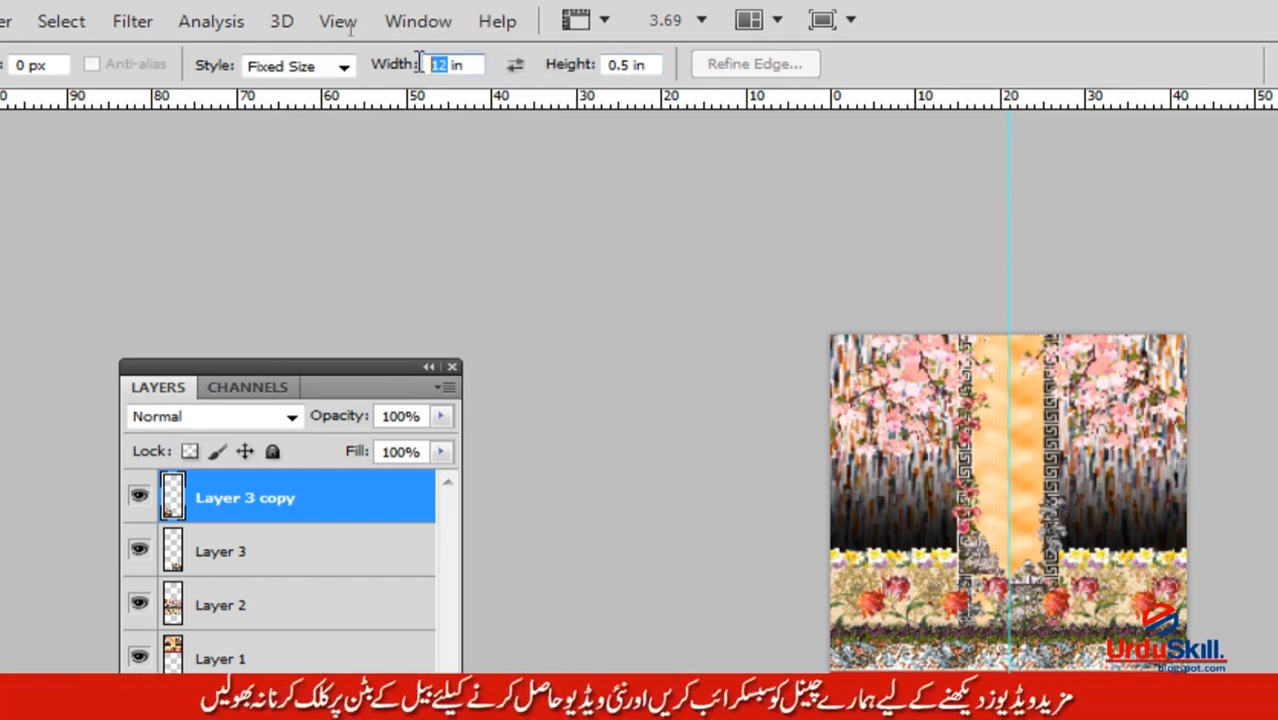
pyautogui.write('8')
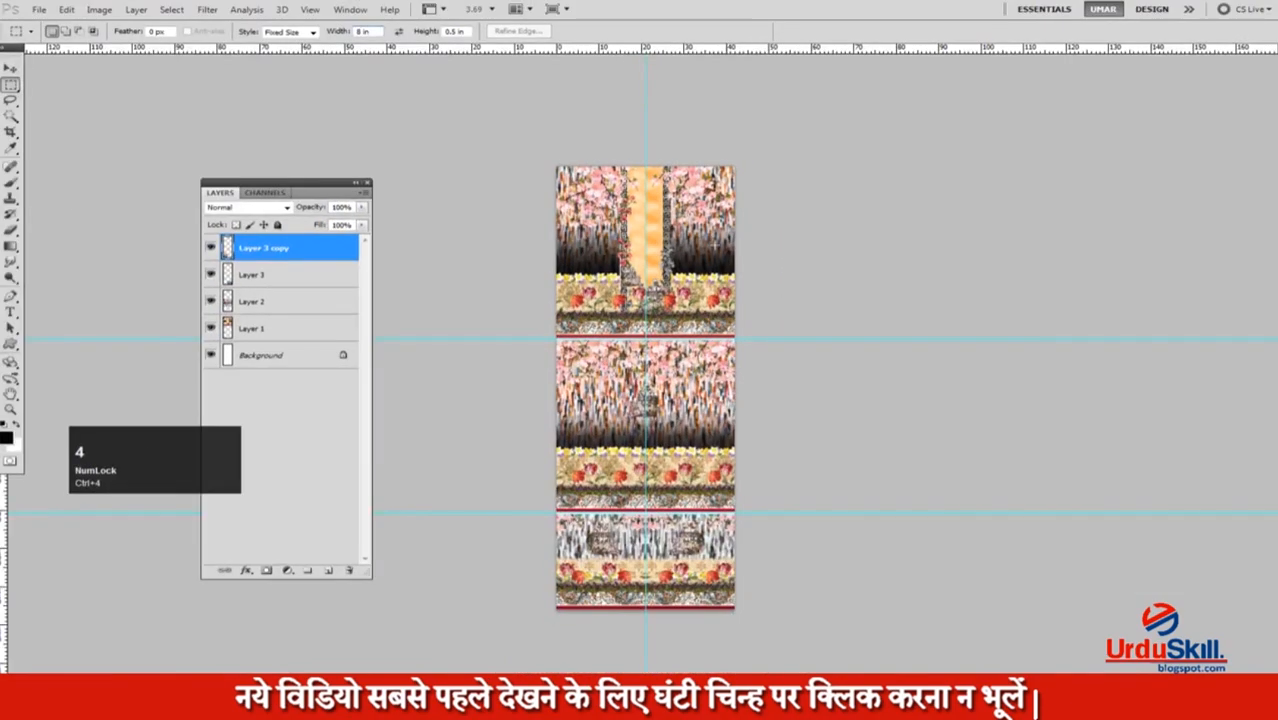
# Place the 8 in wide selection against the right edge of the top section and add a vertical guide at its inner end.
pyautogui.click(715, 245)
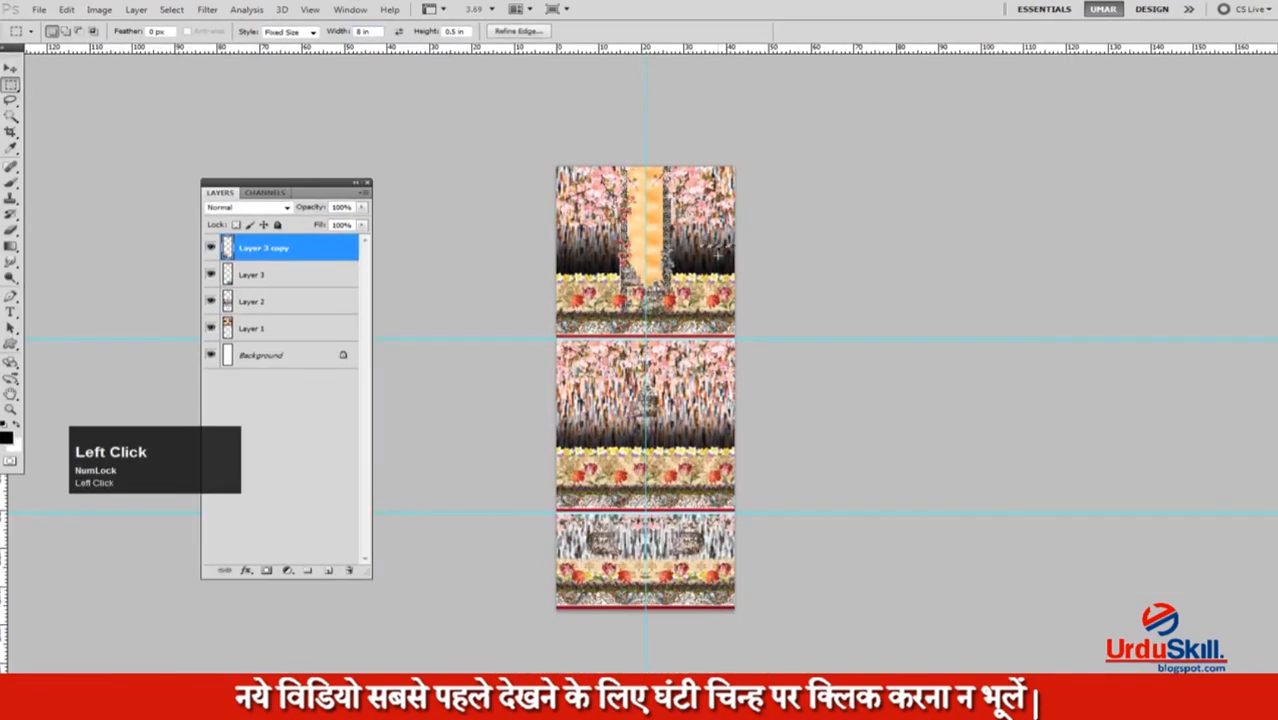
pyautogui.moveTo(749, 244); pyautogui.dragTo(850, 242)
pyautogui.moveTo(594, 271); pyautogui.dragTo(907, 240)
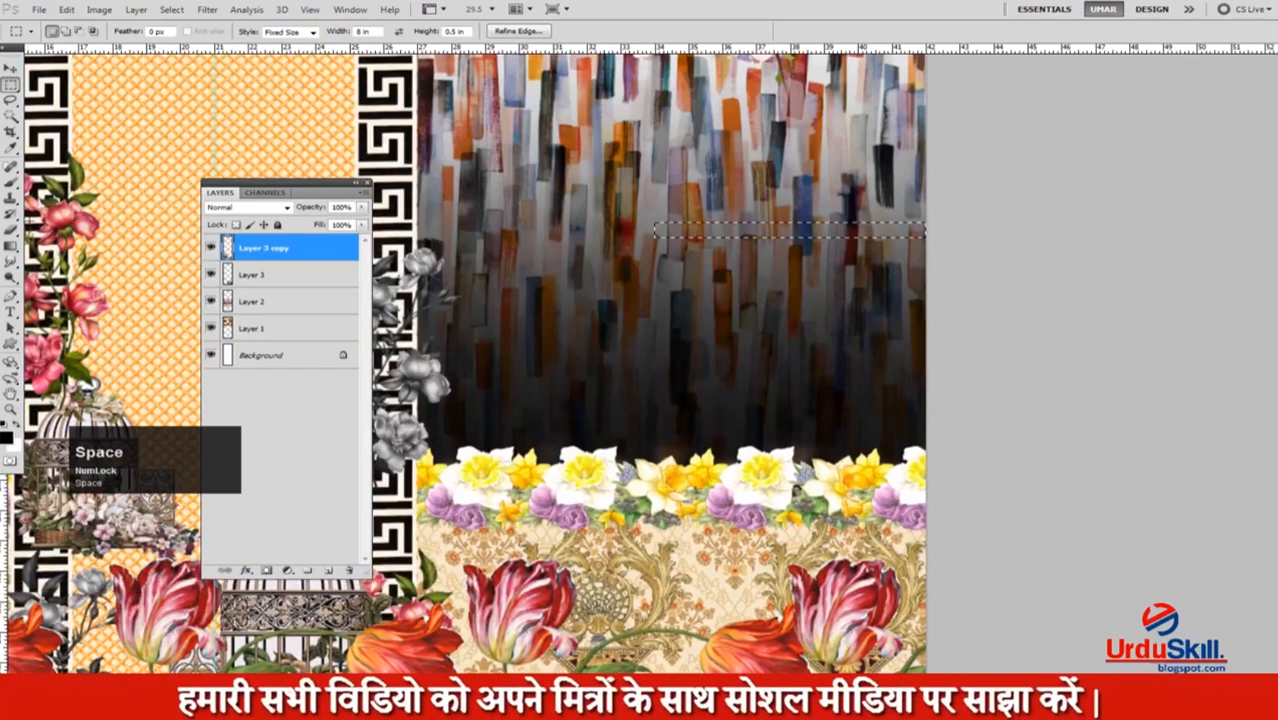
pyautogui.moveTo(4, 476); pyautogui.dragTo(655, 262)
pyautogui.press('space')
pyautogui.moveTo(790, 213); pyautogui.dragTo(180, 115)
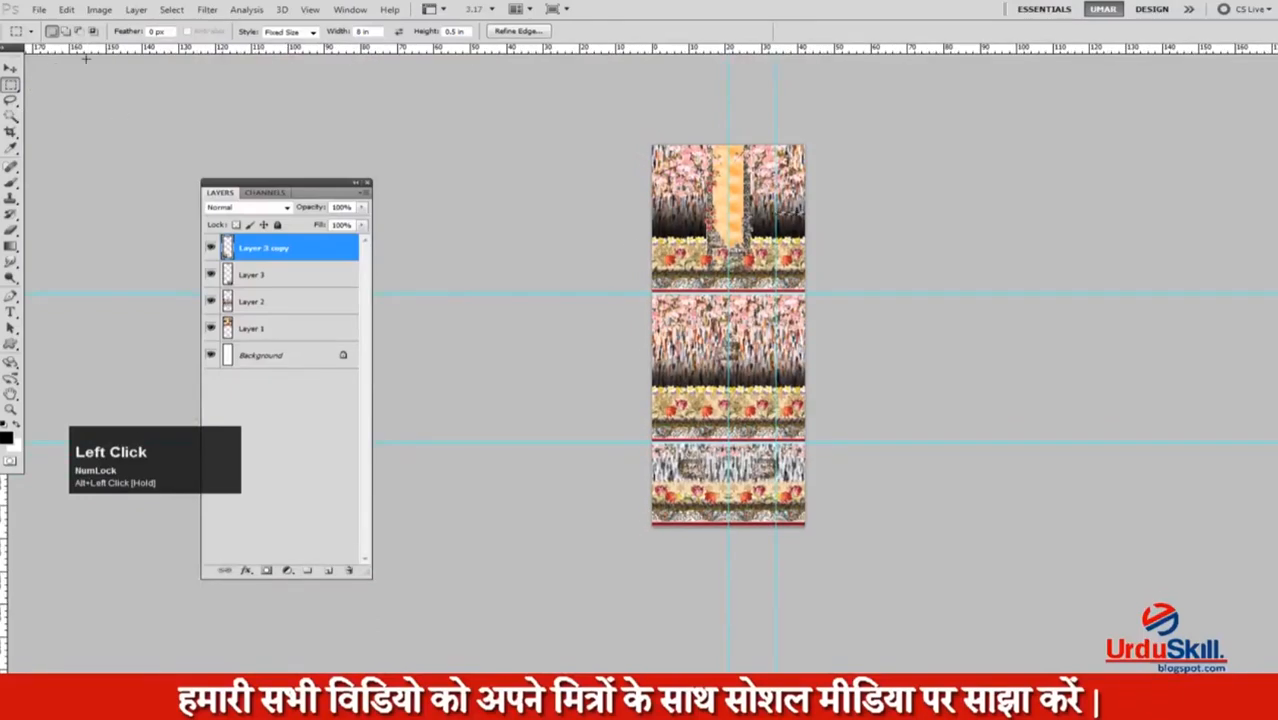
# Return the marquee style to Normal and select the strip between the new guide and the right edge of the layout.
pyautogui.click(285, 31)
pyautogui.click(283, 45)
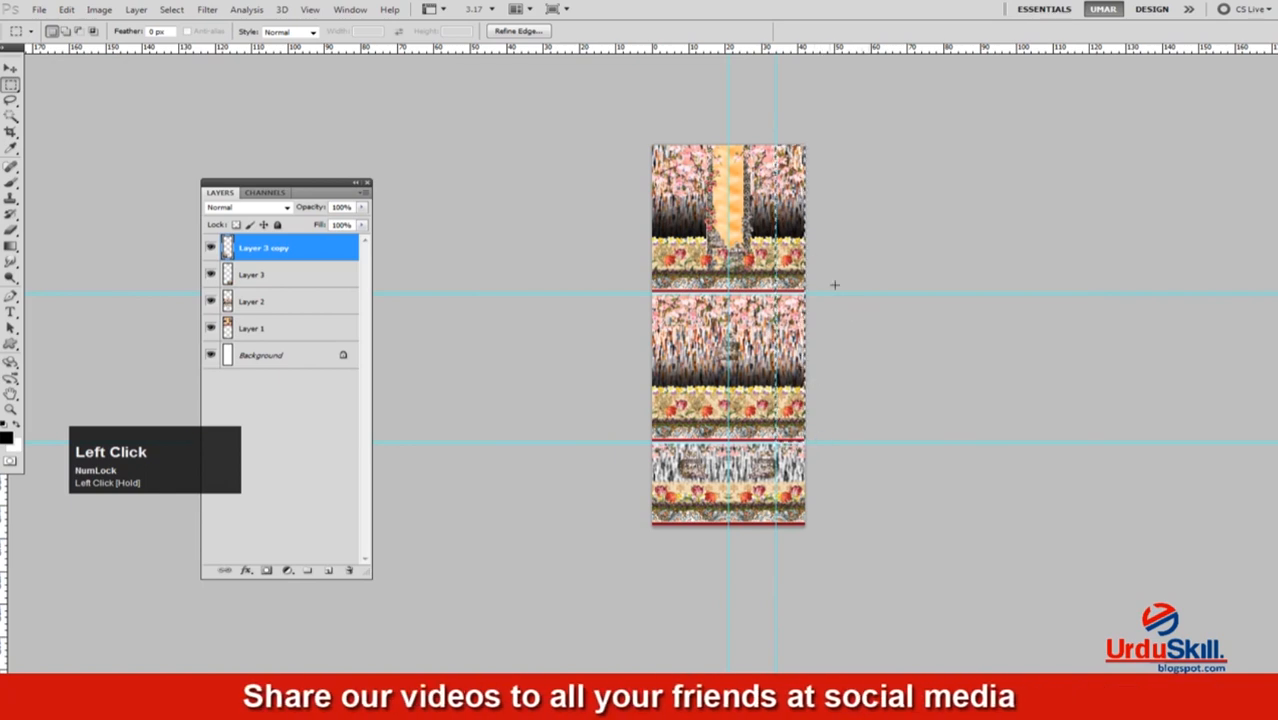
pyautogui.keyDown('ctrl'); pyautogui.click(824, 237); pyautogui.keyUp('ctrl')
pyautogui.keyDown('ctrl'); pyautogui.click(808, 275); pyautogui.keyUp('ctrl')
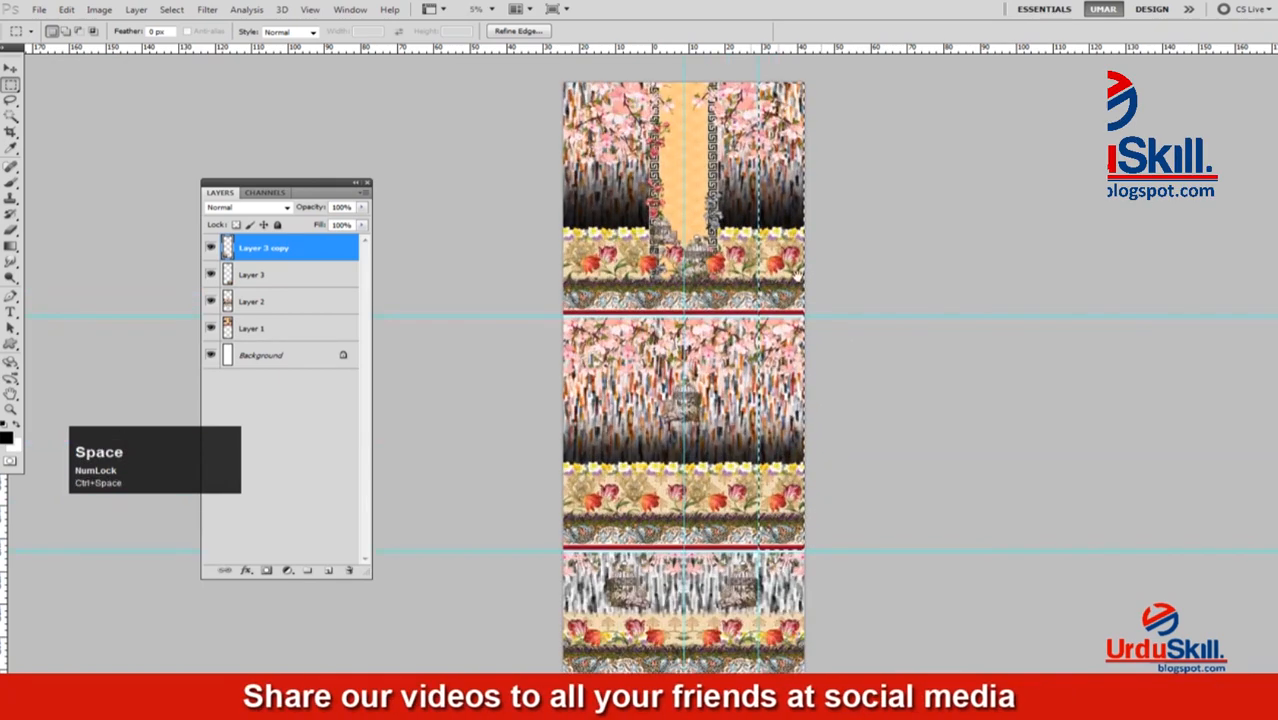
pyautogui.moveTo(757, 281); pyautogui.dragTo(770, 306)
pyautogui.keyDown('ctrl'); pyautogui.click(770, 306); pyautogui.keyUp('ctrl')
pyautogui.moveTo(724, 220); pyautogui.dragTo(749, 237)
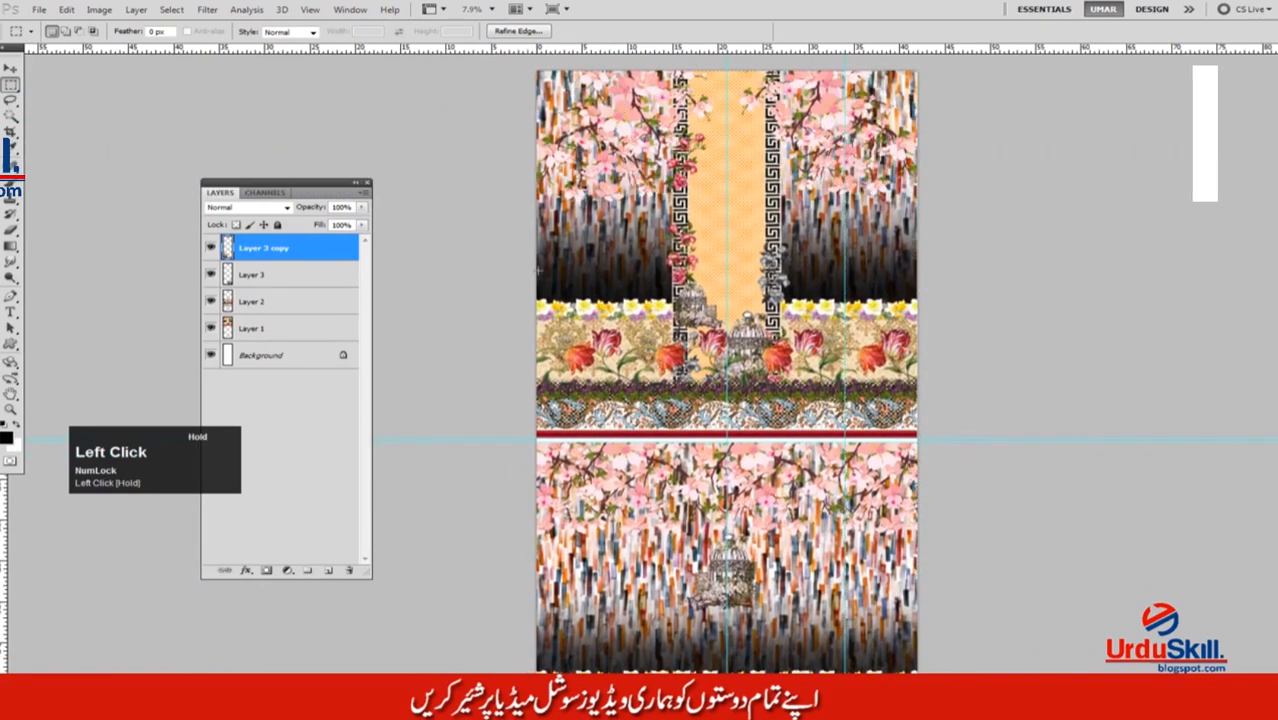
# Move the Layers panel to the empty area on the other side of the artwork, keeping the strip selection active.
pyautogui.moveTo(538, 271); pyautogui.dragTo(586, 275)
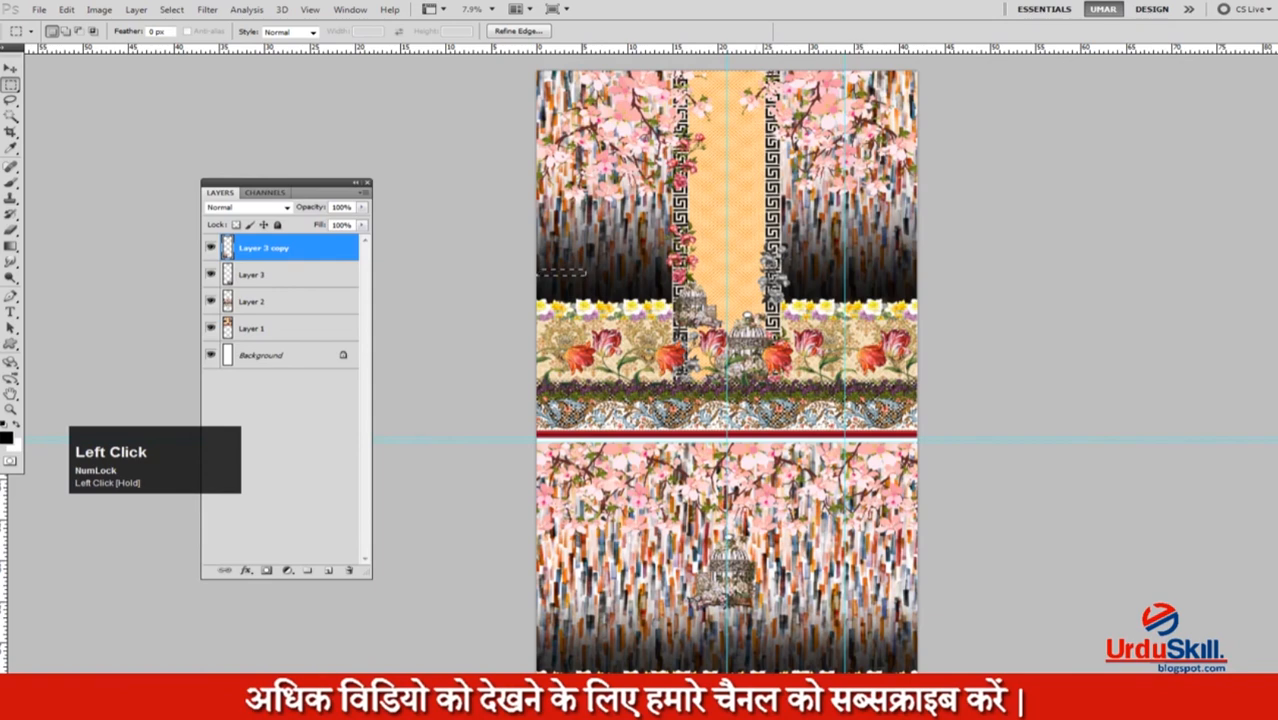
pyautogui.click(586, 275)
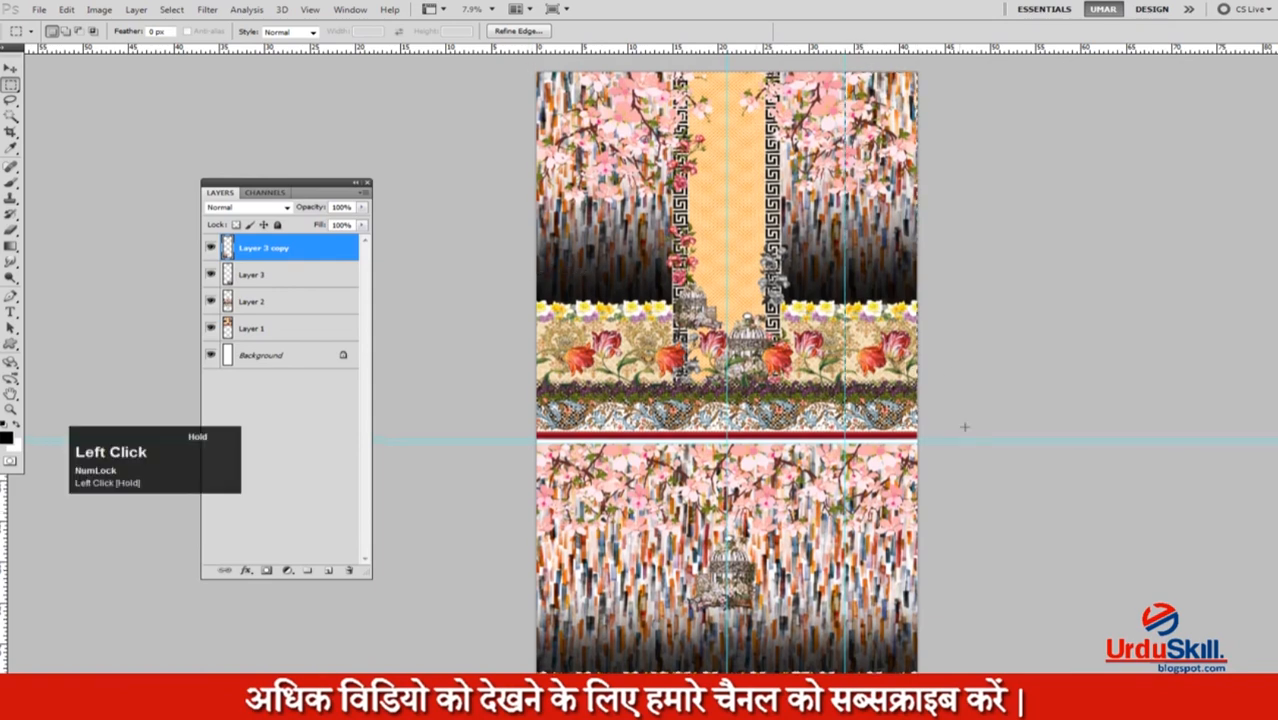
pyautogui.press('F7')
pyautogui.press('F7')
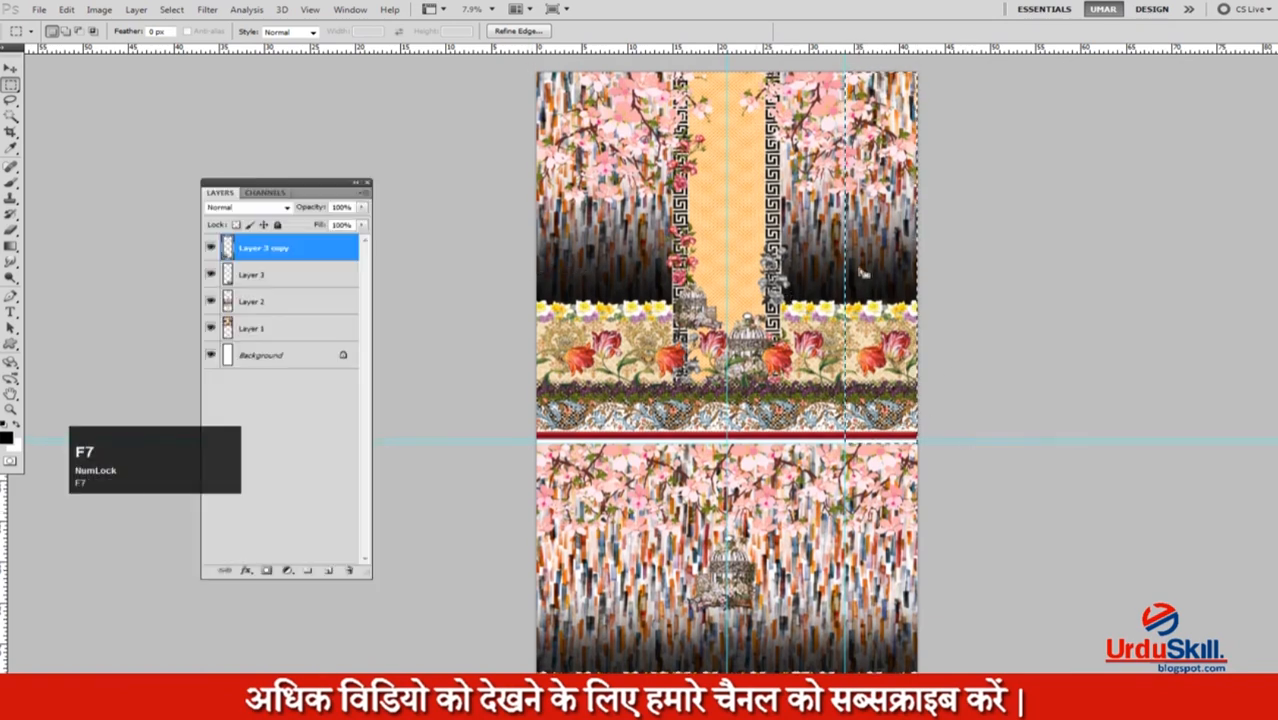
pyautogui.moveTo(293, 183); pyautogui.dragTo(1108, 150)
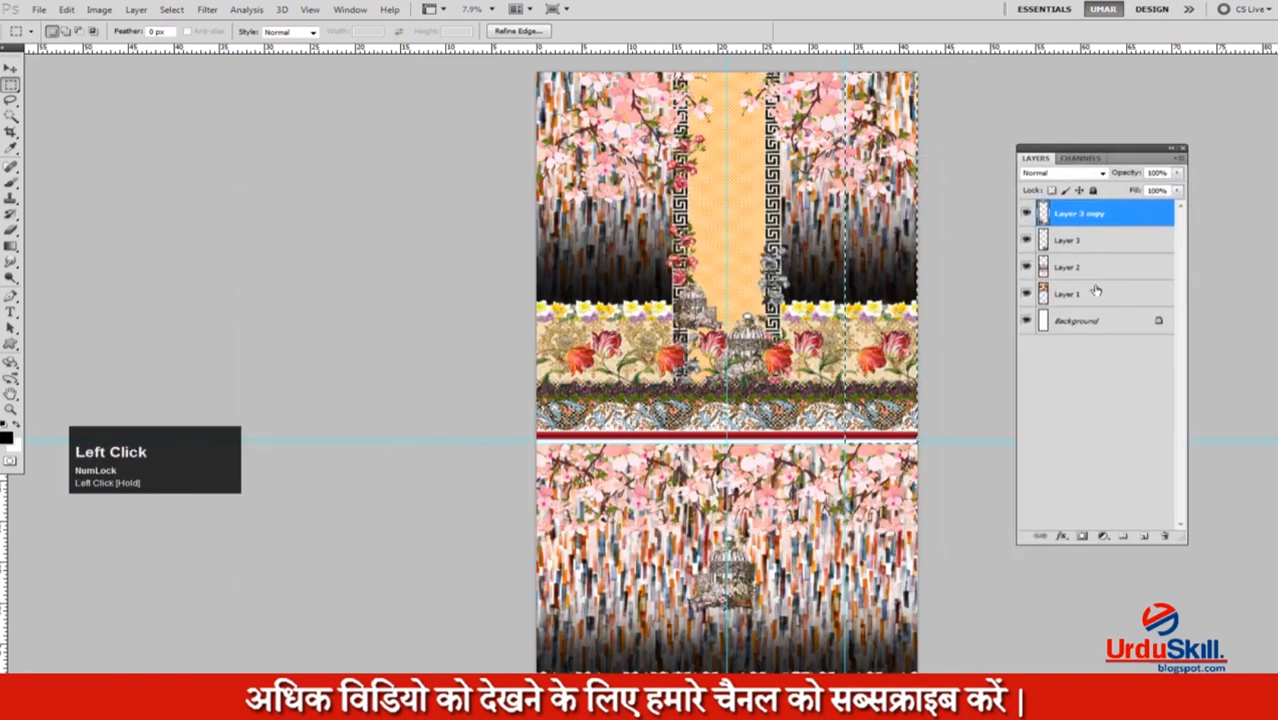
# Merge Layer 3 copy down into Layer 3.
pyautogui.press('space')
pyautogui.keyDown('alt'); pyautogui.click(876, 260); pyautogui.keyUp('alt')
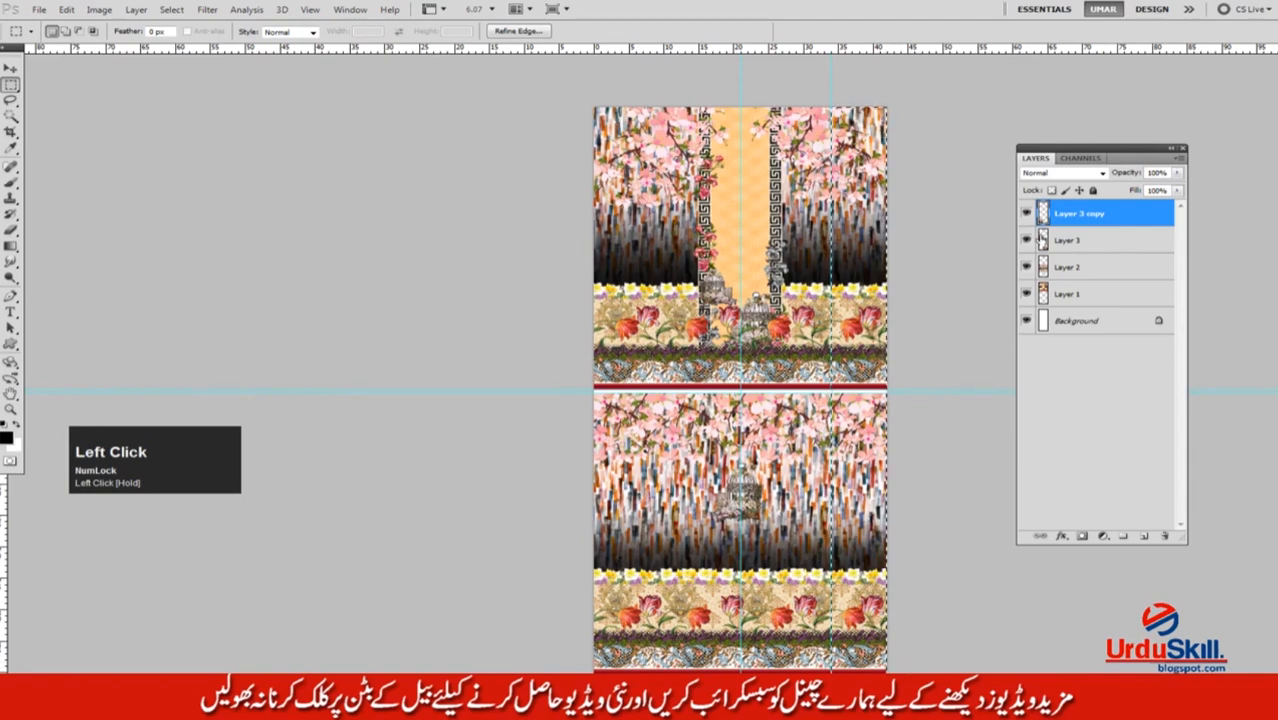
pyautogui.hotkey('ctrl', 'e')
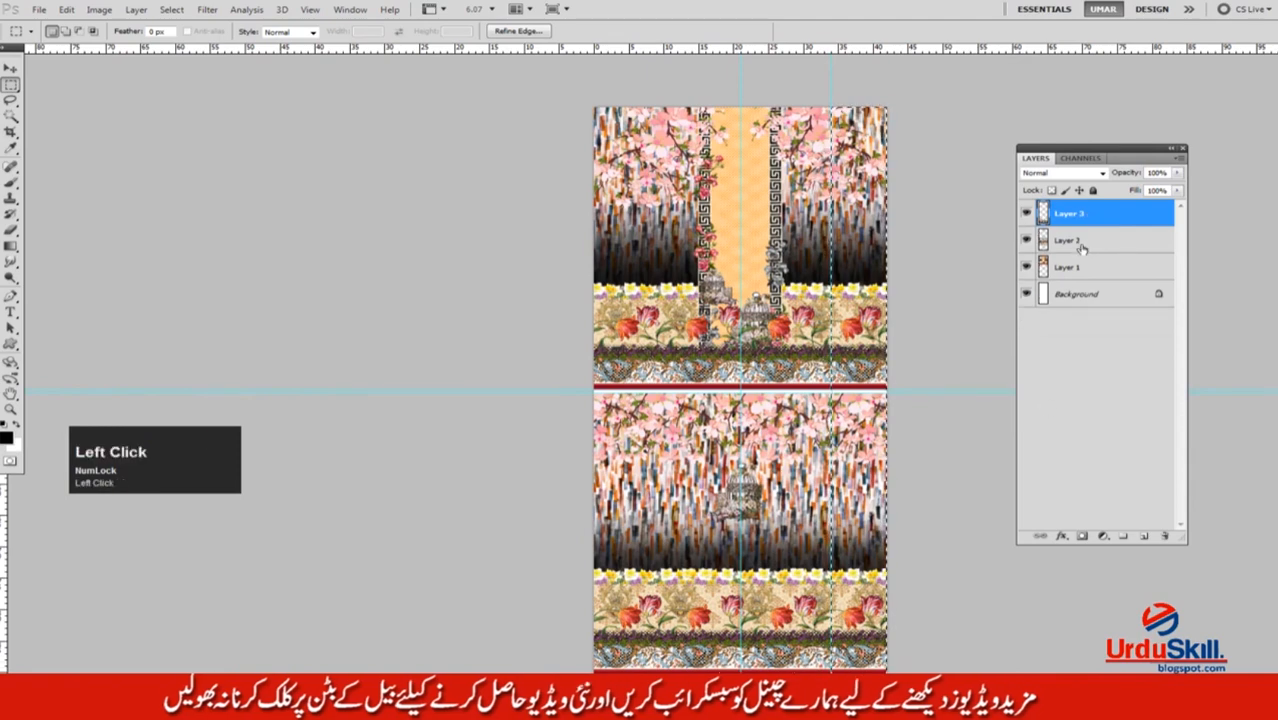
# Delete the selected right-edge strip from Layer 2 and Layer 1.
pyautogui.click(1080, 243)
pyautogui.press('Delete')
pyautogui.click(1071, 267)
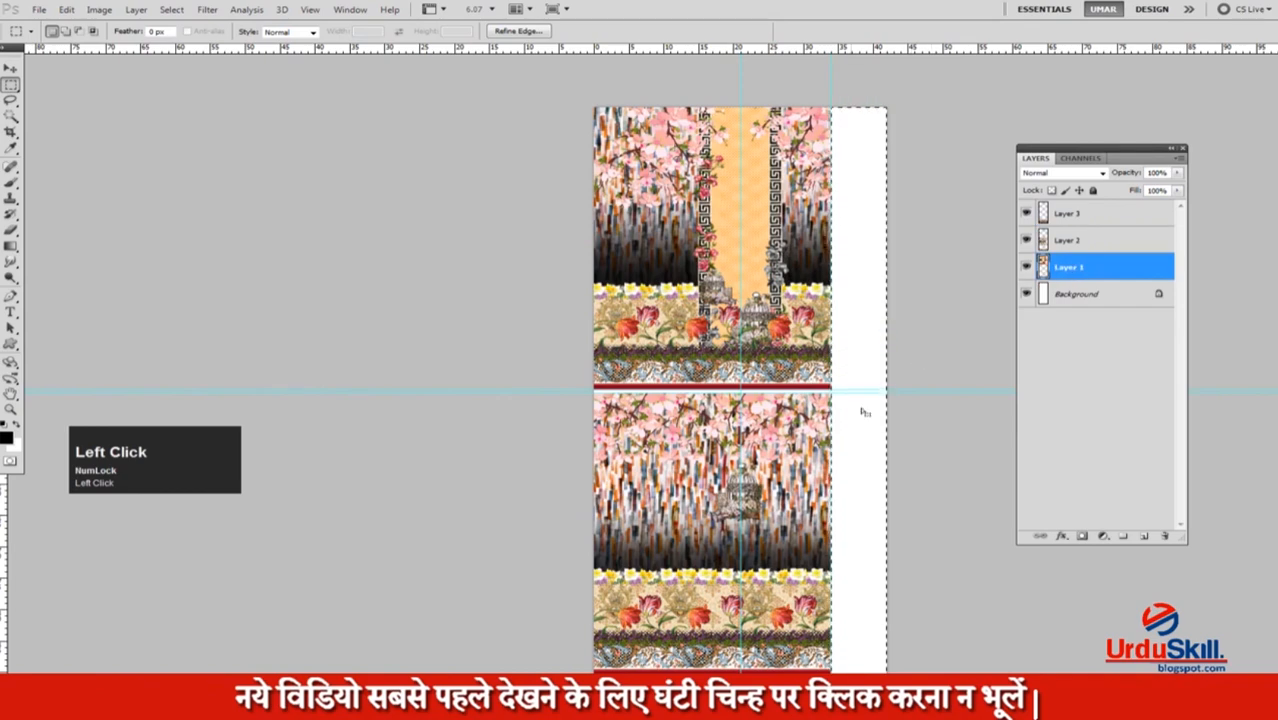
pyautogui.keyDown('ctrl'); pyautogui.click(780, 210); pyautogui.keyUp('ctrl')
pyautogui.keyDown('ctrl'); pyautogui.click(797, 213); pyautogui.keyUp('ctrl')
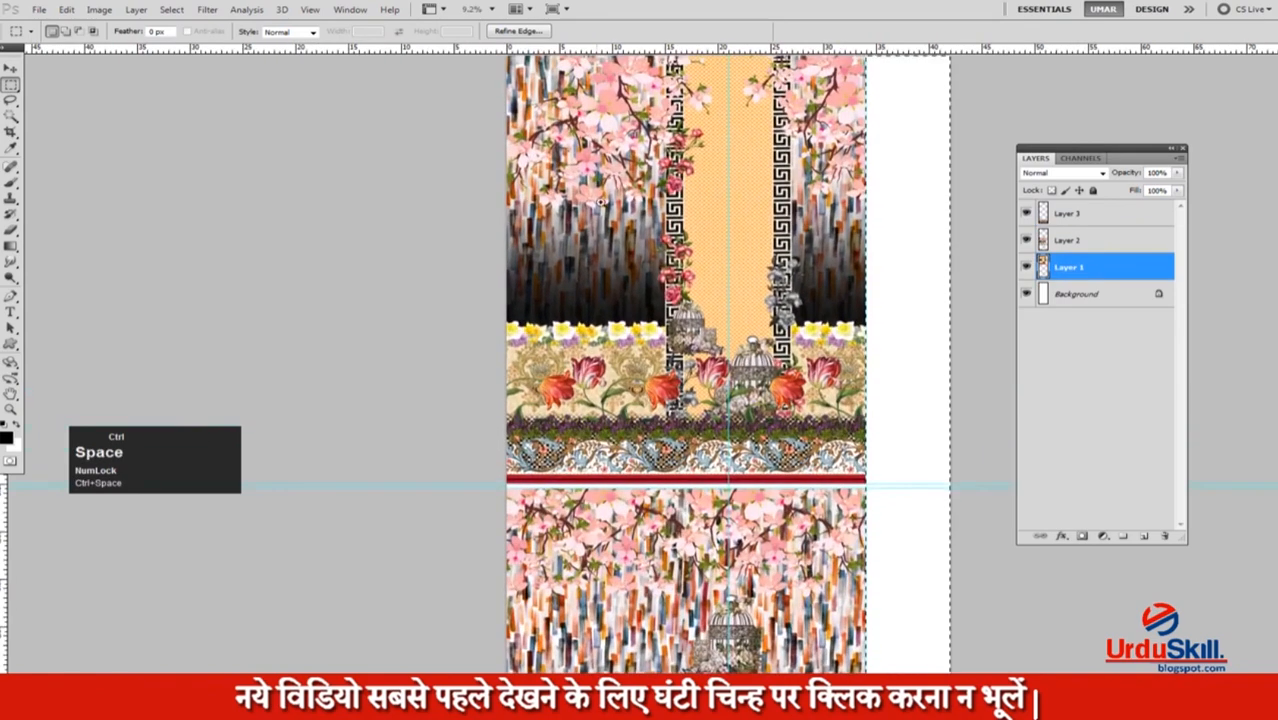
# Undo the strip deletions in Layer 1 and Layer 2 and clear the selection.
pyautogui.hotkey('ctrl', 'z')
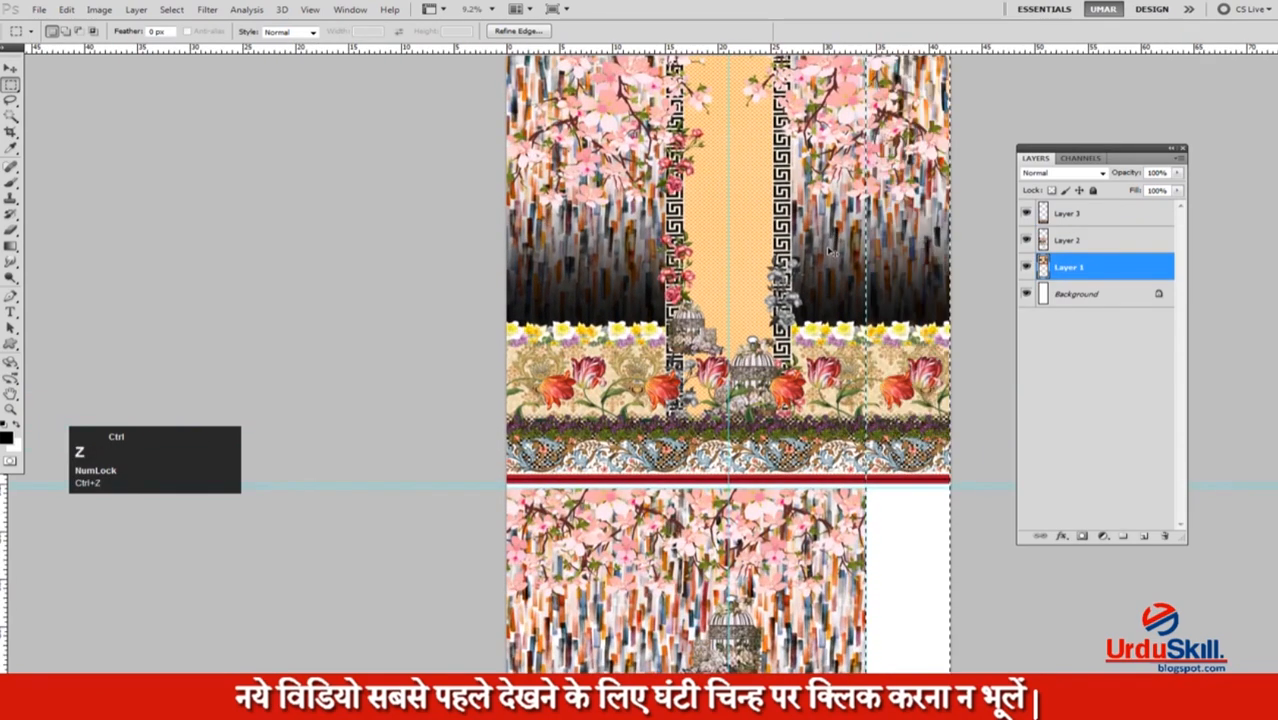
pyautogui.hotkey('ctrl', 'z')
pyautogui.hotkey('ctrl', 'd')
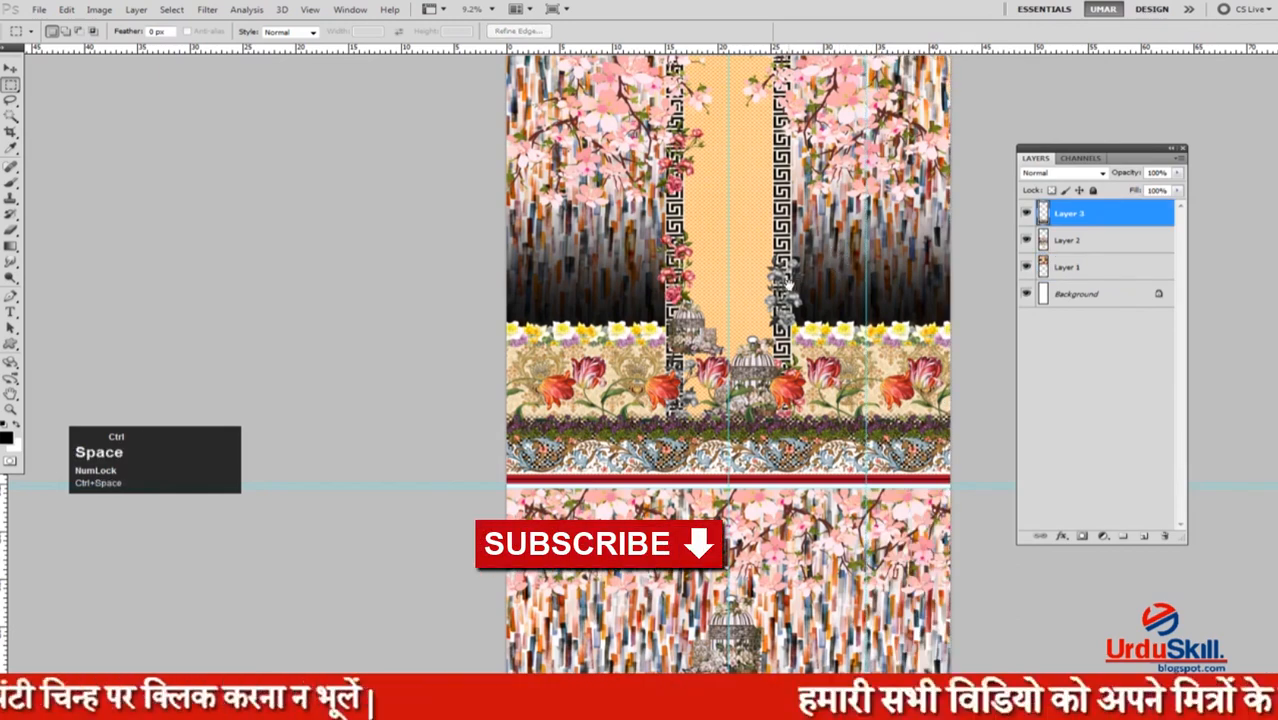
# Select from the layout's left edge to the right guide, move the centre guide to the selection's midpoint at about 17 in, and deselect.
pyautogui.moveTo(737, 281); pyautogui.dragTo(726, 285)
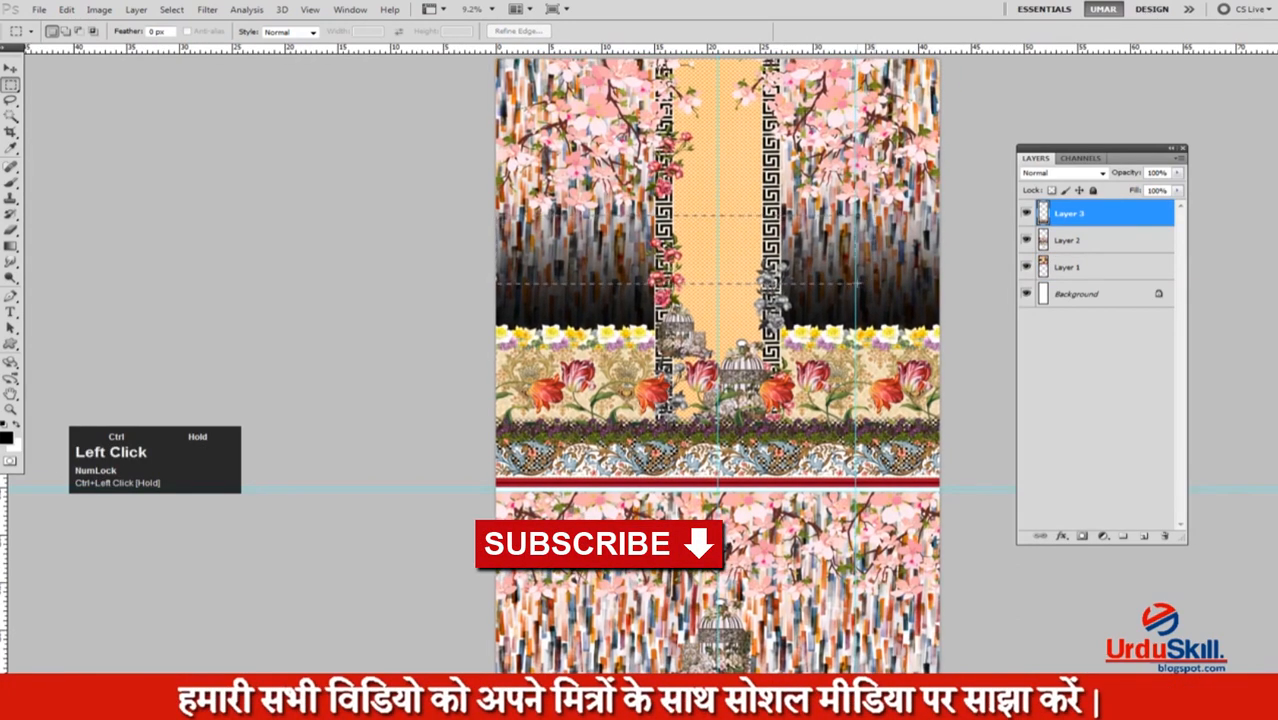
pyautogui.press('v')
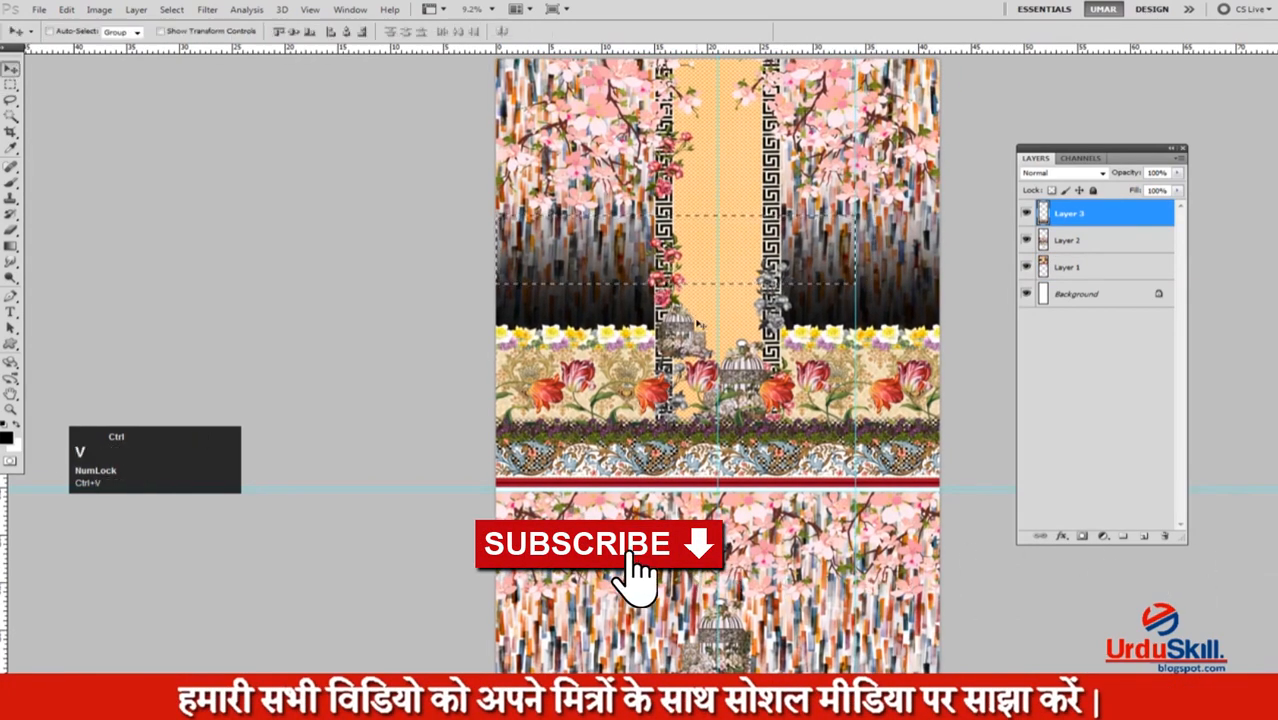
pyautogui.keyDown('ctrl'); pyautogui.click(716, 324); pyautogui.keyUp('ctrl')
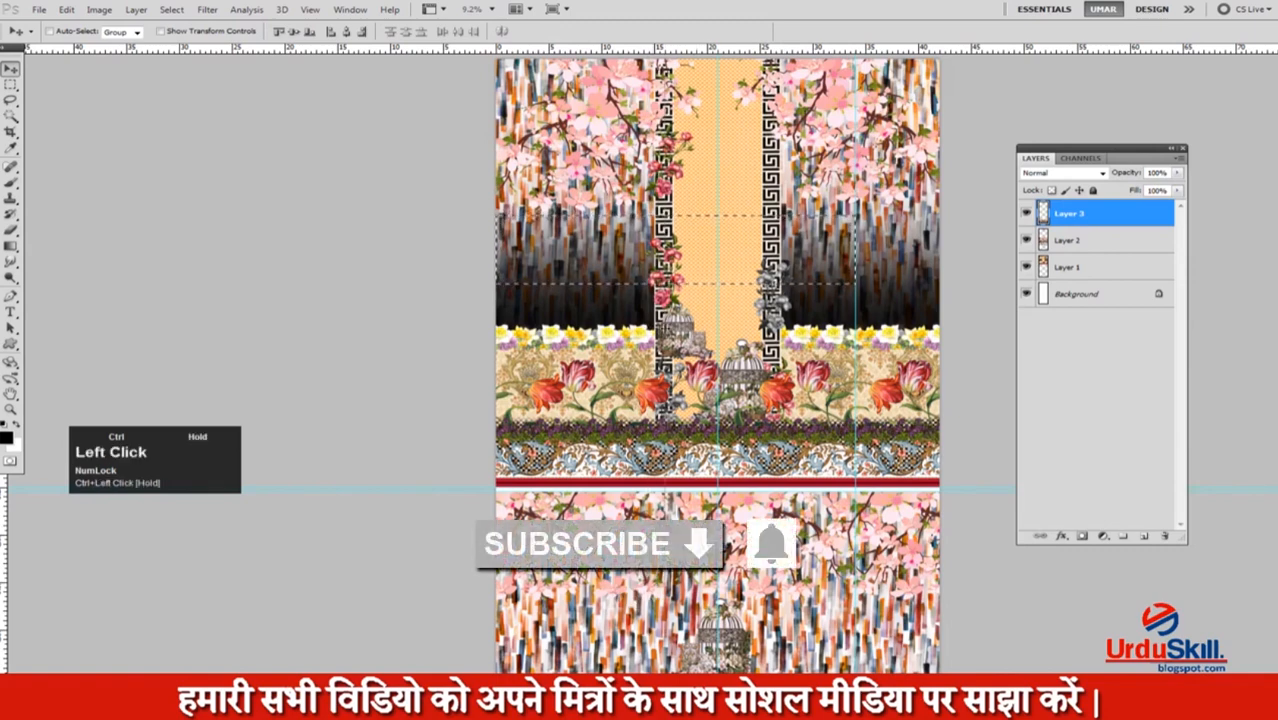
pyautogui.moveTo(676, 329); pyautogui.dragTo(676, 329)
pyautogui.hotkey('ctrl', 'd')
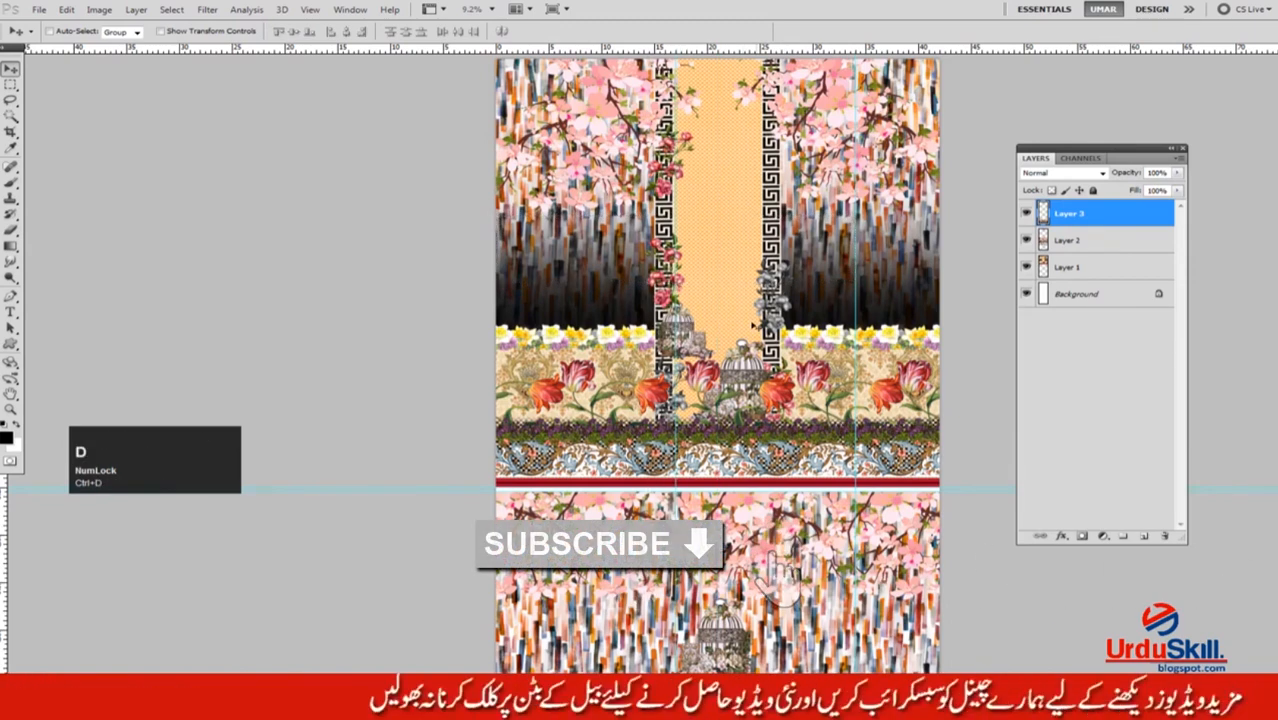
# Shift Layer 1 and Layer 2 horizontally to the left so the neckline panel and middle birdcage centre on the moved guide.
pyautogui.keyDown('ctrl'); pyautogui.click(782, 349); pyautogui.keyUp('ctrl')
pyautogui.moveTo(760, 349); pyautogui.dragTo(718, 349)
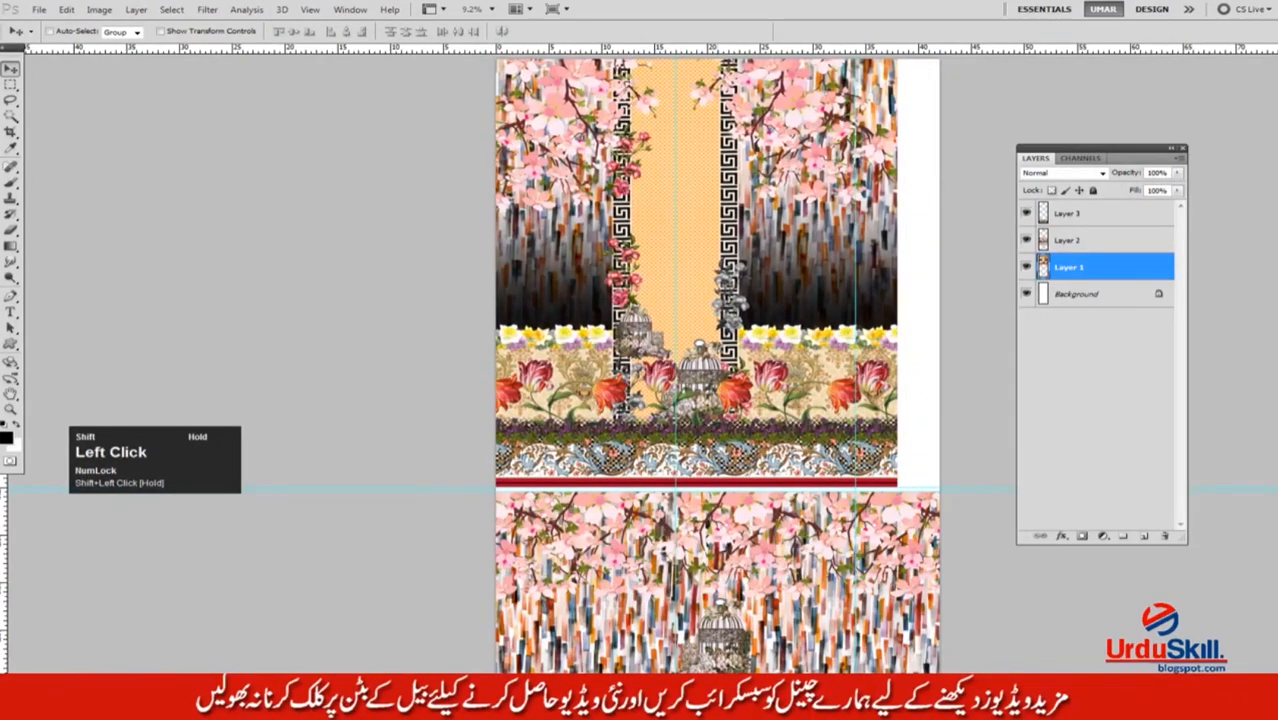
pyautogui.scroll(-5, 760, 340)
pyautogui.keyDown('ctrl'); pyautogui.click(819, 400); pyautogui.keyUp('ctrl')
pyautogui.moveTo(819, 400); pyautogui.dragTo(777, 400)
# Select the strip beyond the 34 in guide beside the upper two sections, delete it from Layer 2 and Layer 1, and deselect.
pyautogui.press('space')
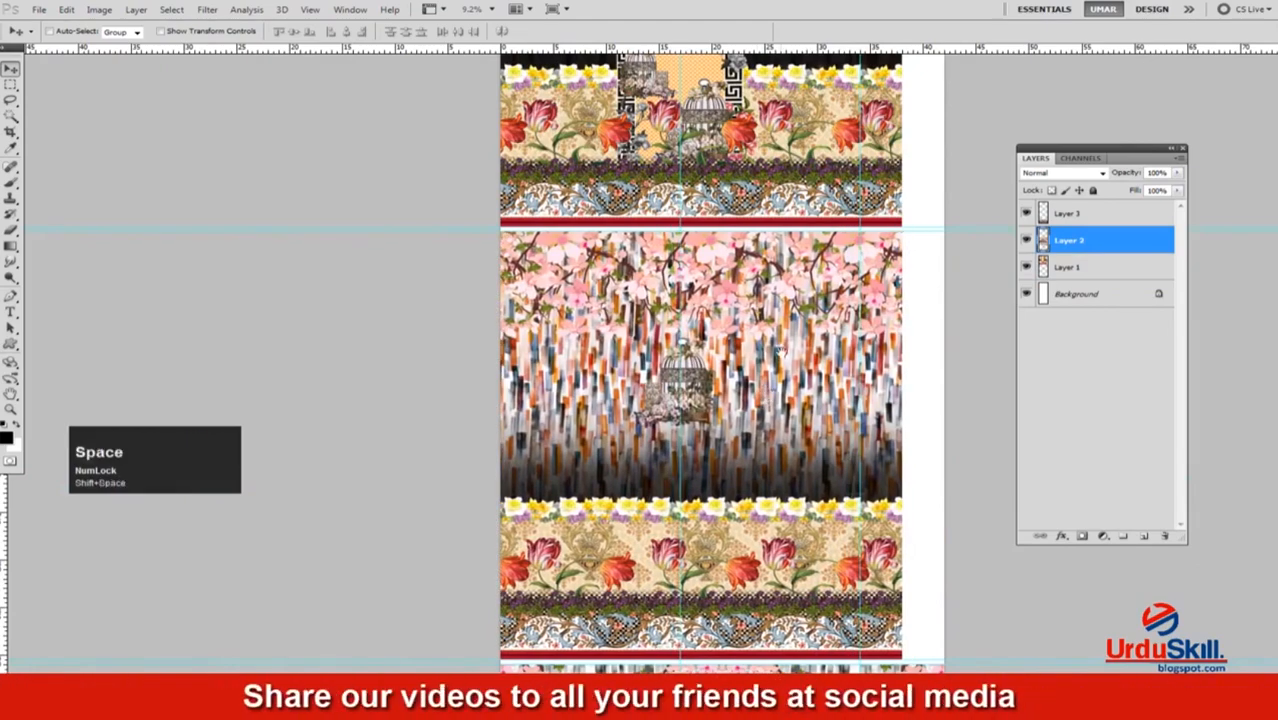
pyautogui.keyDown('alt'); pyautogui.click(767, 343); pyautogui.keyUp('alt')
pyautogui.moveTo(866, 182); pyautogui.dragTo(826, 291)
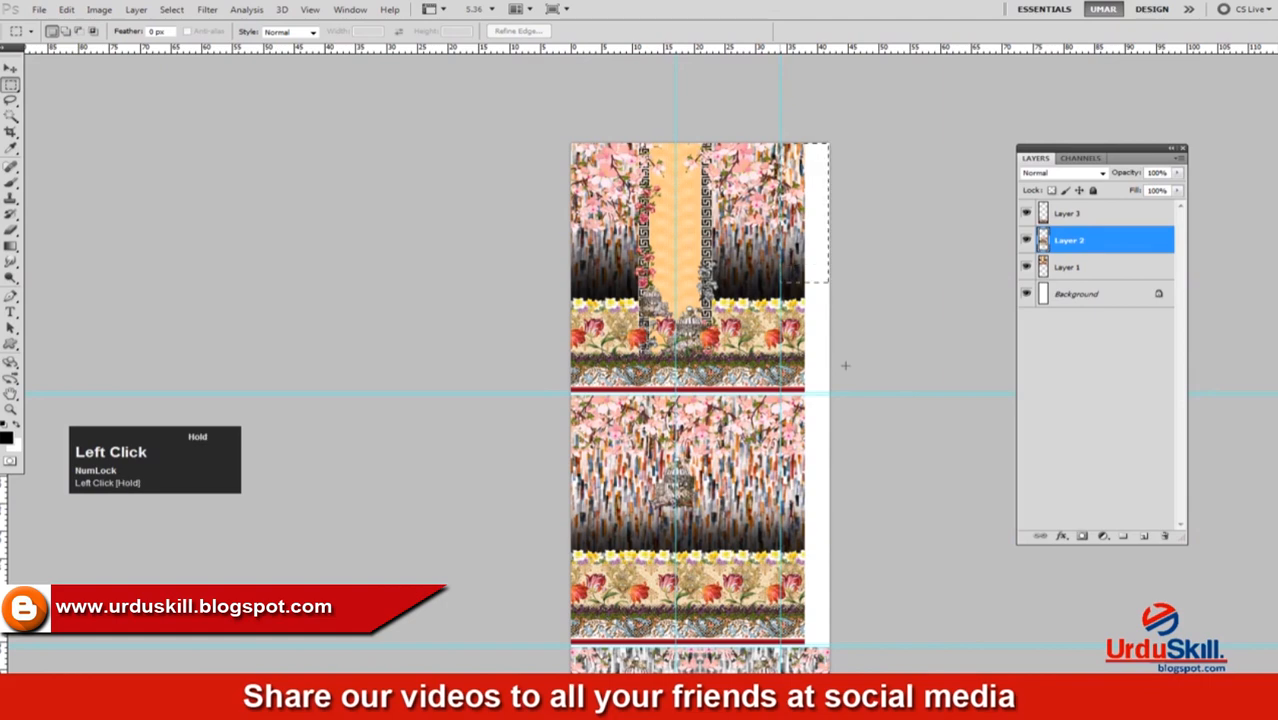
pyautogui.moveTo(864, 650); pyautogui.dragTo(866, 652)
pyautogui.click(1063, 268)
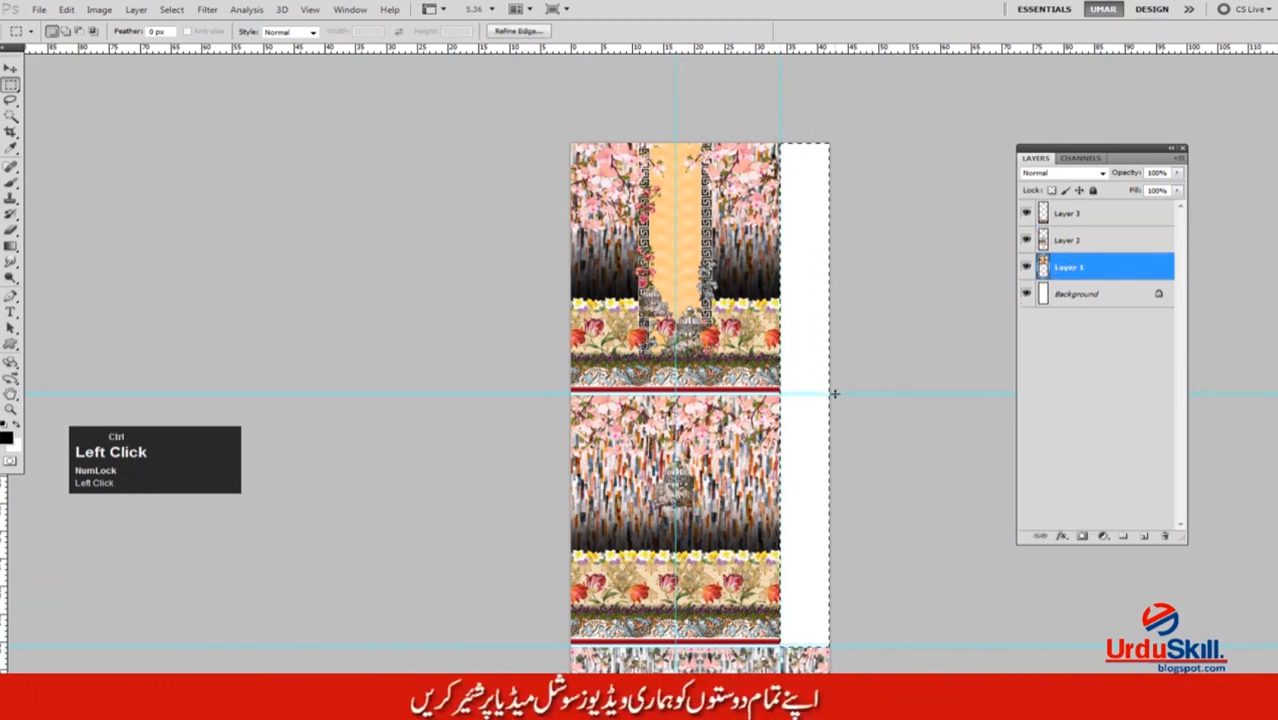
pyautogui.moveTo(787, 483); pyautogui.dragTo(760, 440)
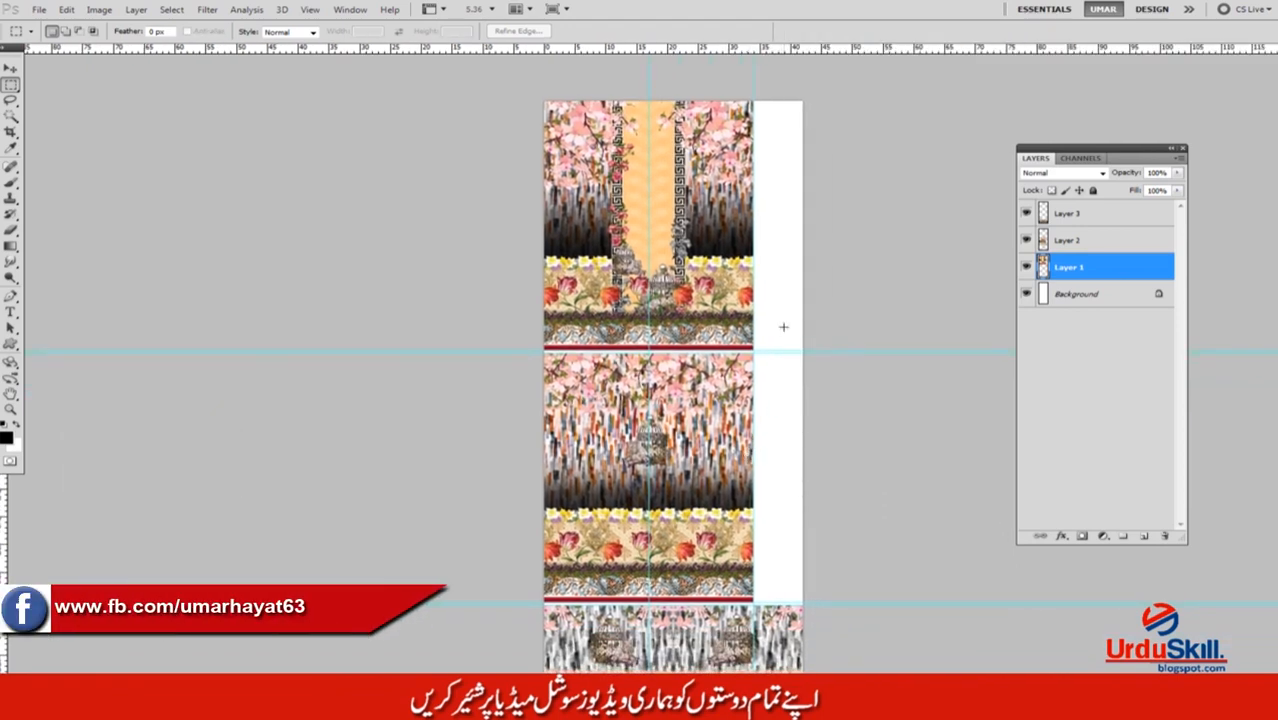
pyautogui.moveTo(819, 331); pyautogui.dragTo(811, 327)
# Select the scroll-patterned border band just above the middle section's red stripe and copy it from Layer 2 to a new layer.
pyautogui.moveTo(754, 463); pyautogui.dragTo(726, 434)
pyautogui.moveTo(665, 567); pyautogui.dragTo(665, 519)
pyautogui.moveTo(643, 528); pyautogui.dragTo(722, 258)
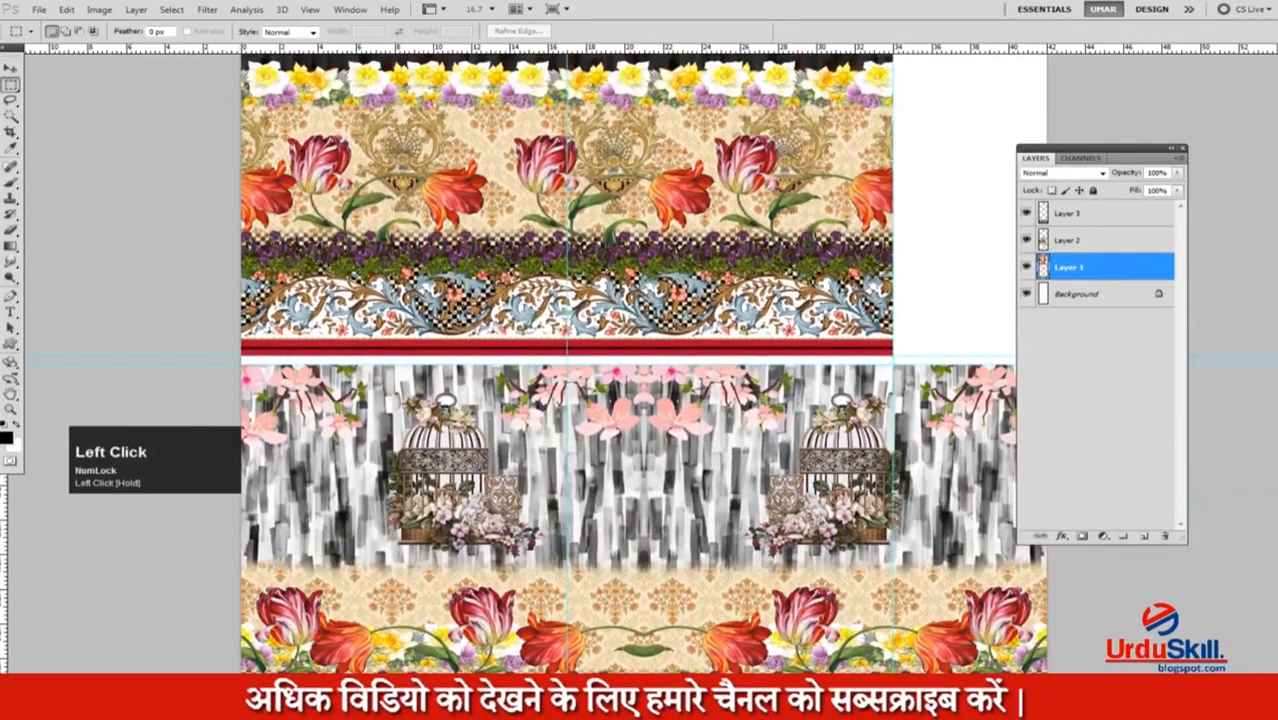
pyautogui.moveTo(898, 337); pyautogui.dragTo(895, 339)
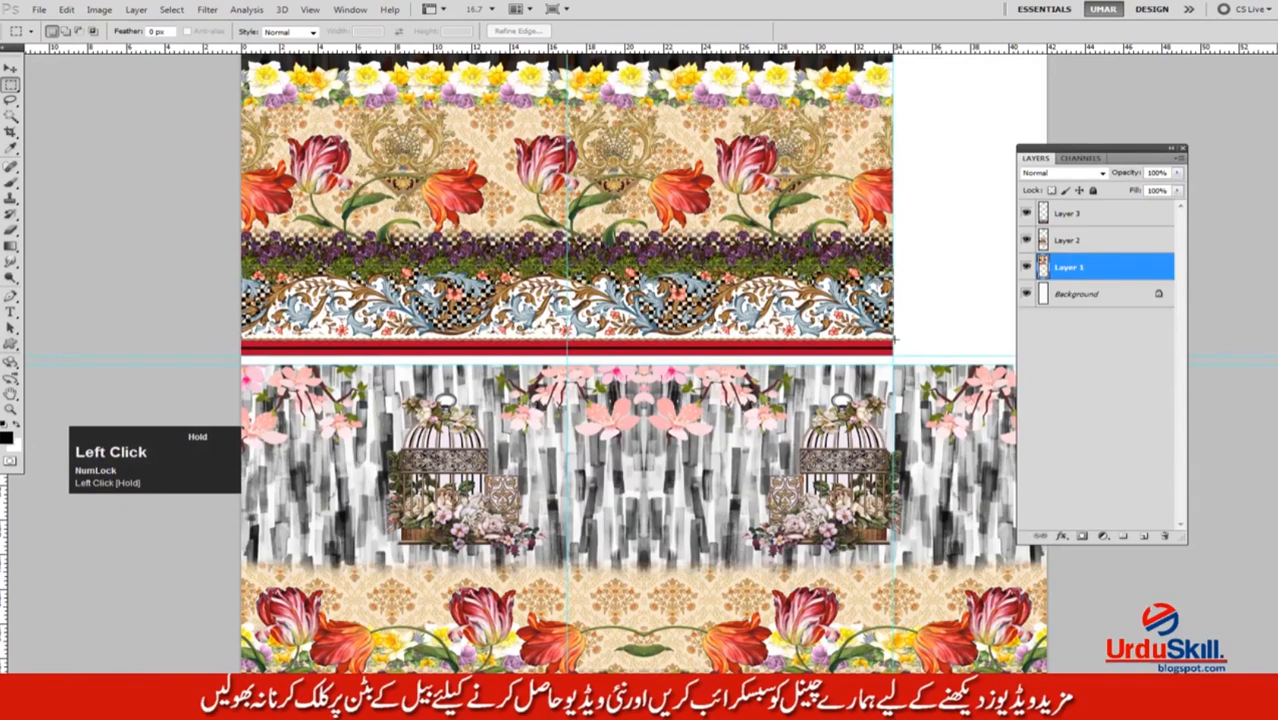
pyautogui.moveTo(895, 339); pyautogui.dragTo(894, 338)
pyautogui.keyDown('ctrl'); pyautogui.click(903, 331); pyautogui.keyUp('ctrl')
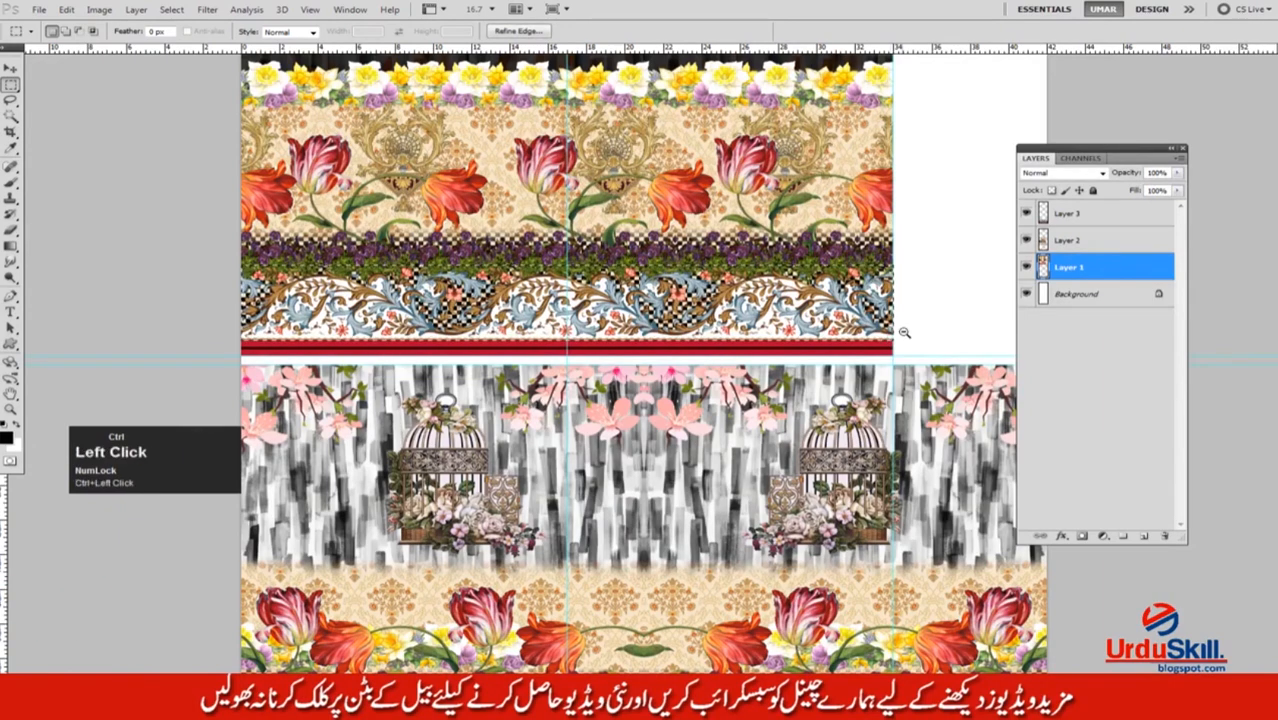
pyautogui.keyDown('alt'); pyautogui.click(904, 332); pyautogui.keyUp('alt')
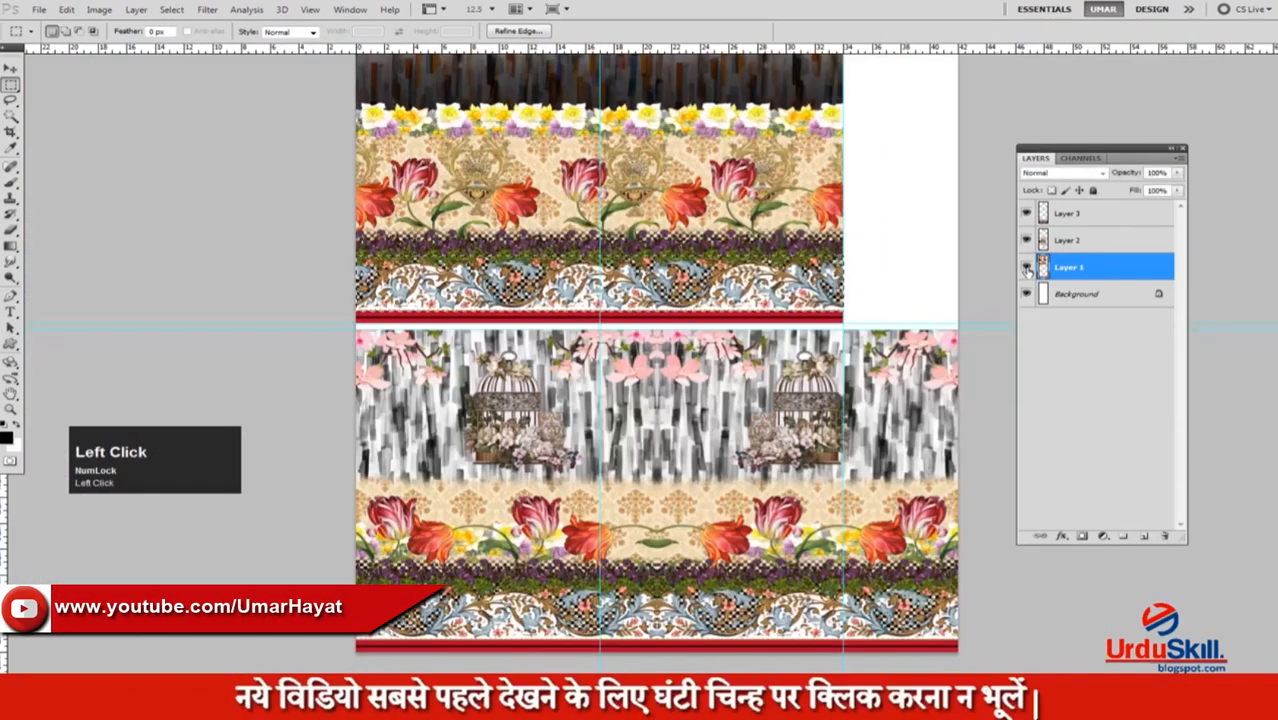
pyautogui.click(1040, 243)
pyautogui.rightClick(705, 299)
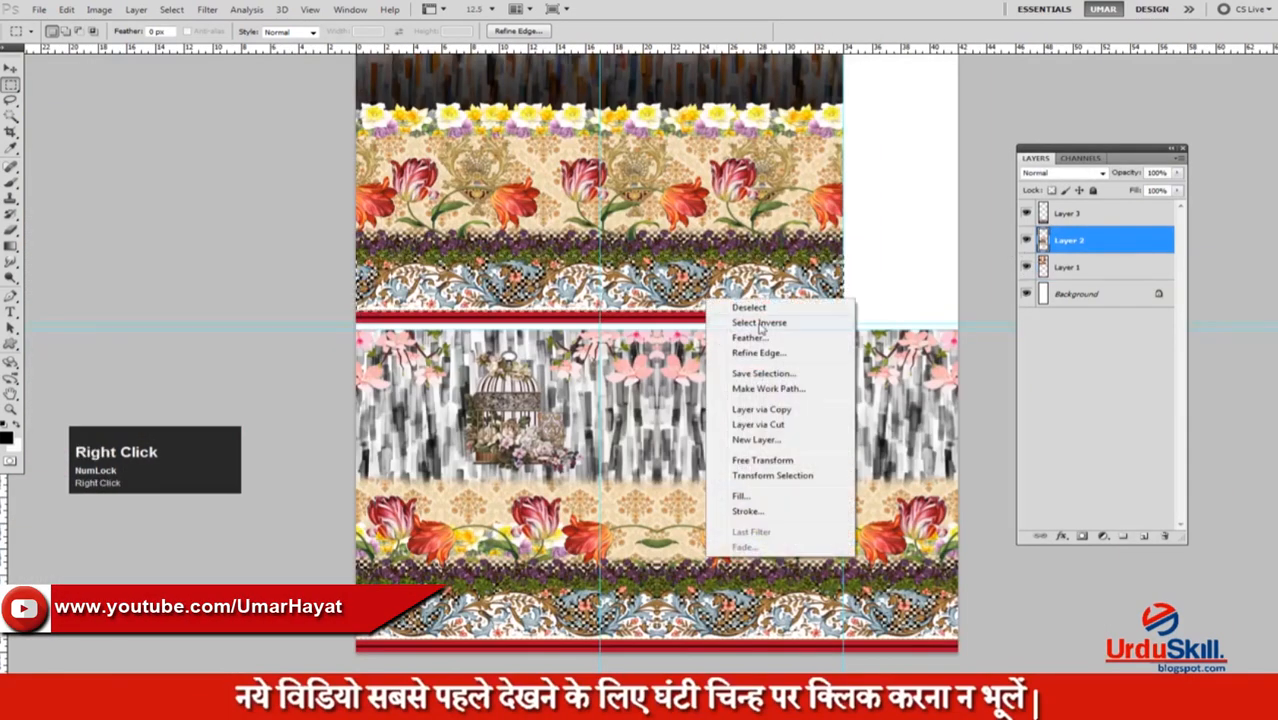
pyautogui.click(786, 413)
# Rotate the copied border band to vertical and place it along the canvas's right edge, just above the lowest section.
pyautogui.press('v')
pyautogui.moveTo(623, 288); pyautogui.dragTo(733, 143)
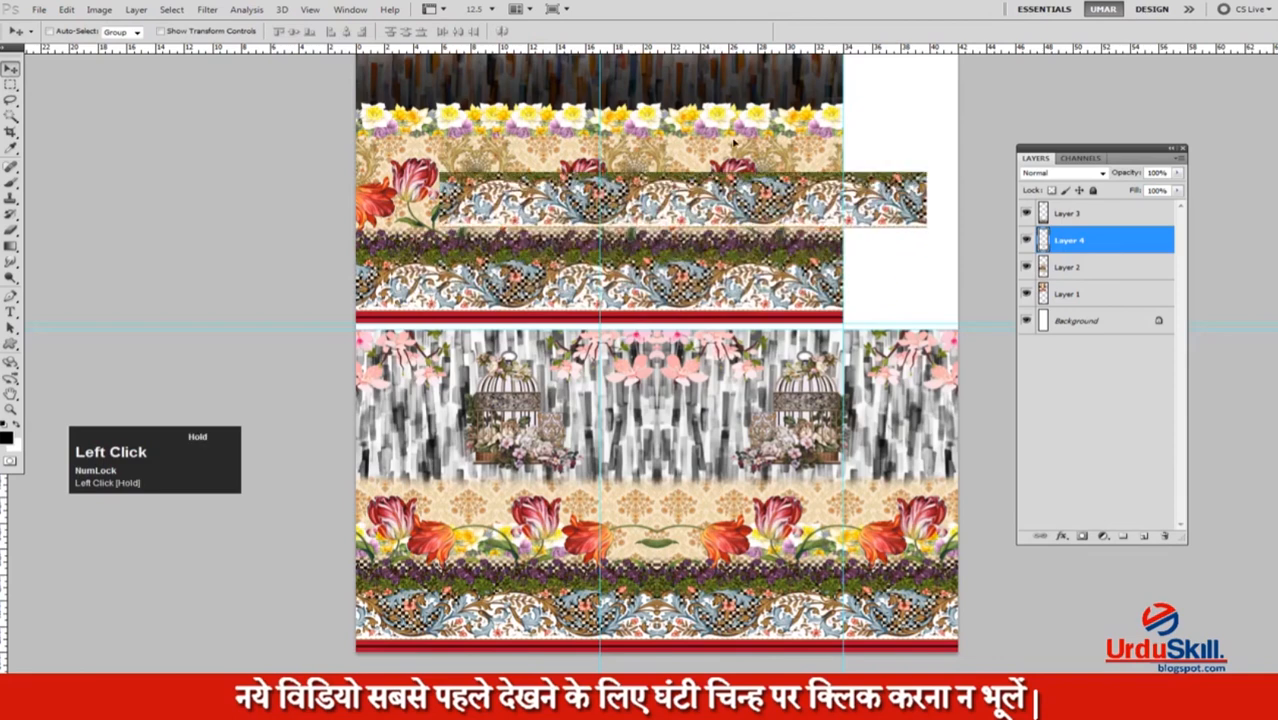
pyautogui.press('F2')
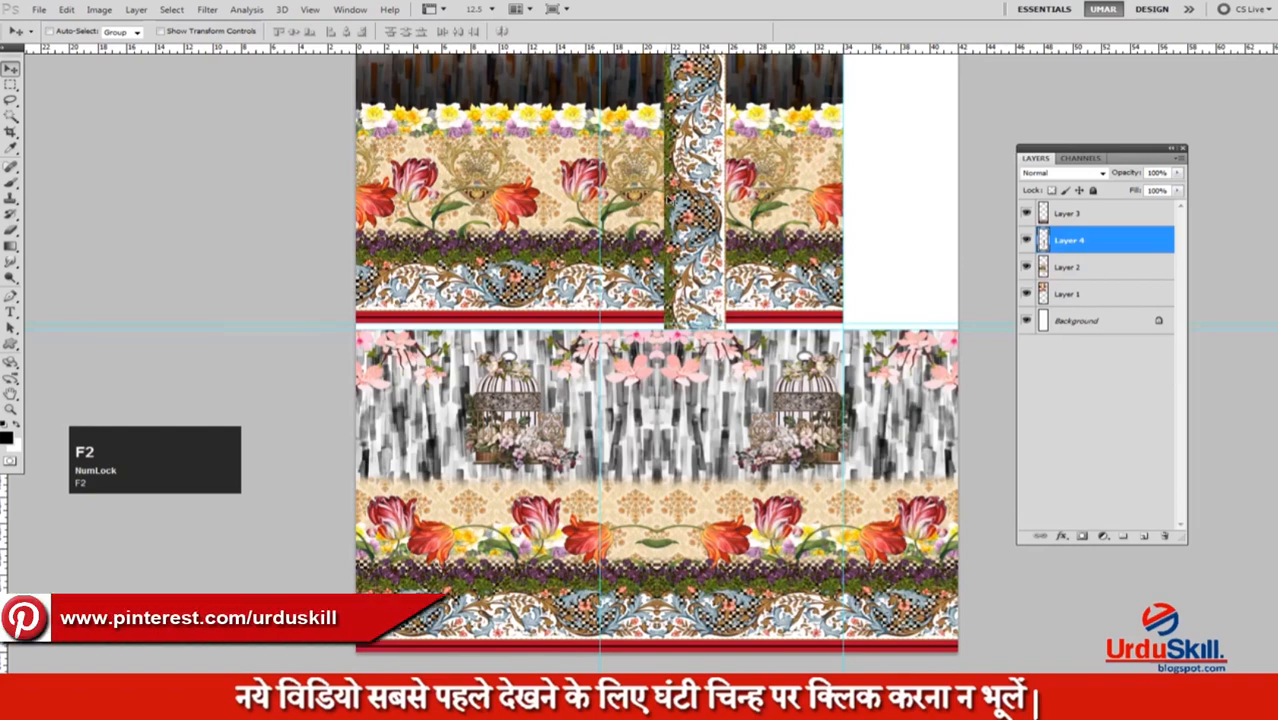
pyautogui.moveTo(668, 198); pyautogui.dragTo(937, 231)
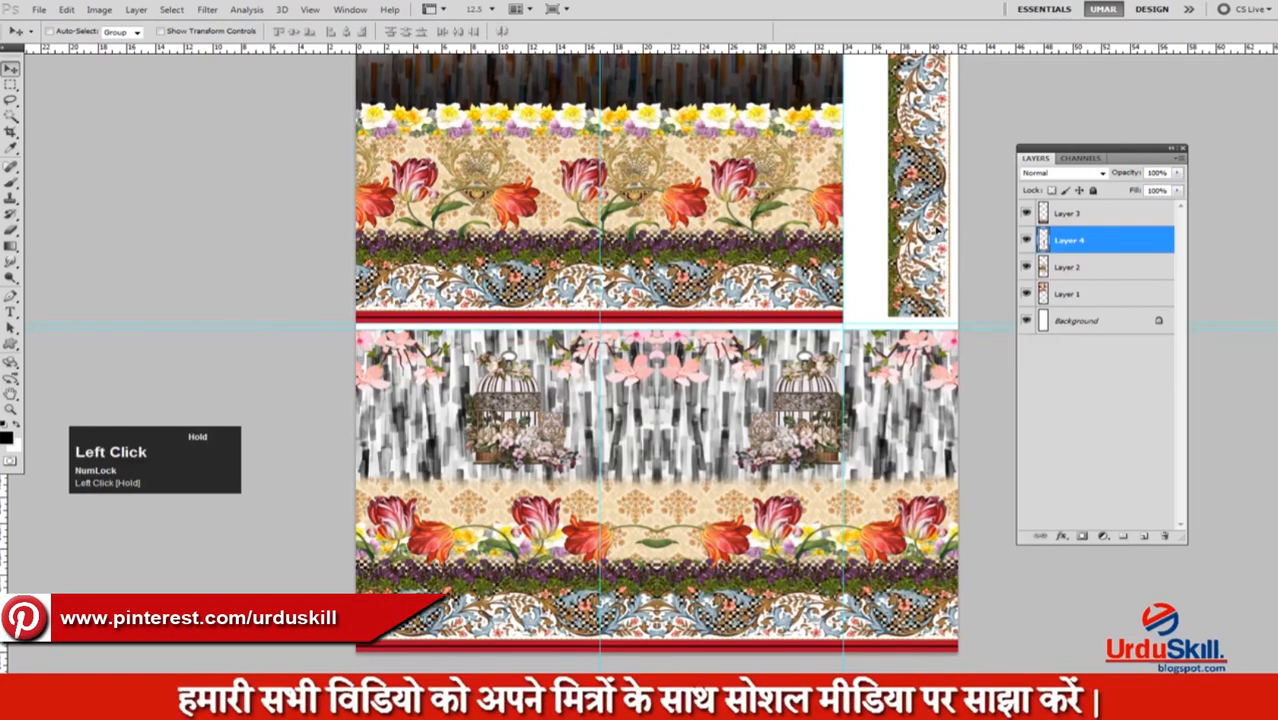
# Duplicate the vertical border band upward along the right edge, matching the pattern at the joins, until it reaches the canvas top.
pyautogui.keyDown('alt'); pyautogui.click(888, 333); pyautogui.keyUp('alt')
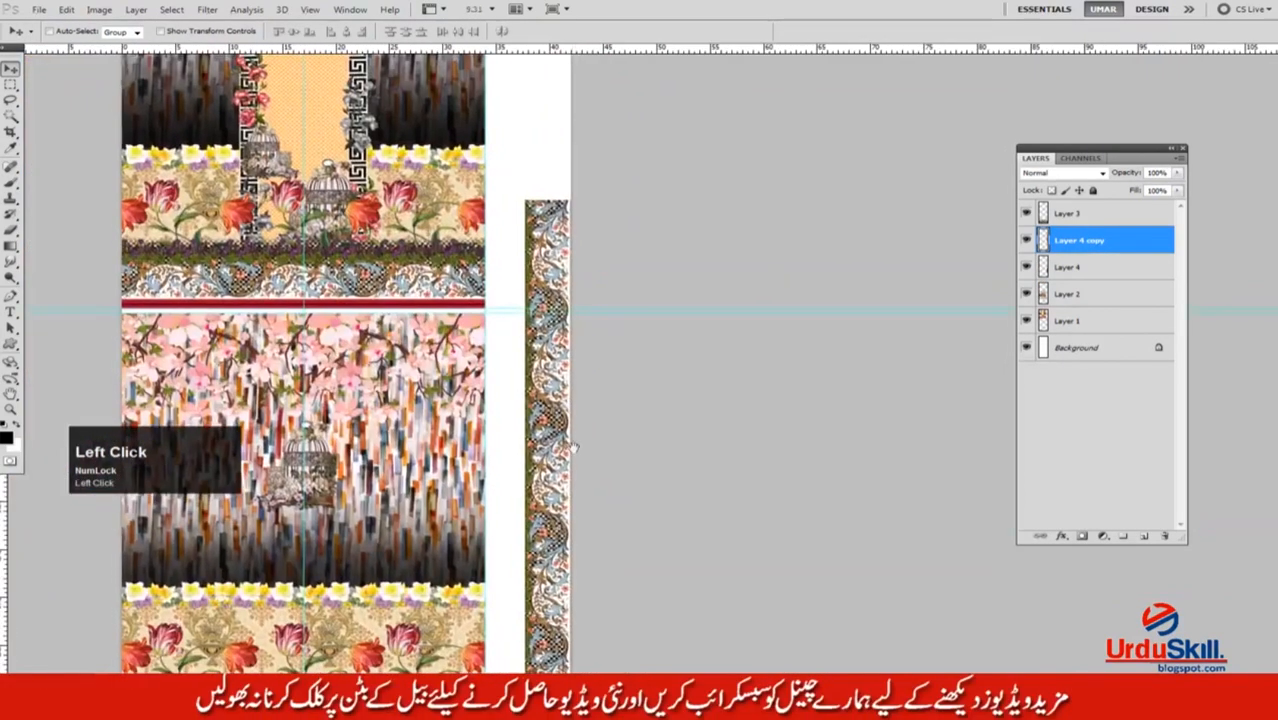
pyautogui.keyDown('shift'); pyautogui.click(558, 522); pyautogui.keyUp('shift')
pyautogui.moveTo(563, 471); pyautogui.dragTo(537, 284)
pyautogui.moveTo(481, 328)
pyautogui.mouseDown()
pyautogui.moveTo(481, 476)
pyautogui.moveTo(472, 321)
pyautogui.mouseUp()
pyautogui.moveTo(572, 144); pyautogui.dragTo(580, 364)
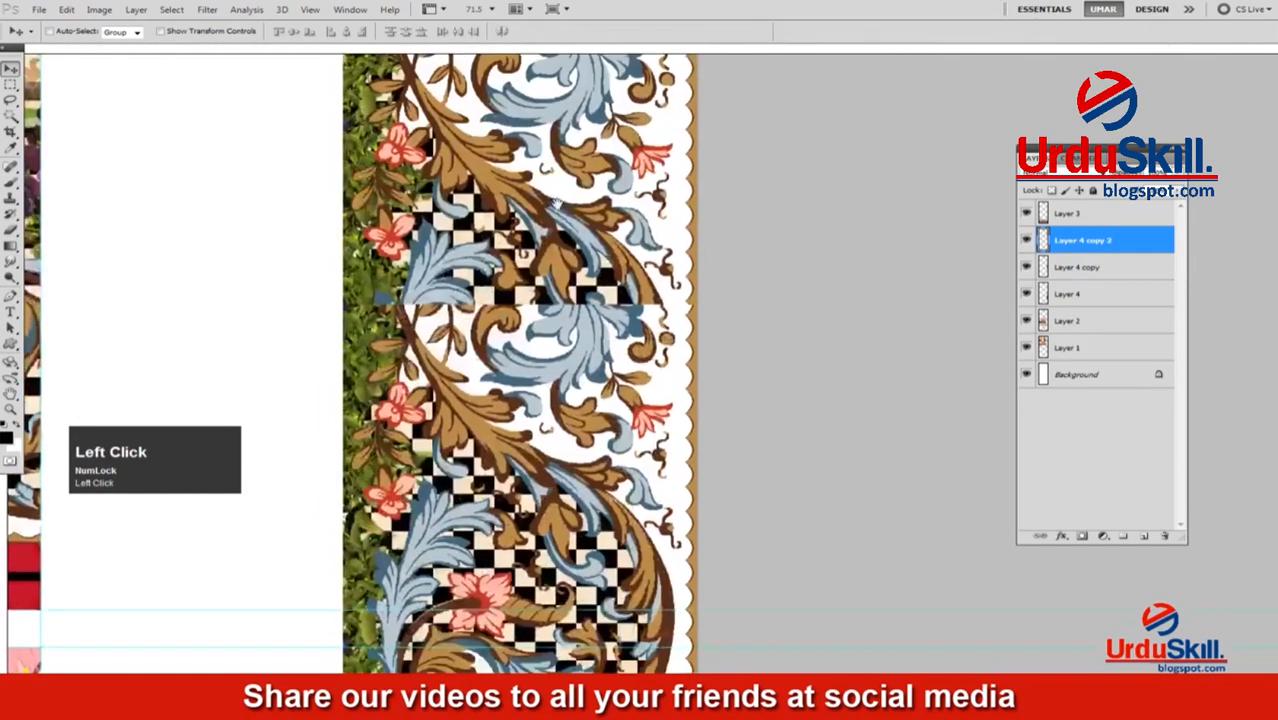
pyautogui.moveTo(557, 203); pyautogui.dragTo(430, 183)
pyautogui.moveTo(579, 175); pyautogui.dragTo(595, 300)
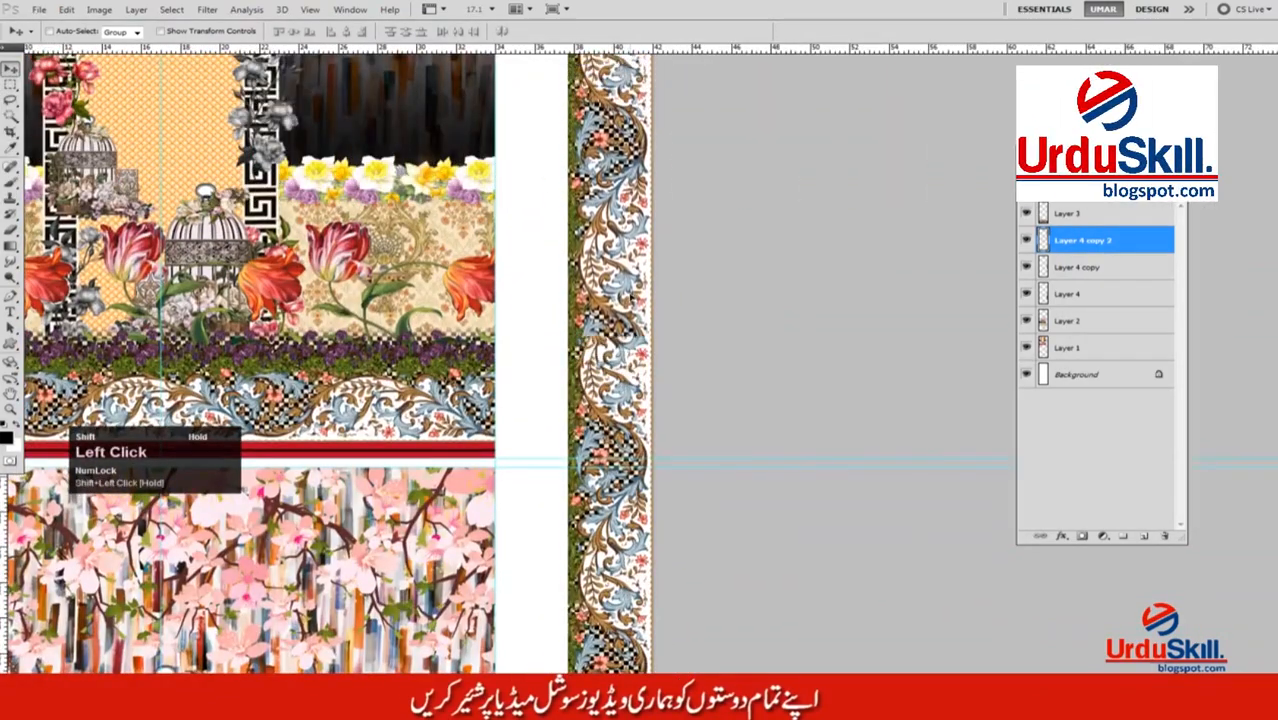
pyautogui.moveTo(644, 380); pyautogui.dragTo(644, 395)
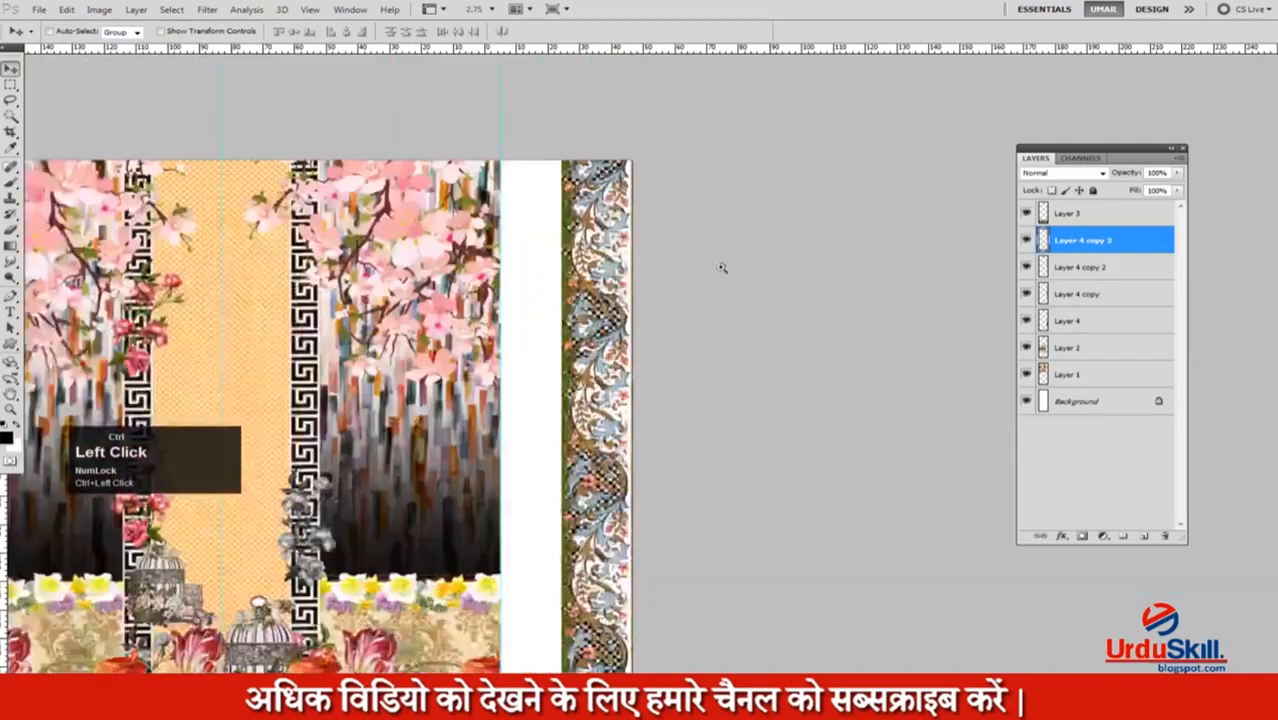
# Merge Layer 4 and its three copies into a single side border layer.
pyautogui.moveTo(722, 266); pyautogui.dragTo(728, 350)
pyautogui.moveTo(621, 288); pyautogui.dragTo(506, 199)
pyautogui.keyDown('shift'); pyautogui.click(1068, 321); pyautogui.keyUp('shift')
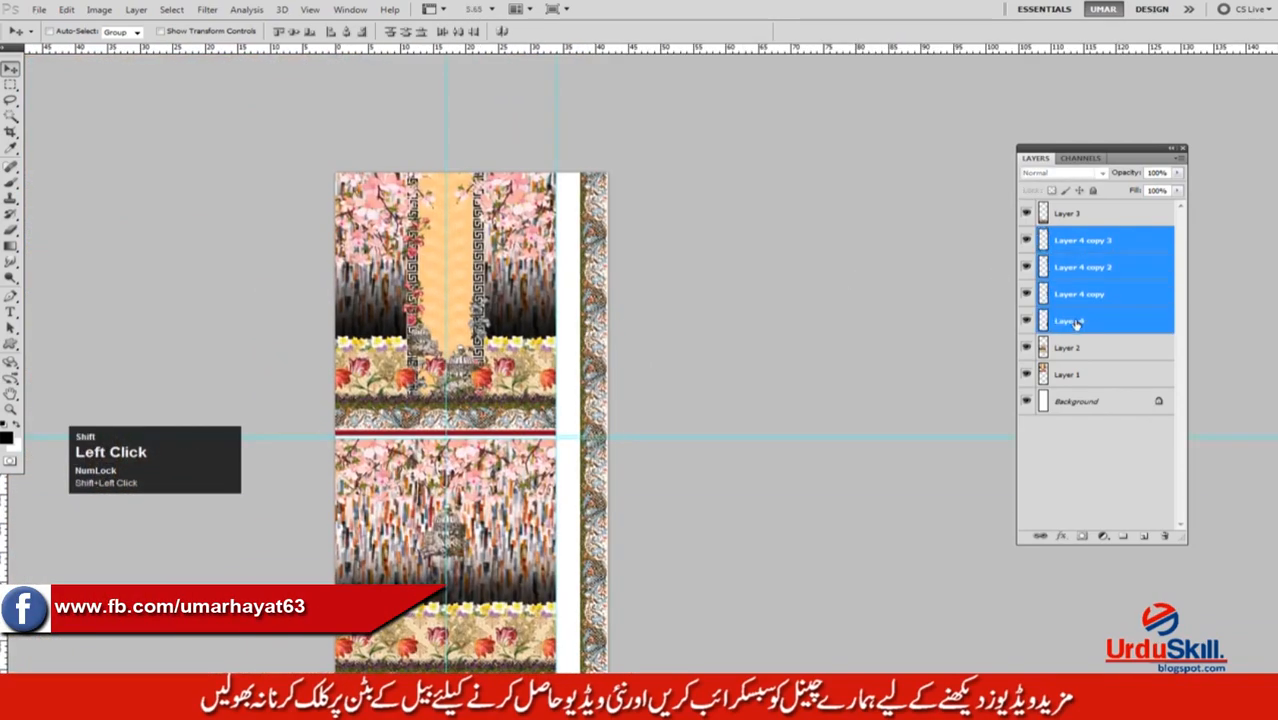
pyautogui.hotkey('ctrl', 'e')
# Select only the red stripe at the base of the neckline section on Layer 1 and copy it to a new layer.
pyautogui.moveTo(569, 343); pyautogui.dragTo(580, 374)
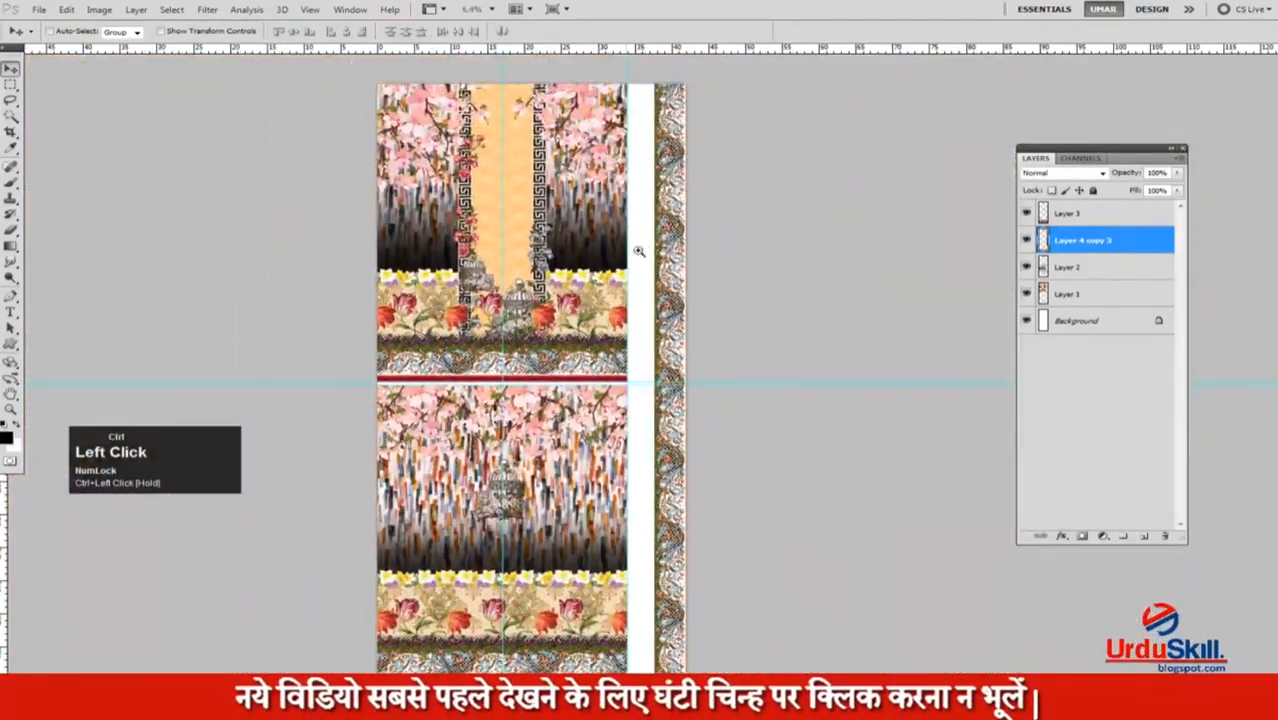
pyautogui.press('m')
pyautogui.click(1082, 296)
pyautogui.click(1026, 294)
pyautogui.click(1026, 294)
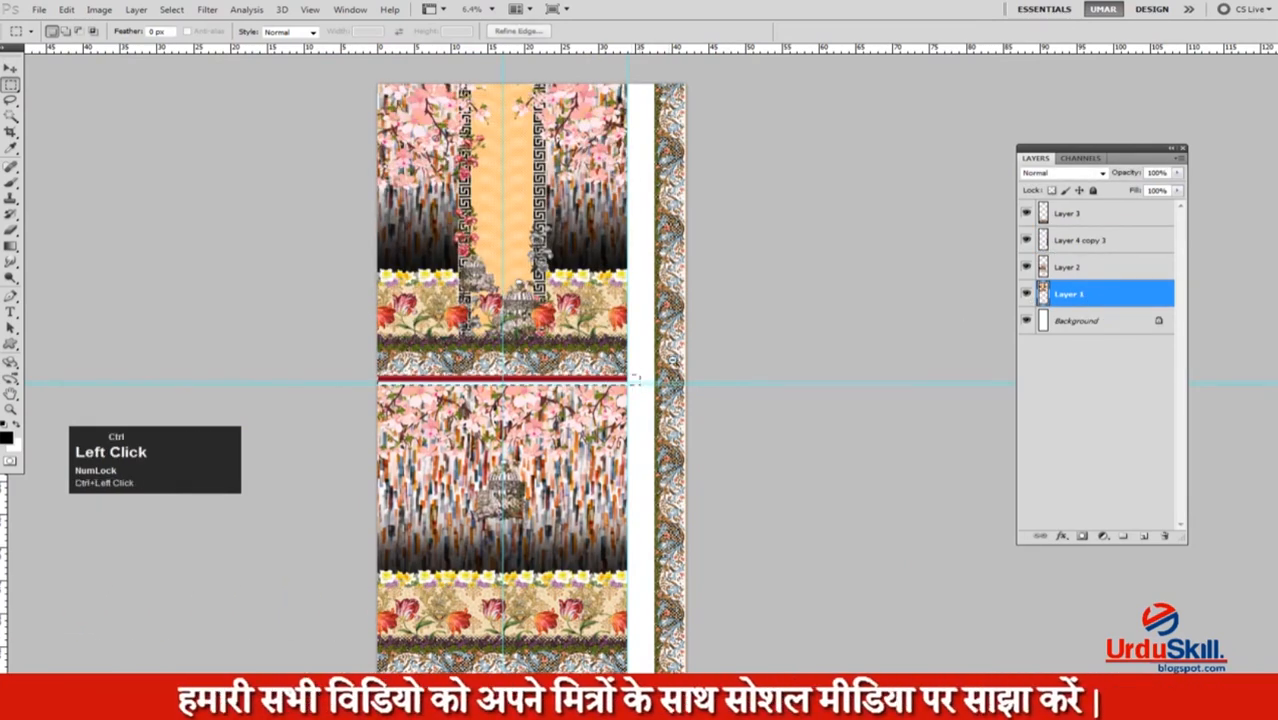
pyautogui.keyDown('ctrl'); pyautogui.click(640, 383); pyautogui.keyUp('ctrl')
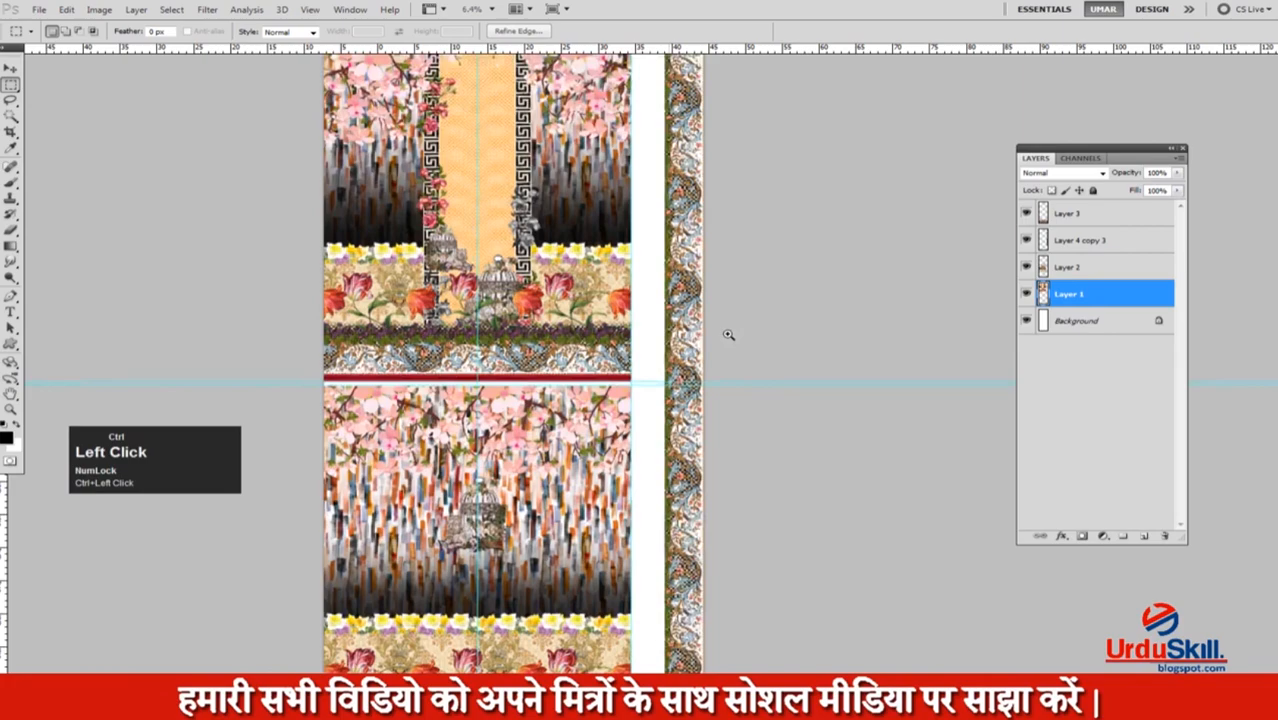
pyautogui.keyDown('ctrl'); pyautogui.click(700, 368); pyautogui.keyUp('ctrl')
pyautogui.keyDown('alt'); pyautogui.click(581, 348); pyautogui.keyUp('alt')
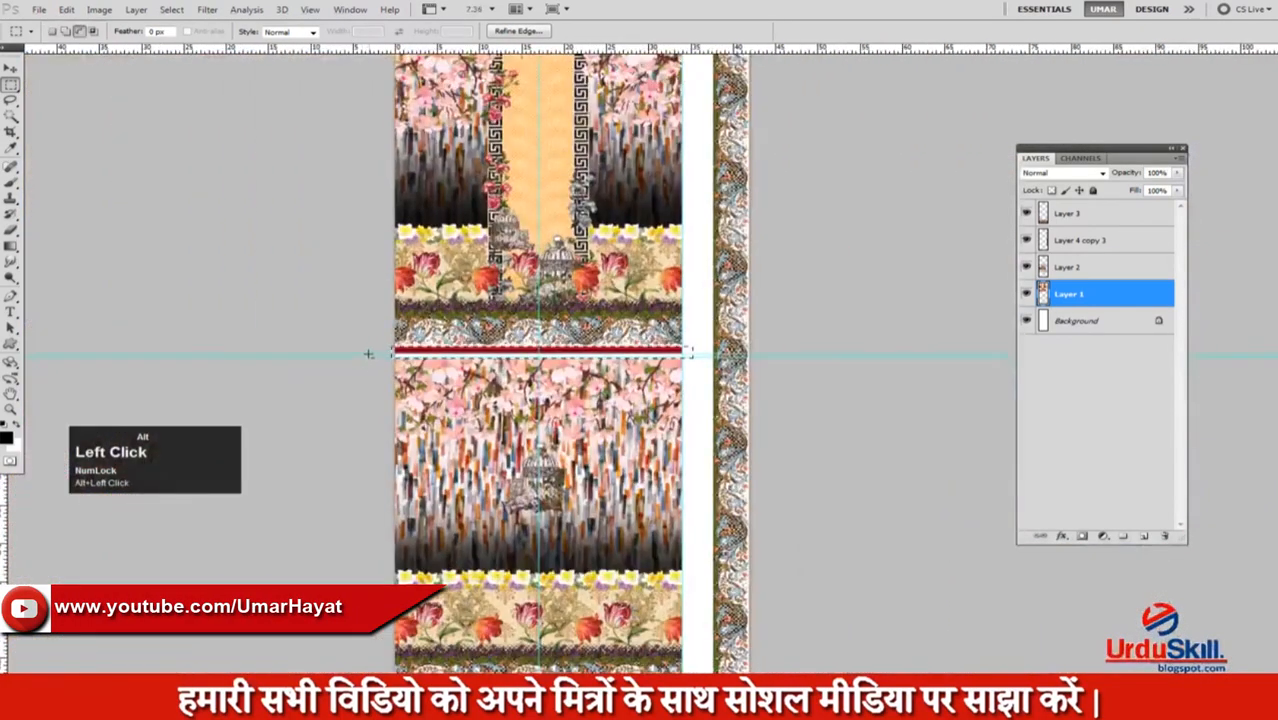
pyautogui.moveTo(368, 354); pyautogui.dragTo(752, 361)
pyautogui.rightClick(666, 352)
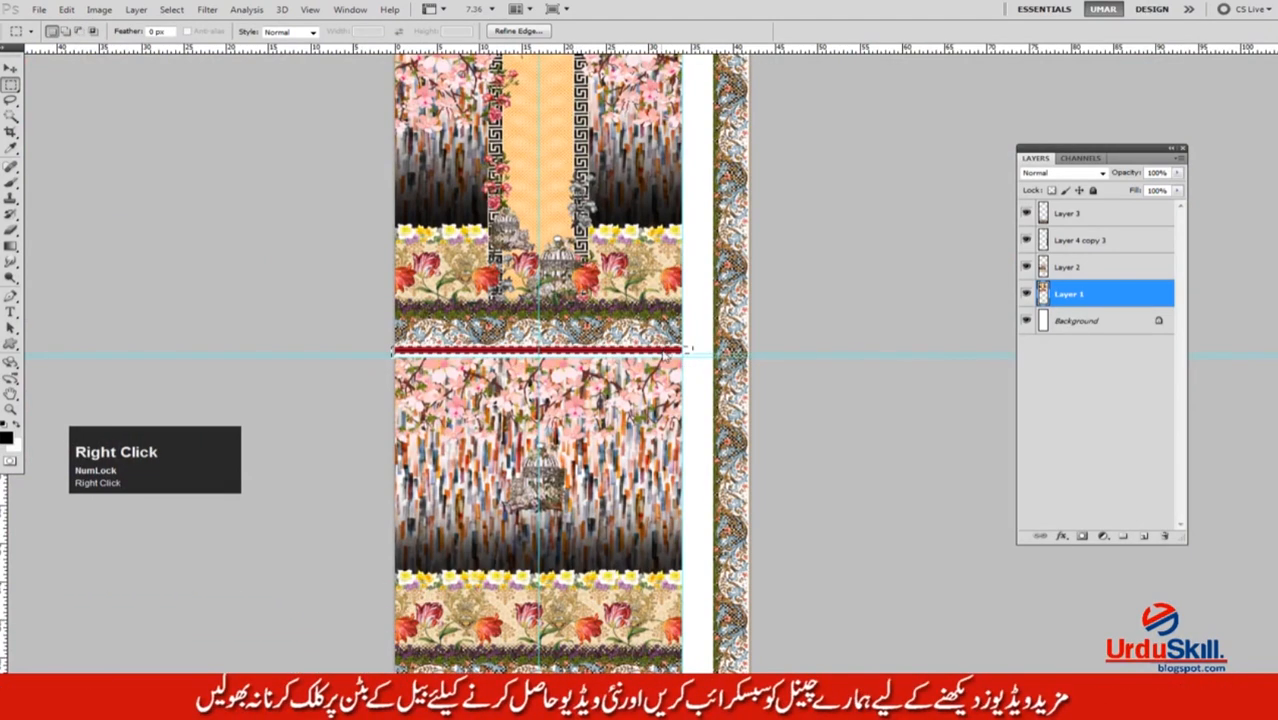
# Rotate the copied red stripe to vertical and place it in the white gap between the 34 in guide and the side border.
pyautogui.press('F2')
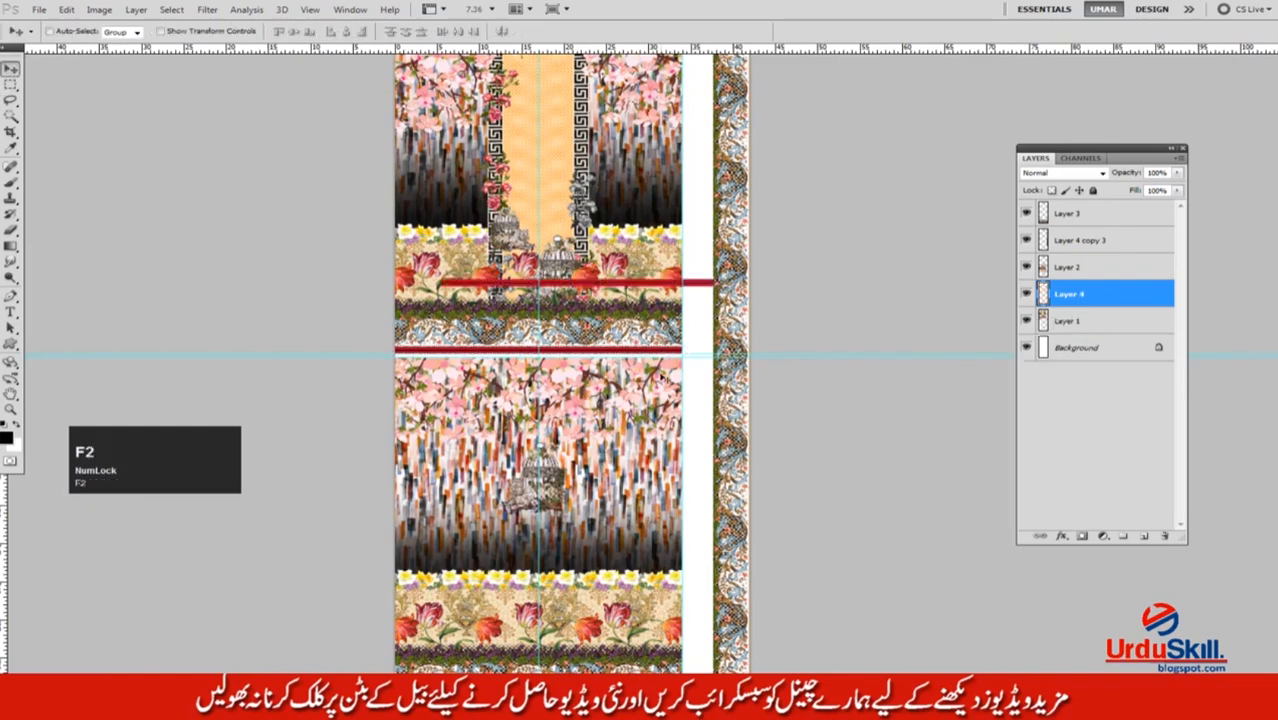
pyautogui.moveTo(600, 314); pyautogui.dragTo(720, 348)
pyautogui.moveTo(720, 348); pyautogui.dragTo(920, 325)
# Duplicate the vertical red stripe twice side by side to fill the gap, and merge the three stripes into one layer.
pyautogui.moveTo(566, 357); pyautogui.dragTo(503, 376)
pyautogui.scroll(-6, 562, 298)
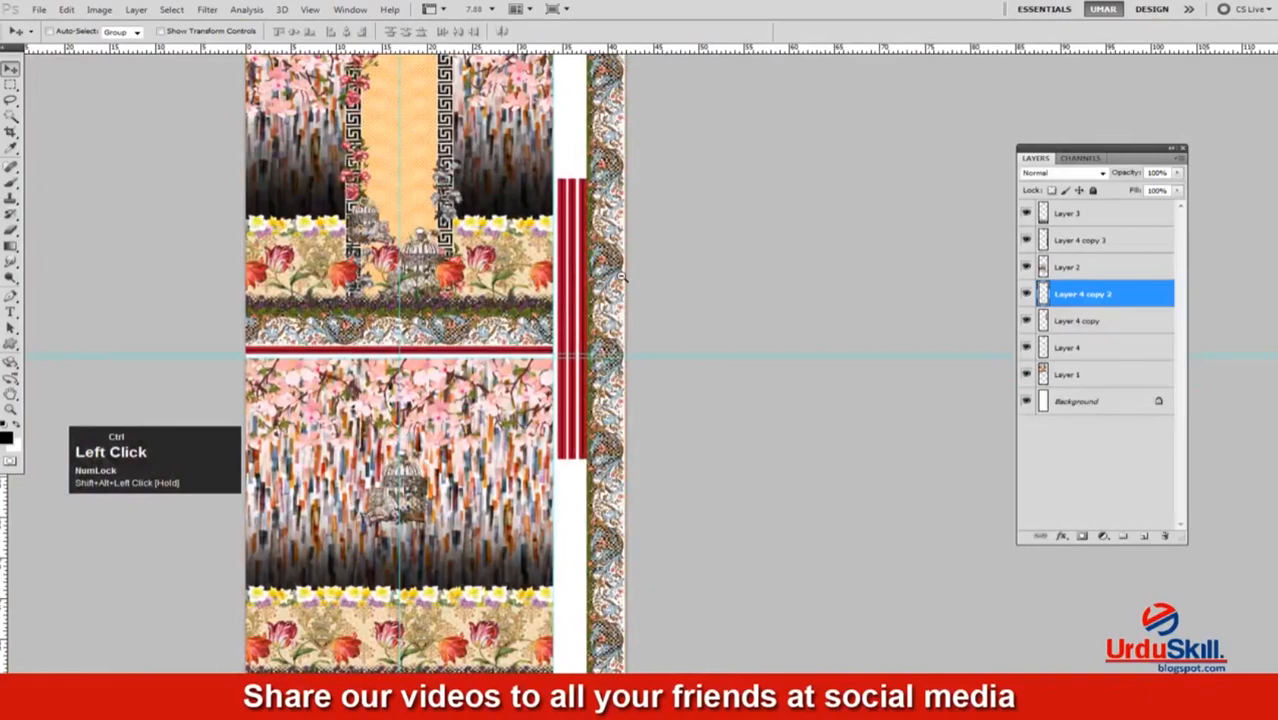
pyautogui.hotkey('ctrl', 'e')
pyautogui.hotkey('ctrl', 'e')
# Move the triple red stripe to the canvas top, duplicate it down to the lower guide, and merge the pieces.
pyautogui.moveTo(584, 443); pyautogui.dragTo(572, 174)
pyautogui.moveTo(580, 99); pyautogui.dragTo(613, 267)
pyautogui.scroll(-3, 620, 214)
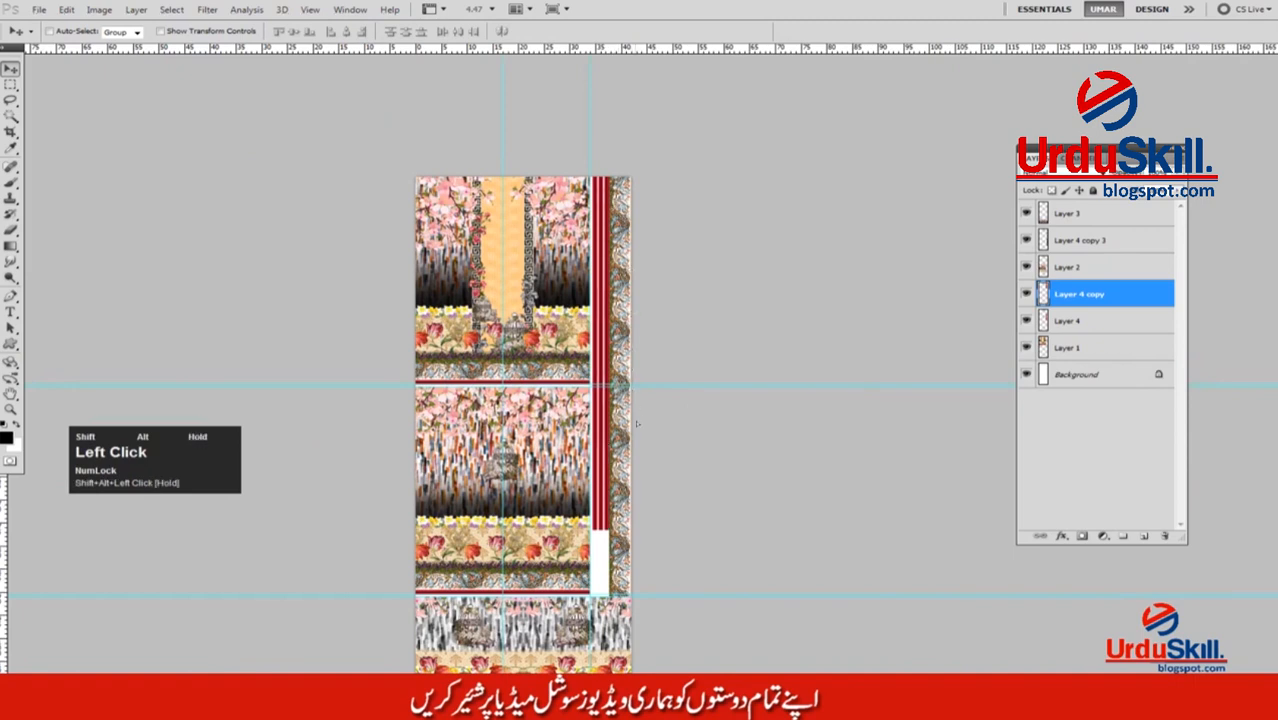
pyautogui.moveTo(645, 485); pyautogui.dragTo(646, 472)
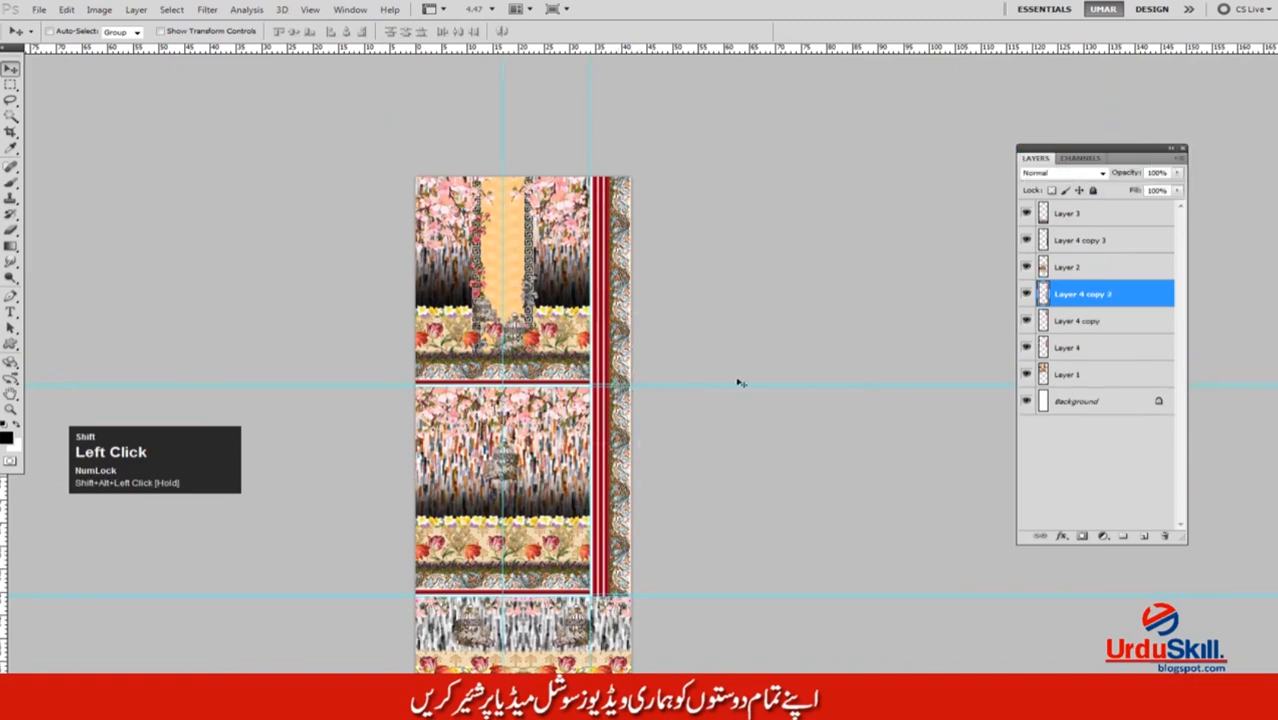
pyautogui.keyDown('shift'); pyautogui.click(1055, 348); pyautogui.keyUp('shift')
pyautogui.hotkey('ctrl', 'e')
# Select across the neckline section up to the right guide and check the selection's width in inches in the Info readout.
pyautogui.moveTo(604, 519); pyautogui.dragTo(659, 491)
pyautogui.scroll(1, 616, 470)
pyautogui.press('m')
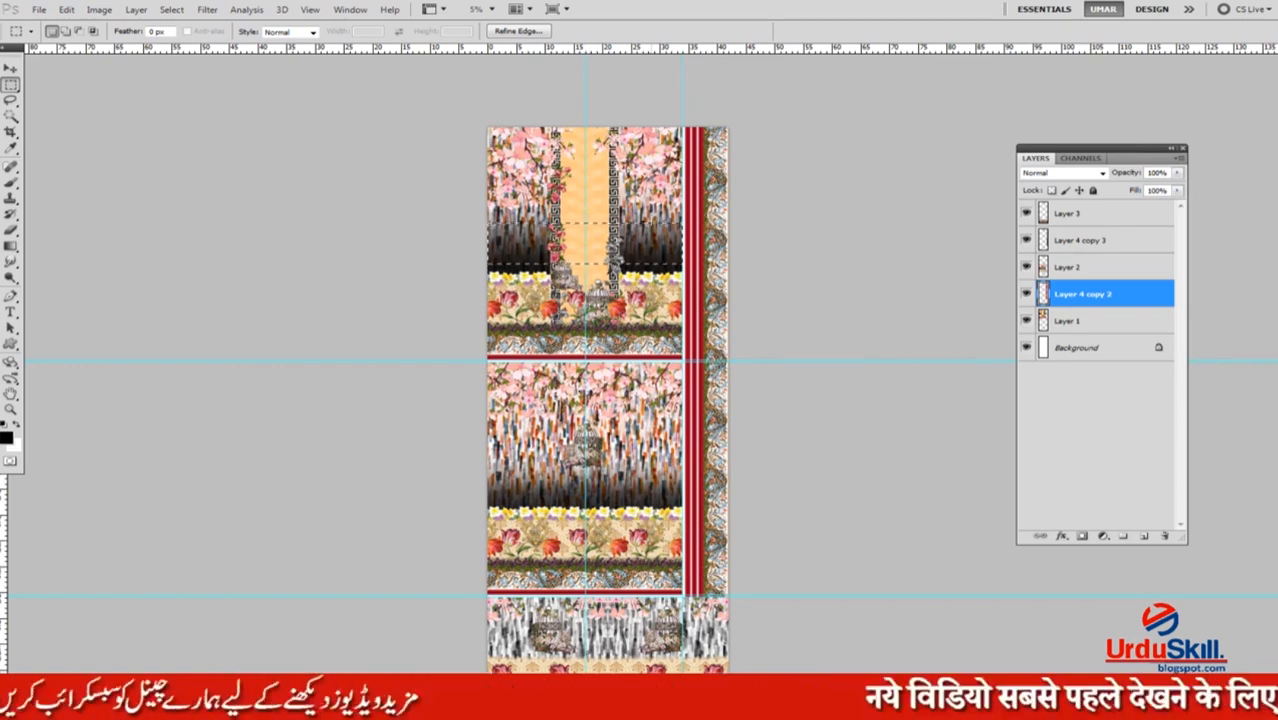
pyautogui.press('F8')
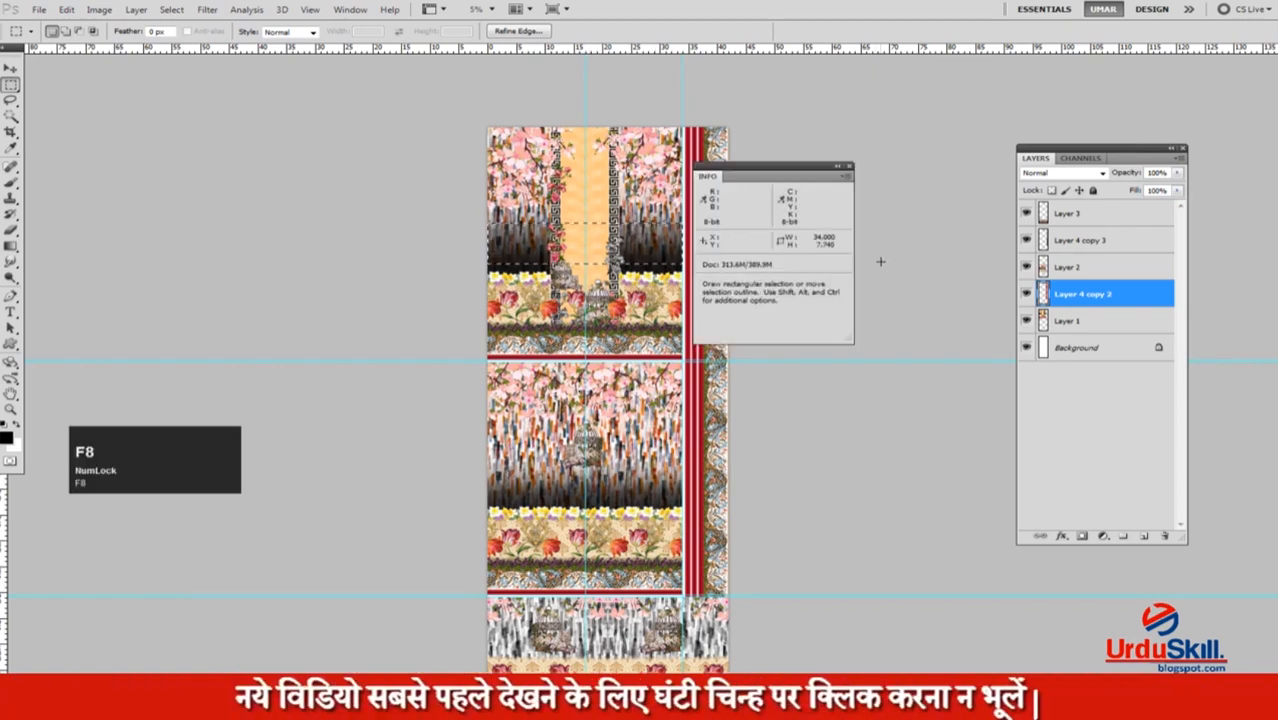
pyautogui.click(703, 244)
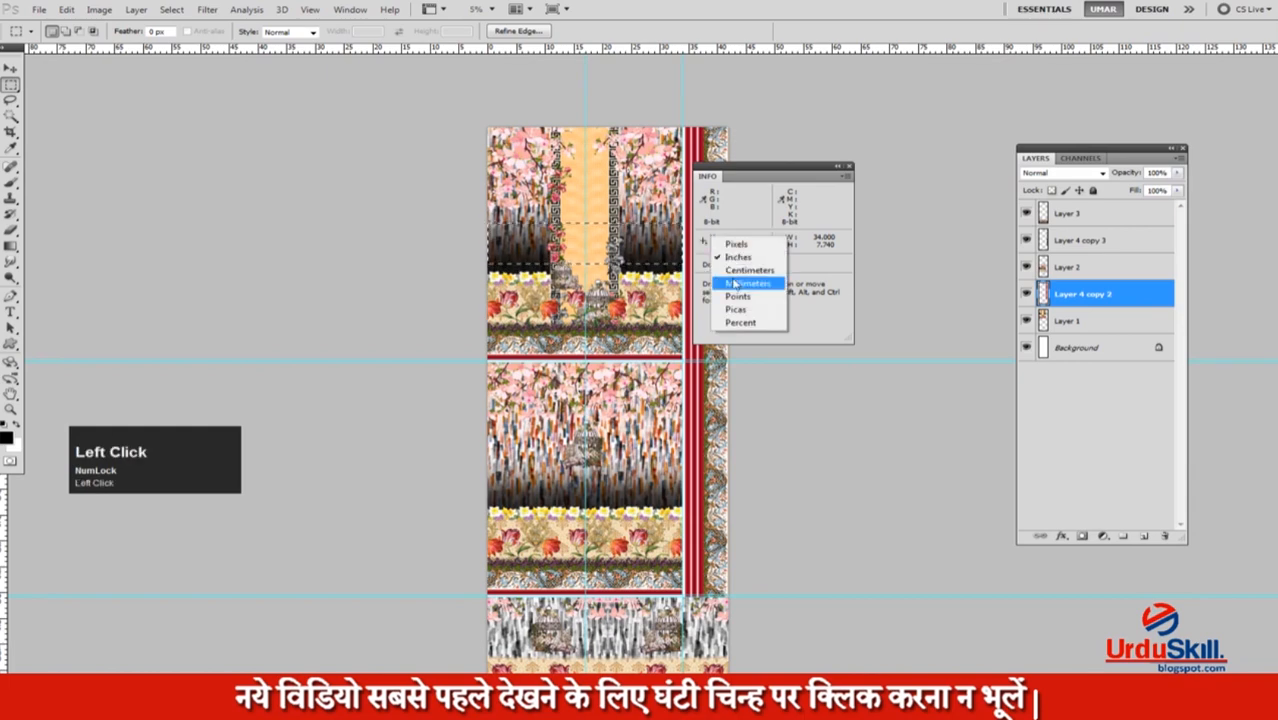
pyautogui.click(737, 258)
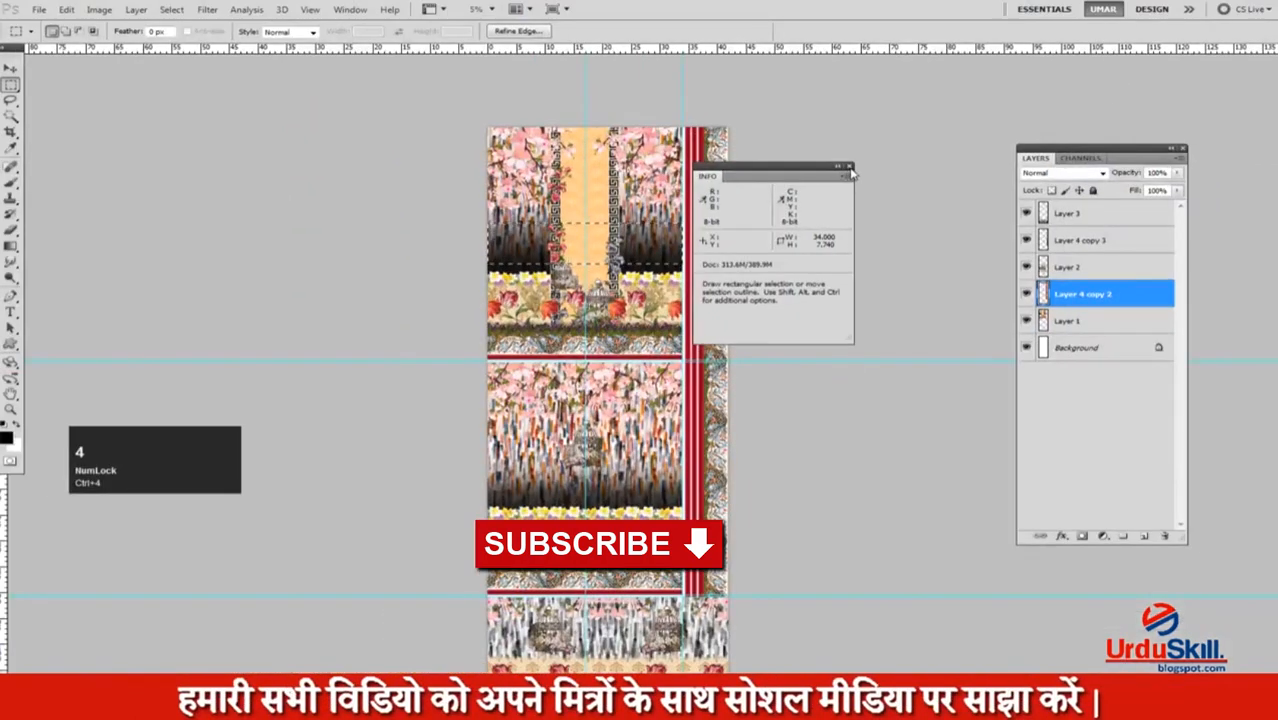
pyautogui.click(849, 168)
# Inspect the three print sections and the vertical border and stripes along the right side of the layout.
pyautogui.press('space')
pyautogui.moveTo(642, 571); pyautogui.dragTo(633, 585)
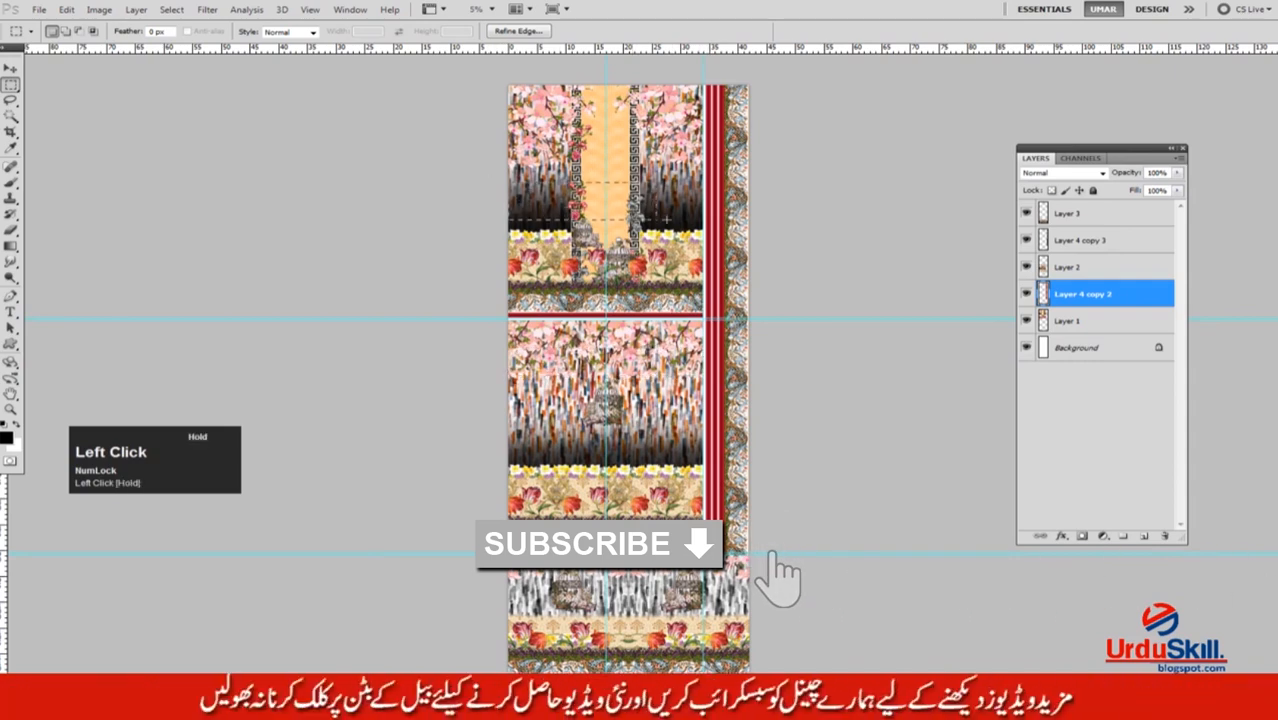
pyautogui.press('space')
pyautogui.moveTo(678, 517); pyautogui.dragTo(697, 354)
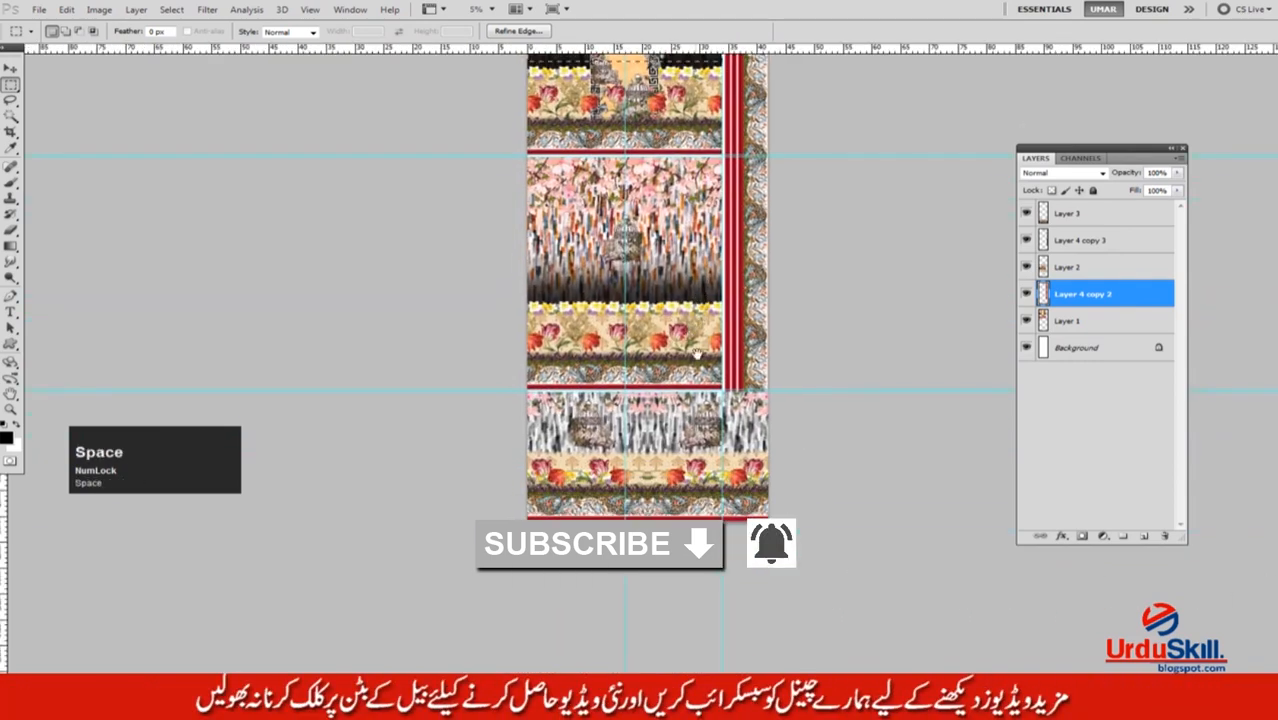
pyautogui.click(639, 406)
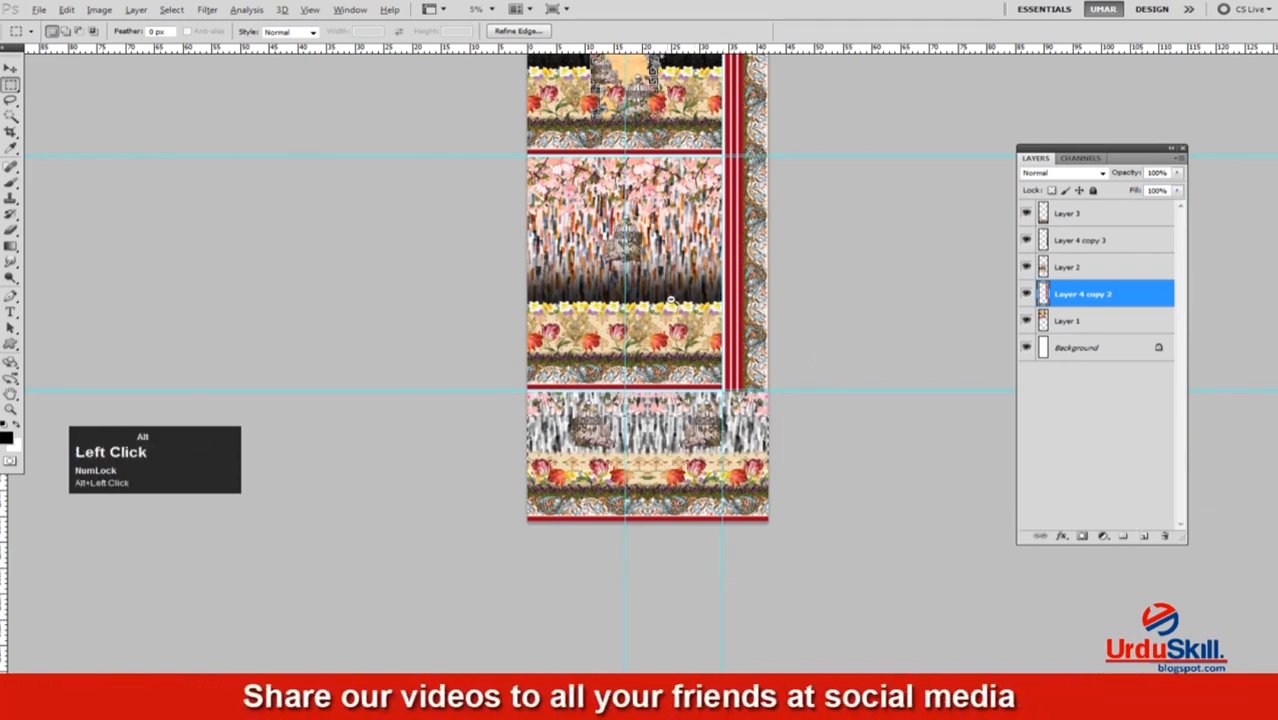
pyautogui.keyDown('alt'); pyautogui.click(697, 303); pyautogui.keyUp('alt')
pyautogui.moveTo(700, 205); pyautogui.dragTo(614, 296)
pyautogui.keyDown('ctrl'); pyautogui.click(614, 296); pyautogui.keyUp('ctrl')
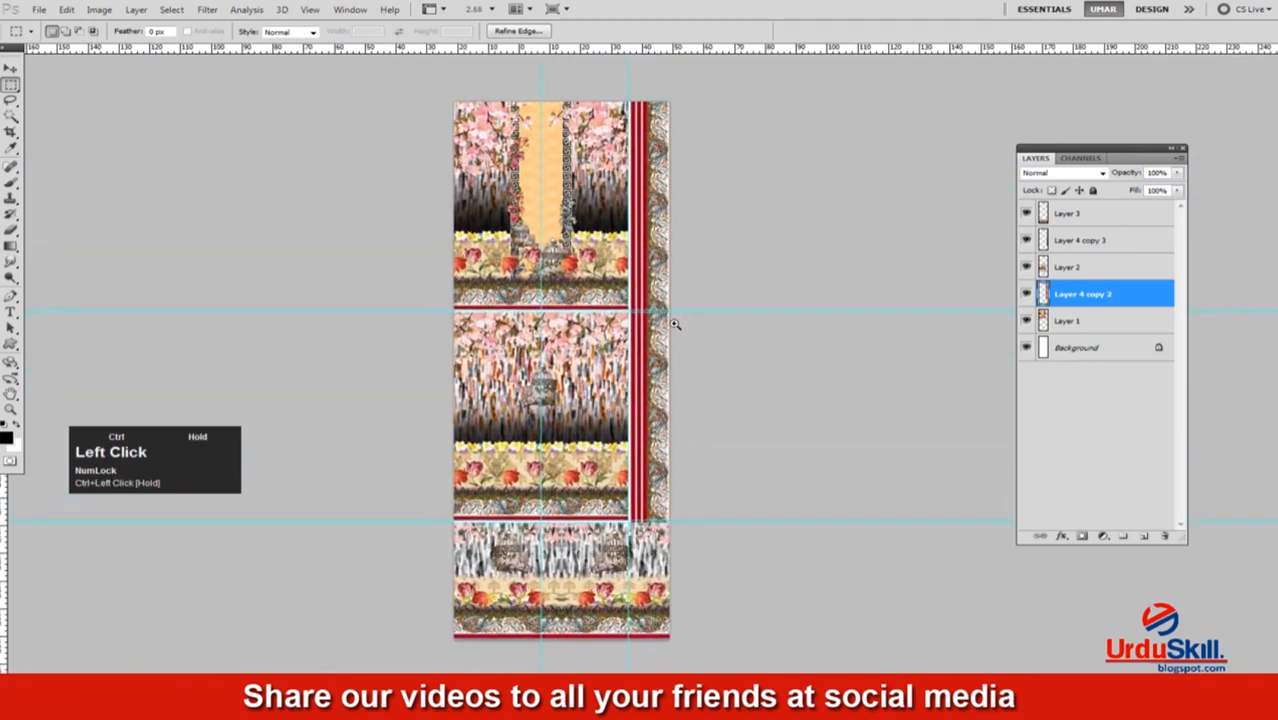
pyautogui.moveTo(599, 349); pyautogui.dragTo(621, 368)
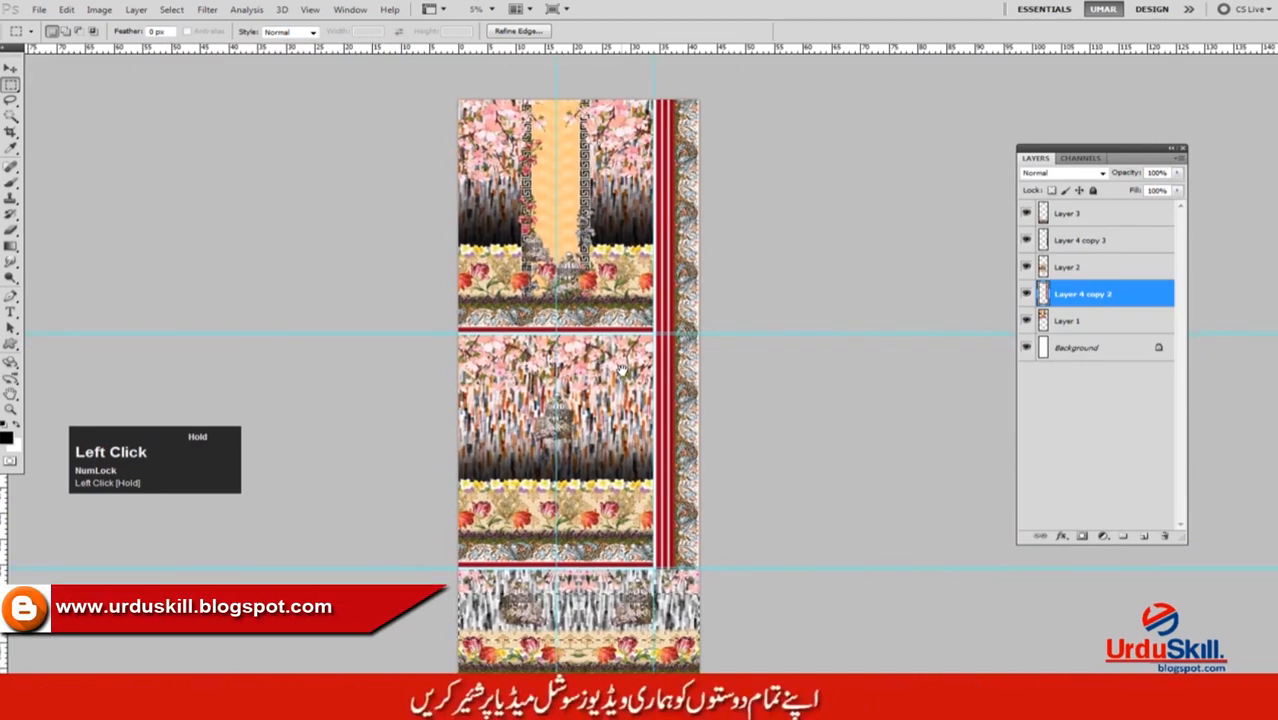
# Save a layered Photoshop-format copy of the finished layout as Shirt 2 in the Shirt folder.
pyautogui.moveTo(498, 508)
pyautogui.mouseDown()
pyautogui.moveTo(668, 354)
pyautogui.moveTo(568, 448)
pyautogui.moveTo(474, 455)
pyautogui.moveTo(492, 498)
pyautogui.mouseUp()
pyautogui.moveTo(617, 370); pyautogui.dragTo(629, 352)
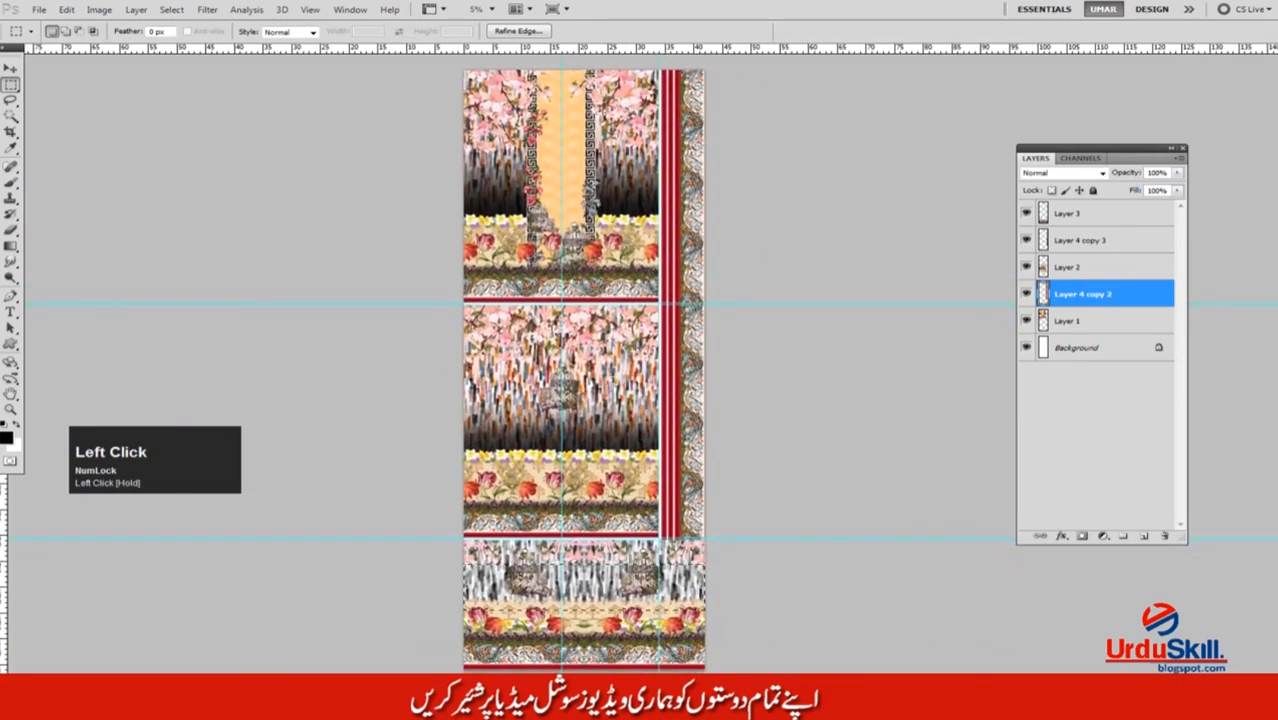
pyautogui.keyDown('ctrl'); pyautogui.keyDown('alt'); pyautogui.click(645, 362); pyautogui.keyUp('alt'); pyautogui.keyUp('ctrl')
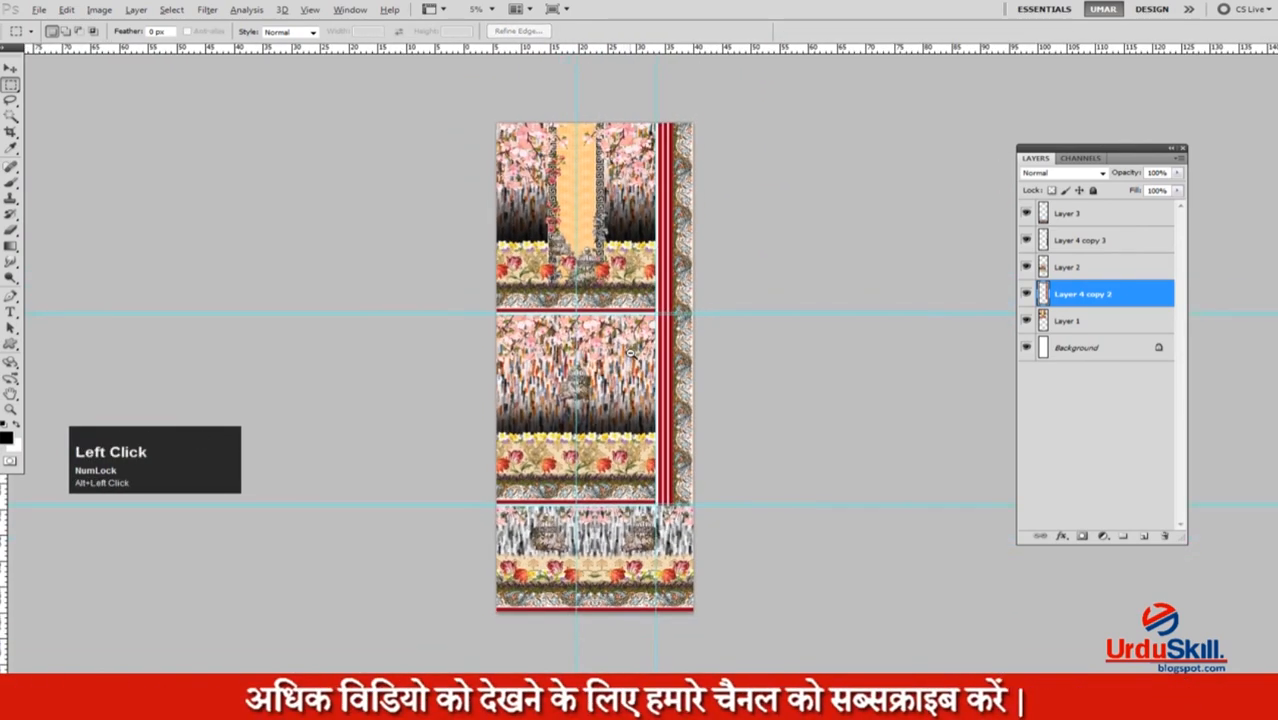
pyautogui.keyDown('ctrl'); pyautogui.click(658, 316); pyautogui.keyUp('ctrl')
pyautogui.moveTo(660, 313); pyautogui.dragTo(659, 331)
pyautogui.hotkey('ctrl', 'alt', 's')
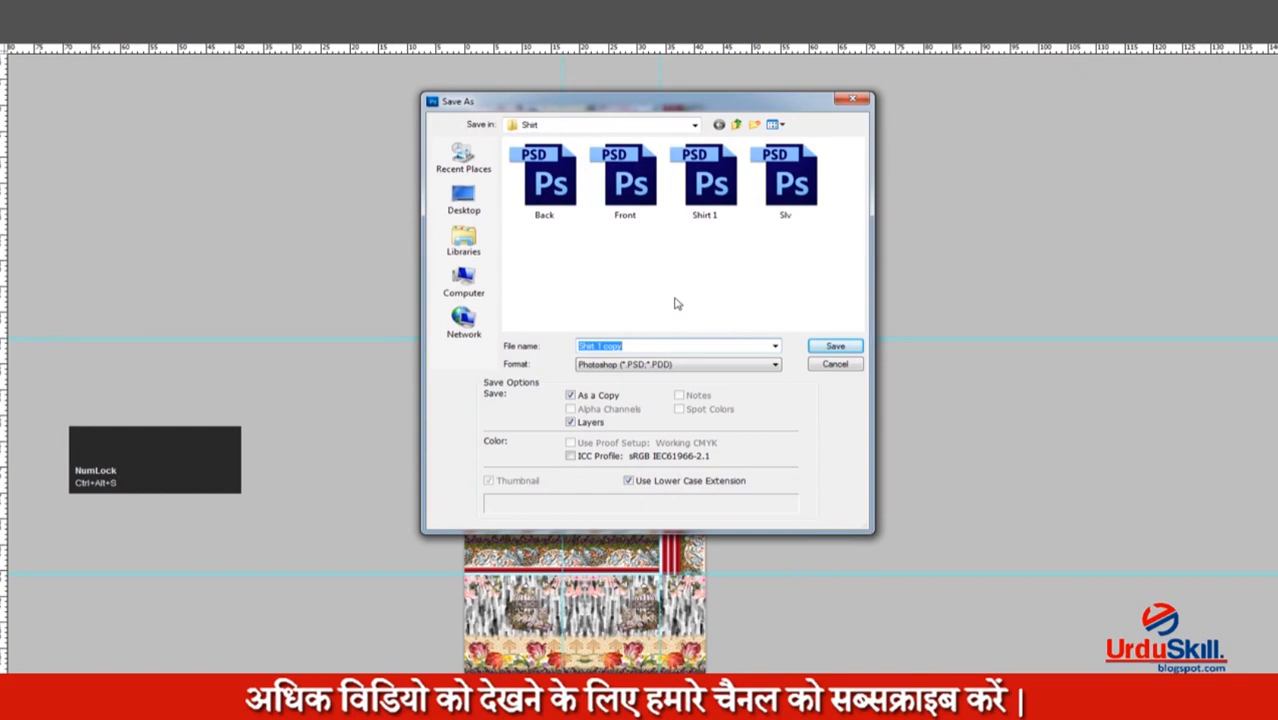
pyautogui.press('Right')
pyautogui.hotkey('shift', 'Left')
pyautogui.hotkey('shift', 'Left')
pyautogui.hotkey('shift', 'Left')
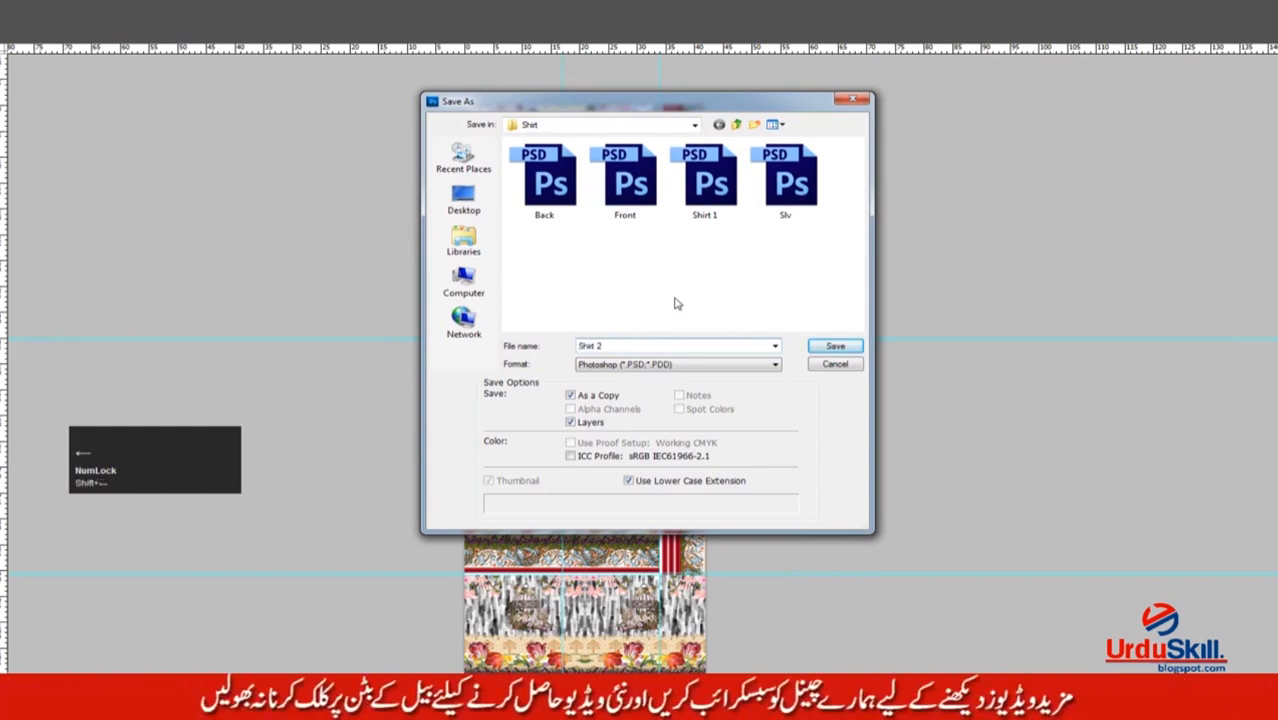
pyautogui.press('Return')
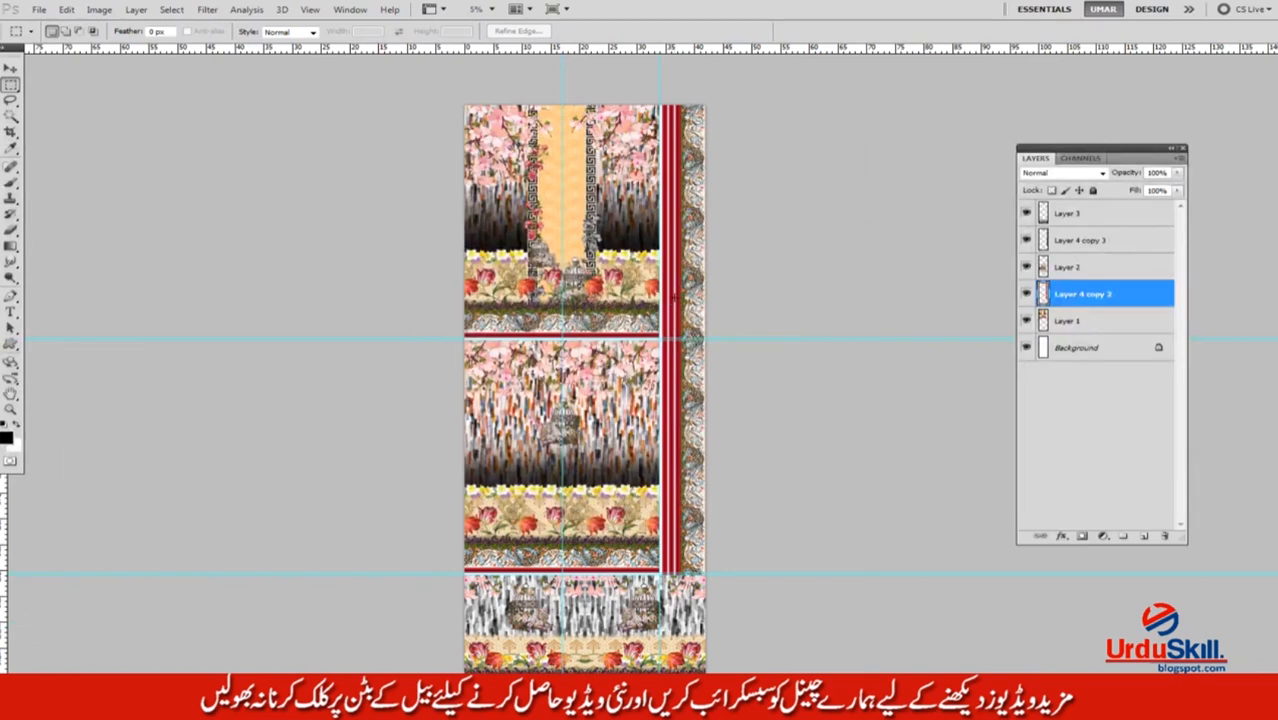
pyautogui.press('space')
pyautogui.moveTo(697, 339); pyautogui.dragTo(670, 320)
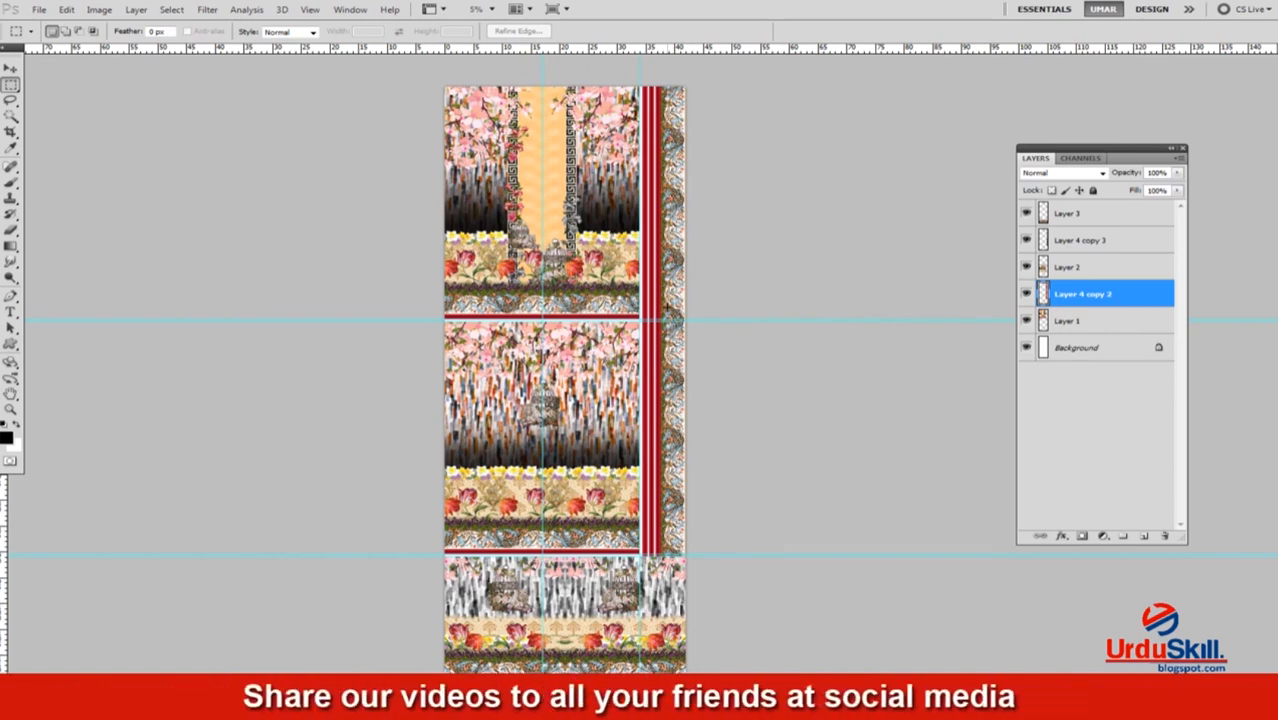
pyautogui.press('space')
pyautogui.moveTo(655, 279)
pyautogui.mouseDown()
pyautogui.moveTo(672, 288)
pyautogui.moveTo(676, 277)
pyautogui.moveTo(667, 297)
pyautogui.mouseUp()
pyautogui.moveTo(1117, 157); pyautogui.dragTo(1118, 142)
pyautogui.press('space')
pyautogui.moveTo(622, 319); pyautogui.dragTo(659, 232)
pyautogui.scroll(-1, 670, 225)
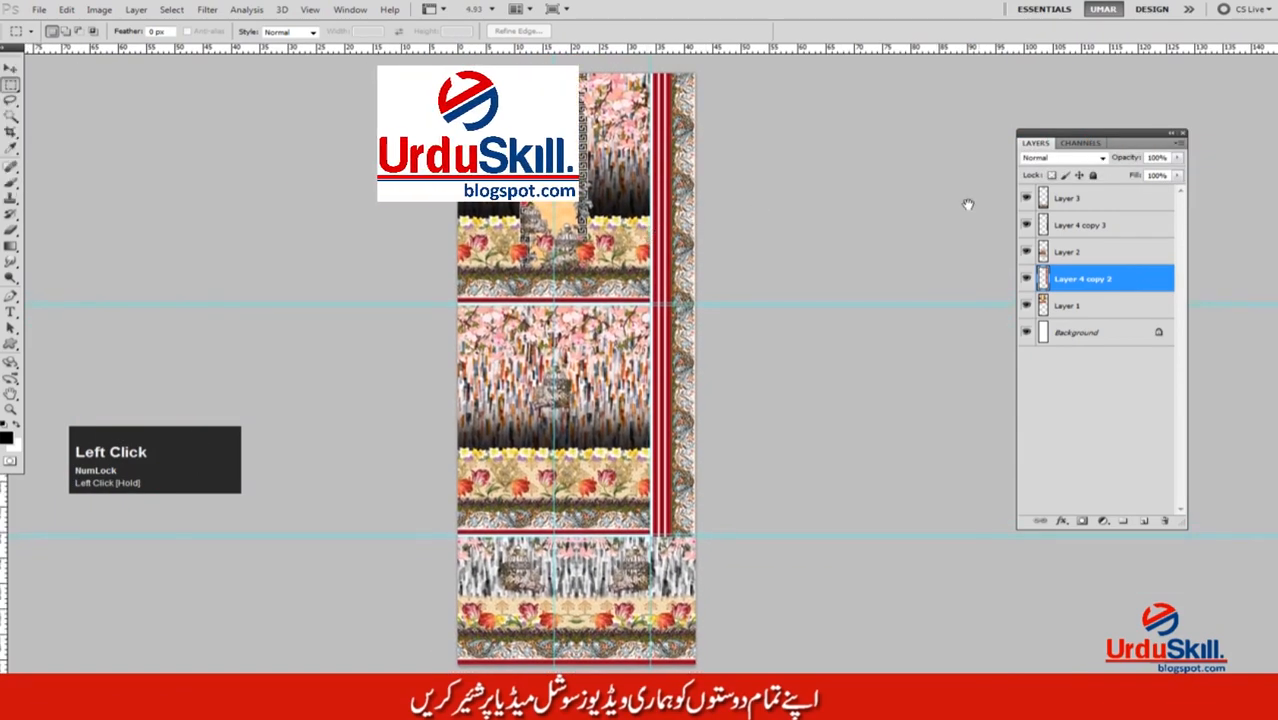
# Toggle the visibility of the upper layers one by one to identify which ones hold the vertical border and stripes.
pyautogui.click(1075, 205)
pyautogui.click(1024, 205)
pyautogui.click(1024, 205)
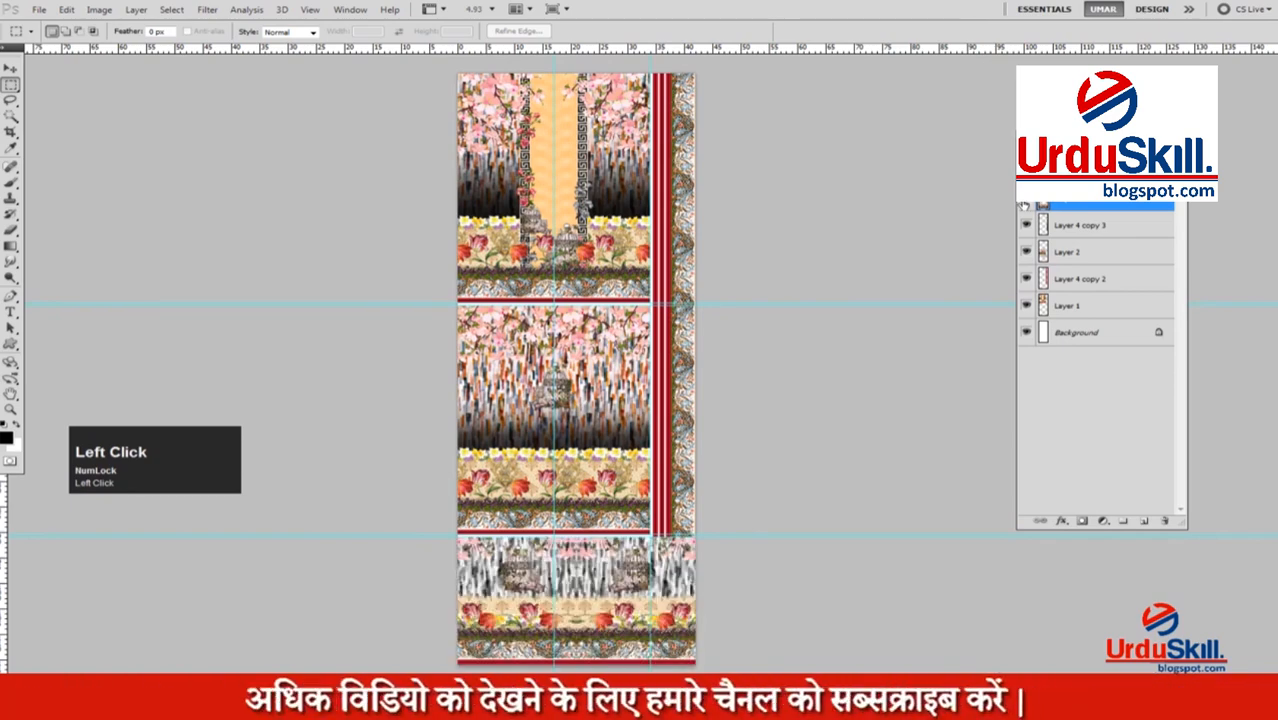
pyautogui.click(1026, 228)
pyautogui.click(1026, 228)
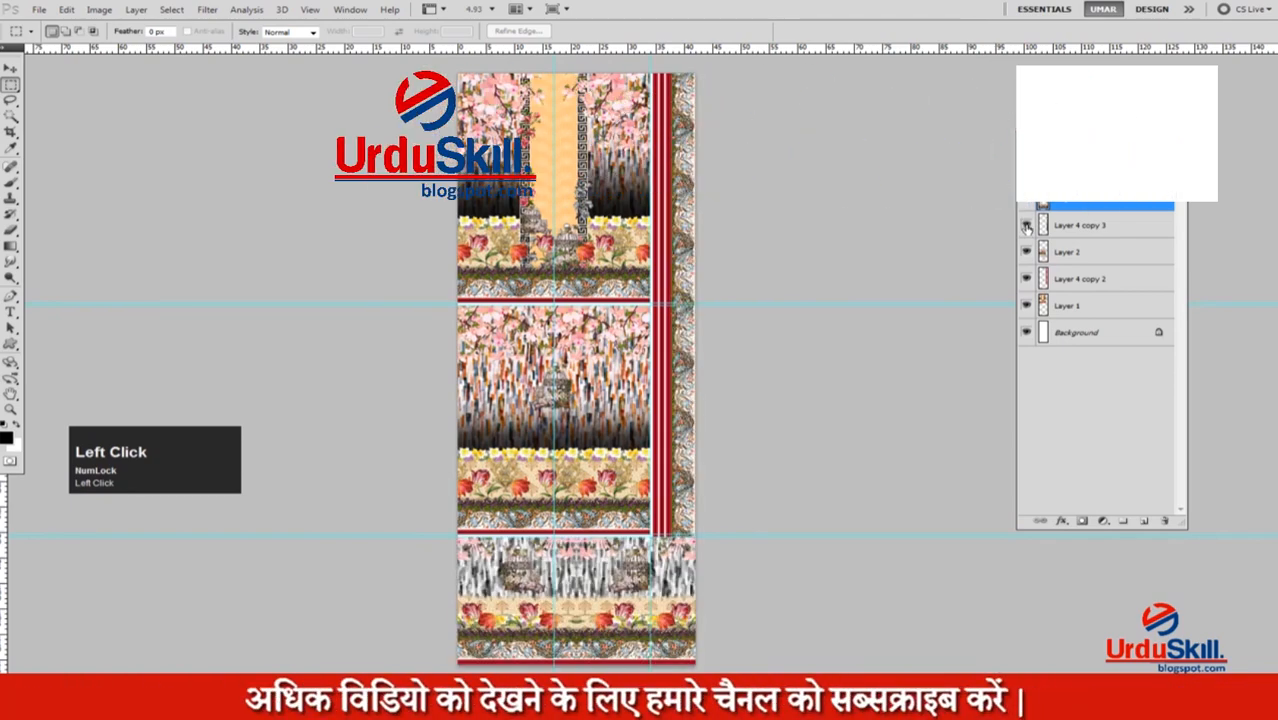
pyautogui.click(1026, 228)
pyautogui.click(1026, 253)
pyautogui.click(1026, 253)
pyautogui.click(1026, 281)
# Reorder Layer 4 copy 2 above Layer 2 and delete it together with Layer 4 copy 3.
pyautogui.moveTo(1070, 280); pyautogui.dragTo(1027, 256)
pyautogui.keyDown('shift'); pyautogui.click(1086, 227); pyautogui.keyUp('shift')
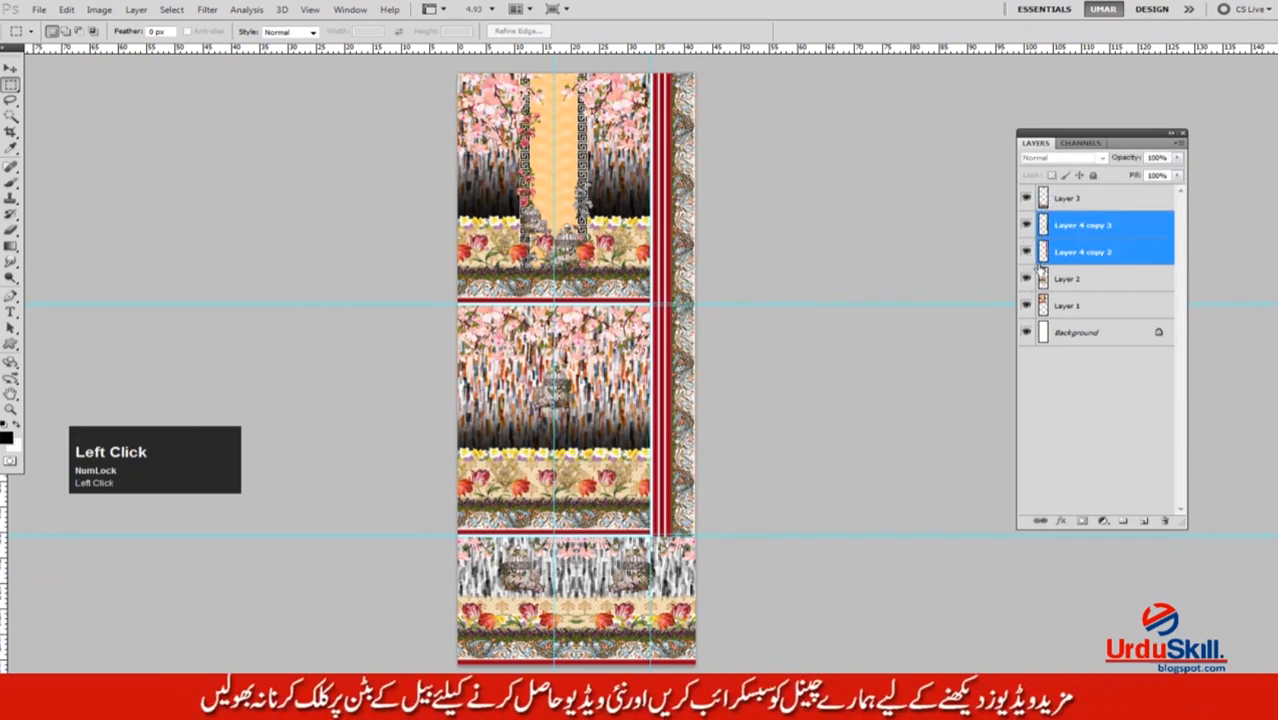
pyautogui.press('Delete')
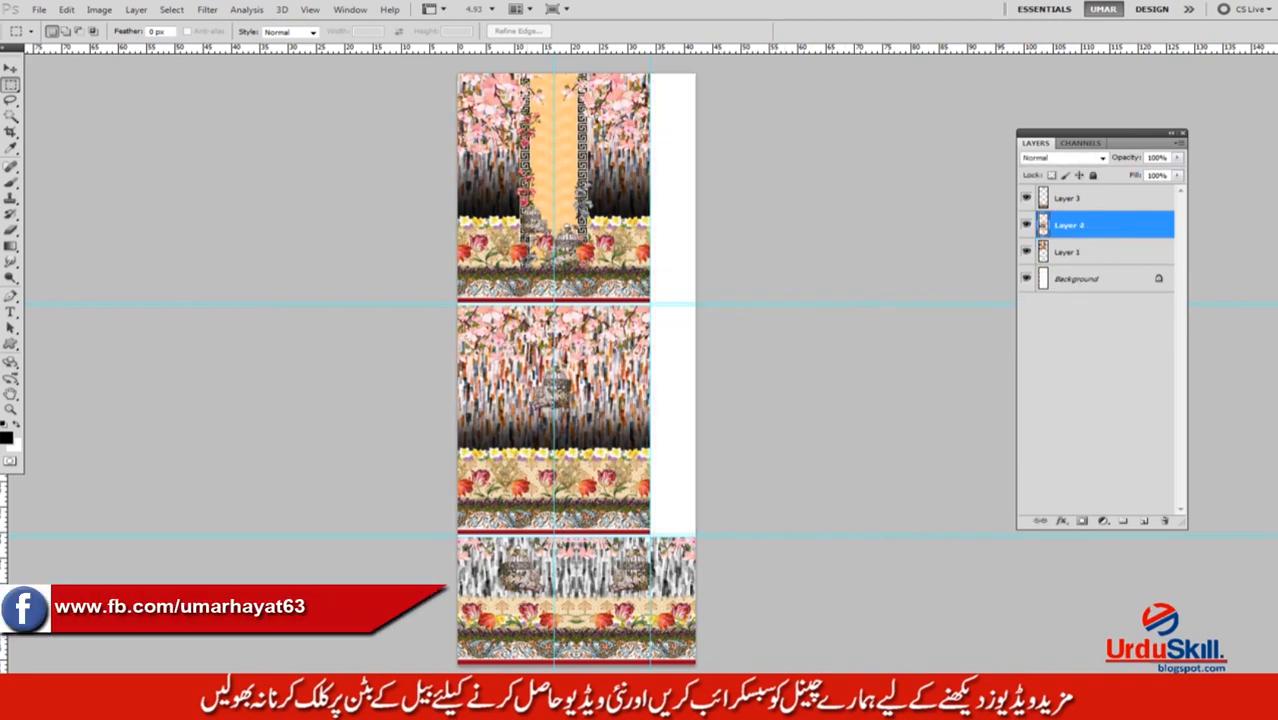
# Place a fixed 10 x 0.5 in marquee against the canvas's right edge, move the right guide to its left side, and deselect.
pyautogui.click(279, 34)
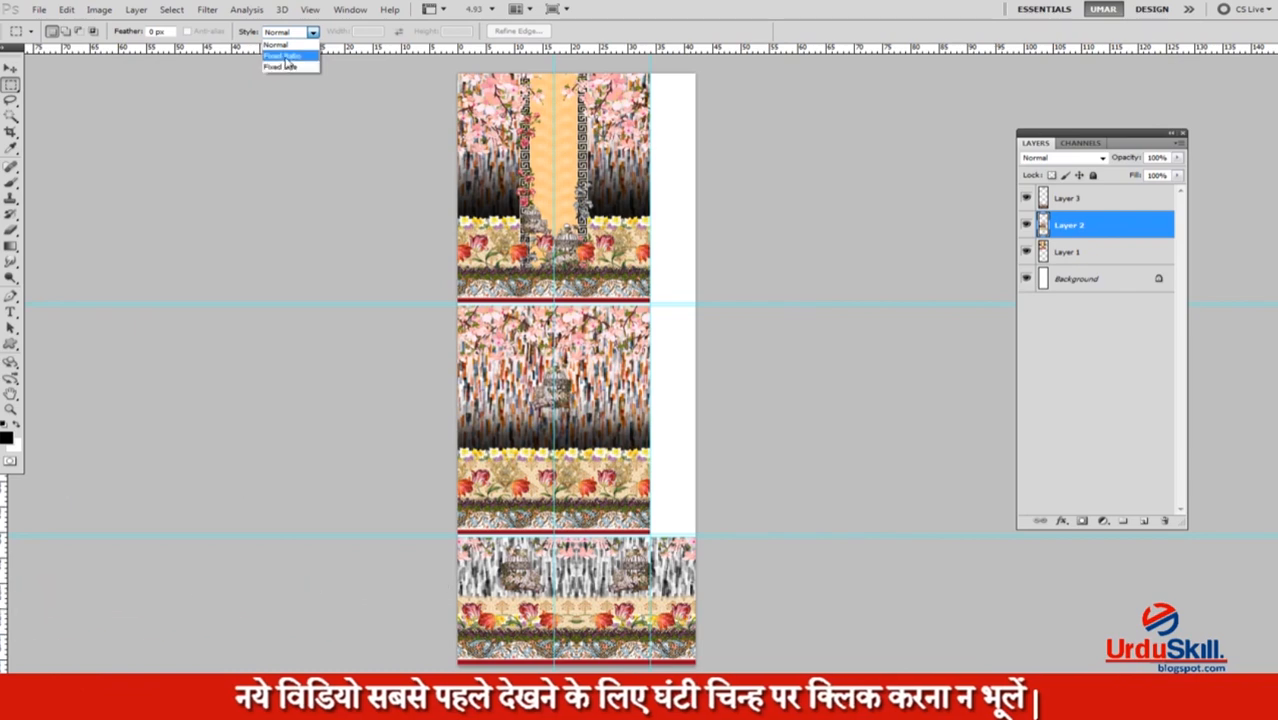
pyautogui.click(284, 67)
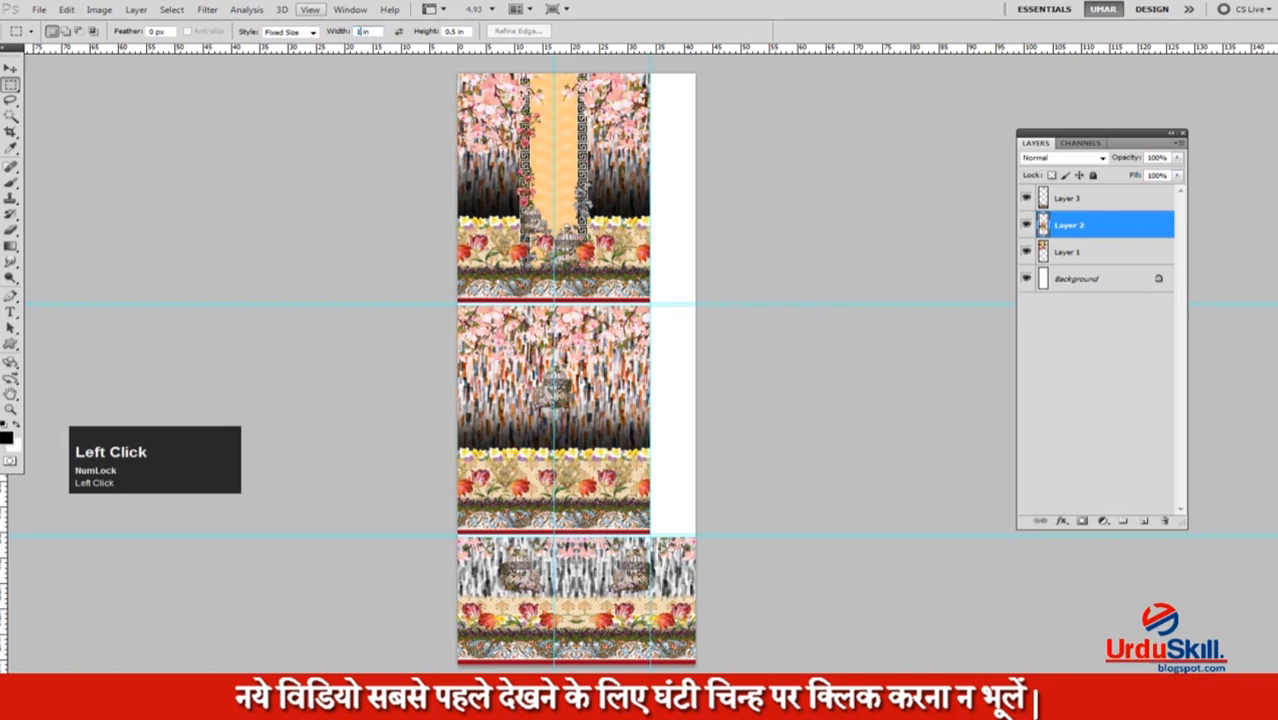
pyautogui.click(676, 242)
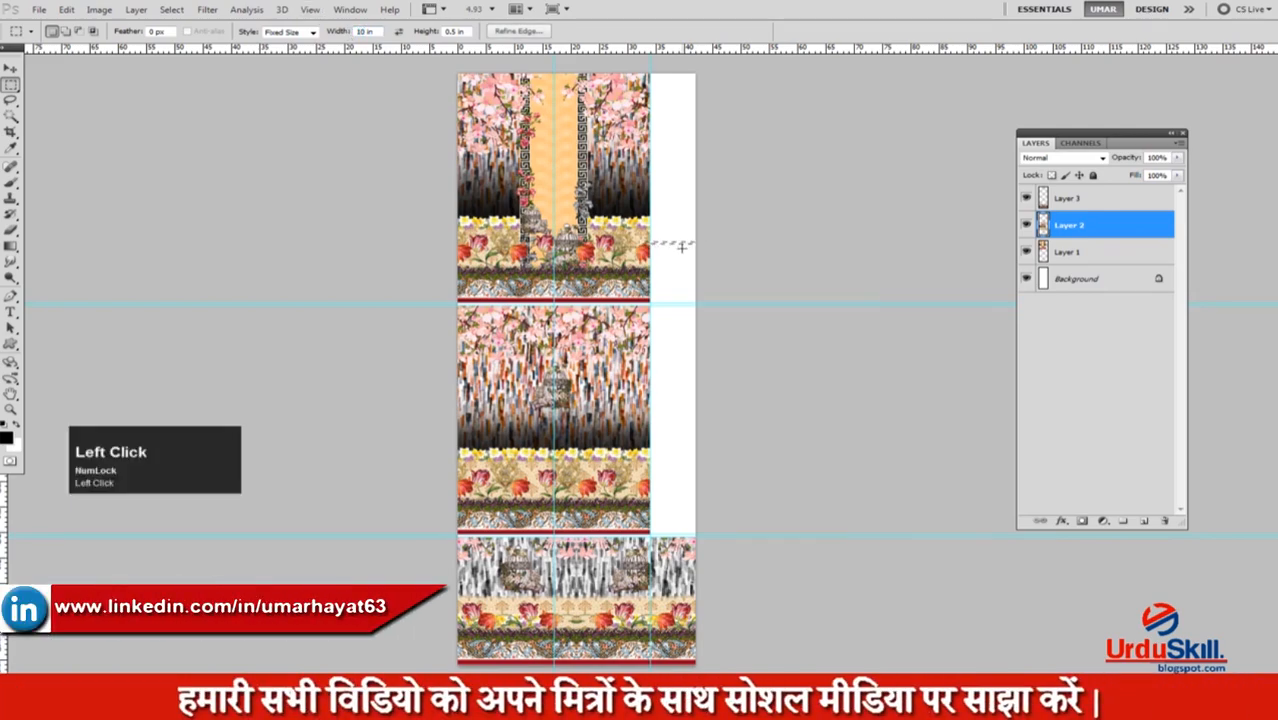
pyautogui.moveTo(655, 251); pyautogui.dragTo(508, 250)
pyautogui.press('v')
pyautogui.hotkey('ctrl', 'd')
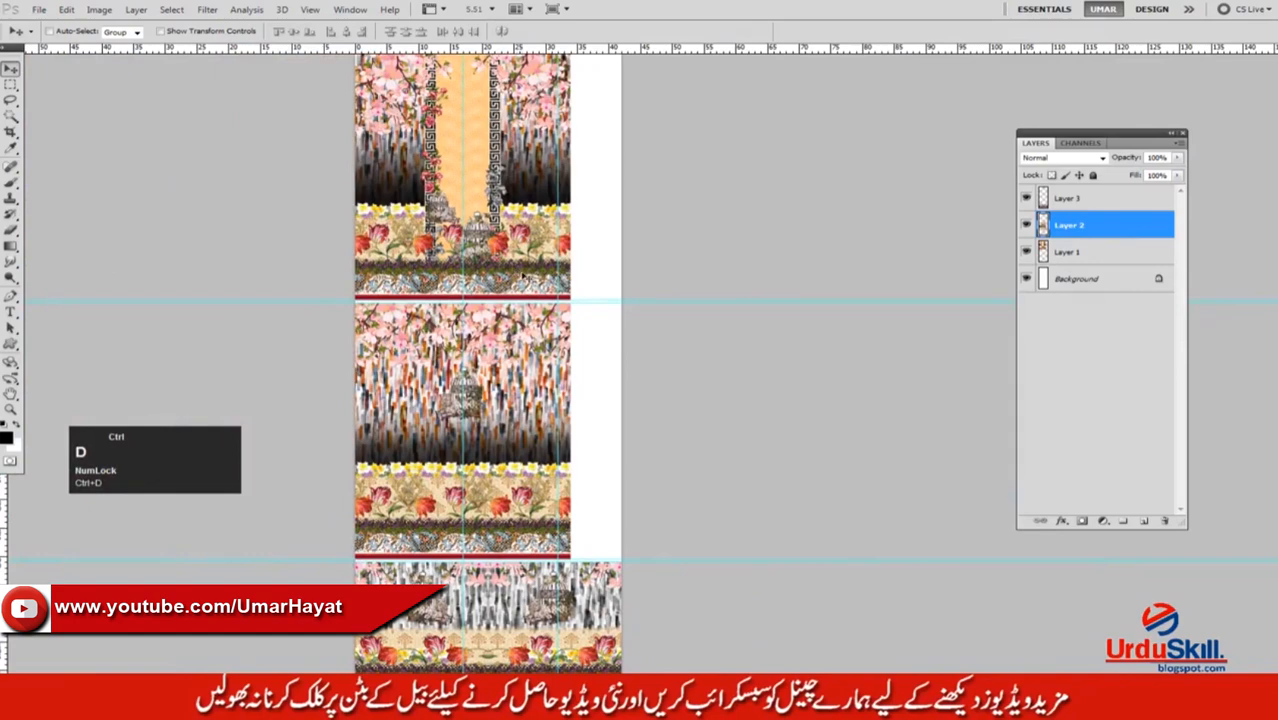
# Make the neckline section's layer, Layer 1, active.
pyautogui.moveTo(498, 507); pyautogui.dragTo(500, 338)
pyautogui.moveTo(520, 456); pyautogui.dragTo(540, 456)
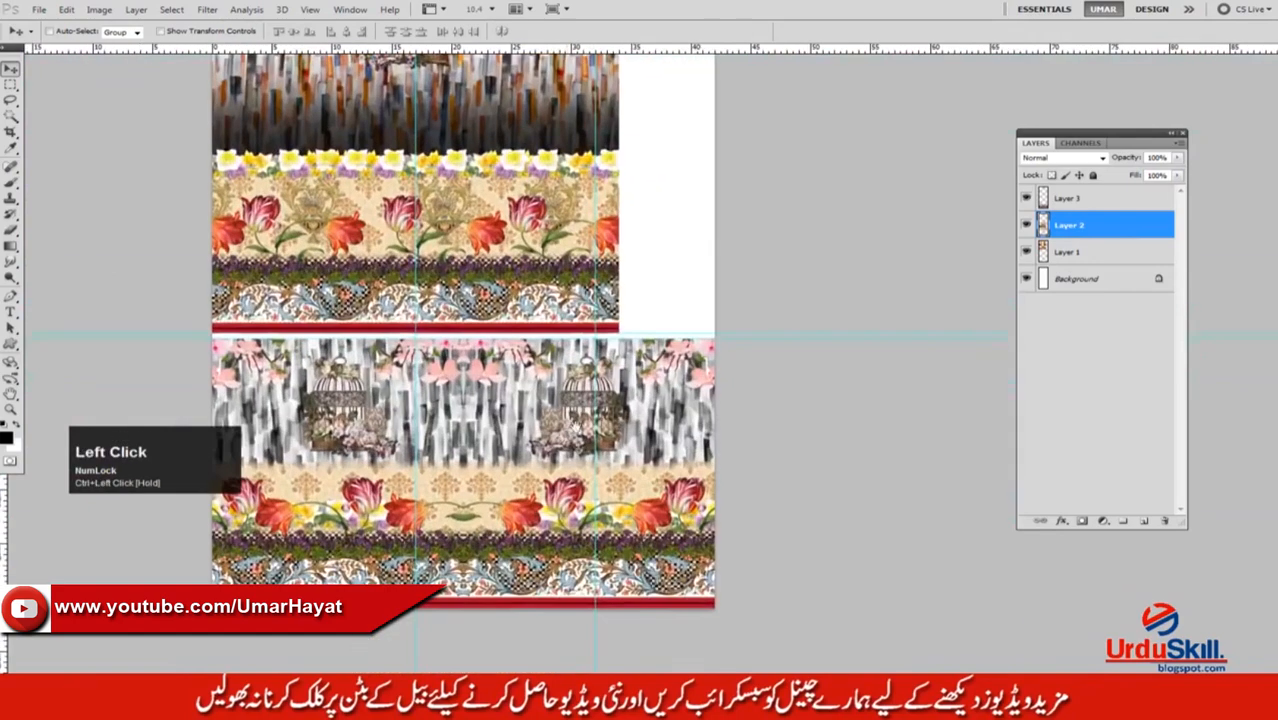
pyautogui.keyDown('alt'); pyautogui.click(546, 400); pyautogui.keyUp('alt')
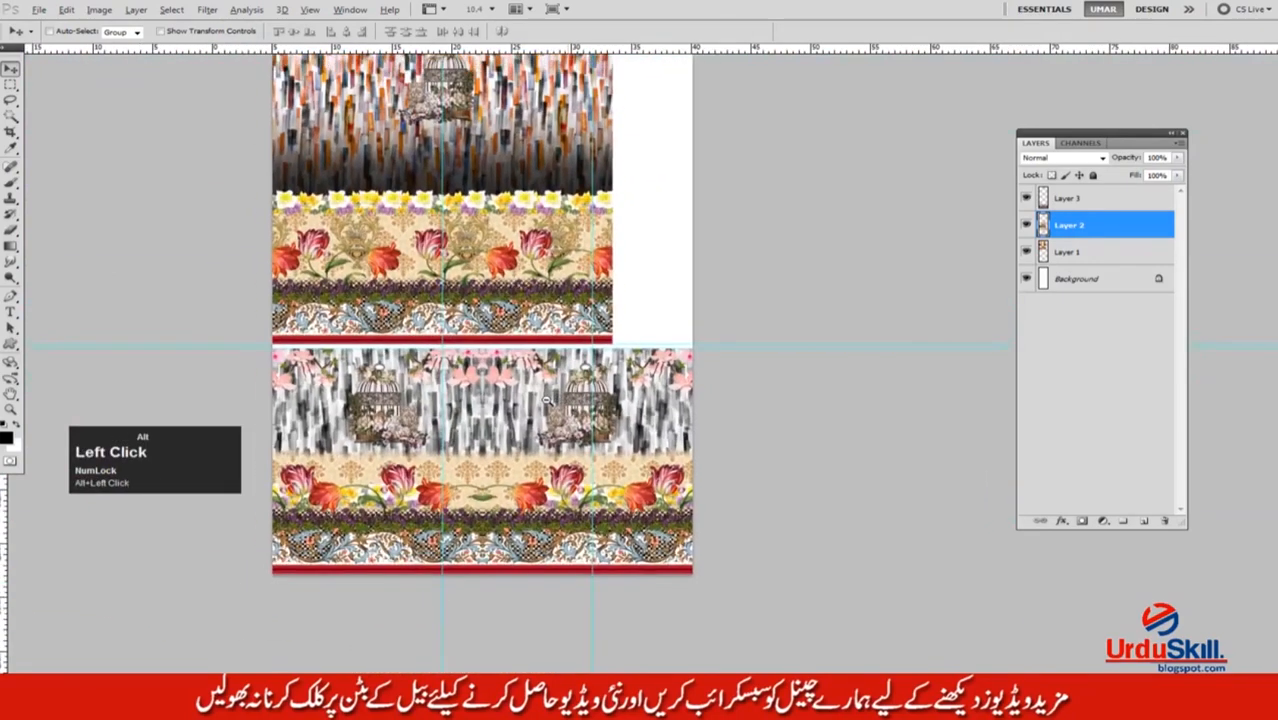
pyautogui.keyDown('alt'); pyautogui.click(540, 402); pyautogui.keyUp('alt')
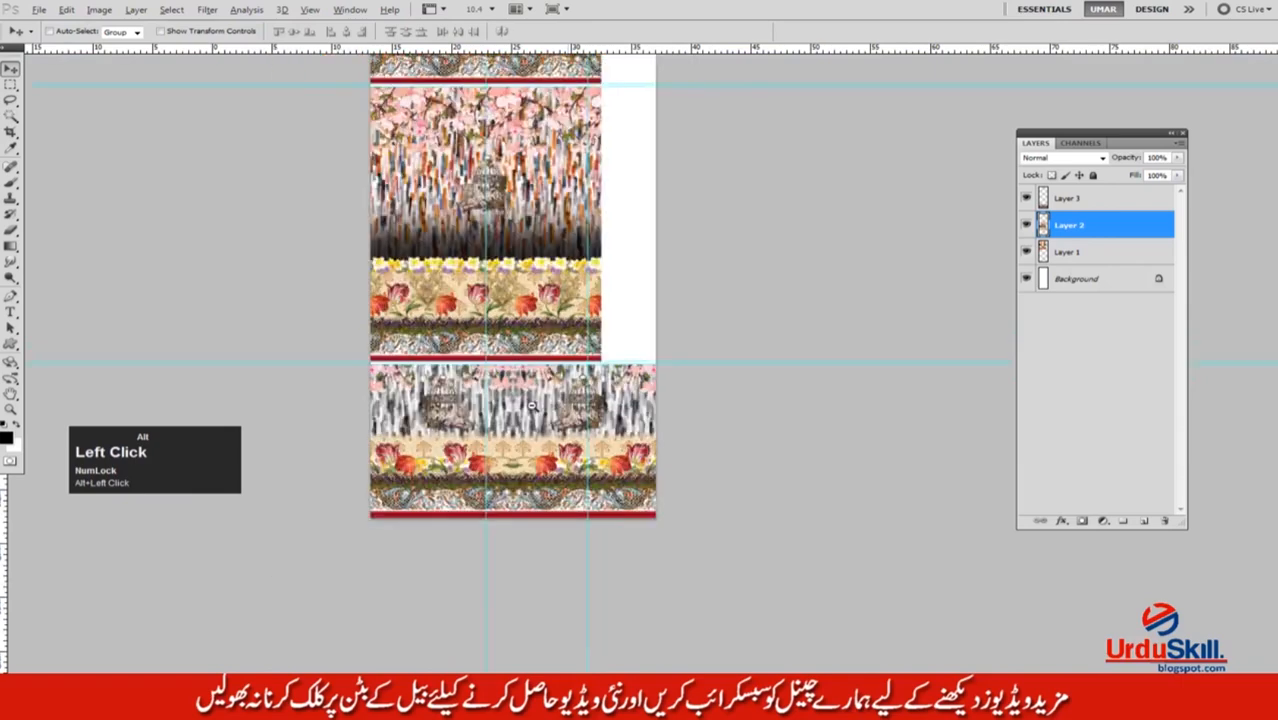
pyautogui.keyDown('alt'); pyautogui.click(532, 405); pyautogui.keyUp('alt')
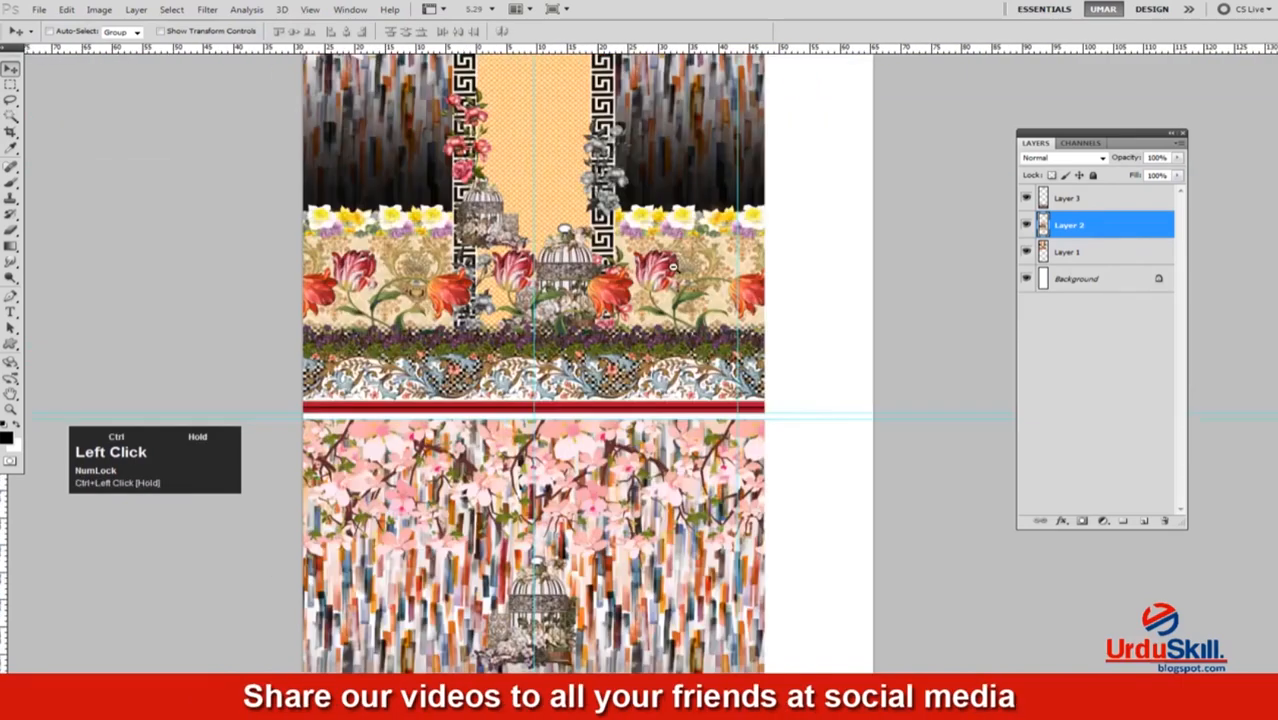
pyautogui.keyDown('ctrl'); pyautogui.click(637, 304); pyautogui.keyUp('ctrl')
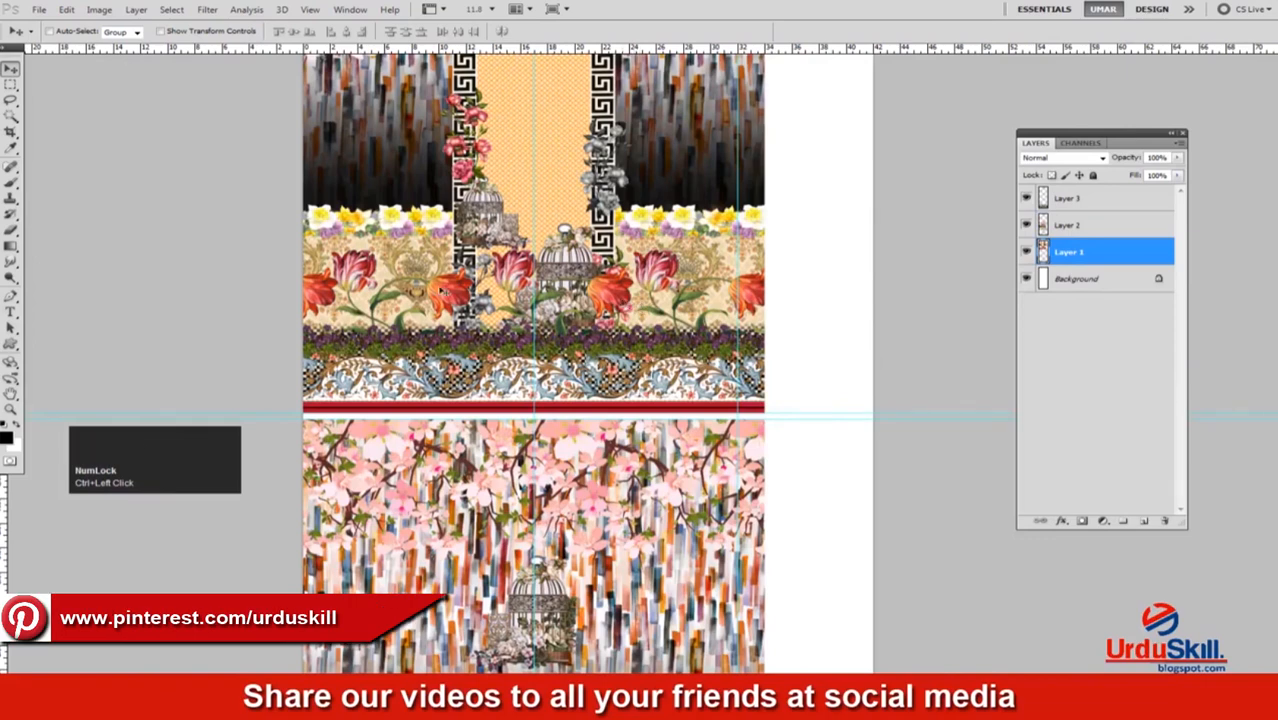
# Return the marquee to Normal style, select from the canvas's left edge to the right guide, move the centre guide to the selection's midpoint, and deselect.
pyautogui.press('m')
pyautogui.moveTo(694, 270); pyautogui.dragTo(680, 268)
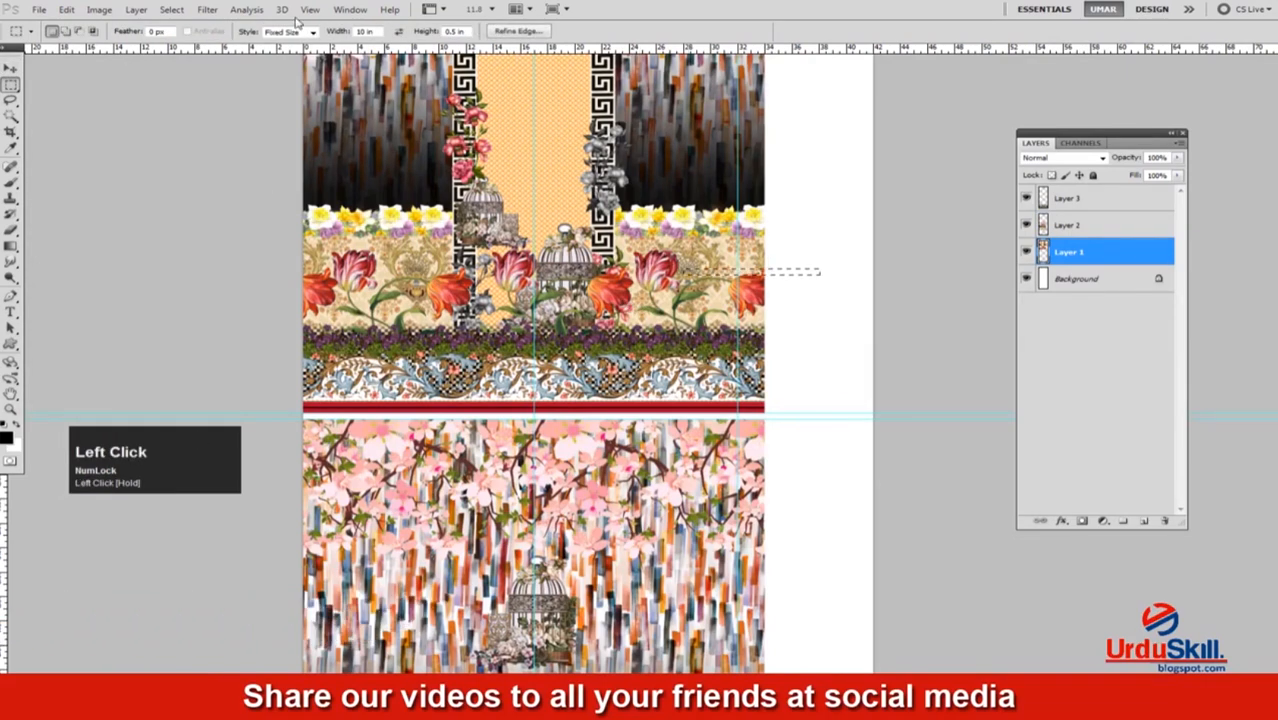
pyautogui.click(285, 31)
pyautogui.click(280, 45)
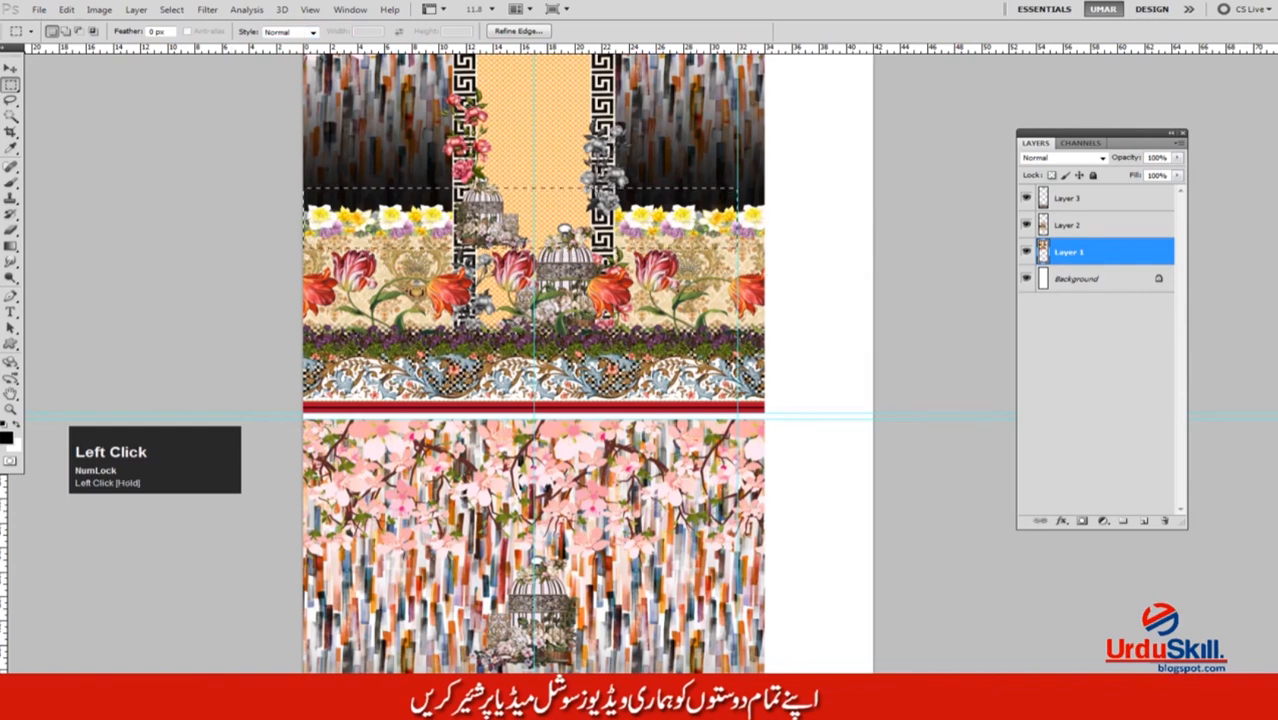
pyautogui.press('v')
pyautogui.moveTo(538, 284); pyautogui.dragTo(521, 279)
pyautogui.hotkey('ctrl', 'd')
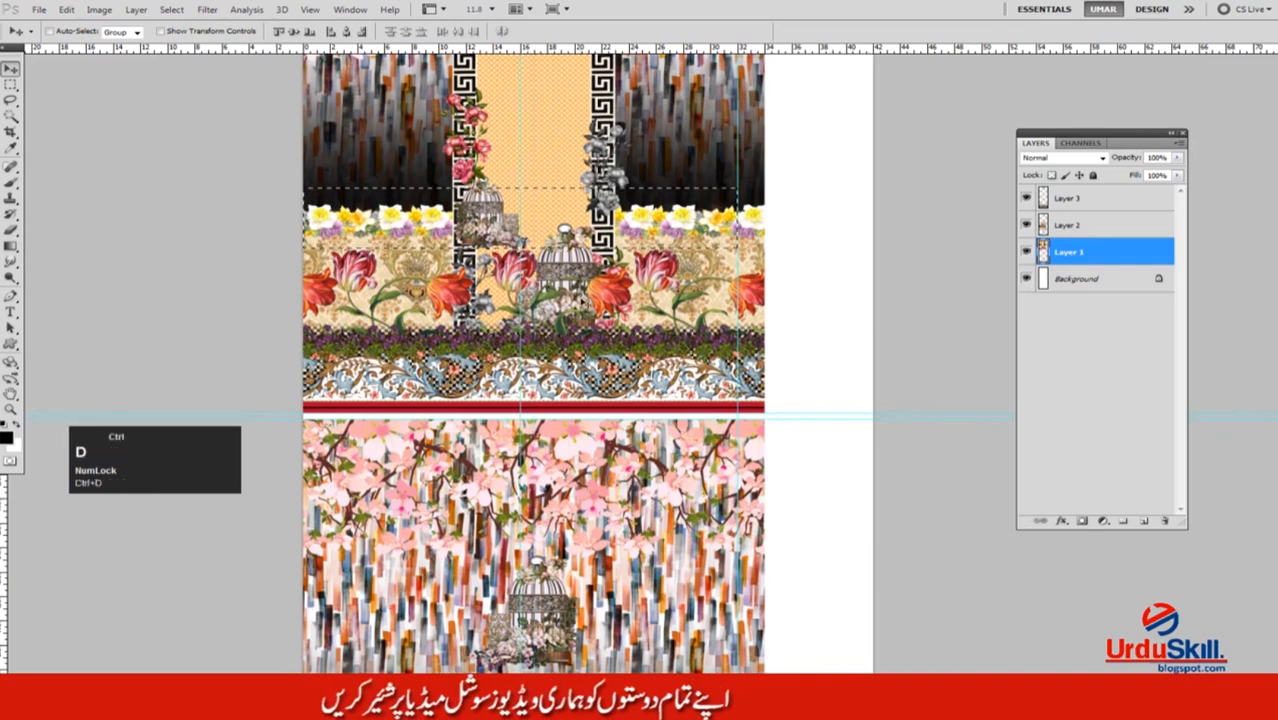
# Shift the neckline section horizontally left toward the centre guide and crop to the whole canvas to discard its overhang.
pyautogui.keyDown('ctrl'); pyautogui.click(636, 314); pyautogui.keyUp('ctrl')
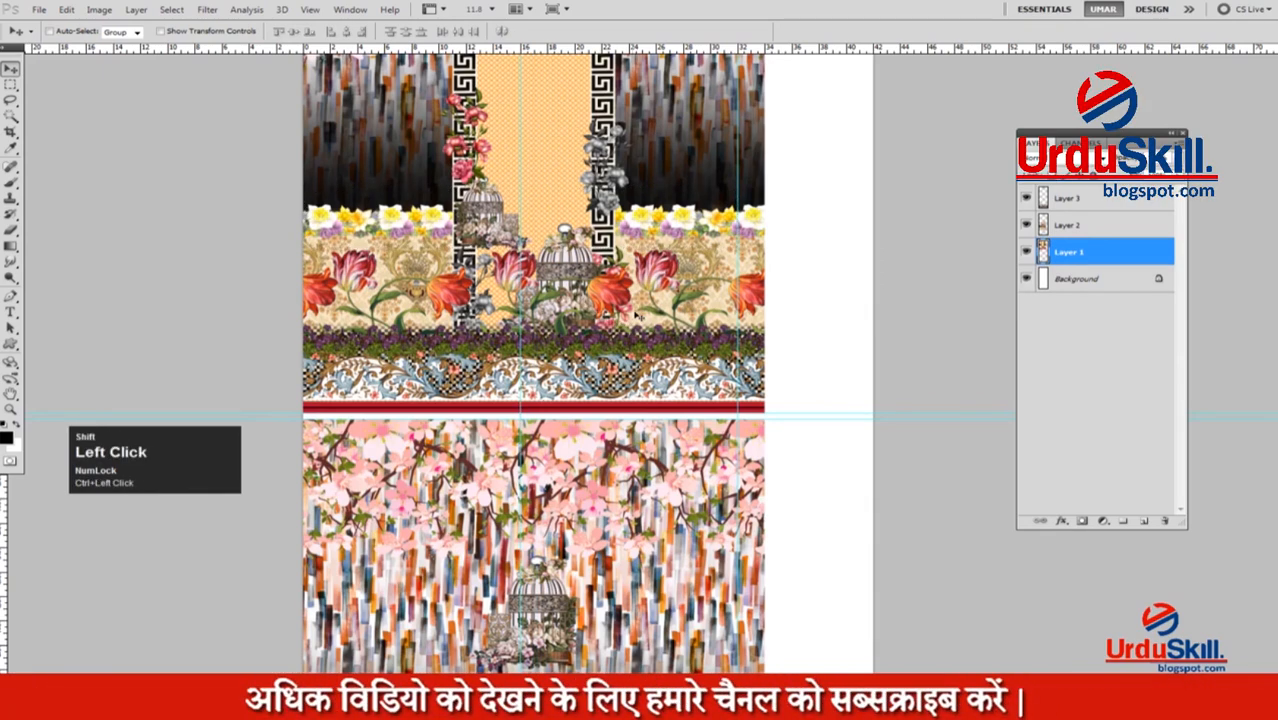
pyautogui.keyDown('shift'); pyautogui.click(628, 312); pyautogui.keyUp('shift')
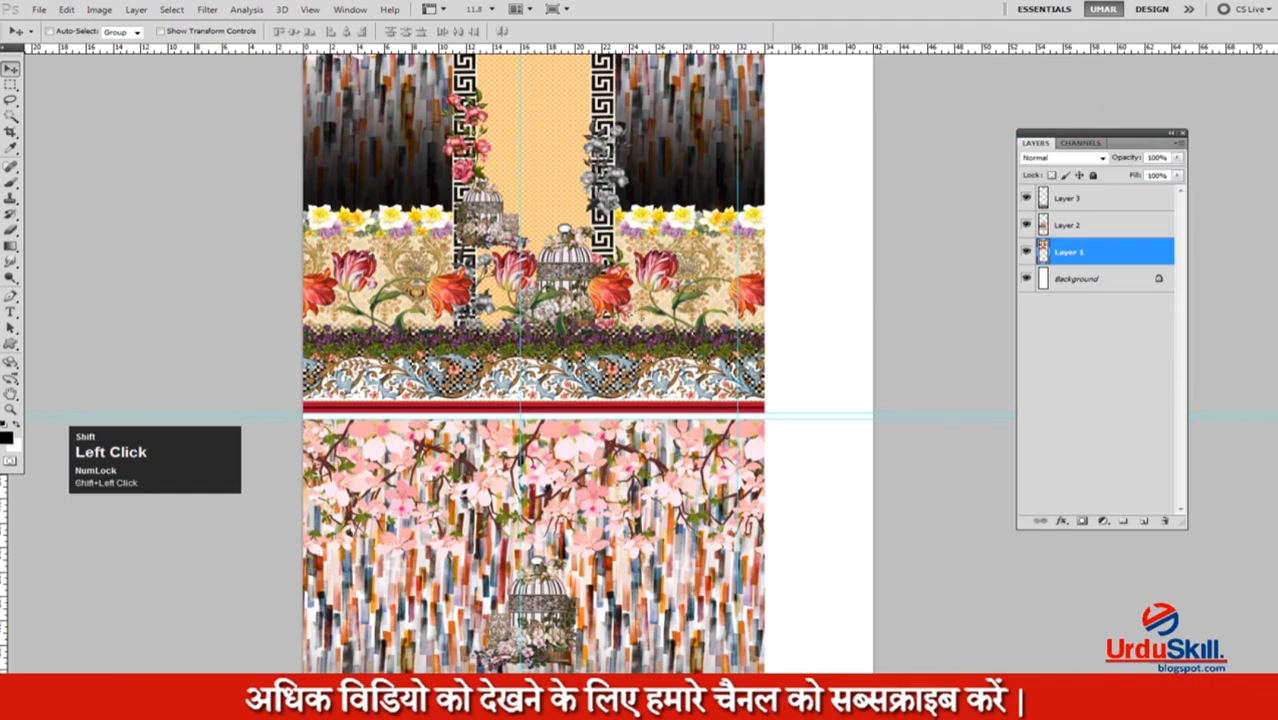
pyautogui.moveTo(628, 312); pyautogui.dragTo(608, 313)
pyautogui.hotkey('ctrl', 'a')
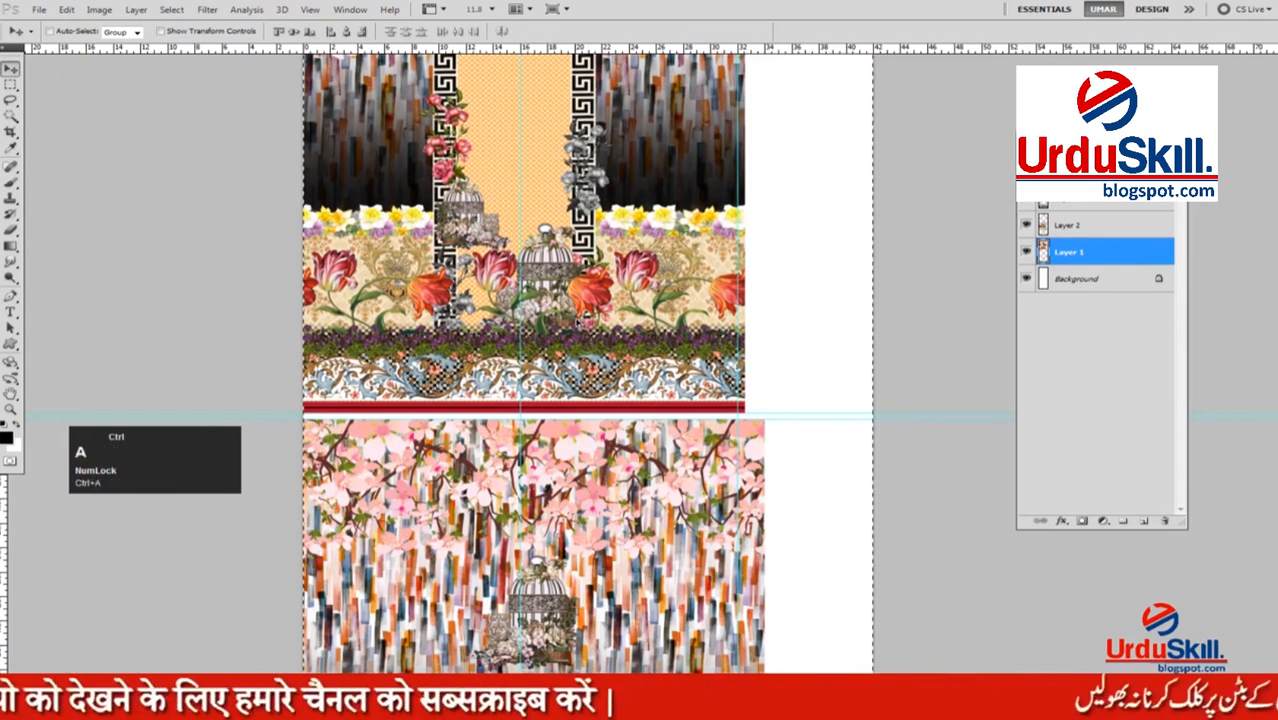
pyautogui.hotkey('alt', 'i')
pyautogui.press('p')
# Free Transform the neckline section and centre it horizontally on the middle guide at X 2400 px.
pyautogui.hotkey('ctrl', 't')
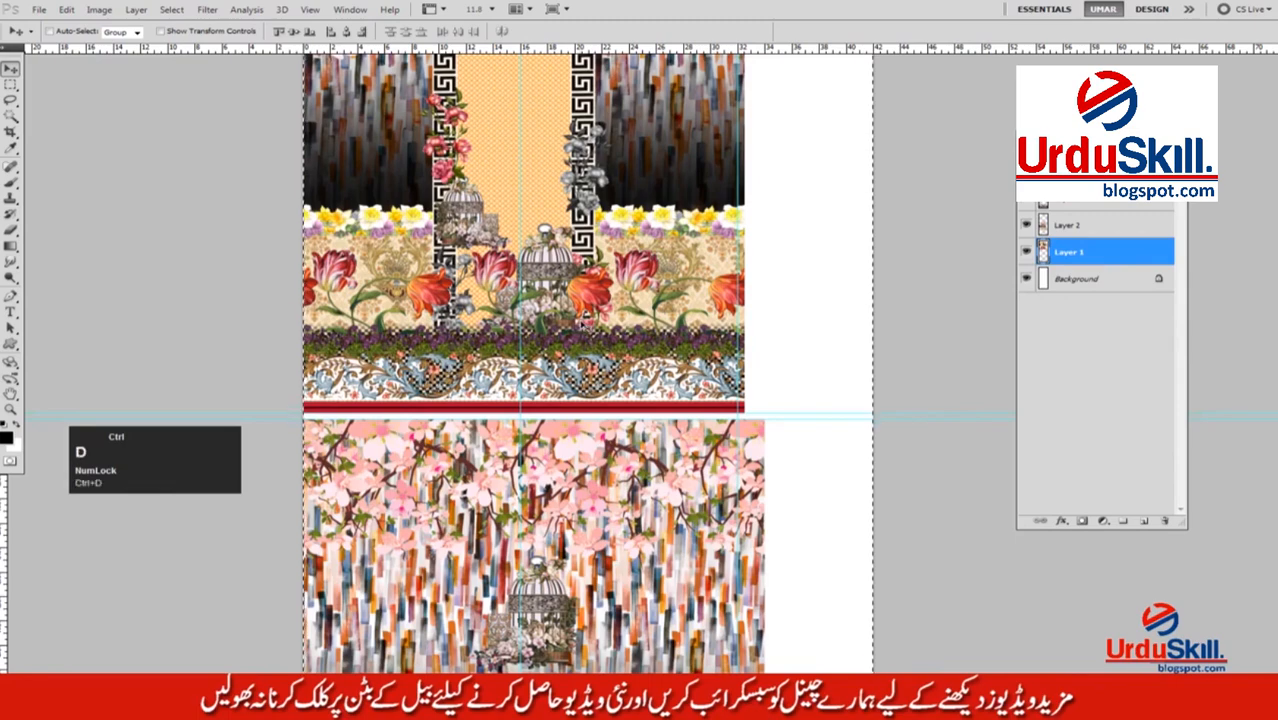
pyautogui.keyDown('shift'); pyautogui.click(600, 322); pyautogui.keyUp('shift')
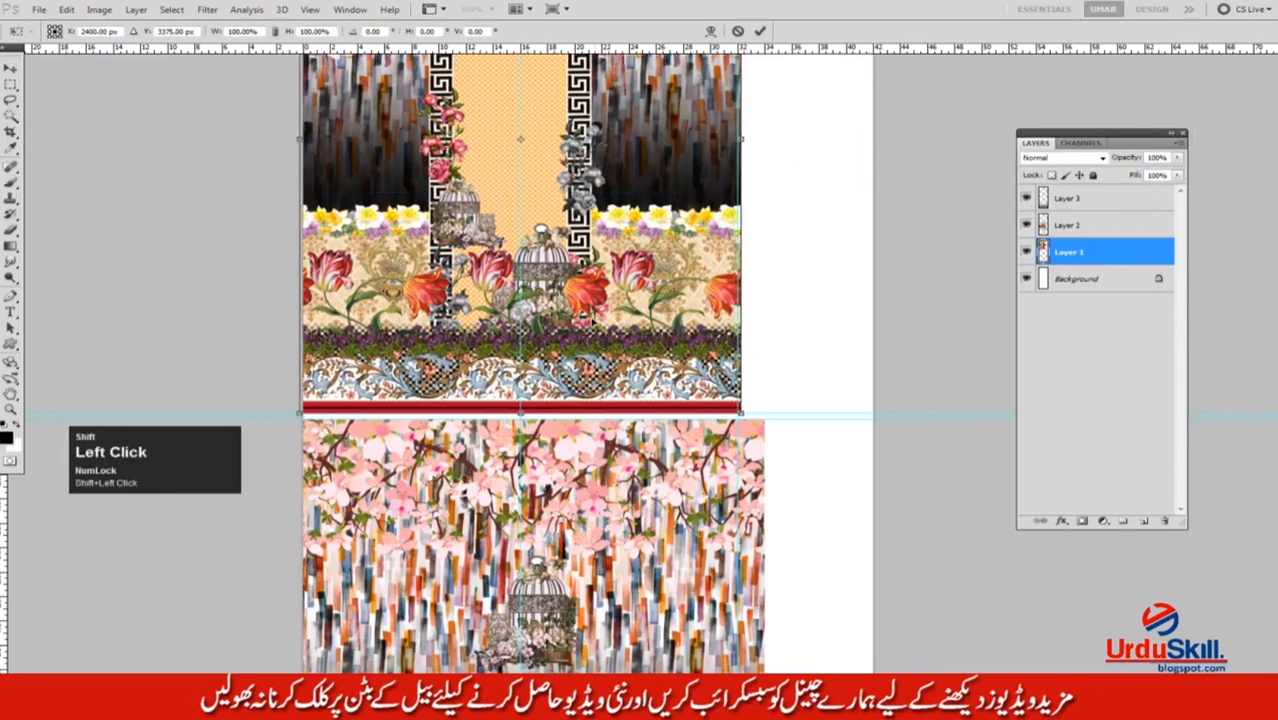
pyautogui.press('Return')
# Free Transform the middle blossom section on Layer 2 and move it left so its centre sits at X 2400 px.
pyautogui.moveTo(625, 416); pyautogui.dragTo(610, 273)
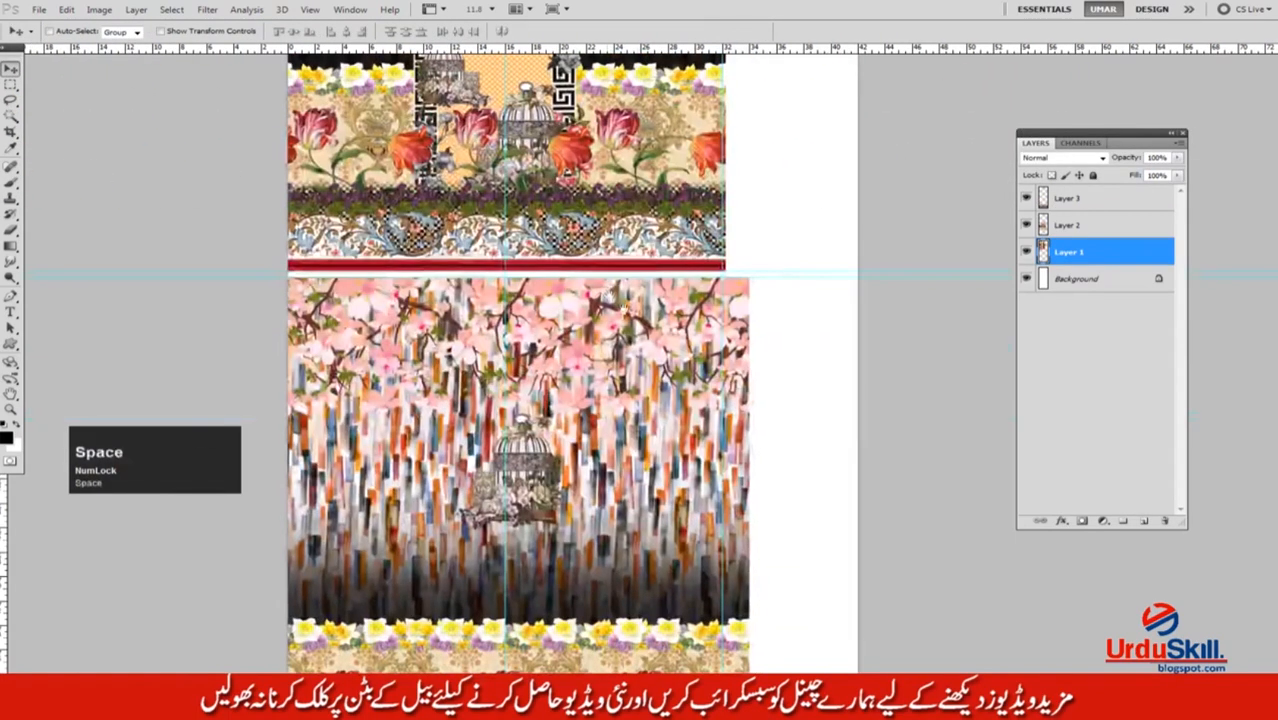
pyautogui.click(636, 345)
pyautogui.hotkey('ctrl', 't')
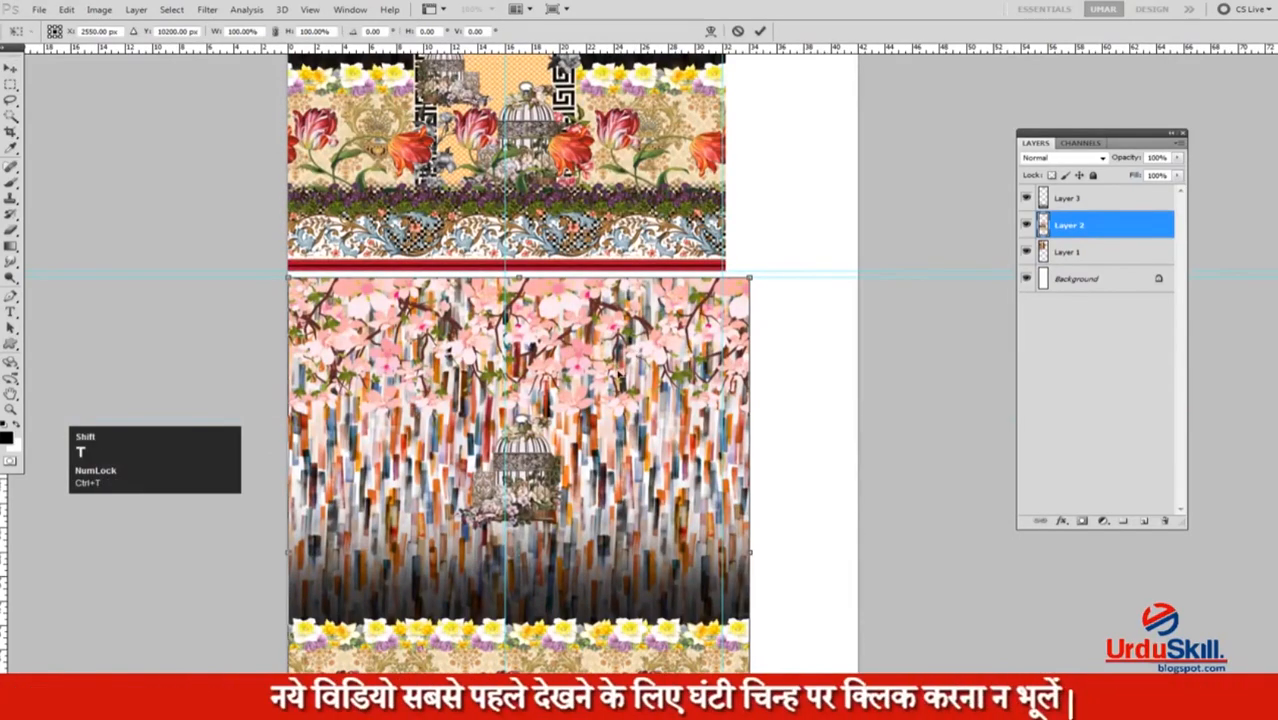
pyautogui.moveTo(613, 374); pyautogui.dragTo(603, 375)
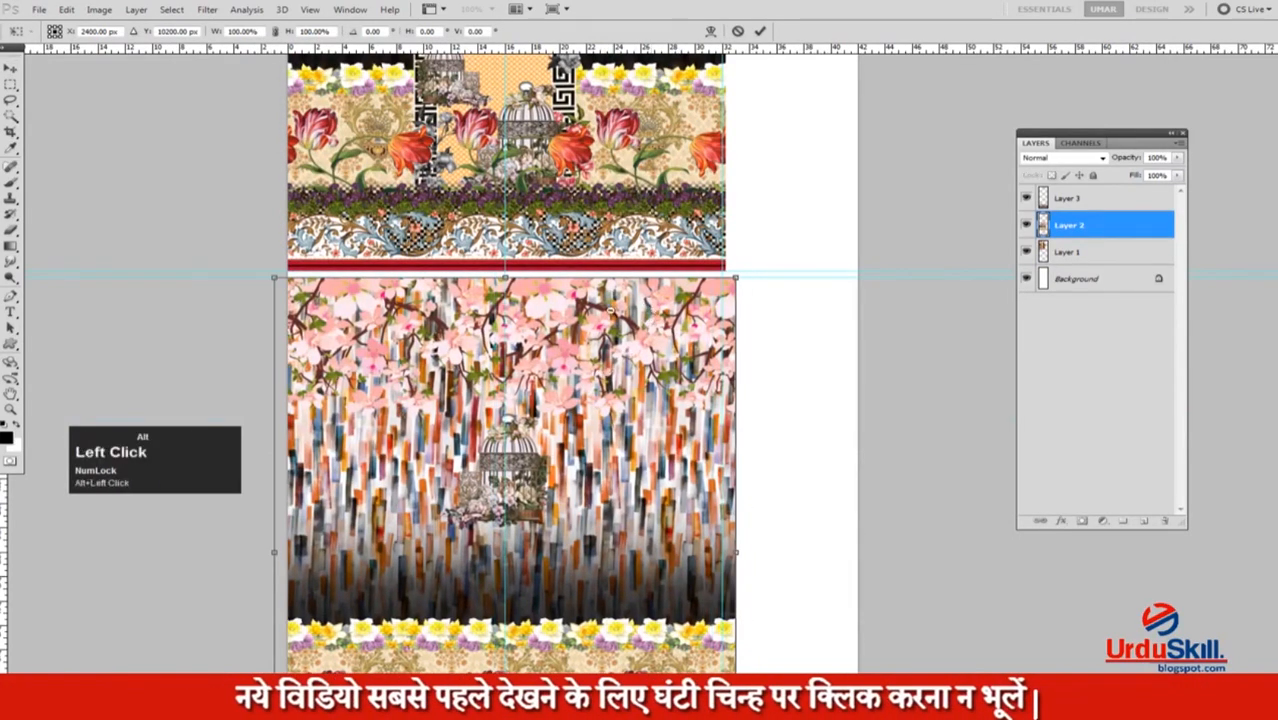
pyautogui.moveTo(610, 310); pyautogui.dragTo(570, 312)
pyautogui.press('Return')
# Select the strip right of the guide beside the upper two sections and clear their overhang on Layer 2 and Layer 1.
pyautogui.moveTo(652, 318); pyautogui.dragTo(635, 321)
pyautogui.moveTo(690, 268); pyautogui.dragTo(622, 325)
pyautogui.press('m')
pyautogui.moveTo(637, 573); pyautogui.dragTo(636, 633)
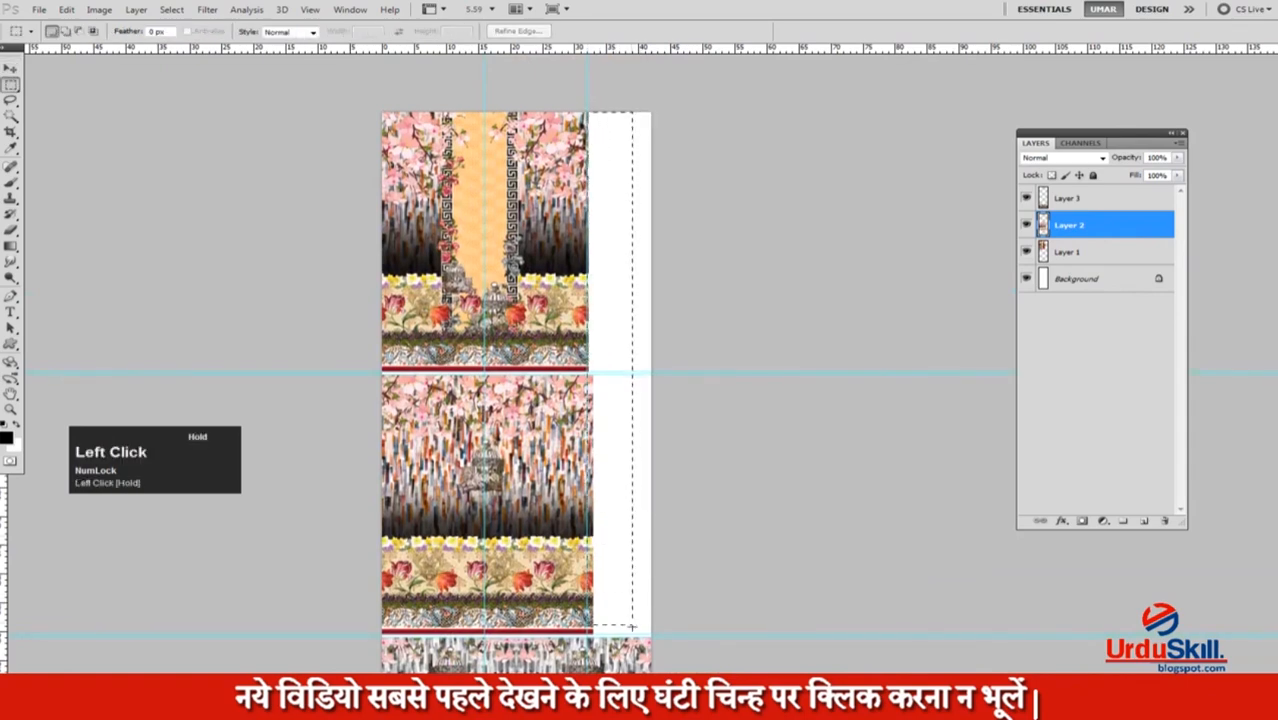
pyautogui.click(1058, 253)
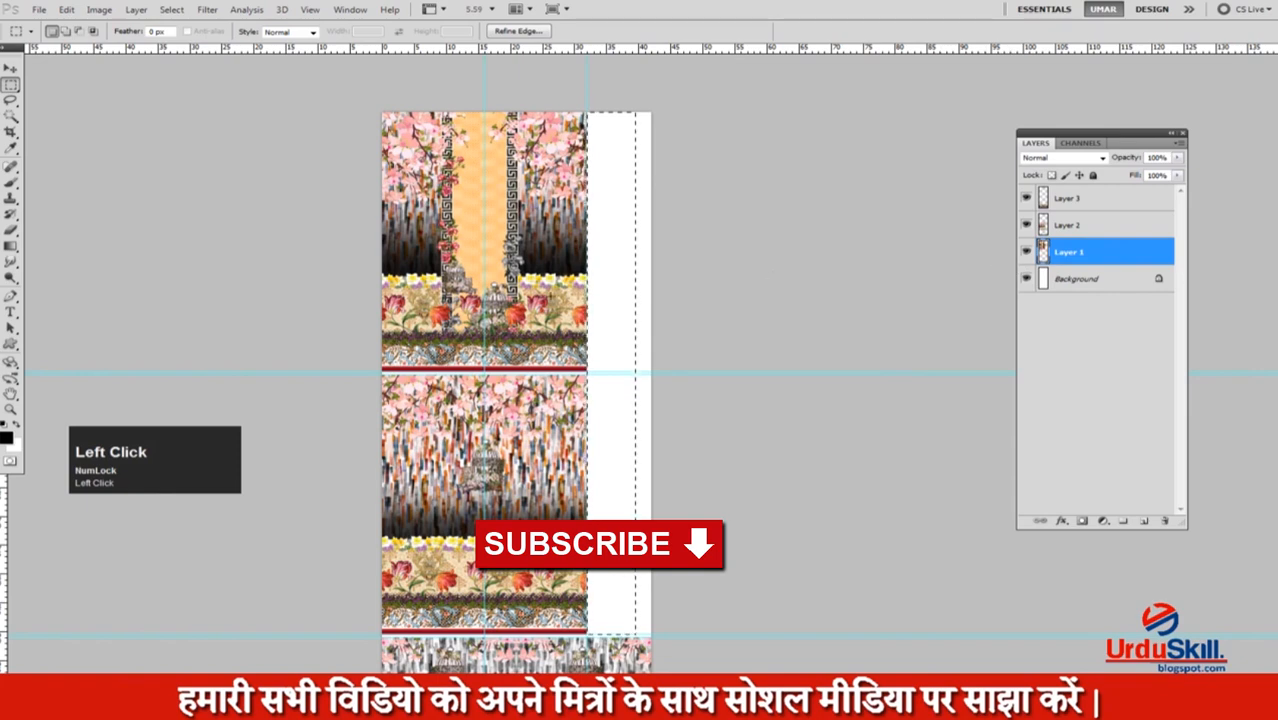
# Make the bottom section's layer, Layer 3, active and toggle its visibility to check what it contains.
pyautogui.press('space')
pyautogui.moveTo(654, 436); pyautogui.dragTo(619, 342)
pyautogui.moveTo(590, 456); pyautogui.dragTo(616, 375)
pyautogui.moveTo(594, 520); pyautogui.dragTo(646, 426)
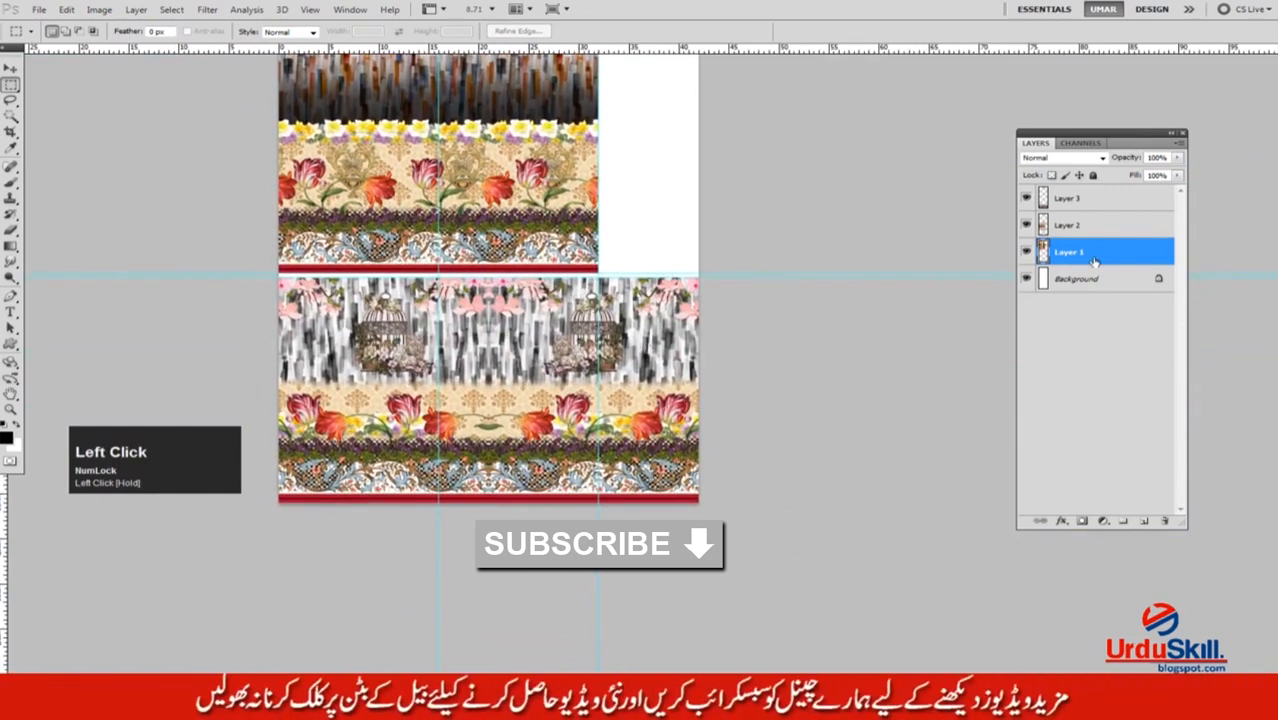
pyautogui.click(1068, 198)
pyautogui.click(1026, 198)
pyautogui.click(1026, 198)
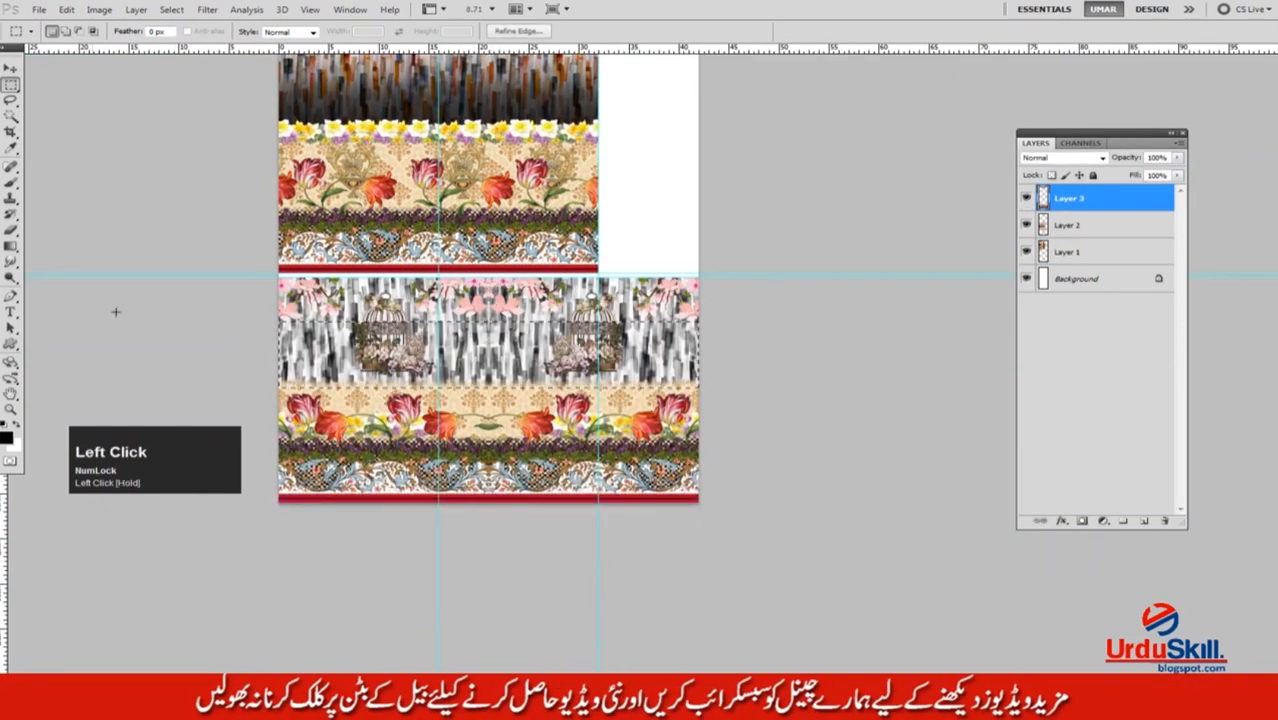
# Add a vertical guide through the bottom section's centre, clear the half right of it on Layer 3 and shift the remaining half over.
pyautogui.moveTo(4, 490); pyautogui.dragTo(489, 274)
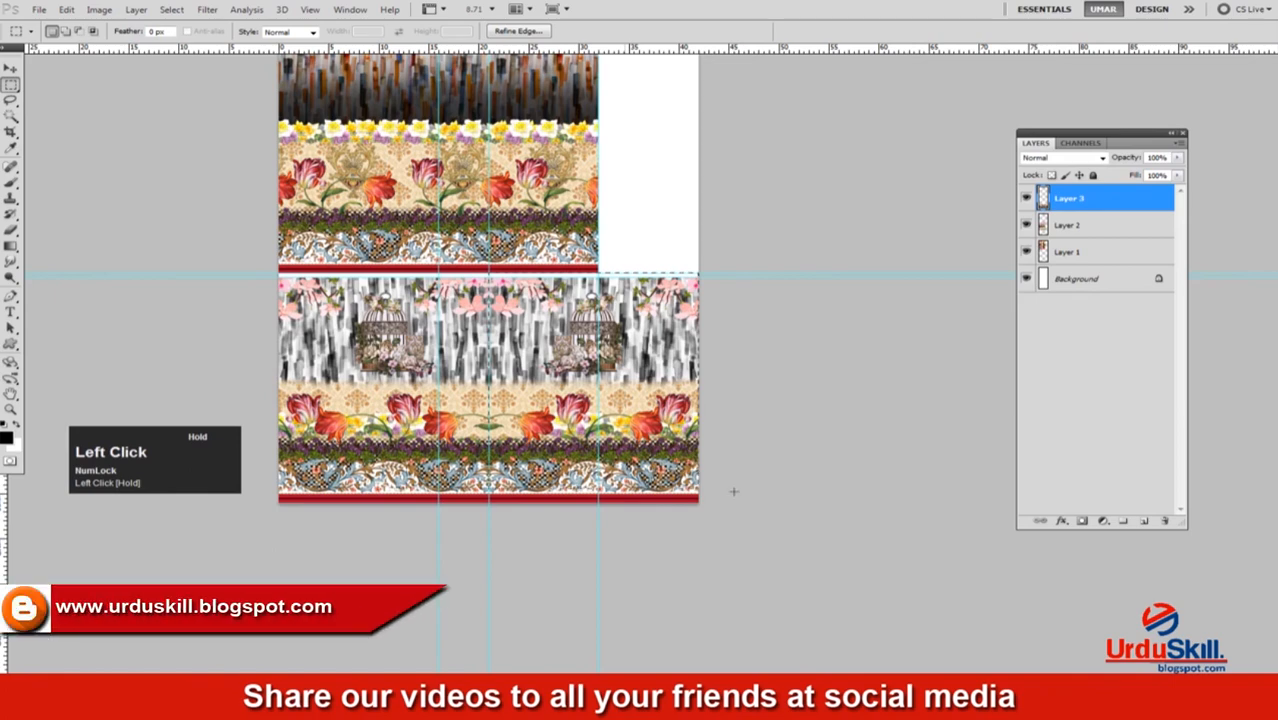
pyautogui.press('v')
pyautogui.moveTo(343, 376); pyautogui.dragTo(558, 376)
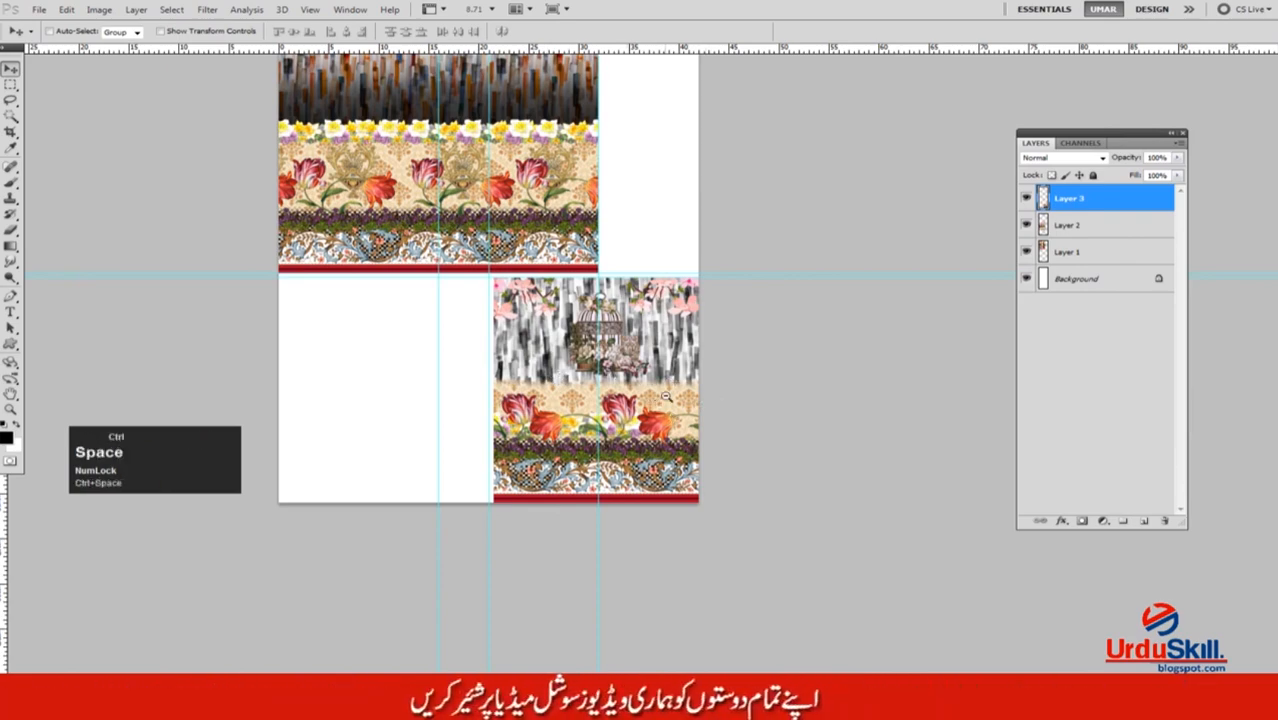
# Move the half-width sleeve piece up beside the middle section, its left edge on the 32 in guide and its bottom edges aligned.
pyautogui.moveTo(666, 396); pyautogui.dragTo(690, 396)
pyautogui.moveTo(594, 294); pyautogui.dragTo(634, 428)
pyautogui.moveTo(643, 307); pyautogui.dragTo(605, 307)
pyautogui.moveTo(605, 330); pyautogui.dragTo(553, 340)
pyautogui.moveTo(590, 520); pyautogui.dragTo(590, 512)
pyautogui.moveTo(579, 607); pyautogui.dragTo(754, 211)
pyautogui.moveTo(648, 191); pyautogui.dragTo(544, 409)
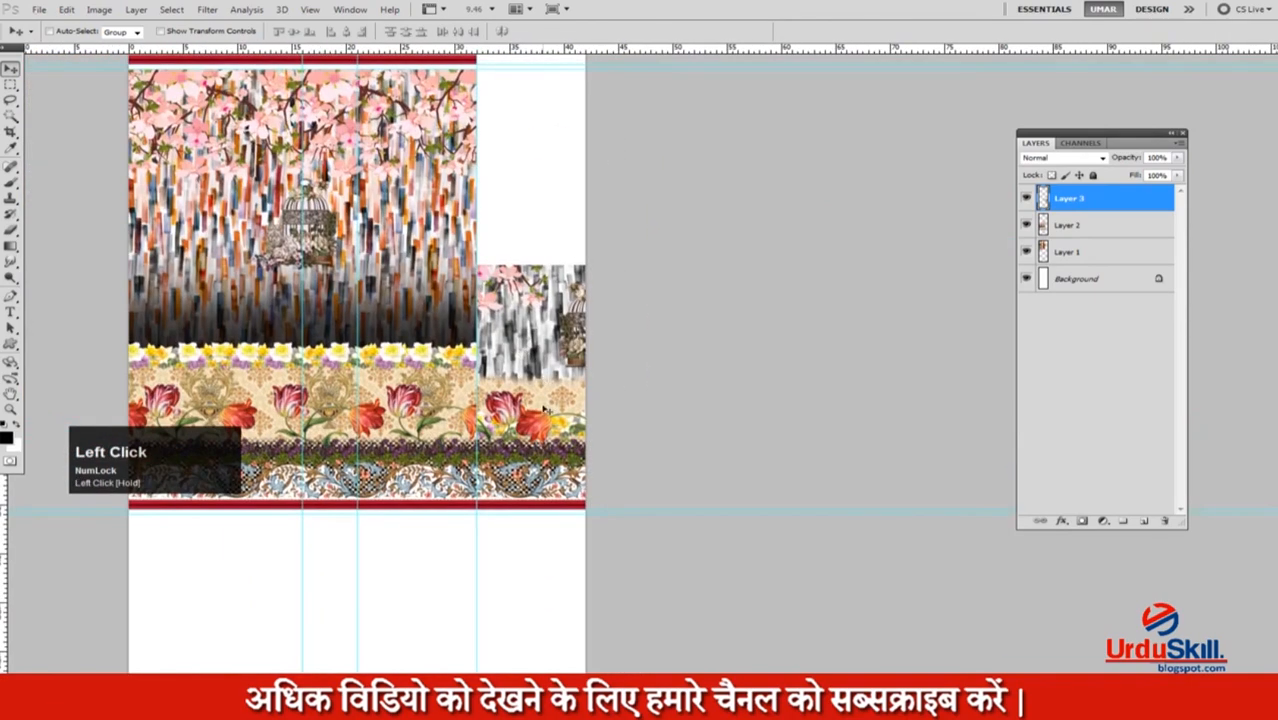
# Try fitting a vertically flipped copy of the sleeve piece above the original beside the middle section, then undo it.
pyautogui.moveTo(549, 467); pyautogui.dragTo(535, 254)
pyautogui.hotkey('shift', 'F4')
pyautogui.press('space')
pyautogui.moveTo(540, 115); pyautogui.dragTo(537, 292)
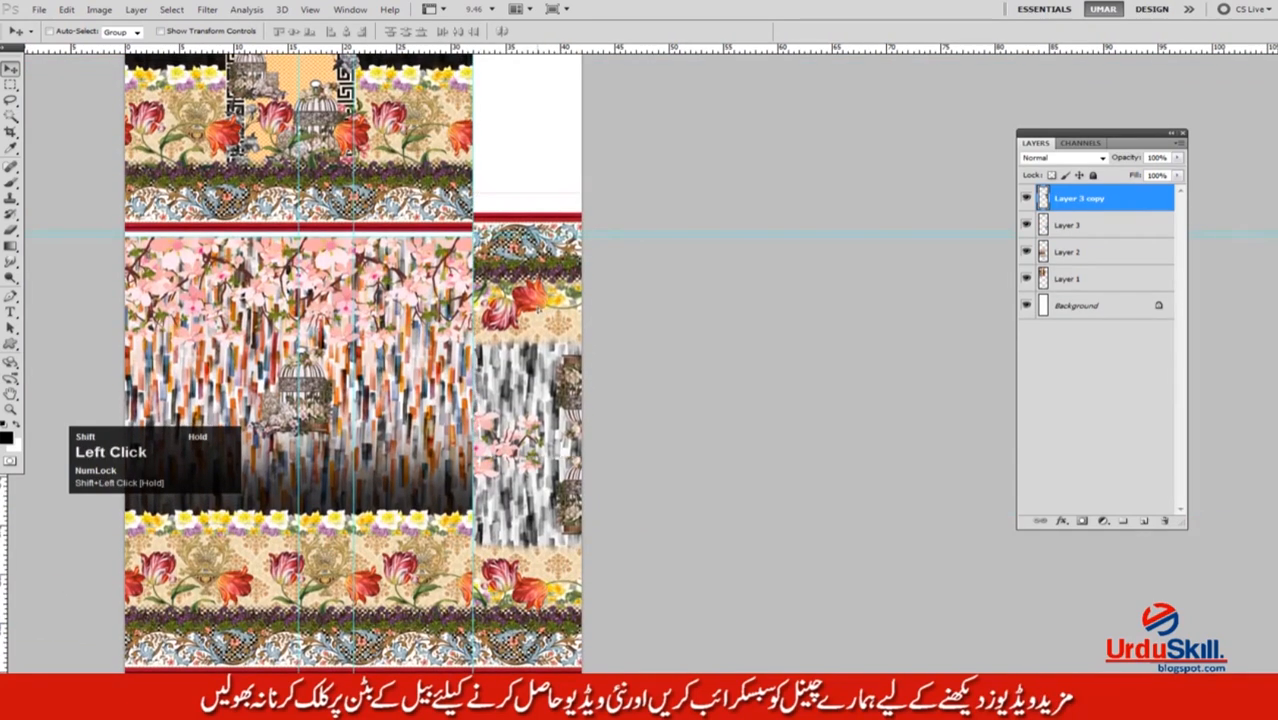
pyautogui.moveTo(542, 324); pyautogui.dragTo(542, 329)
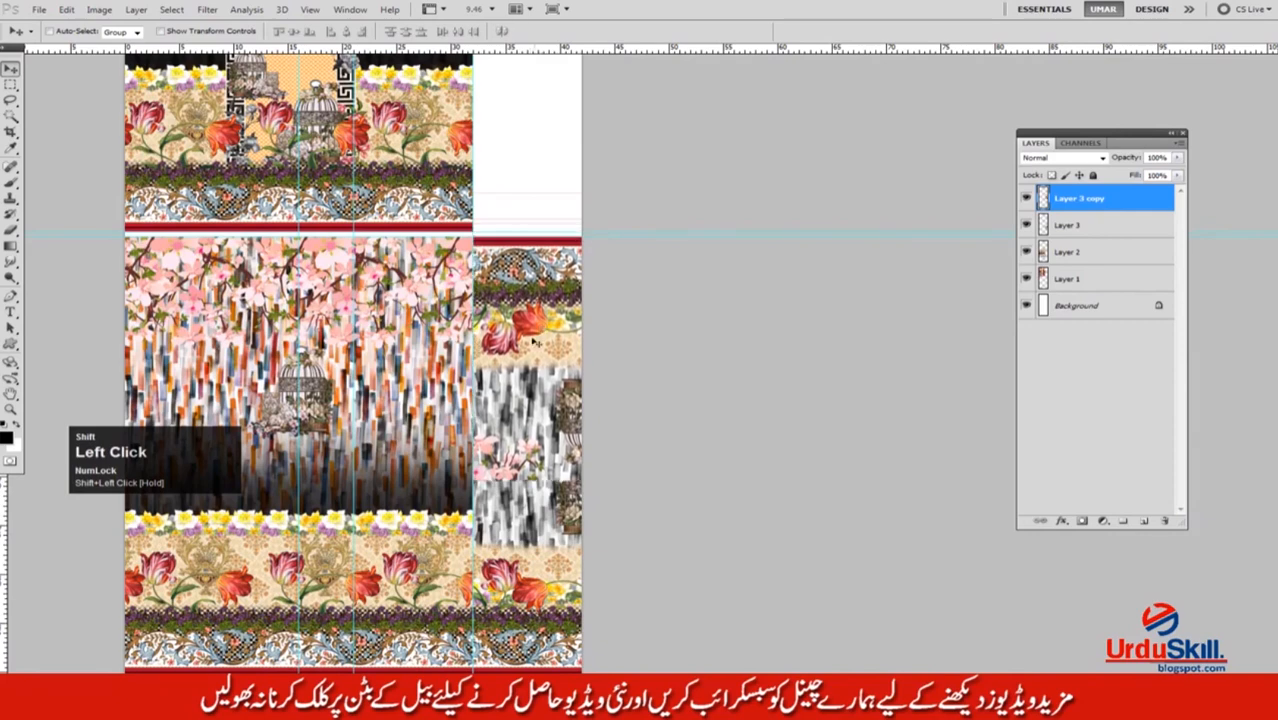
pyautogui.press('space')
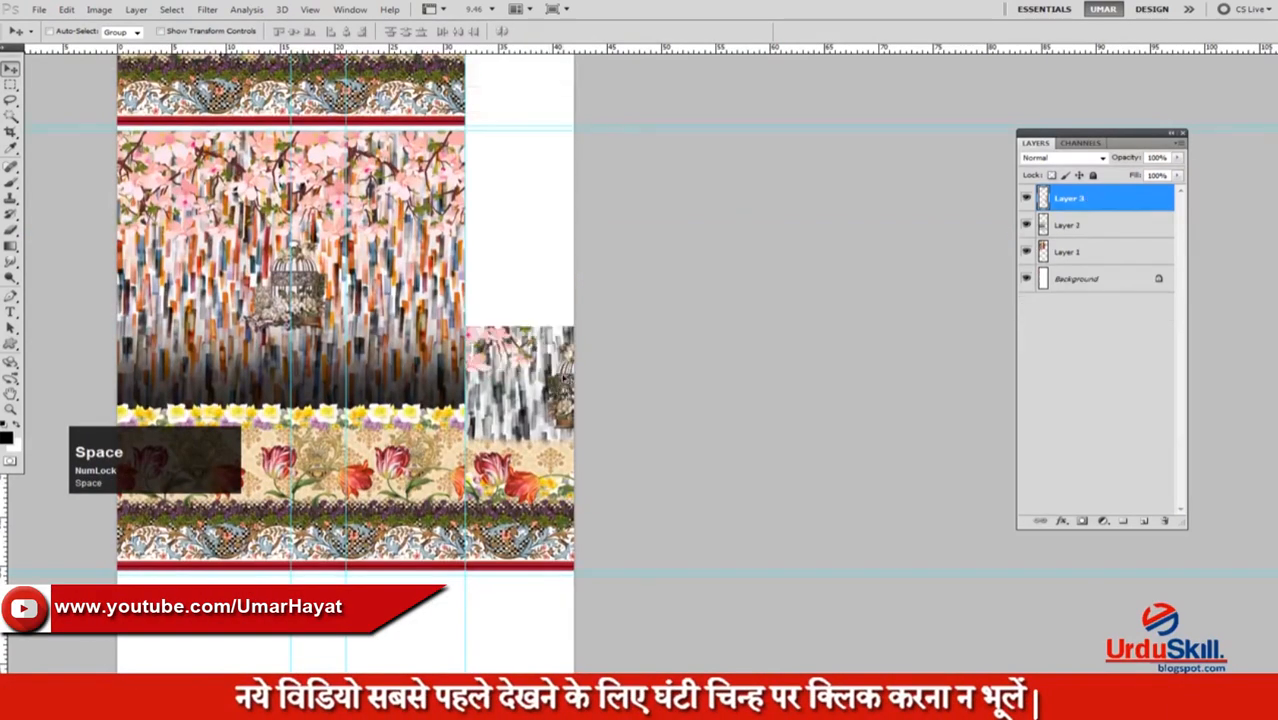
# Add a horizontal guide at half the middle section's height, using a marquee over the strip beside it as reference.
pyautogui.press('m')
pyautogui.moveTo(507, 131); pyautogui.dragTo(529, 167)
pyautogui.moveTo(581, 571); pyautogui.dragTo(581, 576)
pyautogui.keyDown('alt'); pyautogui.moveTo(501, 613); pyautogui.dragTo(720, 570); pyautogui.keyUp('alt')
pyautogui.moveTo(720, 49); pyautogui.dragTo(593, 350)
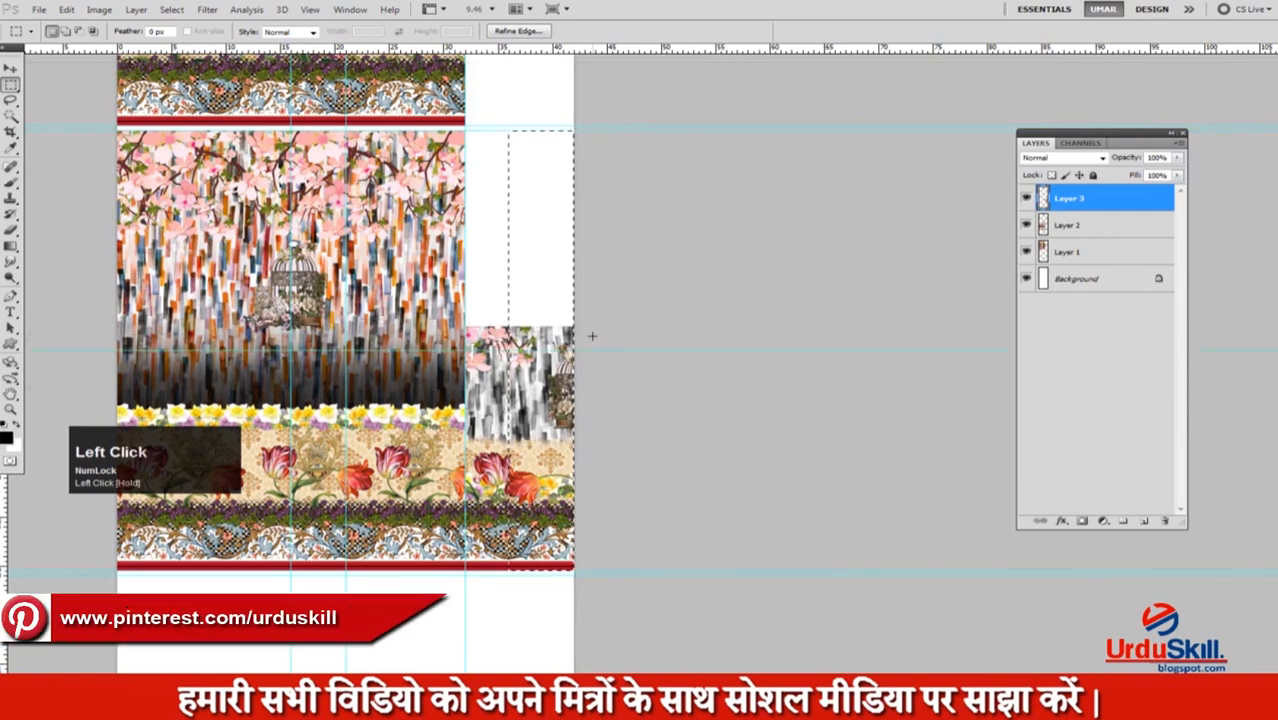
pyautogui.hotkey('ctrl', 'd')
# Clear the part of the Layer 3 sleeve piece that lies above the new horizontal guide and deselect.
pyautogui.moveTo(466, 292); pyautogui.dragTo(668, 352)
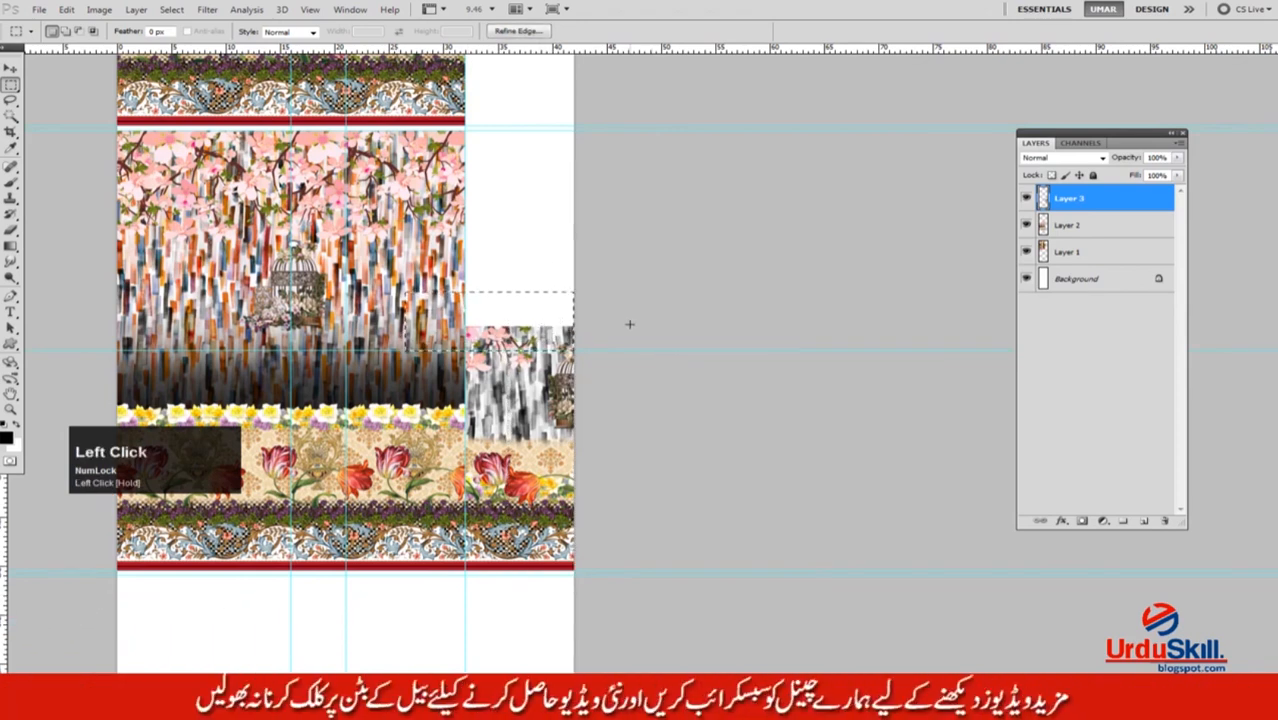
pyautogui.press('Delete')
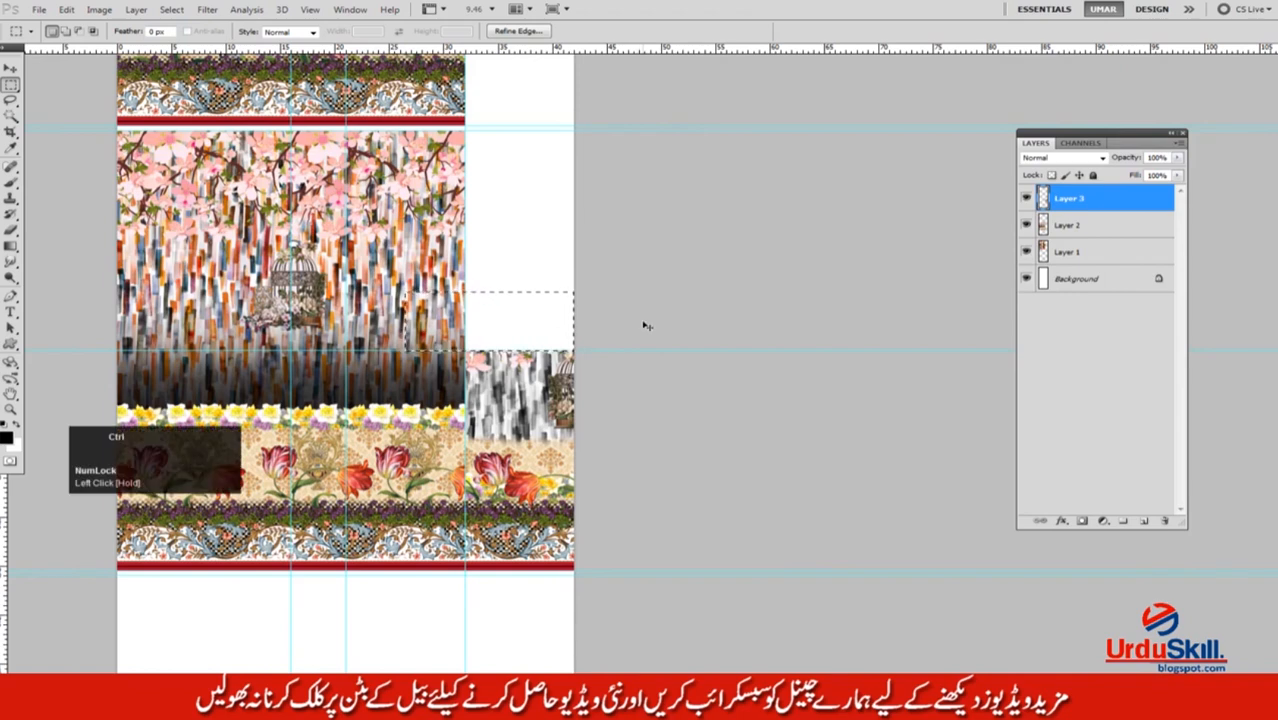
pyautogui.hotkey('ctrl', 'd')
# Make a vertically flipped copy of the sleeve piece above the horizontal guide and merge it into Layer 3.
pyautogui.press('v')
pyautogui.moveTo(508, 526); pyautogui.dragTo(508, 305)
pyautogui.press('F4')
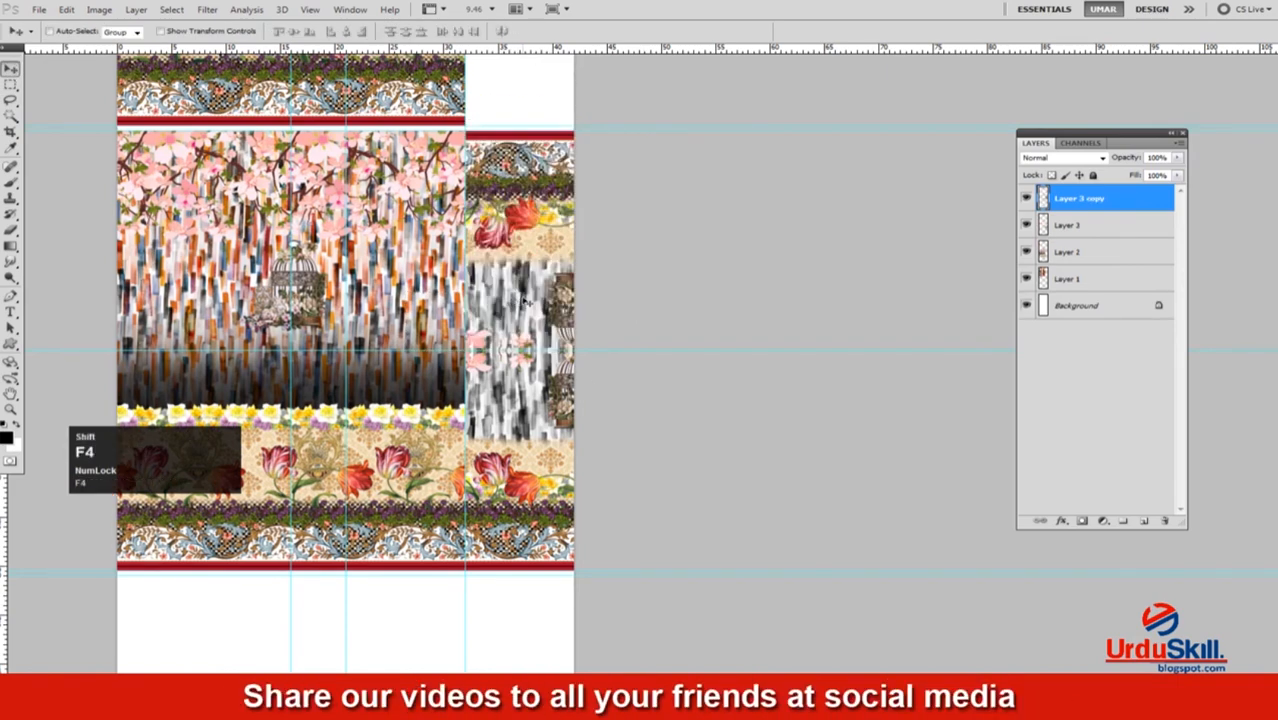
pyautogui.moveTo(541, 234); pyautogui.dragTo(537, 309)
pyautogui.hotkey('ctrl', 'e')
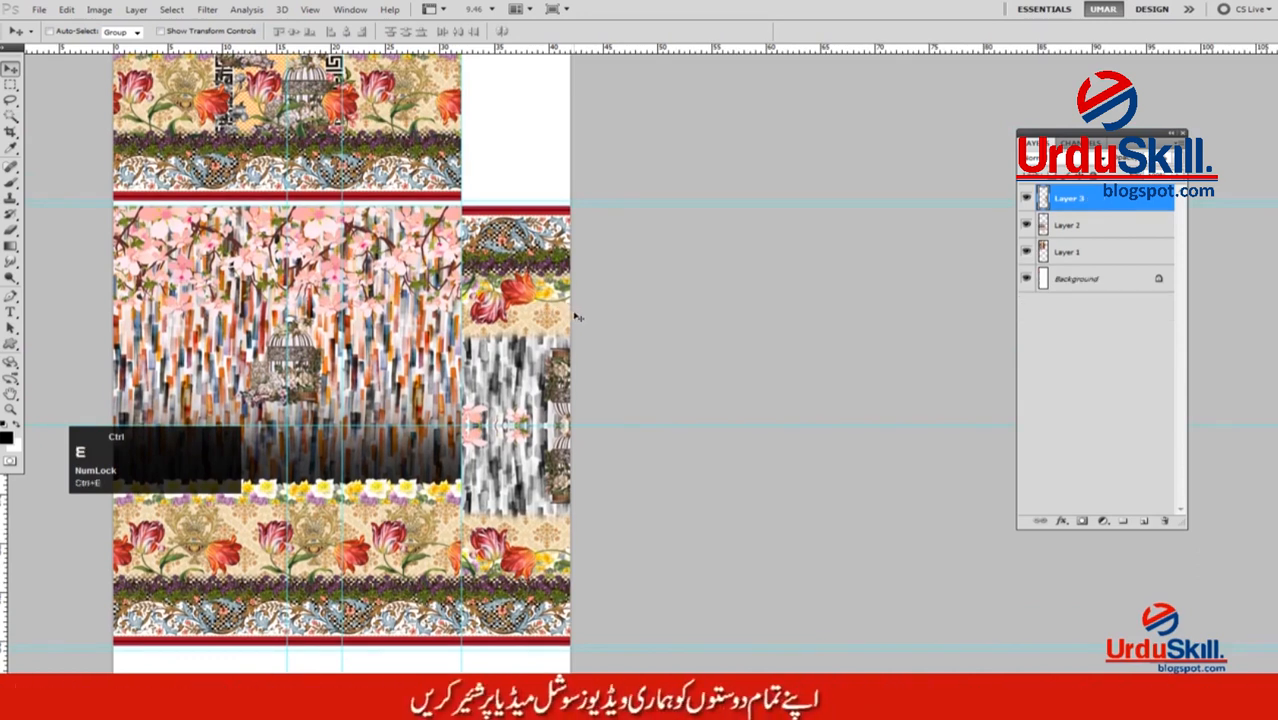
# Duplicate the merged sleeve strip upward into the blank space beside the neckline section and check its alignment.
pyautogui.moveTo(563, 496); pyautogui.dragTo(550, 56)
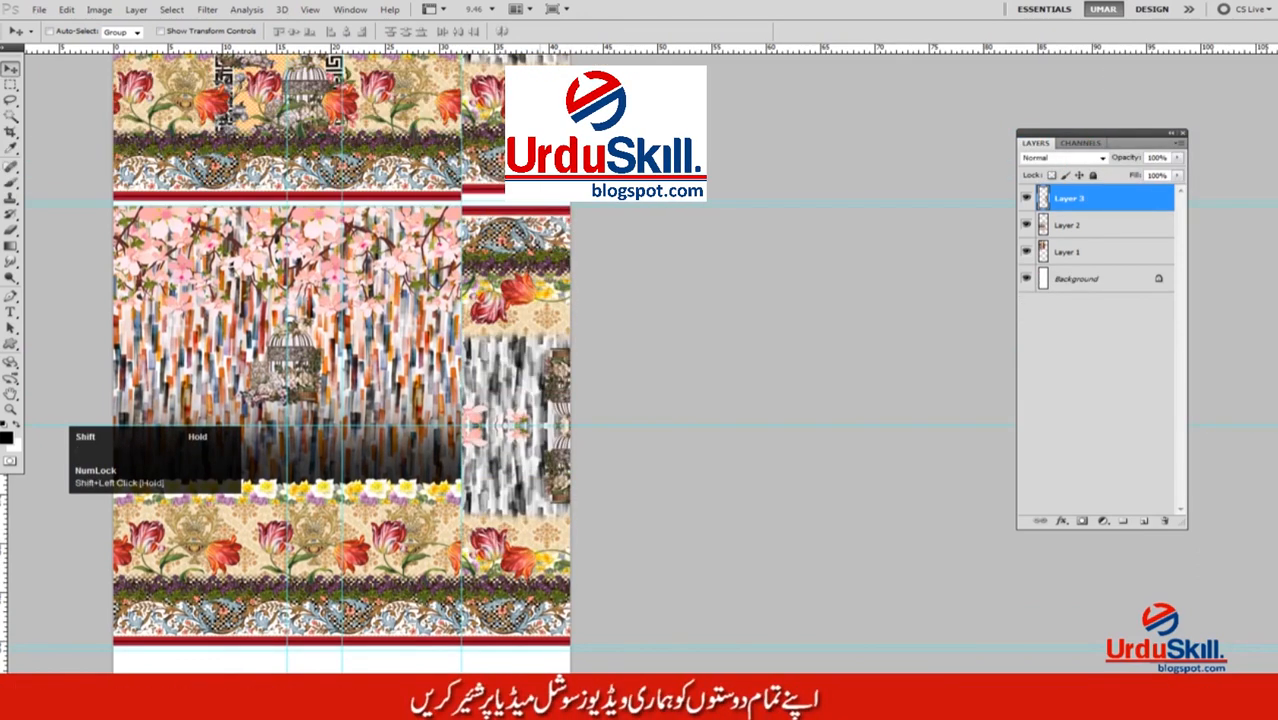
pyautogui.keyDown('alt'); pyautogui.click(497, 277); pyautogui.keyUp('alt')
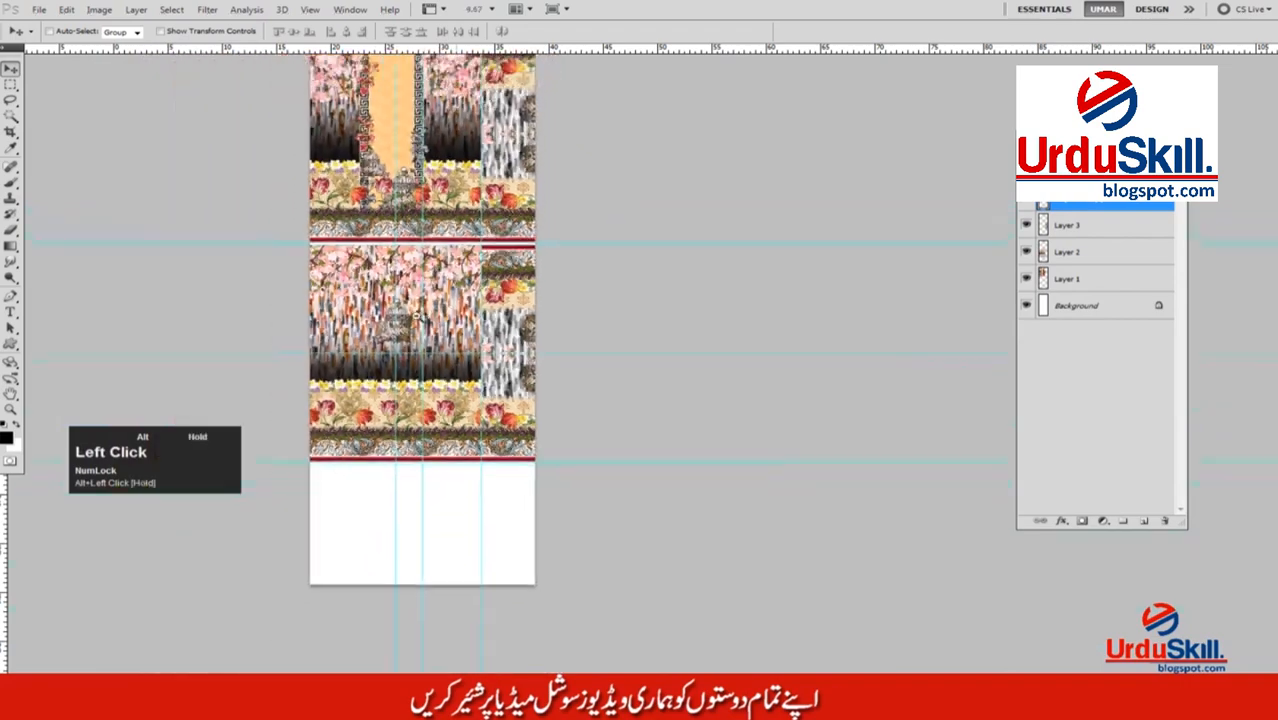
pyautogui.moveTo(523, 190); pyautogui.dragTo(511, 259)
pyautogui.keyDown('ctrl'); pyautogui.click(497, 140); pyautogui.keyUp('ctrl')
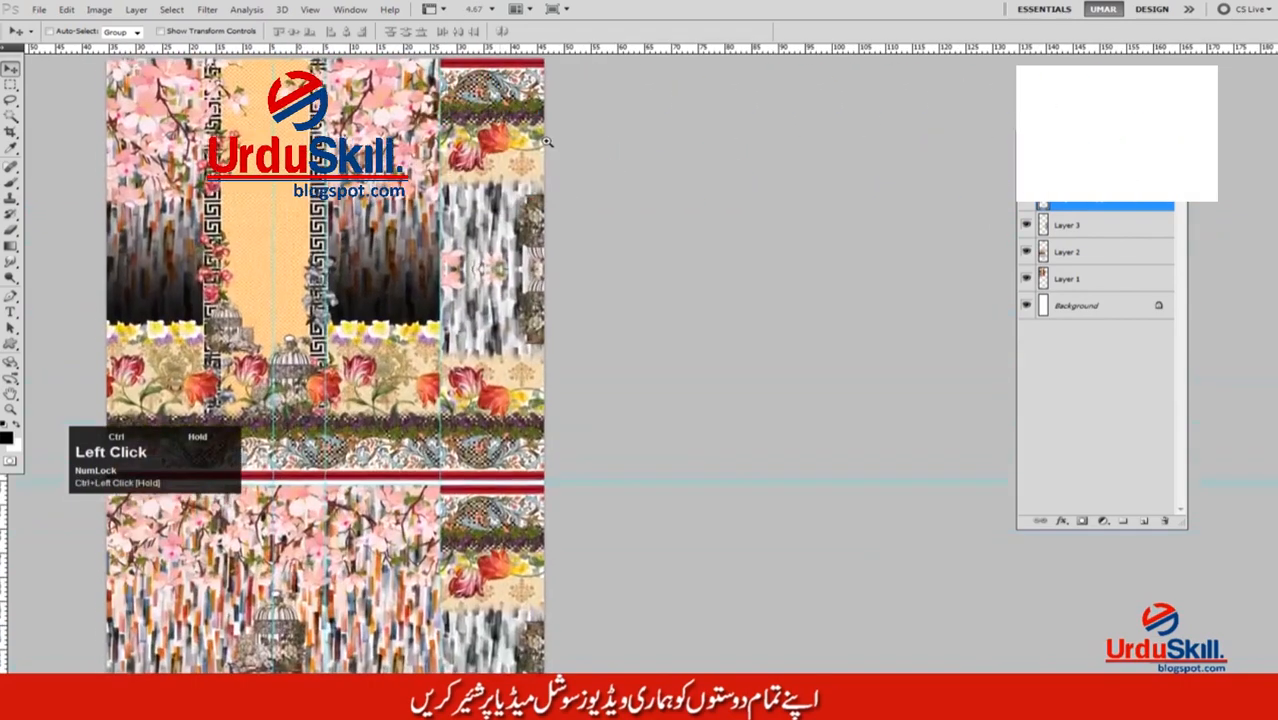
pyautogui.moveTo(546, 135)
pyautogui.mouseDown()
pyautogui.moveTo(500, 213)
pyautogui.moveTo(533, 146)
pyautogui.mouseUp()
pyautogui.keyDown('alt'); pyautogui.click(530, 276); pyautogui.keyUp('alt')
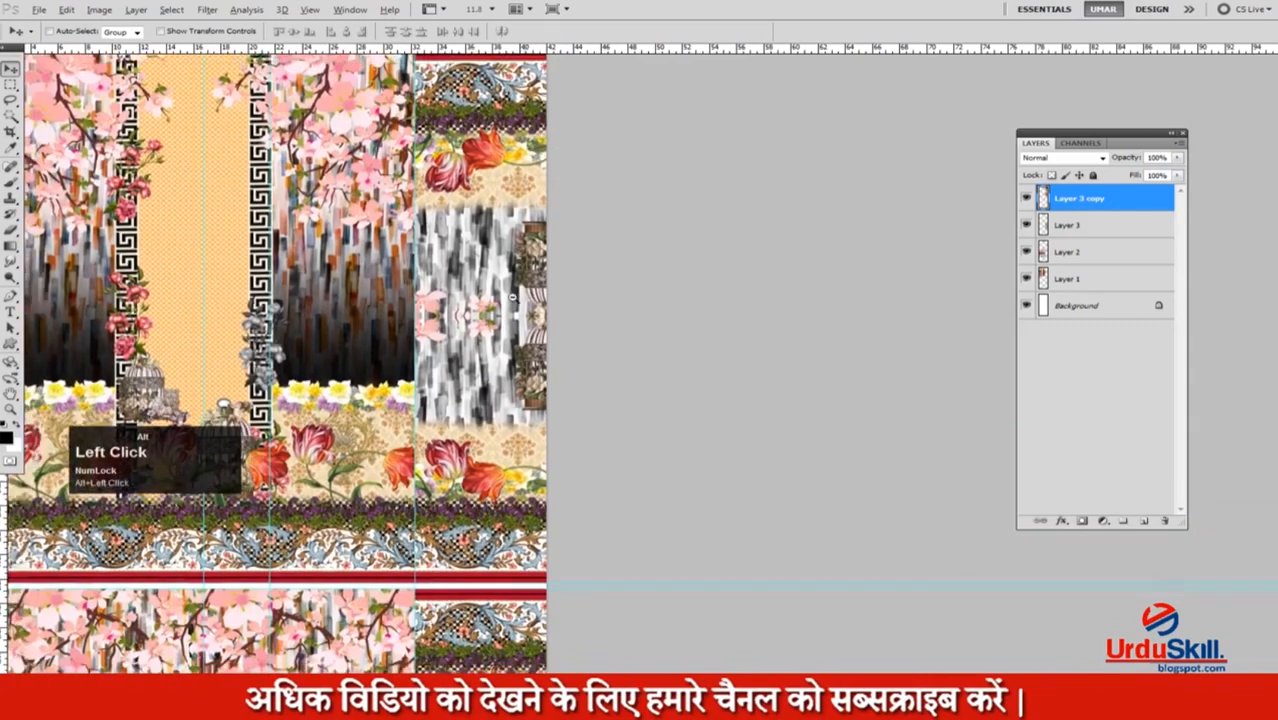
pyautogui.moveTo(516, 380); pyautogui.dragTo(520, 299)
pyautogui.keyDown('alt'); pyautogui.click(520, 299); pyautogui.keyUp('alt')
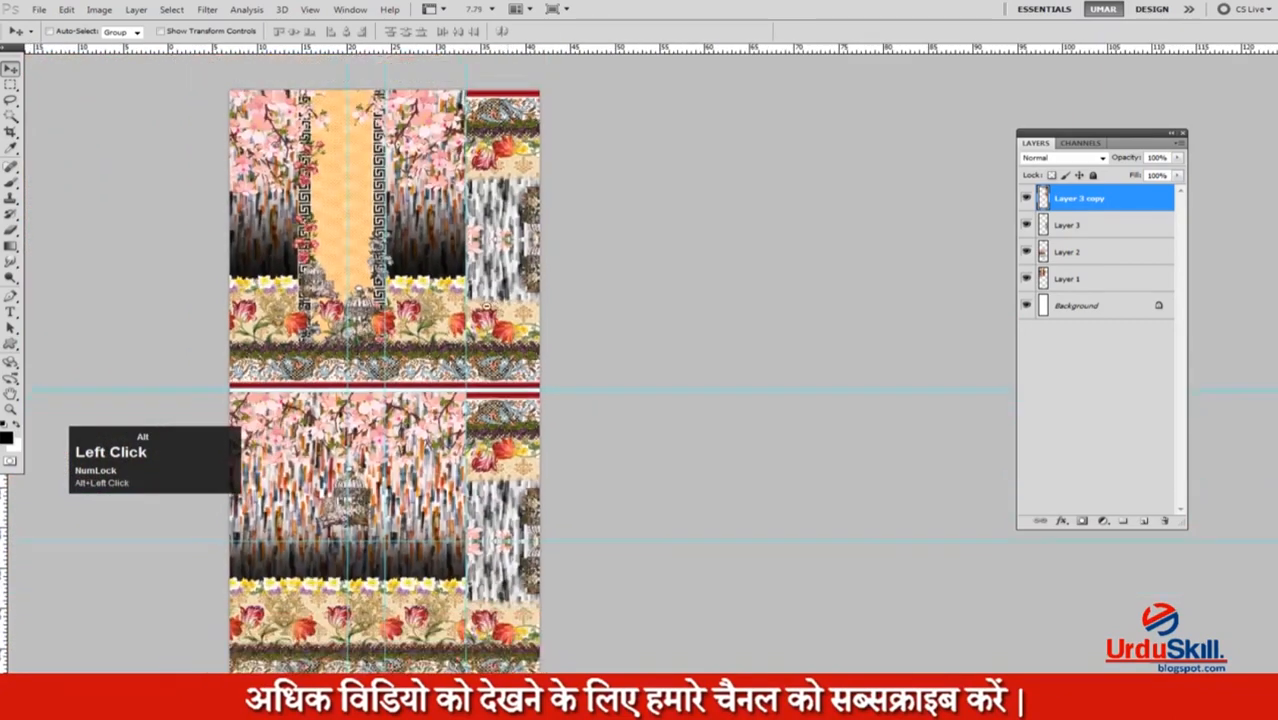
pyautogui.moveTo(504, 385); pyautogui.dragTo(501, 352)
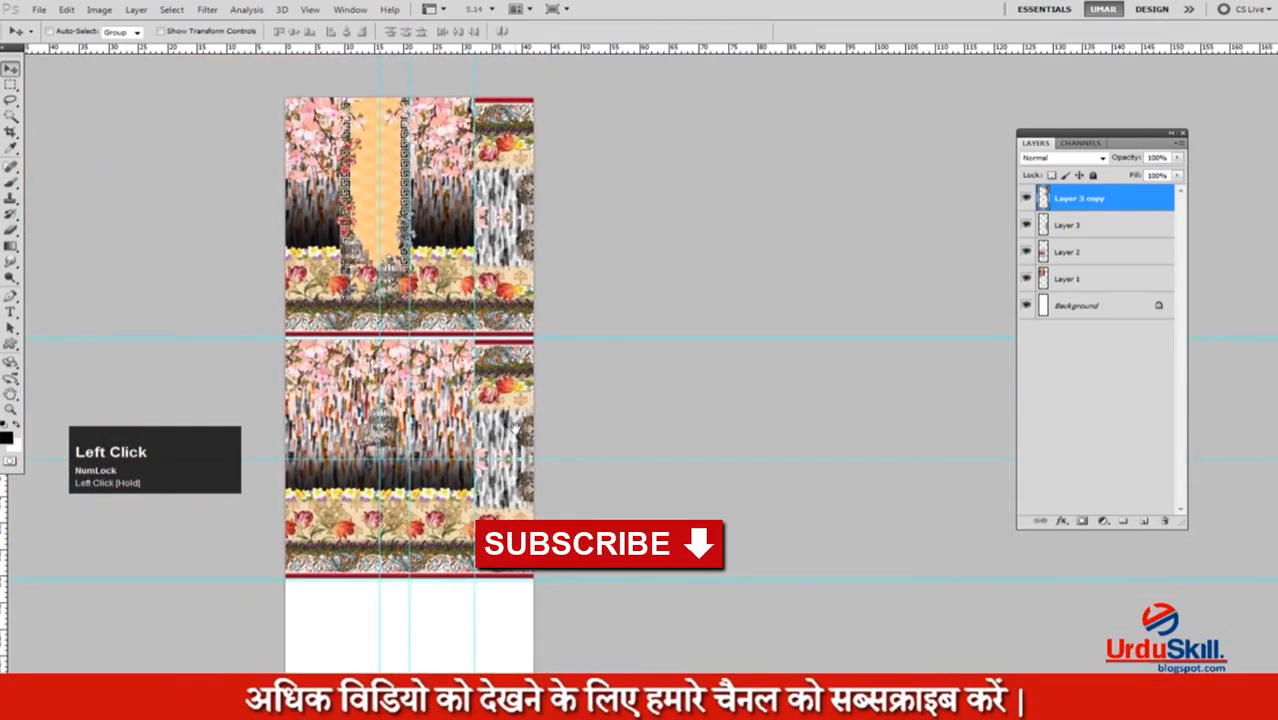
pyautogui.keyDown('ctrl'); pyautogui.click(505, 540); pyautogui.keyUp('ctrl')
pyautogui.moveTo(521, 505); pyautogui.dragTo(521, 463)
pyautogui.keyDown('alt'); pyautogui.click(534, 388); pyautogui.keyUp('alt')
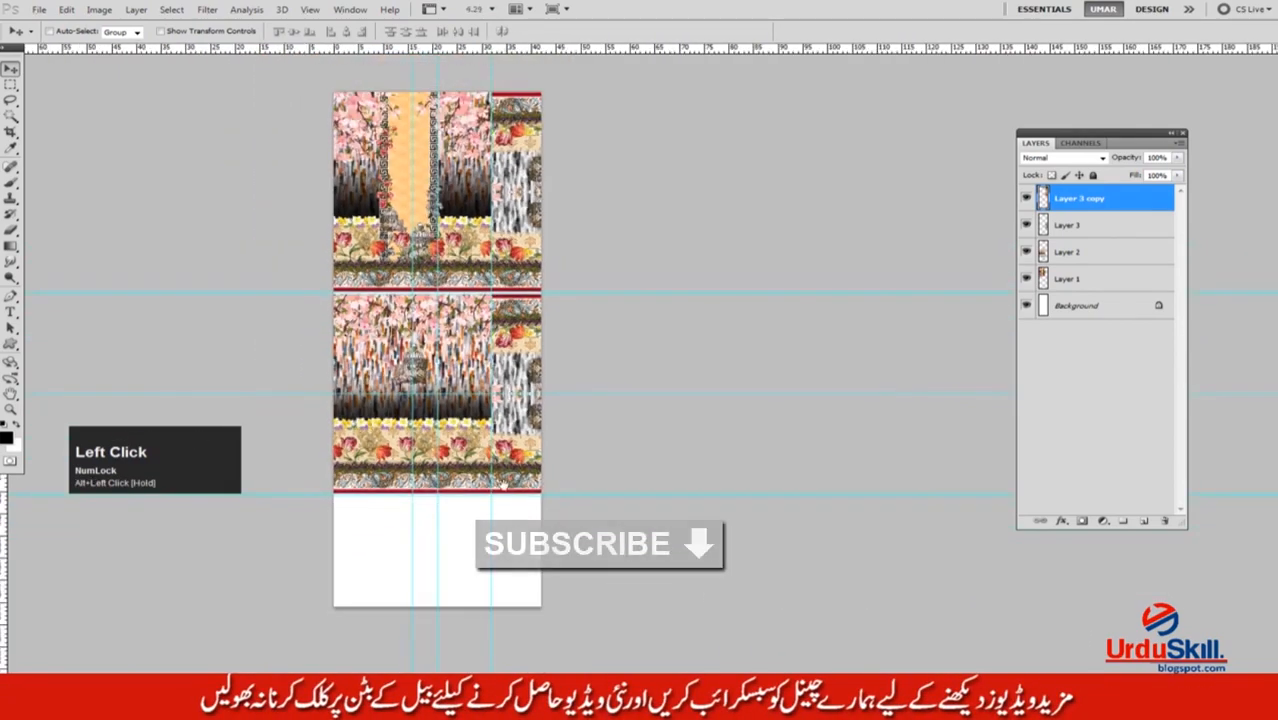
# Marquee the blank canvas area below the middle section, from the left edge to the first vertical guide.
pyautogui.press('m')
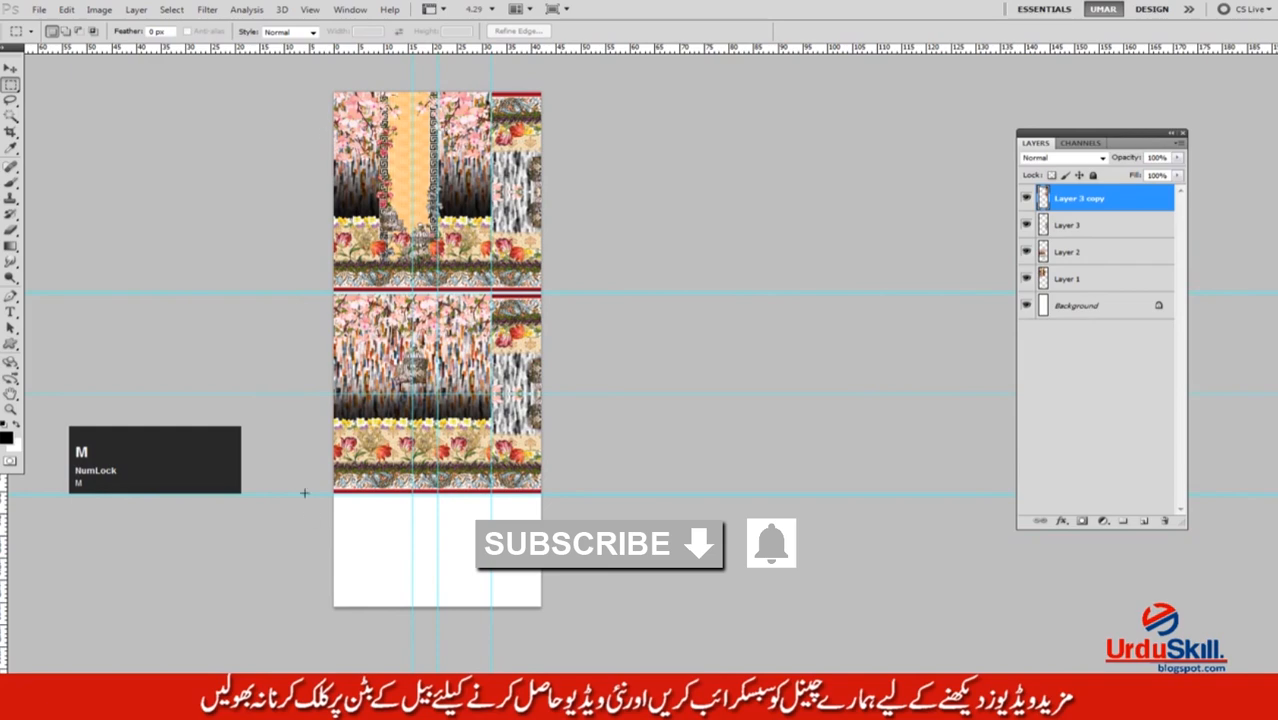
pyautogui.moveTo(304, 493); pyautogui.dragTo(430, 612)
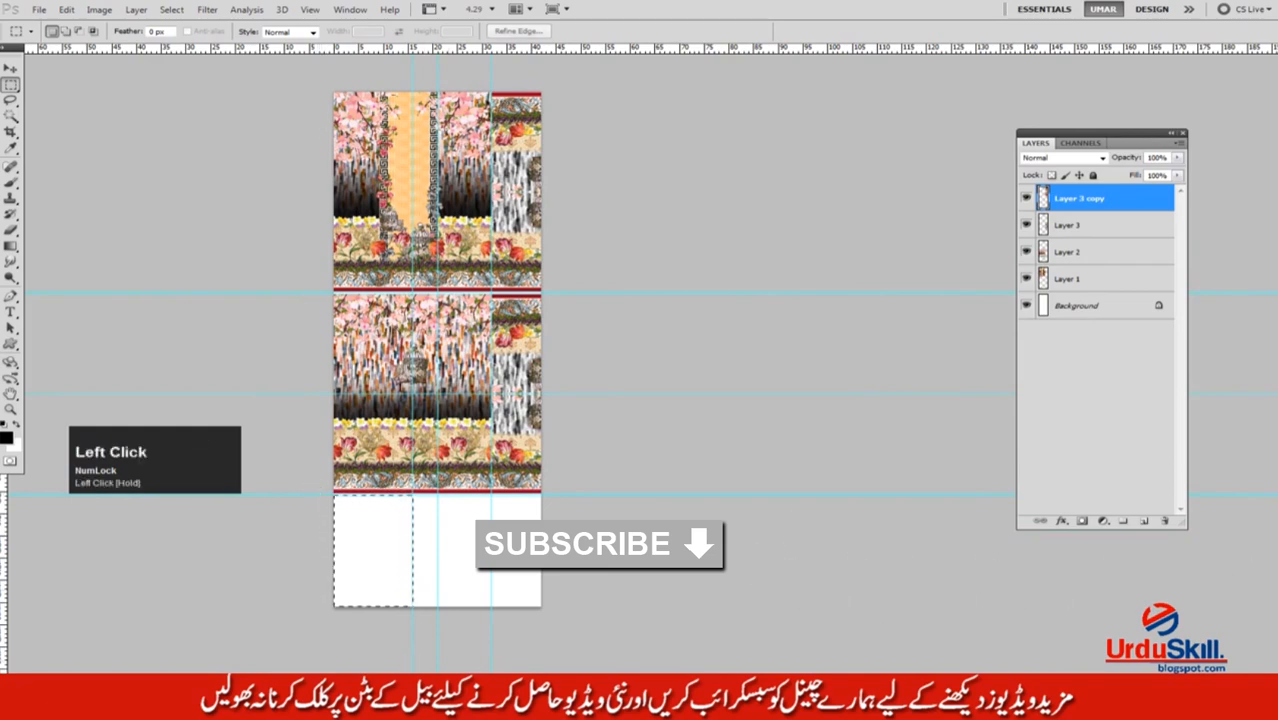
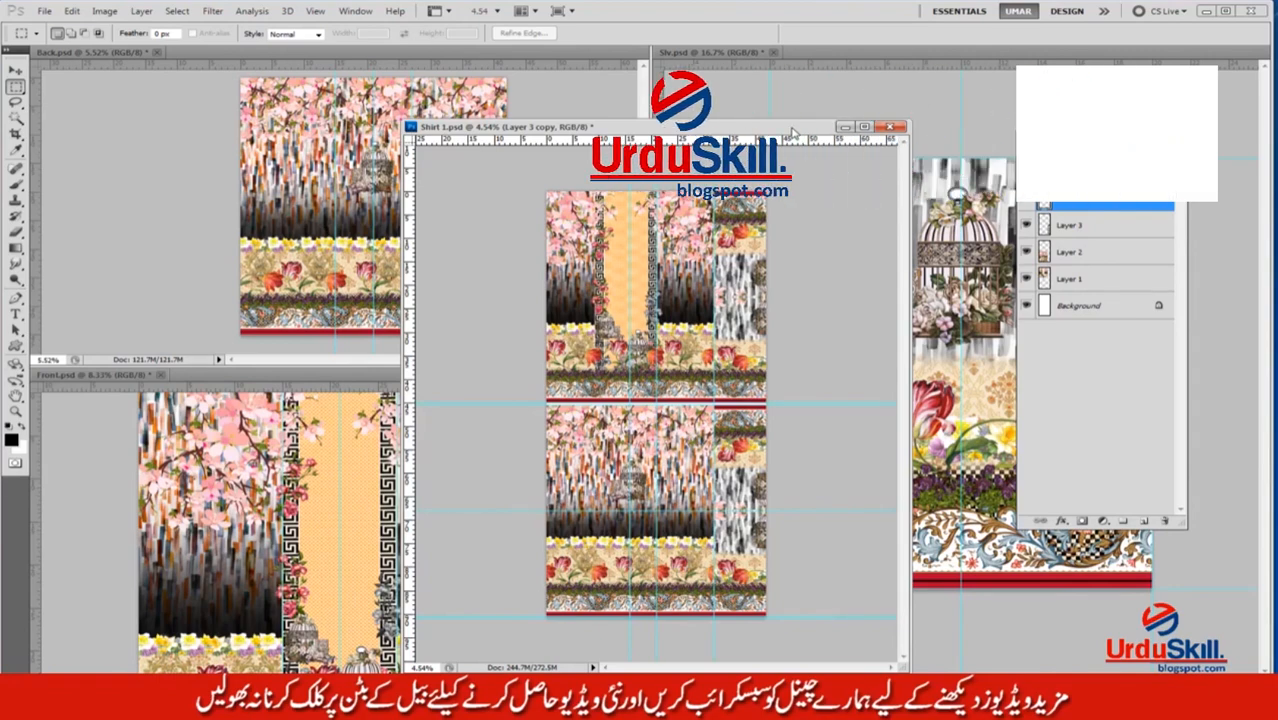
# Delete all artwork layers of Shirt 1.psd, from Layer 3 copy down to Layer 1, keeping only the Background.
pyautogui.moveTo(755, 129)
pyautogui.mouseDown()
pyautogui.moveTo(735, 110)
pyautogui.moveTo(767, 108)
pyautogui.mouseUp()
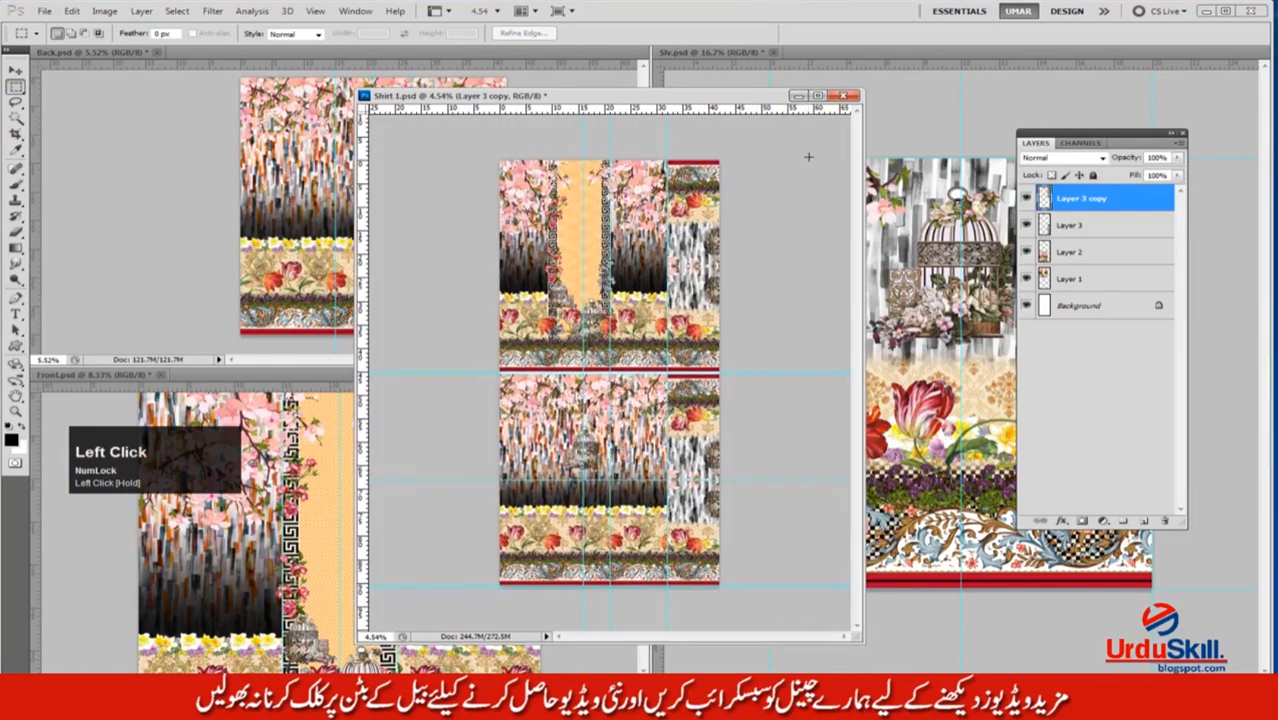
pyautogui.keyDown('shift'); pyautogui.click(1085, 283); pyautogui.keyUp('shift')
pyautogui.press('Delete')
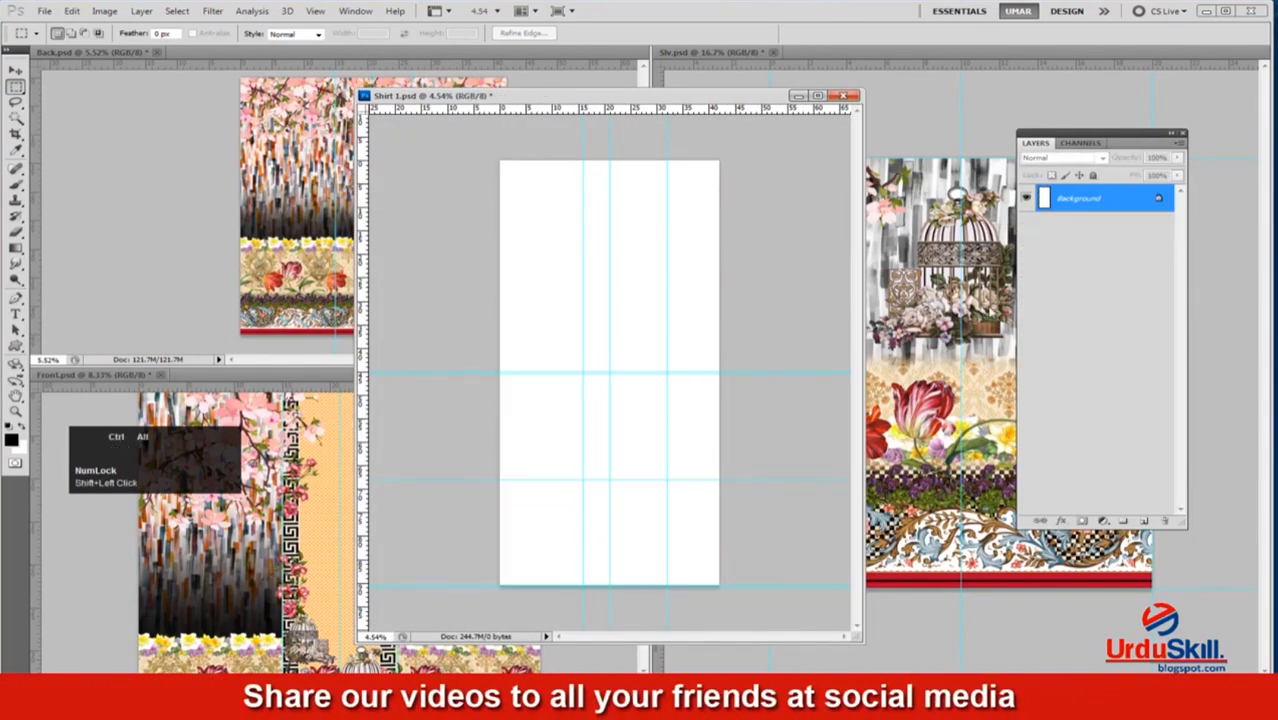
# Check the blank document's dimensions in Canvas Size.
pyautogui.hotkey('ctrl', 'alt', 'c')
pyautogui.click(820, 348)
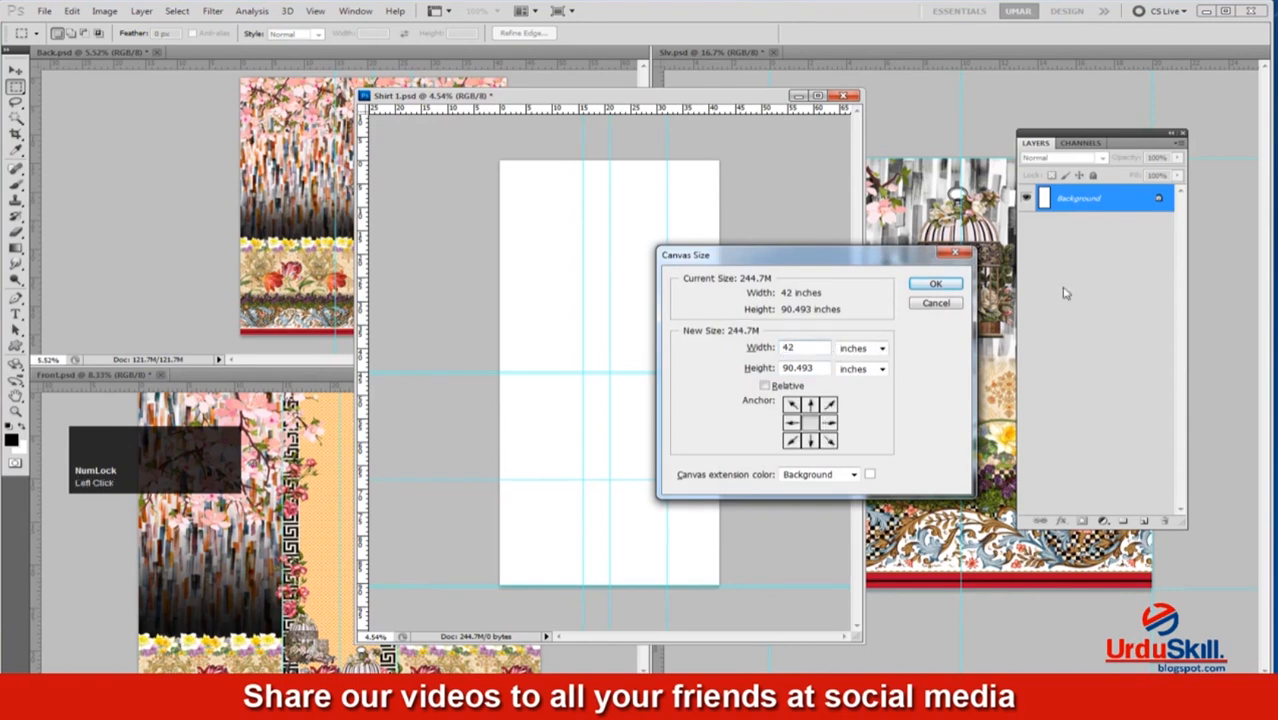
pyautogui.click(935, 284)
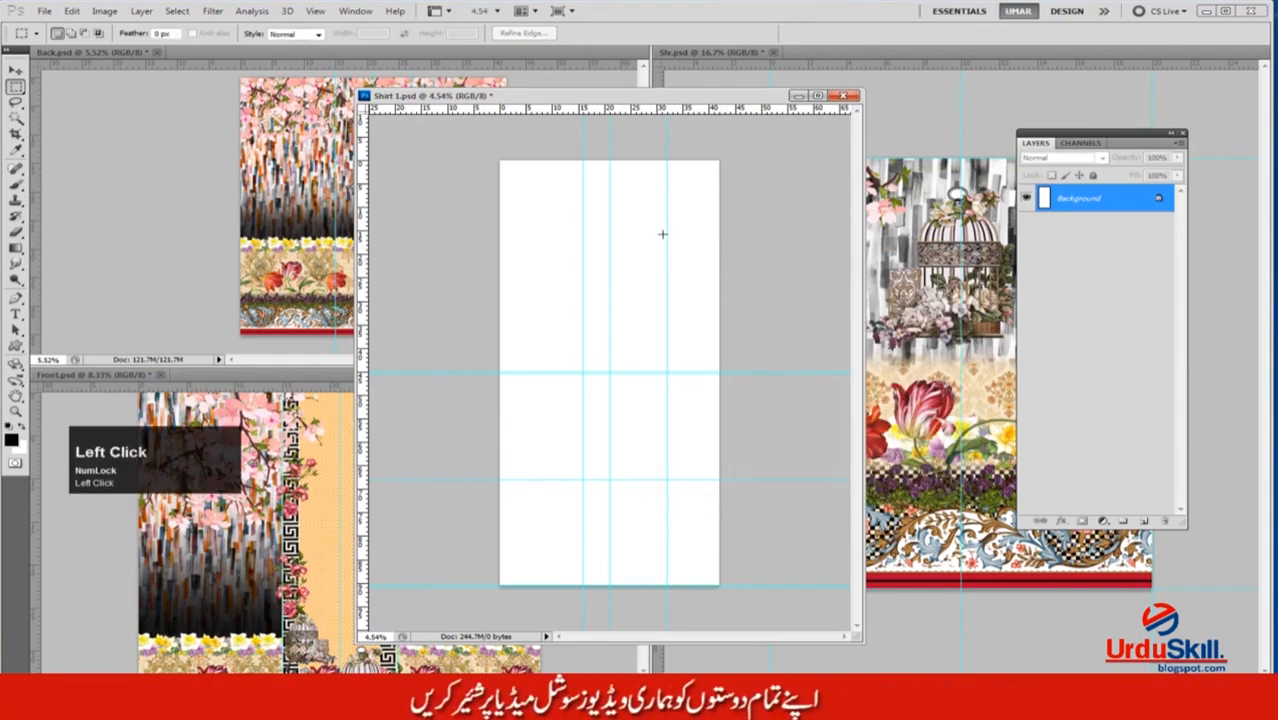
# Clear all guides from the blank Shirt 1 document.
pyautogui.click(254, 12)
pyautogui.click(250, 12)
pyautogui.click(315, 12)
pyautogui.click(315, 12)
pyautogui.click(315, 12)
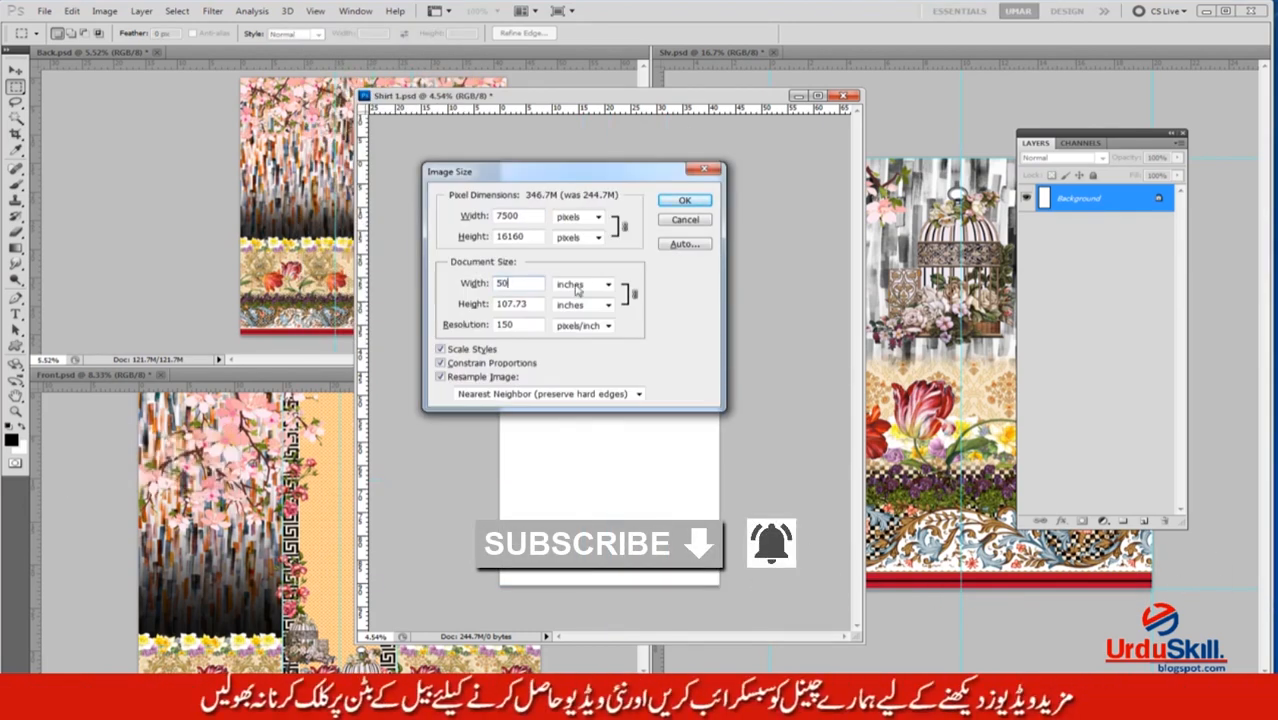
# Resize the Shirt 1 image to 52 in wide with Constrain Proportions turned off.
pyautogui.press('Escape')
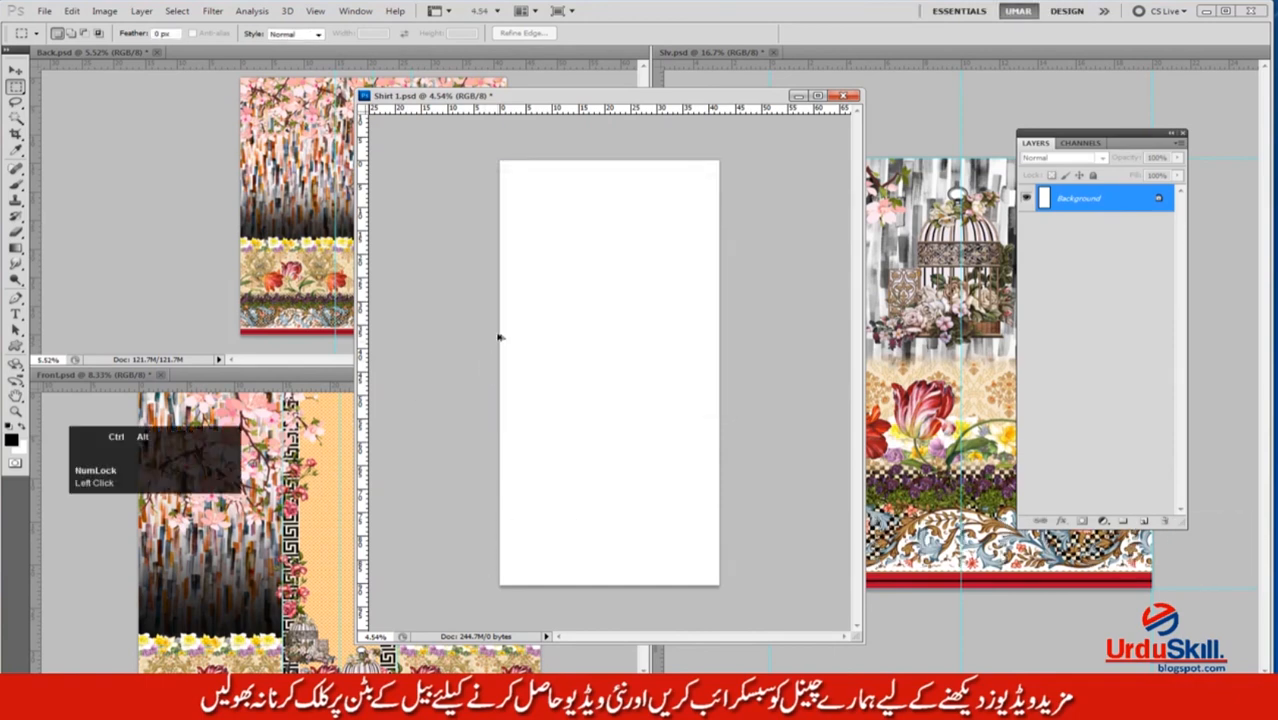
pyautogui.hotkey('ctrl', 'alt', 'i')
pyautogui.click(480, 364)
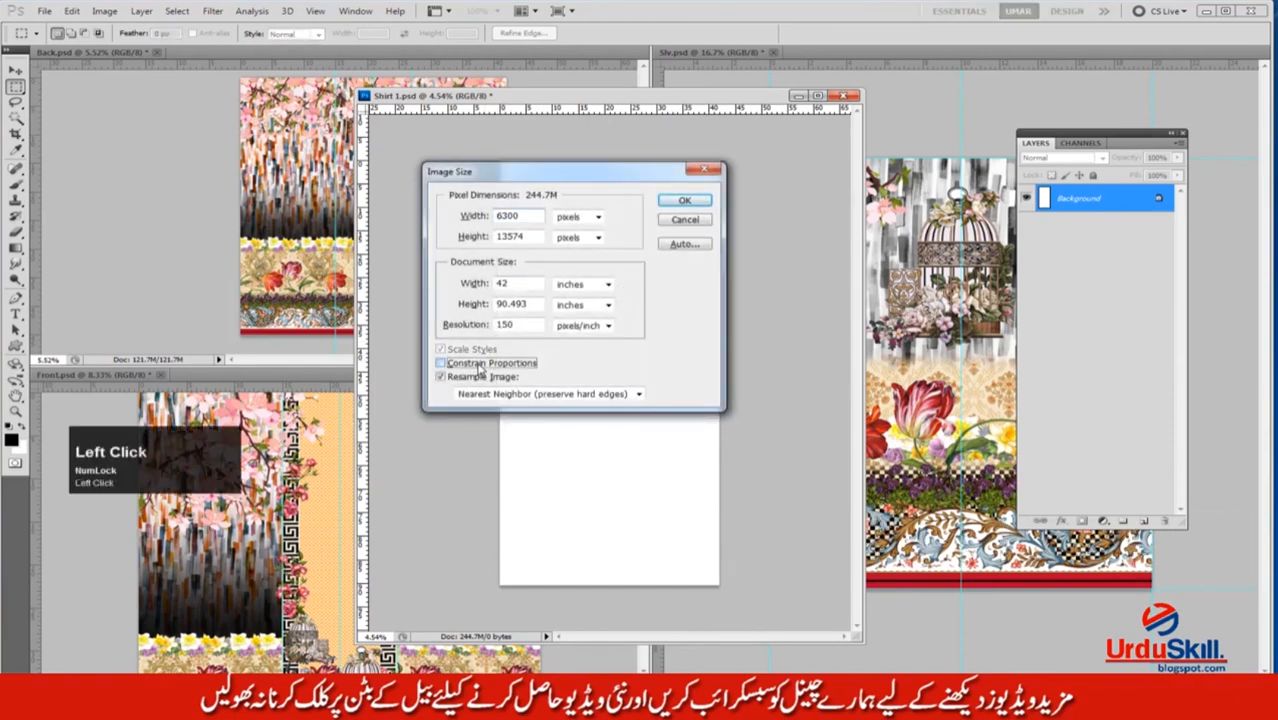
pyautogui.write('52')
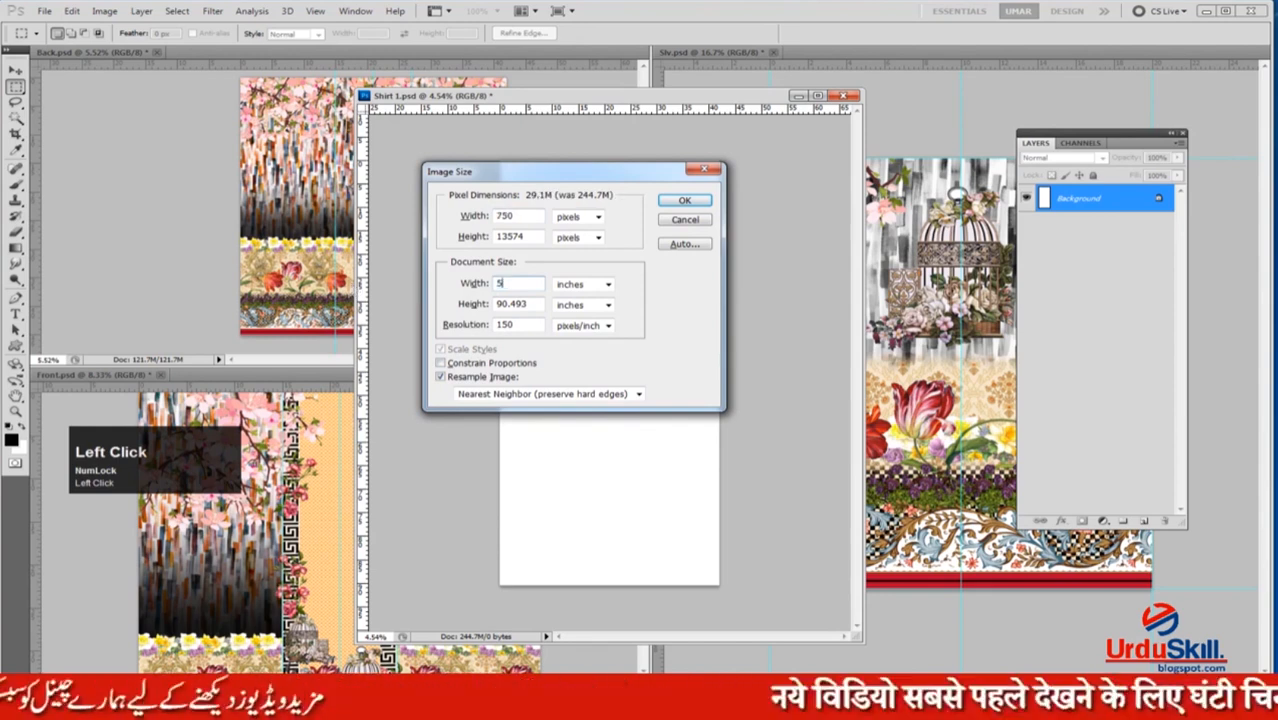
pyautogui.click(684, 201)
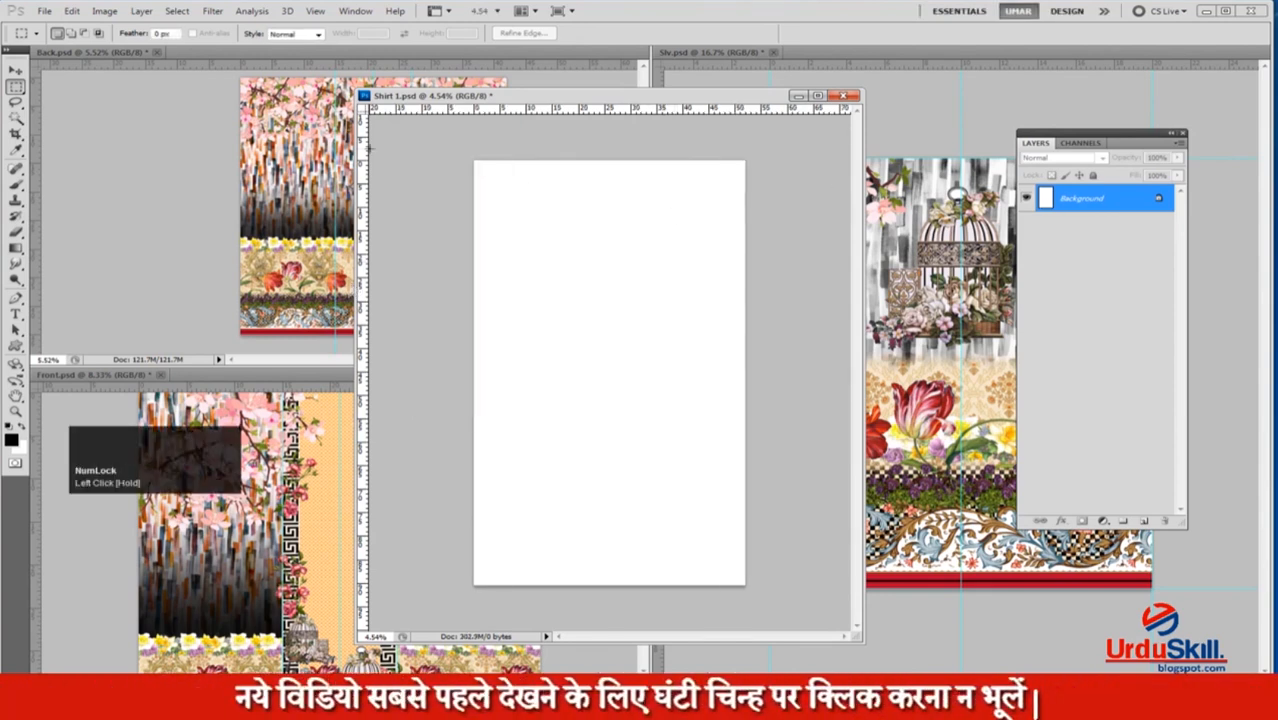
# Copy the Front.psd artwork into Shirt 1 with the Move tool and place it in the canvas's upper-left corner.
pyautogui.click(275, 238)
pyautogui.press('v')
pyautogui.keyDown('ctrl'); pyautogui.click(280, 203); pyautogui.keyUp('ctrl')
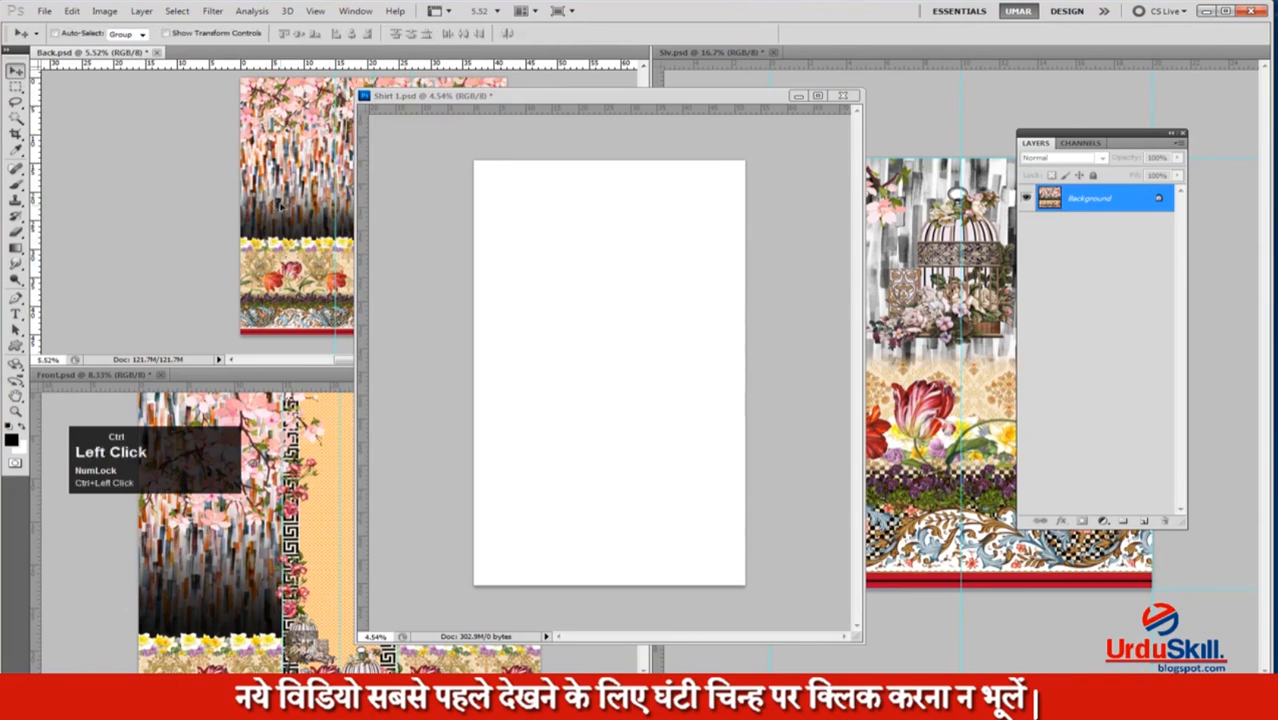
pyautogui.click(659, 265)
pyautogui.click(225, 520)
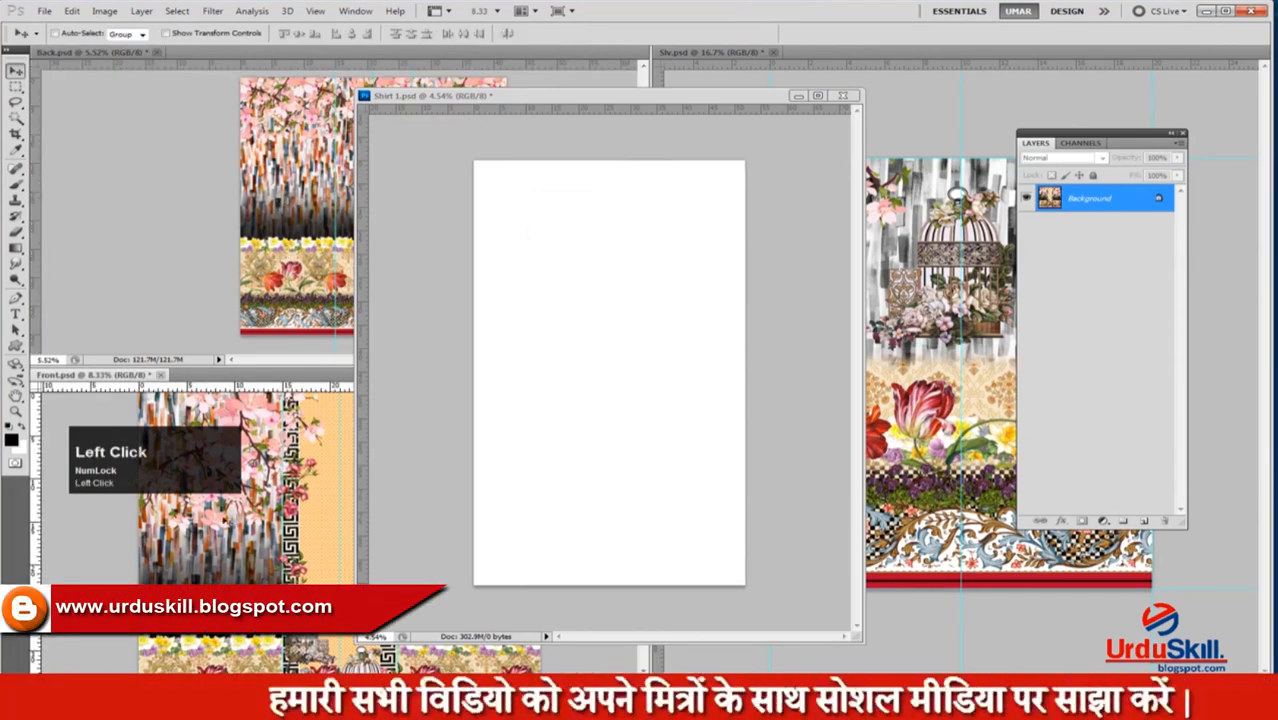
pyautogui.moveTo(225, 520); pyautogui.dragTo(388, 447)
pyautogui.moveTo(549, 360); pyautogui.dragTo(571, 268)
# Copy the Back.psd artwork into Shirt 1 with the Move tool and place it below the front piece.
pyautogui.moveTo(289, 245); pyautogui.dragTo(562, 421)
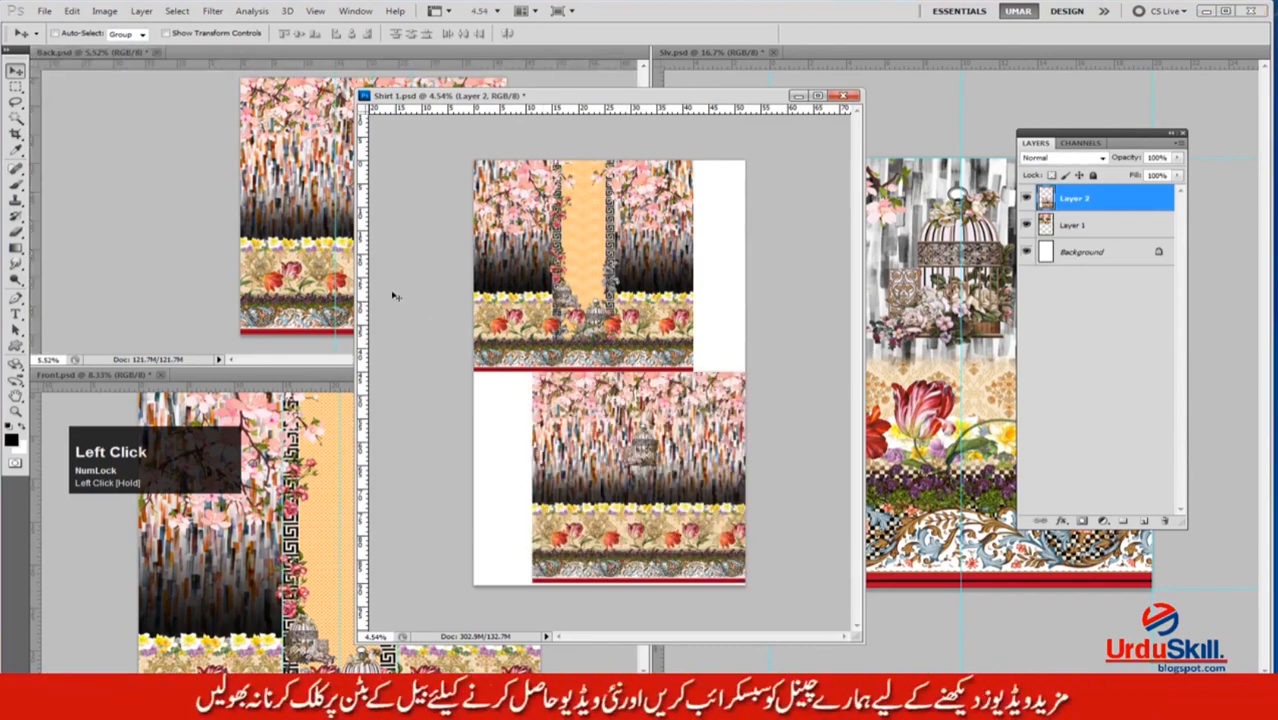
pyautogui.moveTo(650, 430); pyautogui.dragTo(607, 439)
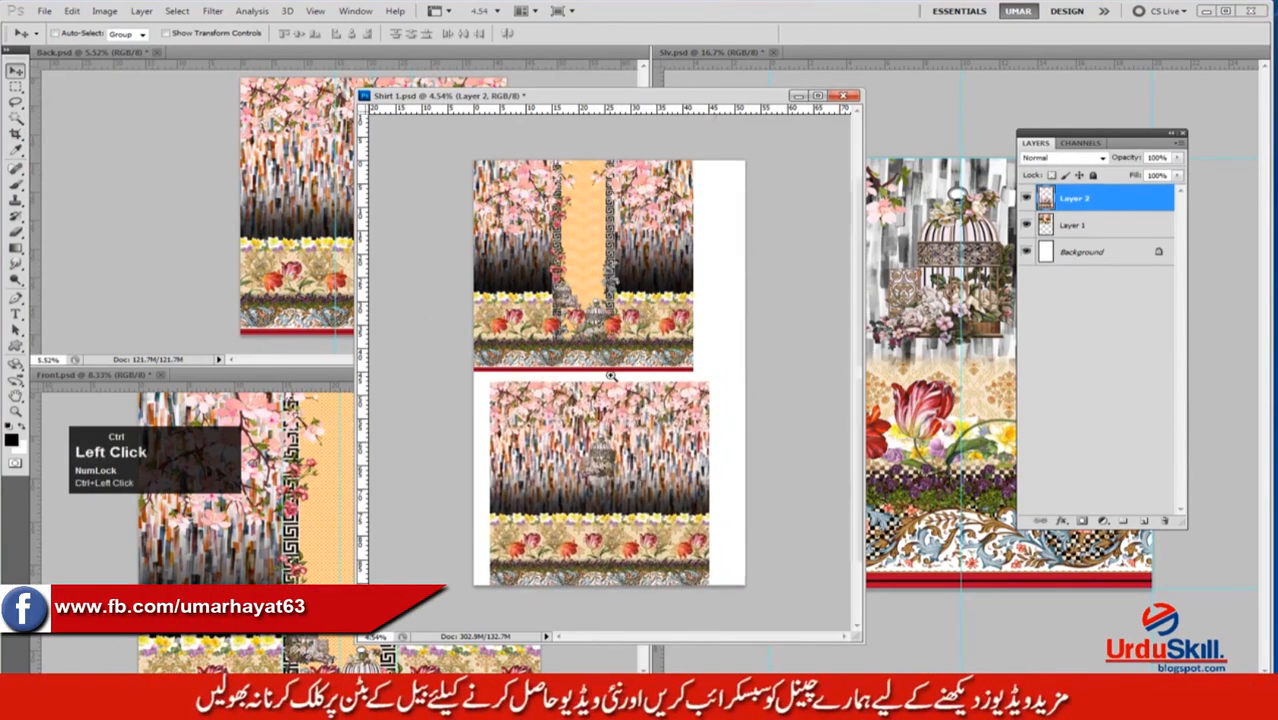
# Place a Fixed Size rectangular selection of 10 x 0.5 in in the white gap between the front and back pieces.
pyautogui.hotkey('ctrl', 'space')
pyautogui.moveTo(606, 375); pyautogui.dragTo(697, 364)
pyautogui.moveTo(797, 96); pyautogui.dragTo(777, 68)
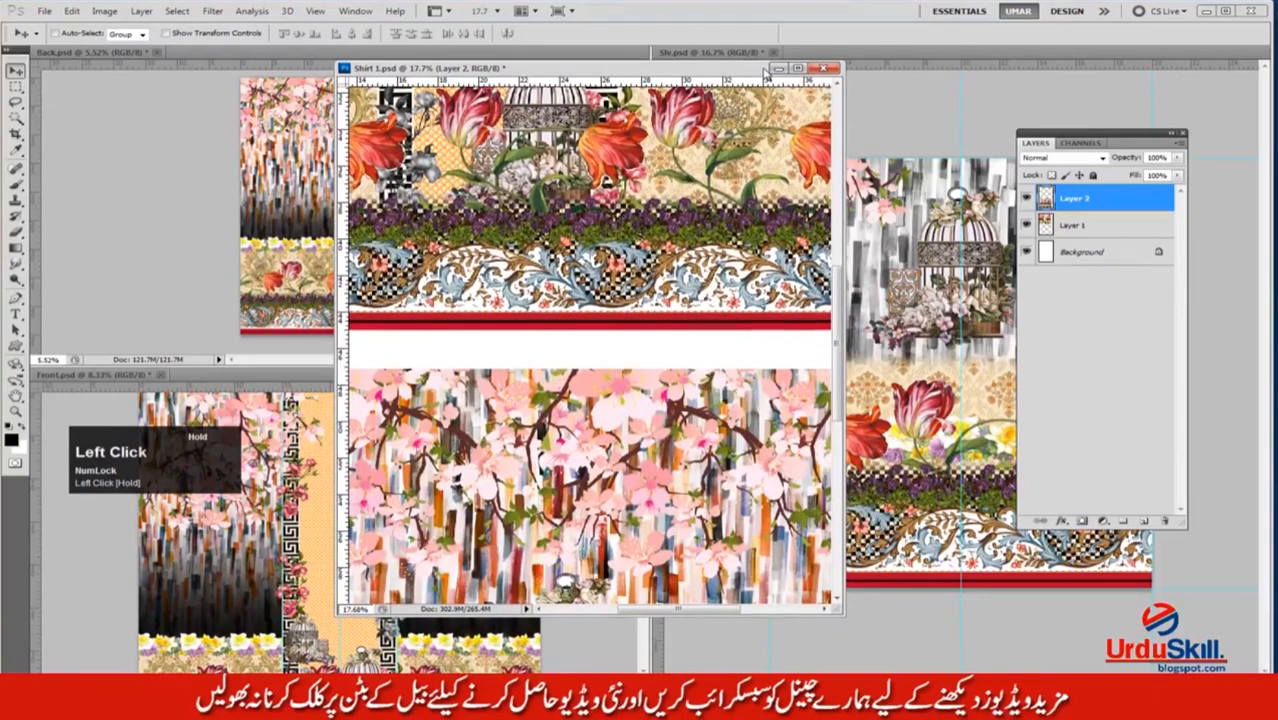
pyautogui.hotkey('ctrl', 'space')
pyautogui.click(585, 348)
pyautogui.press('m')
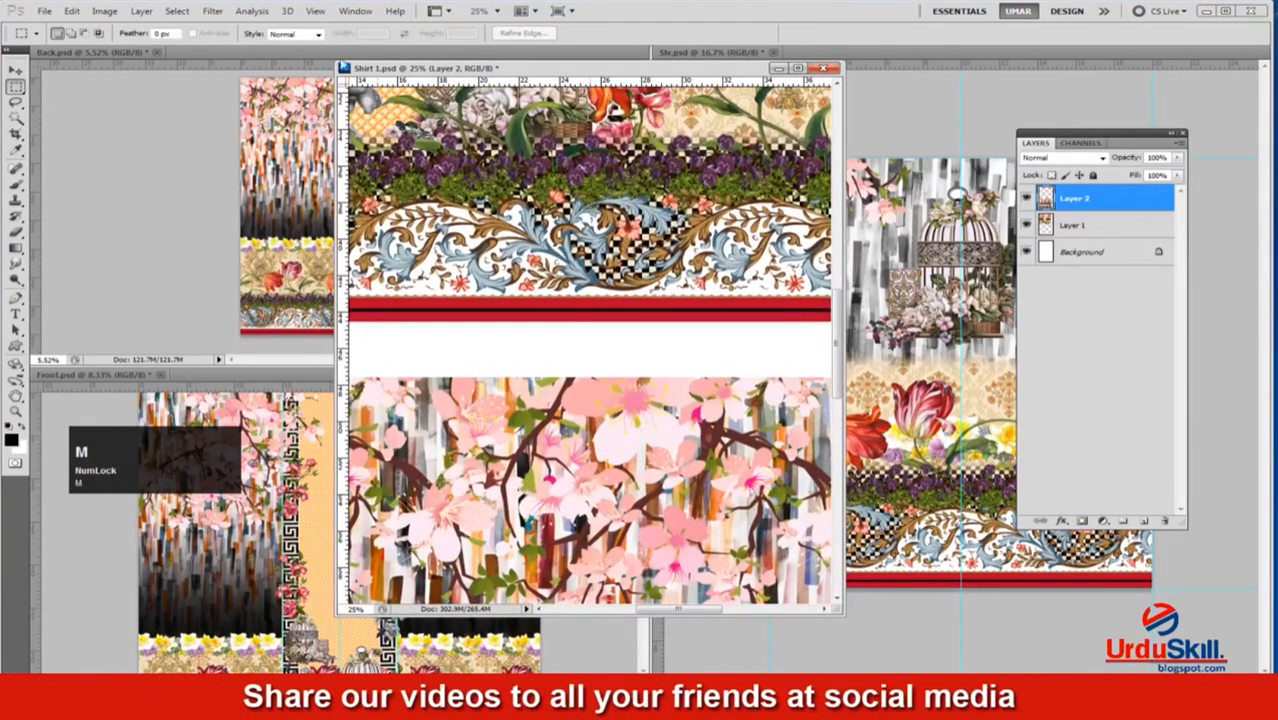
pyautogui.click(298, 35)
pyautogui.click(290, 50)
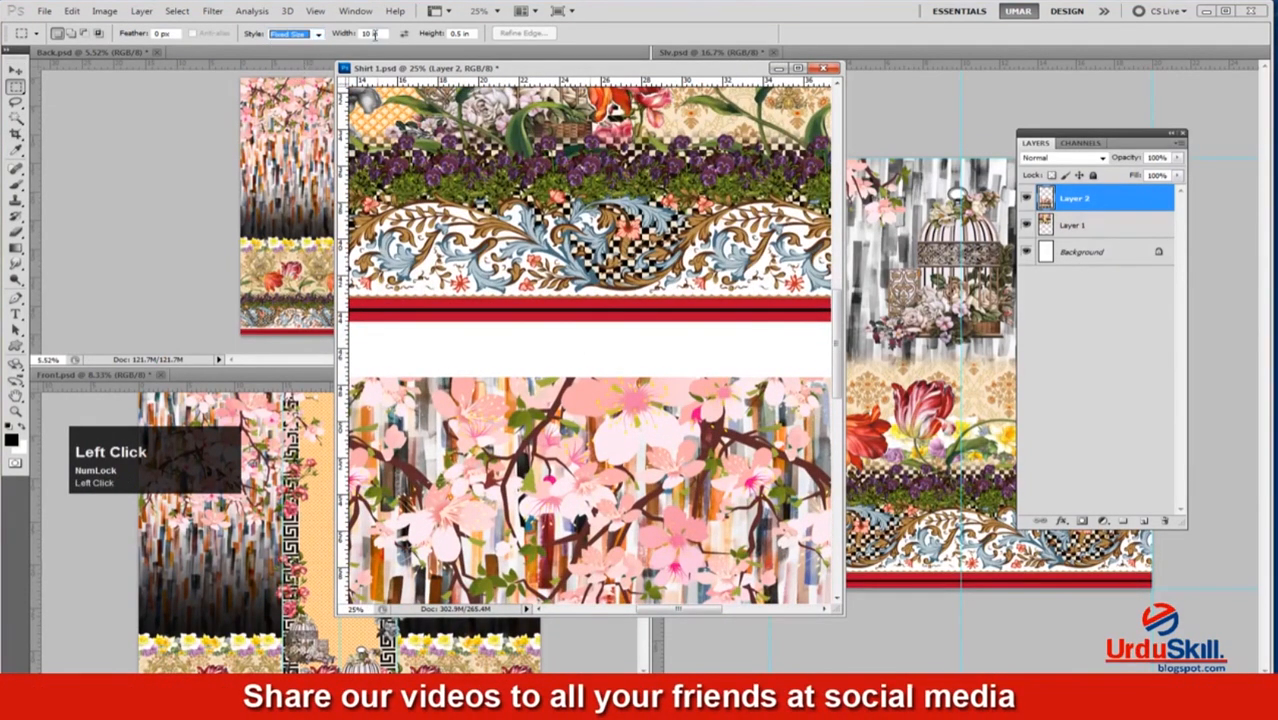
pyautogui.click(580, 340)
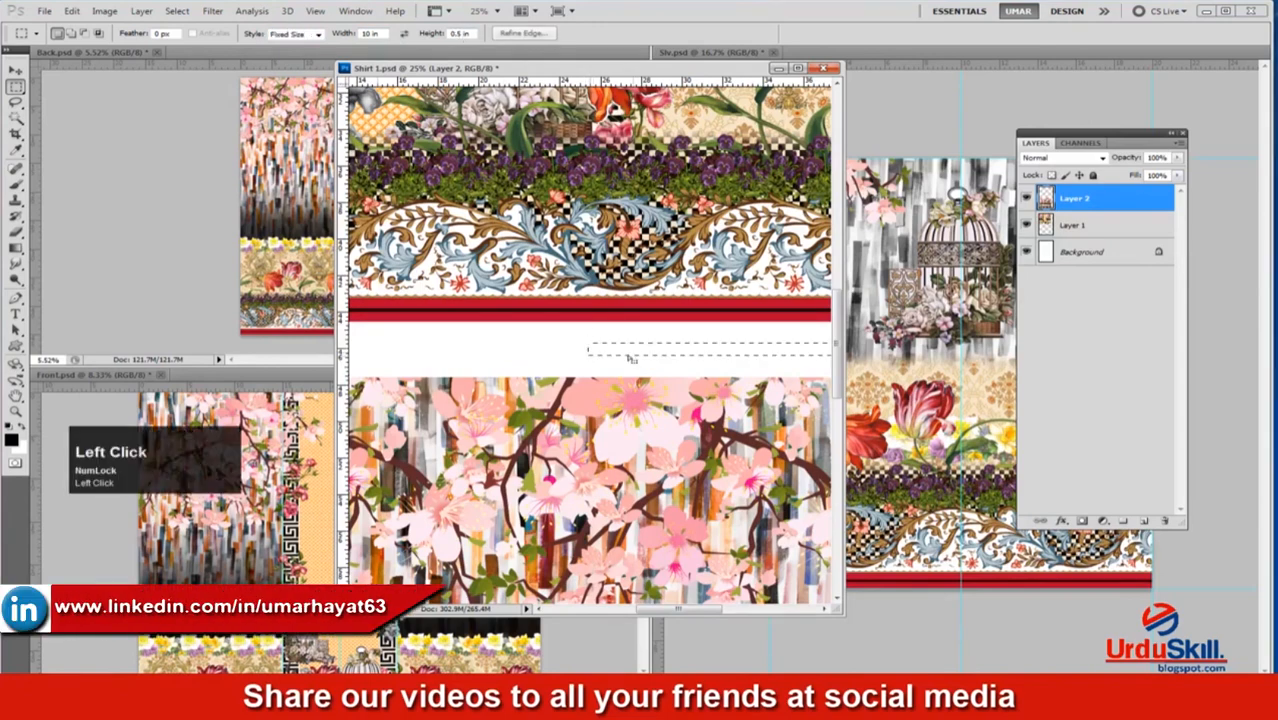
pyautogui.moveTo(593, 346); pyautogui.dragTo(722, 322)
# Set the marquee height to 1 in, align the selection under the front's red border and add horizontal guides along its upper and lower edges.
pyautogui.hotkey('ctrl', 'space')
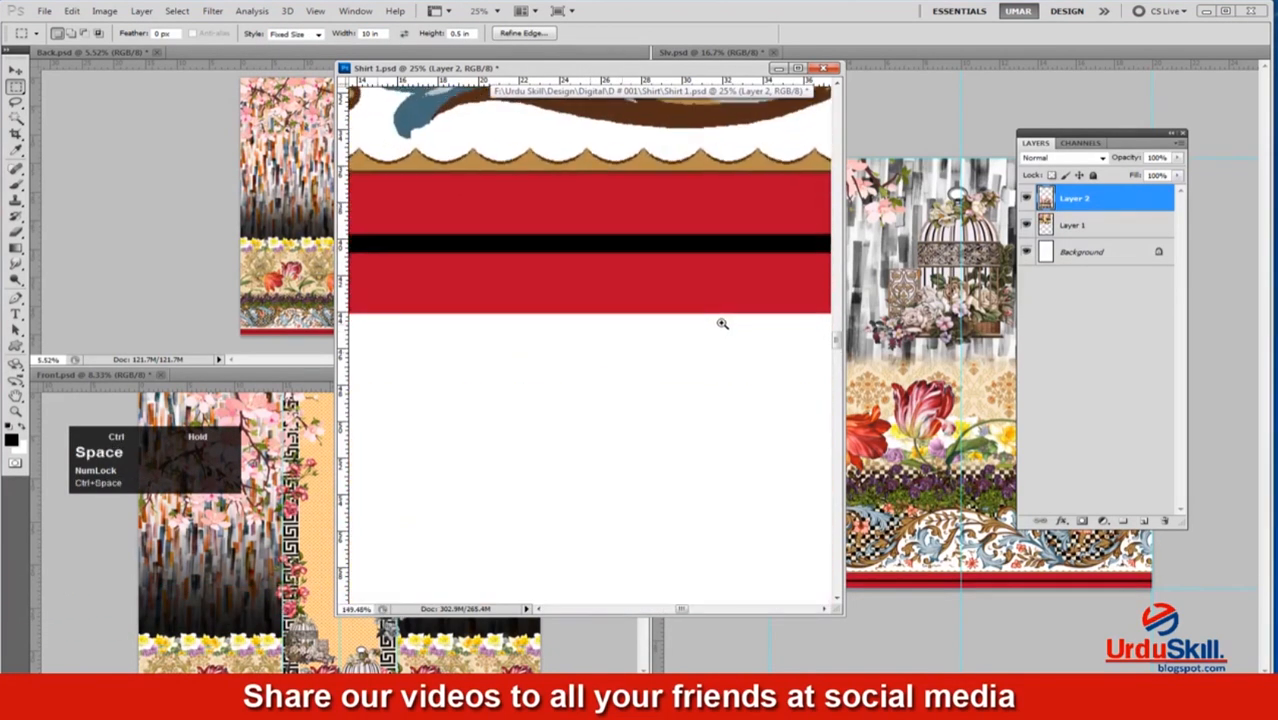
pyautogui.moveTo(463, 33); pyautogui.dragTo(350, 29)
pyautogui.write('1')
pyautogui.click(553, 456)
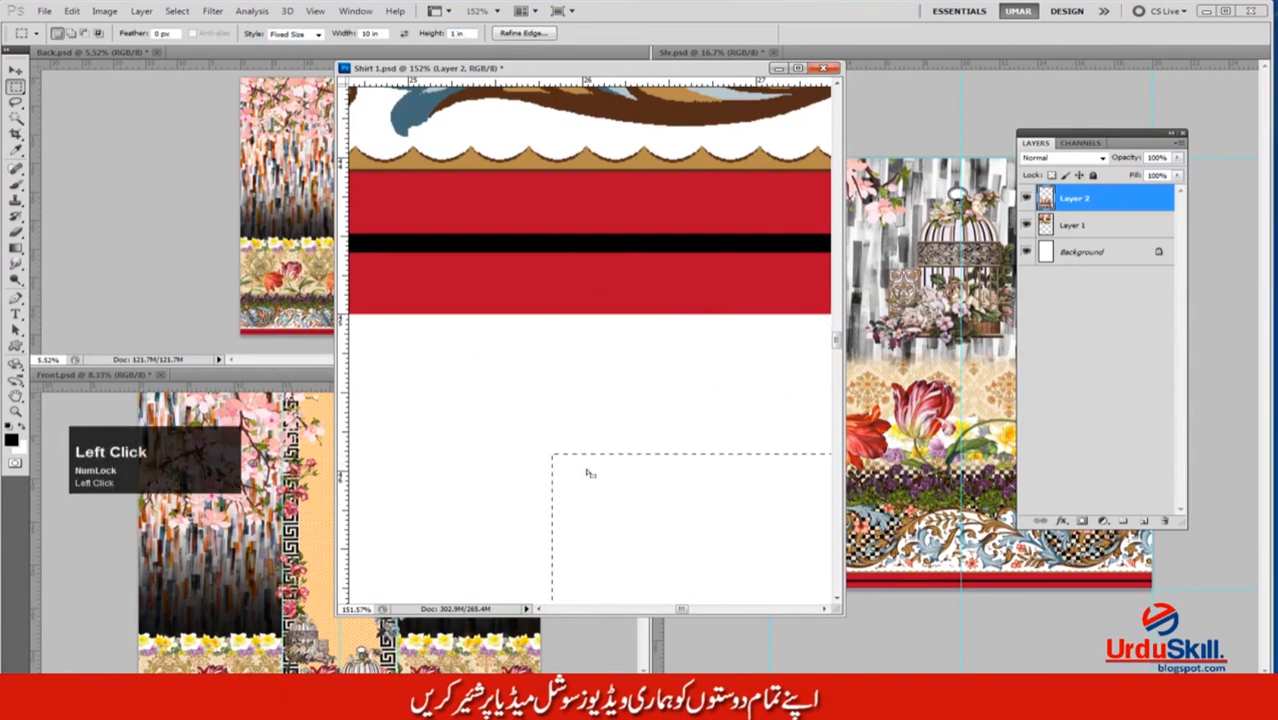
pyautogui.moveTo(492, 333); pyautogui.dragTo(485, 336)
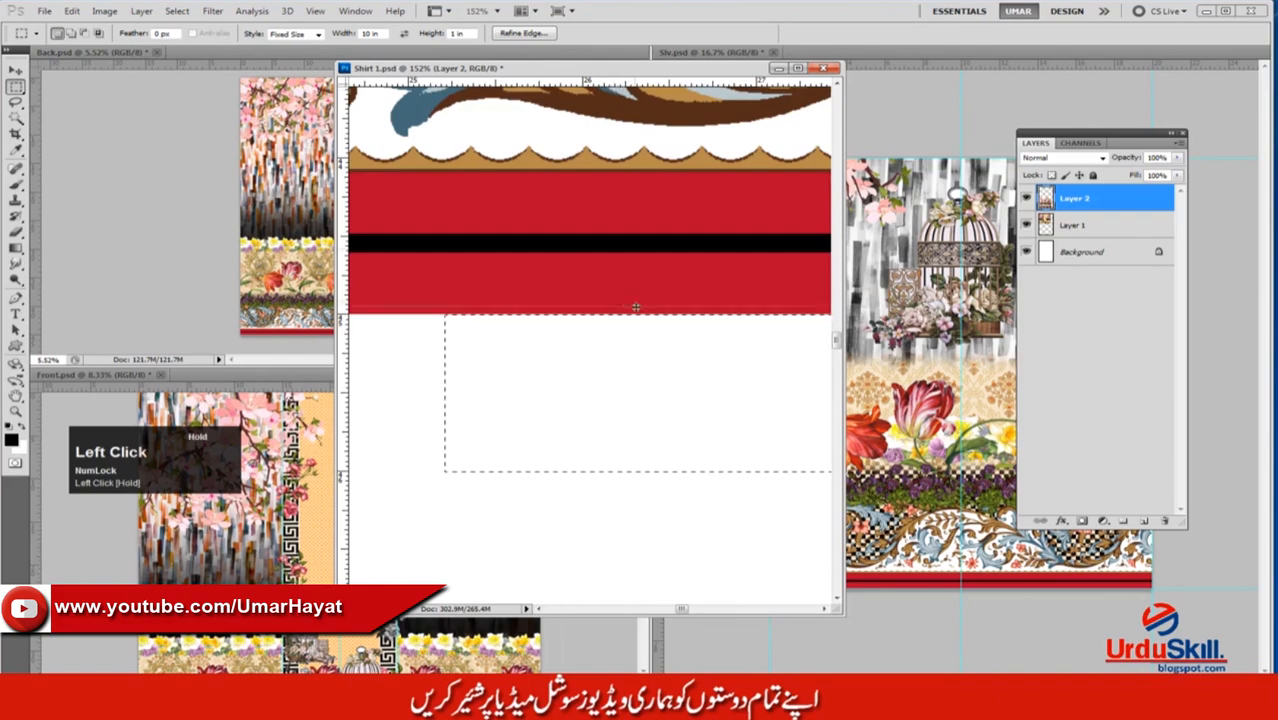
pyautogui.moveTo(603, 365); pyautogui.dragTo(430, 365)
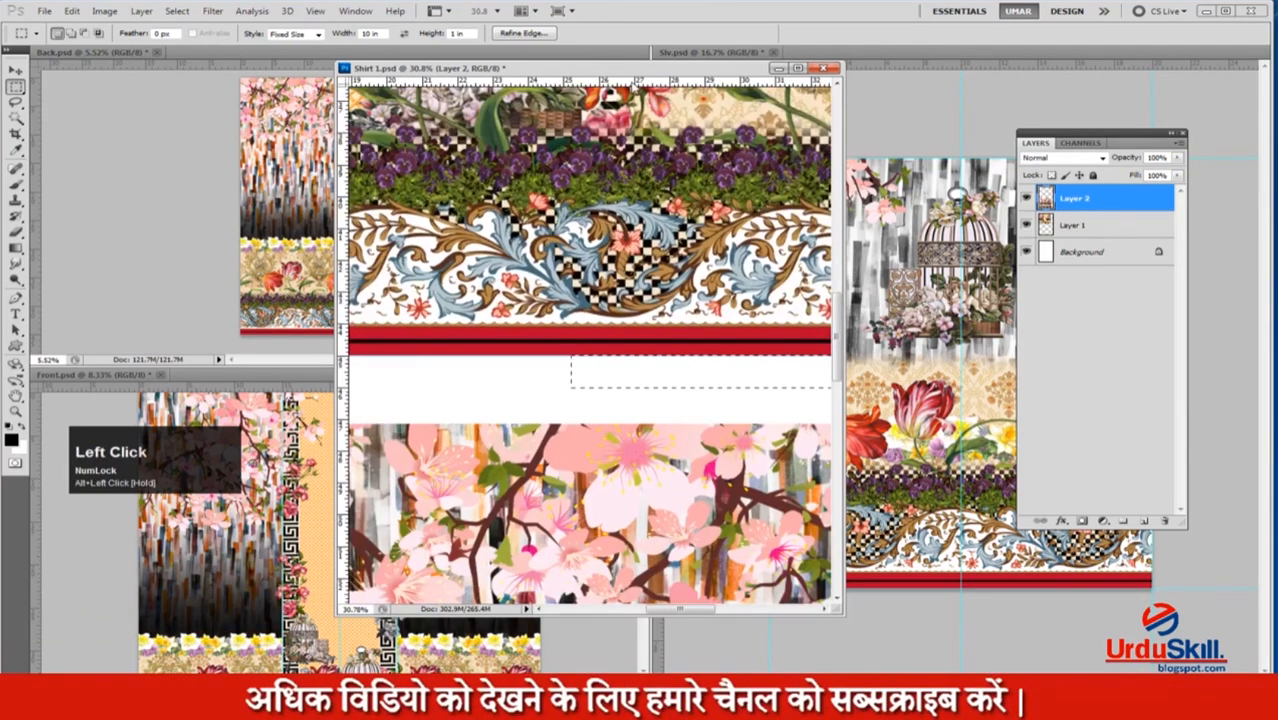
pyautogui.moveTo(659, 340); pyautogui.dragTo(580, 310)
# Move the back piece so its upper edge meets the lower guide and its left edge lines up with the front piece.
pyautogui.press('v')
pyautogui.moveTo(623, 436); pyautogui.dragTo(588, 425)
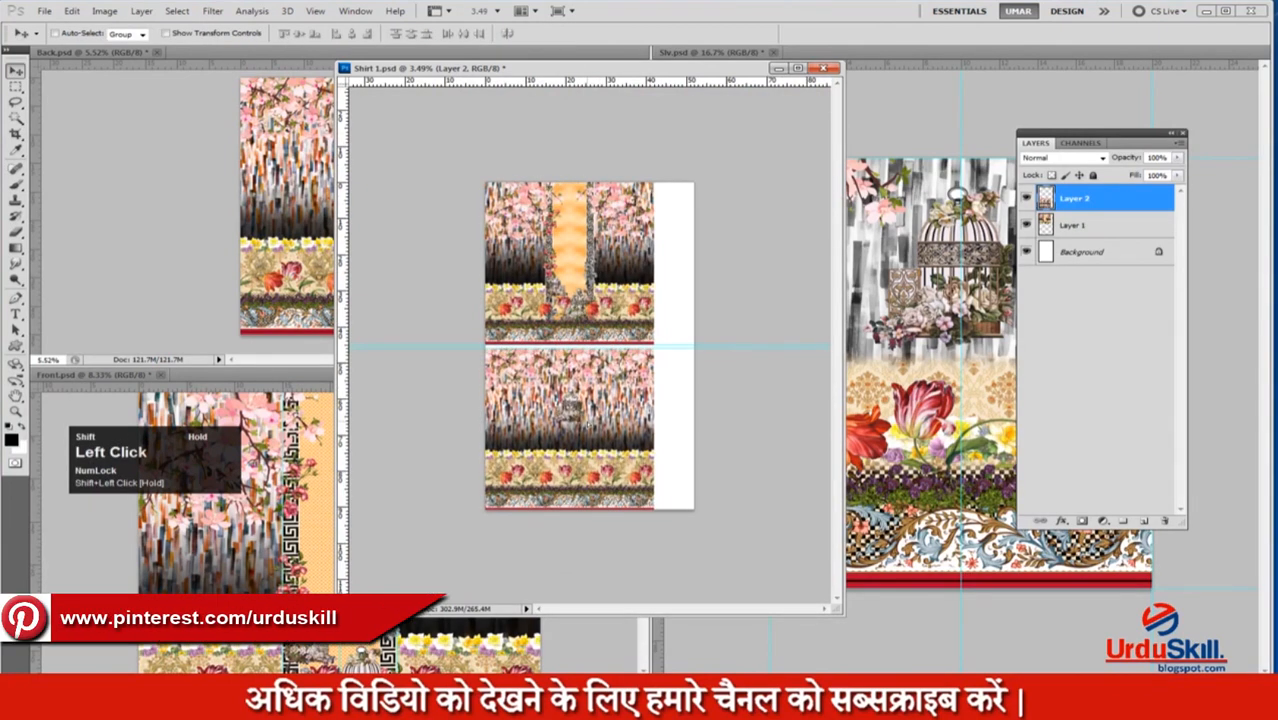
pyautogui.moveTo(676, 334); pyautogui.dragTo(664, 343)
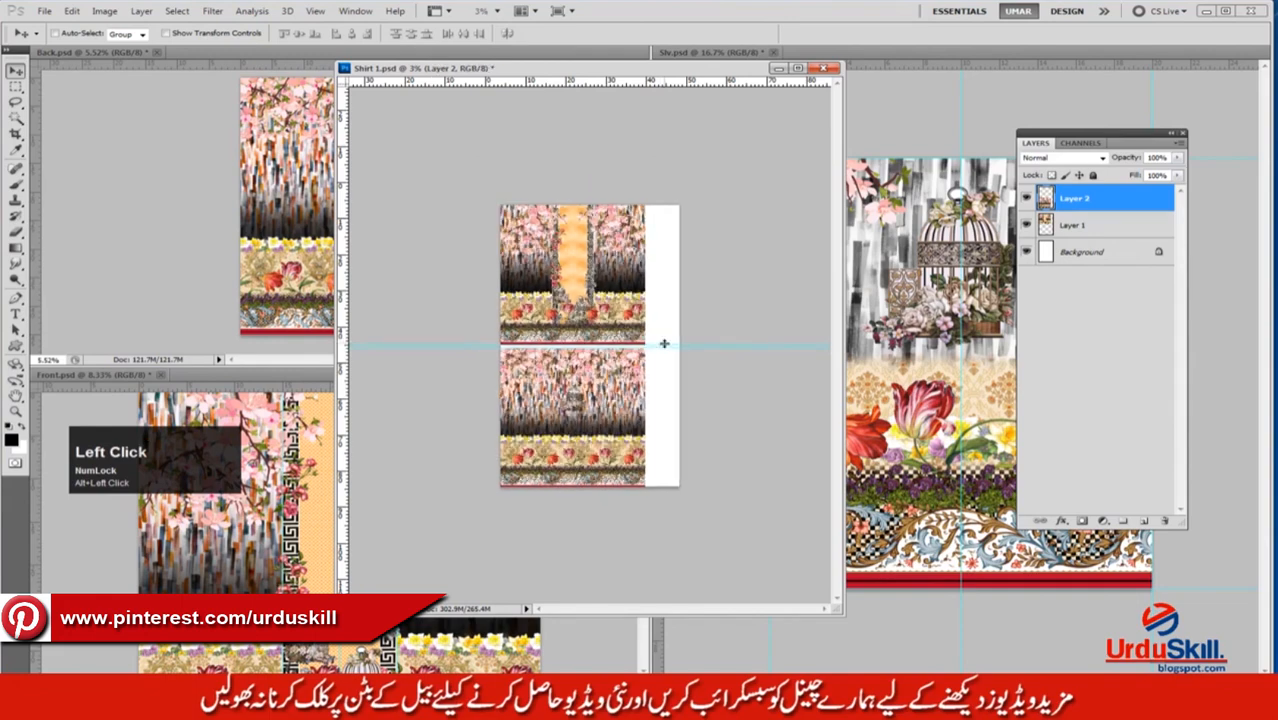
pyautogui.press('v')
pyautogui.moveTo(645, 370); pyautogui.dragTo(677, 310)
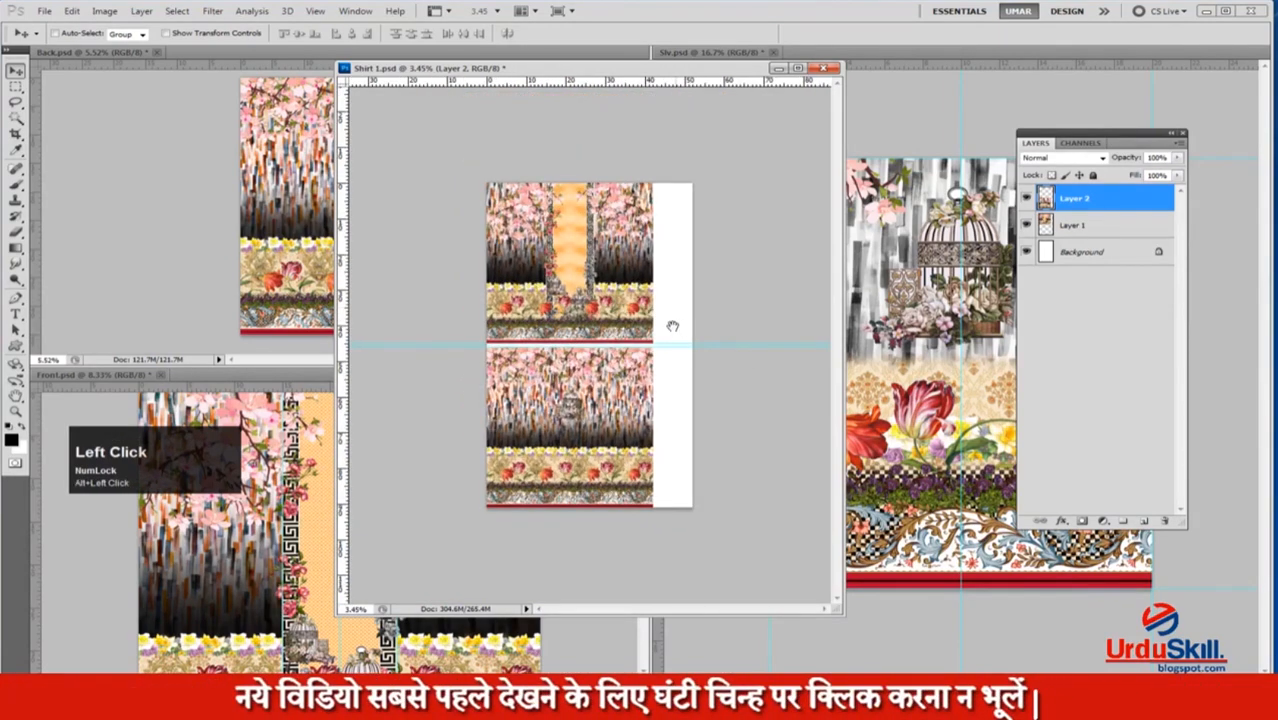
pyautogui.click(684, 331)
# Switch to Calculator, subtract 20 from 52, and return to the Shirt 1 layout.
pyautogui.click(470, 700)
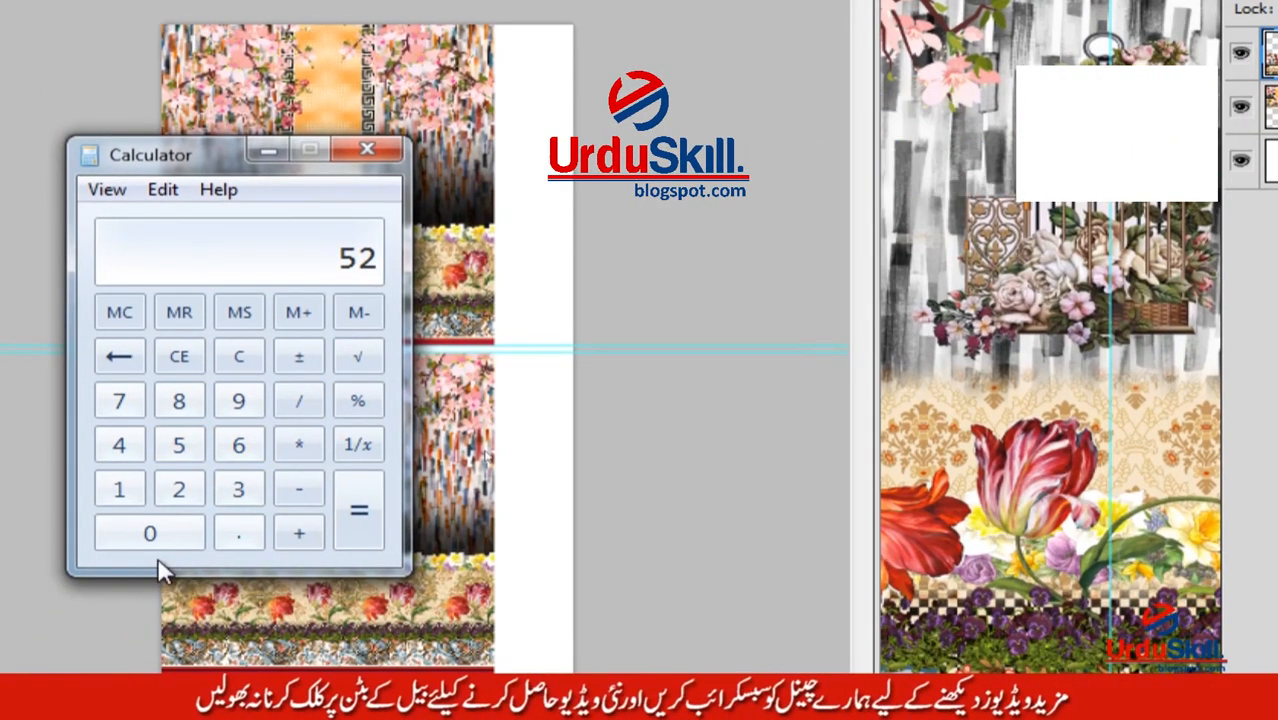
pyautogui.press('-')
pyautogui.press('2')
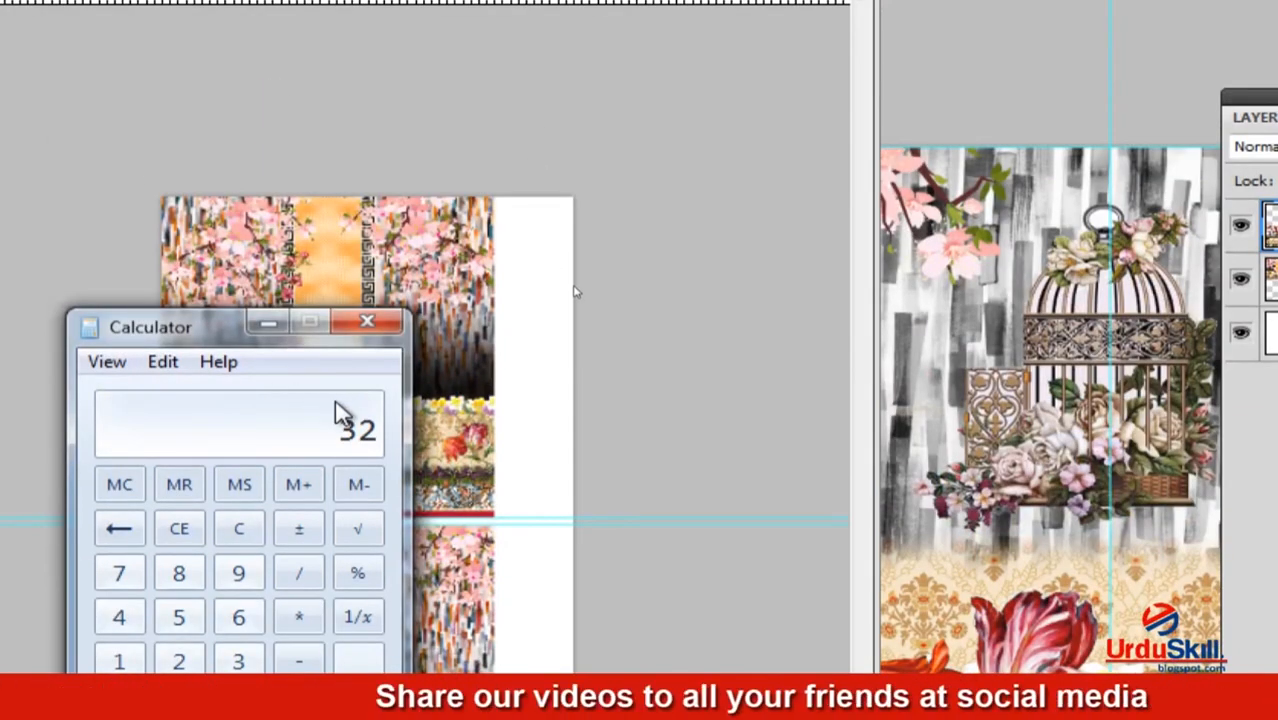
pyautogui.click(268, 322)
# Set the marquee width to 32 in, place the selection from the canvas's left edge, add a vertical guide at its right edge and deselect.
pyautogui.press('m')
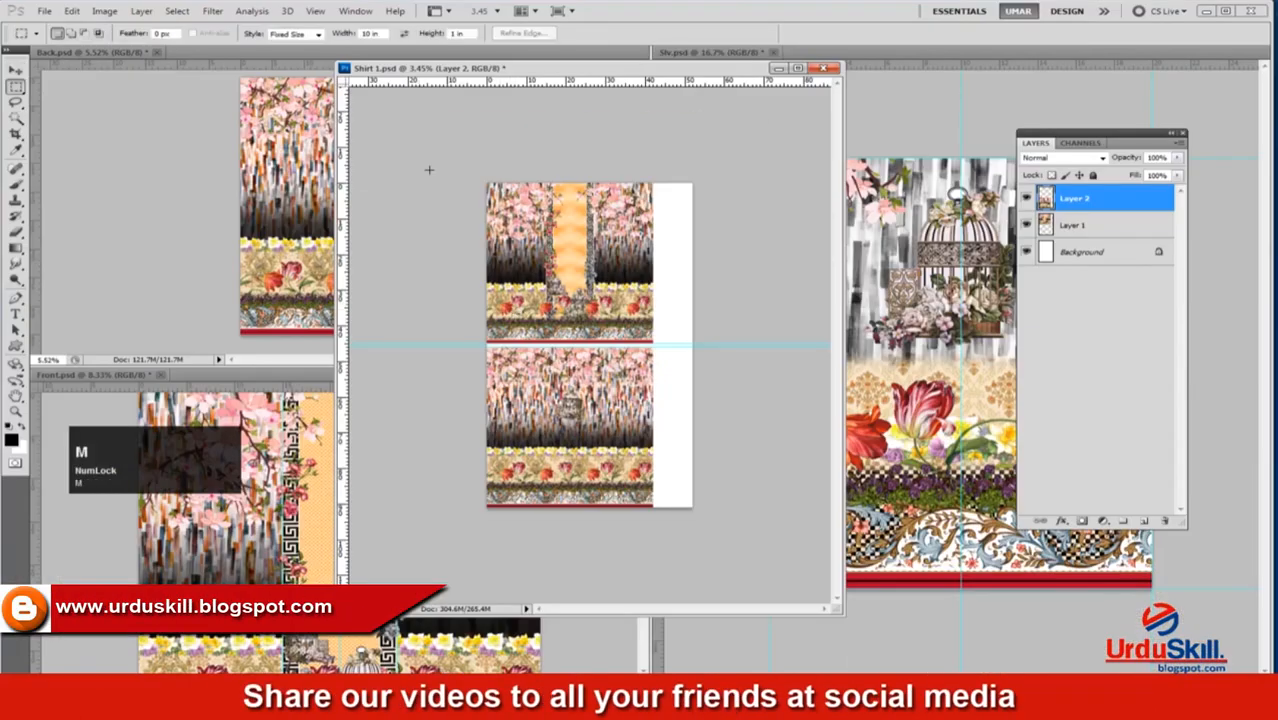
pyautogui.click(368, 33)
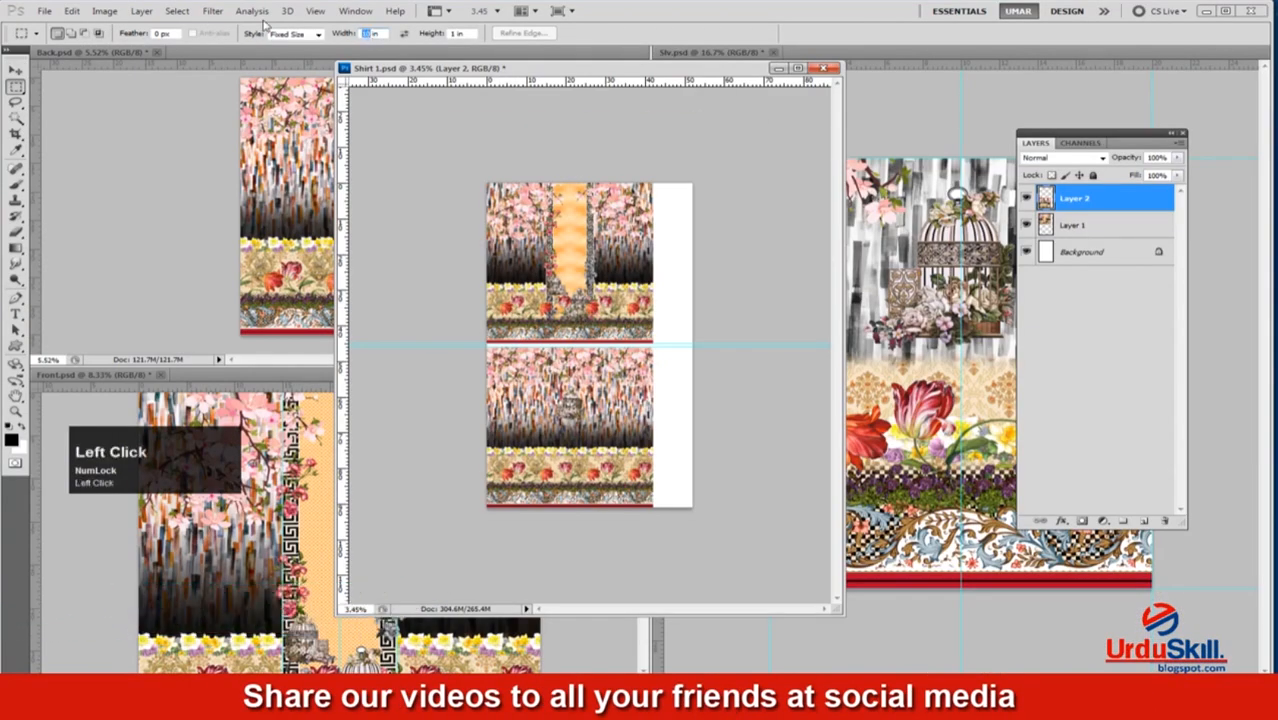
pyautogui.click(560, 279)
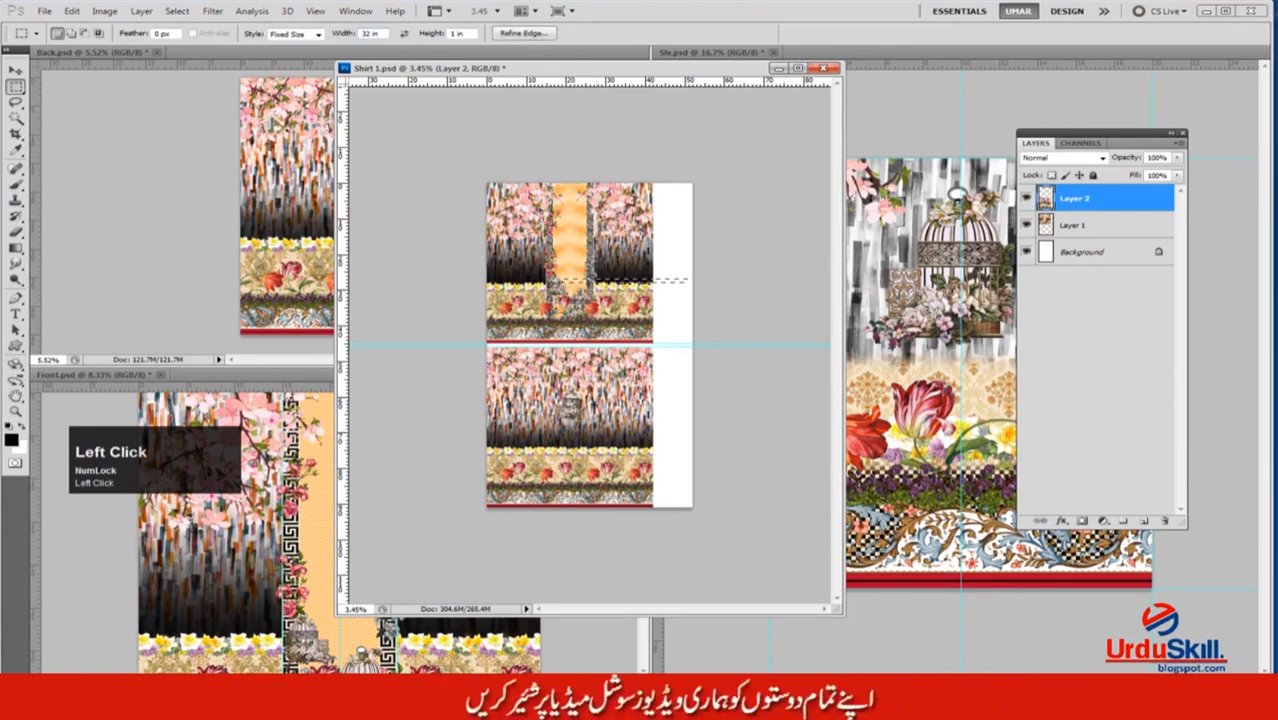
pyautogui.moveTo(605, 285); pyautogui.dragTo(543, 287)
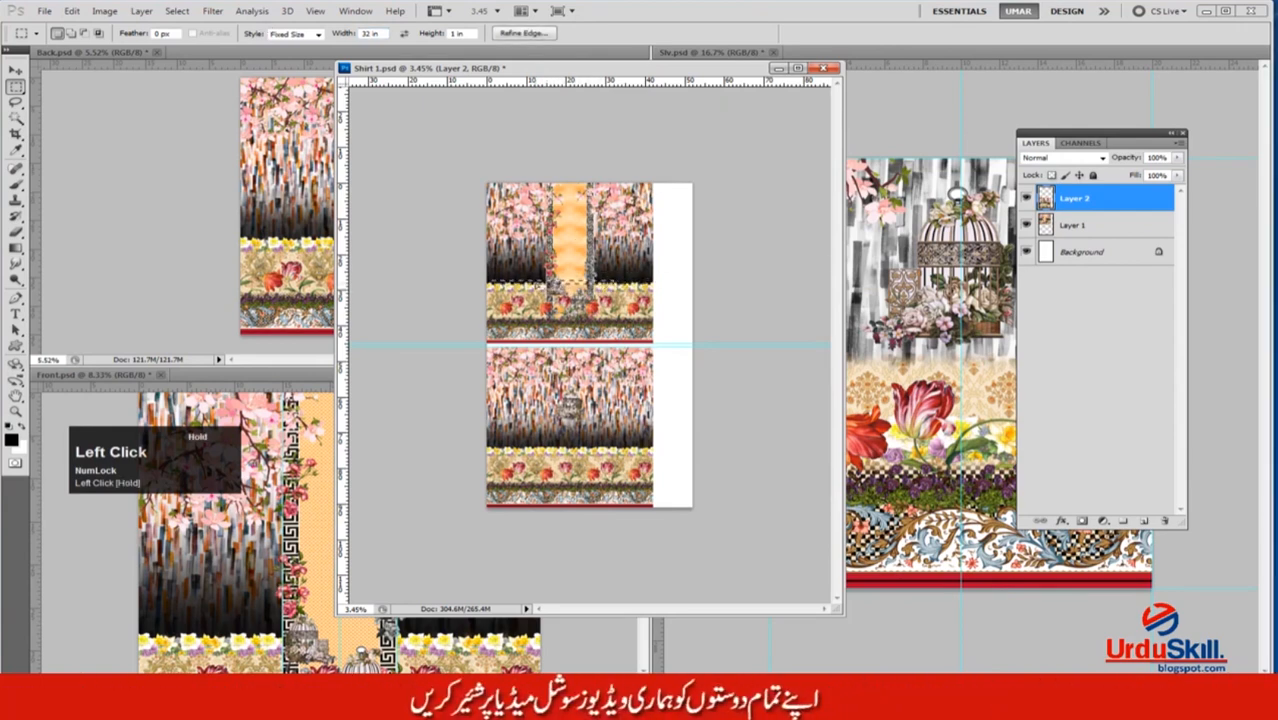
pyautogui.moveTo(37, 192); pyautogui.dragTo(154, 194)
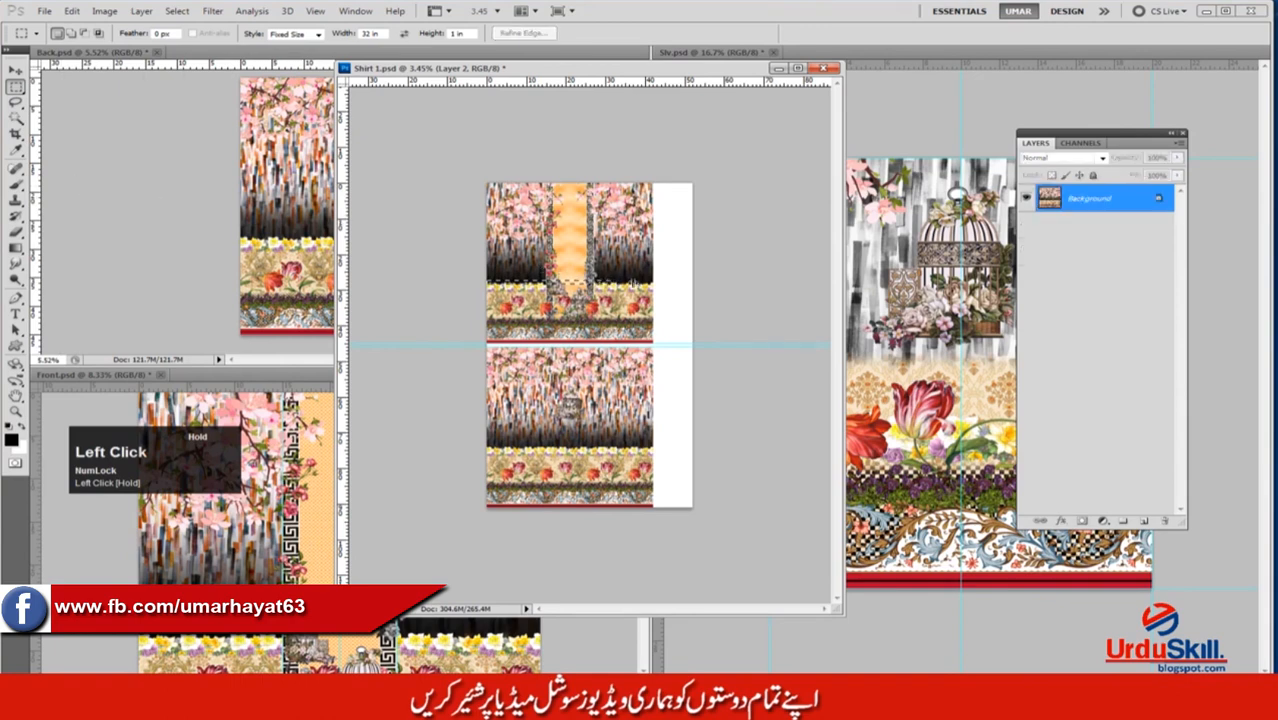
pyautogui.hotkey('ctrl', 'Tab')
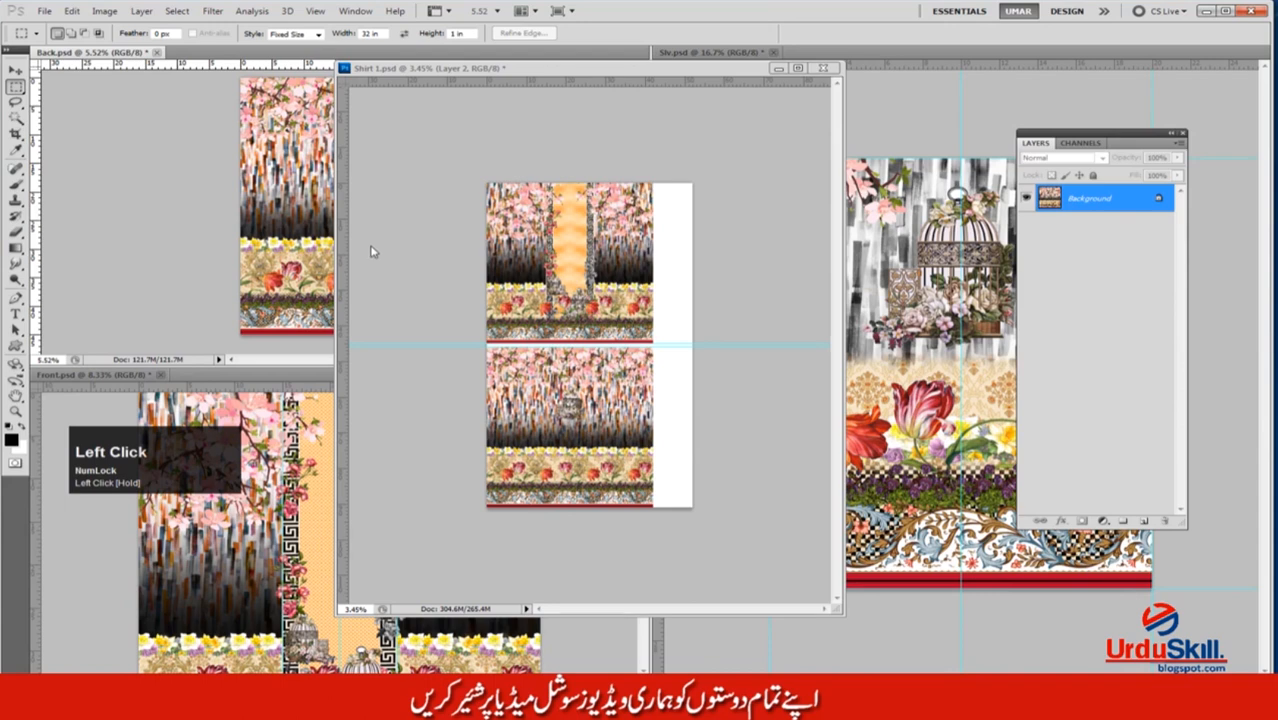
pyautogui.click(370, 251)
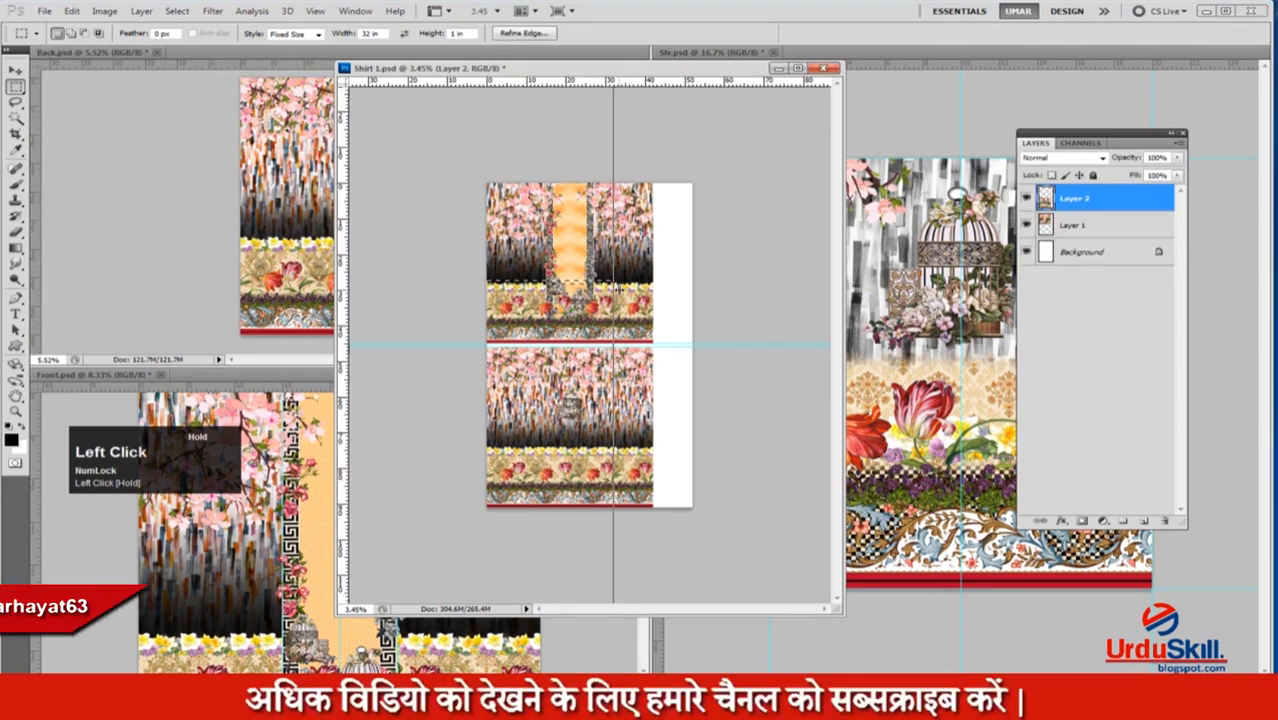
pyautogui.hotkey('ctrl', 'd')
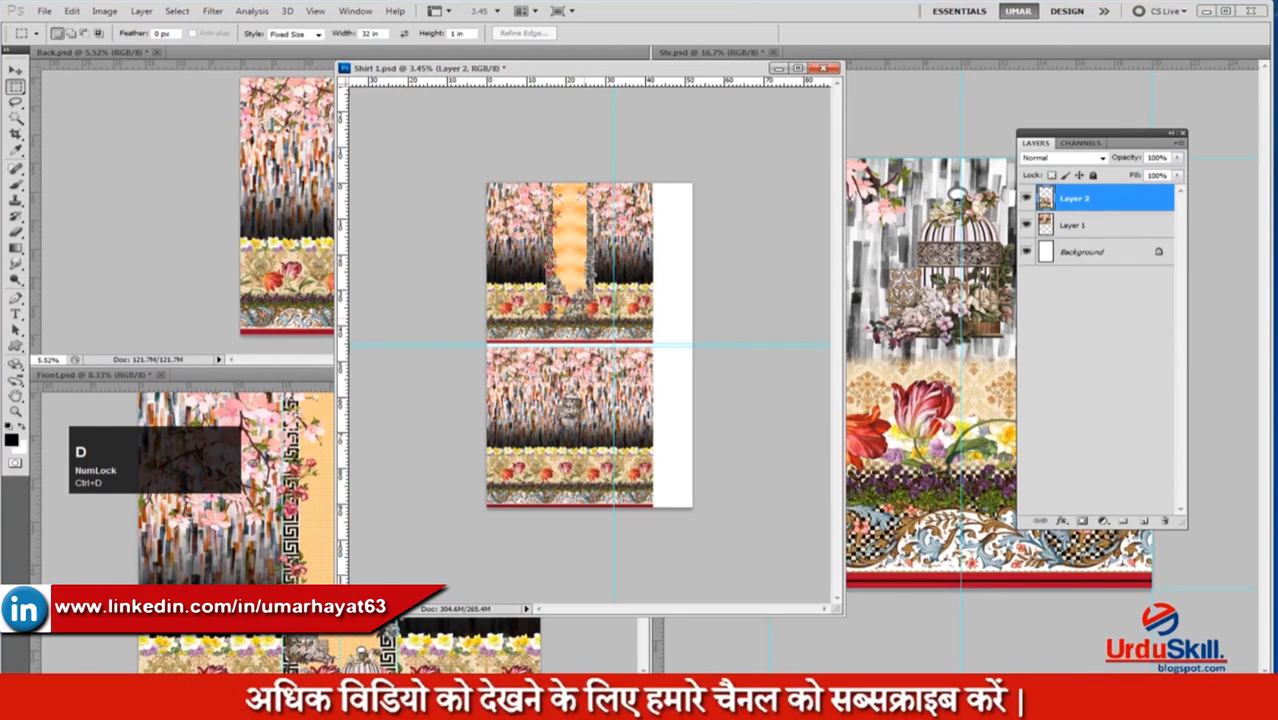
# Switch the marquee style to Normal, select from the left edge to the 32 in guide and add a vertical guide at the selection's centre.
pyautogui.click(310, 36)
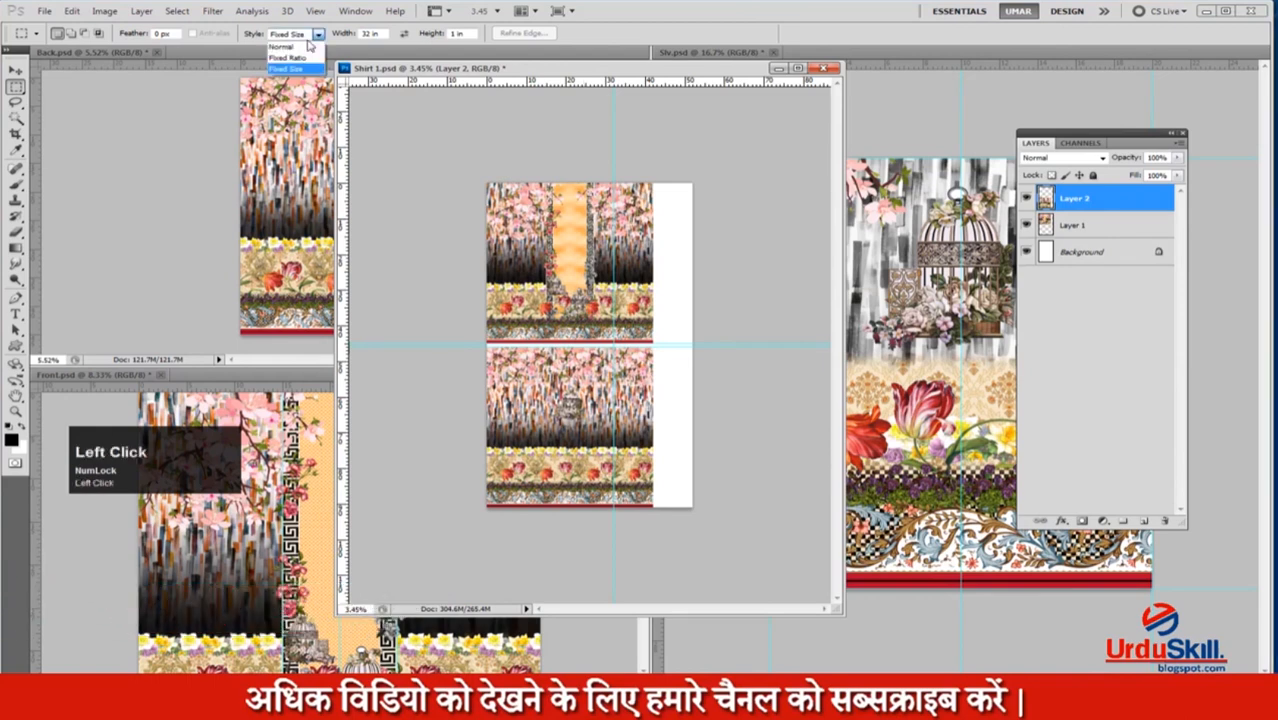
pyautogui.click(300, 47)
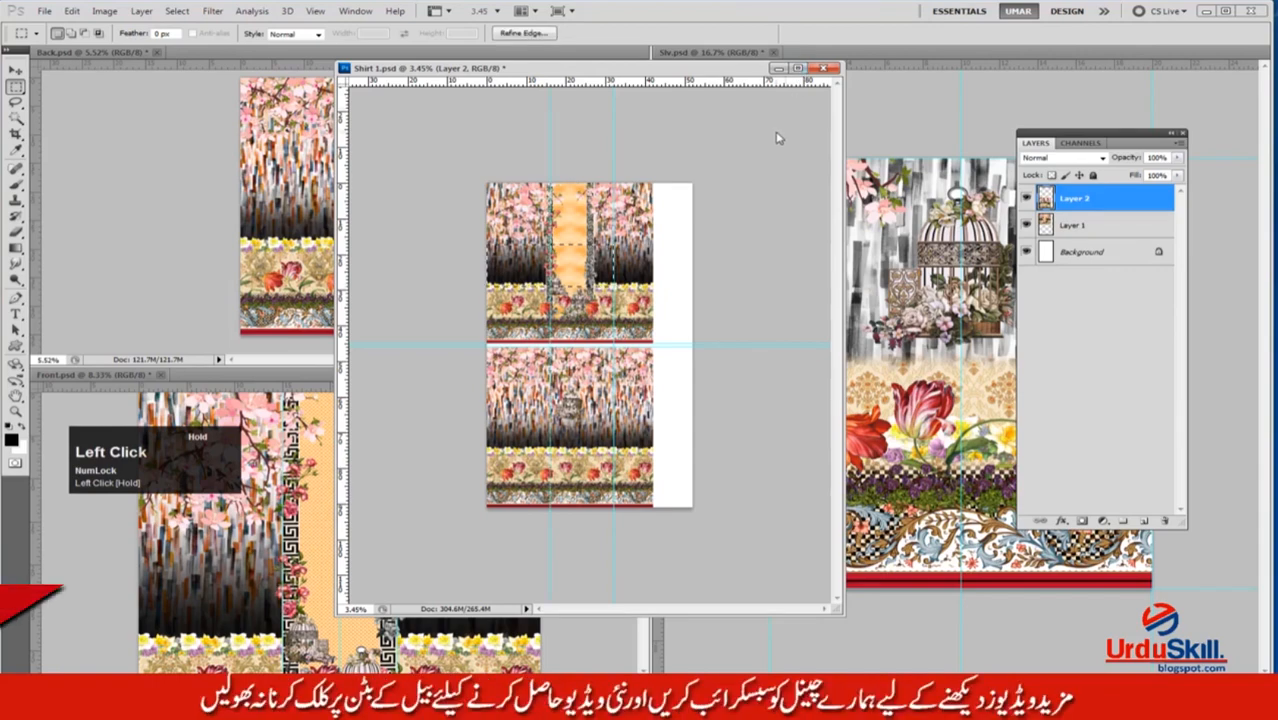
pyautogui.click(797, 68)
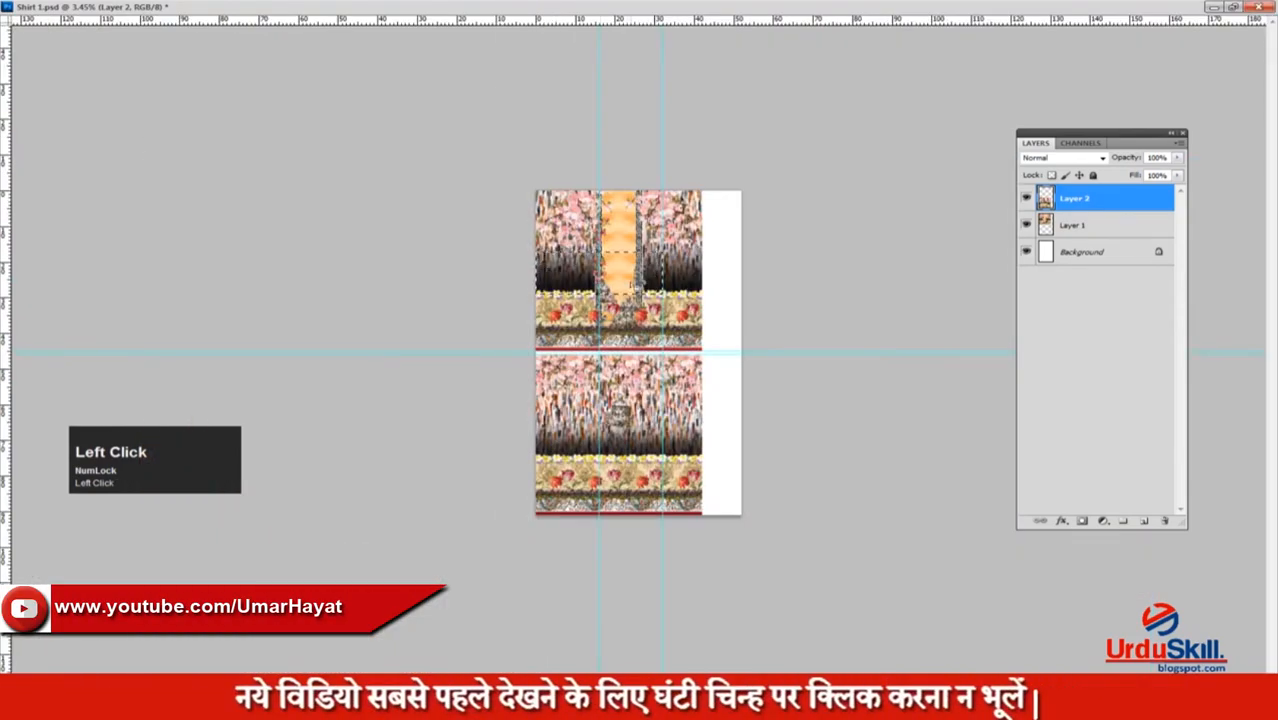
pyautogui.hotkey('ctrl', 'd')
# Transform Layer 1 and Layer 2 together, shifting them left until their centre lines up with the central vertical guide.
pyautogui.click(1075, 225)
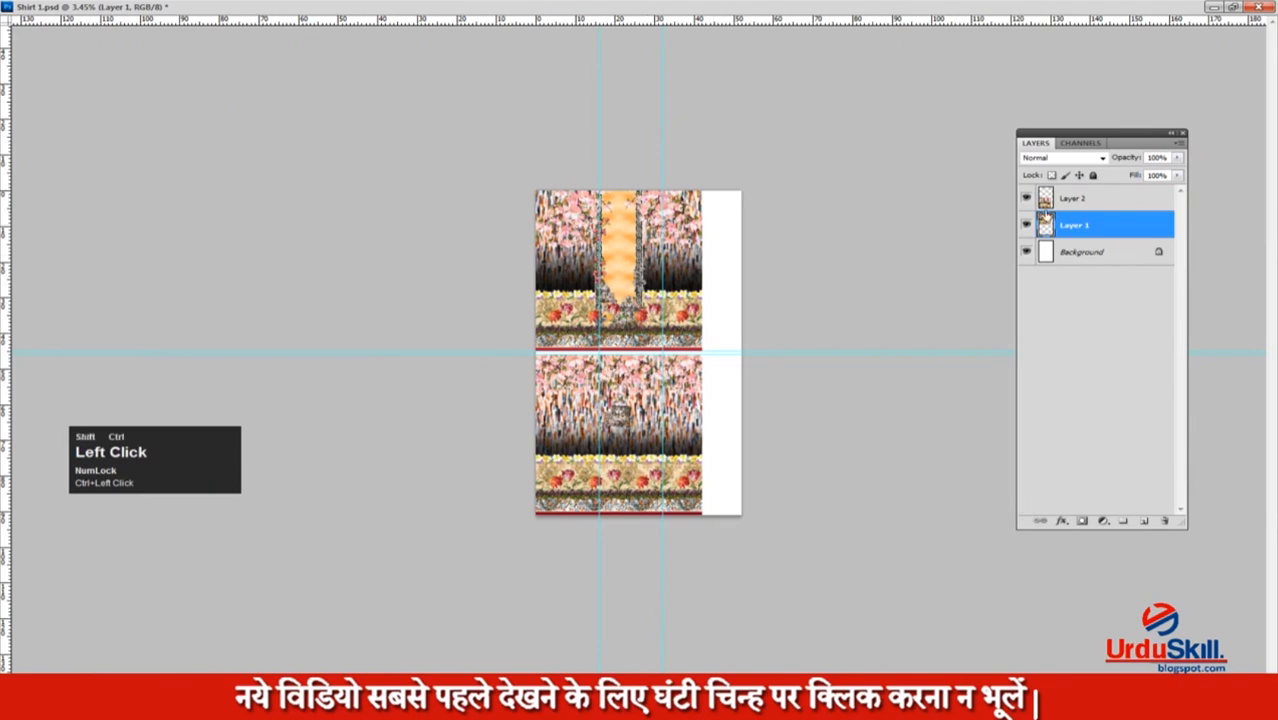
pyautogui.keyDown('ctrl'); pyautogui.keyDown('shift'); pyautogui.click(1079, 205); pyautogui.keyUp('shift'); pyautogui.keyUp('ctrl')
pyautogui.hotkey('ctrl', 't')
pyautogui.moveTo(621, 329); pyautogui.dragTo(602, 328)
pyautogui.press('Return')
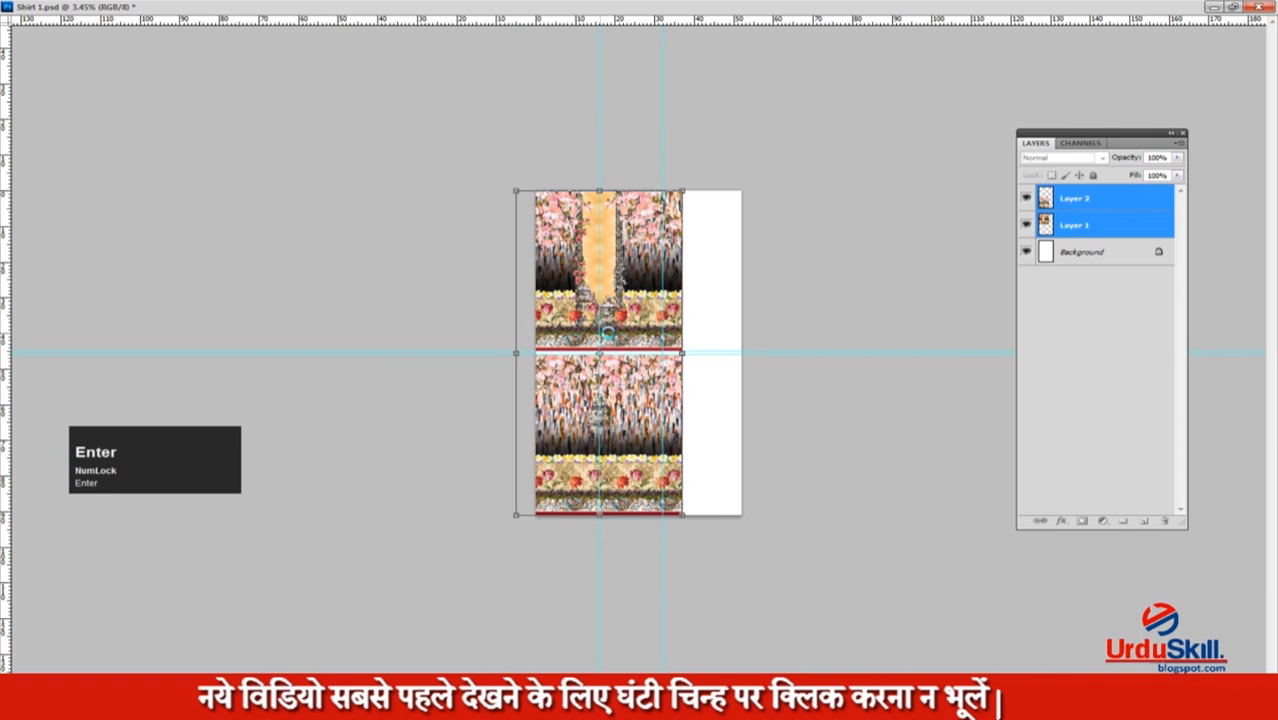
# Select everything right of the 32 in guide, delete that overhang from Layer 2 and Layer 1, and deselect.
pyautogui.click(846, 252)
pyautogui.press('m')
pyautogui.moveTo(662, 160); pyautogui.dragTo(752, 525)
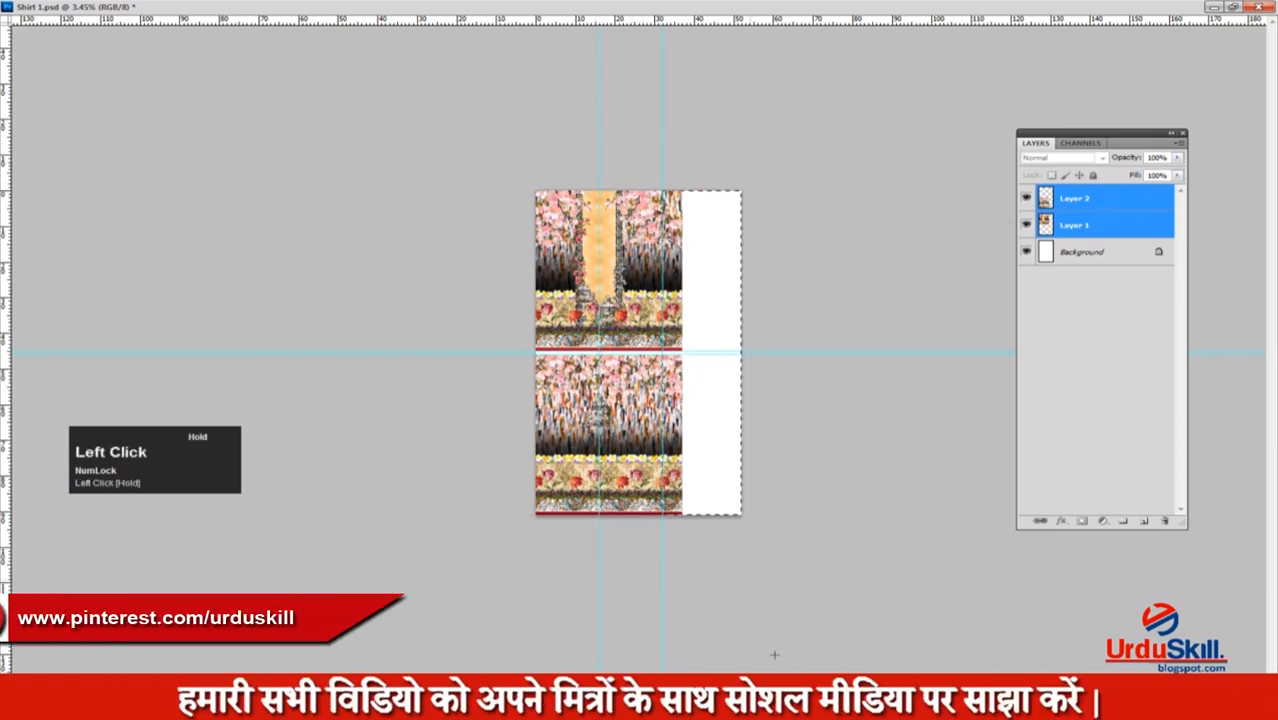
pyautogui.click(1088, 200)
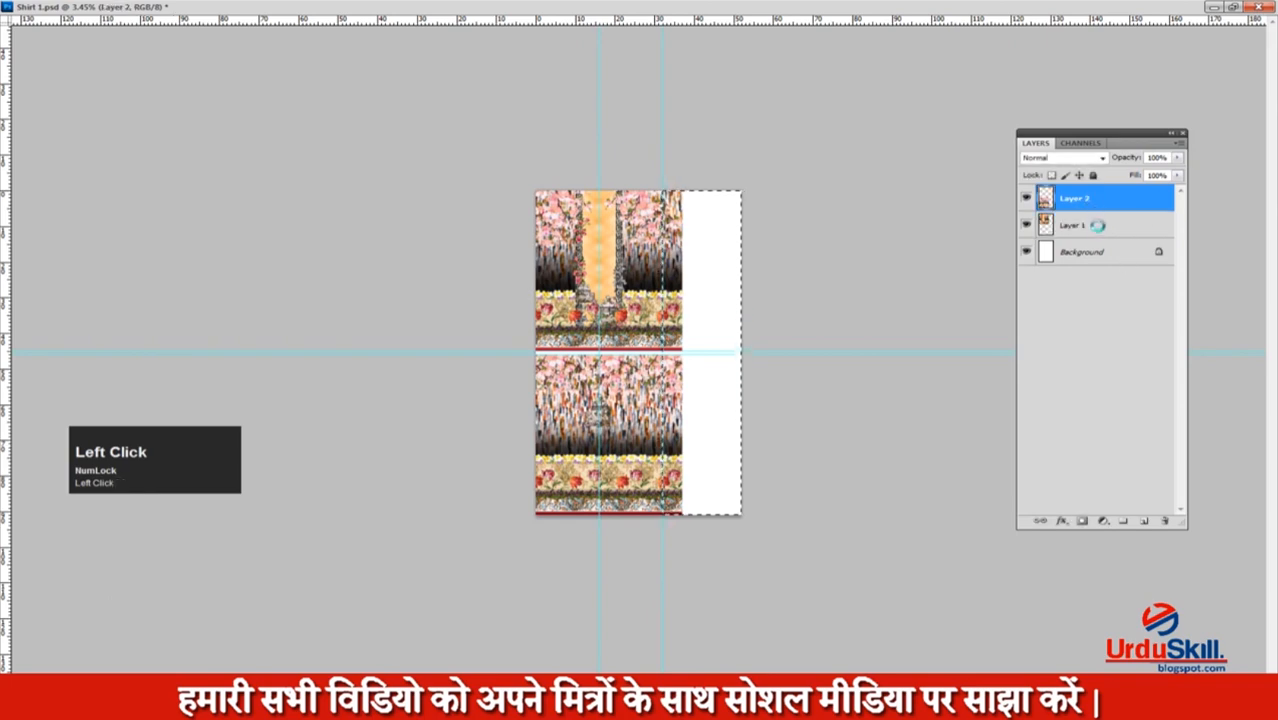
pyautogui.click(1089, 226)
pyautogui.press('Delete')
pyautogui.hotkey('ctrl', 'd')
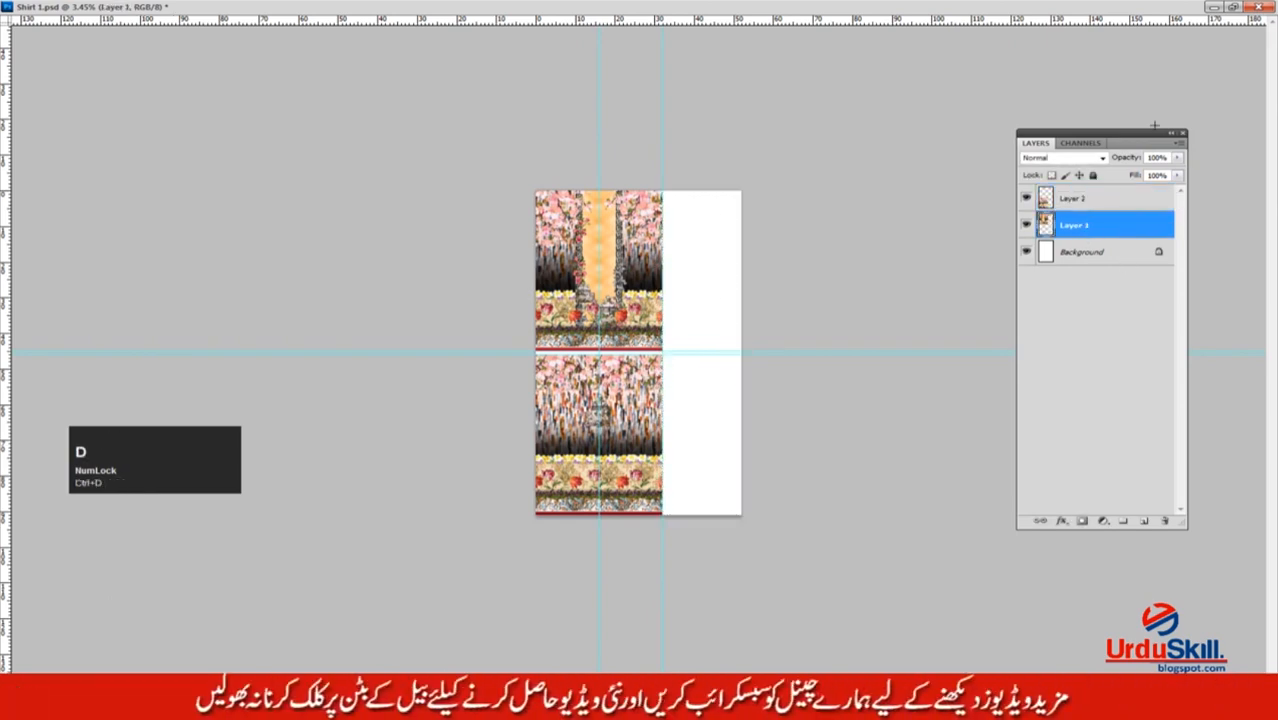
# Restore the Shirt 1 window to its floating size and activate the Slv.psd document.
pyautogui.click(1232, 8)
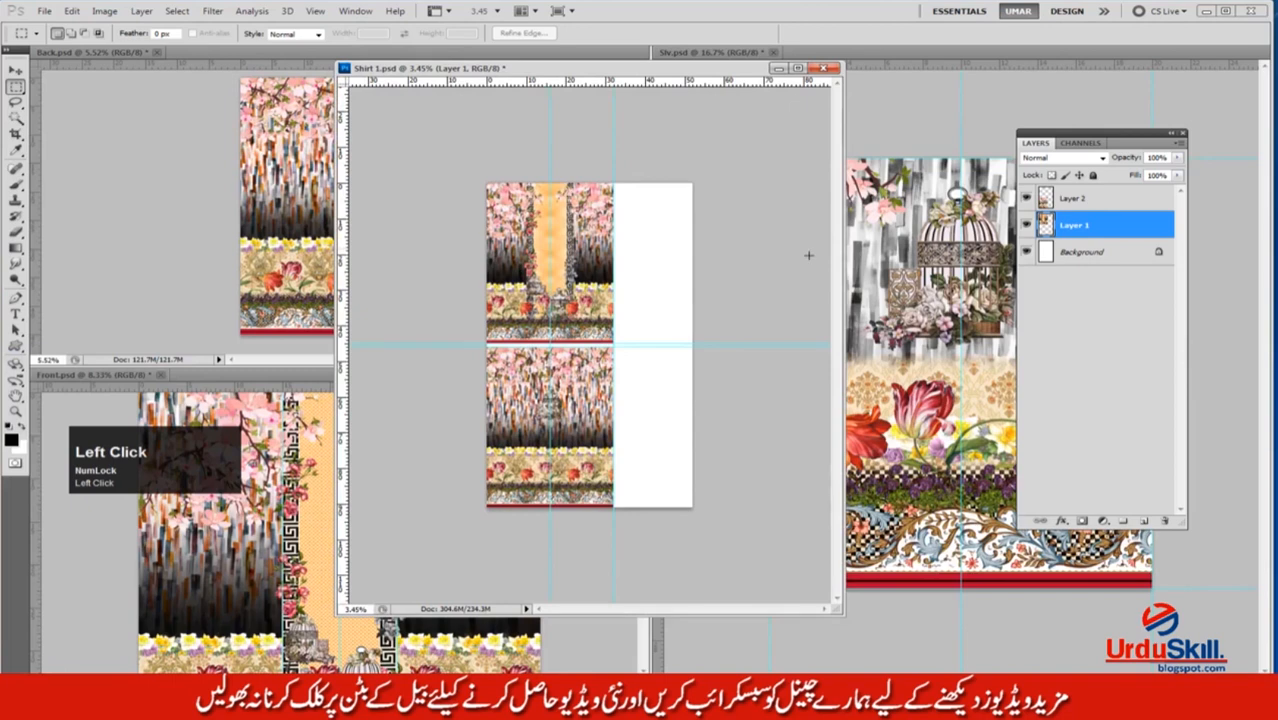
pyautogui.click(896, 289)
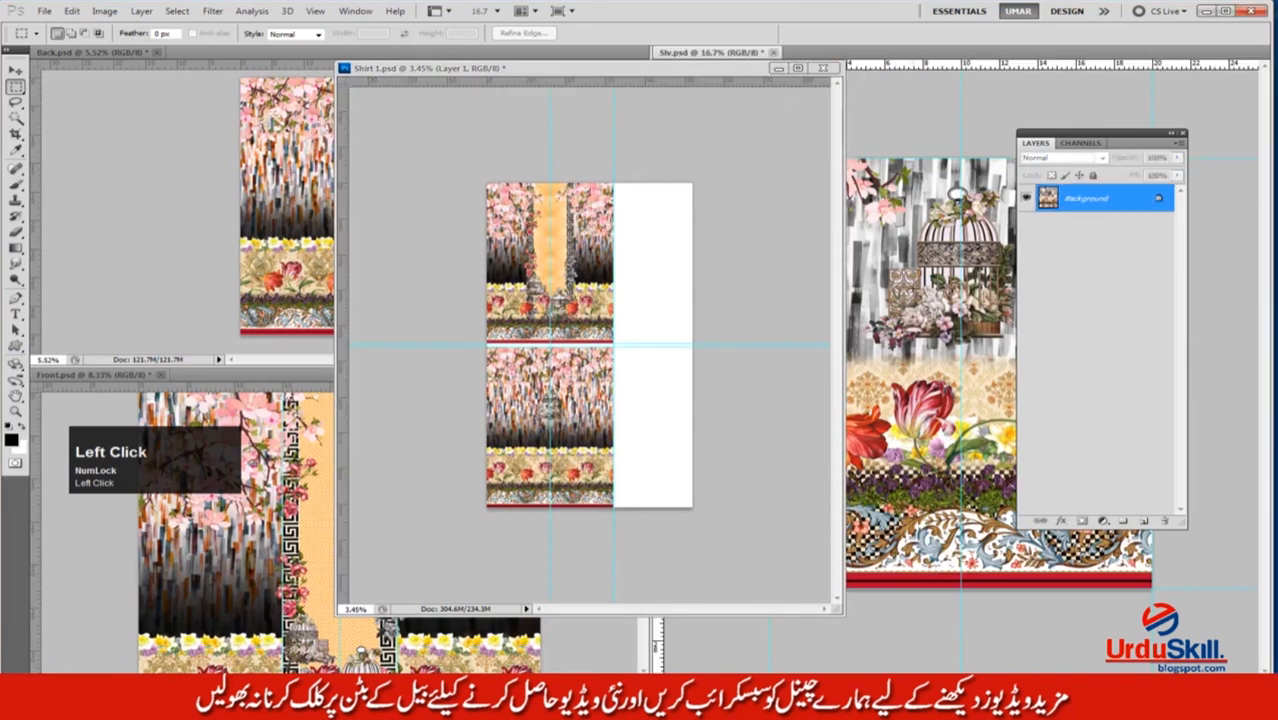
pyautogui.press('b')
pyautogui.click(922, 289)
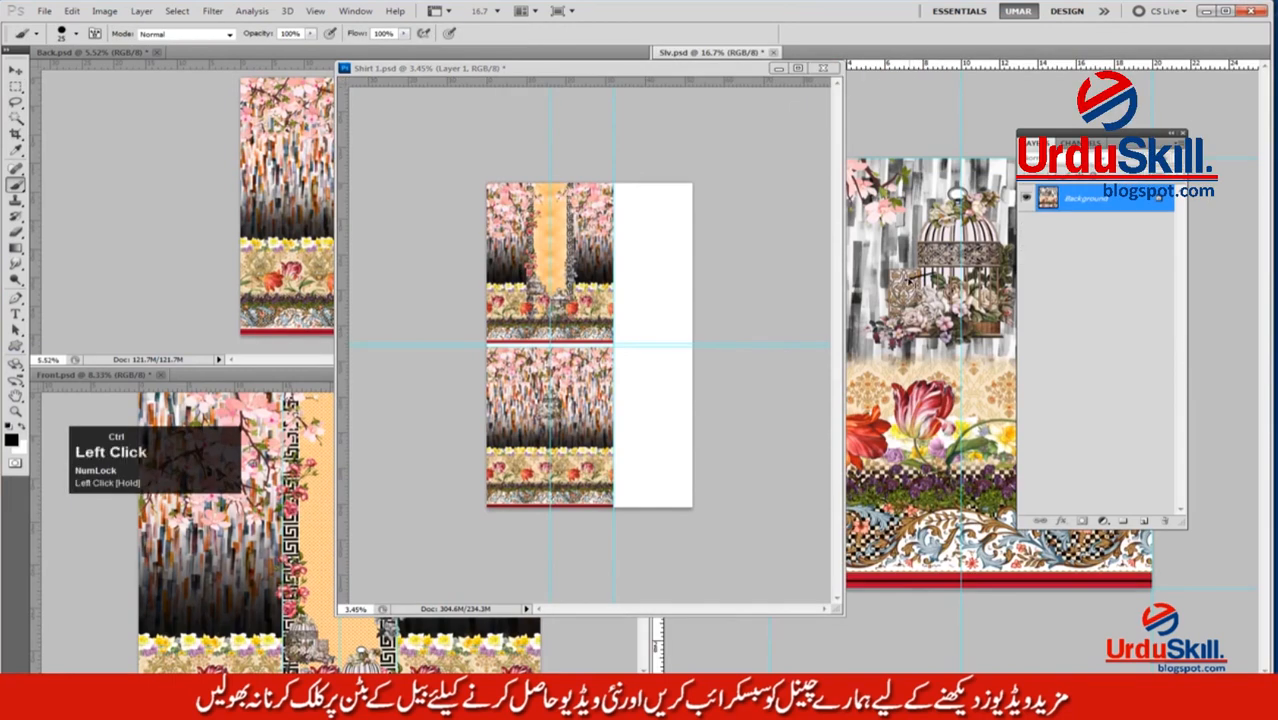
pyautogui.hotkey('ctrl', 'z')
# Copy the Slv.psd sleeve into Shirt 1 and place it in the upper corner of the blank strip, against the 32 in guide.
pyautogui.press('v')
pyautogui.click(766, 322)
pyautogui.moveTo(650, 337); pyautogui.dragTo(668, 236)
pyautogui.press('space')
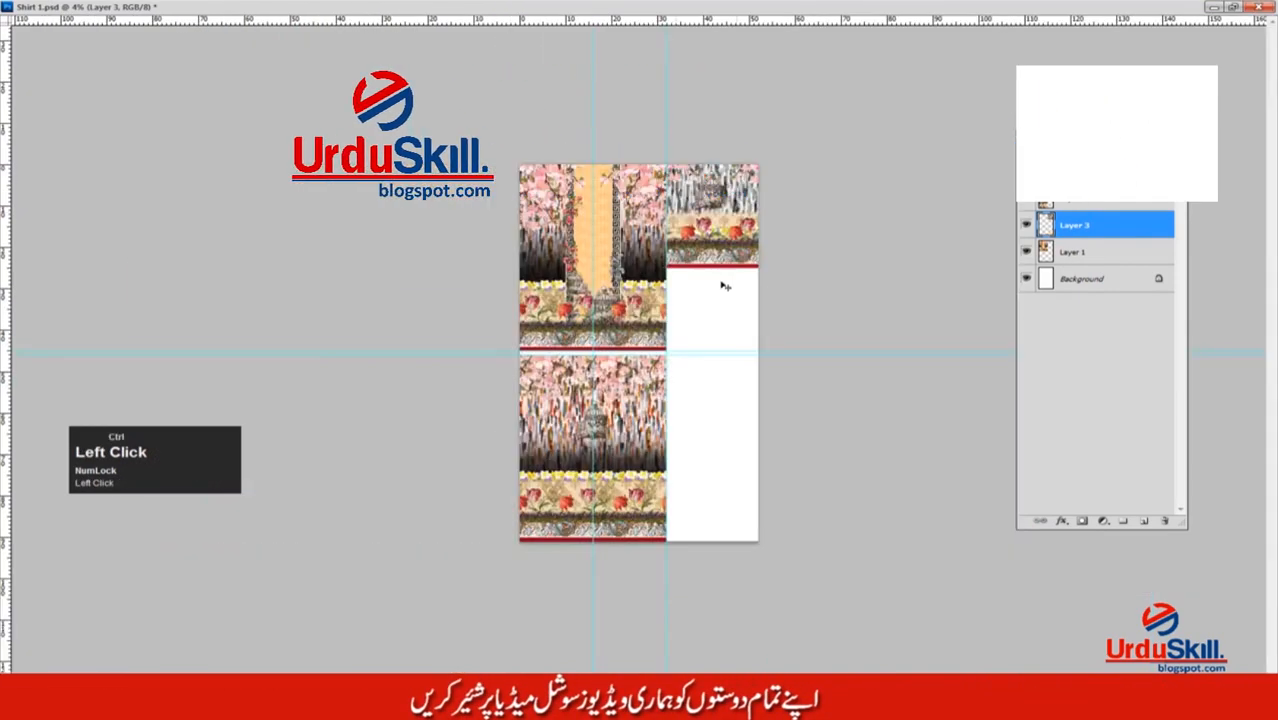
# Duplicate the sleeve directly below the first one in the 20 in strip, leaving a narrow white gap between them.
pyautogui.keyDown('ctrl'); pyautogui.click(735, 248); pyautogui.keyUp('ctrl')
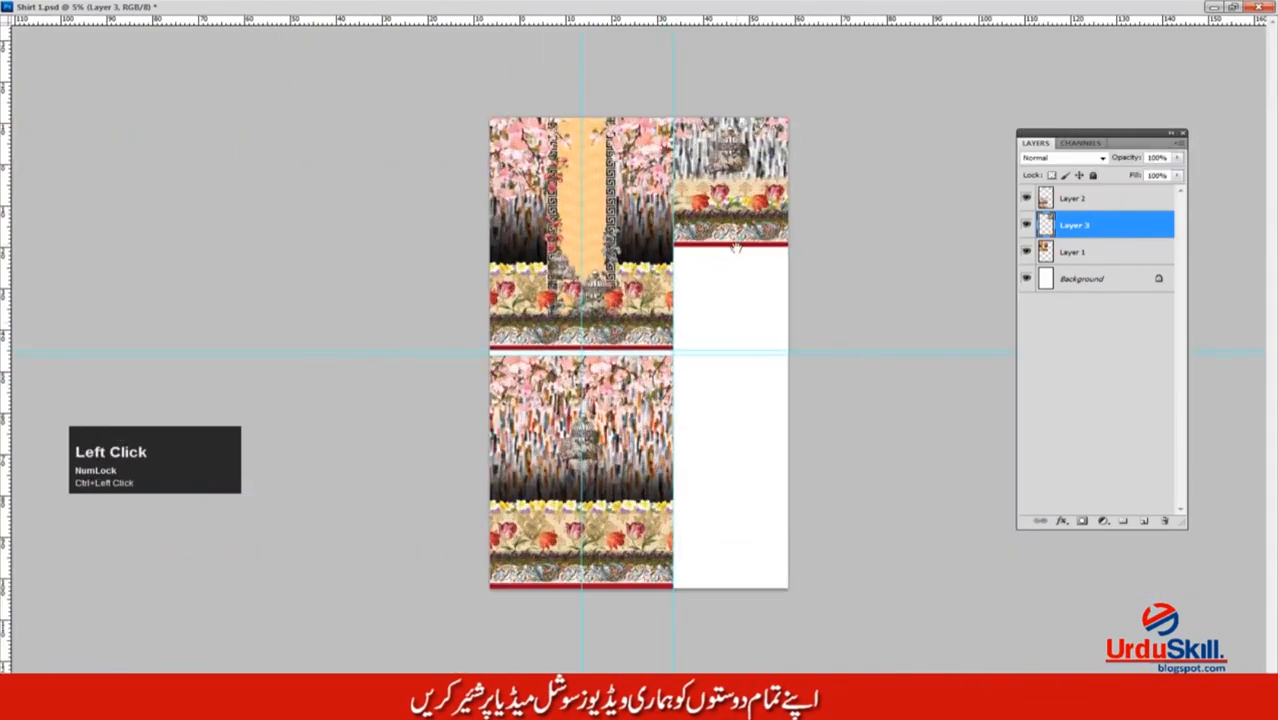
pyautogui.moveTo(743, 158); pyautogui.dragTo(743, 291)
pyautogui.moveTo(680, 333); pyautogui.dragTo(640, 330)
pyautogui.moveTo(670, 225); pyautogui.dragTo(935, 237)
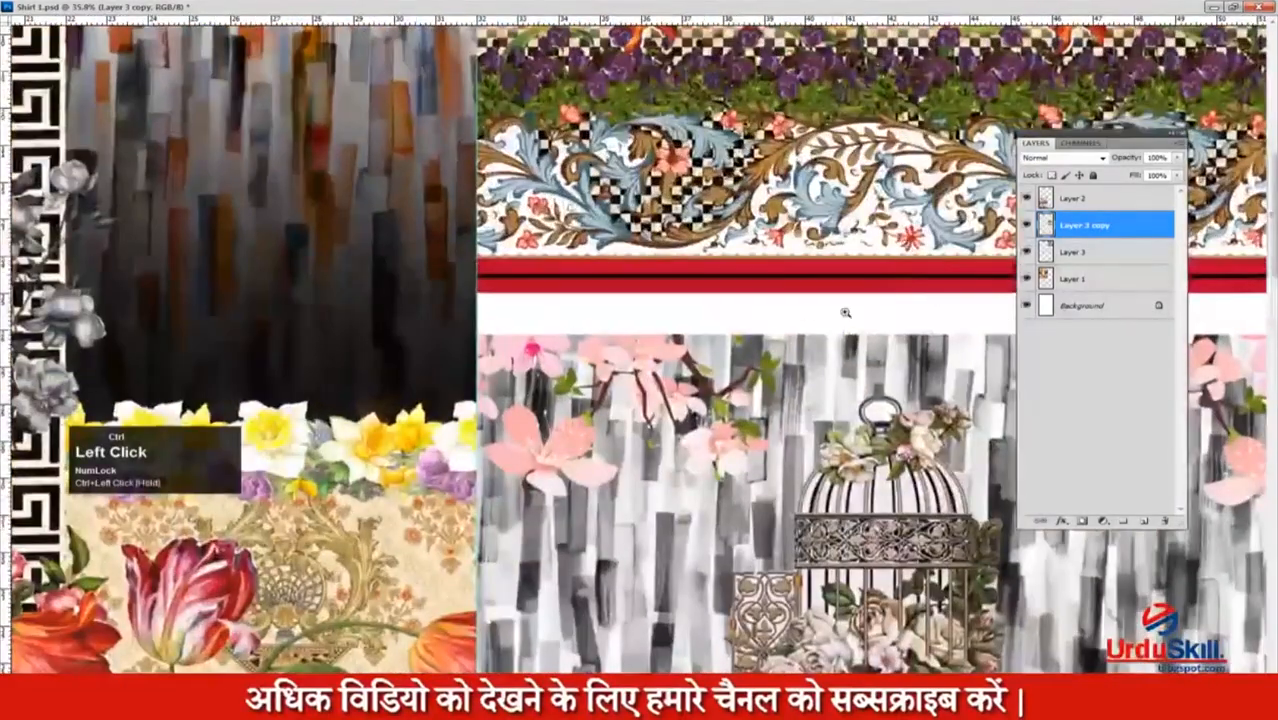
pyautogui.moveTo(820, 311); pyautogui.dragTo(868, 318)
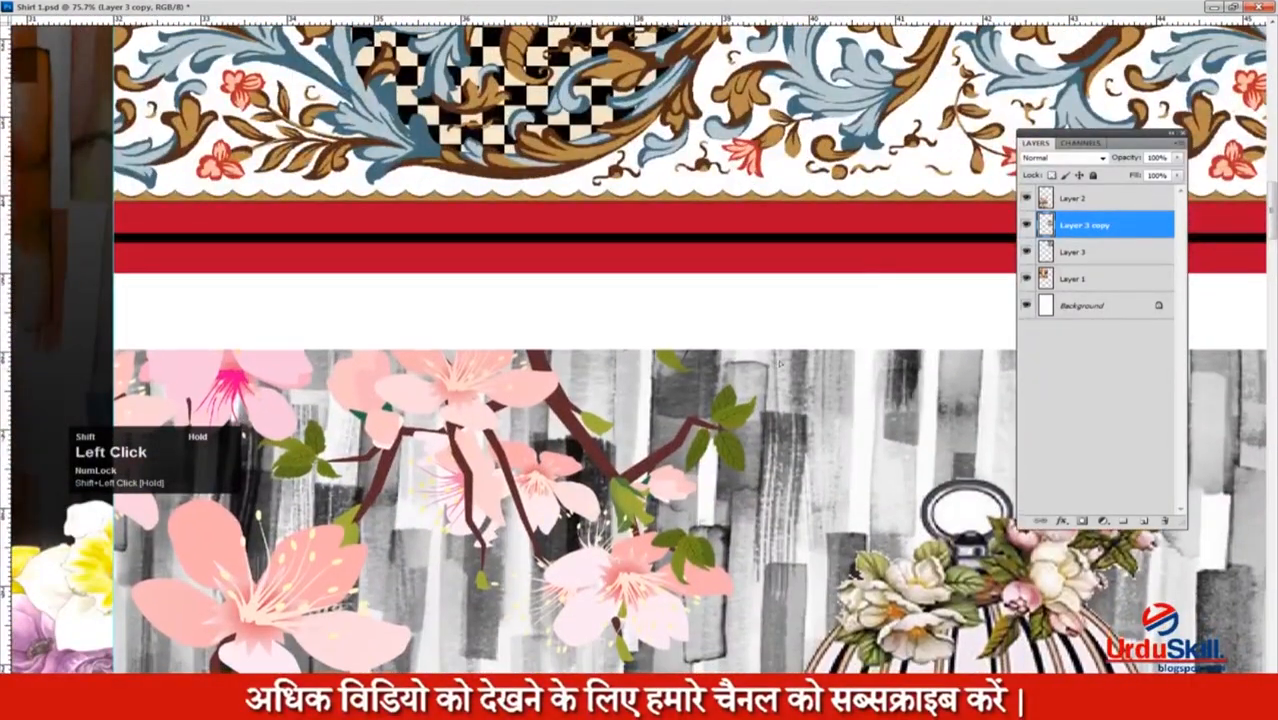
pyautogui.keyDown('alt'); pyautogui.click(778, 374); pyautogui.keyUp('alt')
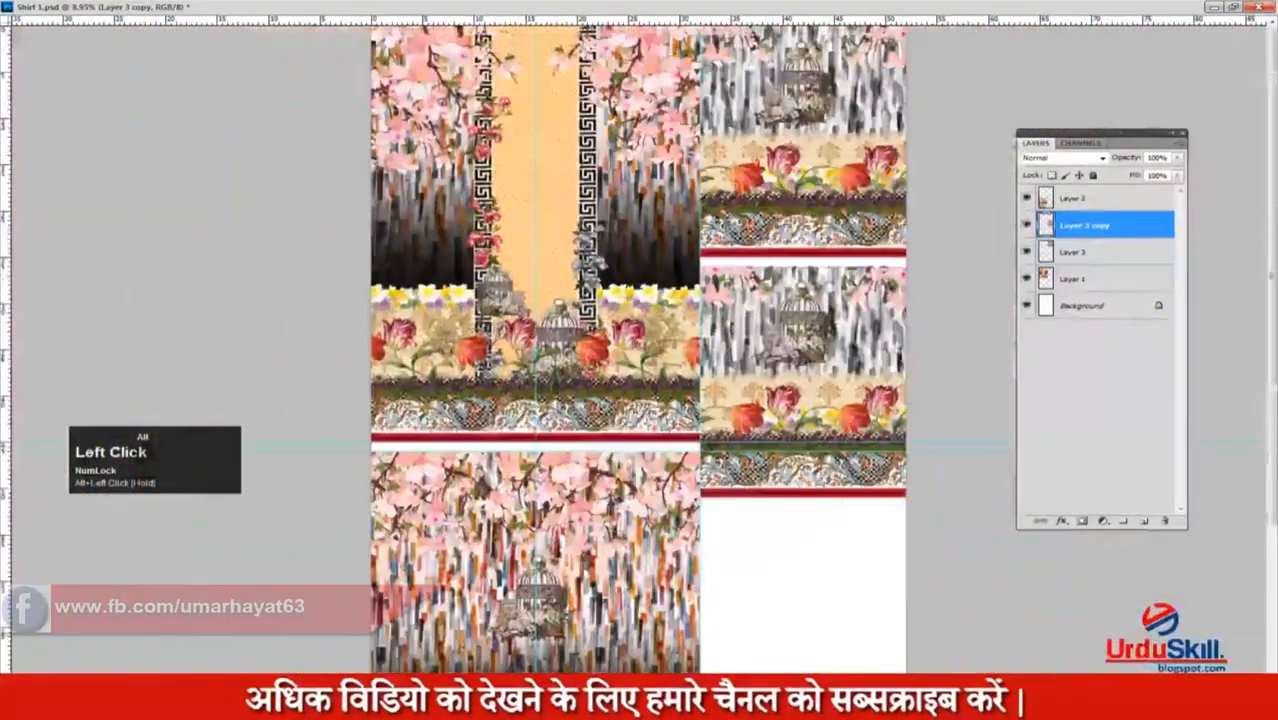
# Add a horizontal guide at the lower edge of the second sleeve and merge the two sleeve layers.
pyautogui.moveTo(679, 446); pyautogui.dragTo(679, 314)
pyautogui.keyDown('alt'); pyautogui.click(814, 284); pyautogui.keyUp('alt')
pyautogui.keyDown('alt'); pyautogui.click(814, 284); pyautogui.keyUp('alt')
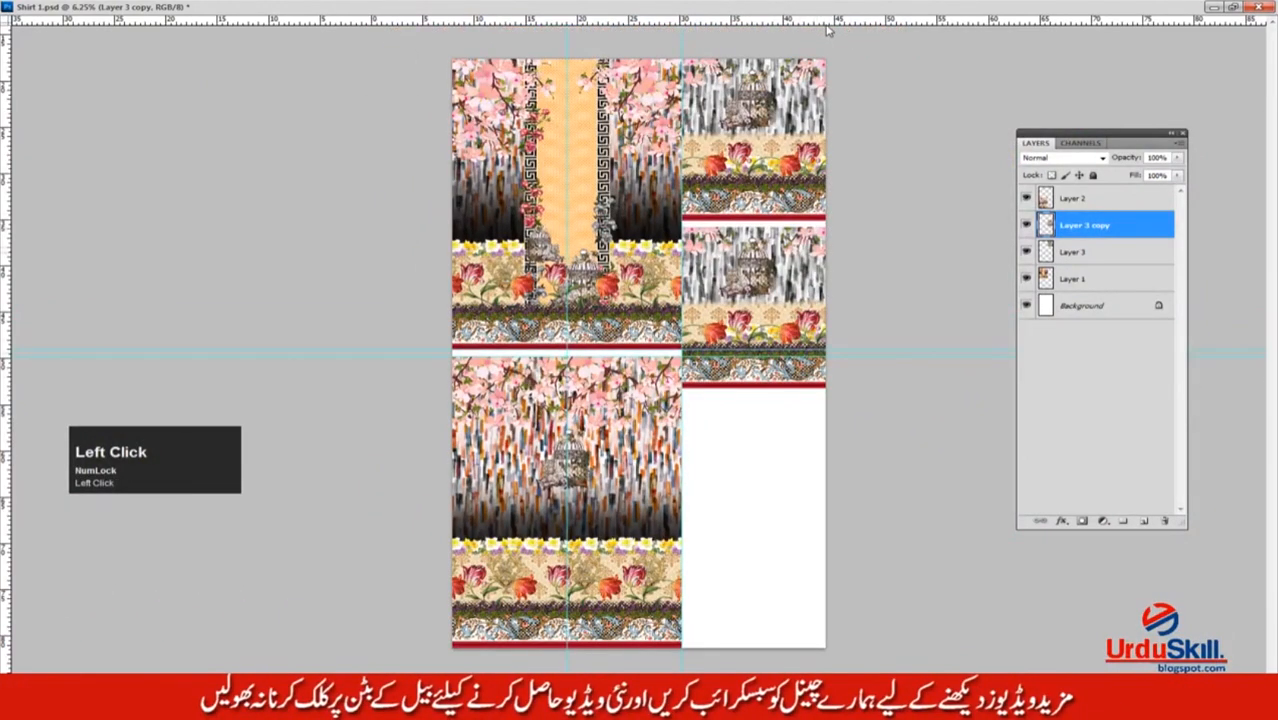
pyautogui.keyDown('ctrl'); pyautogui.click(779, 483); pyautogui.keyUp('ctrl')
pyautogui.moveTo(736, 485); pyautogui.dragTo(590, 375)
pyautogui.keyDown('alt'); pyautogui.click(590, 377); pyautogui.keyUp('alt')
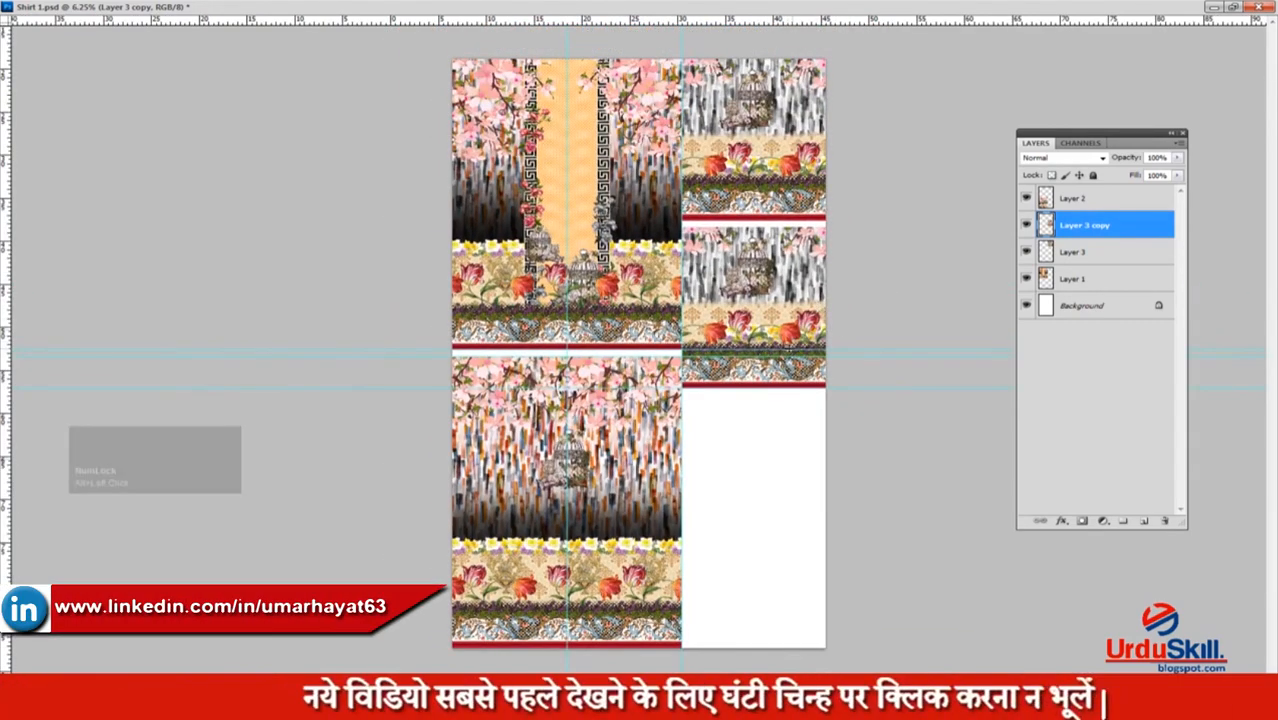
pyautogui.keyDown('ctrl'); pyautogui.click(1075, 252); pyautogui.keyUp('ctrl')
pyautogui.hotkey('ctrl', 'e')
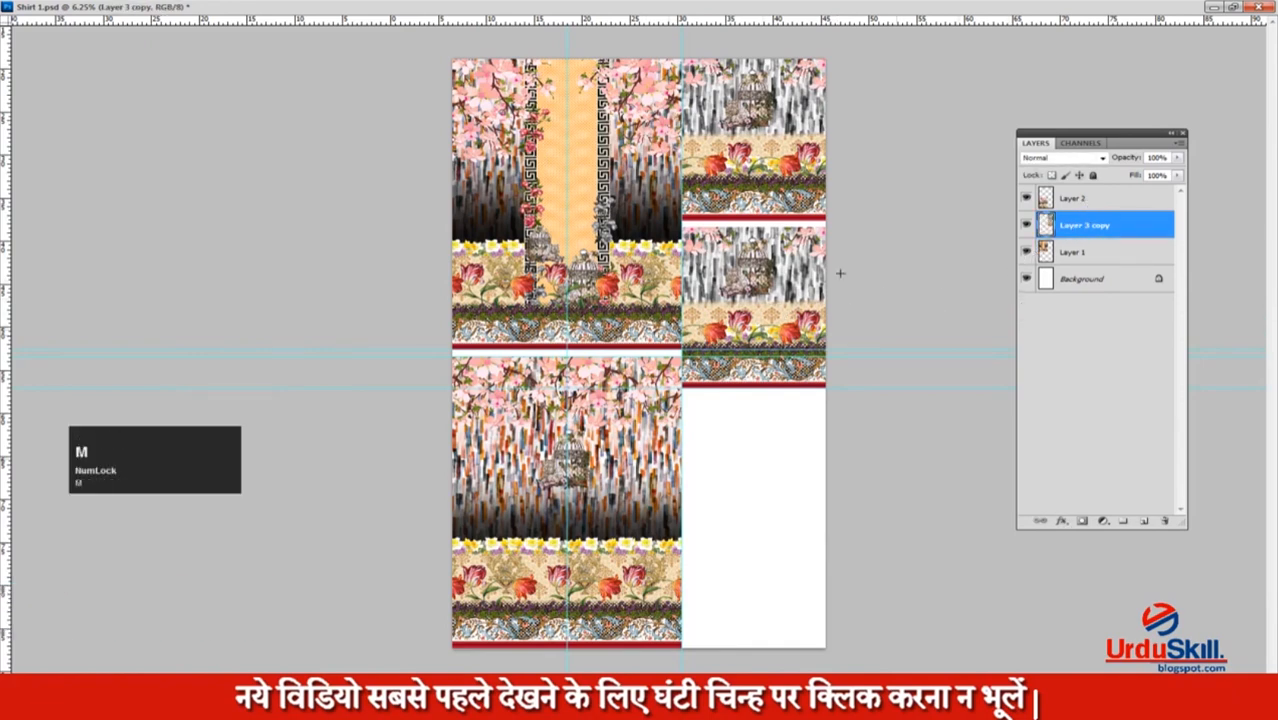
# Select the front piece's full-width hem border on Layer 1 and copy it to a new layer.
pyautogui.click(1097, 282)
pyautogui.click(1100, 253)
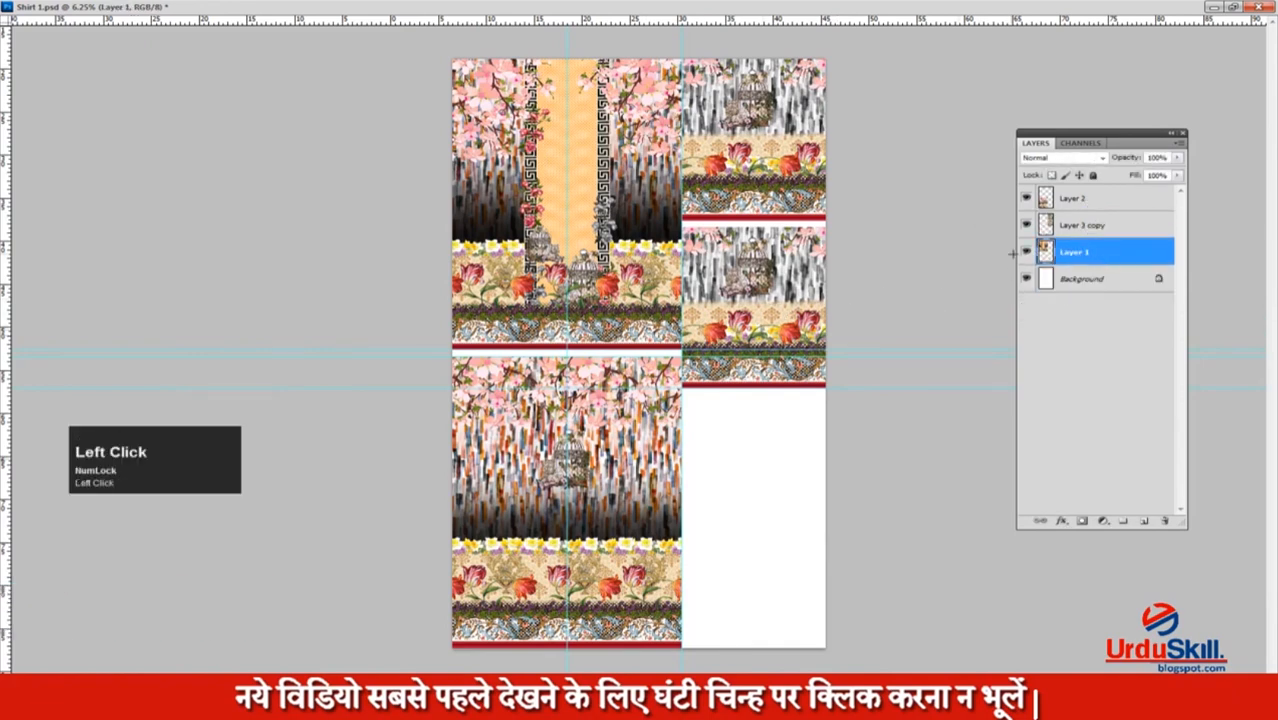
pyautogui.click(1025, 252)
pyautogui.click(1025, 252)
pyautogui.keyDown('ctrl'); pyautogui.click(639, 339); pyautogui.keyUp('ctrl')
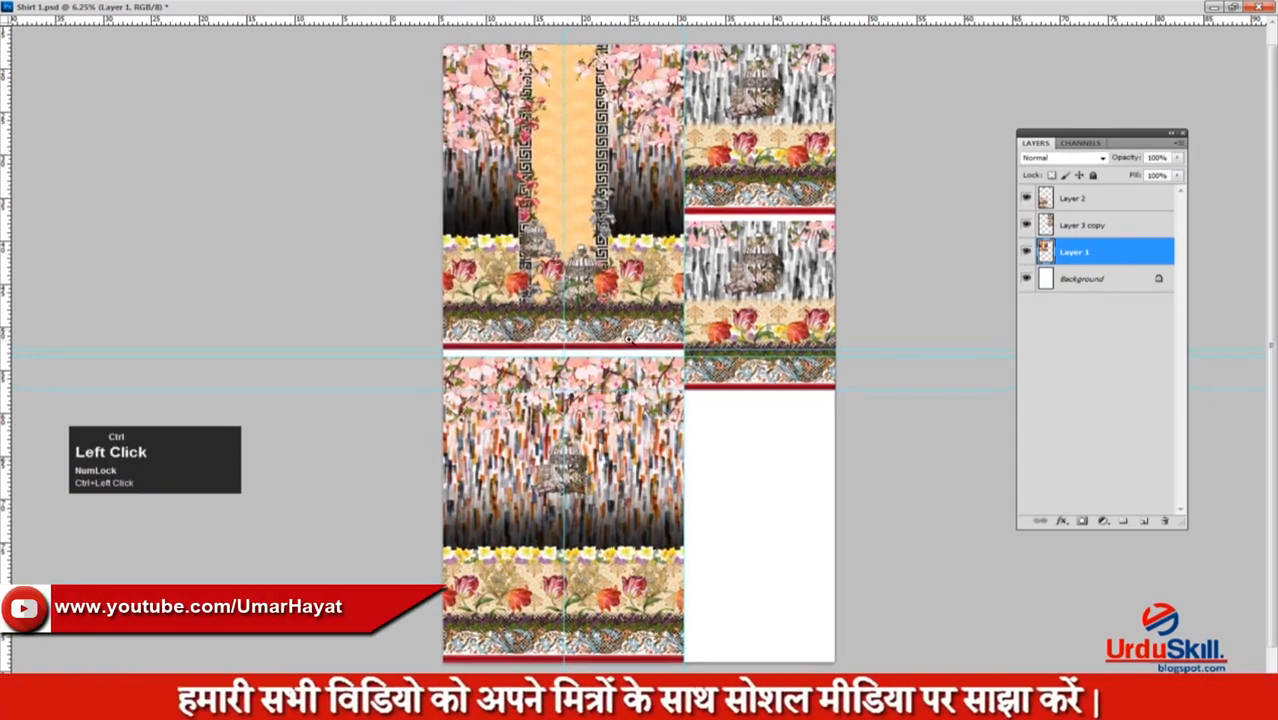
pyautogui.keyDown('ctrl'); pyautogui.click(639, 339); pyautogui.keyUp('ctrl')
pyautogui.moveTo(260, 287); pyautogui.dragTo(690, 346)
pyautogui.rightClick(676, 334)
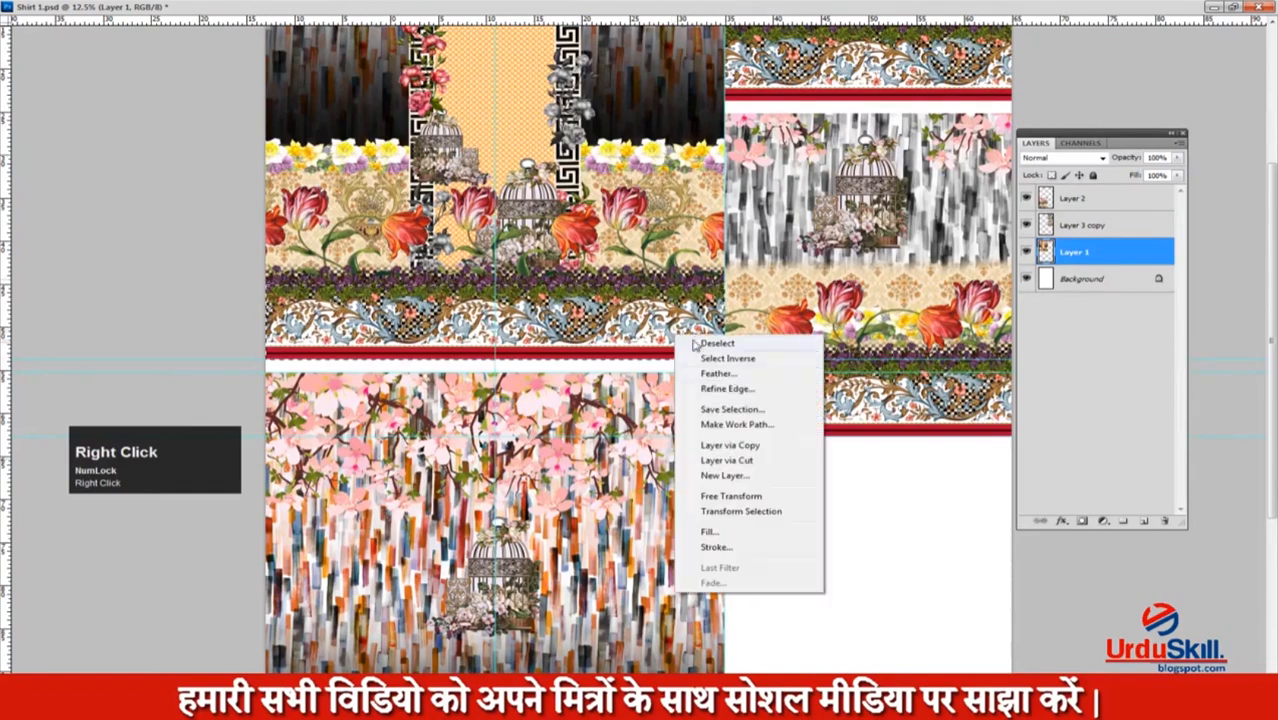
pyautogui.click(740, 446)
# Rotate the copied hem border to vertical and move it into the blank area below the sleeves.
pyautogui.press('v')
pyautogui.press('F2')
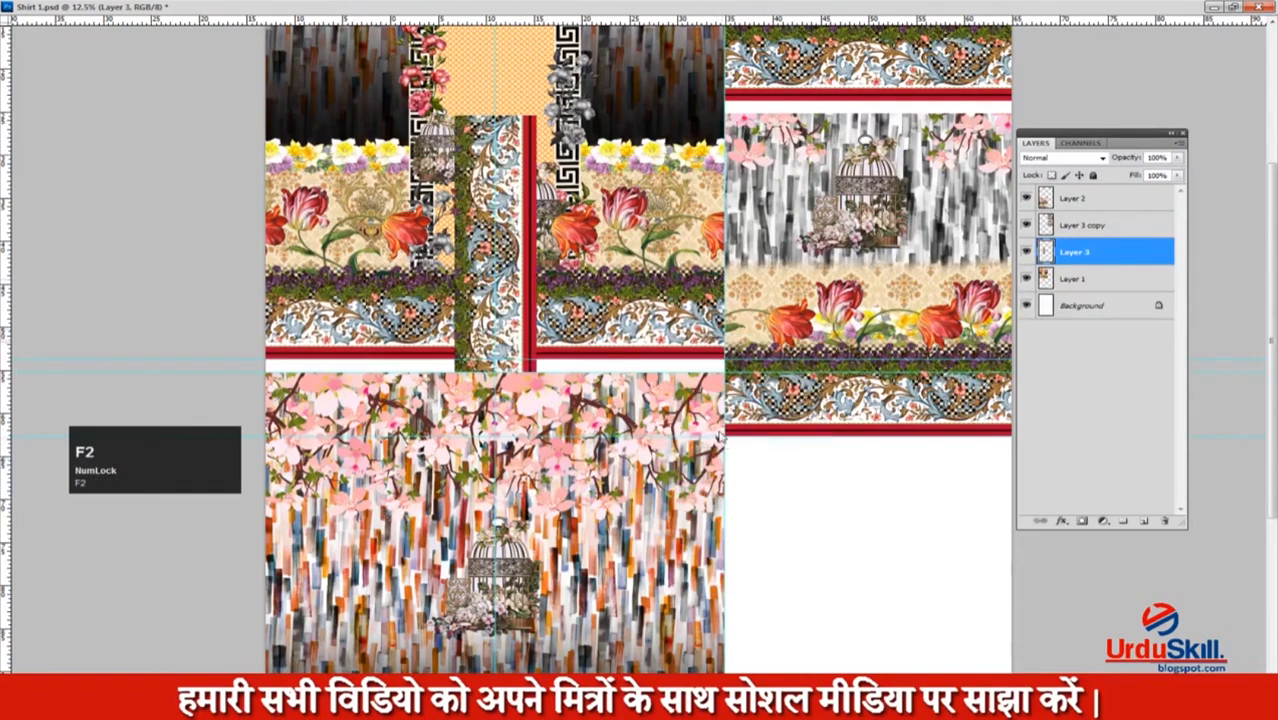
pyautogui.moveTo(523, 268); pyautogui.dragTo(968, 598)
pyautogui.moveTo(647, 409); pyautogui.dragTo(647, 264)
pyautogui.keyDown('ctrl'); pyautogui.keyDown('alt'); pyautogui.click(820, 302); pyautogui.keyUp('alt'); pyautogui.keyUp('ctrl')
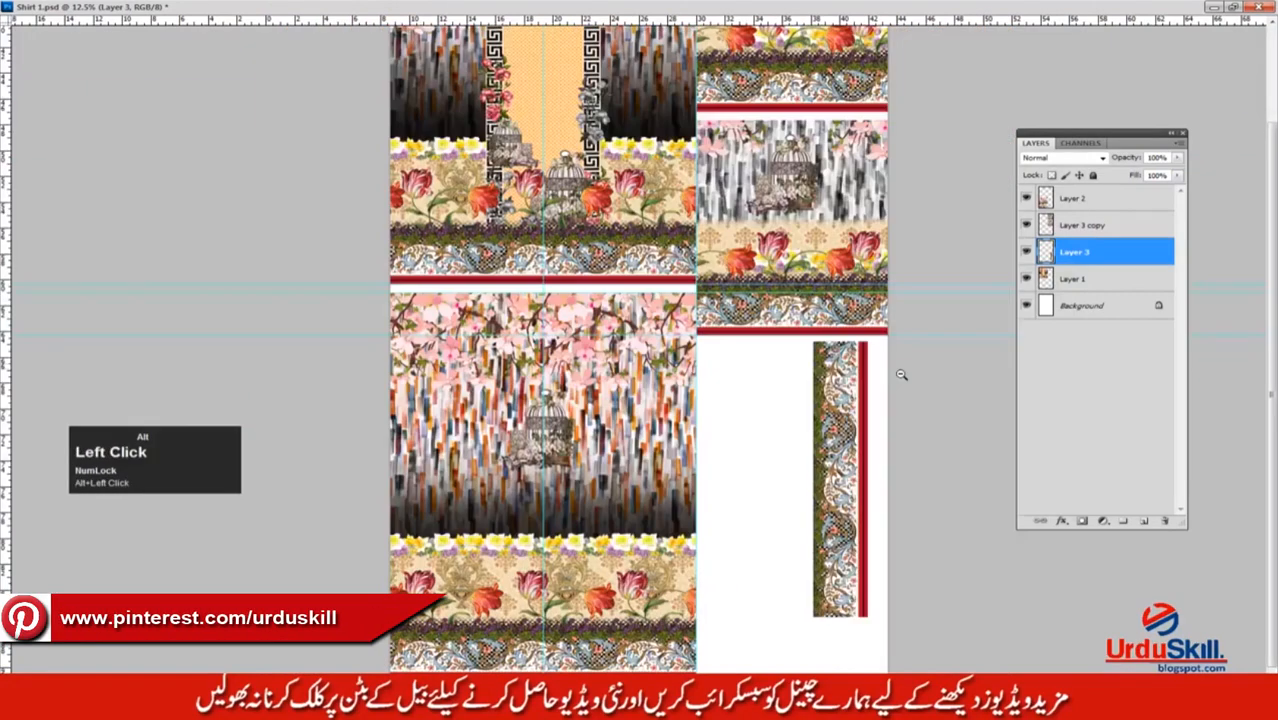
pyautogui.keyDown('ctrl'); pyautogui.click(826, 485); pyautogui.keyUp('ctrl')
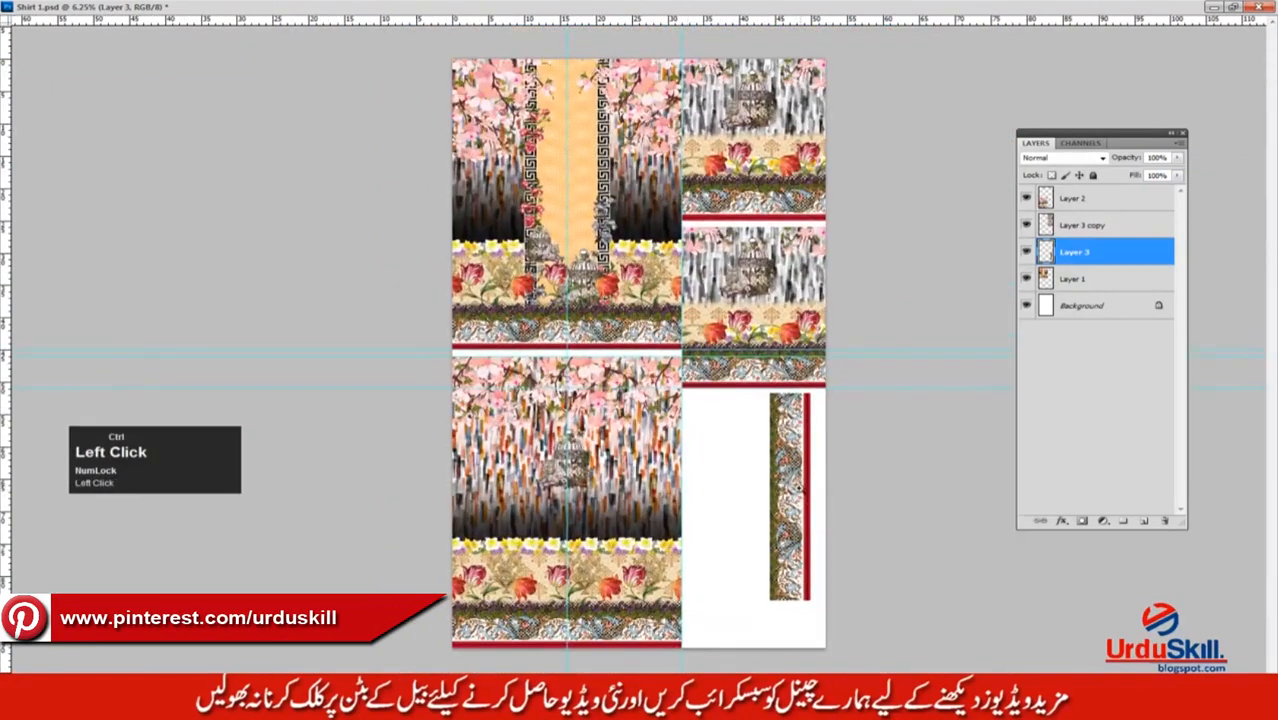
pyautogui.keyDown('ctrl'); pyautogui.click(799, 488); pyautogui.keyUp('ctrl')
# Place vertical borders side by side at the canvas's lower right by aligning the border to the corner and duplicating it with a narrow gap.
pyautogui.moveTo(848, 530); pyautogui.dragTo(618, 333)
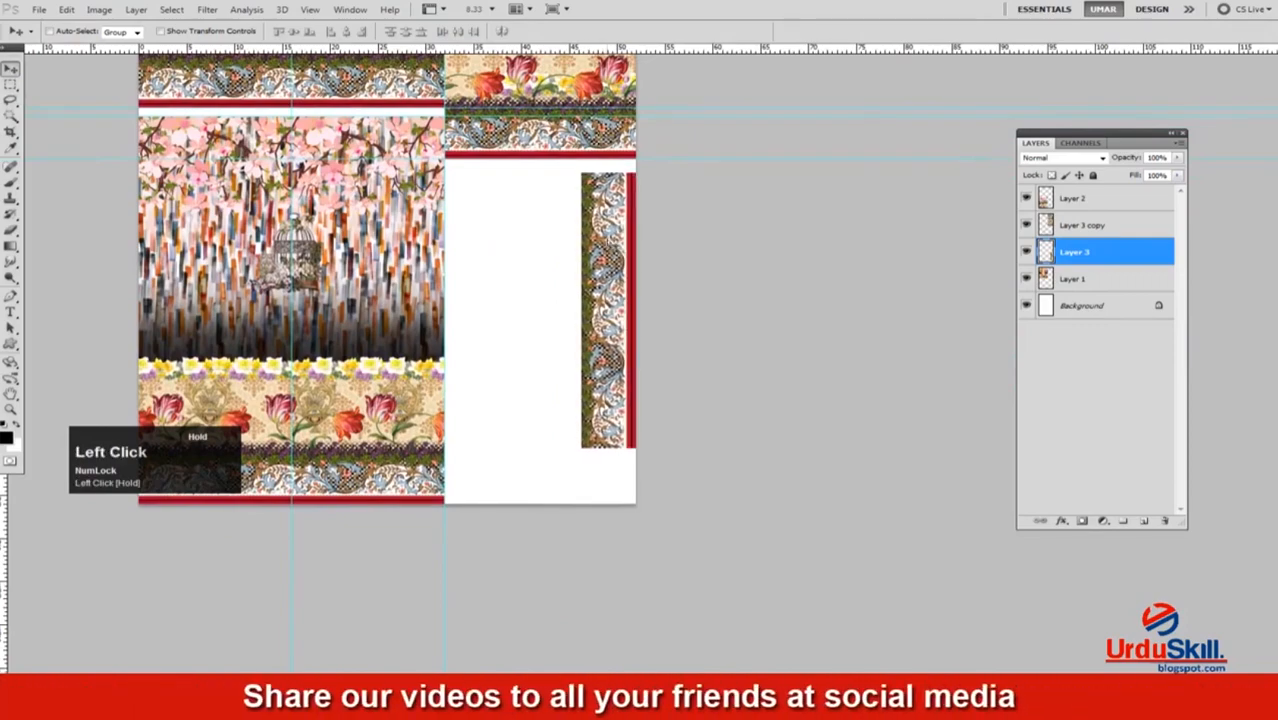
pyautogui.moveTo(605, 364); pyautogui.dragTo(722, 362)
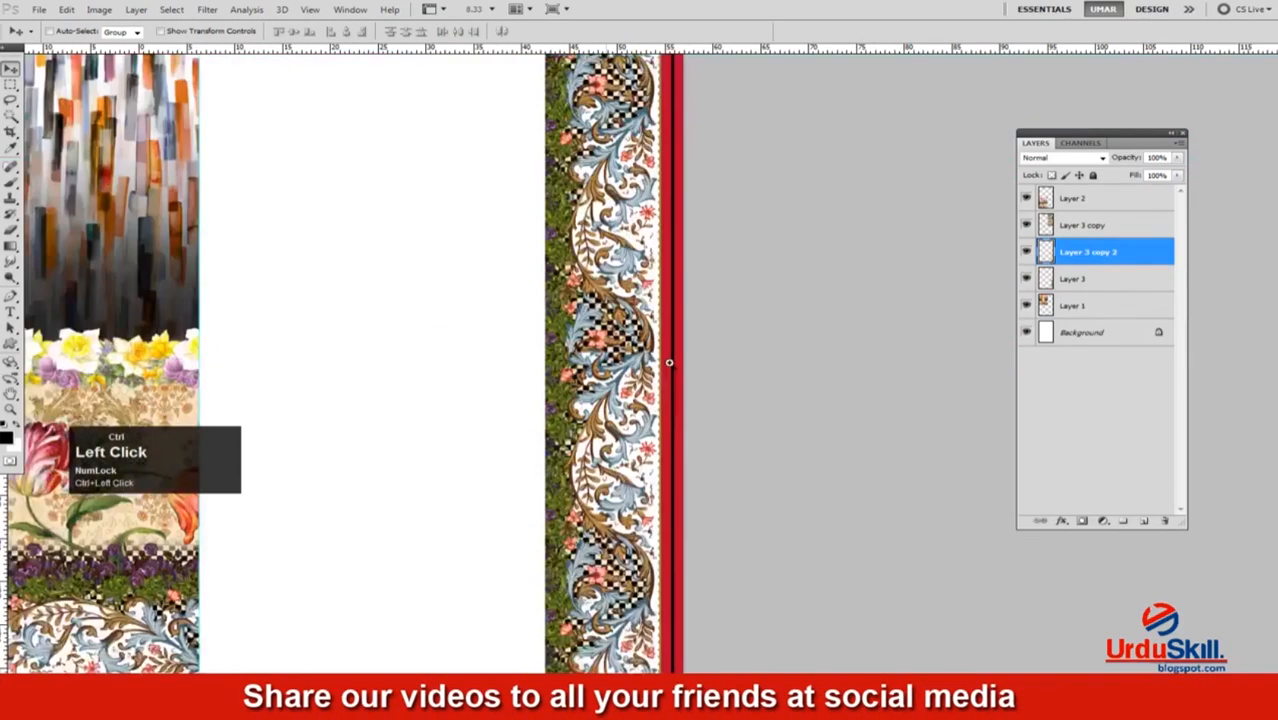
pyautogui.moveTo(678, 355); pyautogui.dragTo(678, 404)
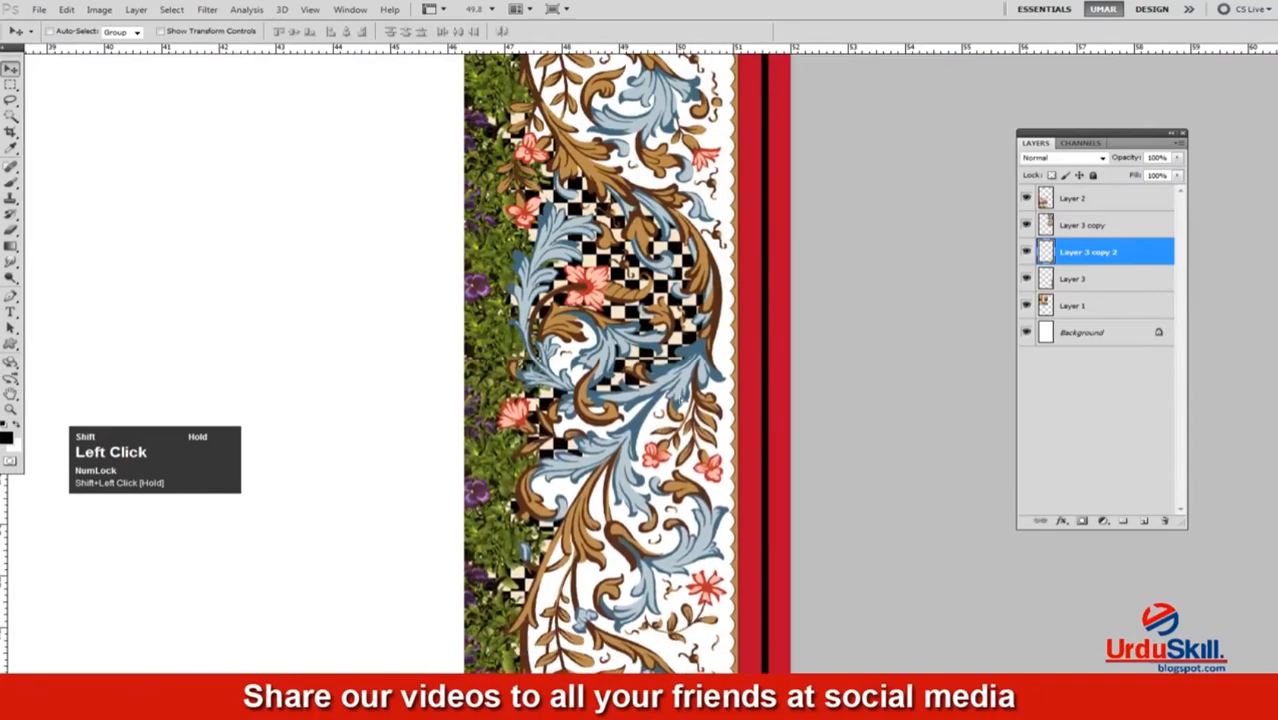
pyautogui.scroll(-6, 586, 328)
pyautogui.hotkey('ctrl', 'e')
pyautogui.moveTo(665, 292)
pyautogui.mouseDown()
pyautogui.moveTo(599, 292)
pyautogui.moveTo(663, 298)
pyautogui.mouseUp()
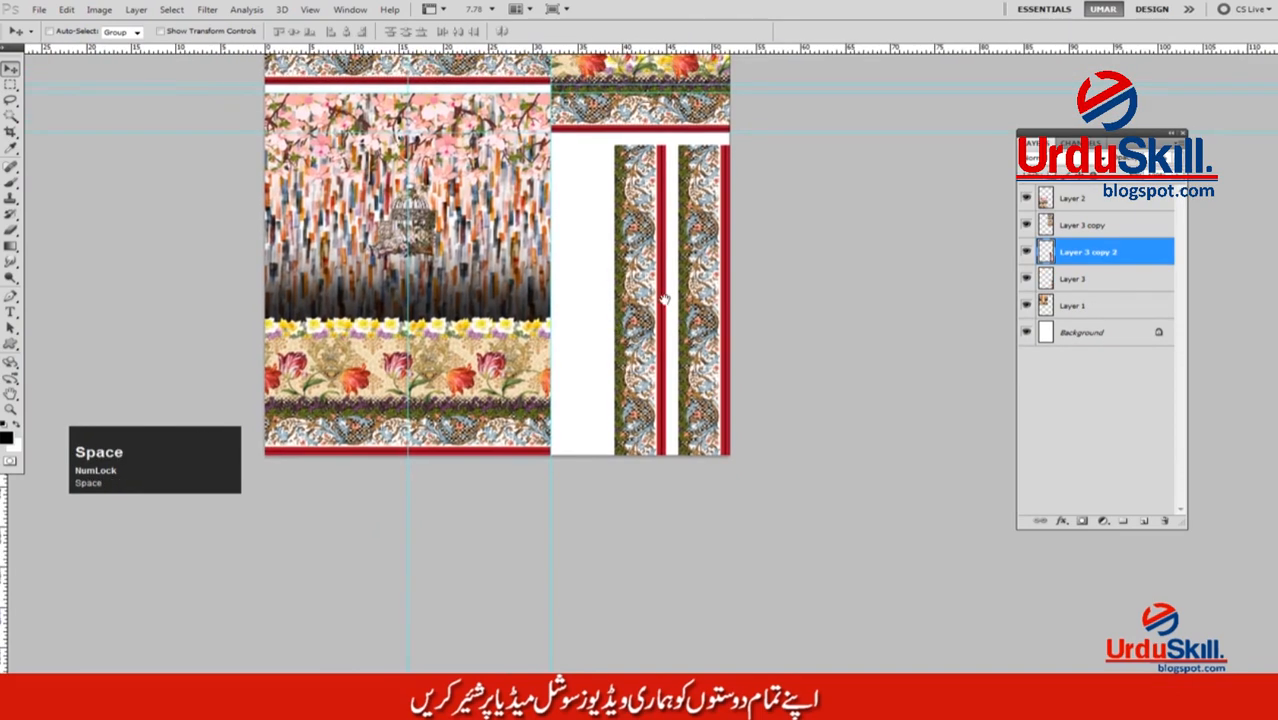
# Select the inner border's red and black edge stripe and duplicate it into three separate vertical stripes in the blank space to its left.
pyautogui.press('w')
pyautogui.click(659, 299)
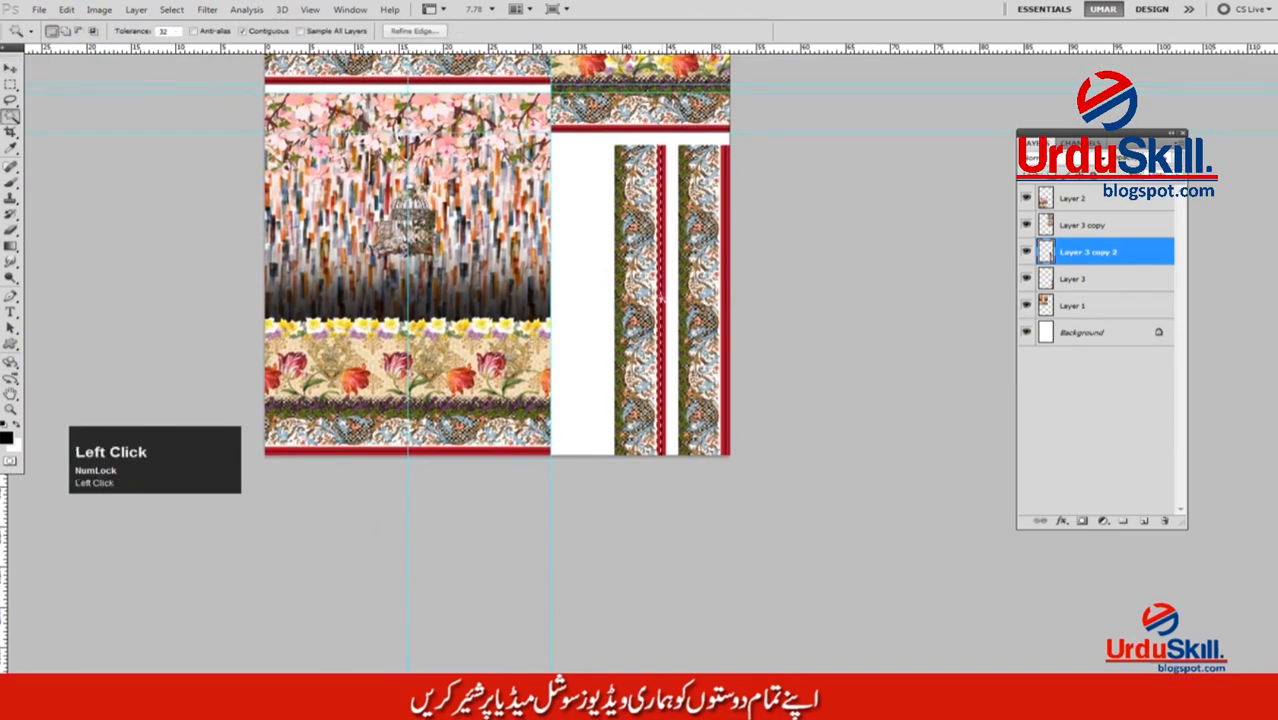
pyautogui.moveTo(659, 299); pyautogui.dragTo(770, 300)
pyautogui.keyDown('shift'); pyautogui.click(681, 305); pyautogui.keyUp('shift')
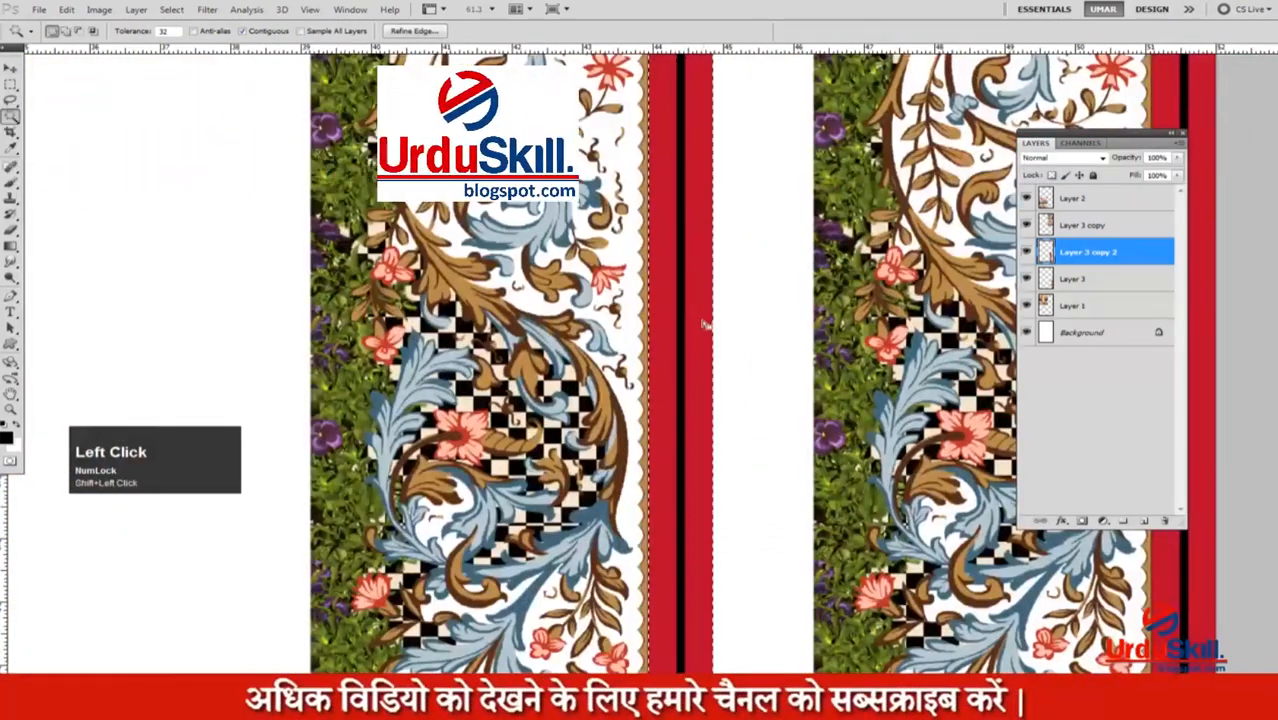
pyautogui.press('v')
pyautogui.moveTo(690, 310); pyautogui.dragTo(222, 311)
pyautogui.moveTo(548, 307); pyautogui.dragTo(458, 340)
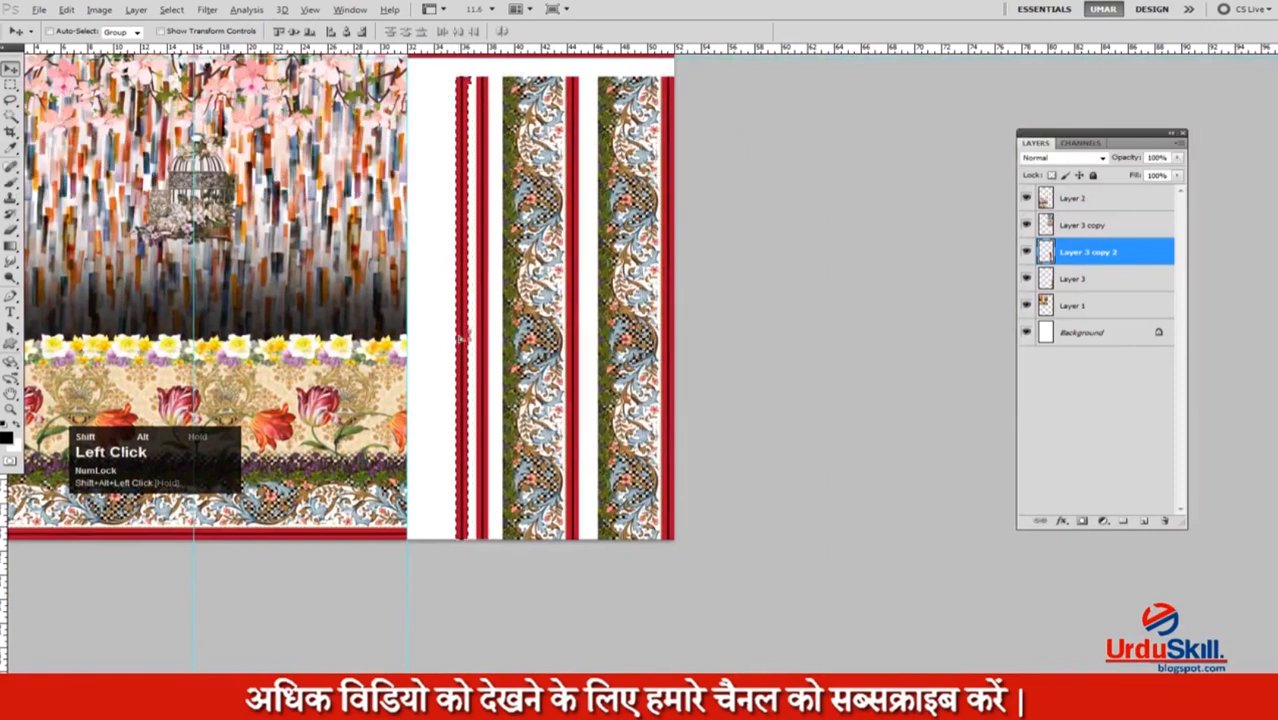
pyautogui.moveTo(462, 339)
pyautogui.mouseDown()
pyautogui.moveTo(450, 339)
pyautogui.moveTo(468, 340)
pyautogui.mouseUp()
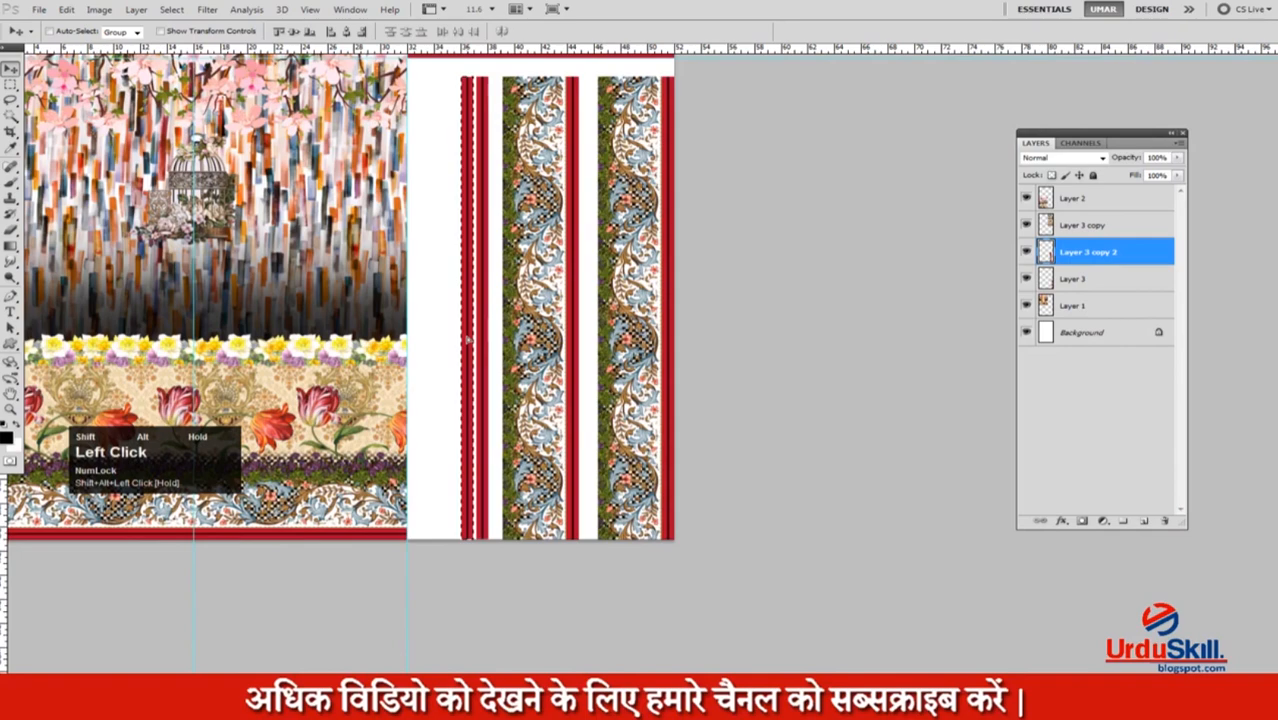
pyautogui.keyDown('ctrl'); pyautogui.click(468, 340); pyautogui.keyUp('ctrl')
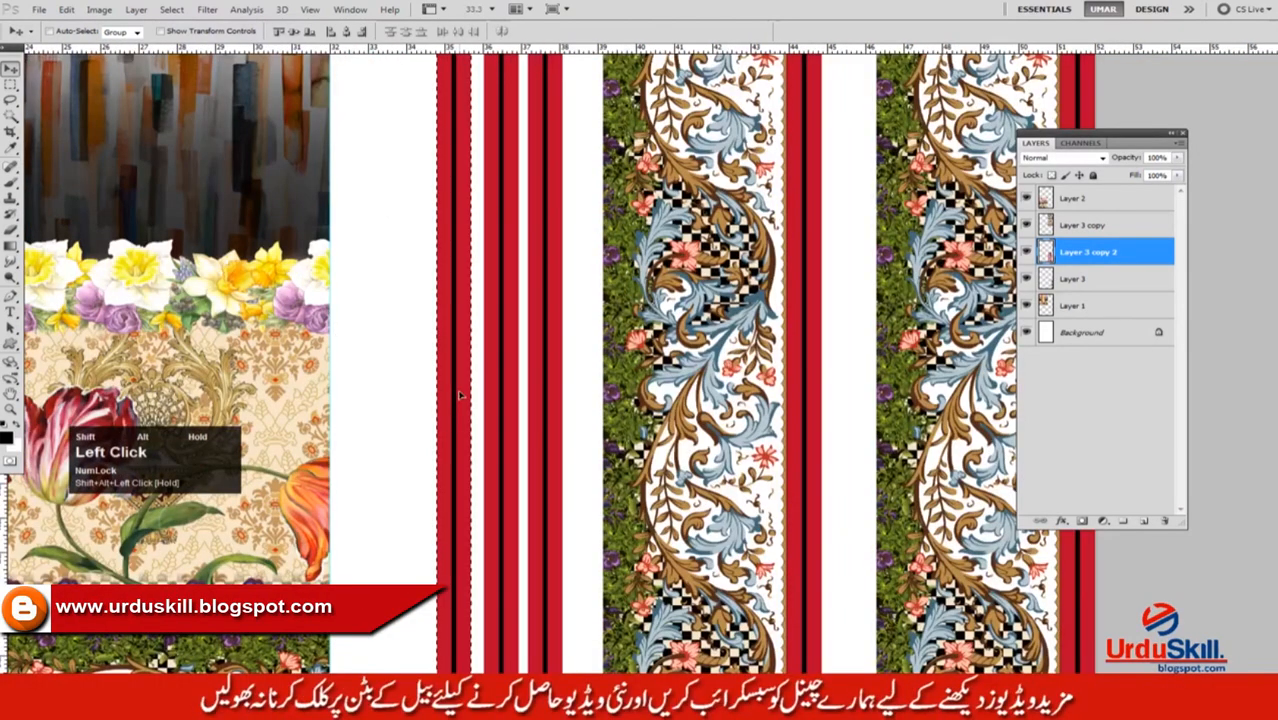
pyautogui.keyDown('ctrl'); pyautogui.keyDown('alt'); pyautogui.click(513, 360); pyautogui.keyUp('alt'); pyautogui.keyUp('ctrl')
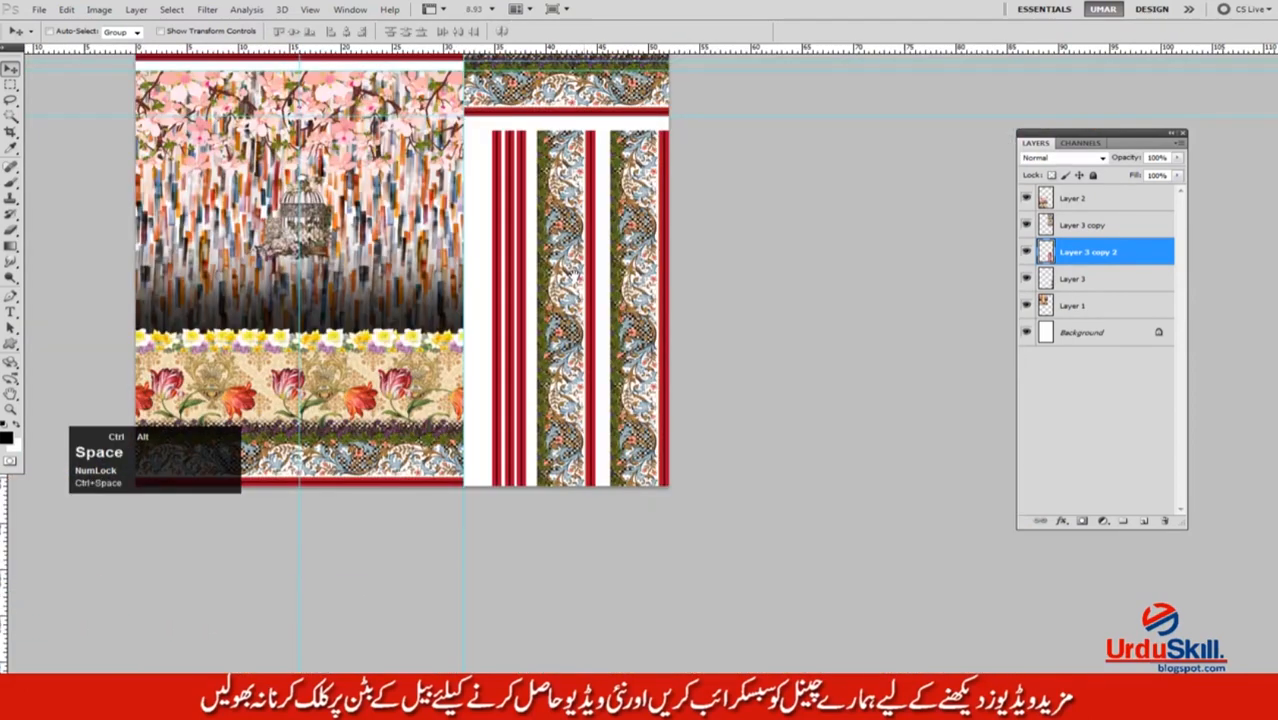
# Save a copy of the completed layout as Shirt 4 in Photoshop format in the Shirt folder.
pyautogui.keyDown('ctrl'); pyautogui.keyDown('alt'); pyautogui.click(590, 354); pyautogui.keyUp('alt'); pyautogui.keyUp('ctrl')
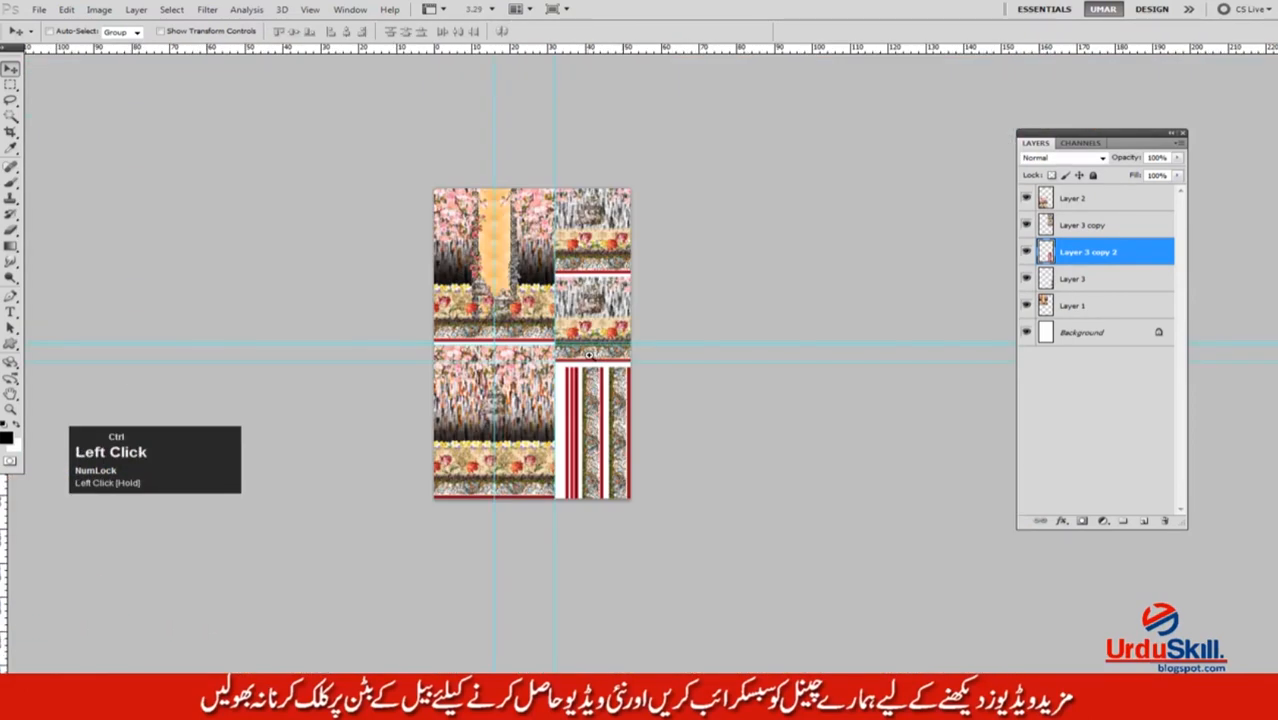
pyautogui.keyDown('ctrl'); pyautogui.click(590, 354); pyautogui.keyUp('ctrl')
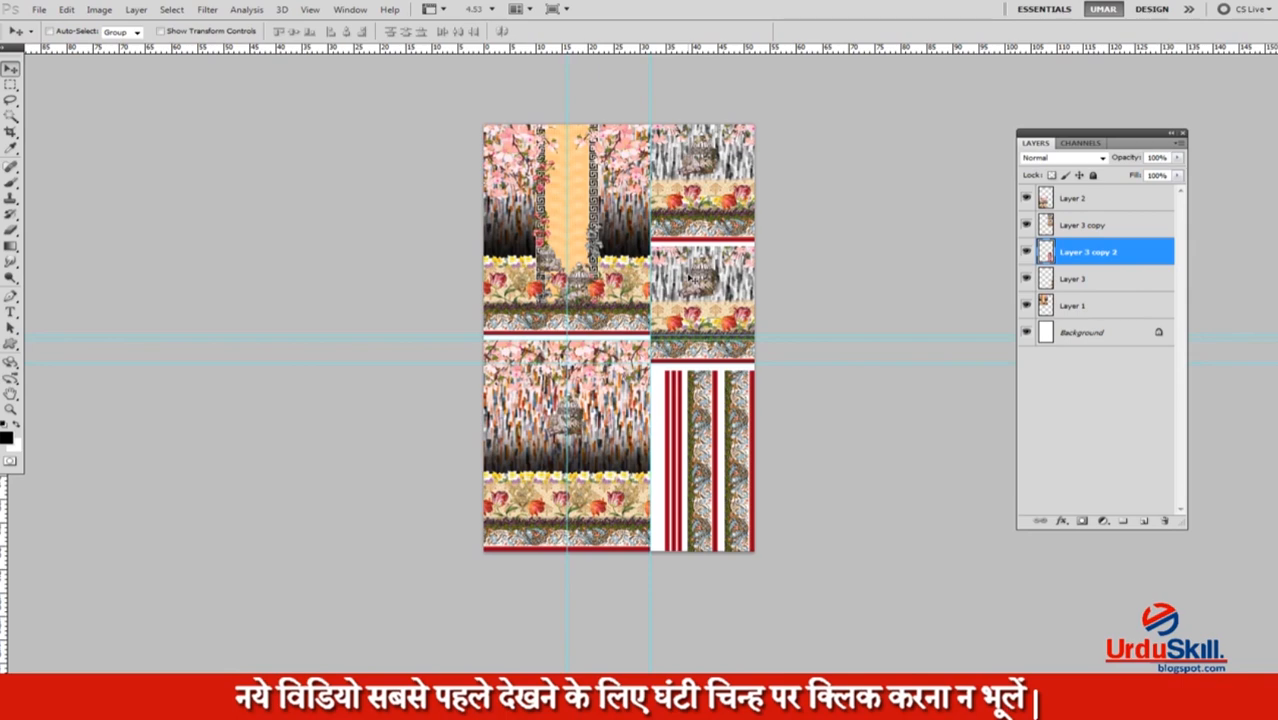
pyautogui.keyDown('ctrl'); pyautogui.click(688, 278); pyautogui.keyUp('ctrl')
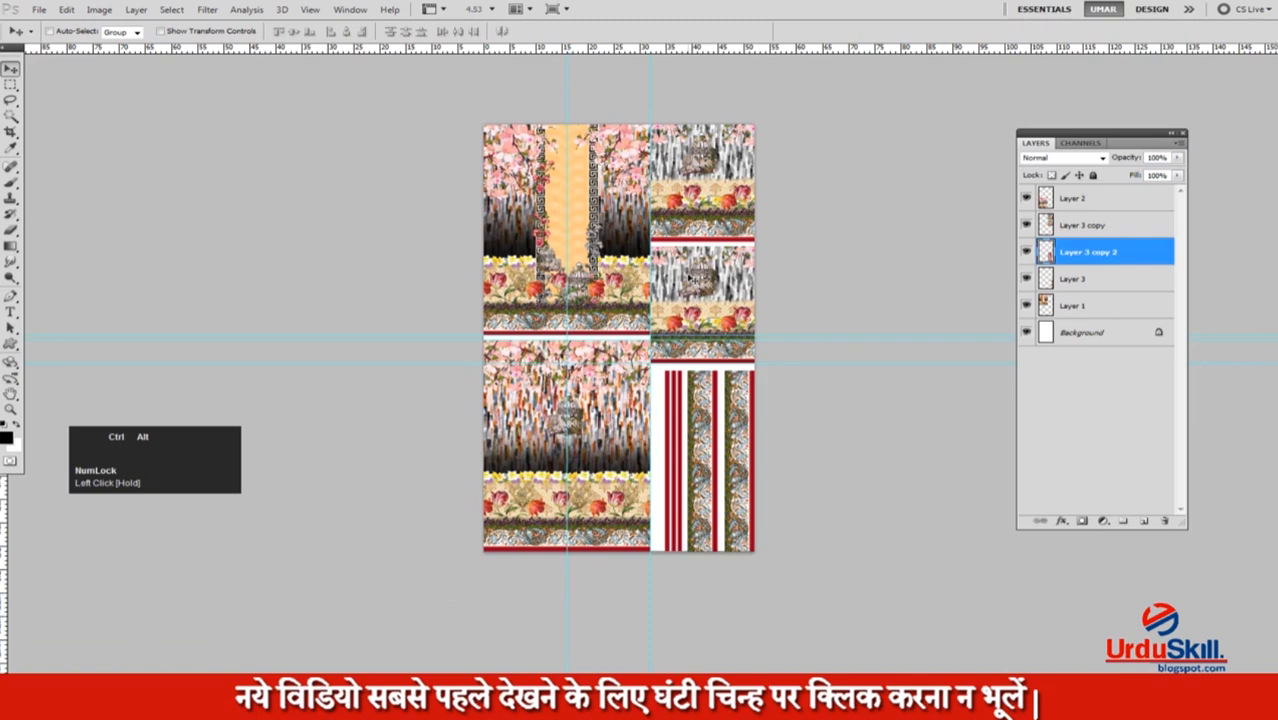
pyautogui.hotkey('ctrl', 'alt', 's')
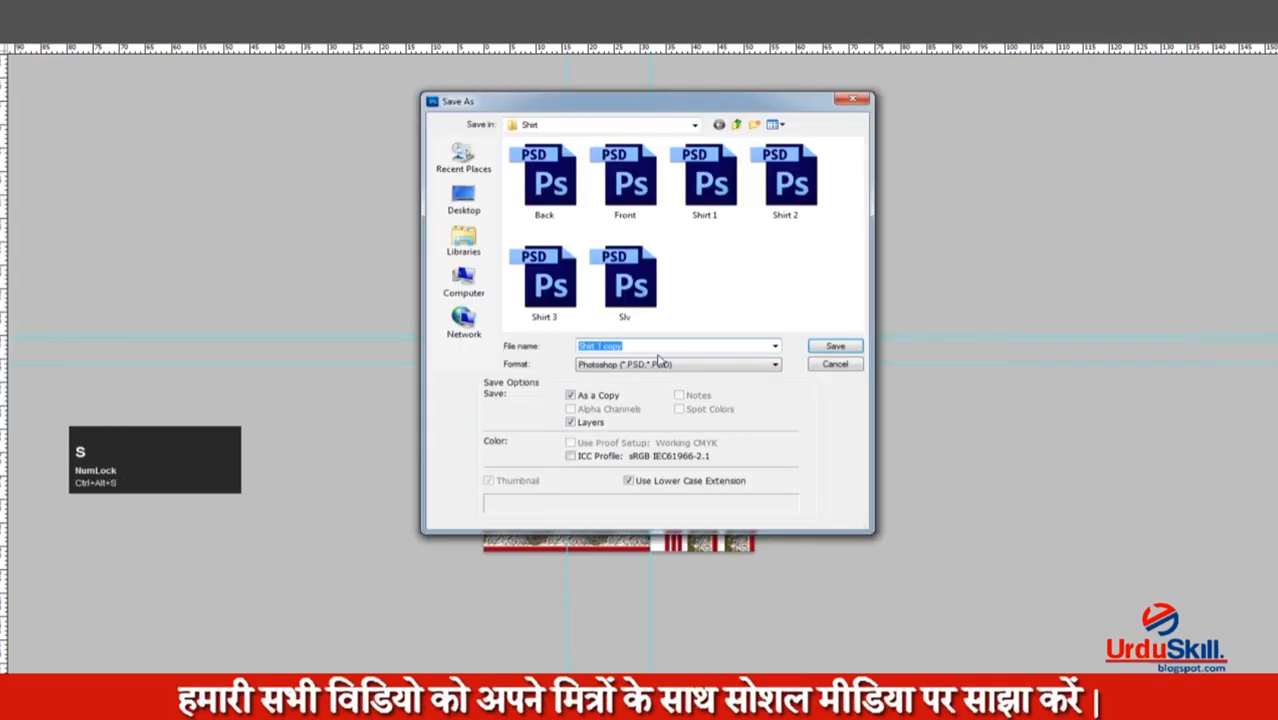
pyautogui.moveTo(659, 360); pyautogui.dragTo(628, 358)
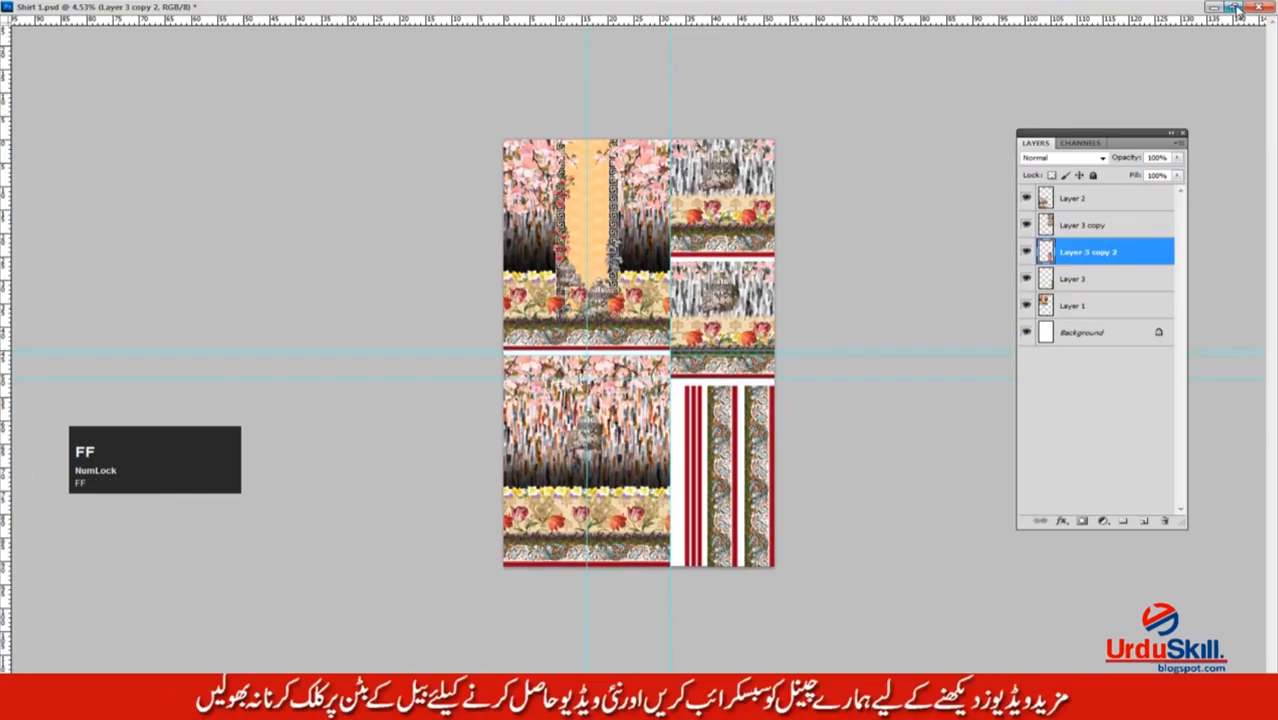
# Restore the Shirt 1 window to floating size and close Slv.psd, Back.psd and Front.psd without saving their changes.
pyautogui.click(1236, 7)
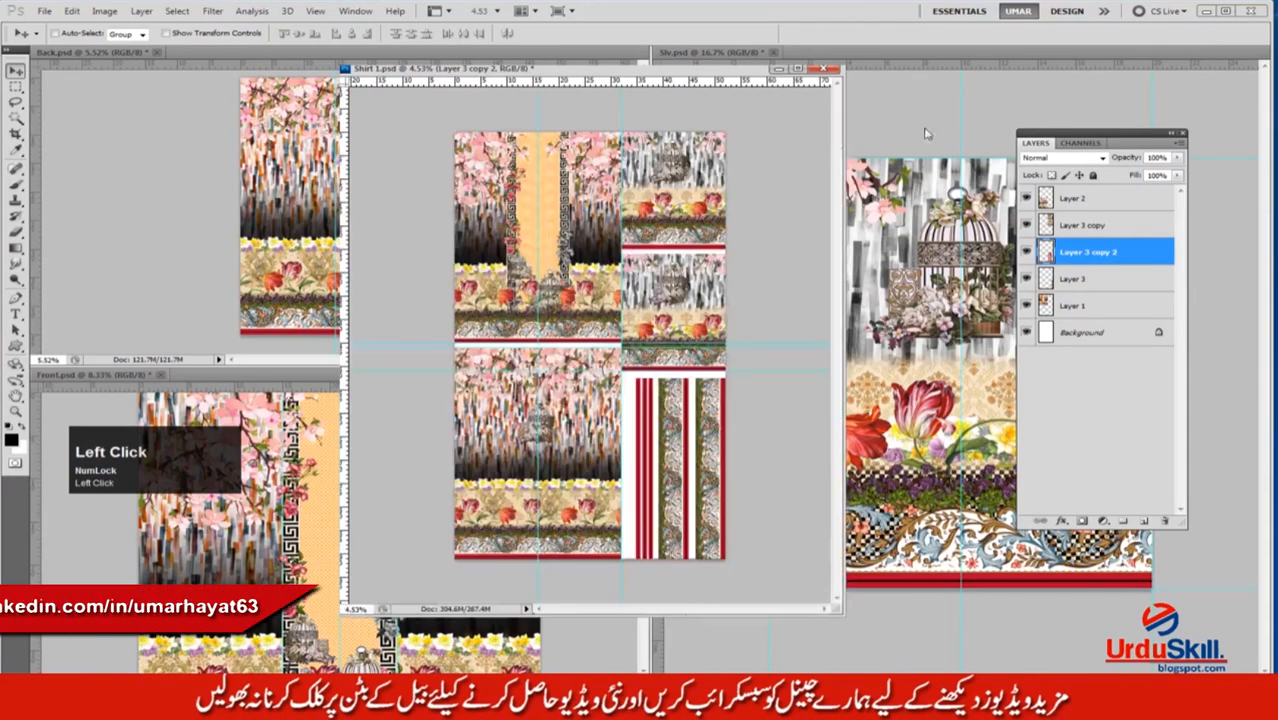
pyautogui.moveTo(742, 70); pyautogui.dragTo(824, 293)
pyautogui.click(716, 114)
pyautogui.click(773, 51)
pyautogui.click(668, 272)
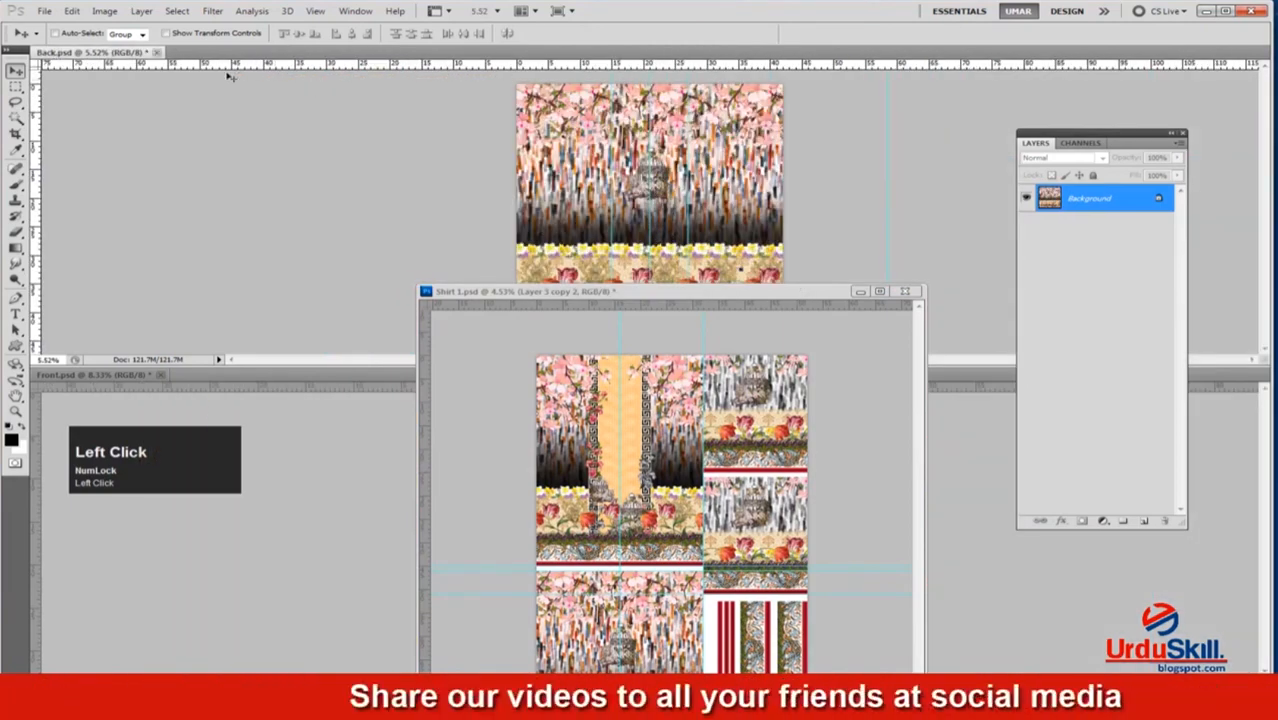
pyautogui.click(157, 51)
pyautogui.click(669, 268)
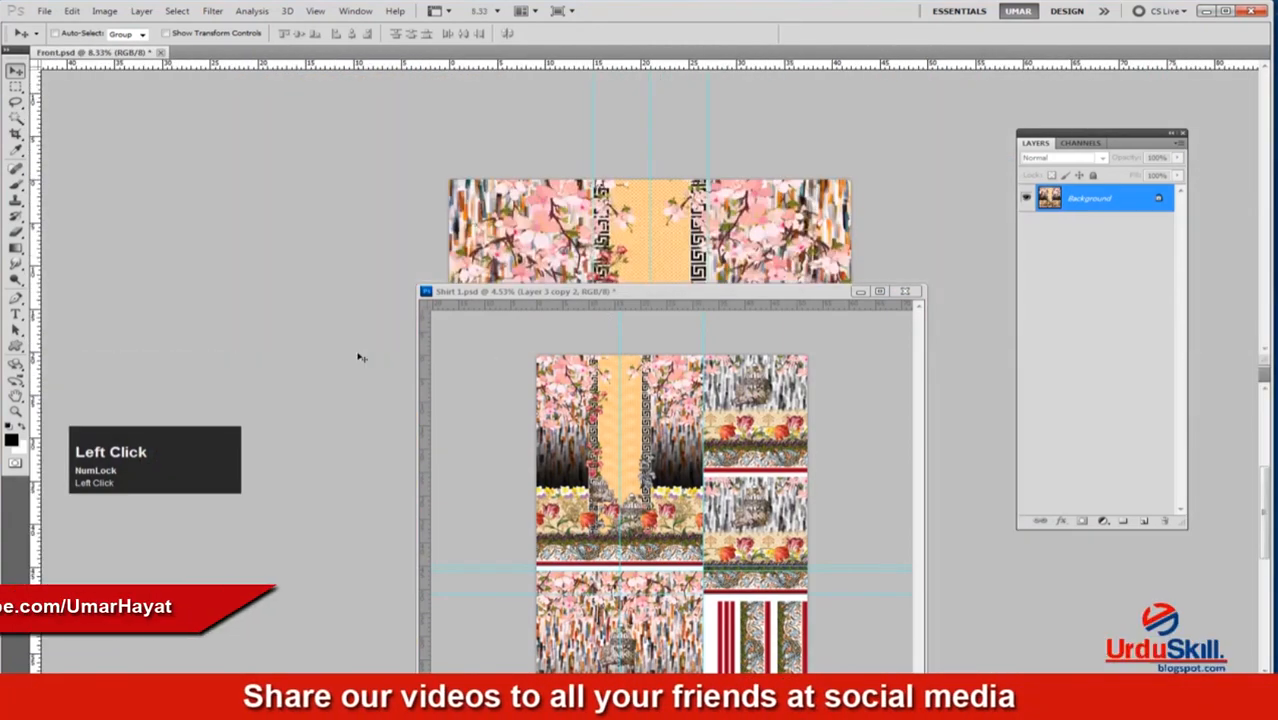
pyautogui.click(160, 51)
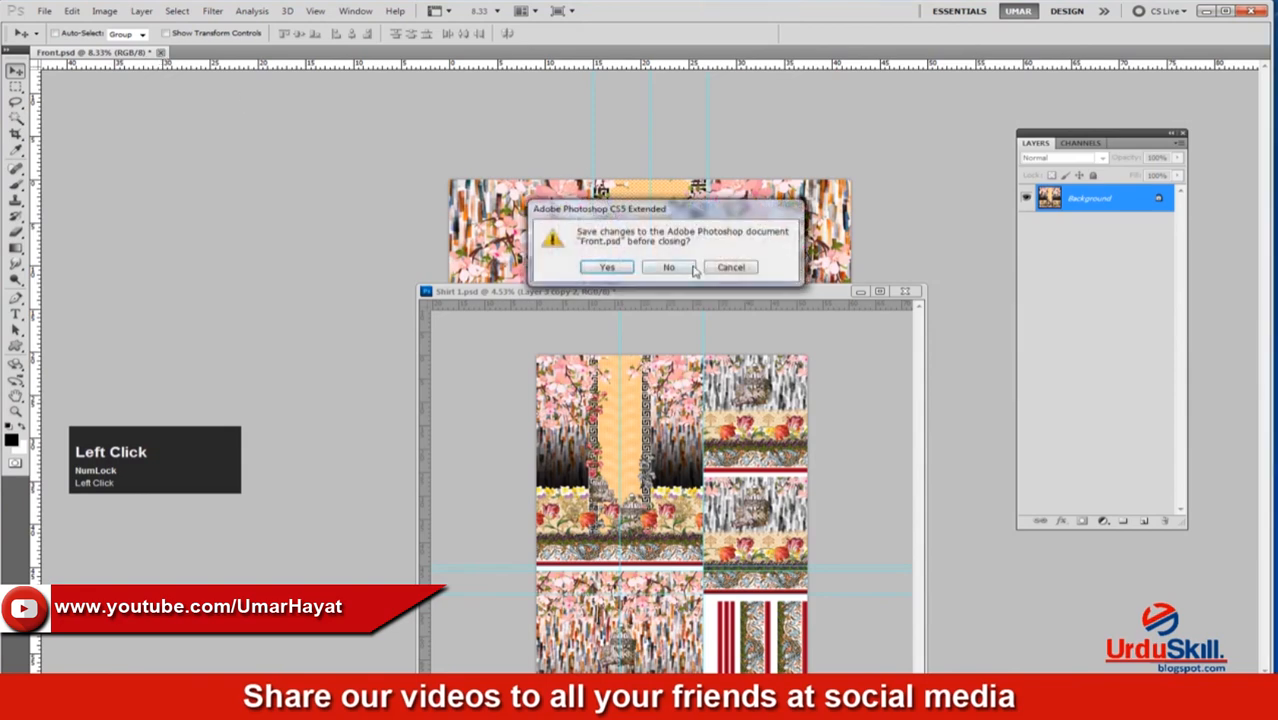
pyautogui.click(669, 268)
pyautogui.moveTo(686, 281); pyautogui.dragTo(758, 77)
pyautogui.moveTo(1090, 136); pyautogui.dragTo(1202, 124)
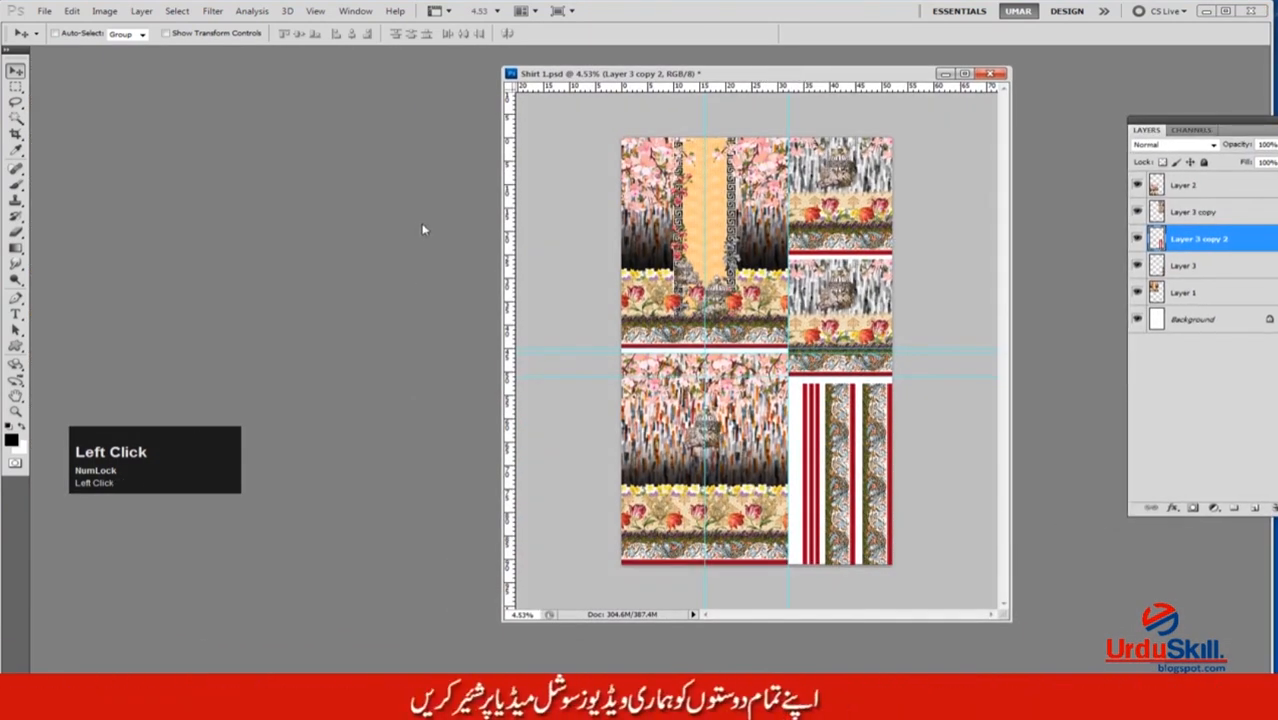
pyautogui.doubleClick(397, 226)
pyautogui.click(705, 195)
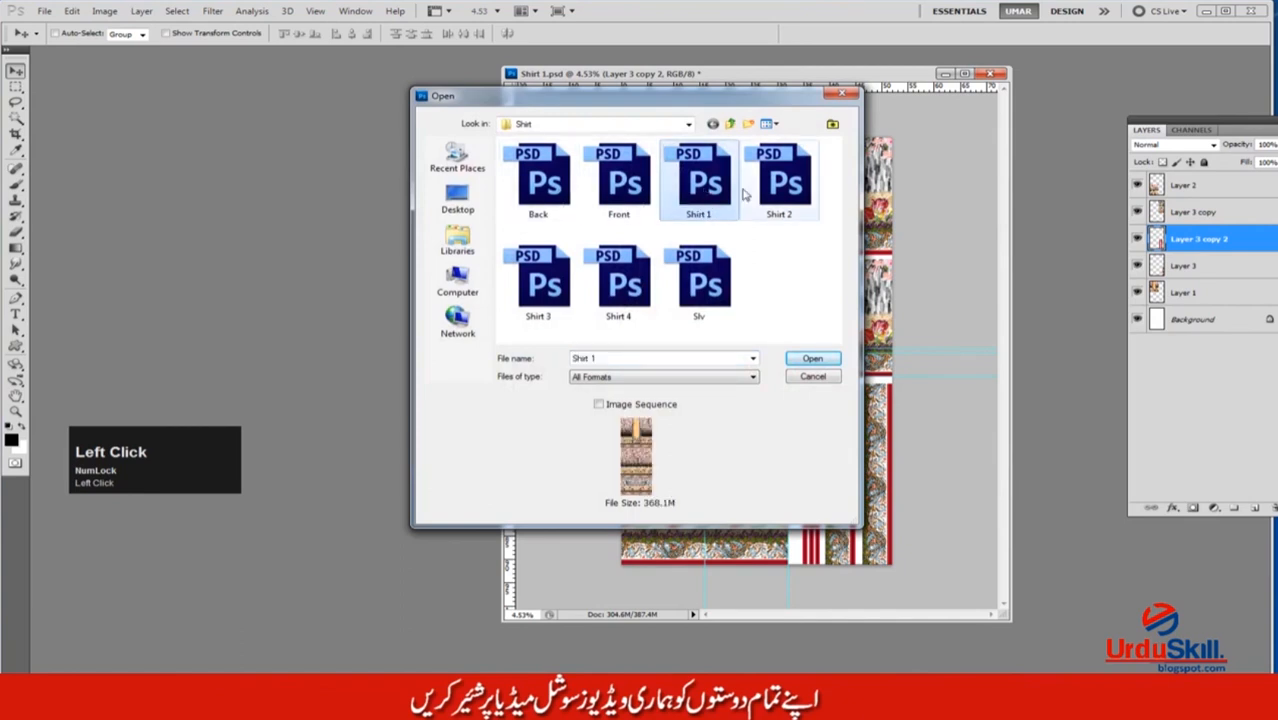
pyautogui.keyDown('ctrl'); pyautogui.click(782, 197); pyautogui.keyUp('ctrl')
pyautogui.keyDown('ctrl'); pyautogui.click(540, 285); pyautogui.keyUp('ctrl')
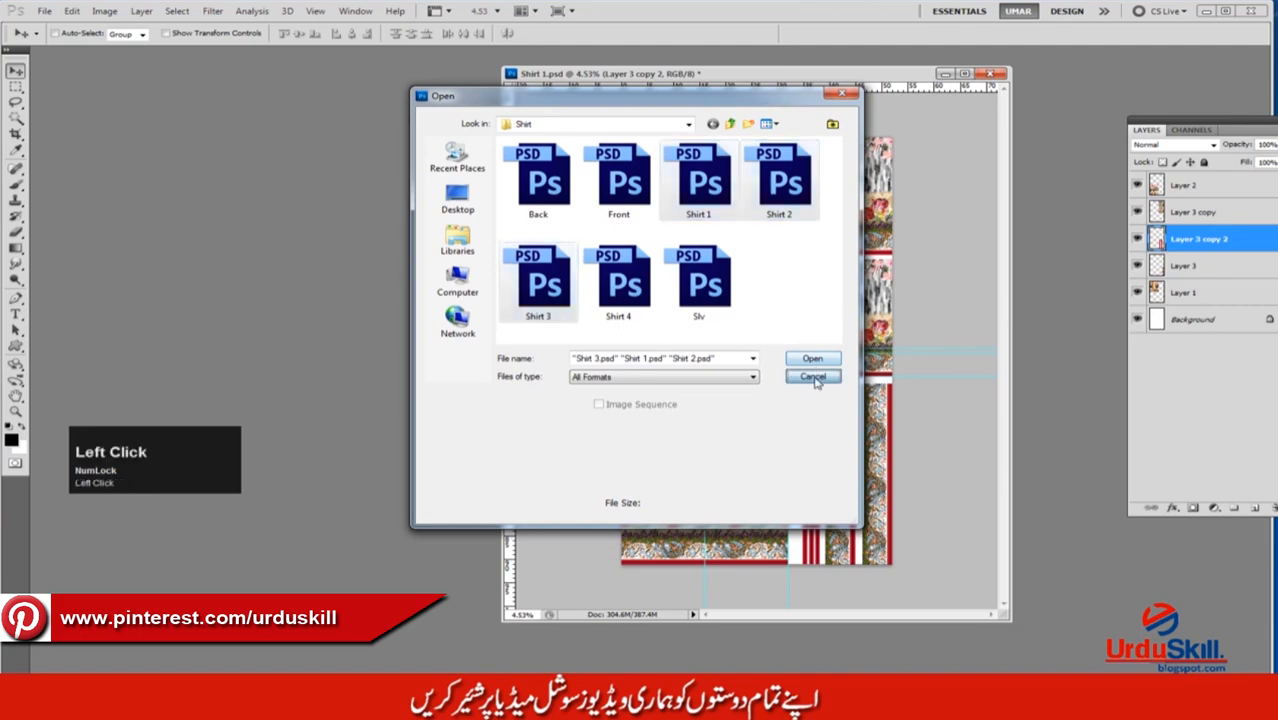
pyautogui.click(813, 377)
# Close the Shirt 1 document and open Shirt 1, Shirt 2, Shirt 3 and Shirt 4 together from the Shirt folder.
pyautogui.click(988, 74)
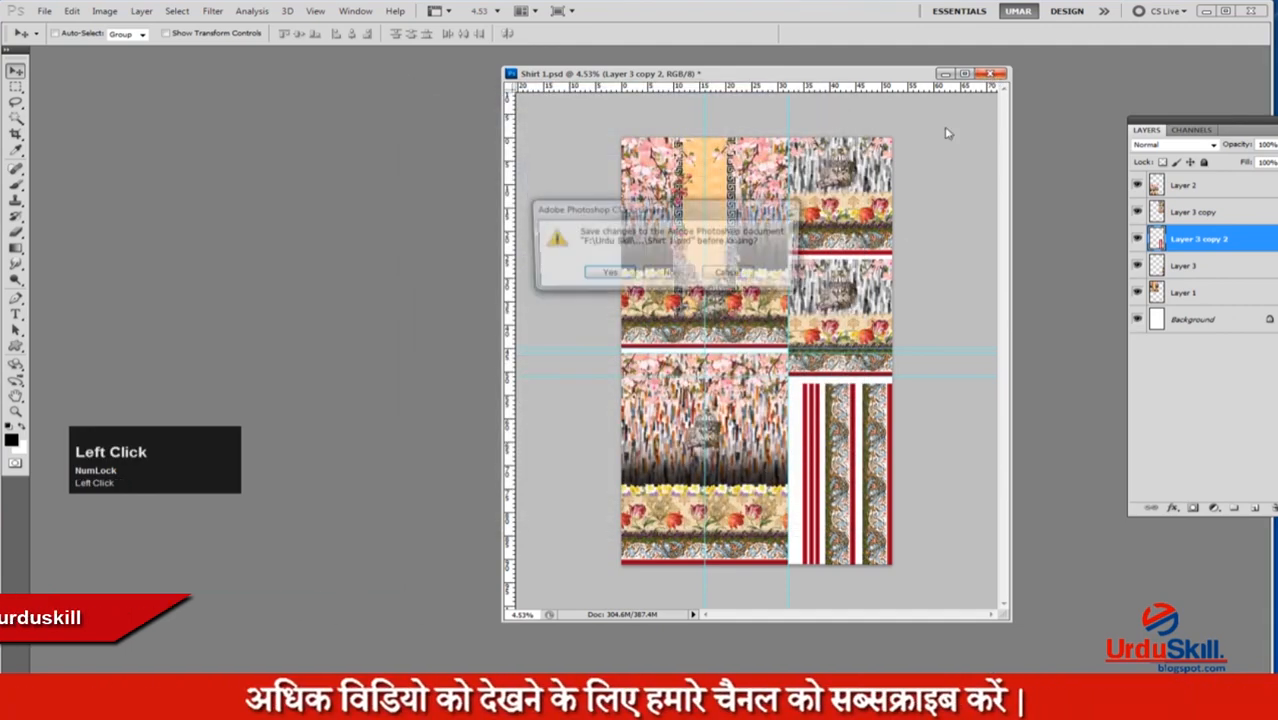
pyautogui.click(608, 273)
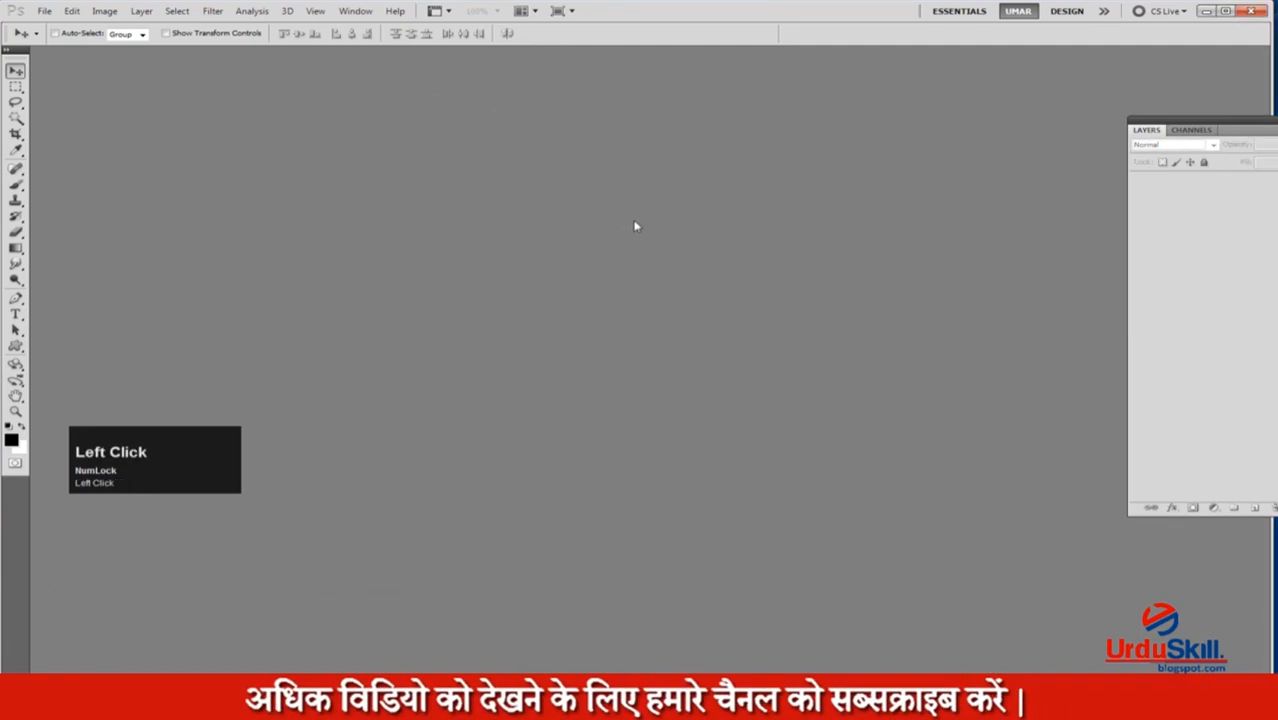
pyautogui.doubleClick(670, 231)
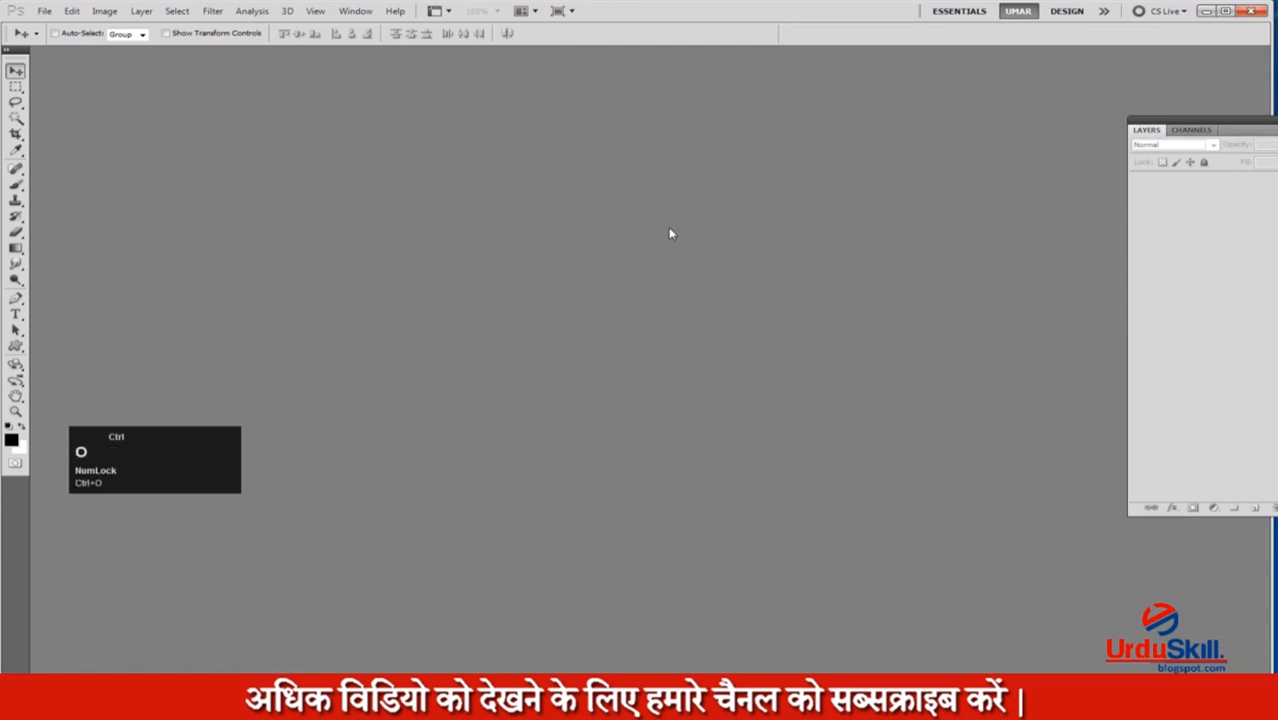
pyautogui.keyDown('shift'); pyautogui.click(595, 275); pyautogui.keyUp('shift')
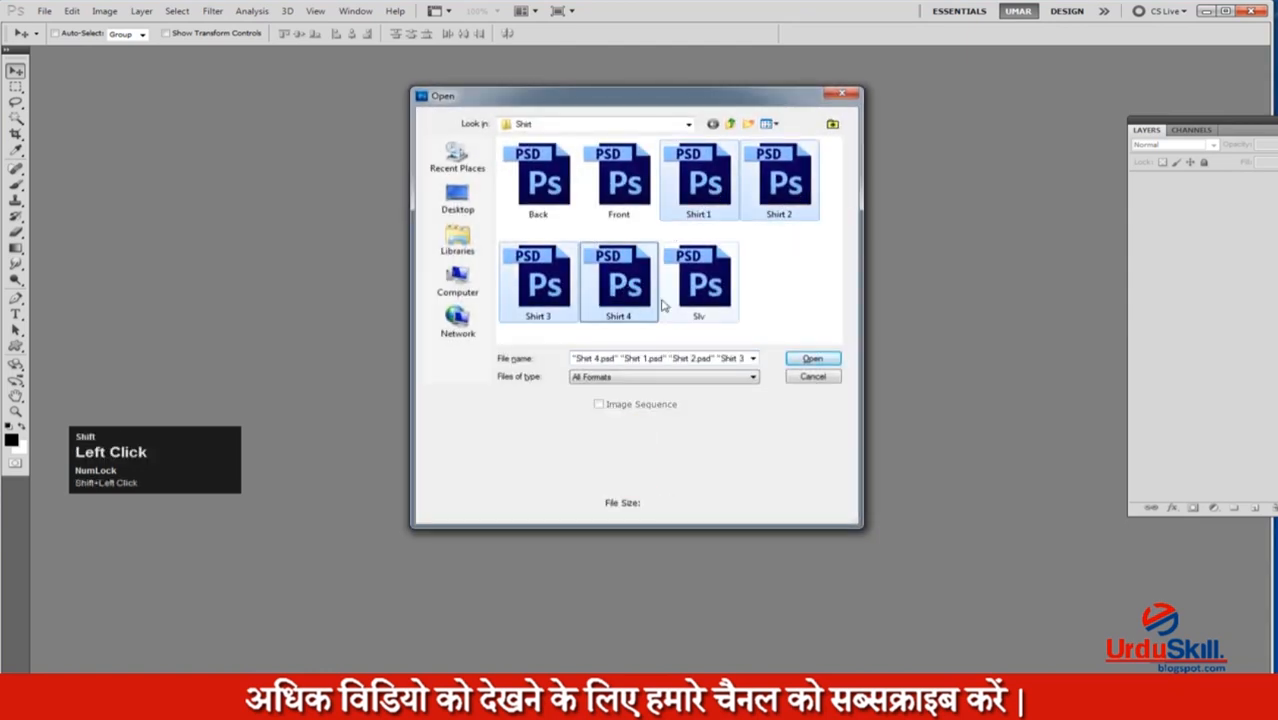
pyautogui.click(812, 358)
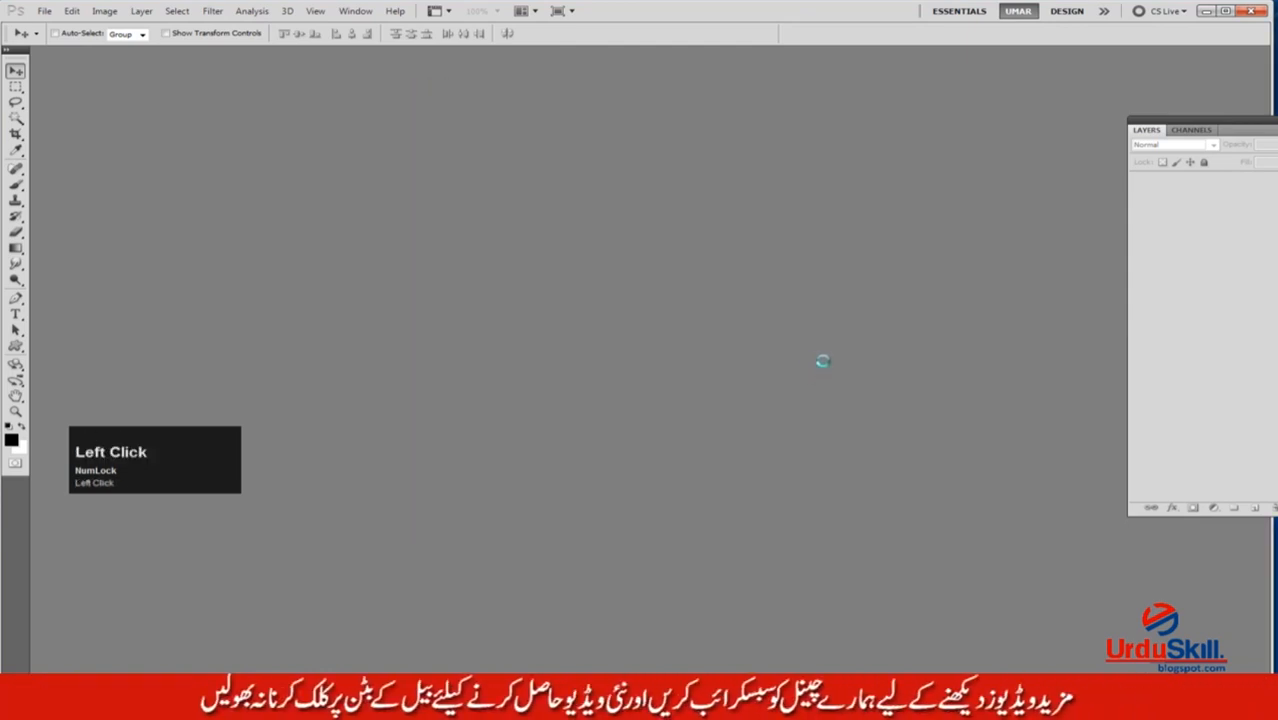